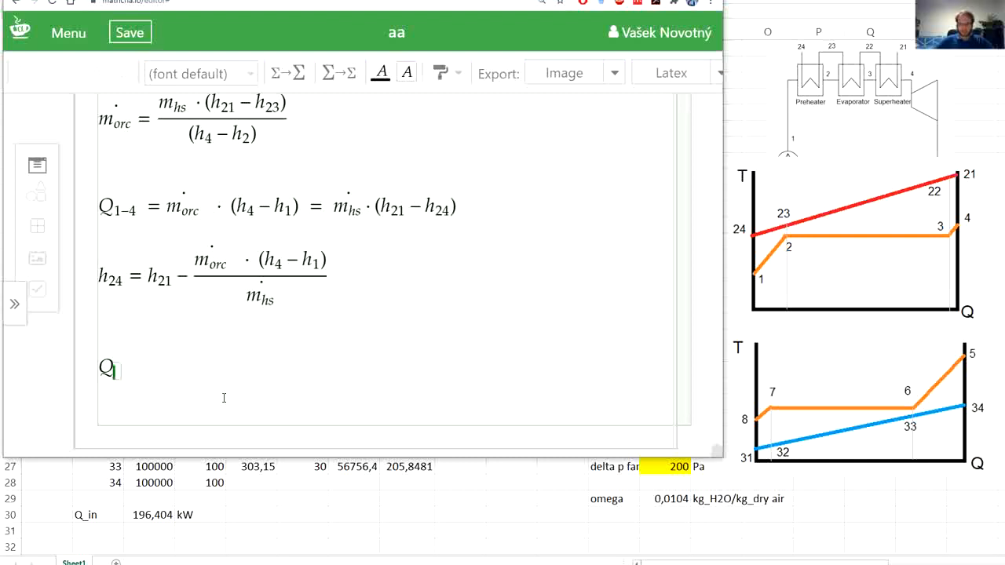
- Complete the heat balance line as Q_6−8 = Q_33−31 and start a new line beneath it
type("6")
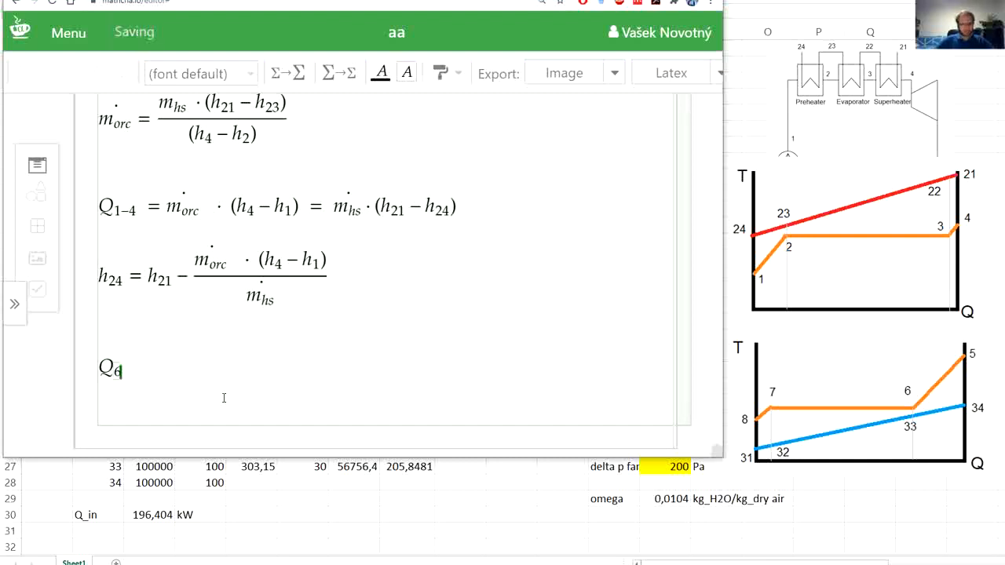
type("-8")
key("Right")
type("=")
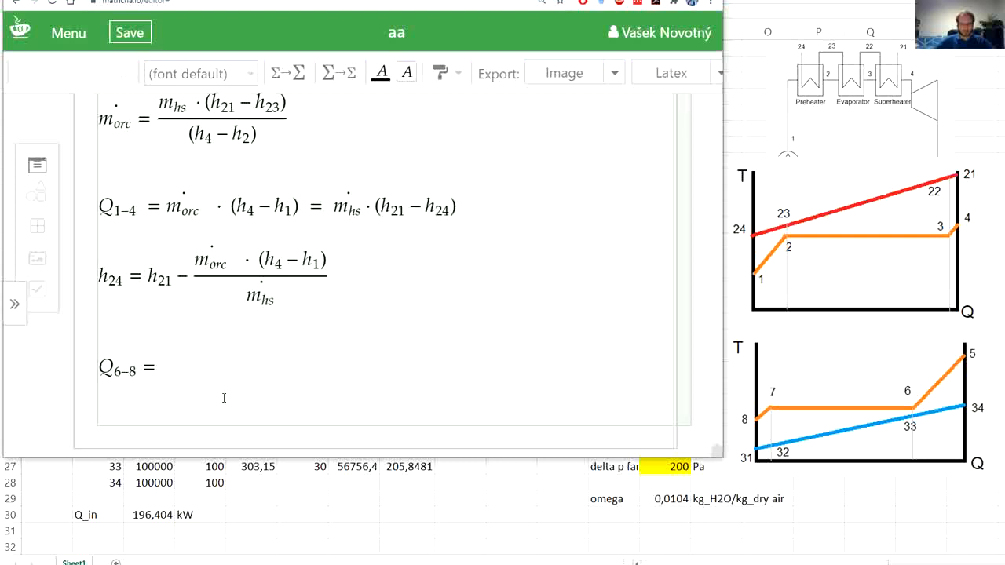
type("Q_")
type("3")
type("3")
type("-")
type("31")
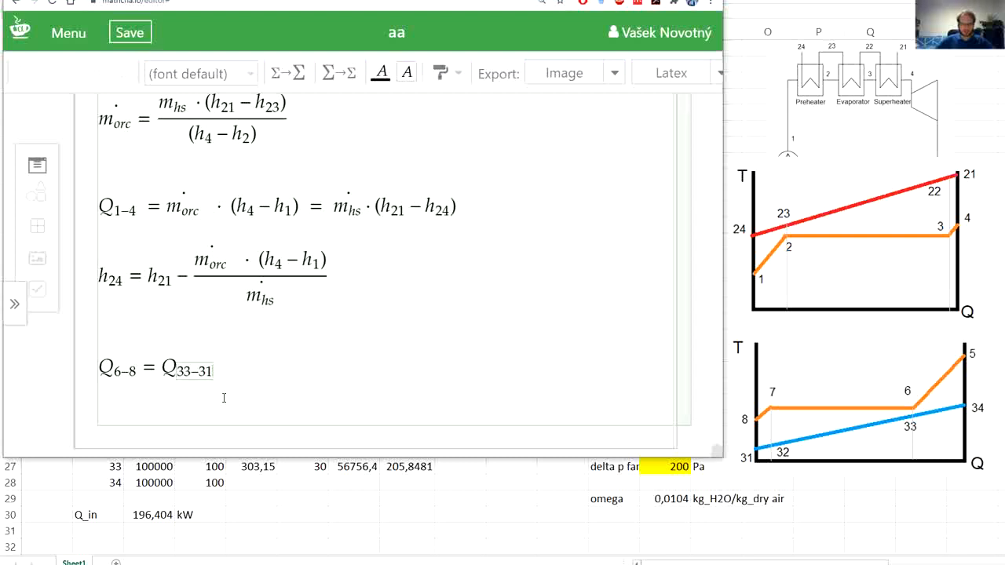
key("Return")
key("BackSpace")
key("Right")
key("Return")
- Write the left side of the condenser energy balance as ṁ_orc (h_6 − h_8), followed by an equals sign
scroll(270, 213, "down", 3)
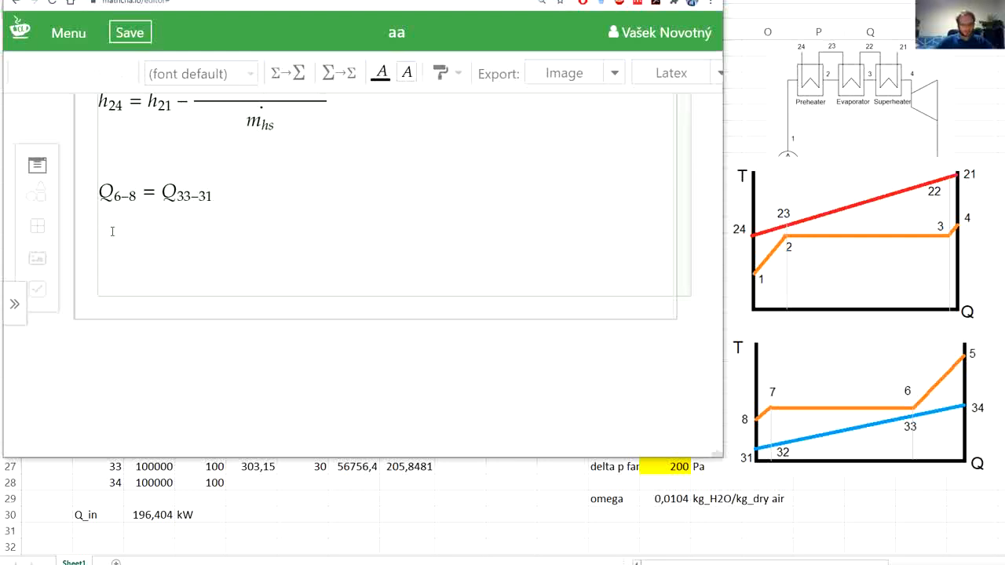
key("backslash")
key("Return")
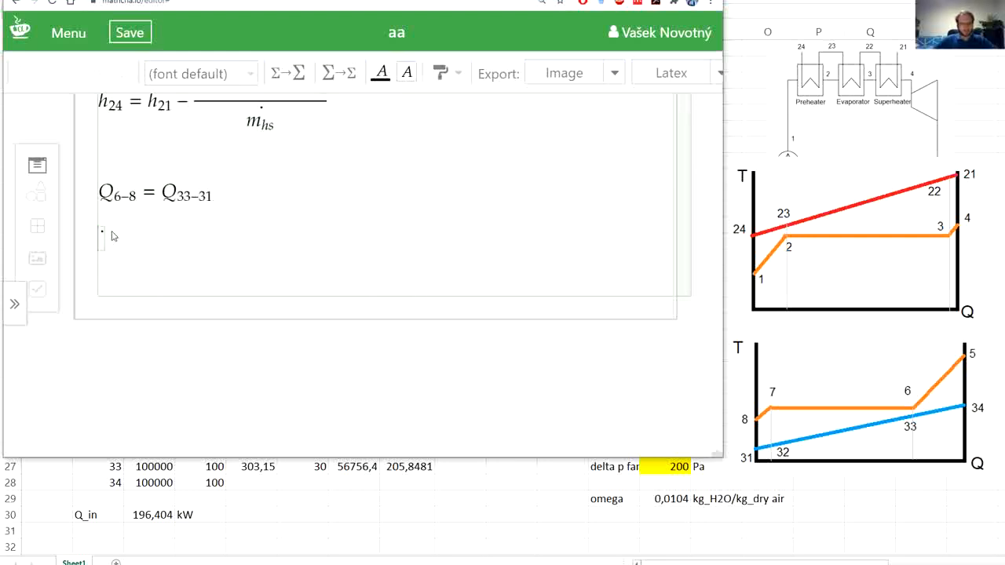
type("m_")
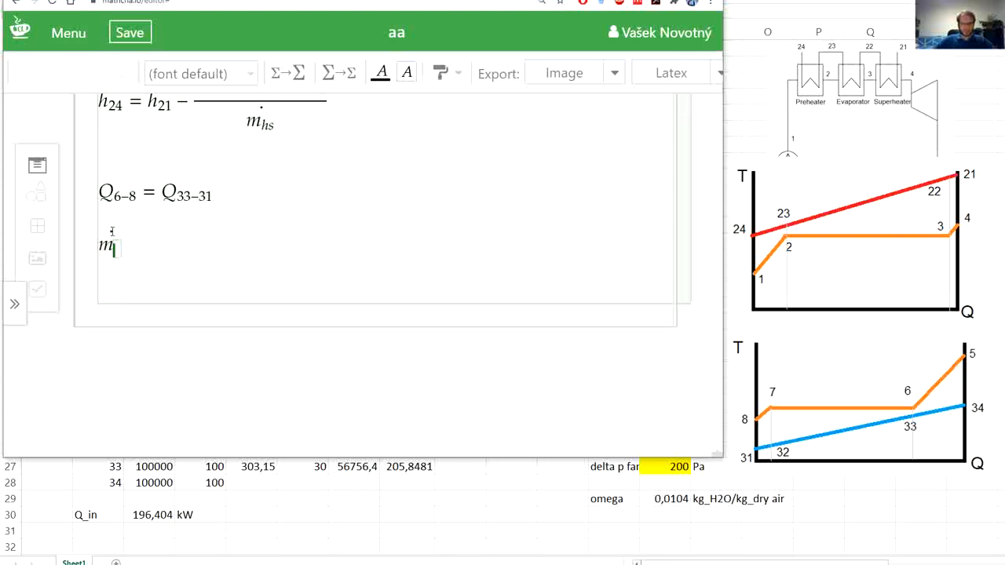
type("ord")
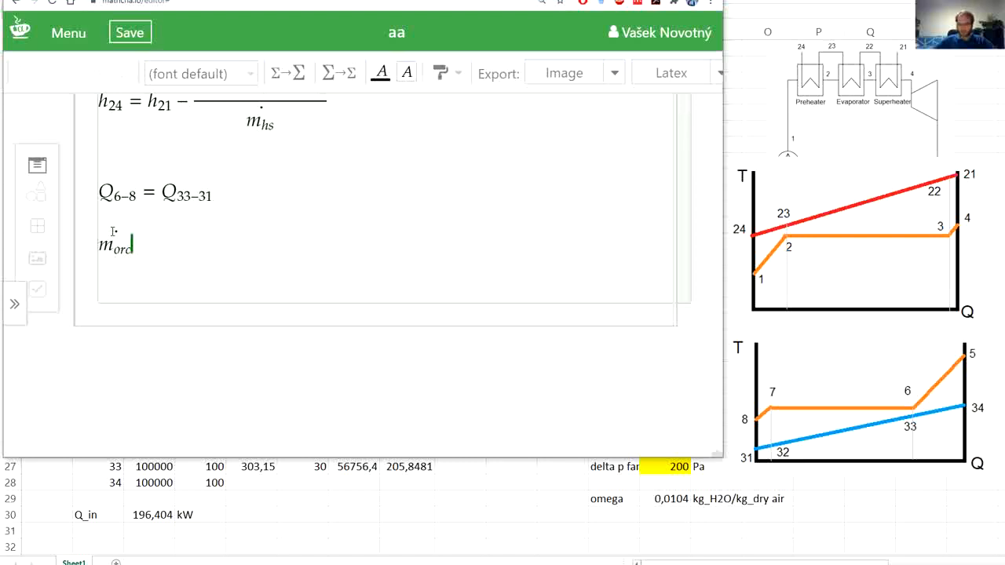
type("(h")
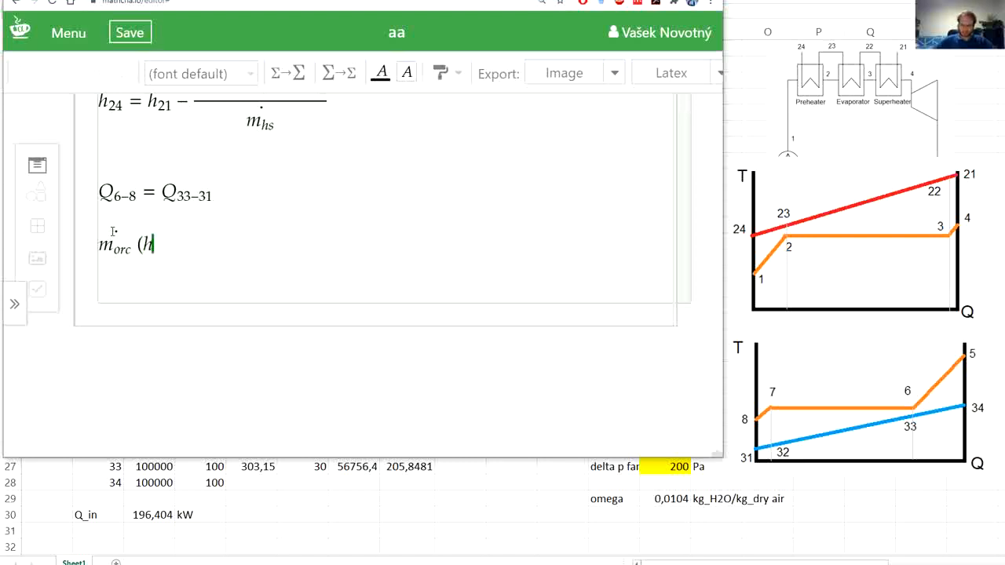
type("_6 -h_8")
key("Right")
type(") = ")
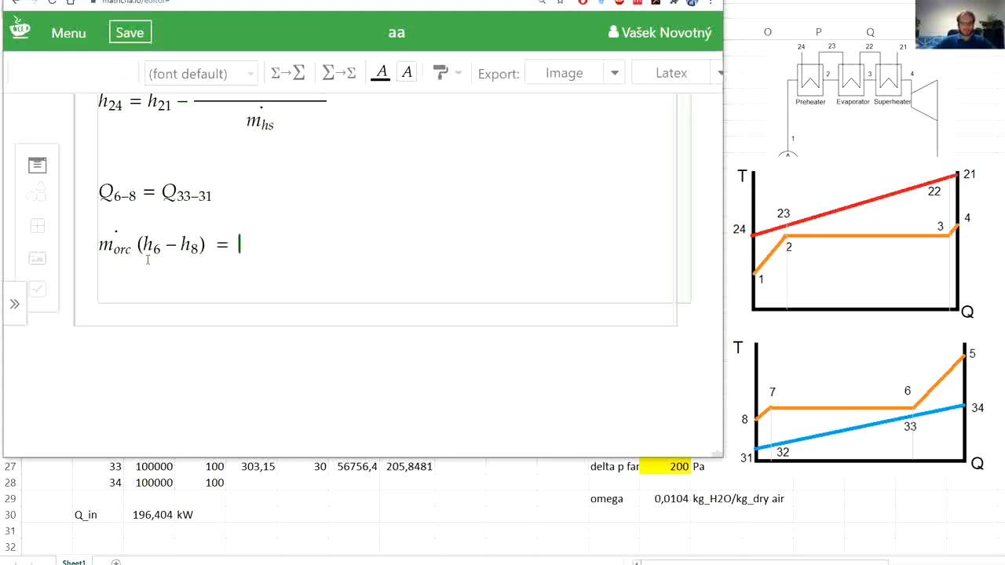
type("m_a")
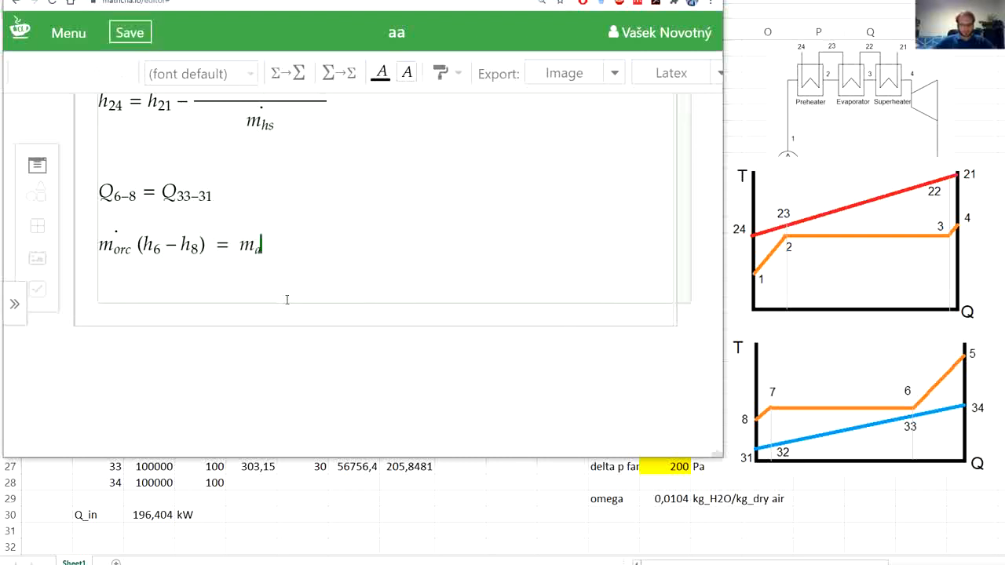
type("ir")
- Write the right side of the energy balance as m_air (h_33 − h_31) and start a new line
key("Right")
type("(h_3")
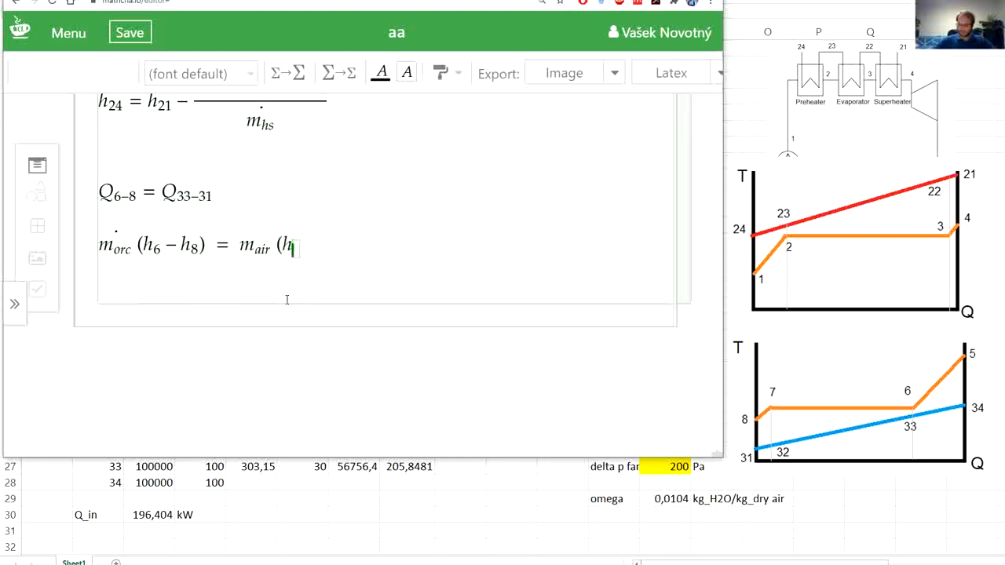
type("3")
key("Right")
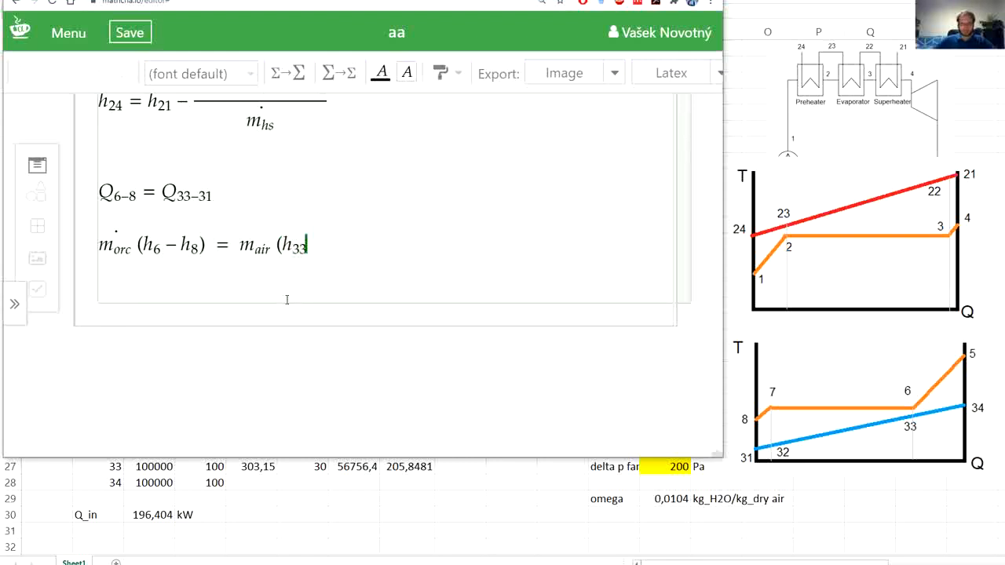
type("- h_")
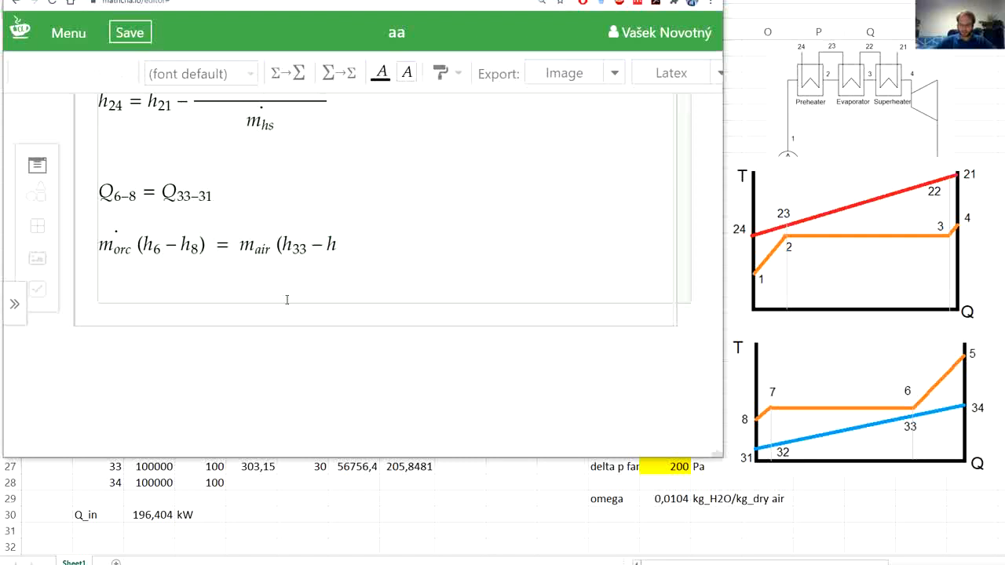
type("31")
key("Right")
type(")")
key("Return")
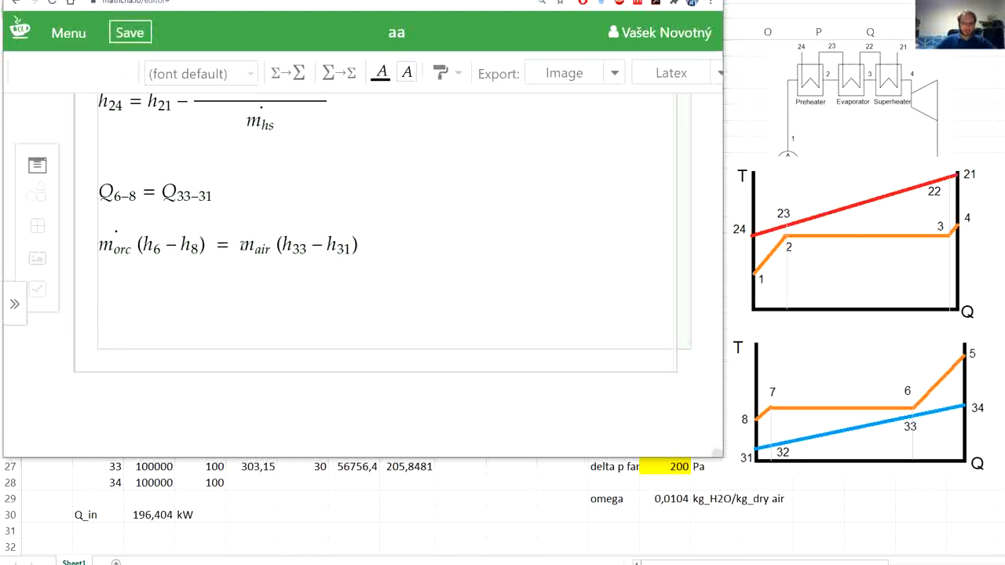
- Put a dot over m_air in the balance, and begin the new line with ṁ_air = and an empty fraction
left_click_drag(240, 248, 264, 250)
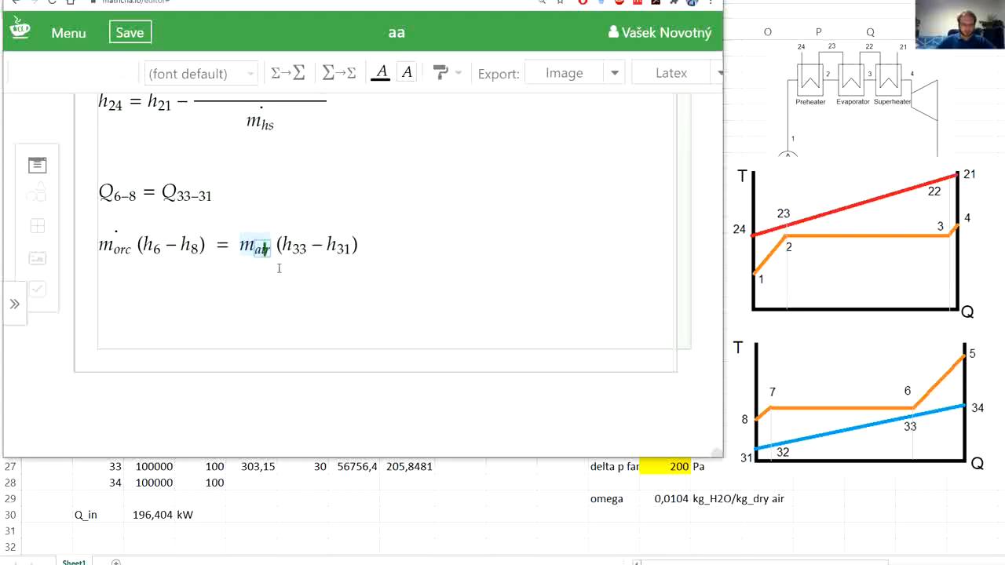
left_click_drag(262, 248, 215, 300)
type("=\\")
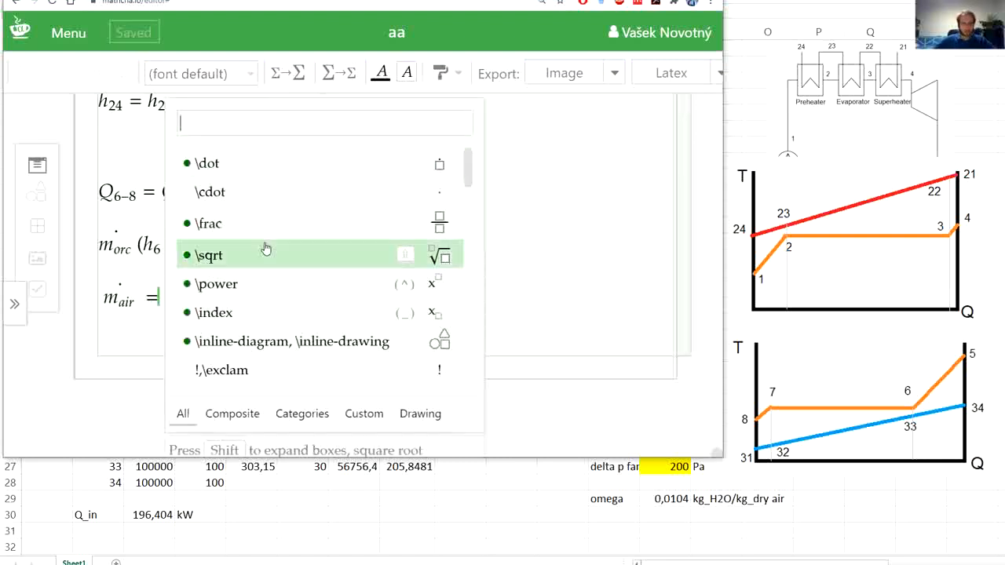
left_click(304, 219)
- Fill the fraction with copies of ṁ_orc (h_6 − h_8) as numerator and (h_33 − h_31) as denominator
left_click_drag(207, 246, 104, 242)
key("ctrl+c")
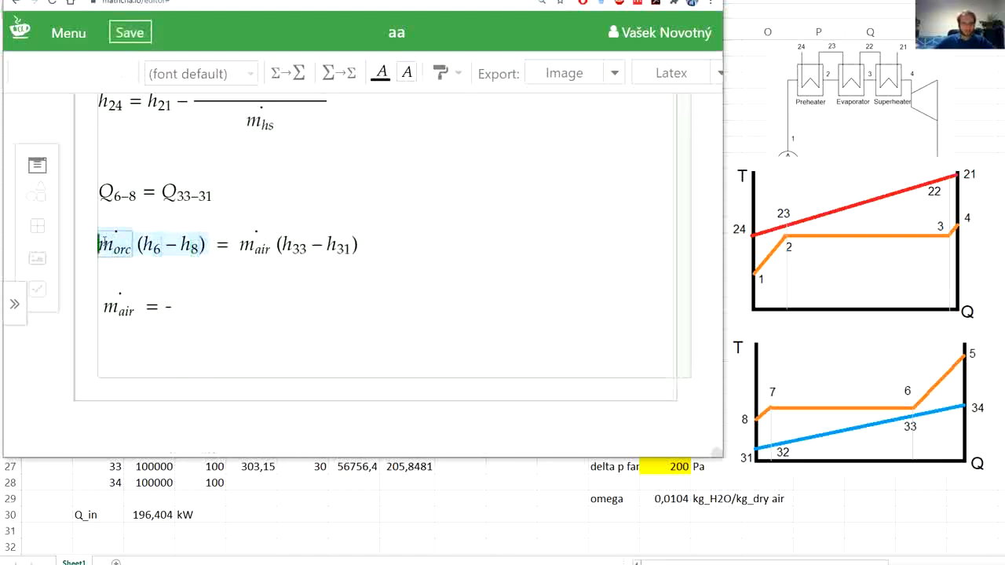
left_click(168, 301)
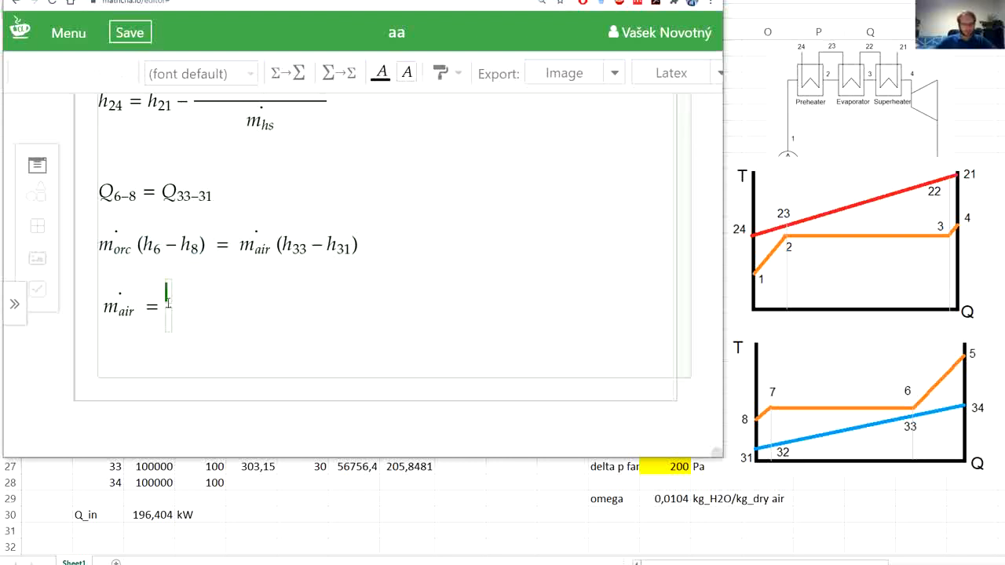
key("ctrl+v")
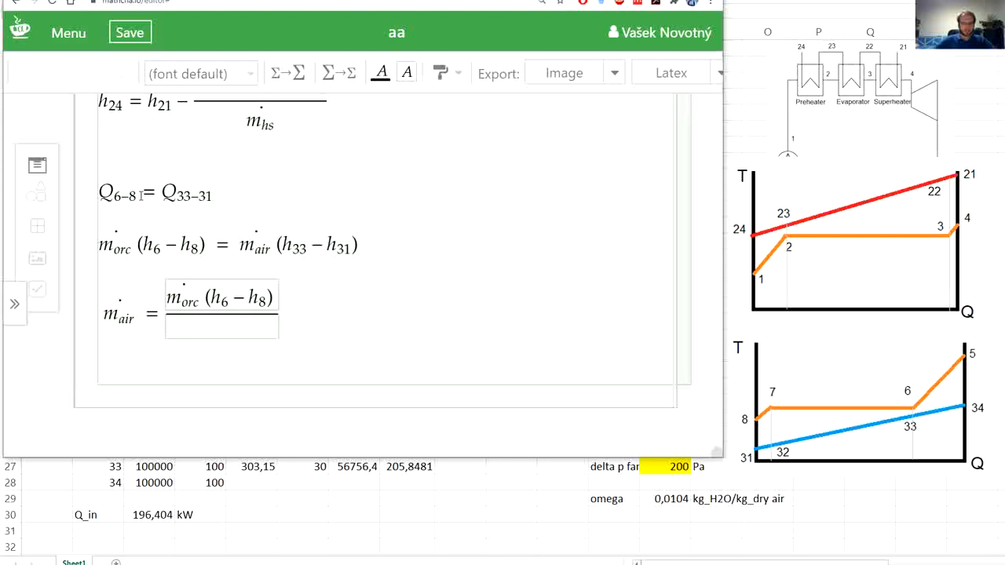
left_click_drag(275, 245, 359, 245)
key("ctrl+c")
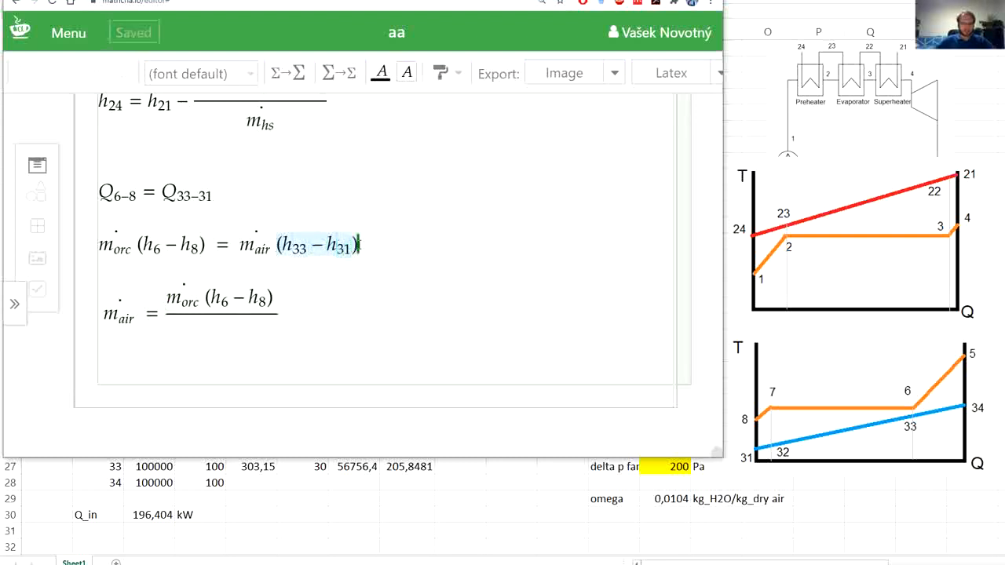
left_click(203, 328)
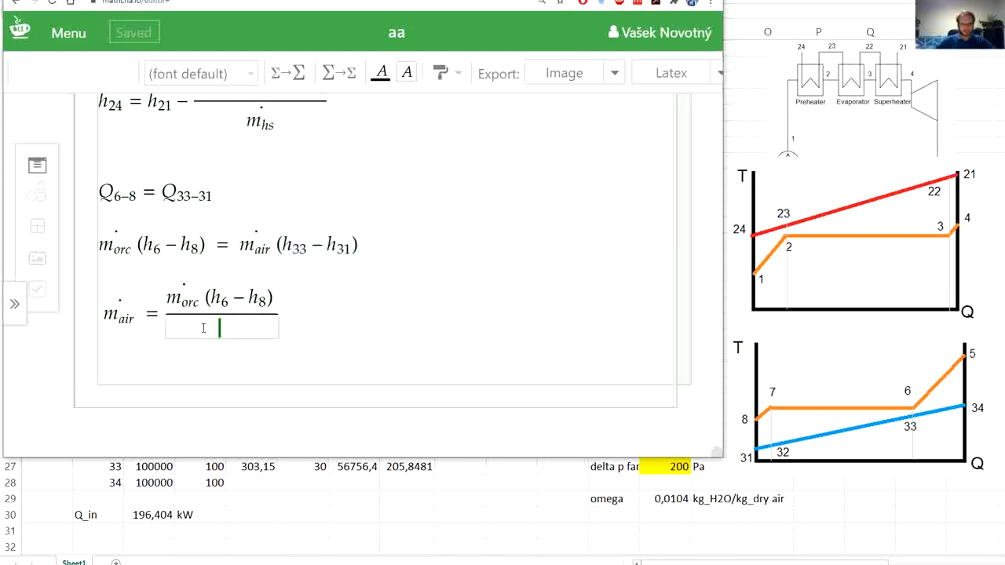
key("ctrl+v")
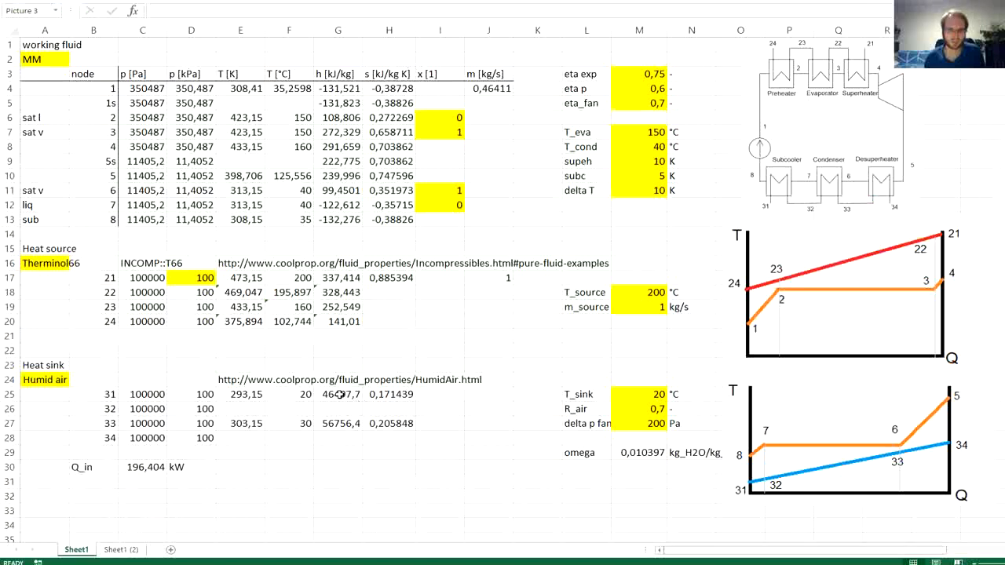
- In the Excel sheet, divide the HAPropsSI enthalpy formula for node 31 in G25 by 1000
left_click(343, 394)
left_click(333, 9)
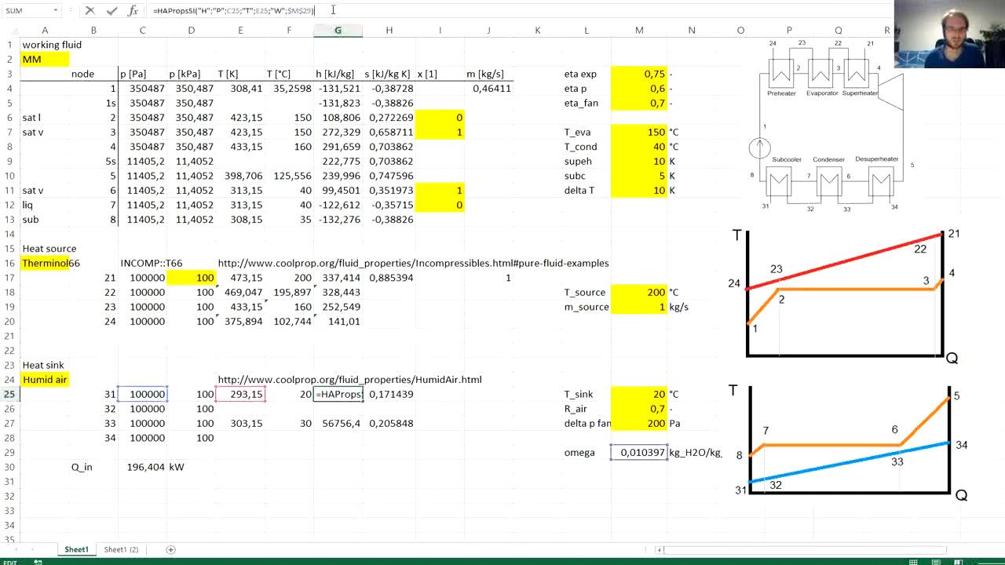
type("/1000")
key("Return")
- Divide the humid air enthalpy formula for node 33 in G27 by 1000
key("Down")
key("F2")
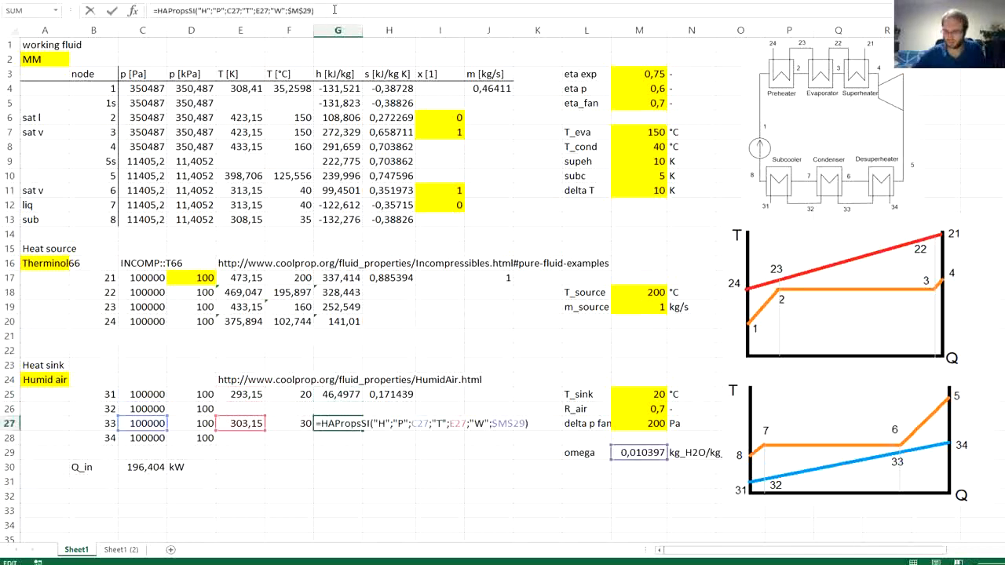
type("1000")
key("Return")
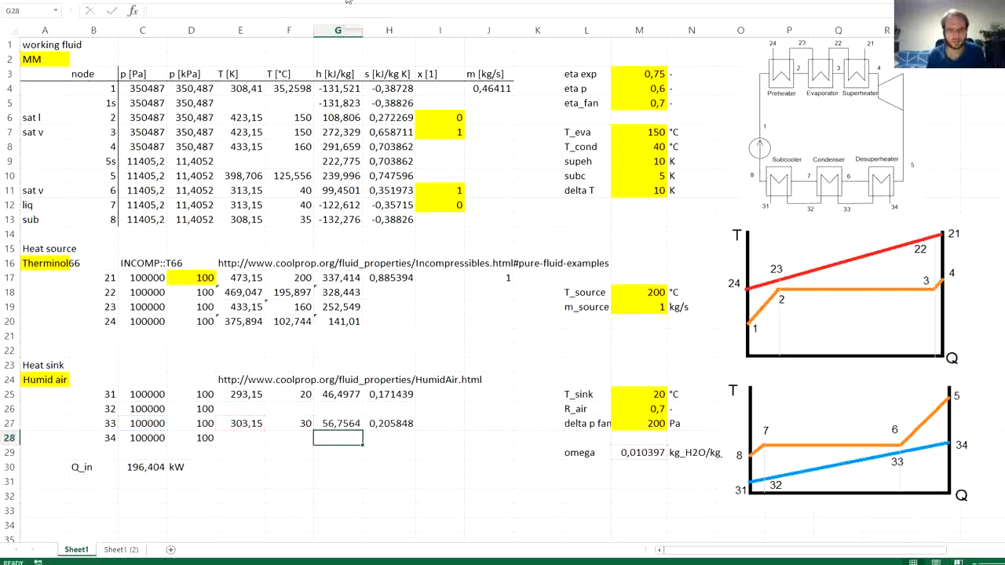
- Begin the air mass flow formula in J25 with =J4*(G11-G13), using the enthalpies of nodes 6 and 8
left_click(491, 393)
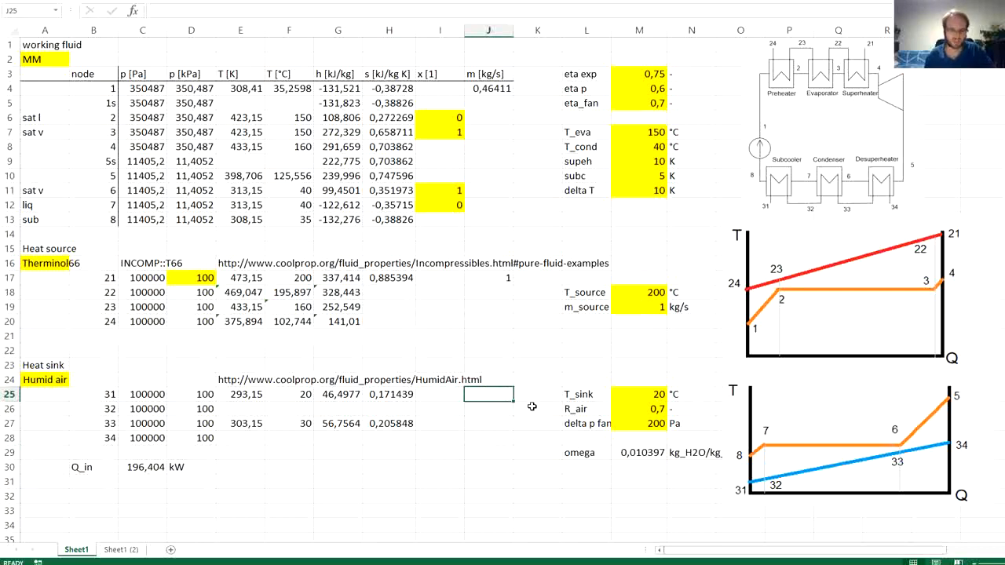
type("=")
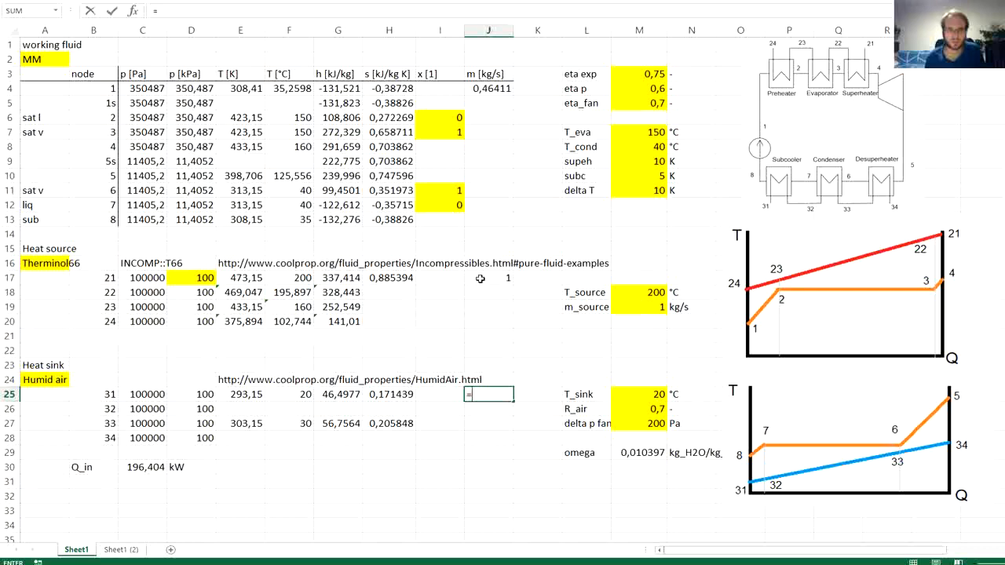
left_click(494, 91)
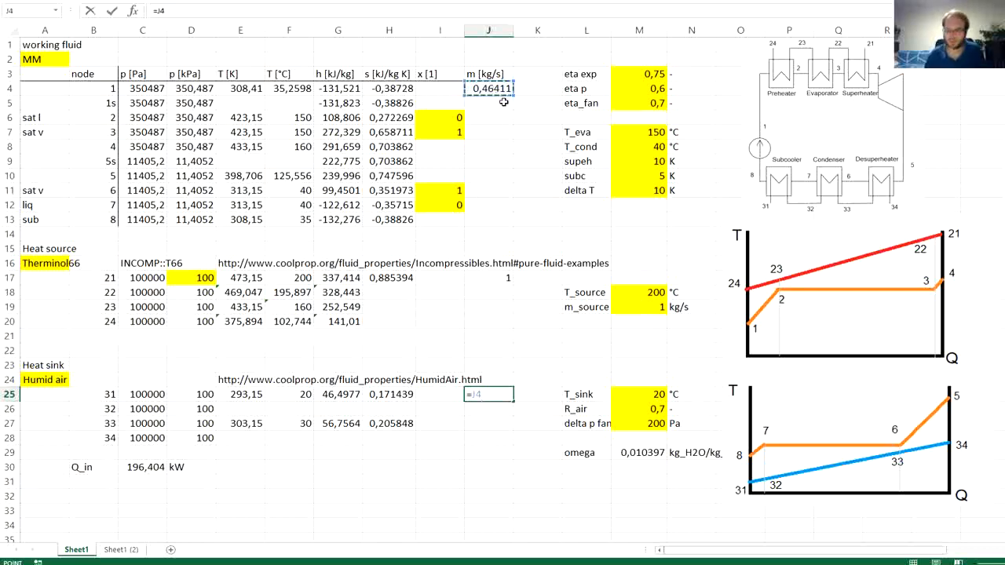
type("*")
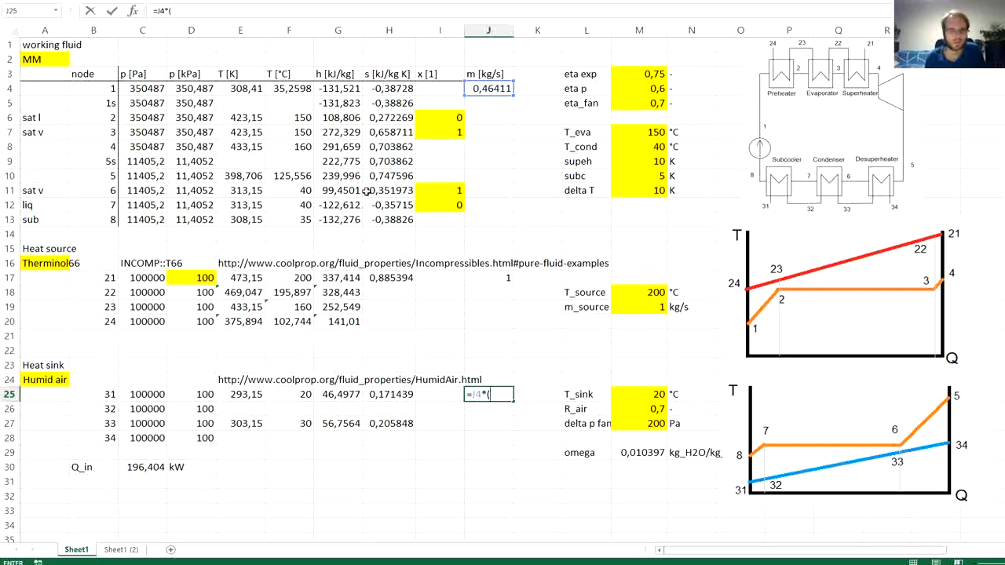
left_click(344, 191)
type("-")
left_click(346, 221)
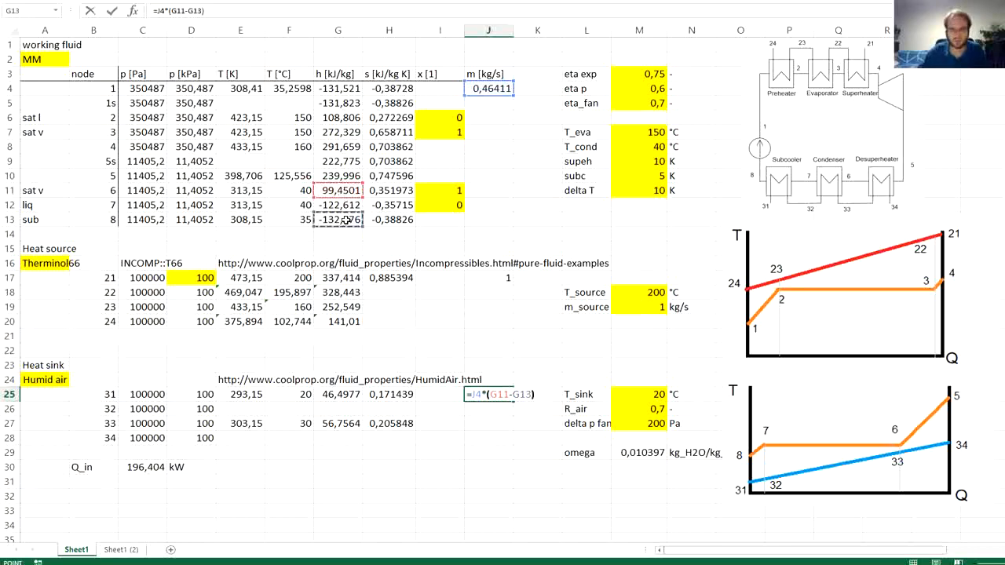
type(")/(")
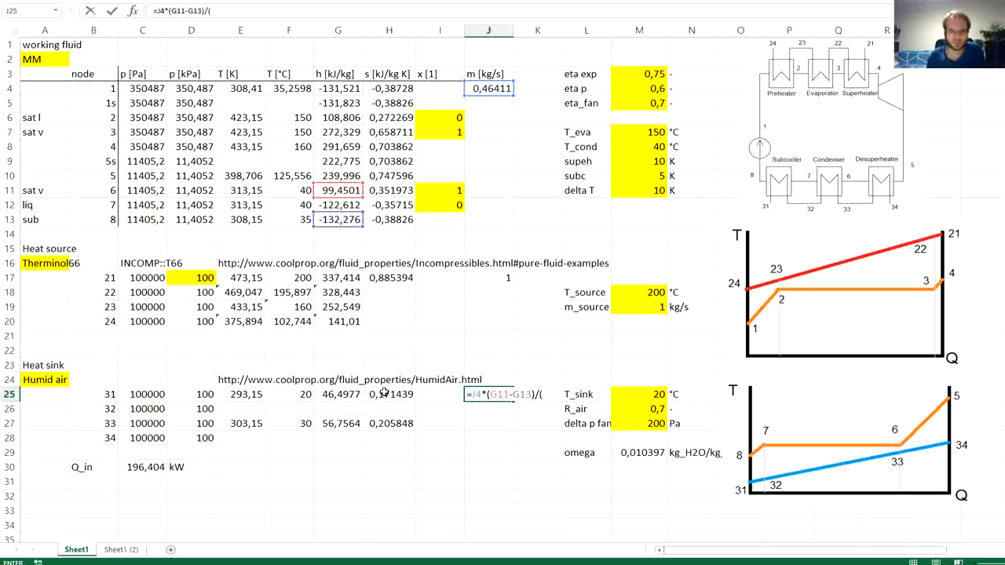
- Divide the J25 formula by the air enthalpy difference (G27-G25) and enter it
left_click(397, 420)
type("-")
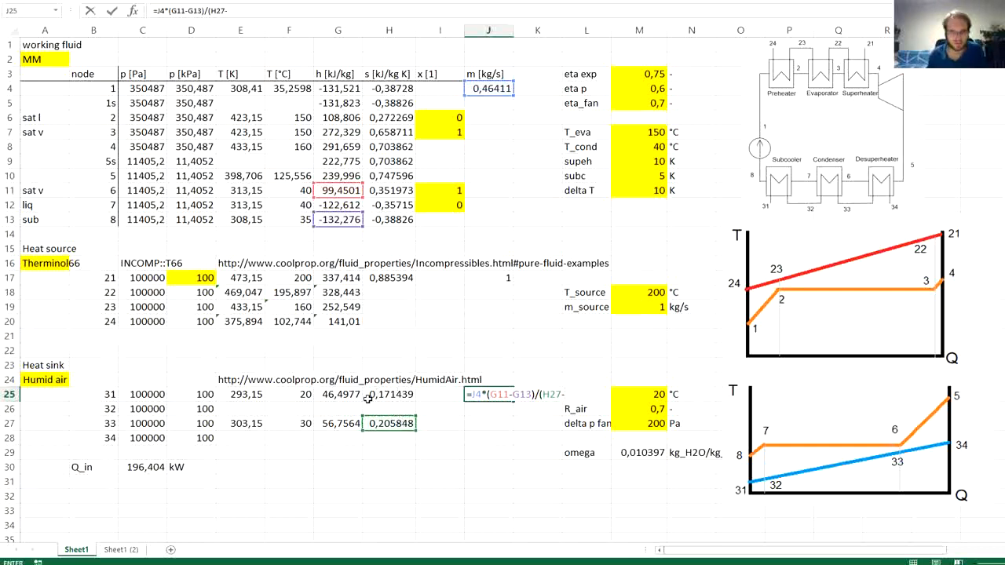
left_click_drag(391, 432, 348, 434)
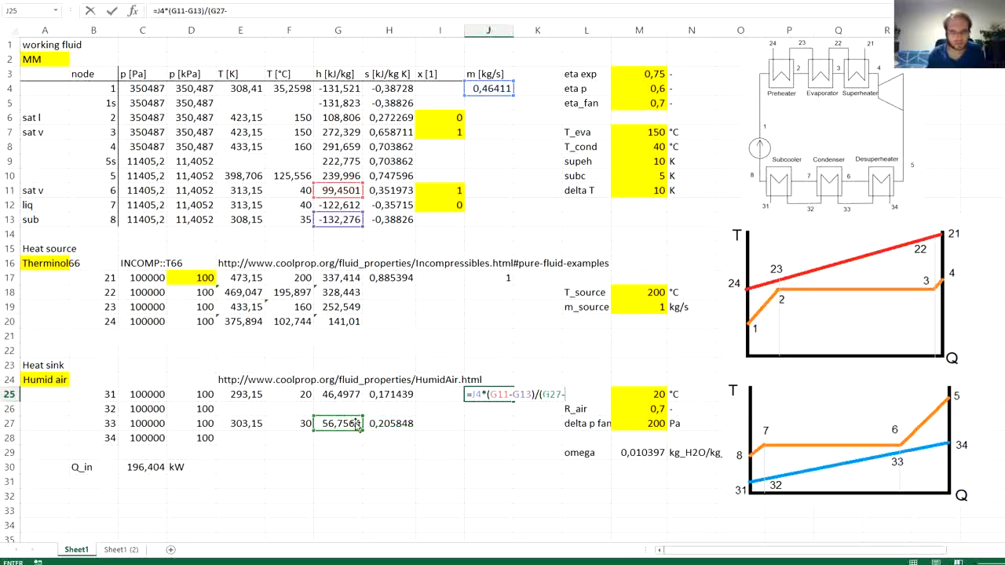
left_click(330, 396)
type(")")
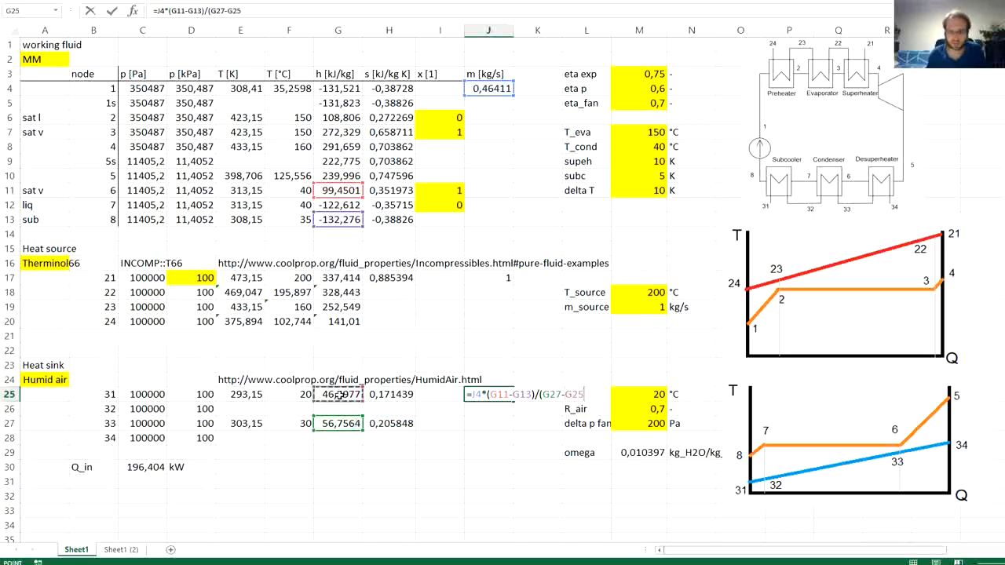
key("Return")
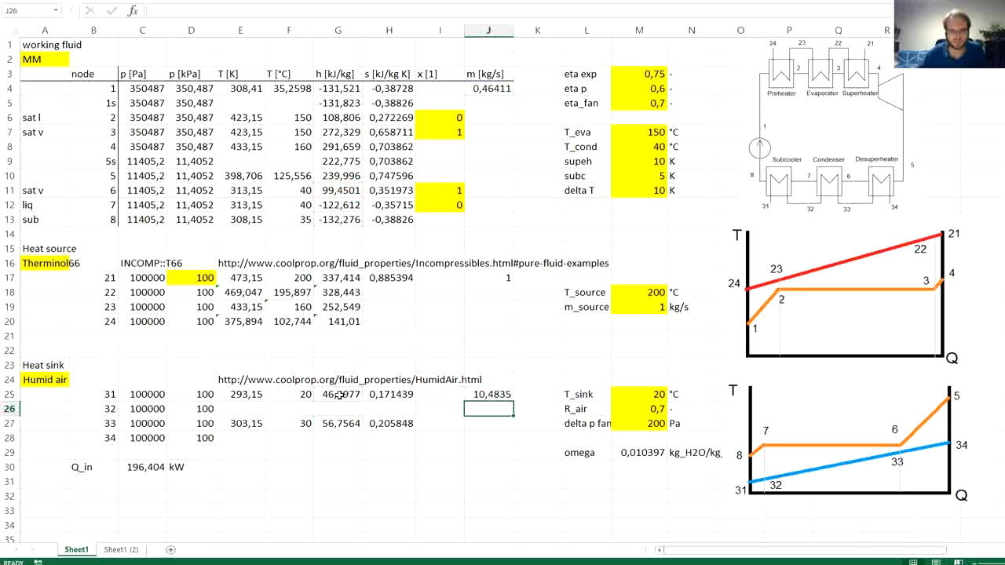
- Label cell B31 below the Q_in row as Q_rej
key("Up")
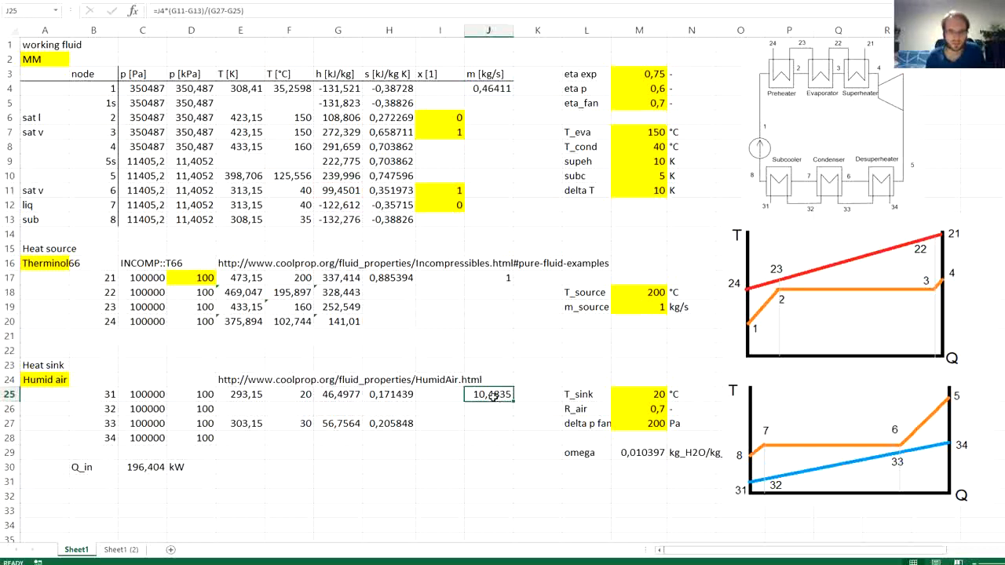
left_click(125, 482)
left_click(101, 478)
type("Q")
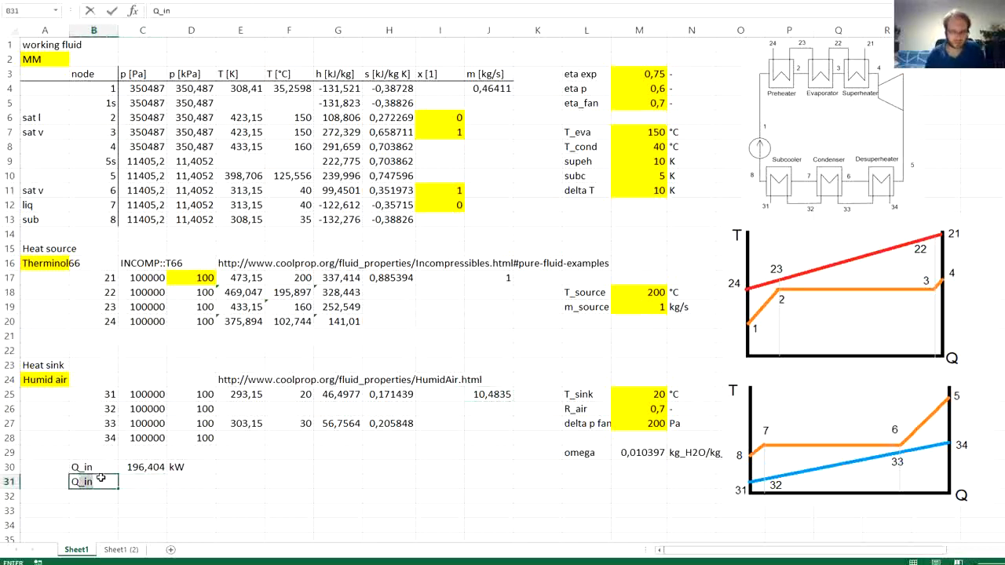
type("_")
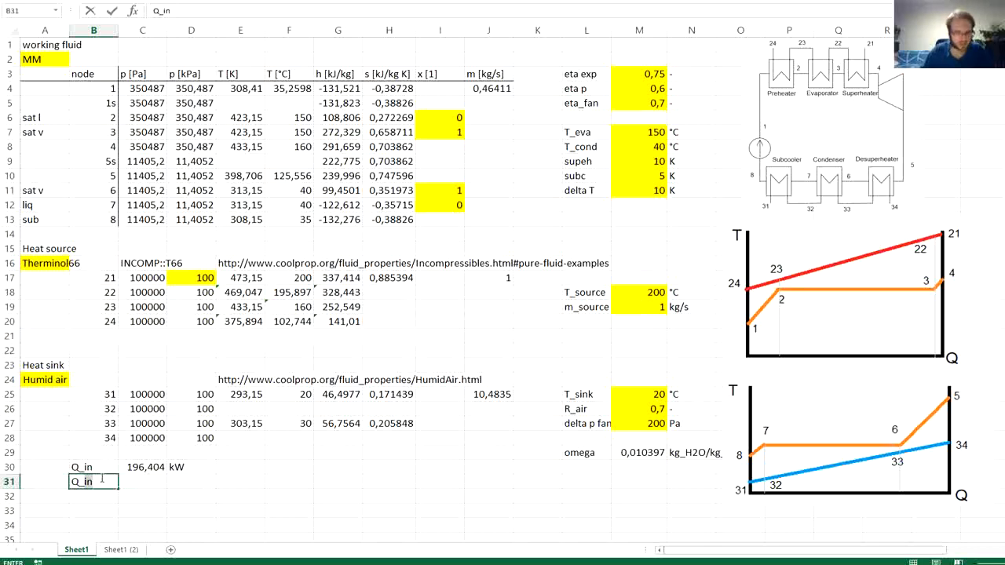
type("rej")
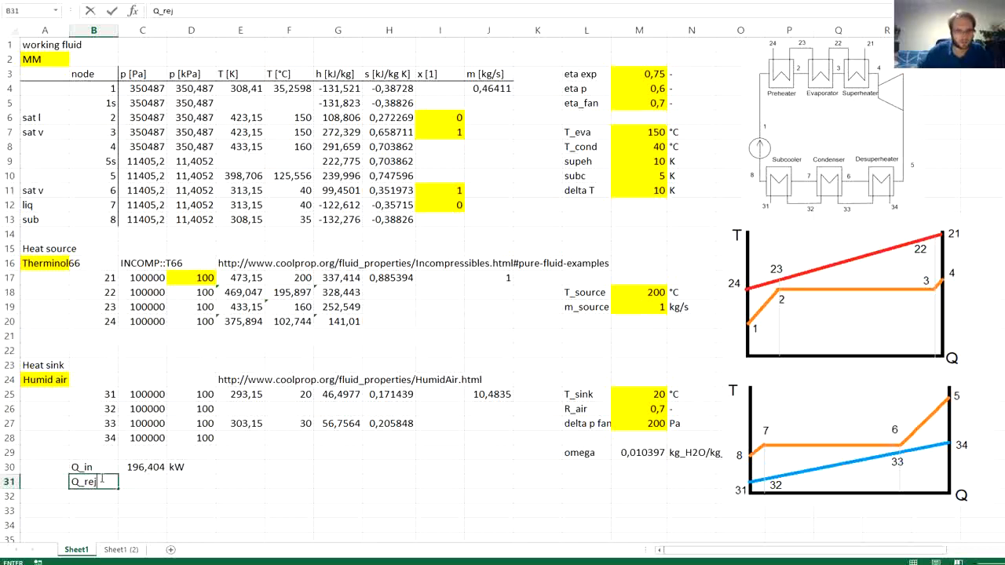
key("Return")
- Calculate the rejected heat in C31 as =J4*(G10-G13), using the working fluid mass flow and the enthalpies of nodes 5 and 8
left_click(149, 481)
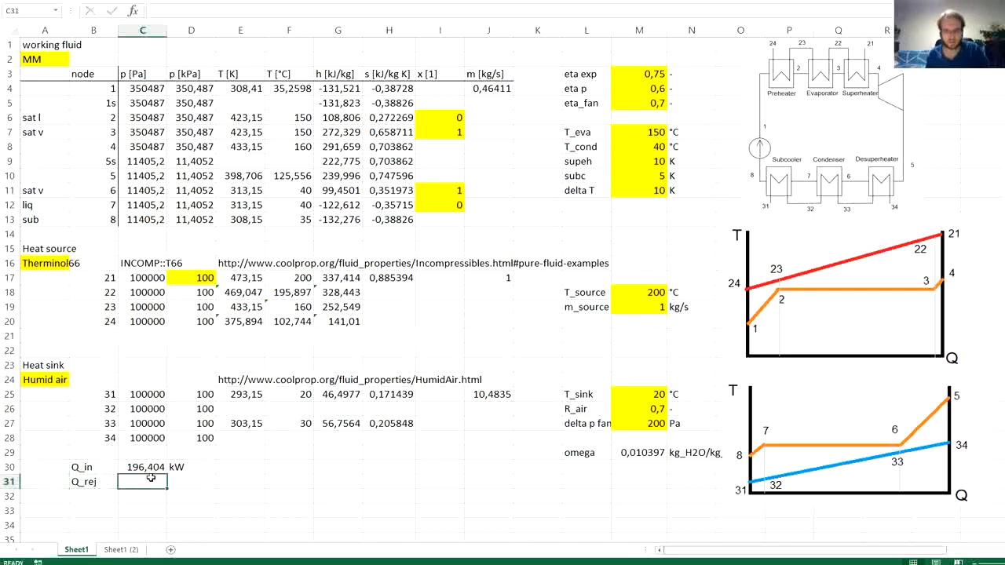
type("=")
left_click(488, 88)
type("*")
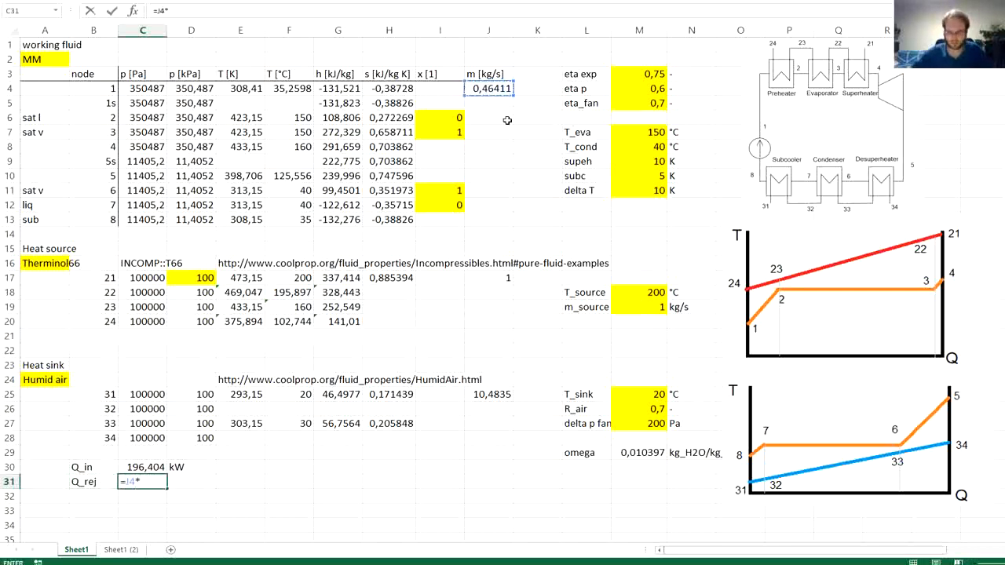
type("(")
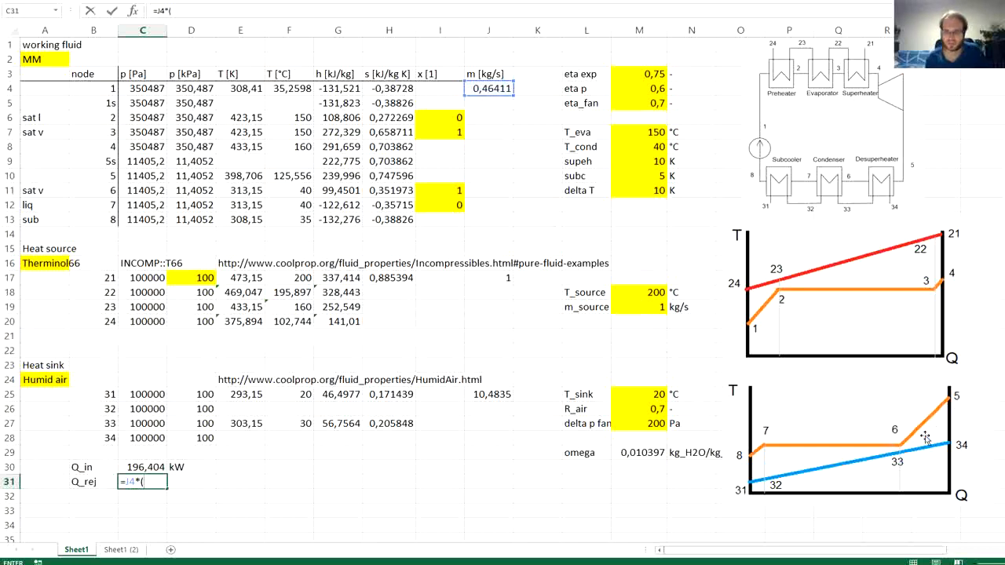
left_click(343, 176)
type("-")
left_click(342, 220)
type(")")
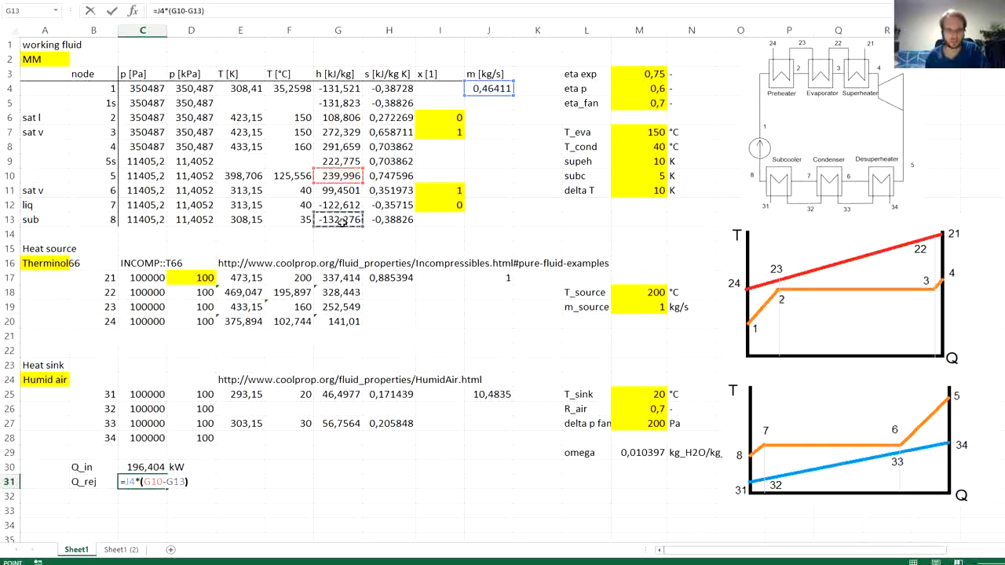
key("Return")
- Enter the unit kW in D31 beside the rejected heat
key("Up")
key("Right")
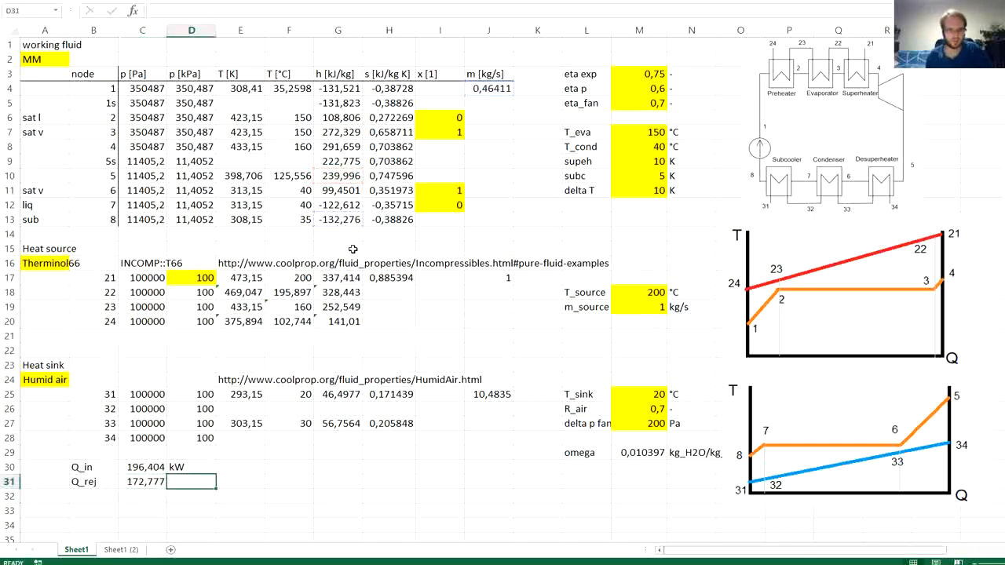
type("kW")
key("Return")
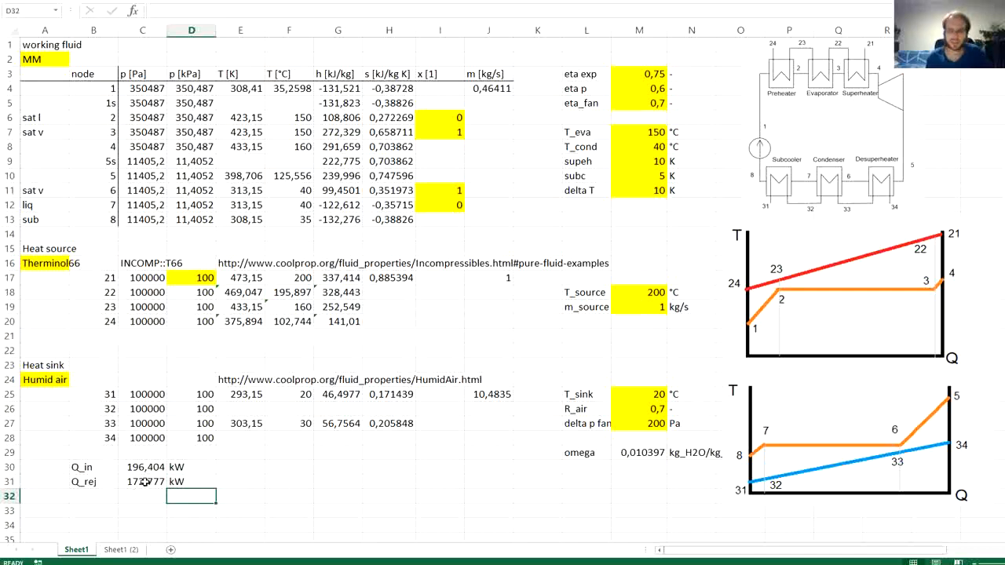
- Calculate the air enthalpy at node 34 in G28 as =G25+C31/J25, using the rejected heat and the air mass flow
left_click(848, 439)
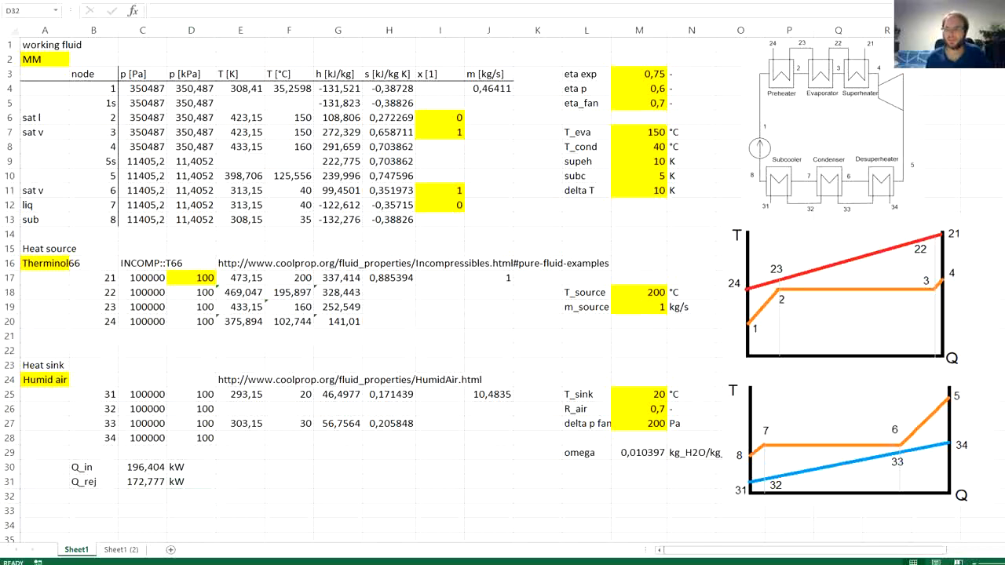
left_click(339, 441)
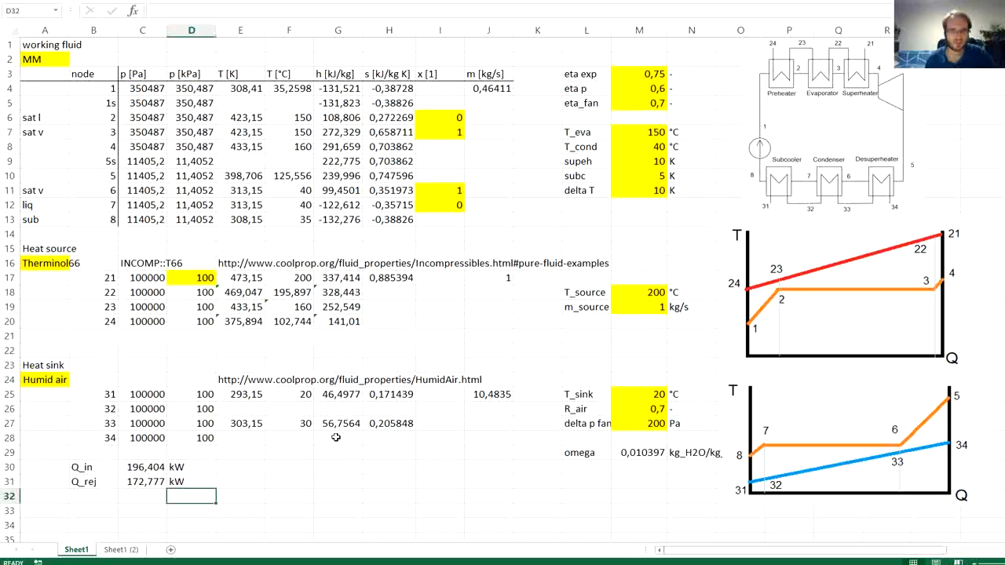
left_click(335, 438)
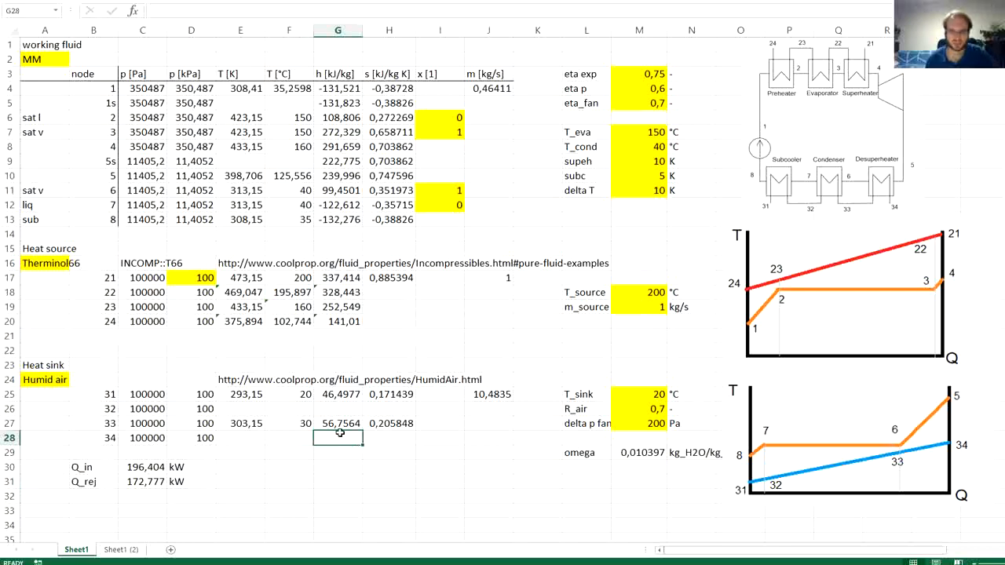
type("=")
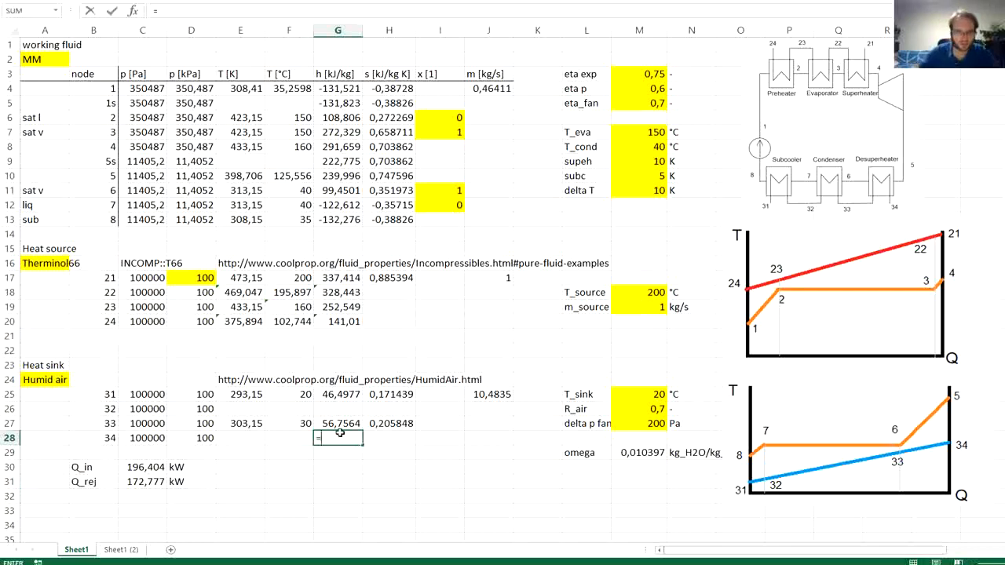
left_click(346, 394)
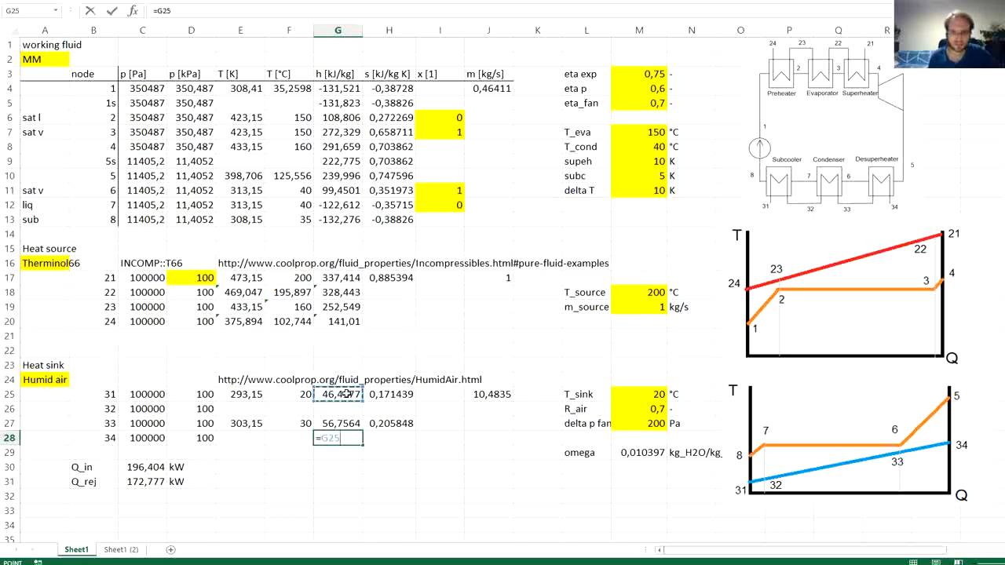
type("+")
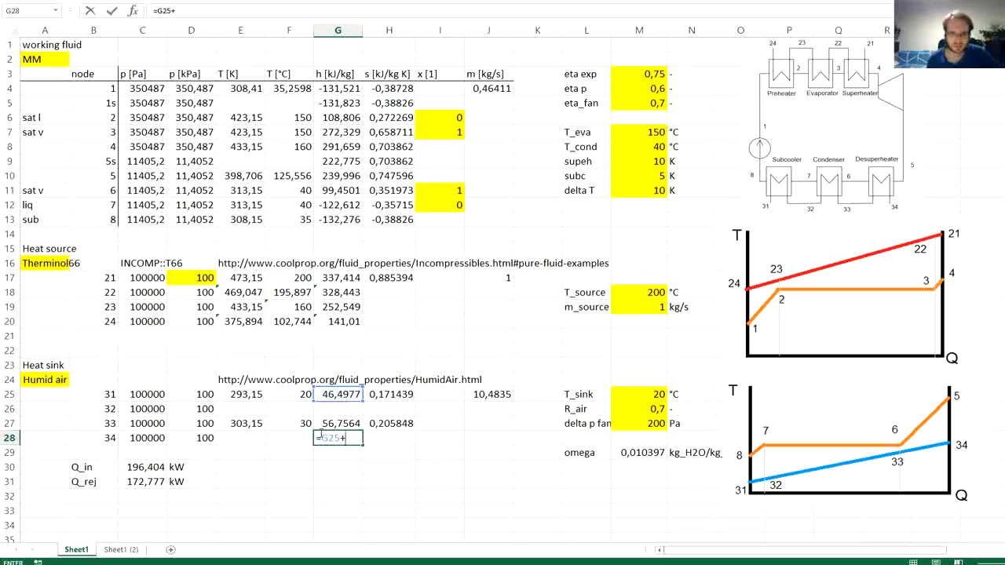
left_click(155, 480)
type("/")
left_click(485, 395)
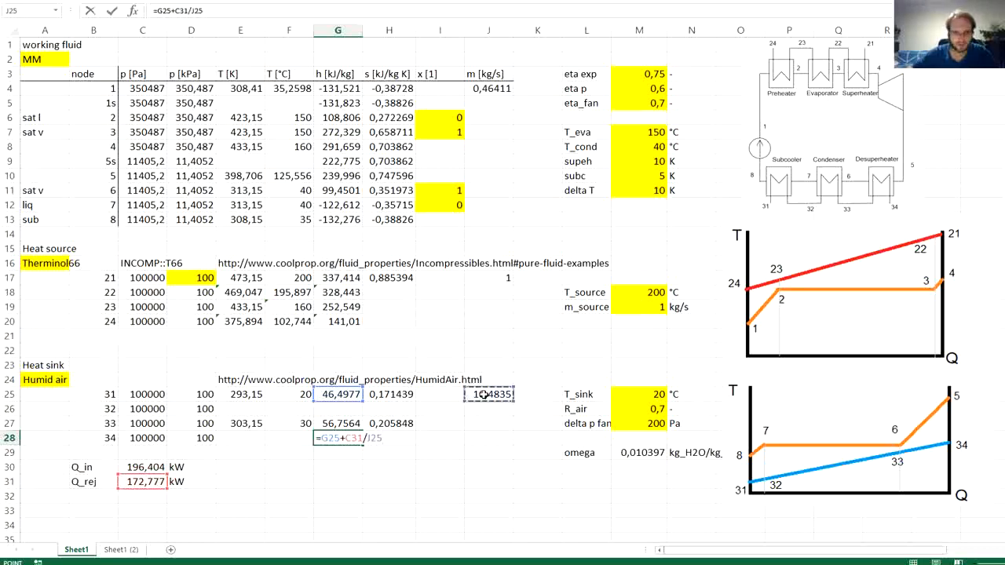
key("Return")
key("Up")
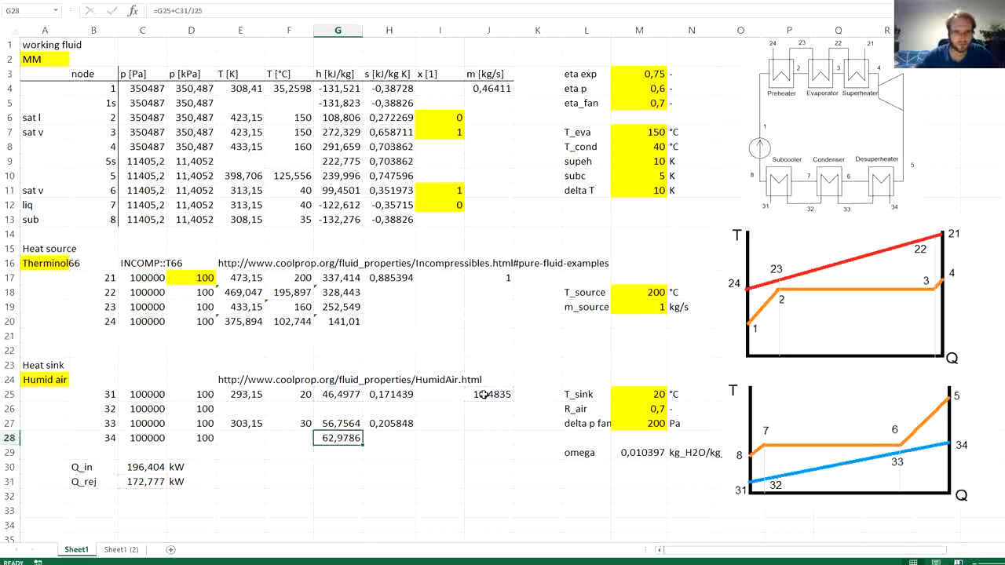
- Calculate the air enthalpy at node 32 in G26 as =G25+J4*(G12-G13)/J25 from the subcooler heat balance
left_click(339, 406)
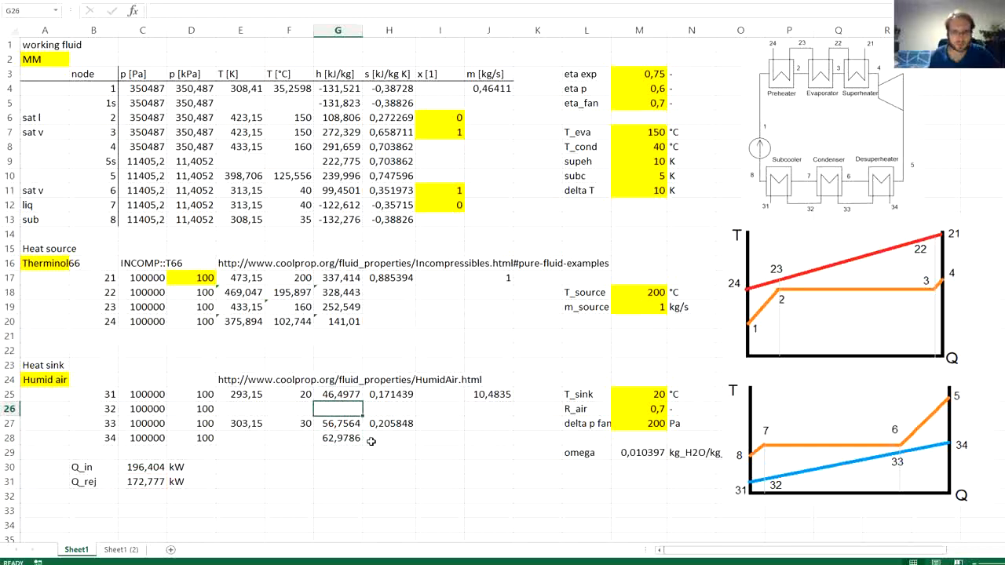
type("=")
key("Up")
type("+")
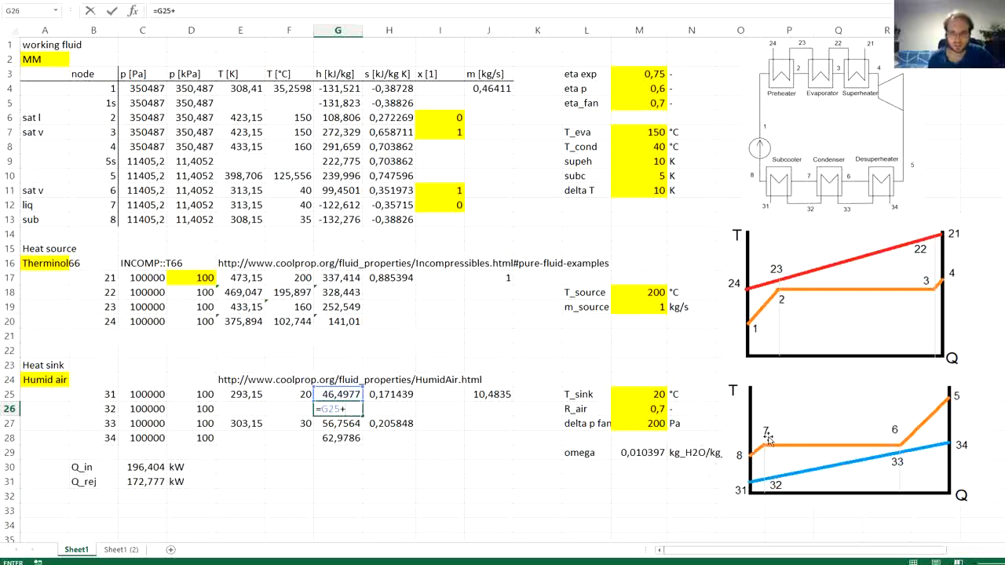
left_click(492, 87)
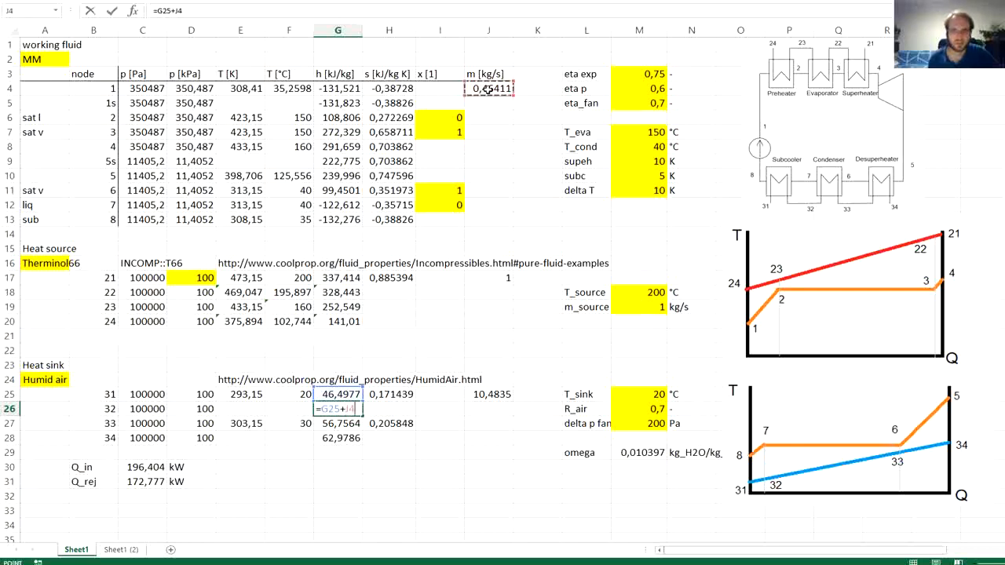
type("*")
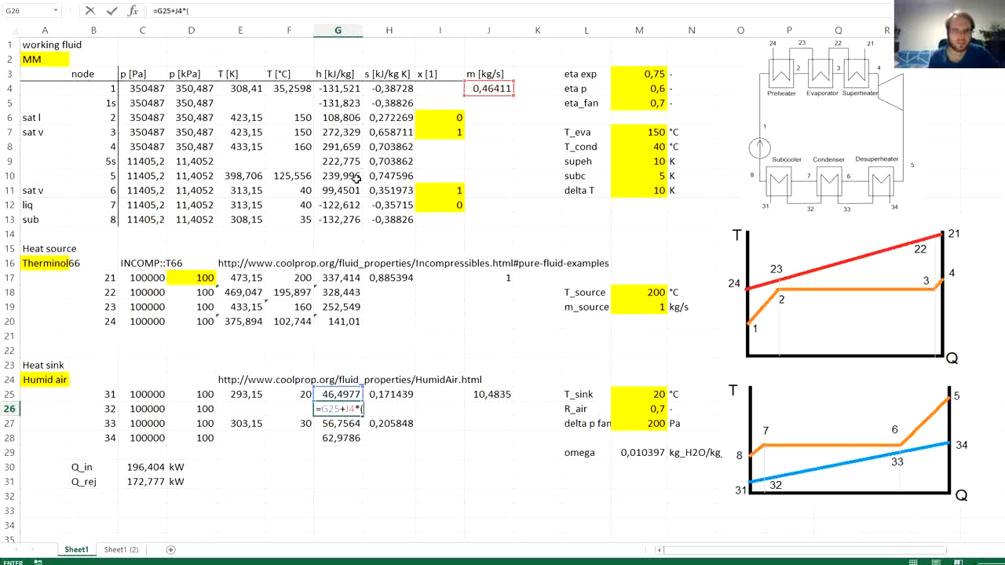
type("(")
left_click(337, 204)
type("-")
left_click(334, 220)
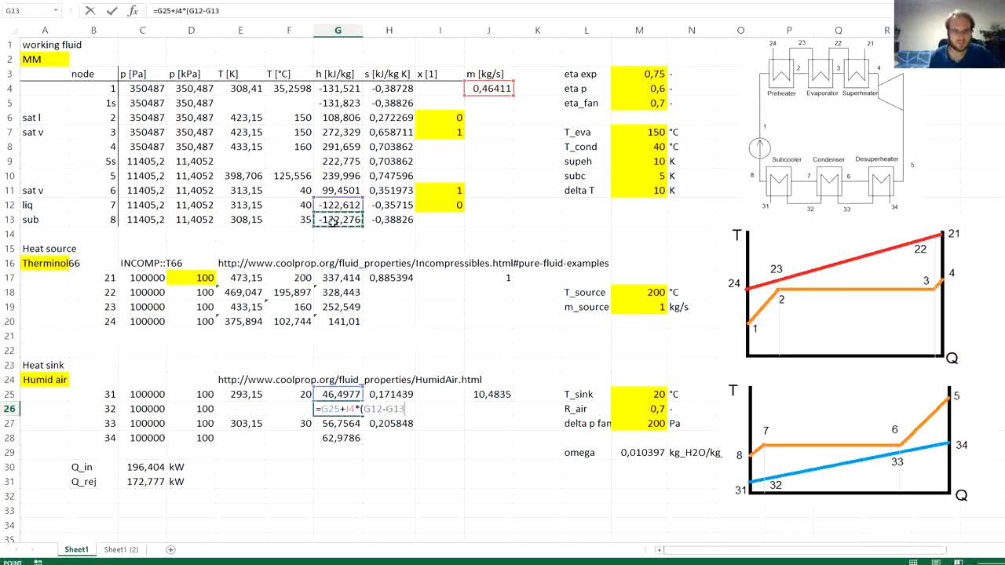
type(")/")
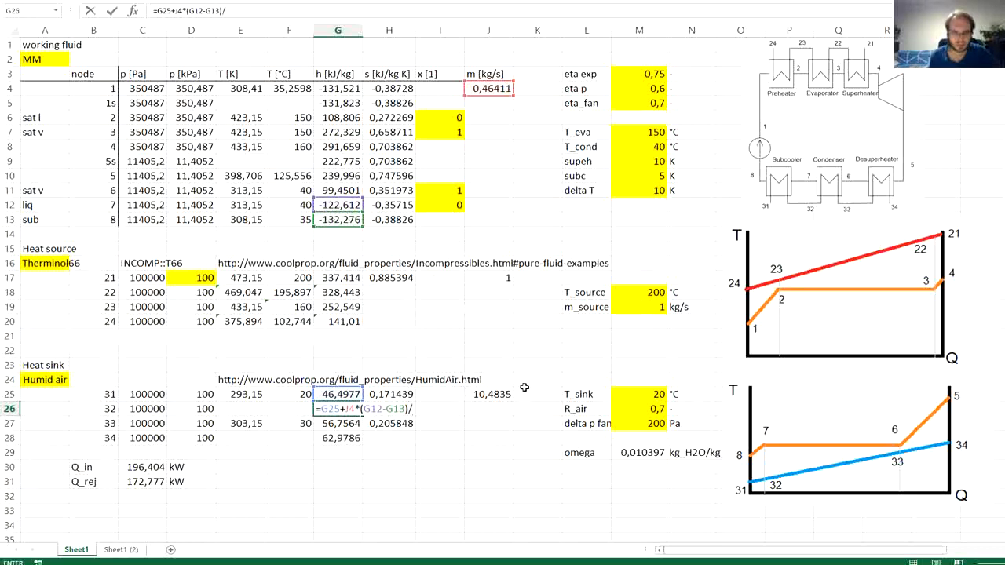
left_click(490, 394)
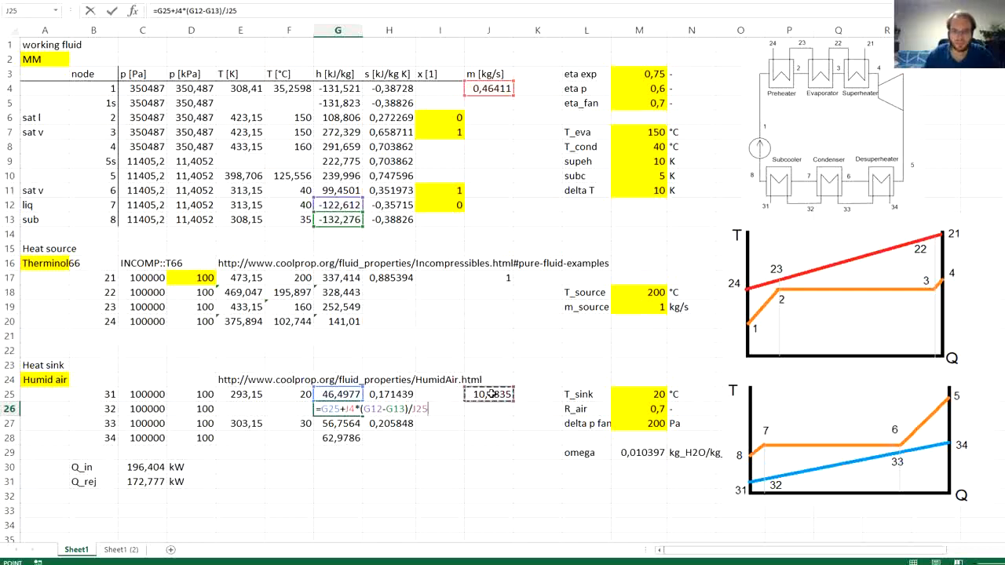
key("Return")
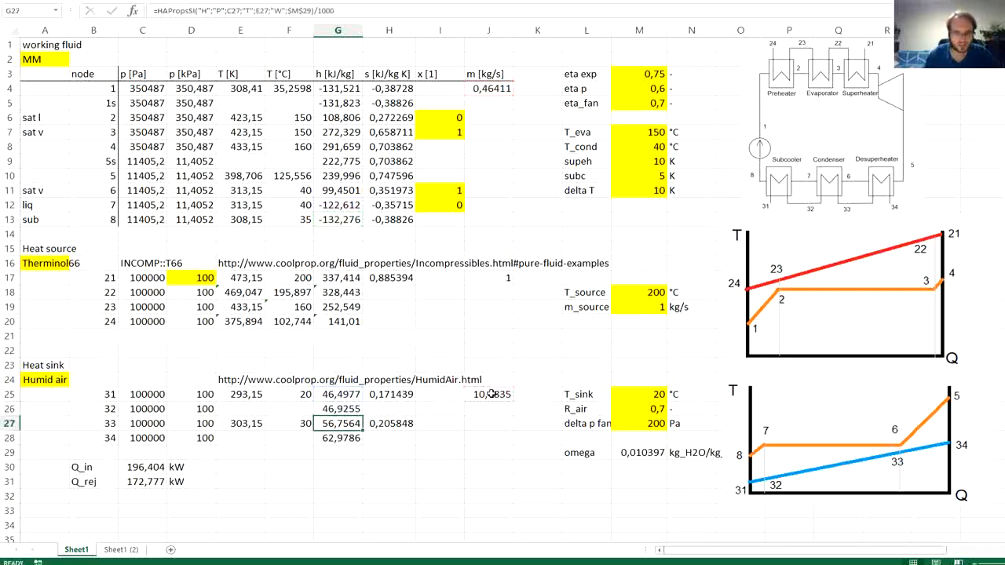
key("Up")
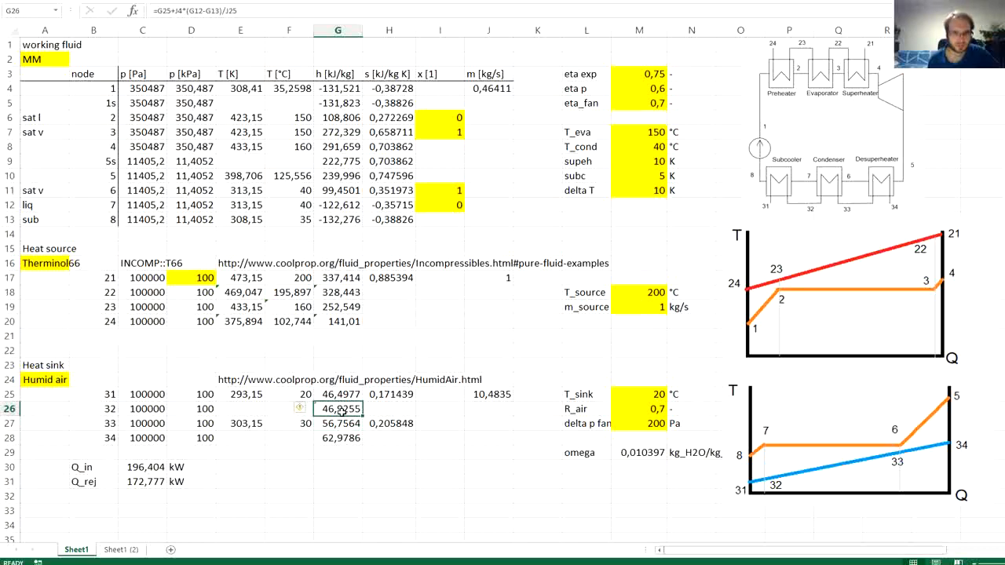
- Copy the HAPropsSI formula text of node 31 from G25 into E26, the temperature cell of node 32
left_click(247, 409)
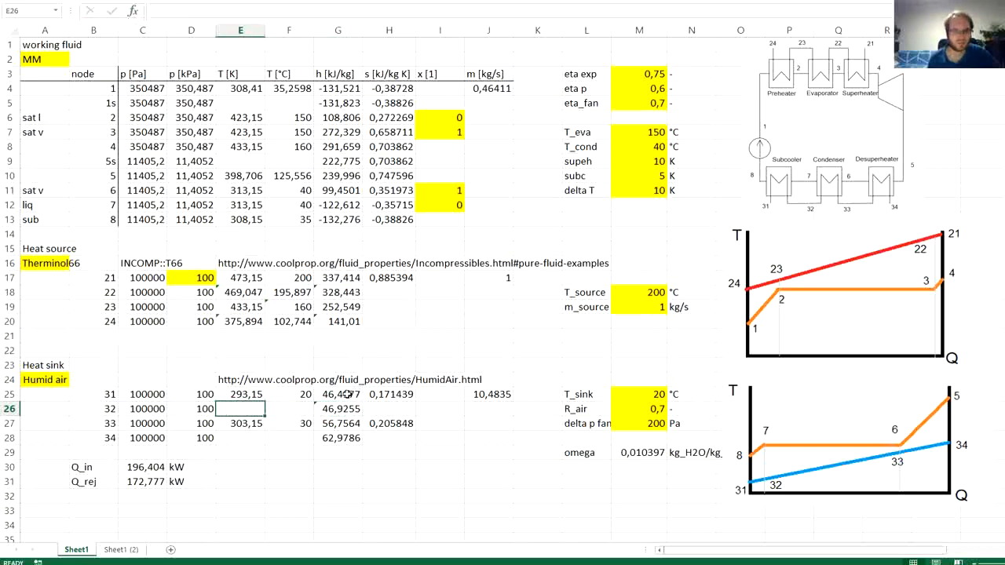
left_click(348, 395)
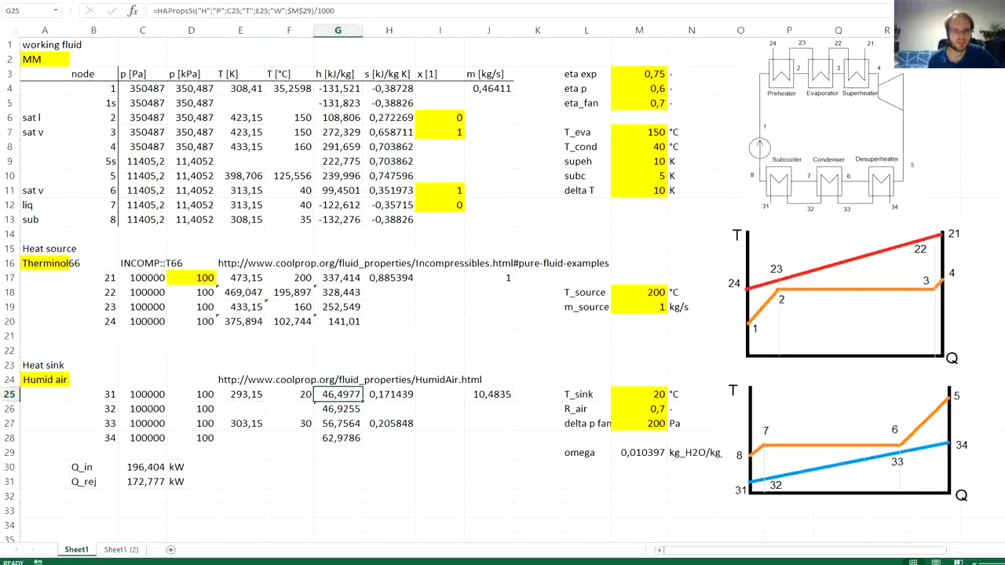
left_click(339, 11)
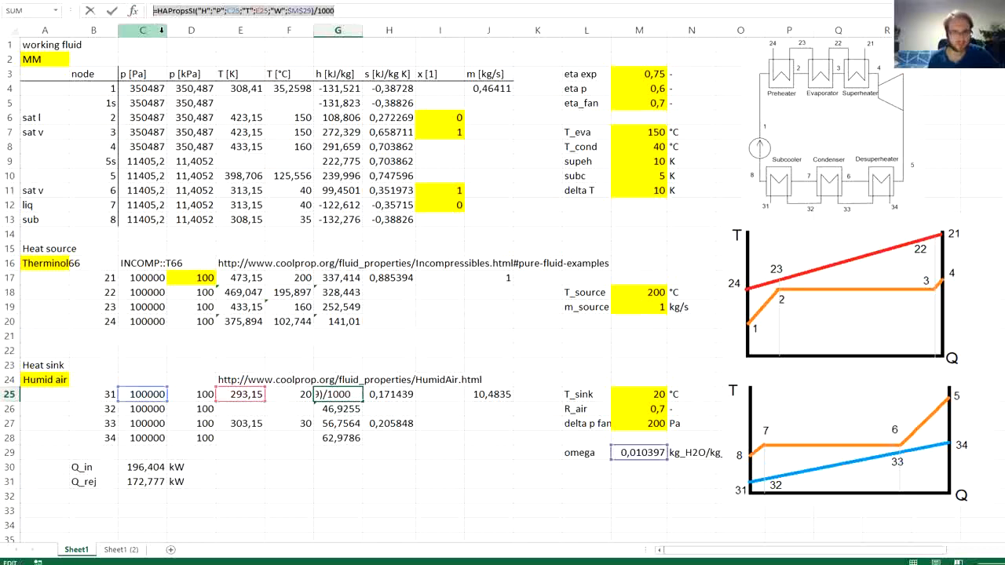
key("Escape")
left_click(245, 406)
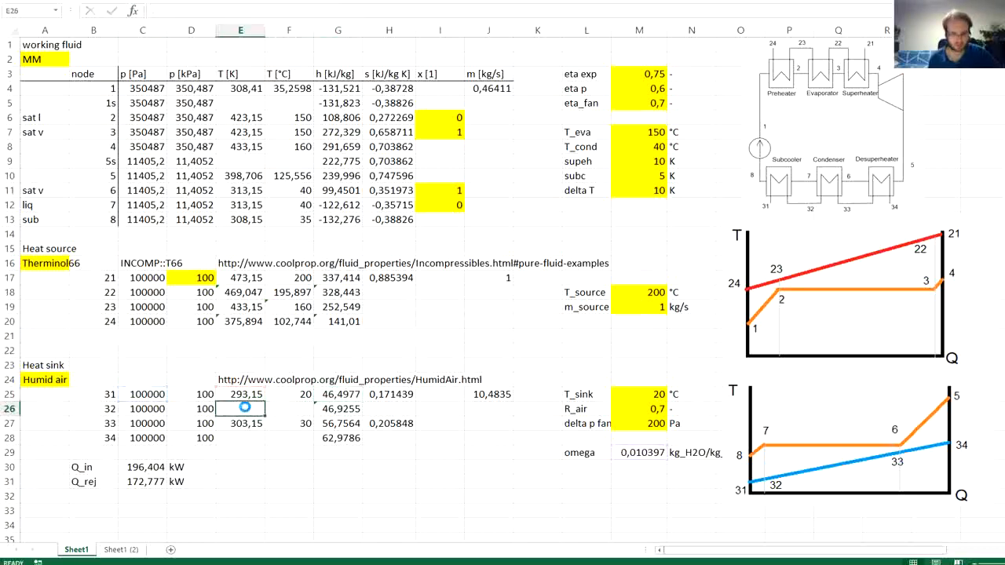
key("ctrl+v")
- Edit the copied formula in E26 to =HAPropsSI("T";"P";C26;"H";G26;"W";$M$29), removing the division by 1000
double_click(245, 408)
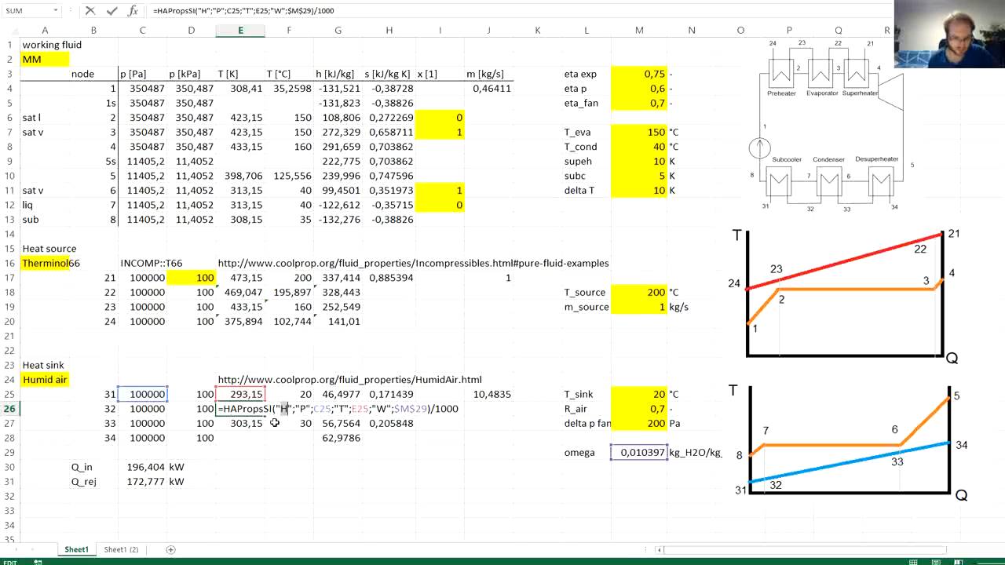
type("T")
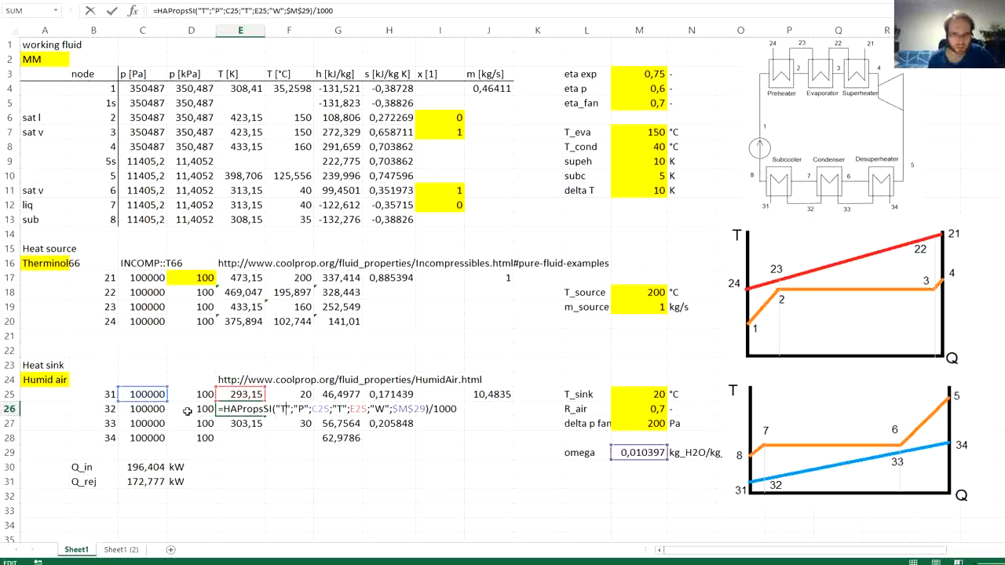
left_click_drag(162, 402, 157, 417)
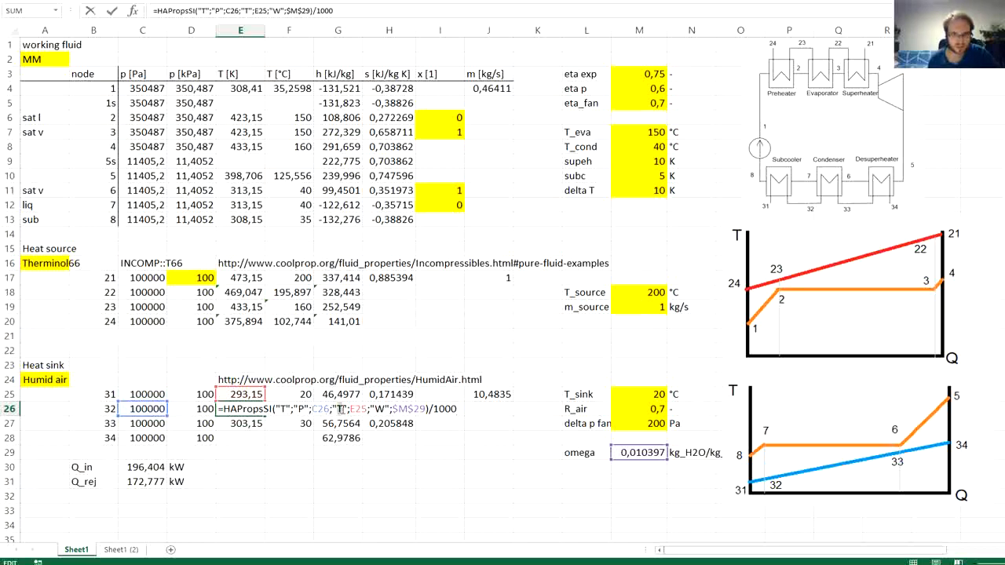
type("H")
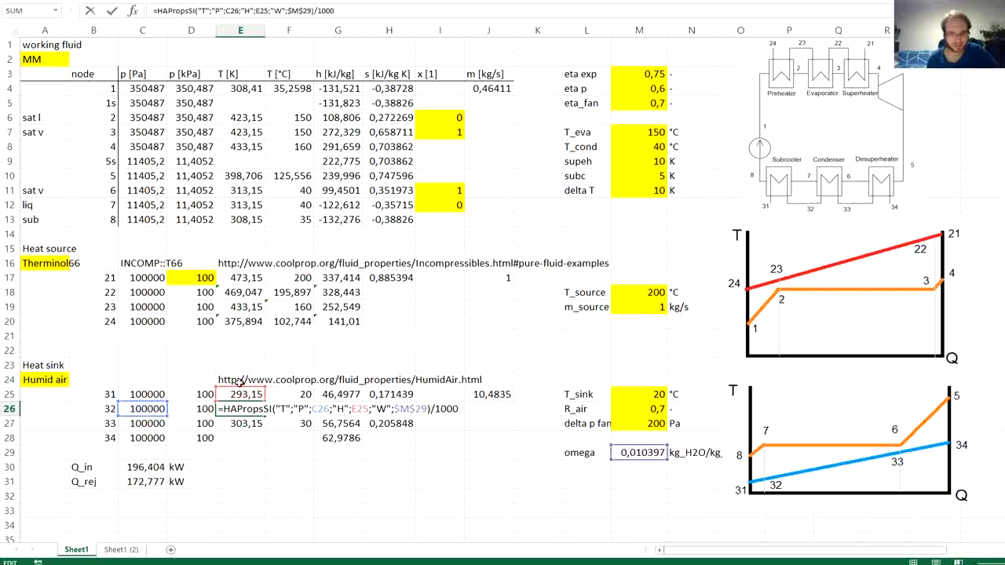
left_click_drag(243, 393, 330, 409)
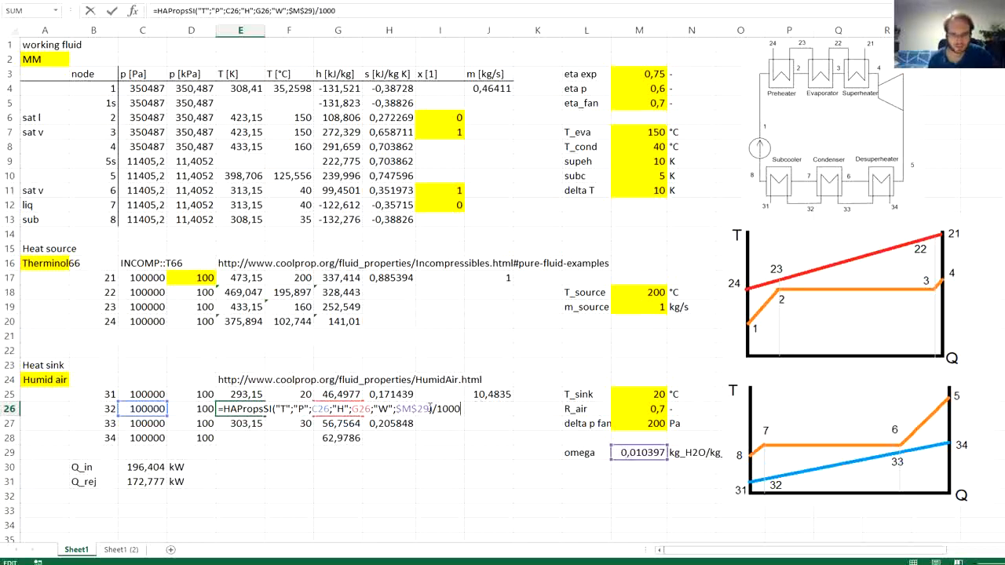
left_click_drag(432, 409, 480, 409)
key("BackSpace")
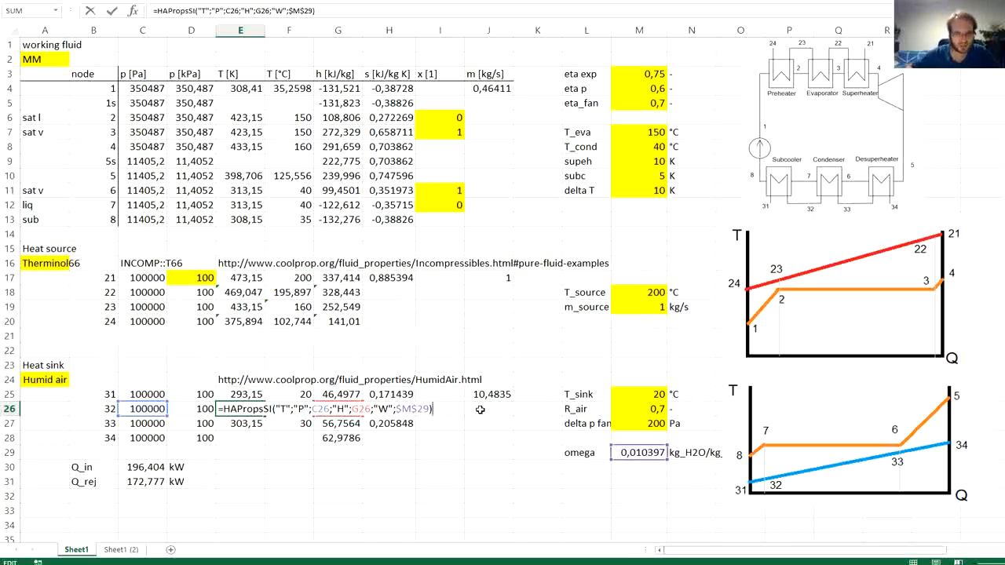
key("Return")
- Convert the node 32 temperature to °C in F26 as =E26-273,15
key("Up")
key("Right")
type("=")
key("Left")
type("-")
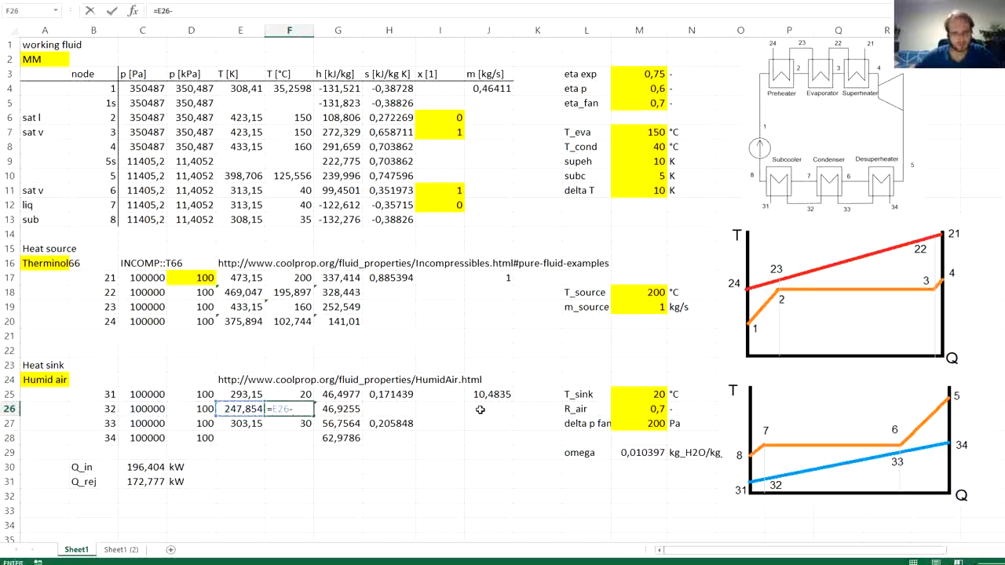
type("273,15")
key("Return")
key("Up")
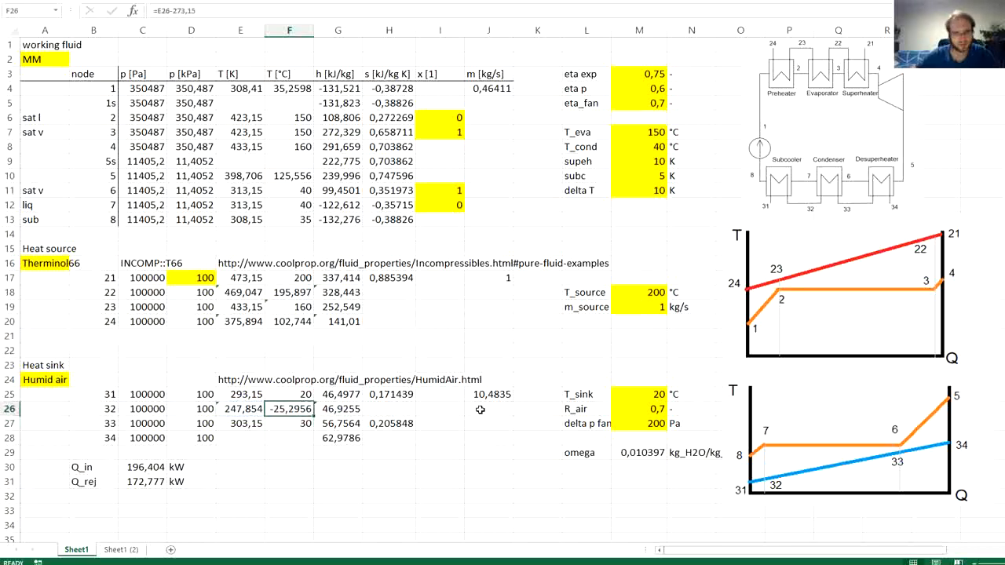
- Correct the enthalpy input in the E26 temperature formula to G26*1000, converting kJ to J
key("Left")
key("F2")
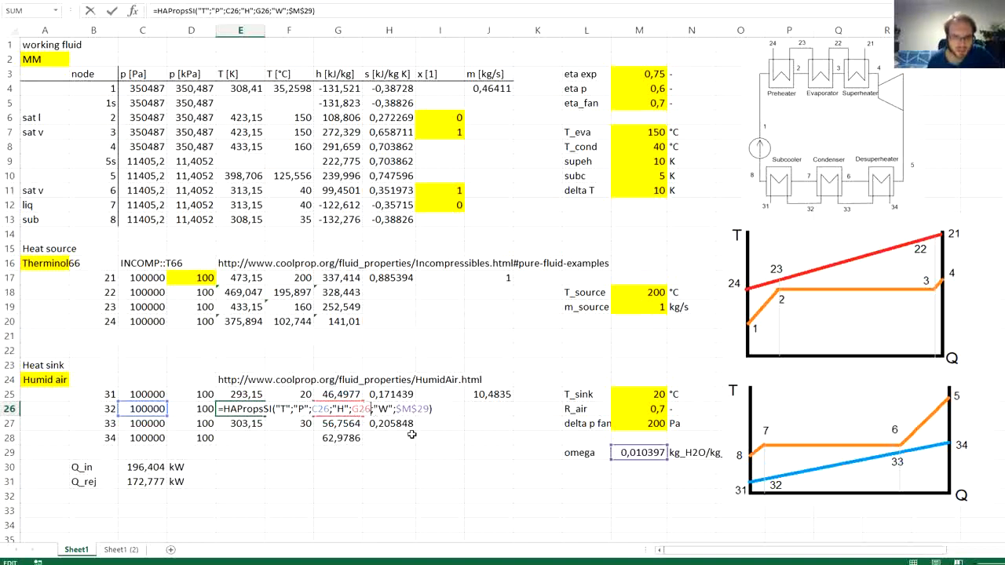
type("*100")
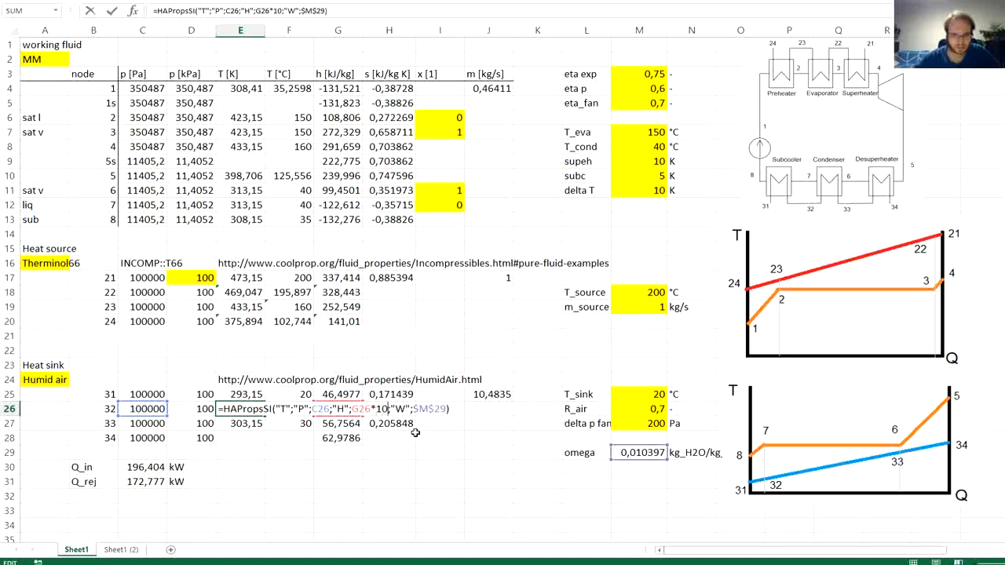
type("0")
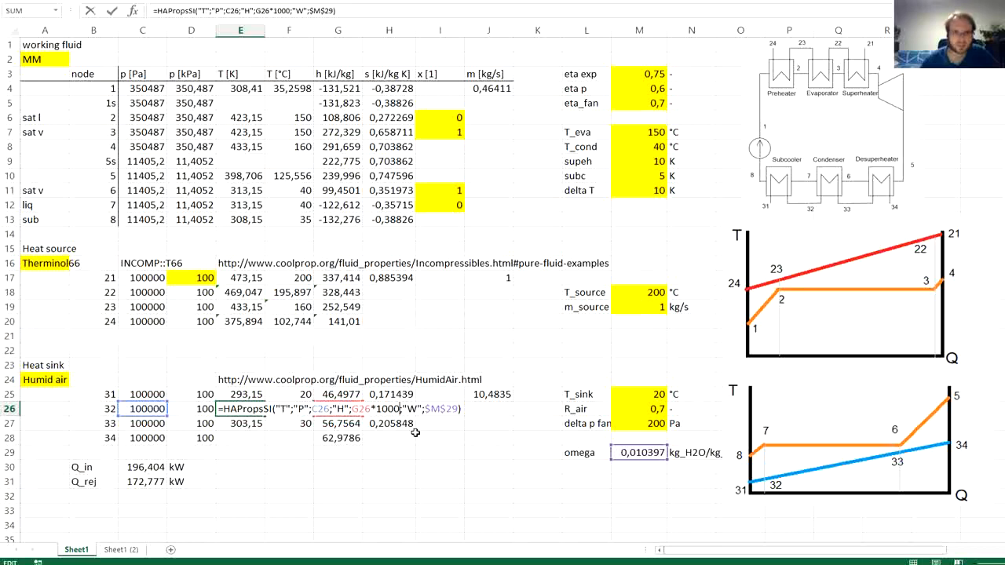
key("Return")
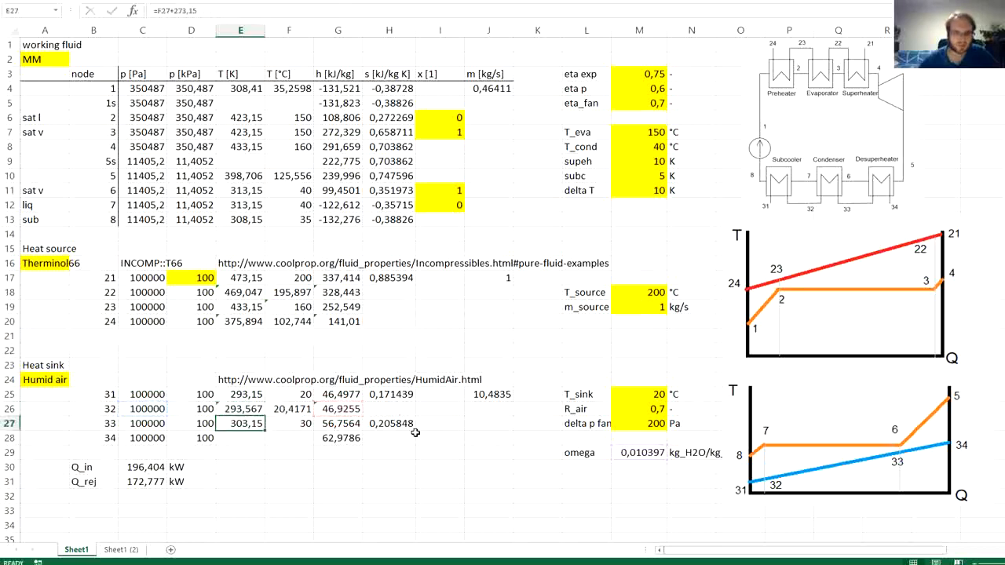
- Copy the node 32 temperature formulas from E26:F26 into E28:F28 for node 34
key("Up")
left_click_drag(299, 411, 259, 409)
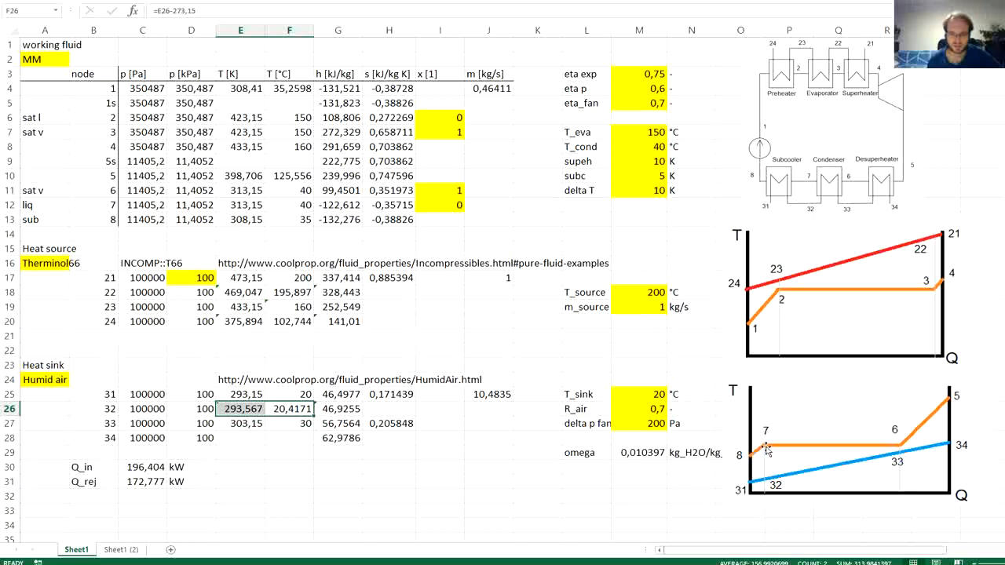
key("ctrl+c")
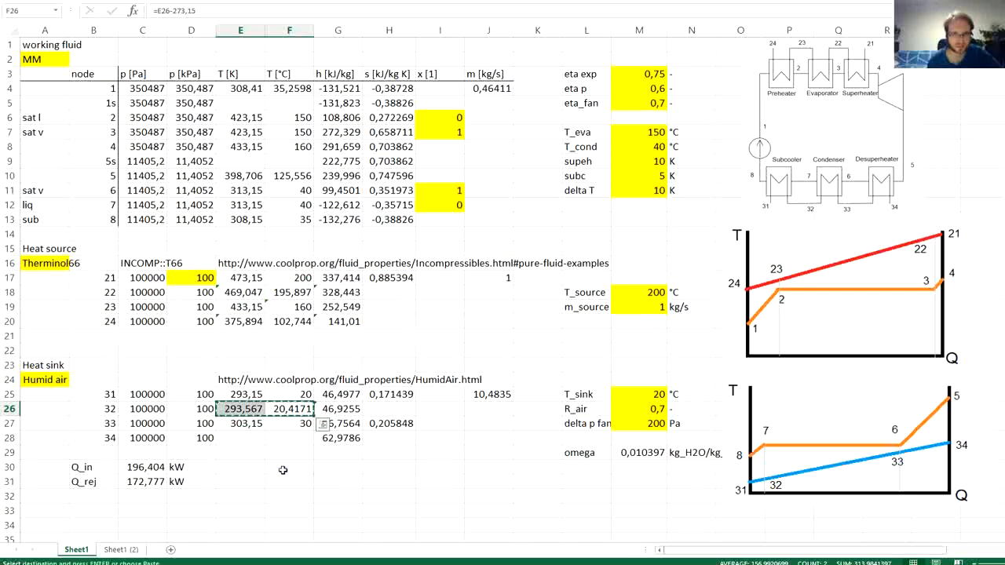
left_click(243, 437)
key("ctrl+v")
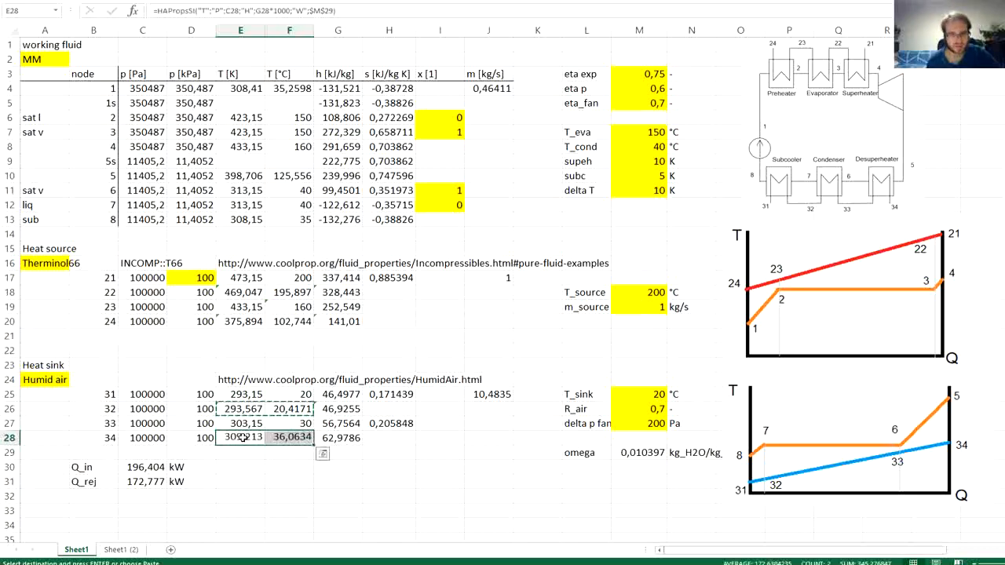
key("Escape")
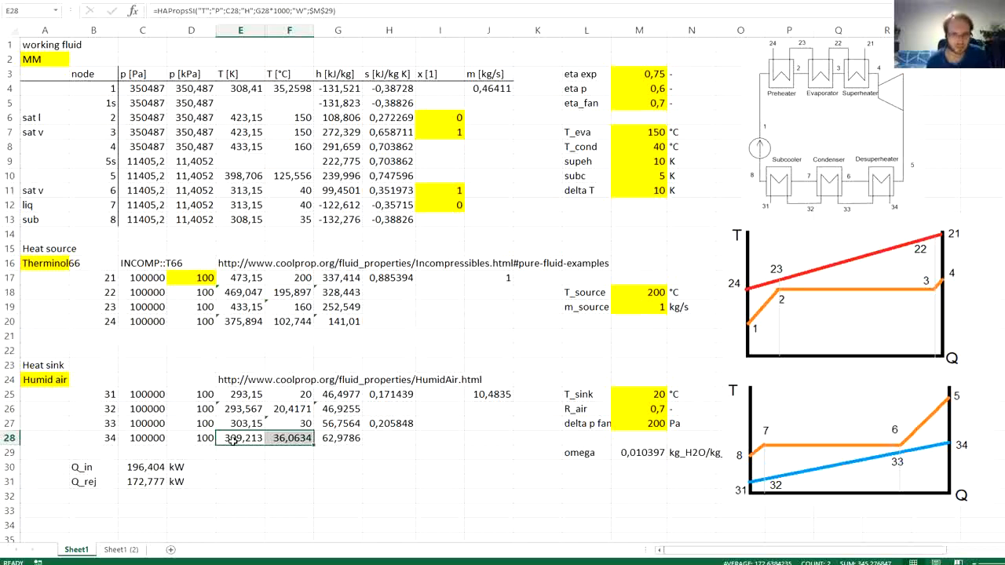
left_click(289, 451)
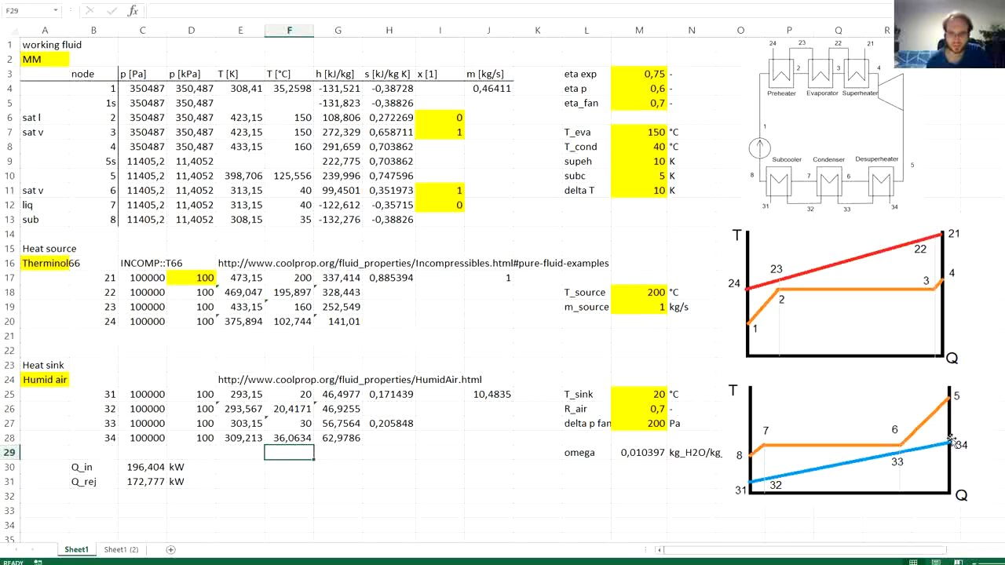
left_click(292, 439)
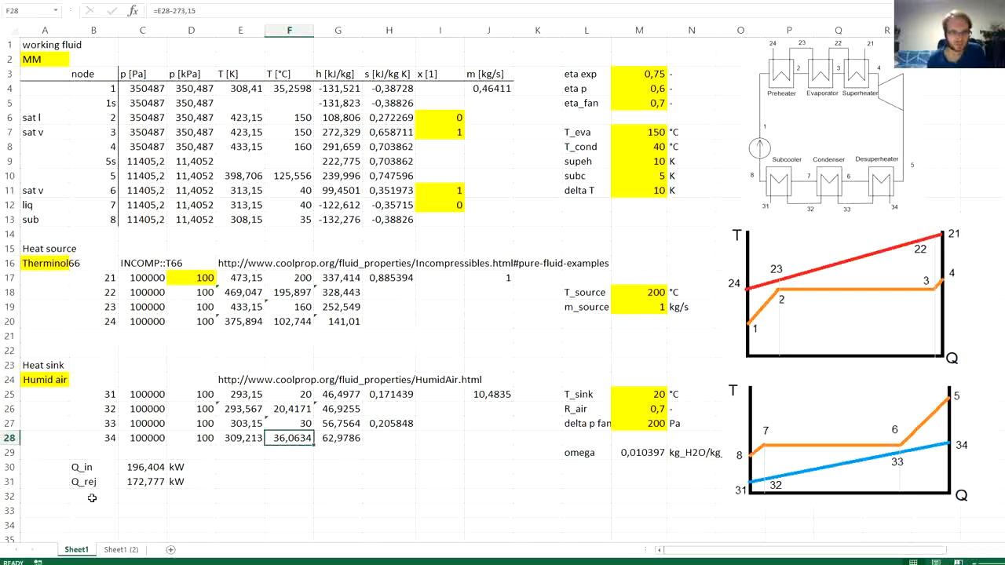
left_click(100, 468)
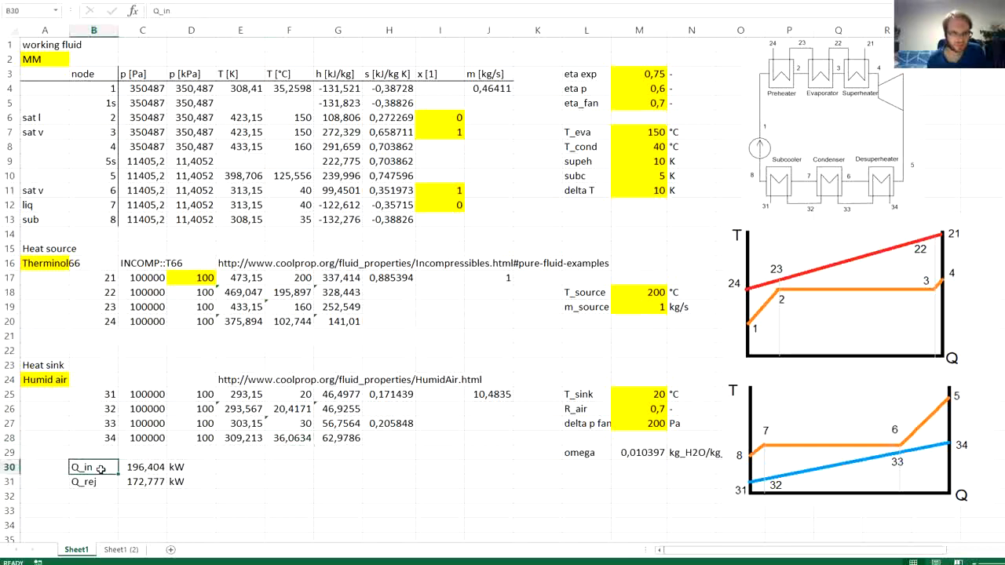
left_click_drag(100, 468, 130, 482)
- Label B32 as W_exp below the rejected heat
left_click(90, 495)
type("W_cycle")
left_click(90, 495)
type("W")
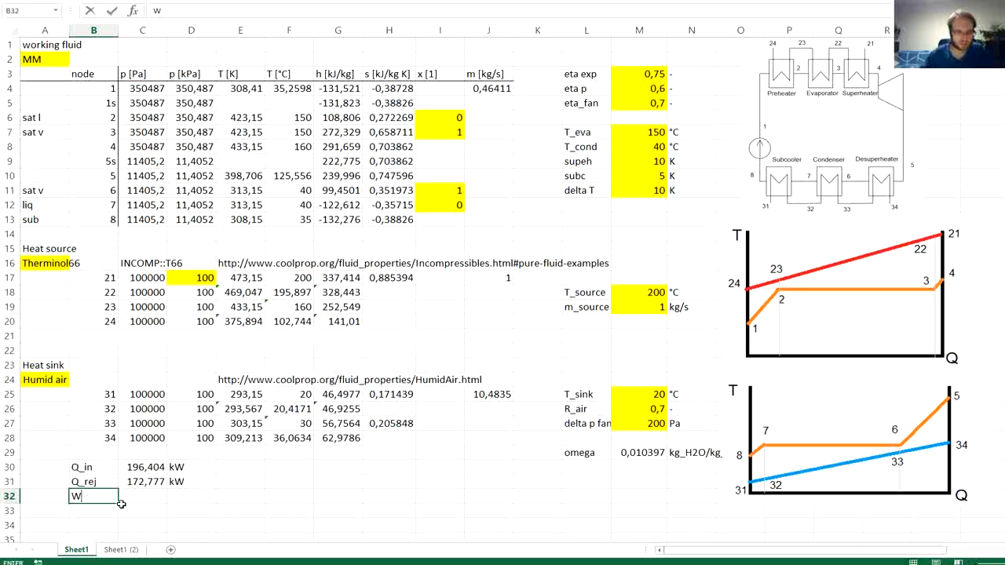
type("_exp")
key("Tab")
- Calculate the expander work in C32 as =J4*(G8-G10) from the working fluid mass flow and enthalpies
type("=")
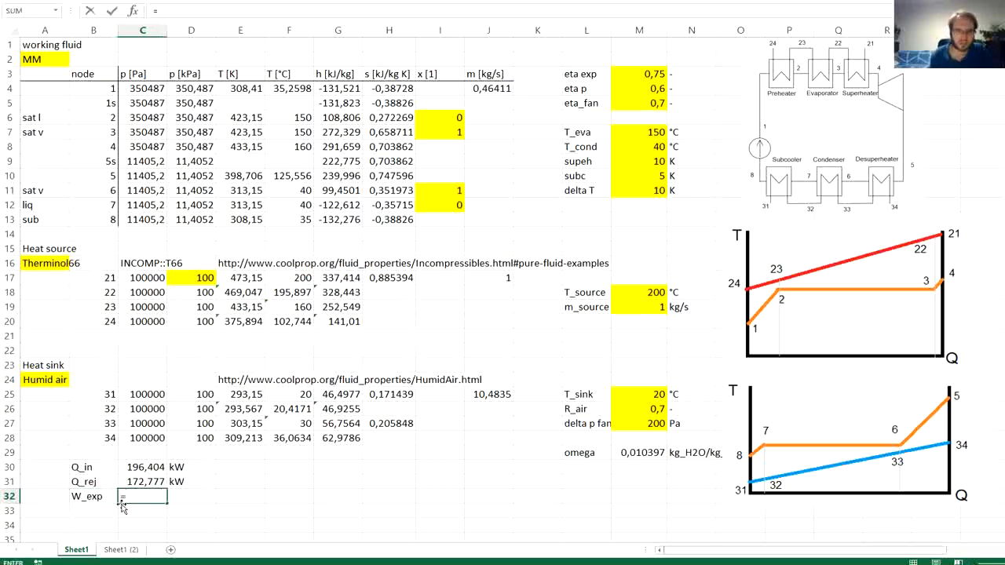
left_click(490, 91)
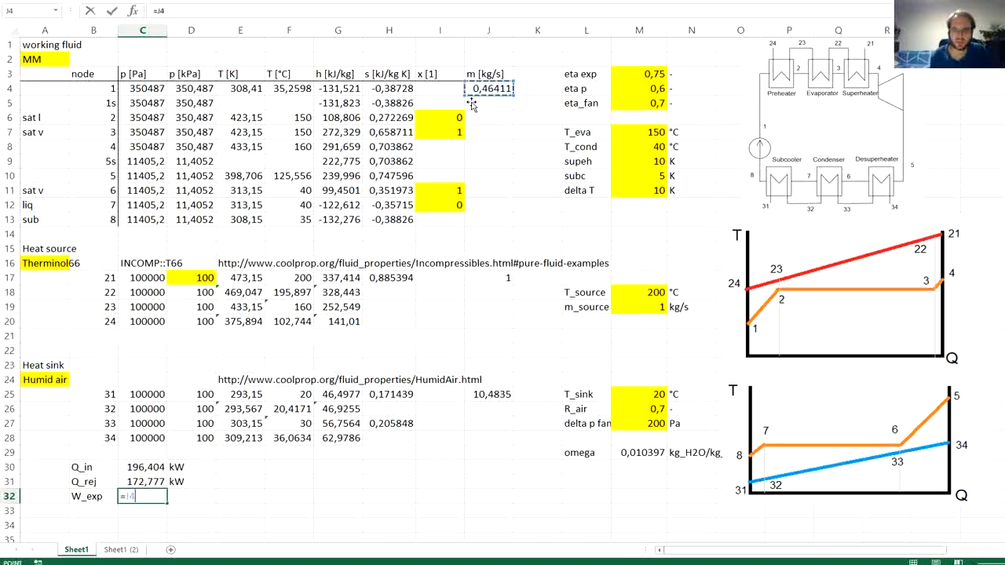
type("*")
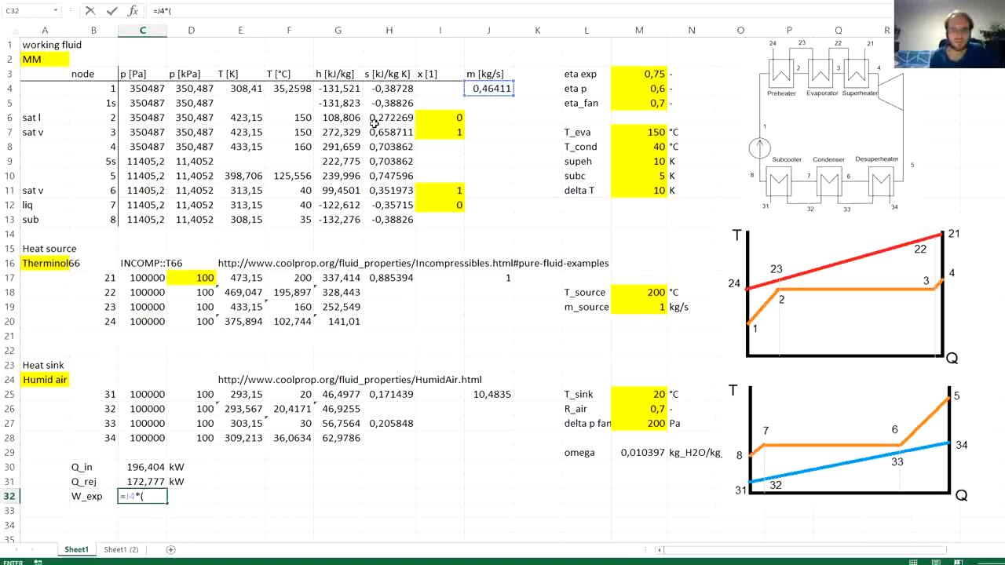
left_click(336, 149)
type("-")
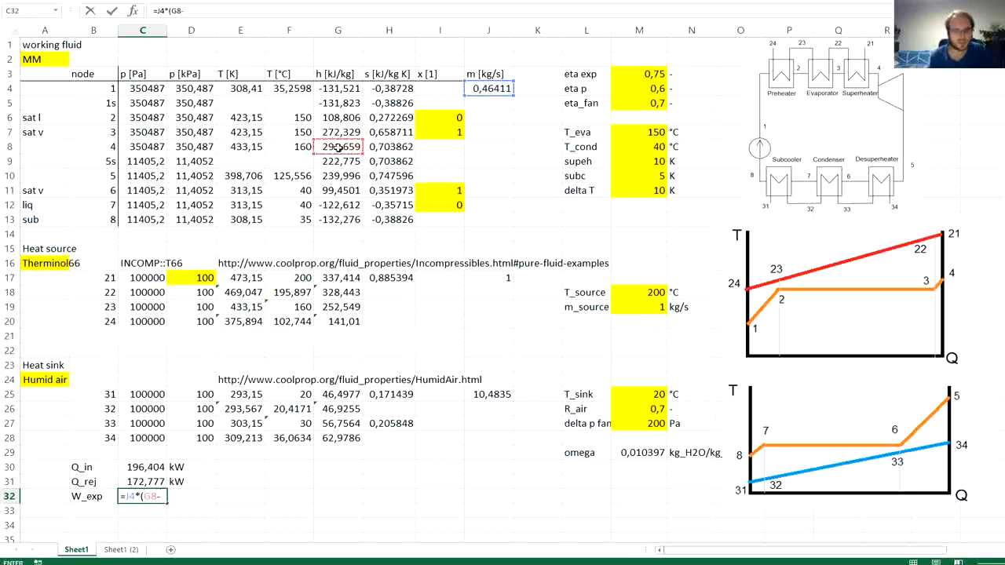
left_click(329, 178)
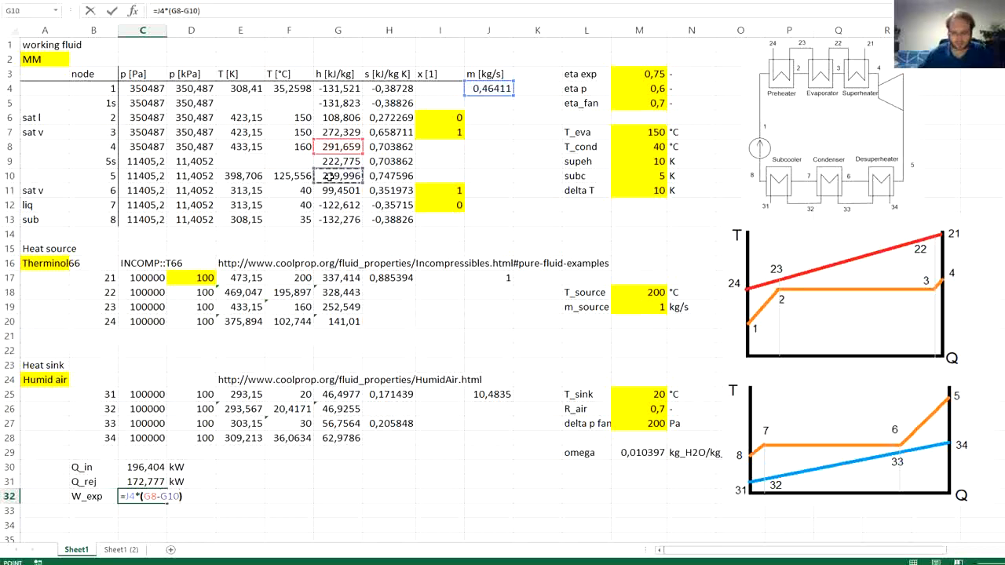
key("Return")
- Enter the unit kW in D32 beside the expander work
key("Up")
key("Right")
type("kE")
key("BackSpace")
type("W")
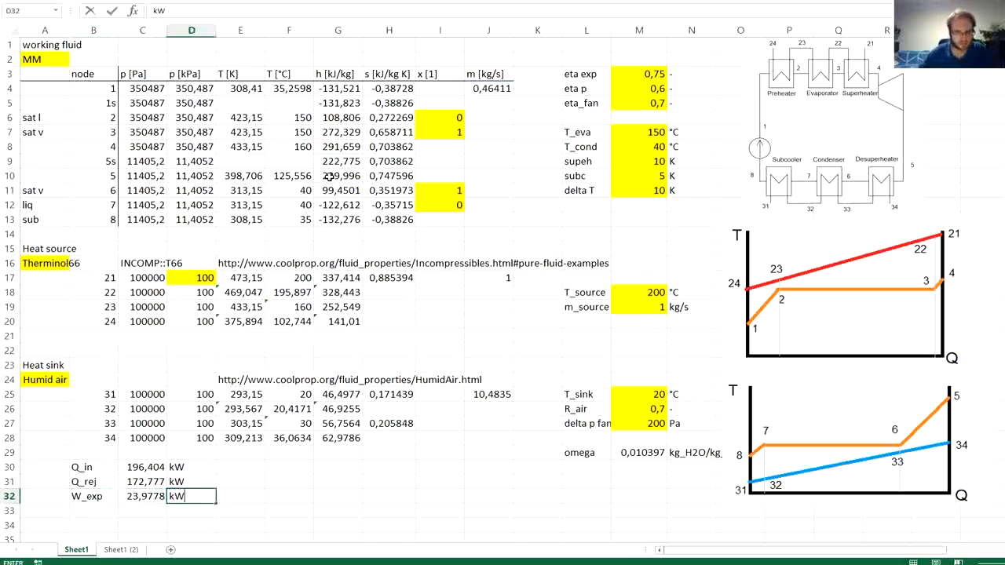
key("Return")
- Label B33 as W_pump below the expander work
key("Left")
key("Left")
type("W_pu")
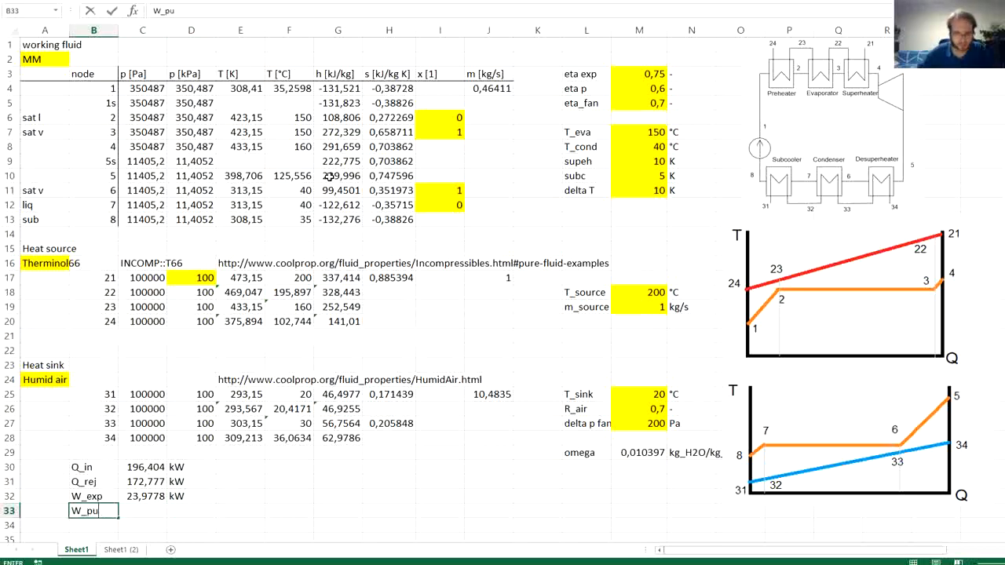
type(",p")
key("Tab")
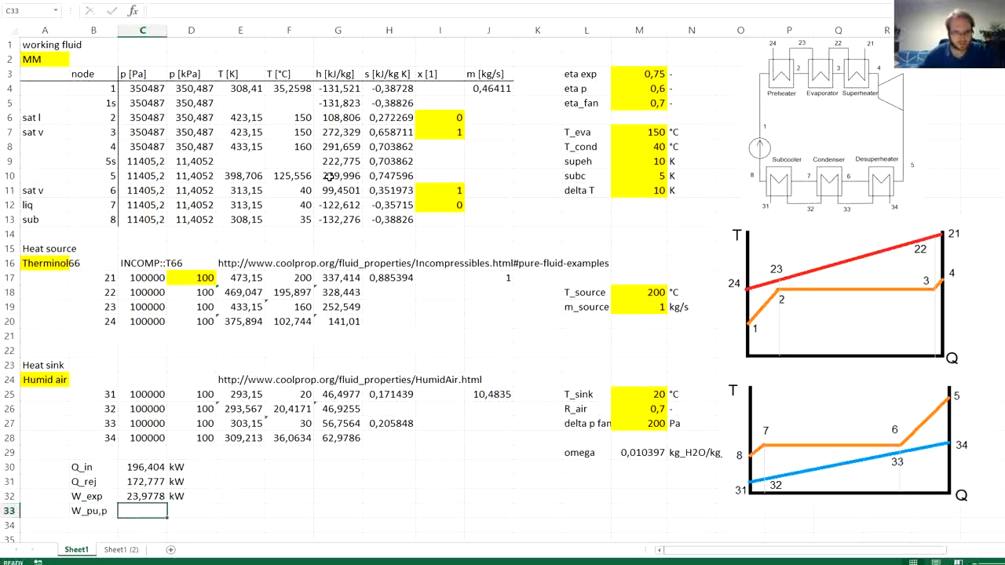
key("Left")
key("F2")
key("BackSpace")
key("BackSpace")
type("mp")
key("Tab")
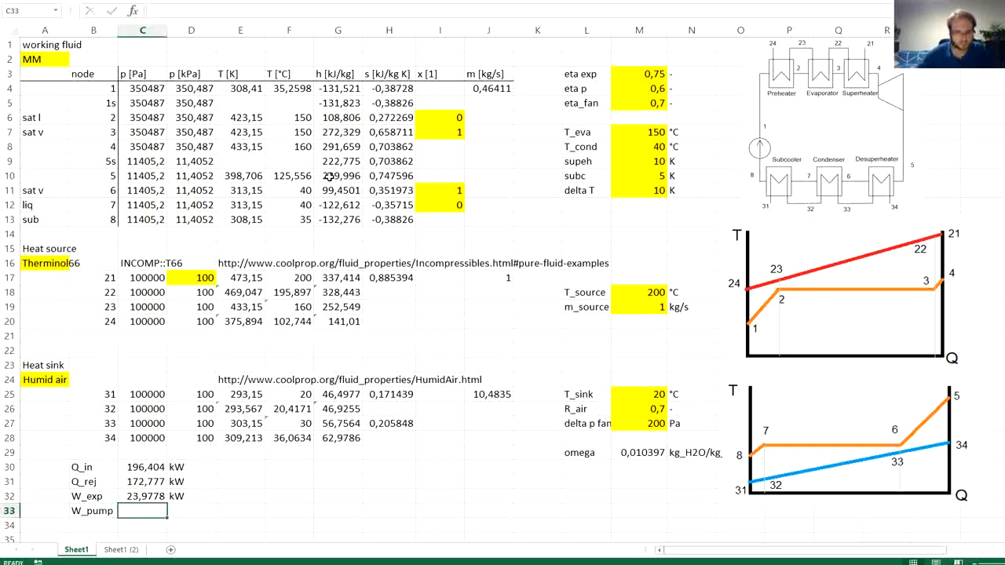
- Calculate the pump work in C33 as =J4*(G4-G13) using the enthalpies of nodes 1 and 8
type("=")
key("Escape")
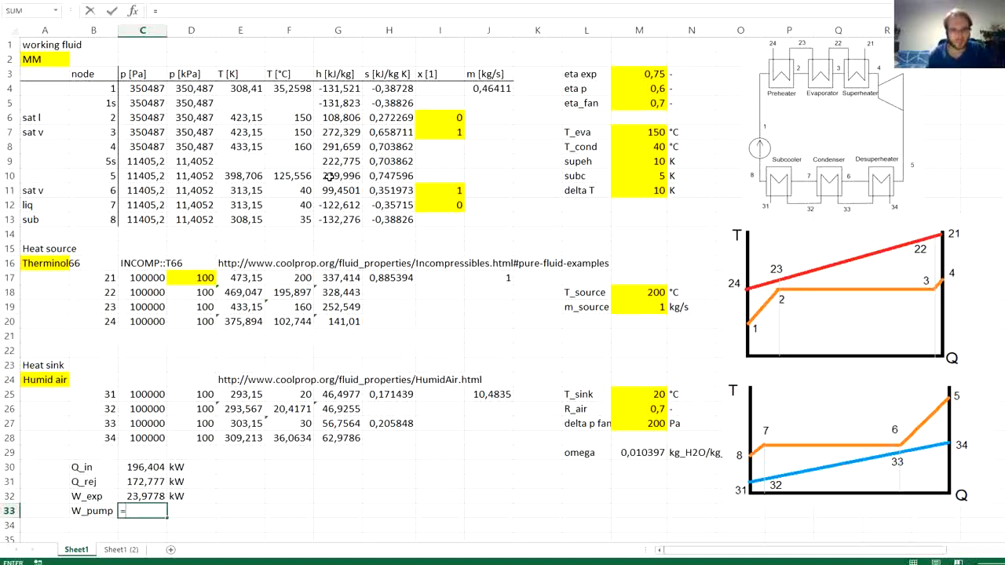
type("=")
left_click(481, 88)
type("*")
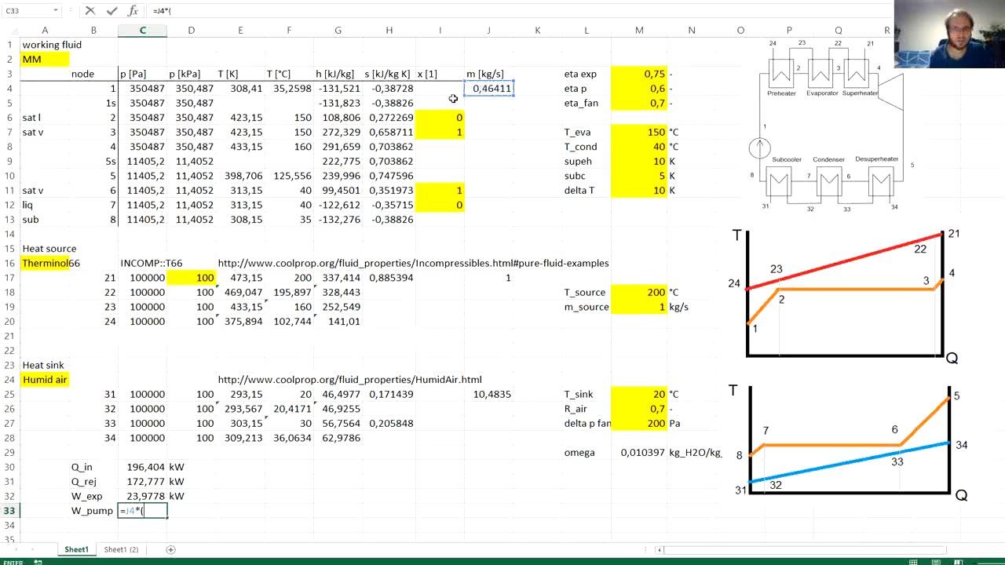
left_click(328, 88)
type("-")
left_click(348, 220)
type(")")
key("Return")
- Enter the unit kW in D33 beside the pump work
left_click(205, 510)
type("kW")
key("Return")
- Label B34 as W_cycle below the pump work
key("Left")
key("Left")
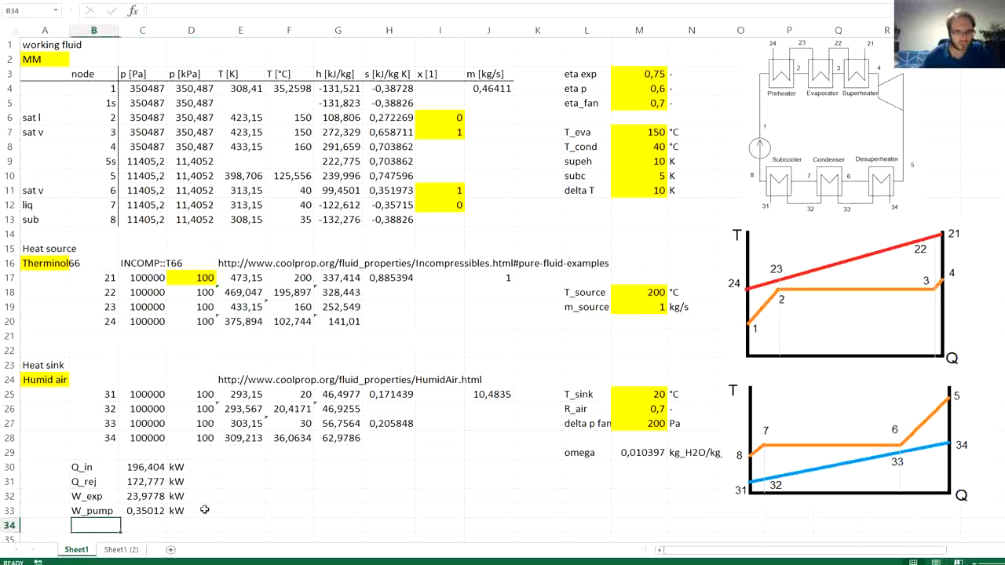
scroll(348, 446, "down", 2)
type("W_cycle")
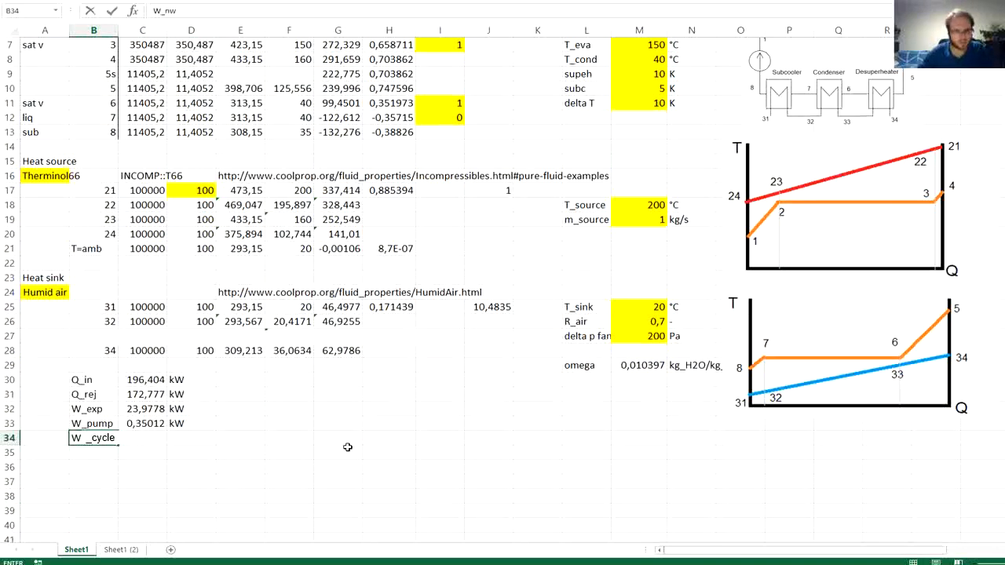
key("Tab")
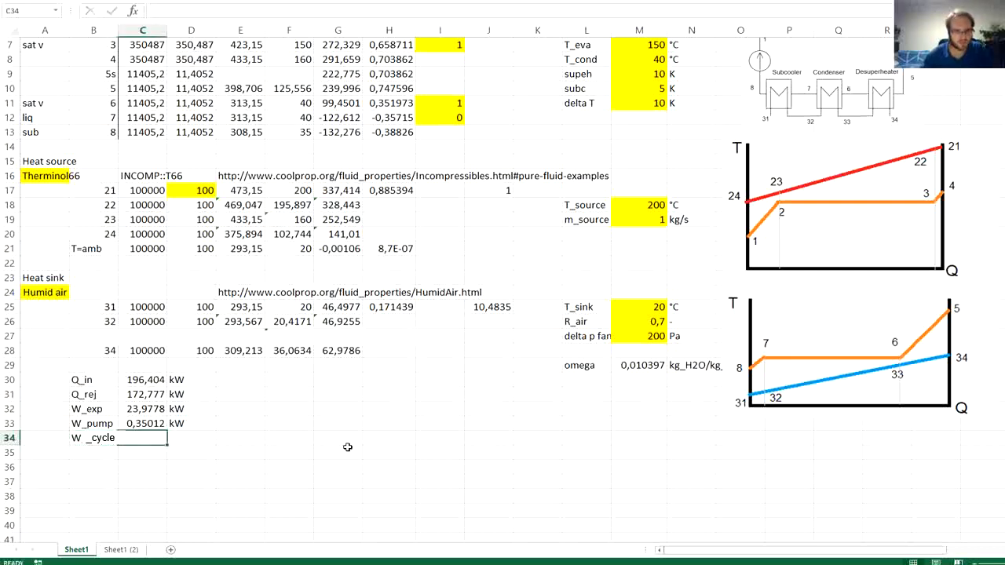
- Calculate the net cycle work in C34 as =C32-C33, expander work minus pump work
type("=")
key("Up")
key("Up")
type("-")
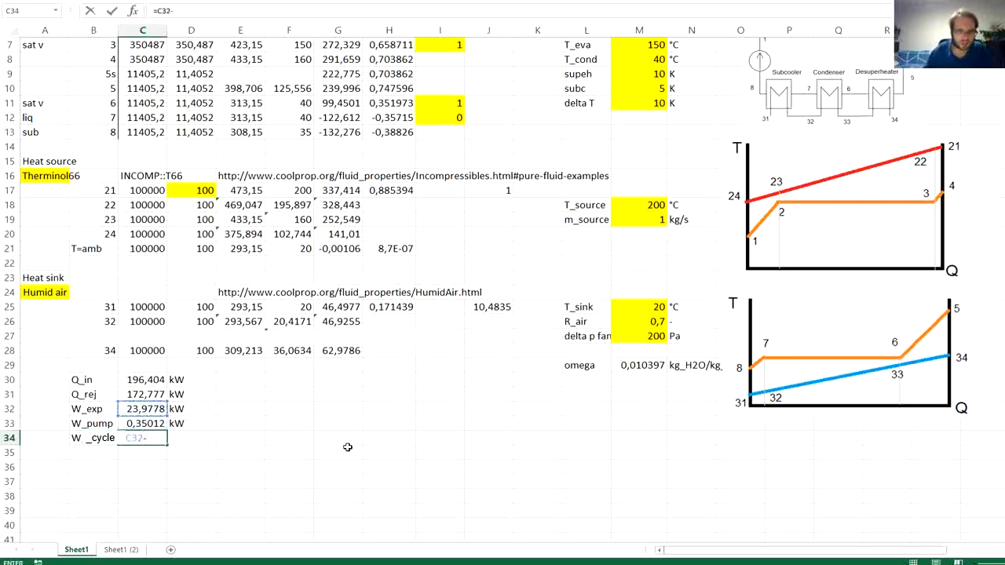
key("Up")
key("Return")
- Cross-check the cycle work in D34 with the heat balance =C30-C31
key("Up")
key("Right")
key("Right")
type("=")
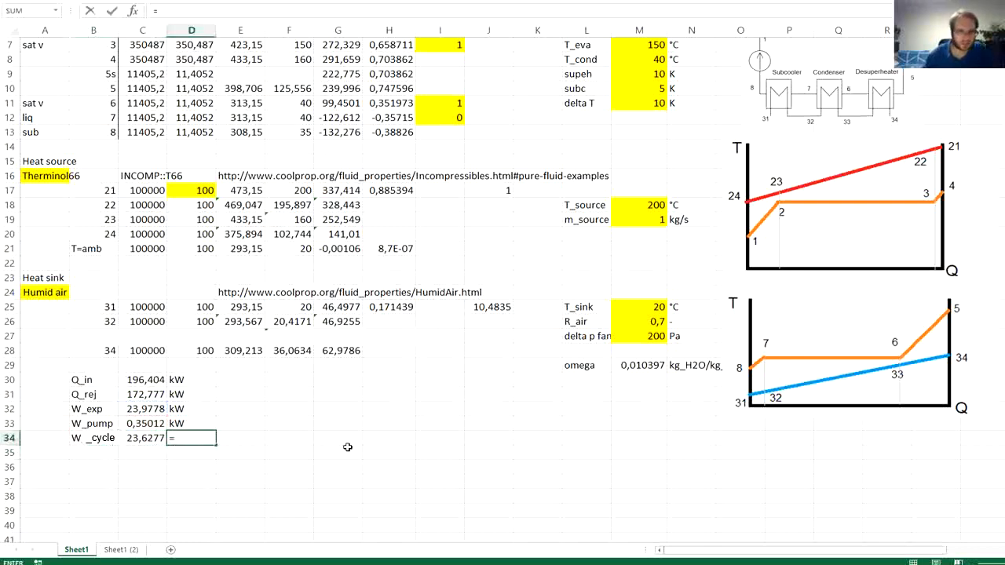
key("Left")
key("Up")
key("Up")
key("Up")
key("Up")
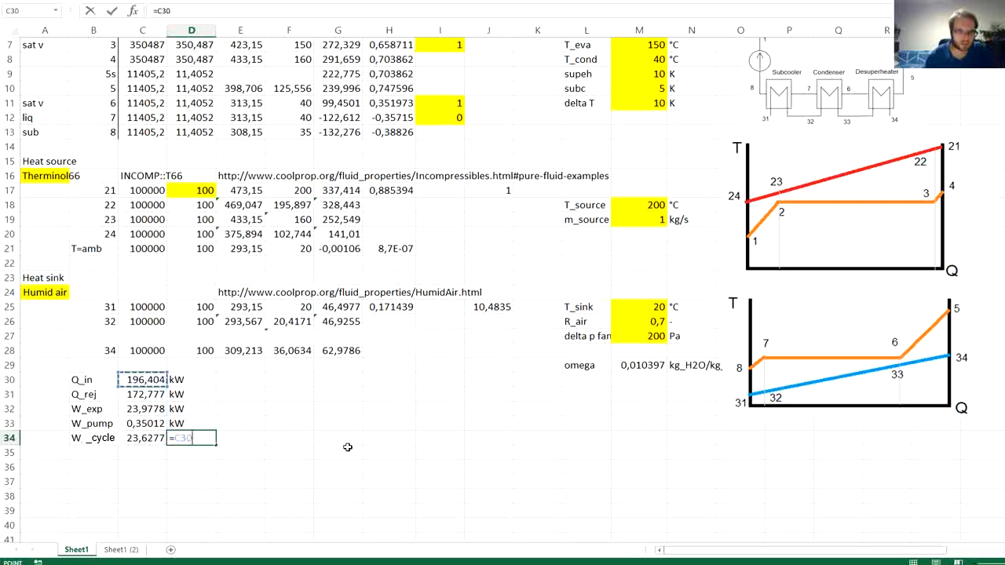
type("-")
key("Left")
key("Up")
key("Up")
key("Up")
key("Return")
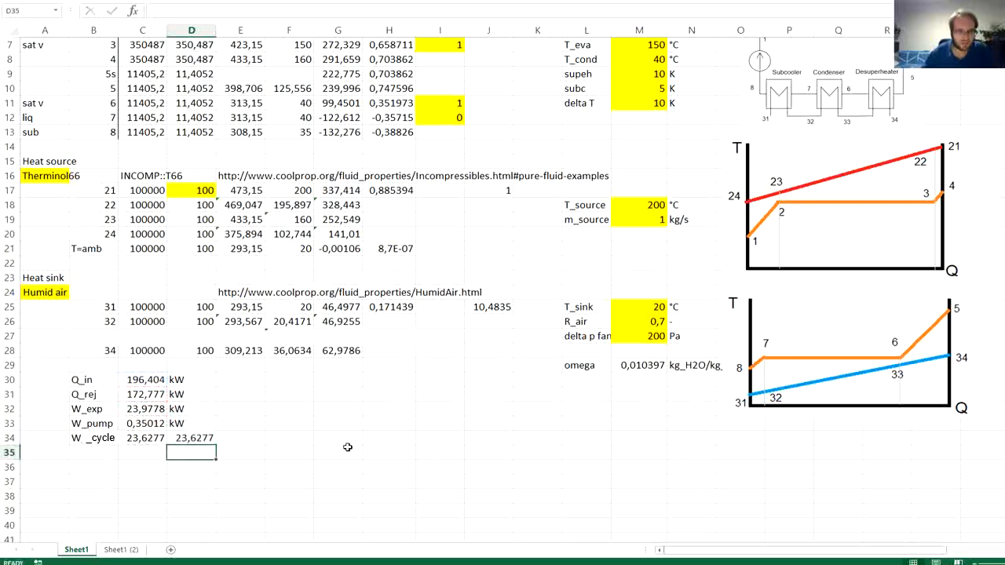
- Replace the check formula in D34 with the unit kW
key("Up")
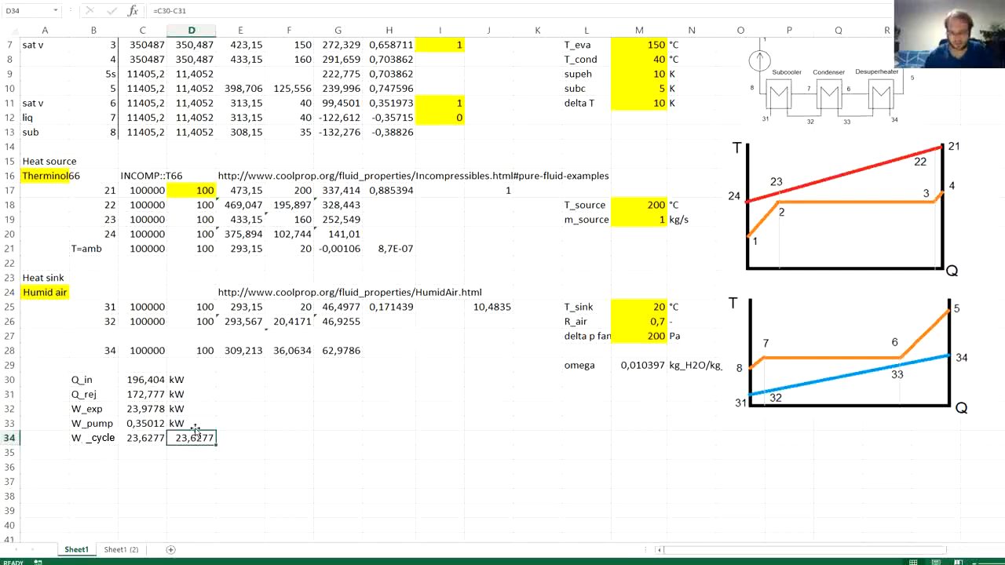
key("Delete")
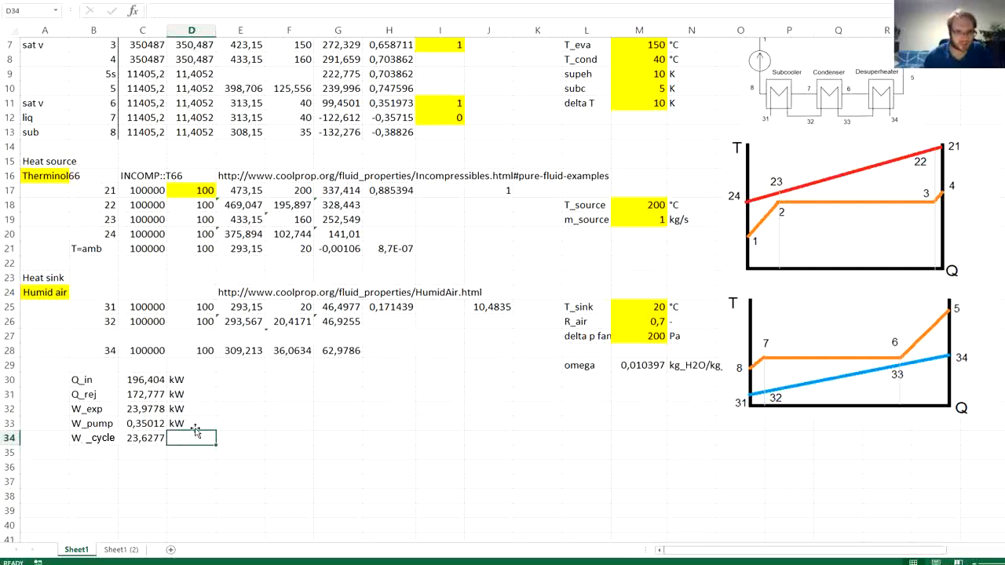
type("kW")
key("Return")
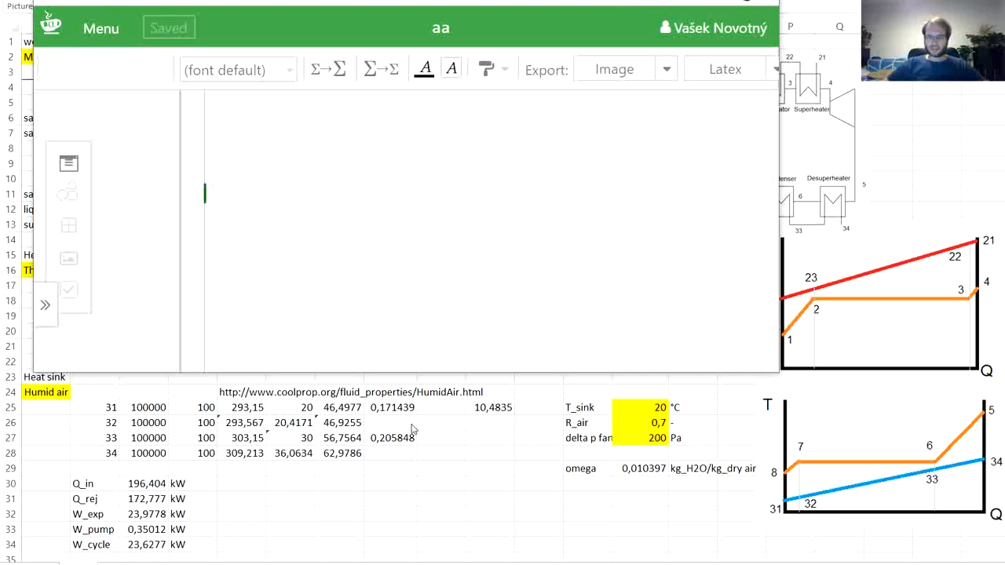
- Return to the Excel worksheet and select the fan pressure difference value in M27
left_click(895, 181)
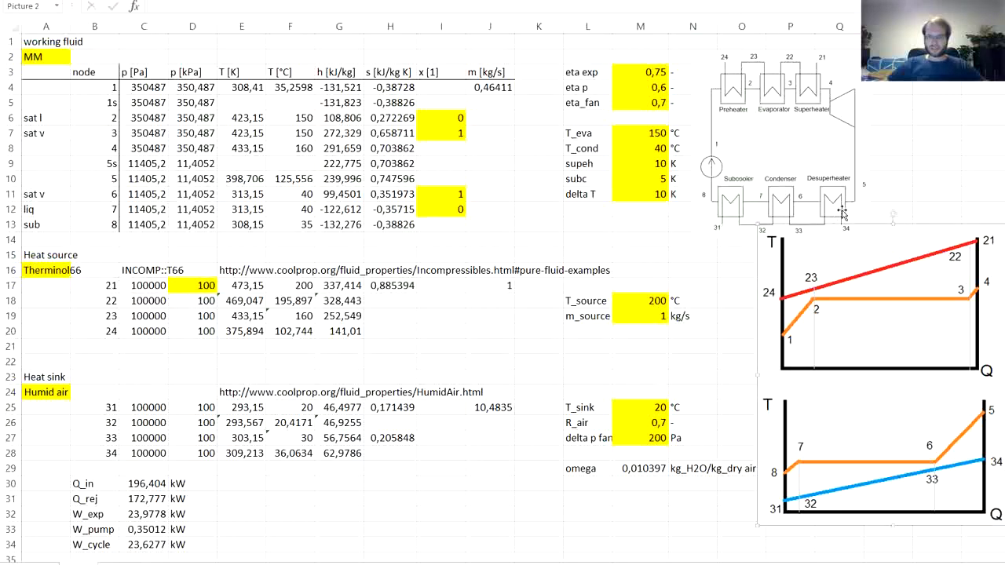
left_click(894, 197)
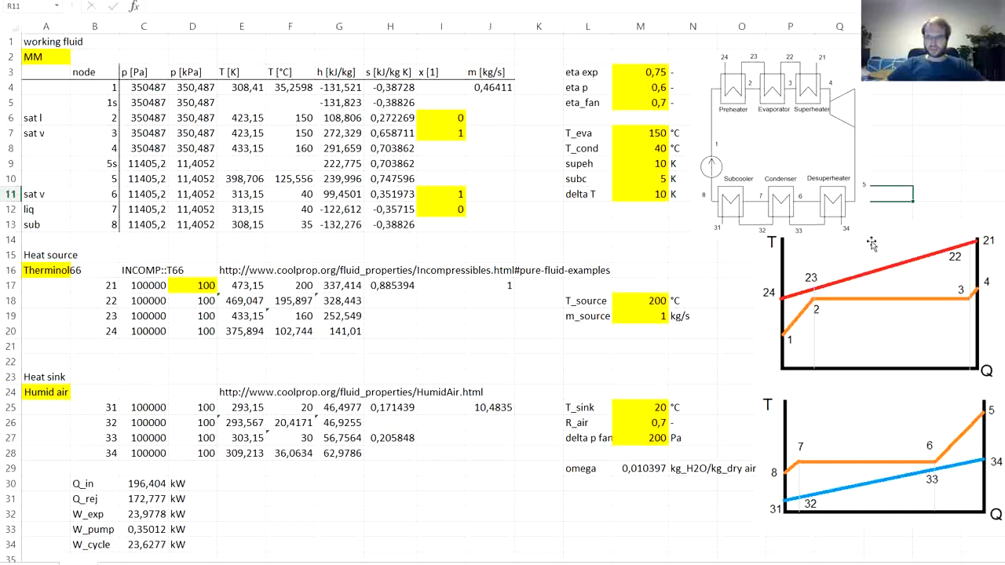
left_click(648, 440)
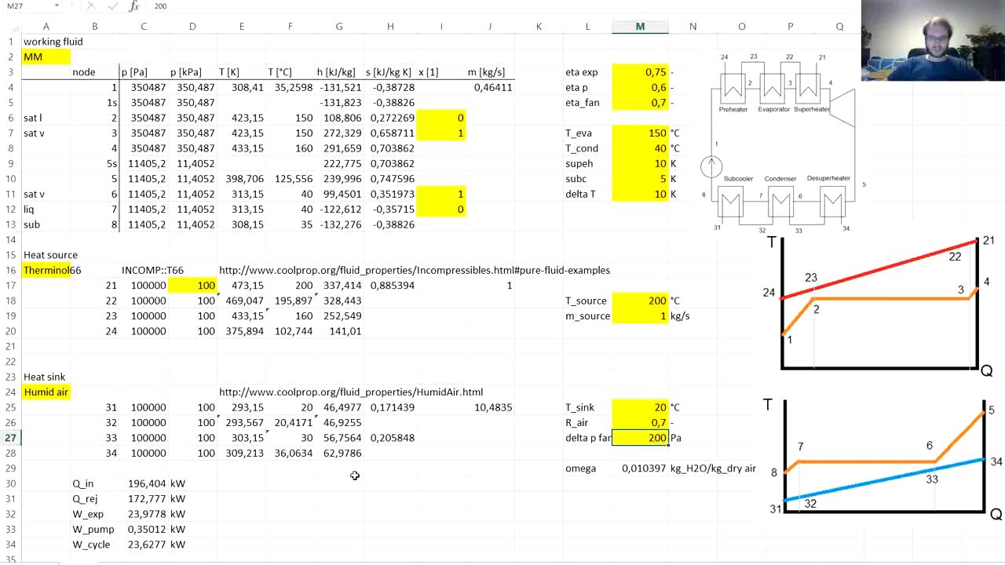
- Switch to the Mathcha equation editor and write the technical work equation dw_t = vdp
key("alt+Tab")
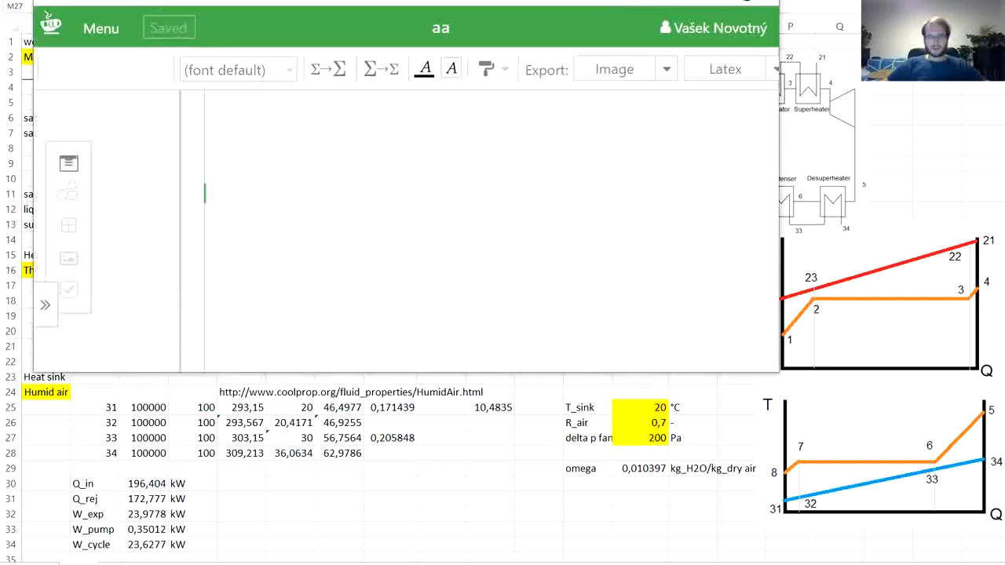
type("dw_t")
key("Right")
type("=")
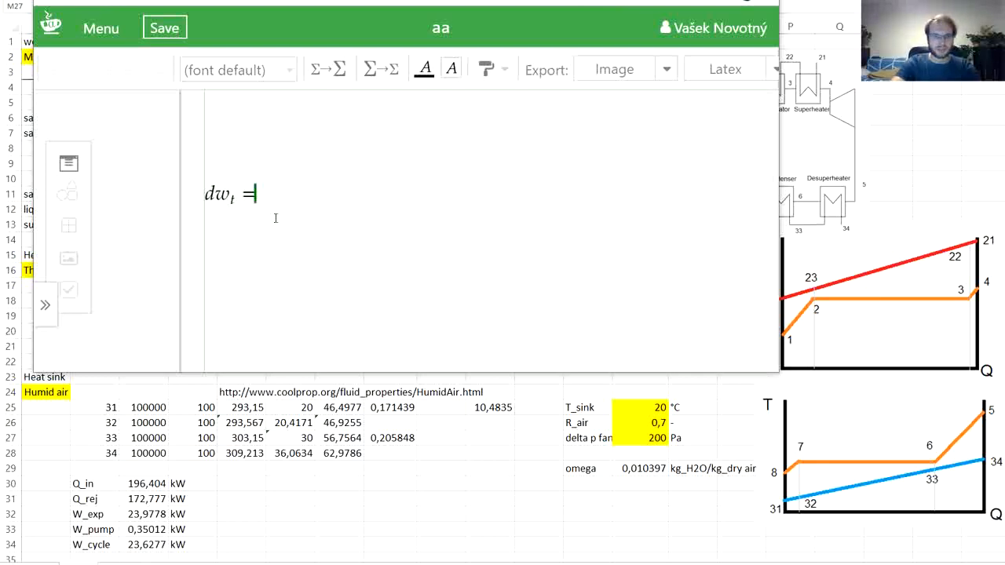
type("vdp")
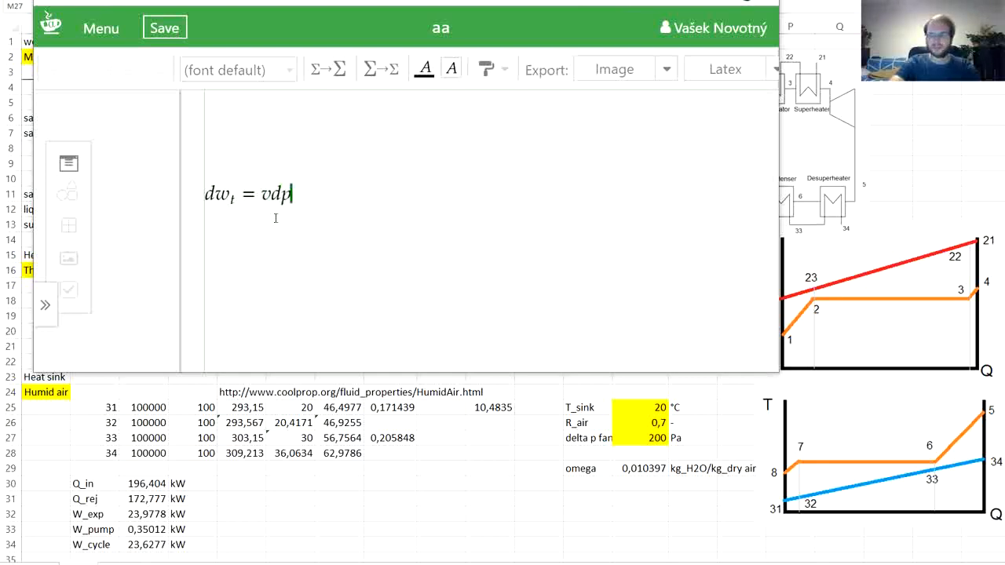
key("Return")
key("Return")
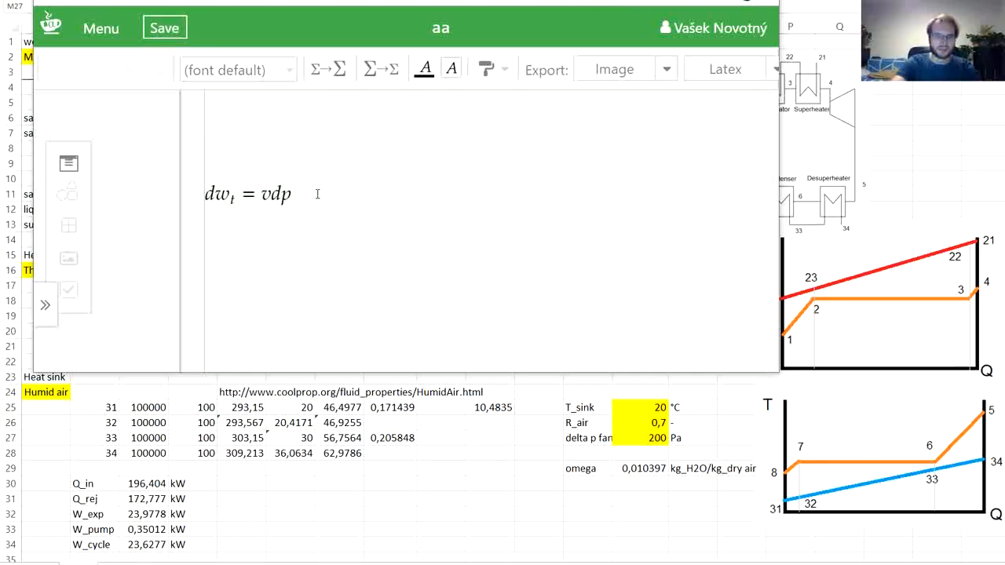
- Extend the dw_t equation with = 1/ρ dp, using the rho symbol for density, and start a new line
type("= ")
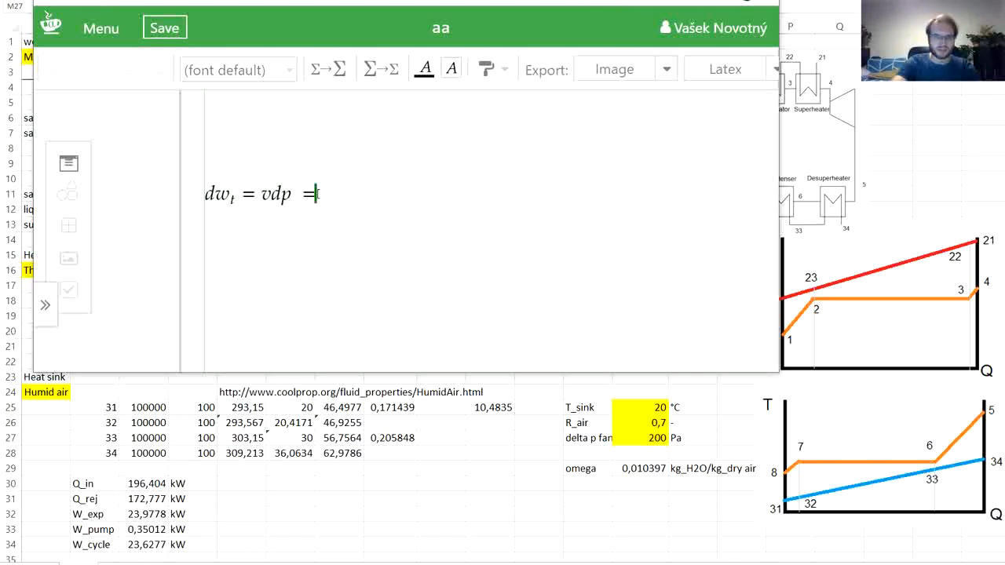
type("1/")
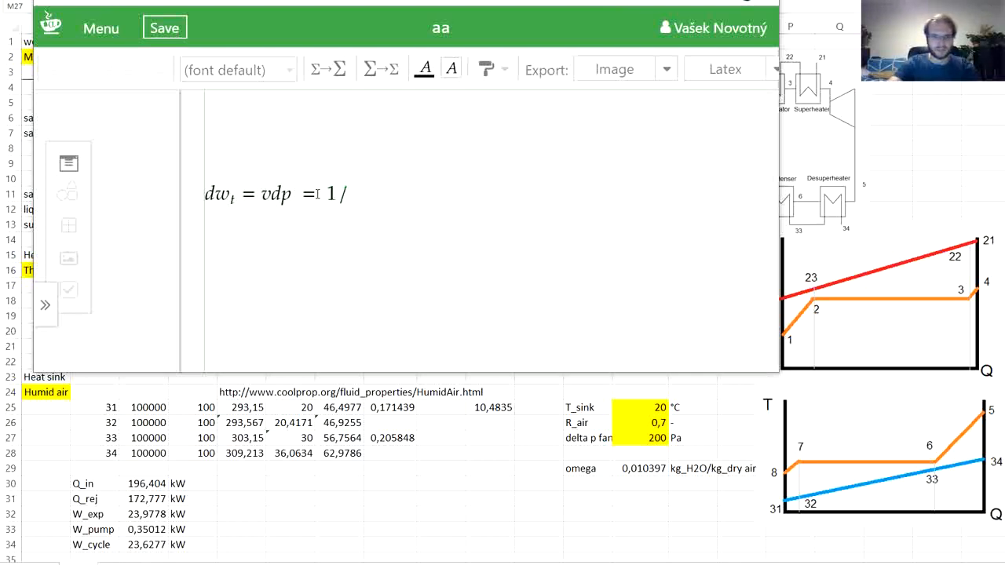
key("backslash")
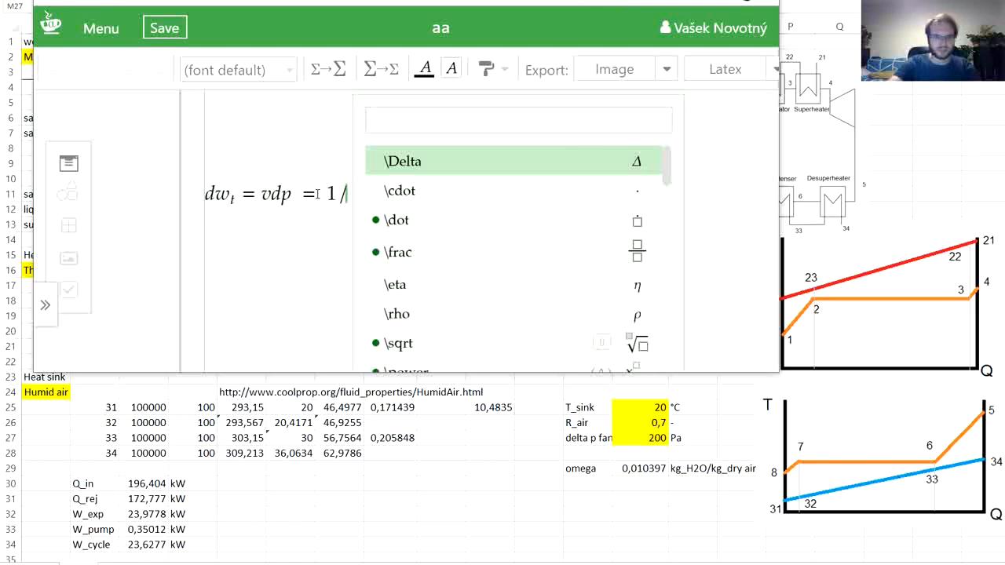
type("rh")
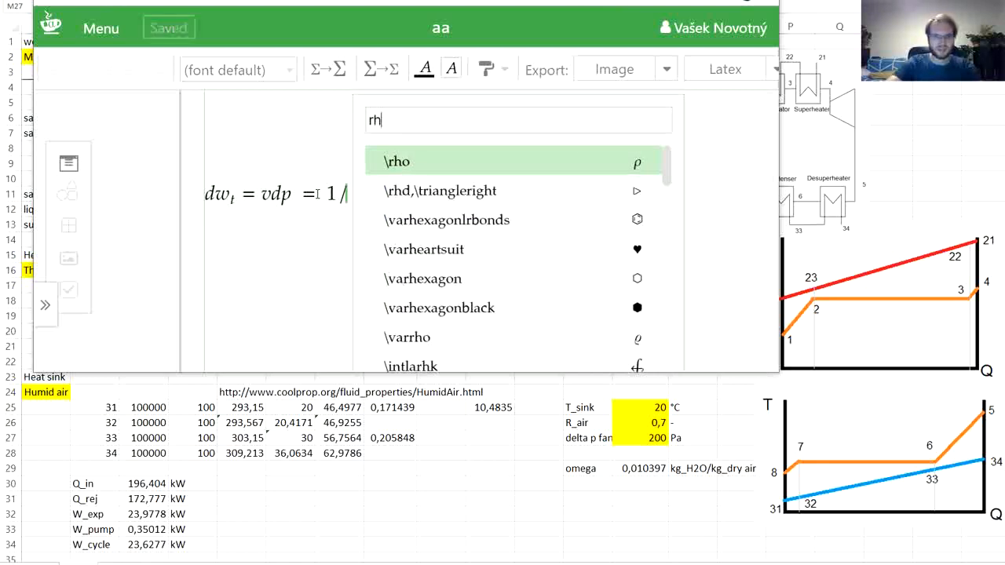
key("Return")
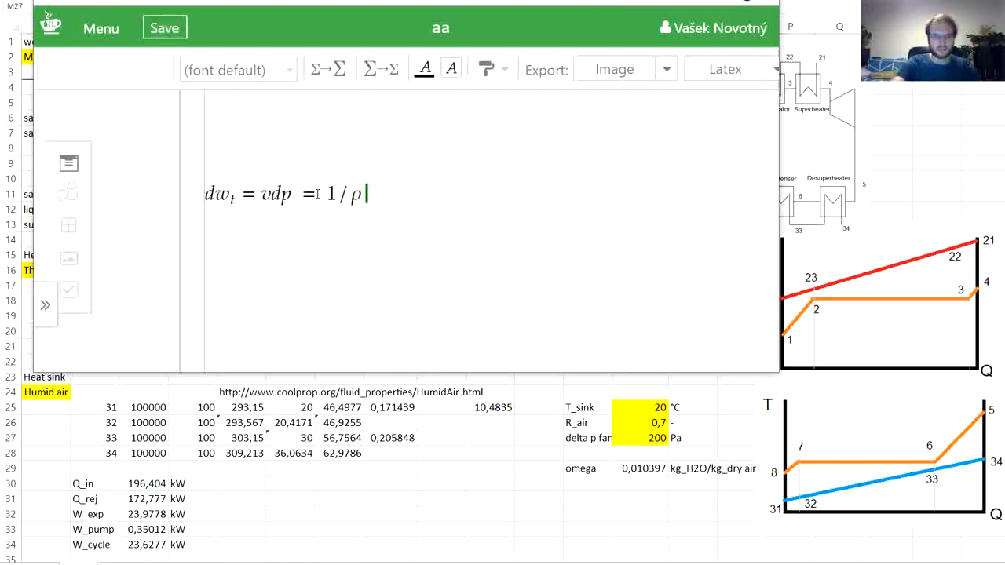
type("dp")
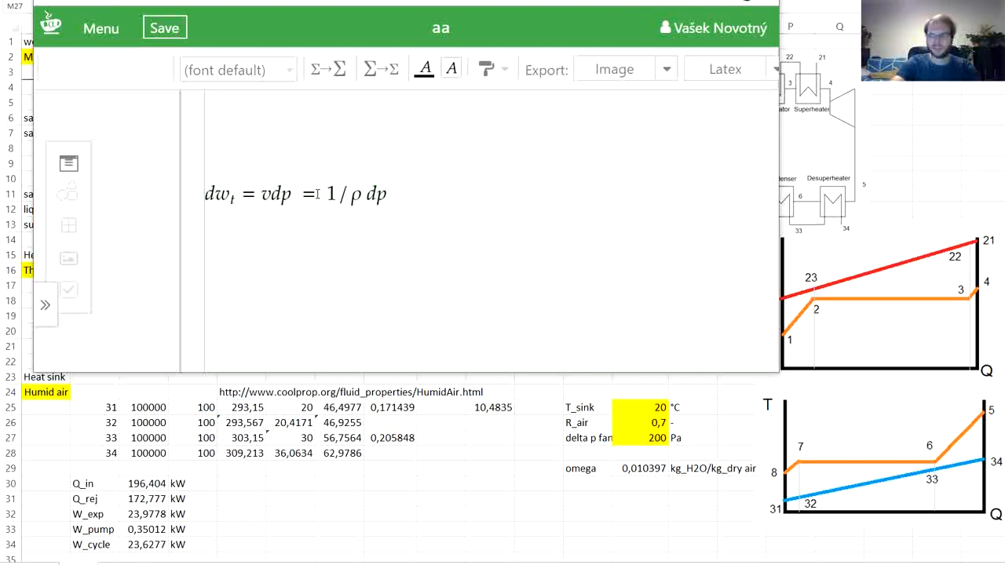
key("Return")
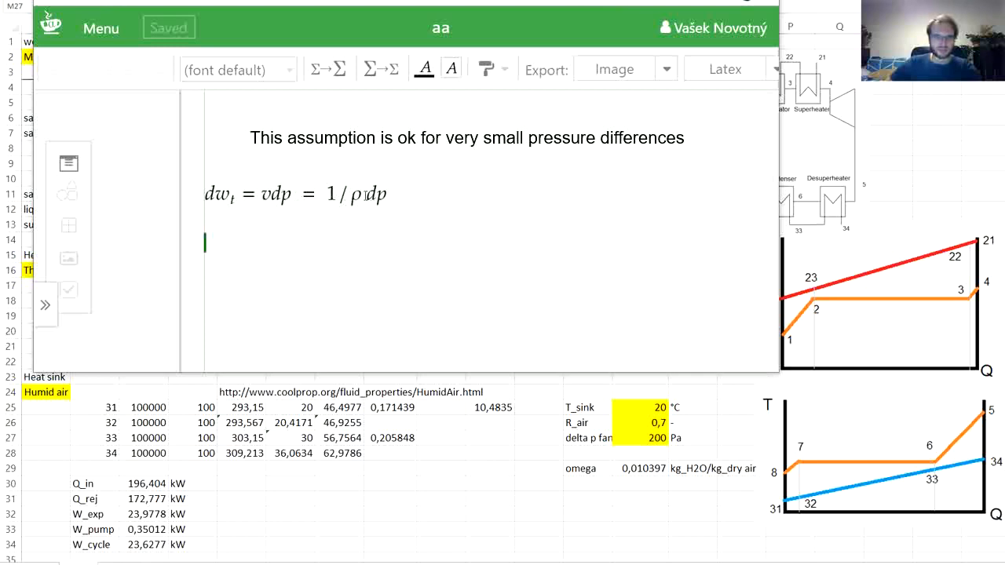
- Write the simplified equation w_t = v Δp on the line below, using the Delta symbol
left_click(217, 252)
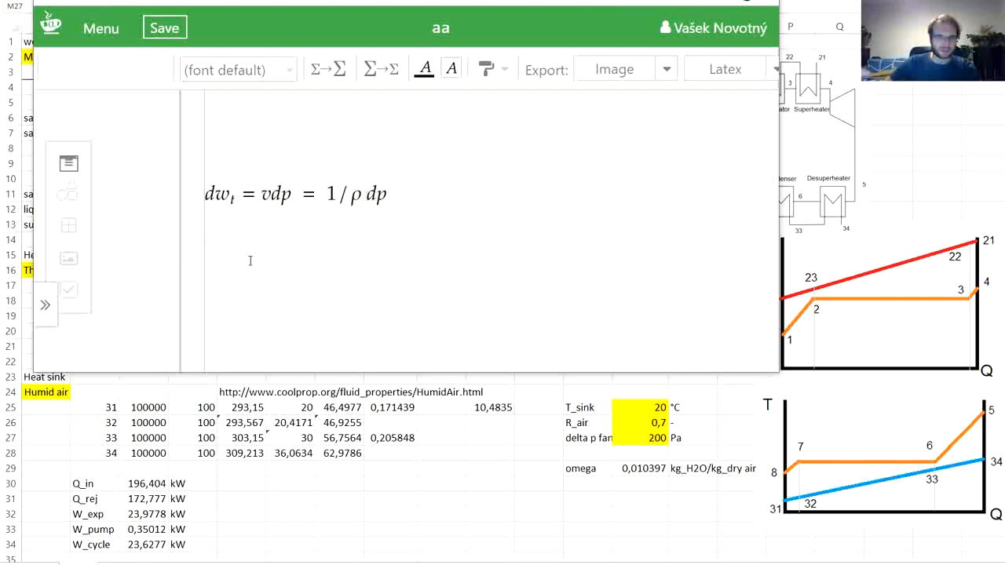
type("w")
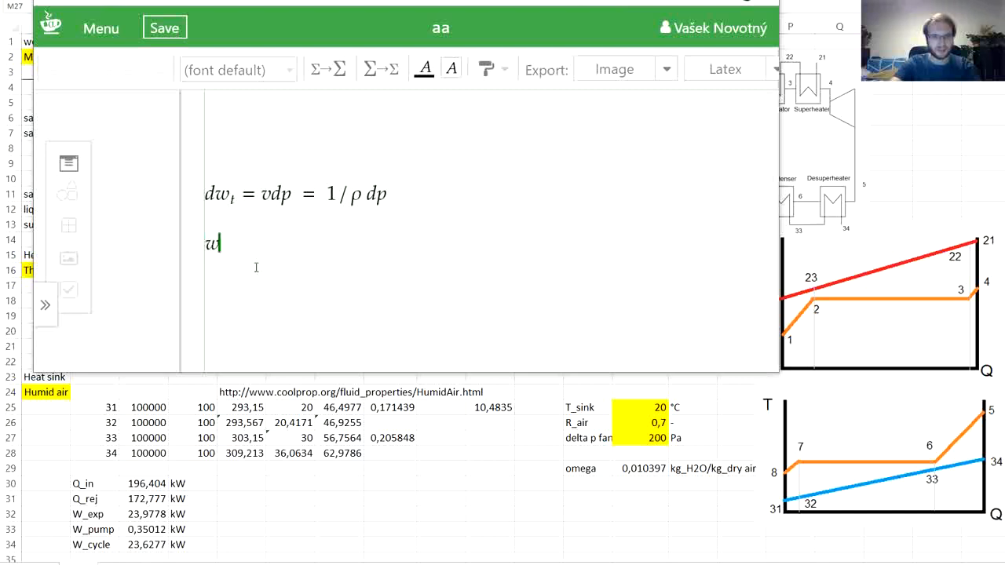
type("_t = ")
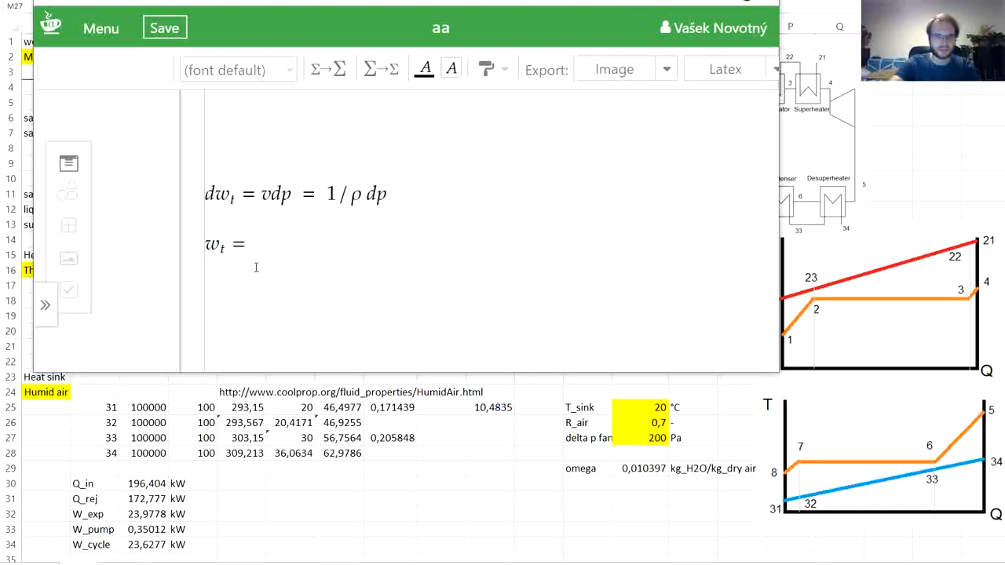
type("v")
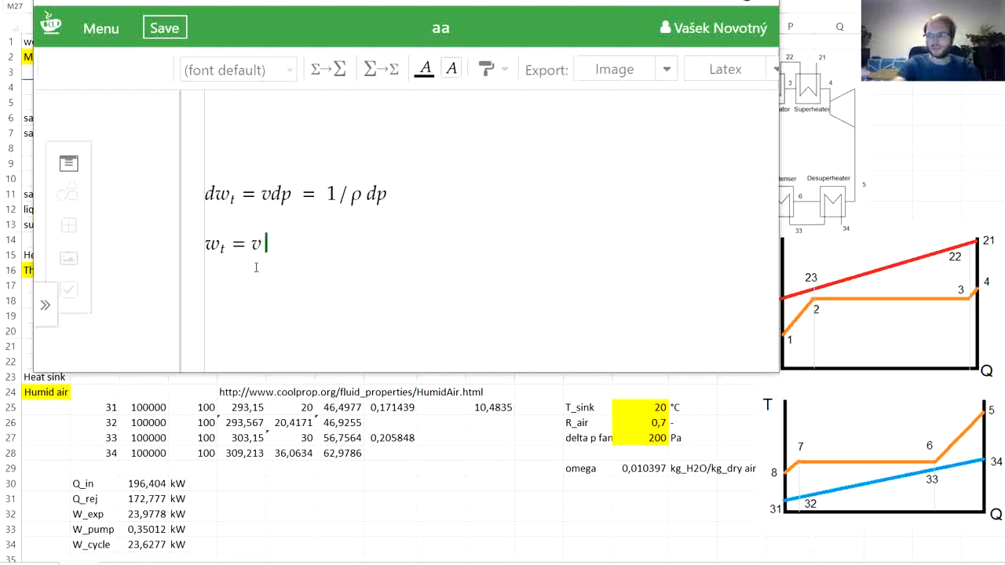
key("backslash")
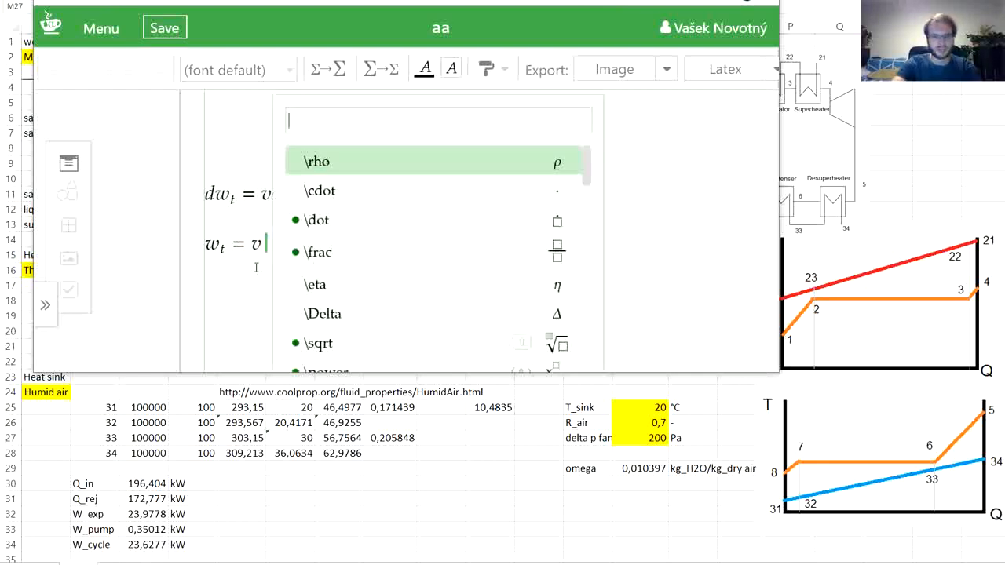
type("De")
key("Return")
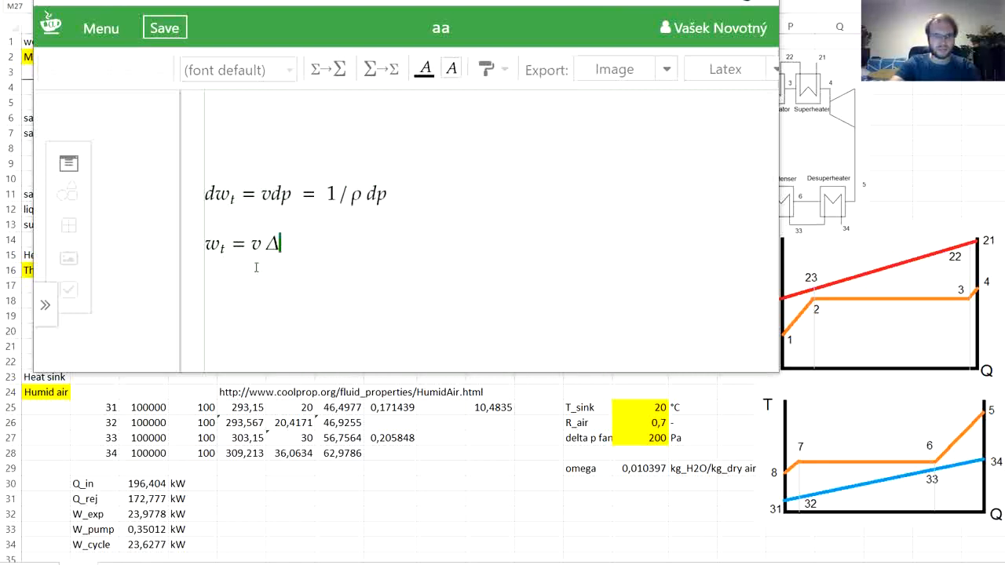
type("p")
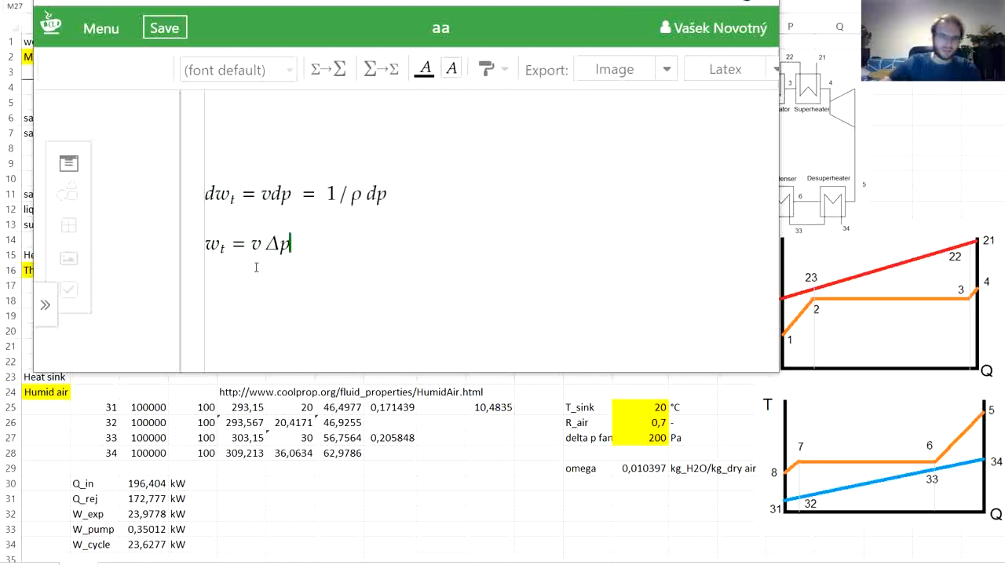
left_click(266, 245)
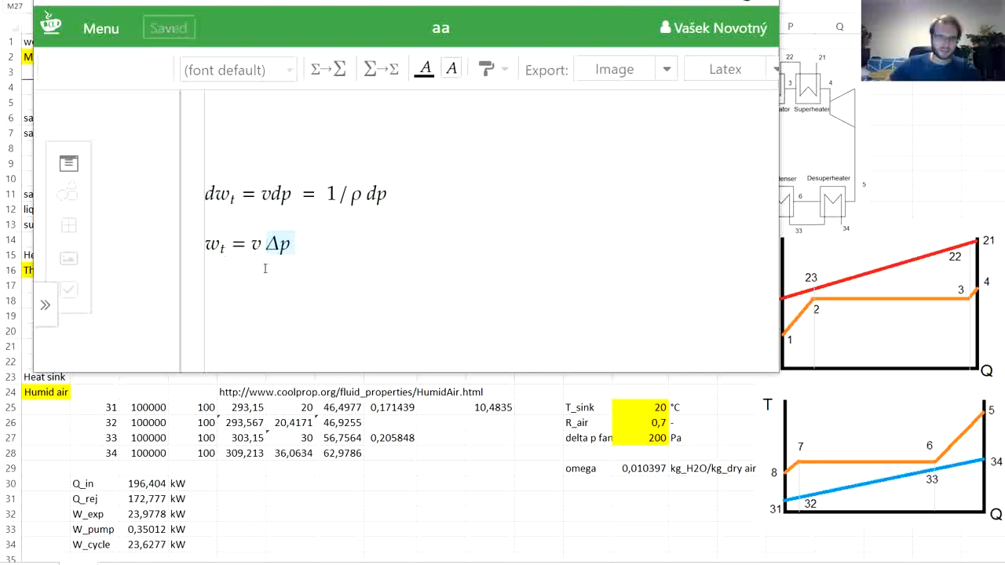
- Begin a fan work equation with W_fan = on a new line below the w_t equation and save the document
left_click(336, 249)
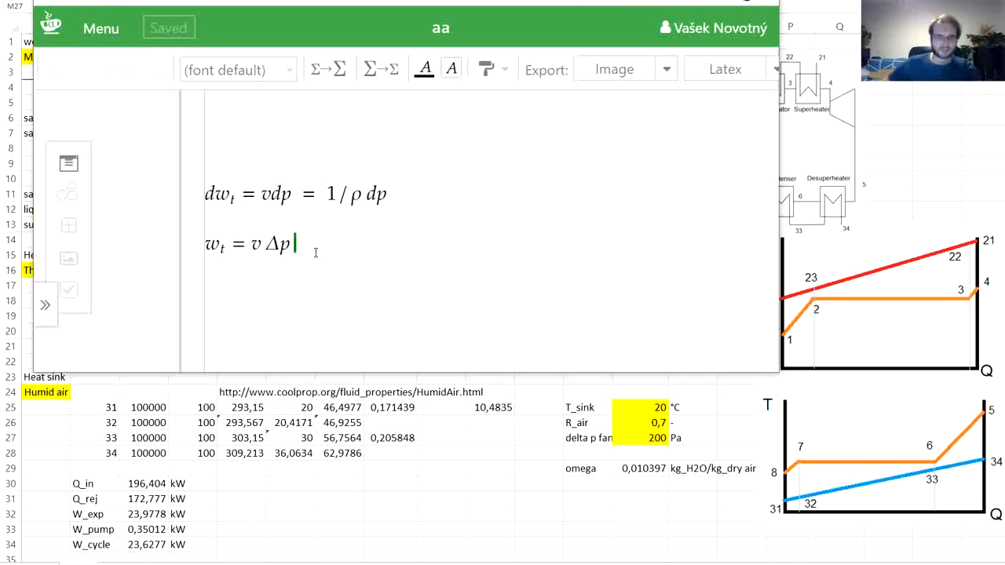
key("Return")
type("W")
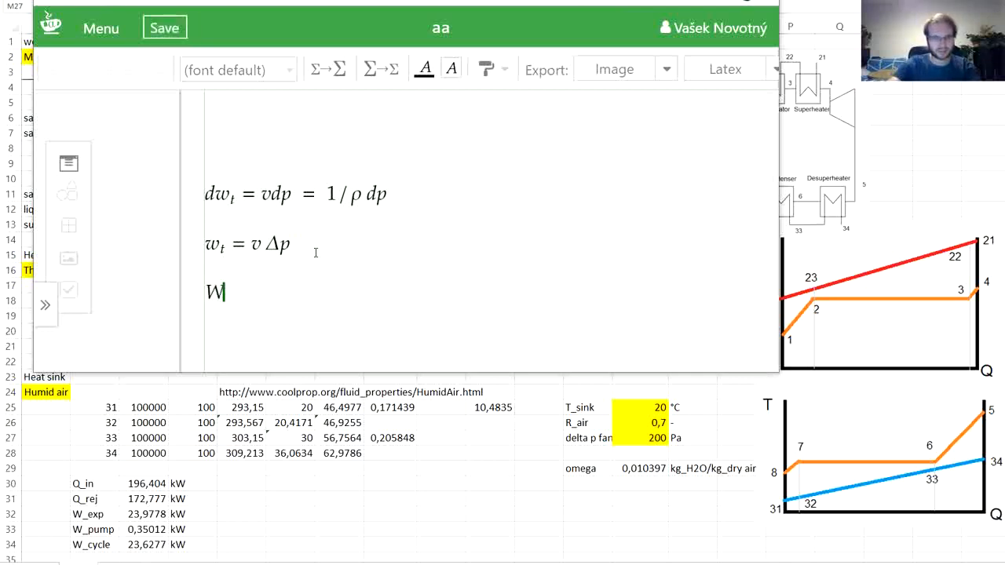
key("underscore")
type("f")
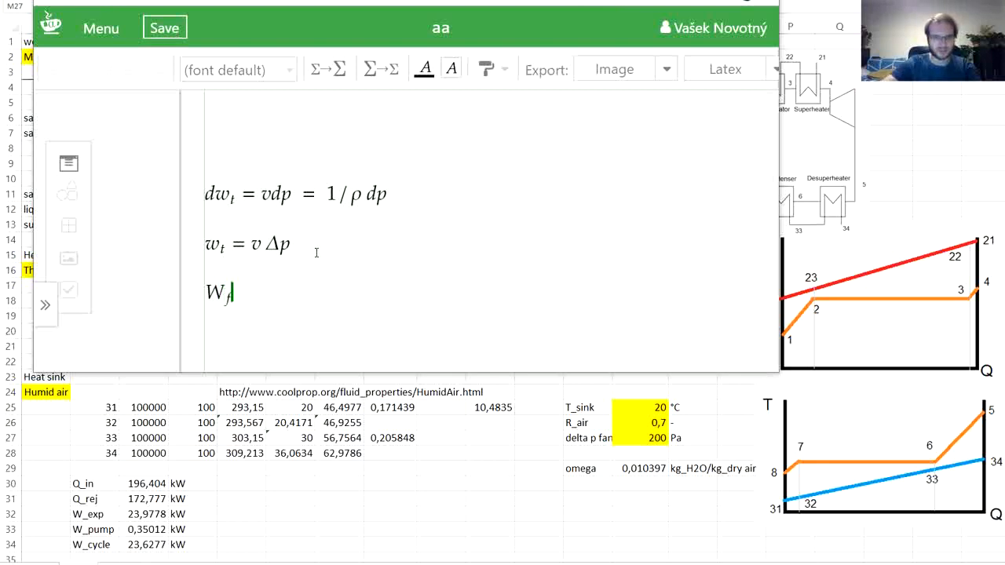
type("an")
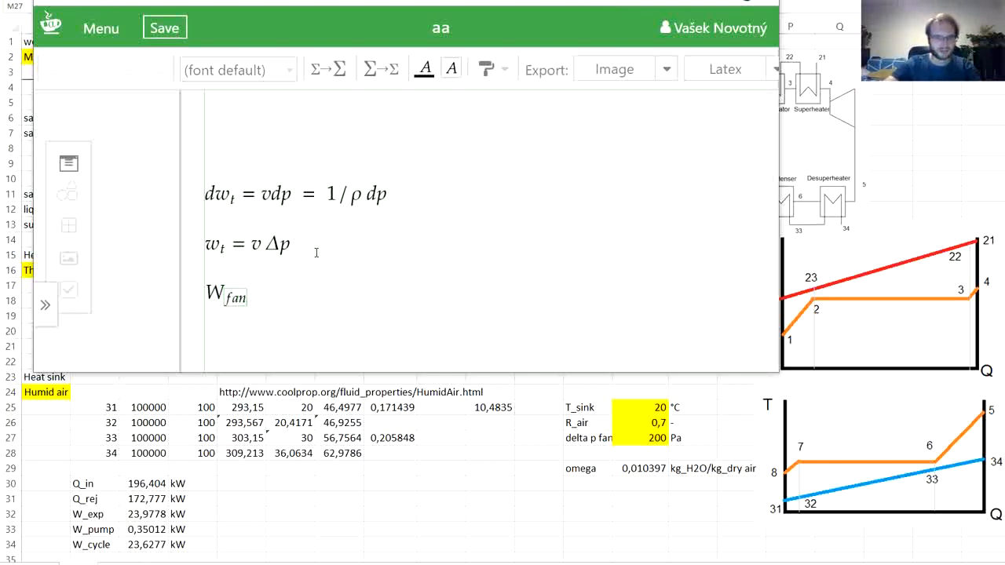
key("Right")
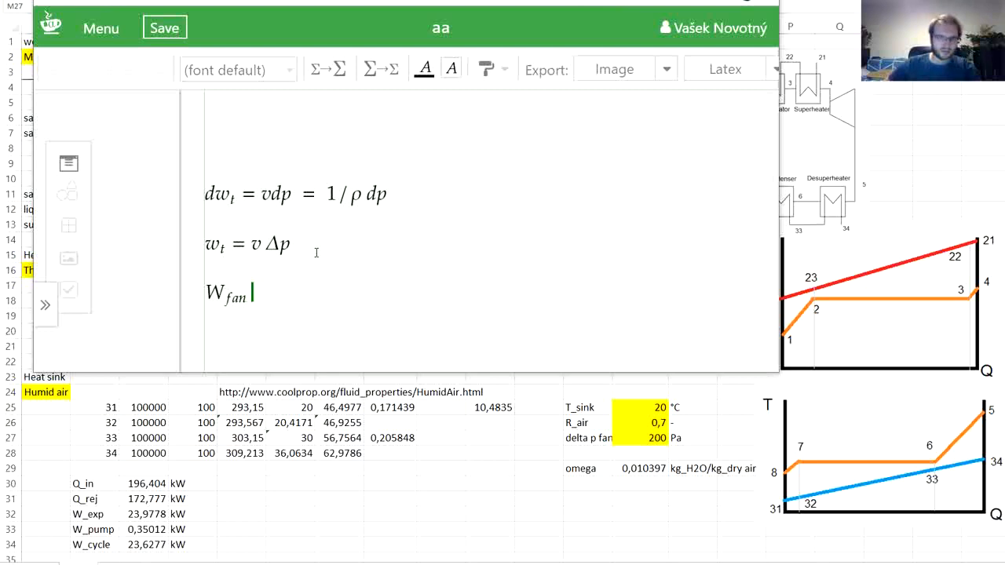
type("=")
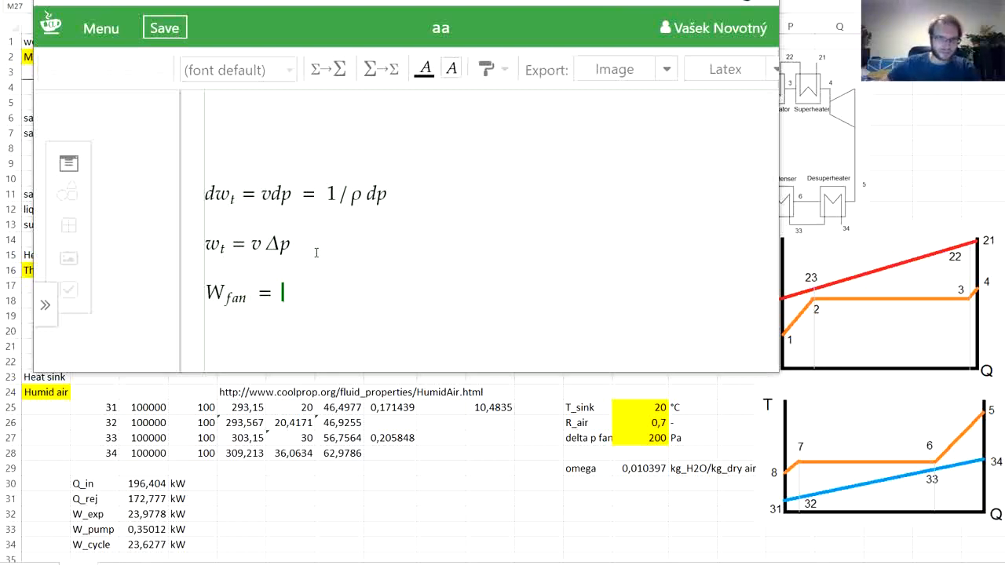
key("ctrl+s")
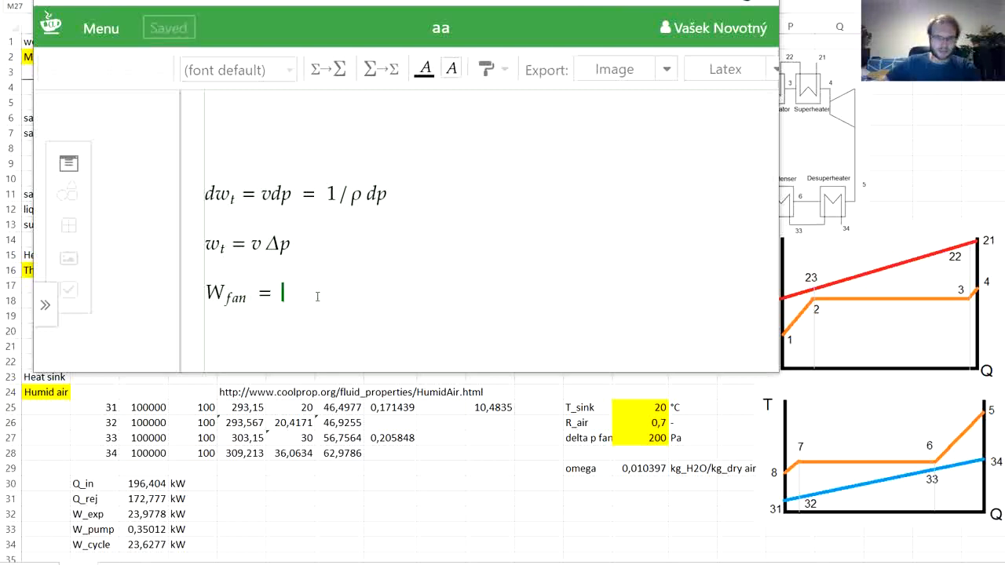
- Complete the W_fan equation with m_air · v Δp, copying v Δp from the line above, and save the document
type("m_air")
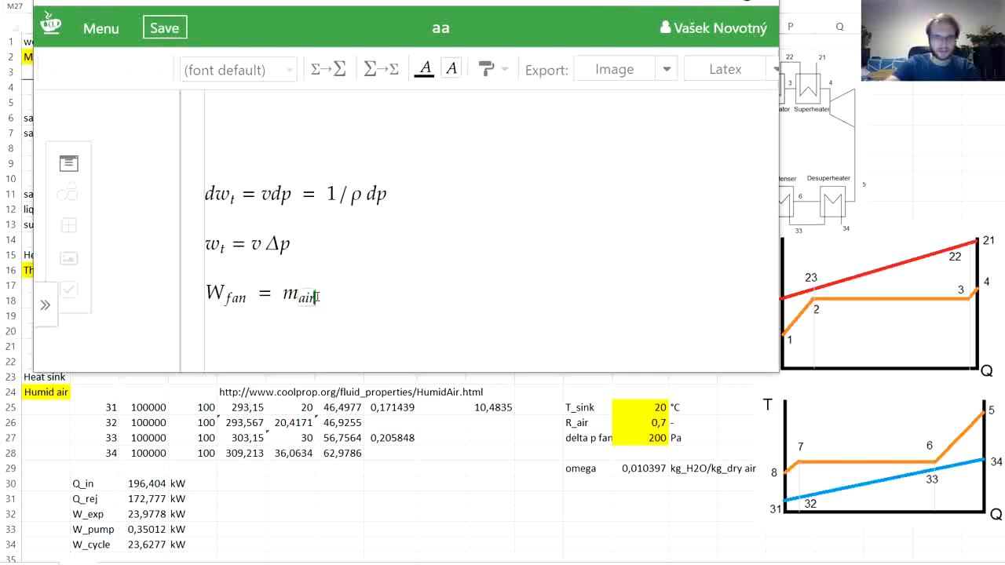
key("Right")
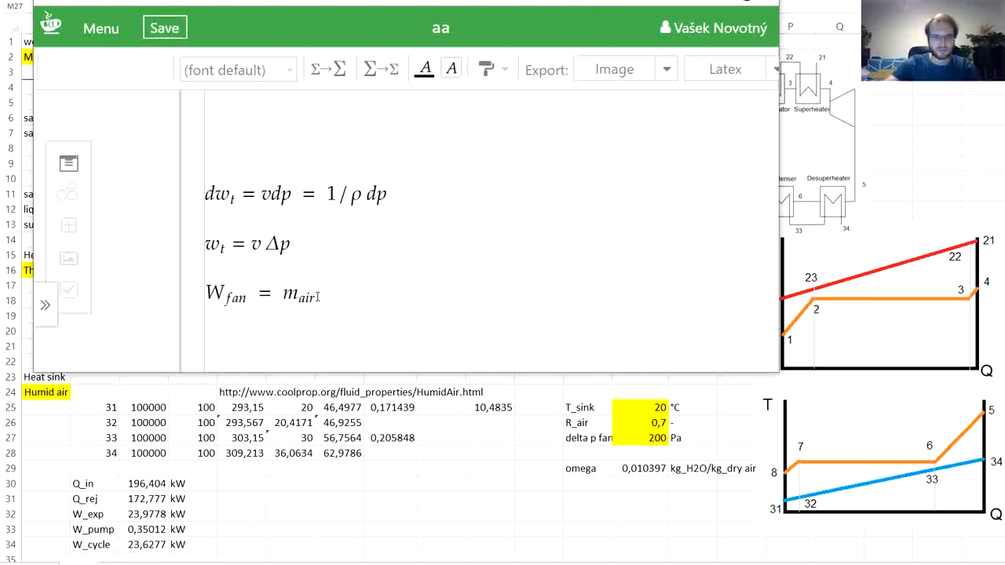
key("backslash")
type("cd")
key("Return")
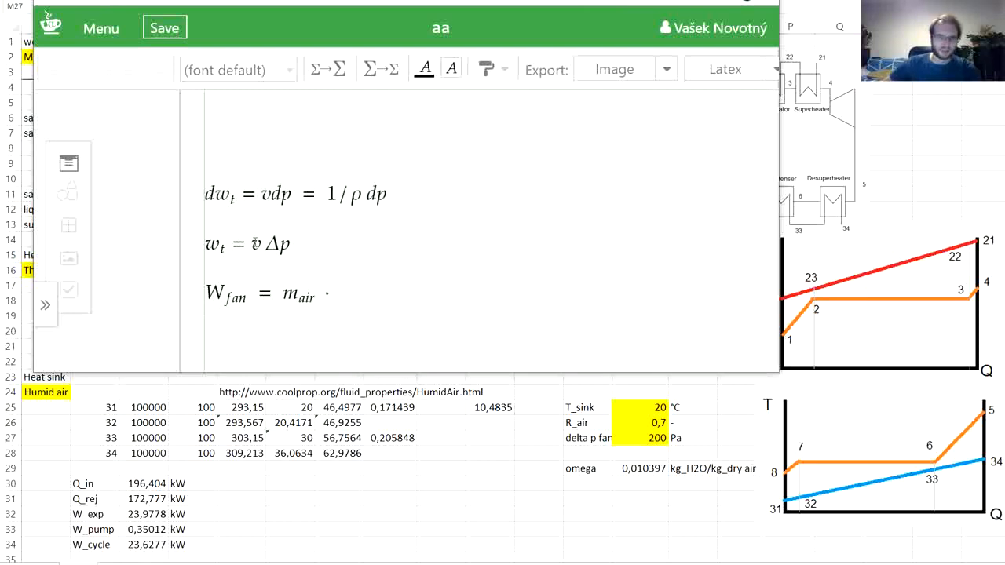
left_click_drag(251, 244, 288, 243)
key("ctrl+c")
left_click(362, 293)
key("ctrl+v")
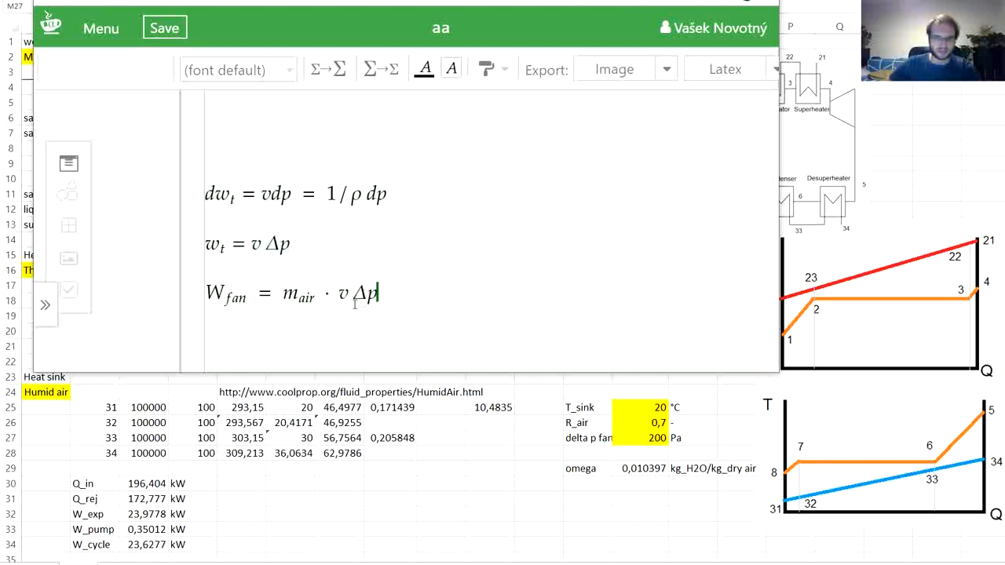
key("ctrl+s")
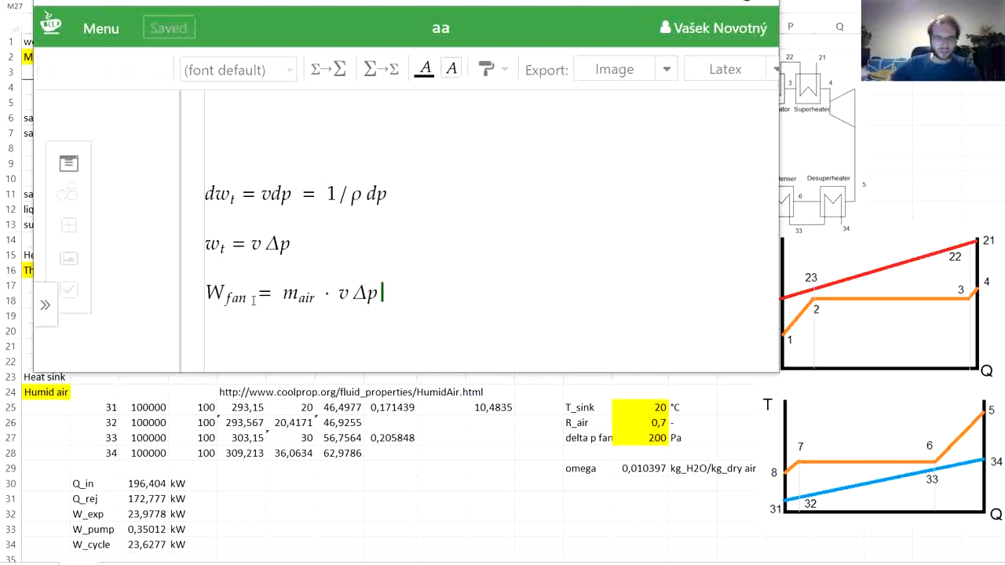
- Divide the right side of the W_fan equation by the fan efficiency η_fan, using the eta symbol, and start a new line
left_click_drag(284, 297, 346, 294)
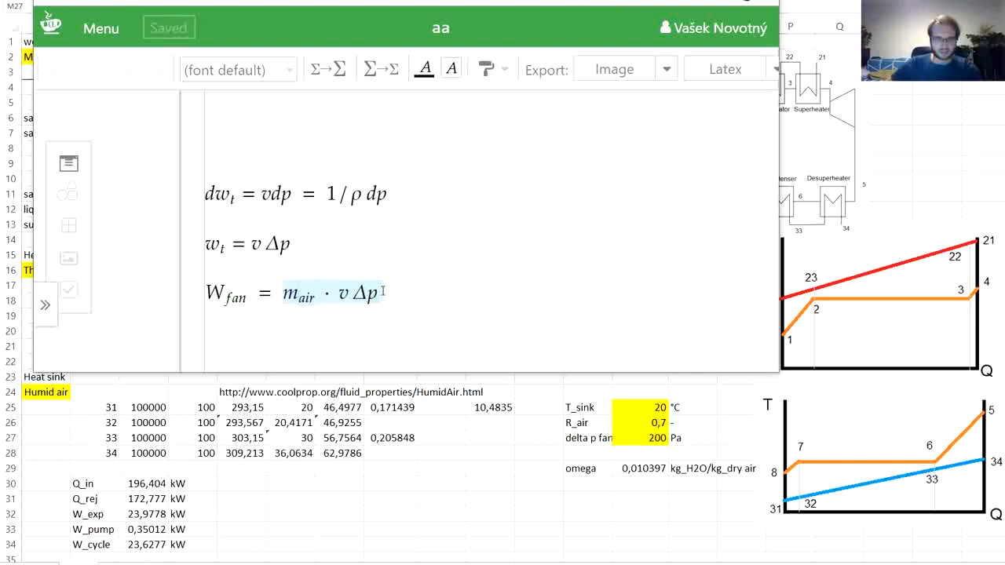
left_click(383, 293)
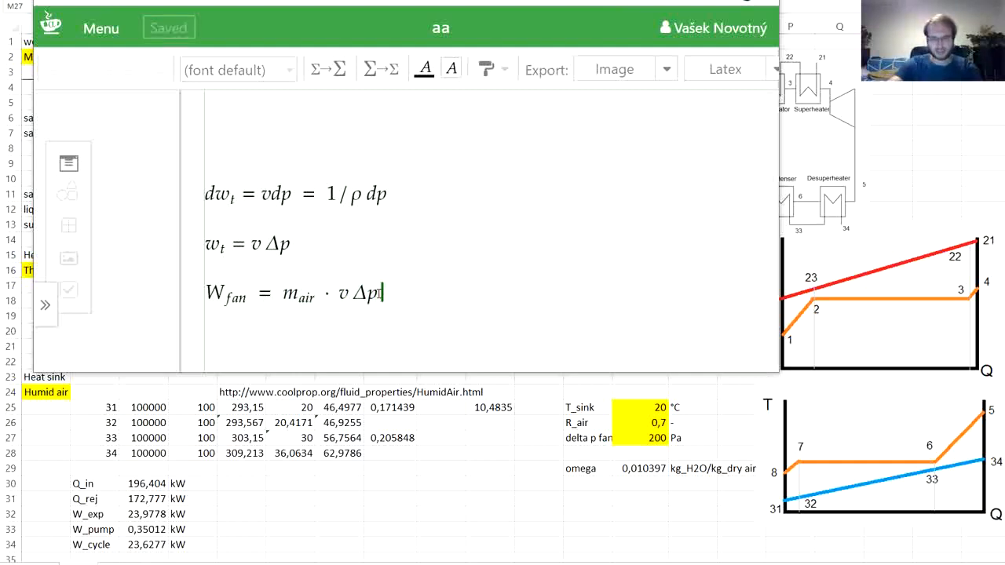
type("/")
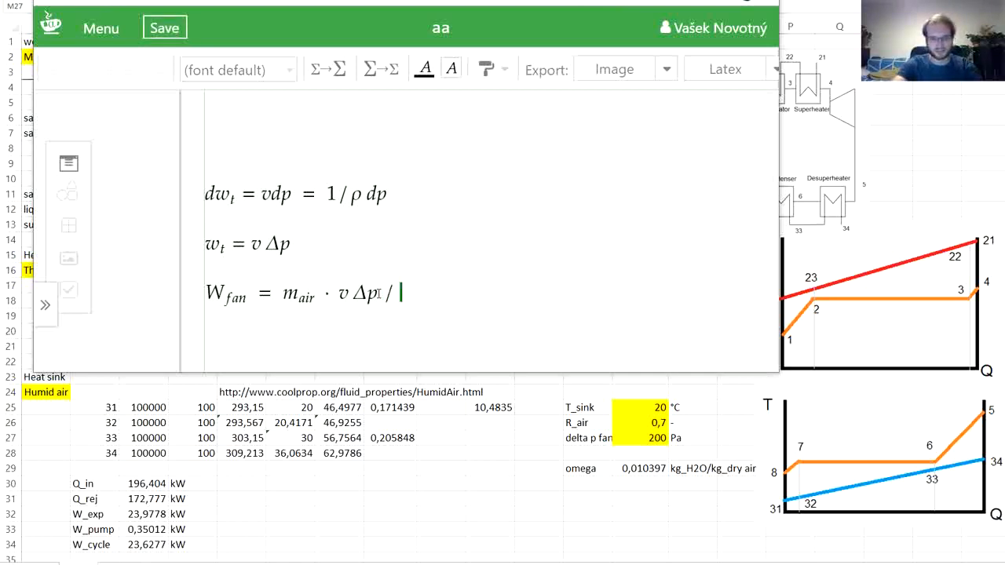
key("backslash")
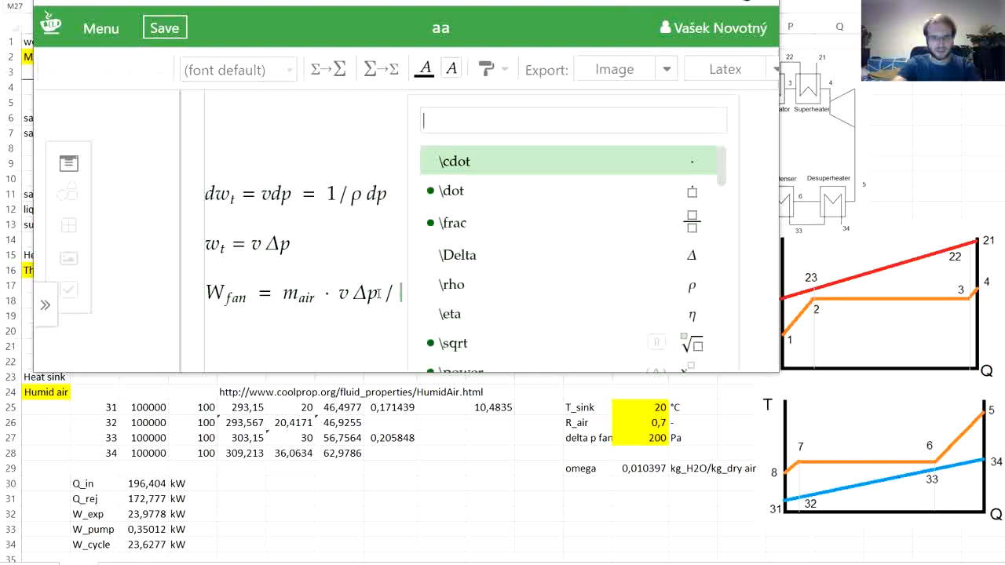
type("et")
key("Return")
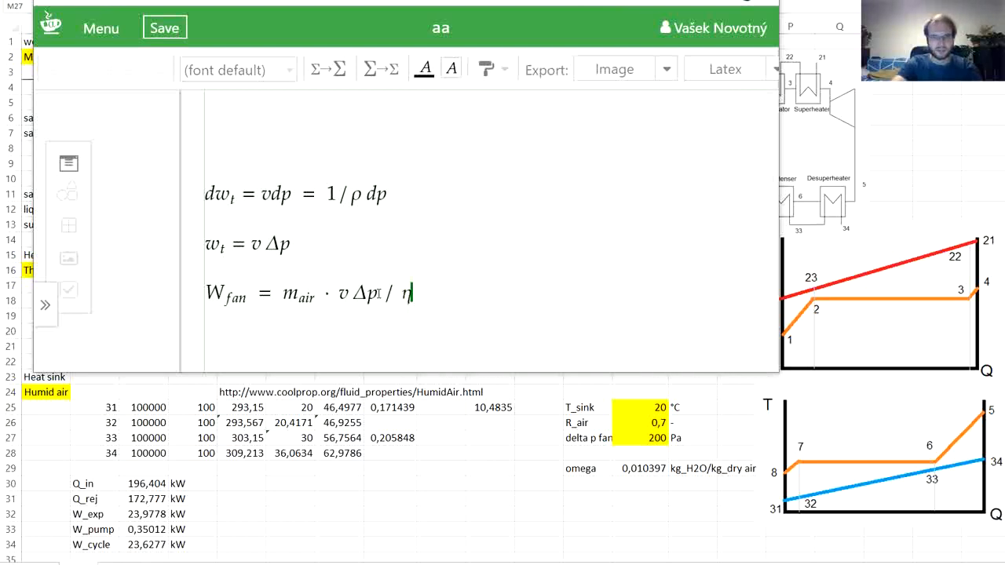
type("_fa")
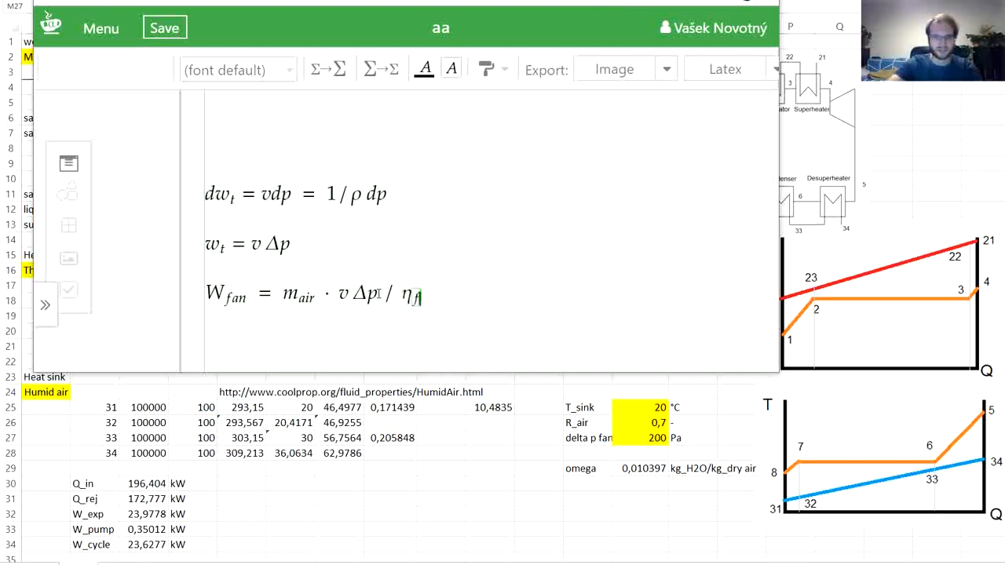
type("n")
key("Return")
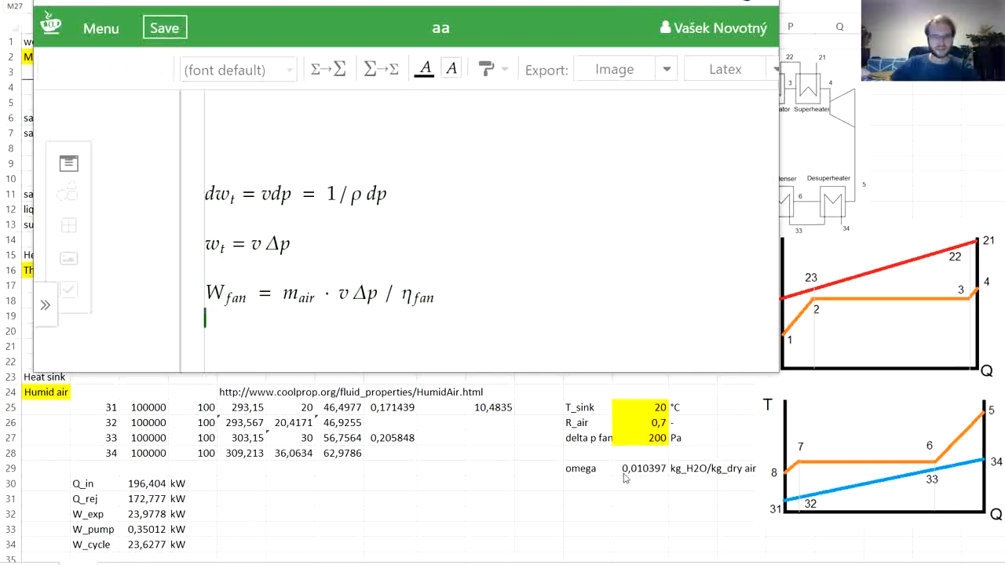
- Switch back to the Excel worksheet and label cell L30 as volume 34, below omega
key("alt+Tab")
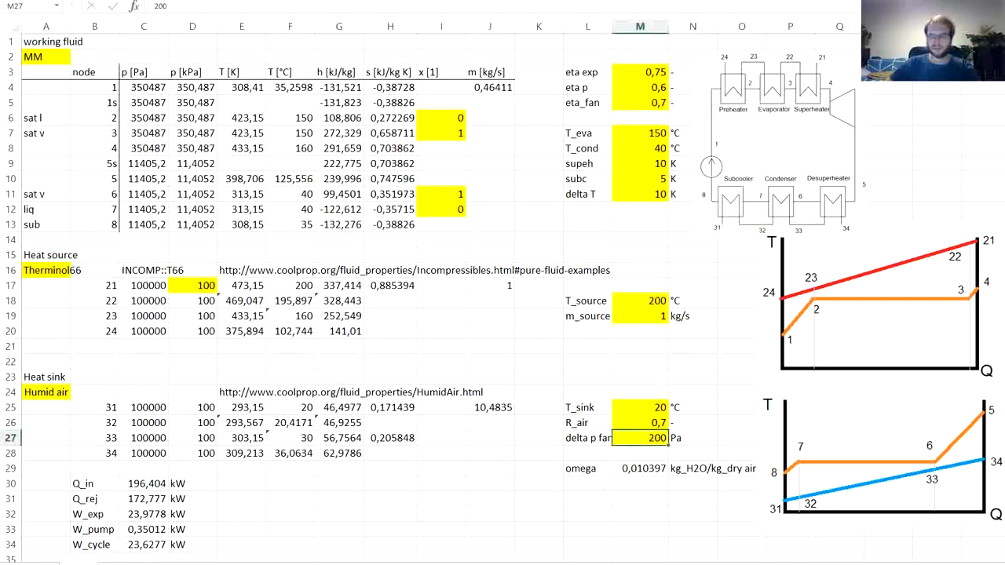
left_click(582, 481)
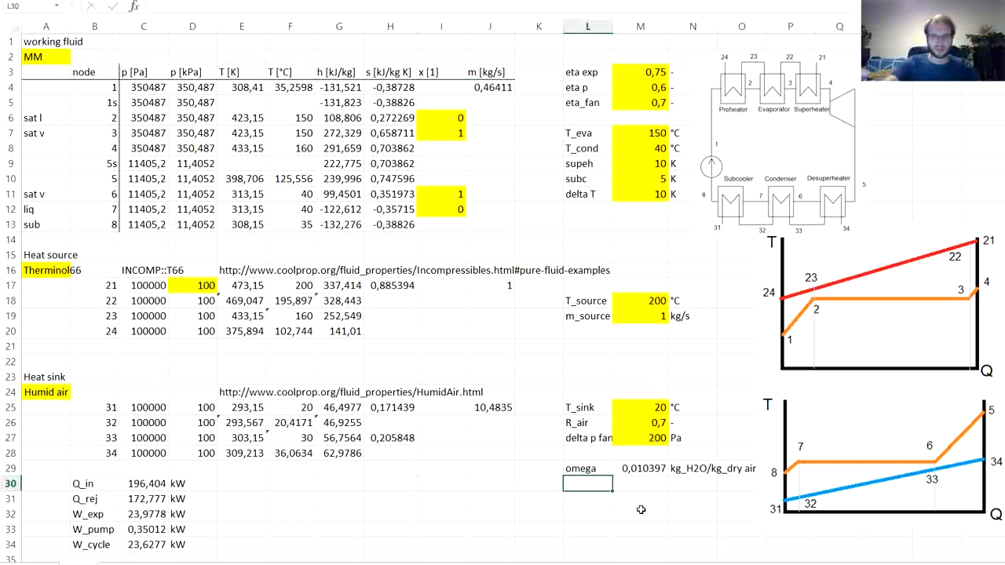
type("volume")
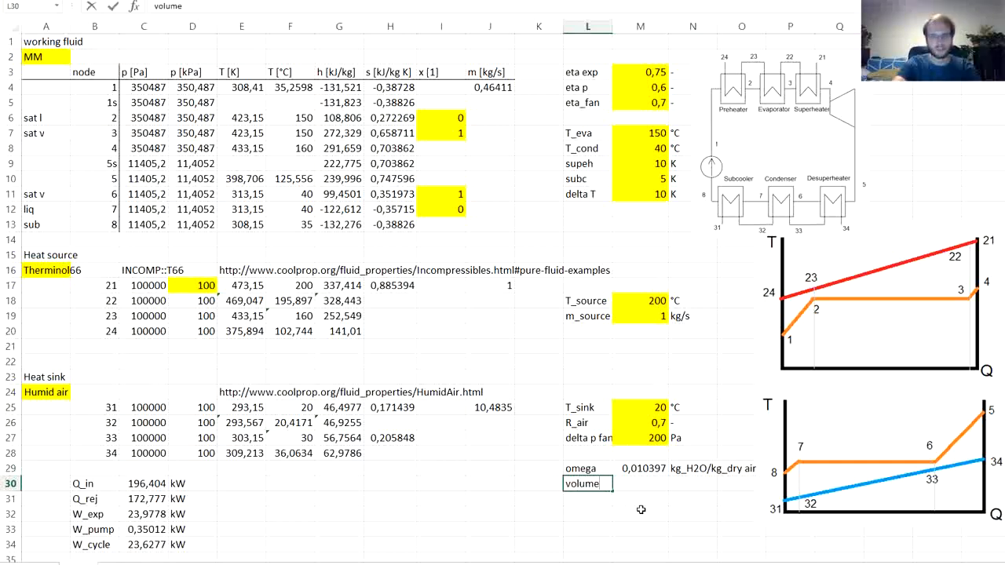
type(" 34")
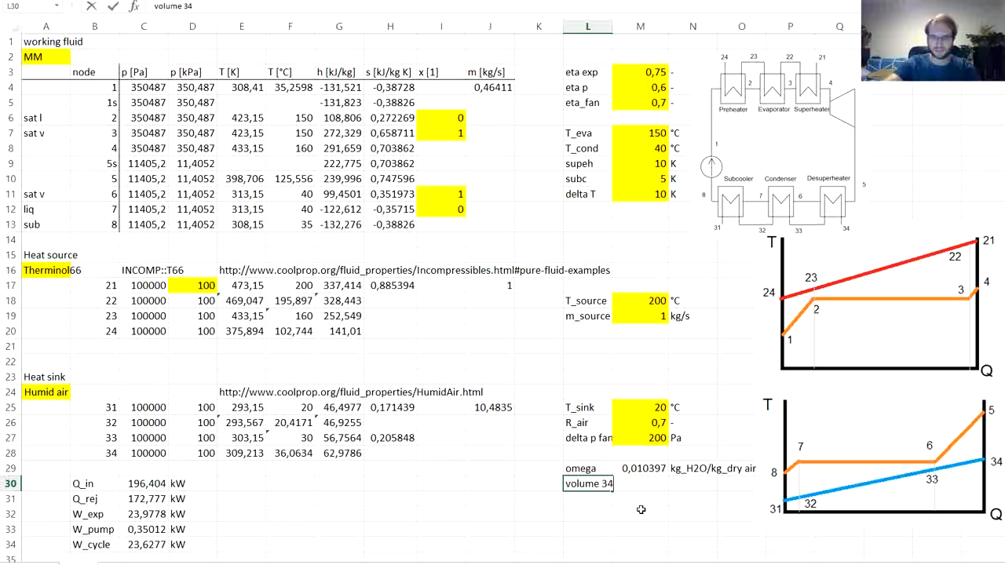
key("Tab")
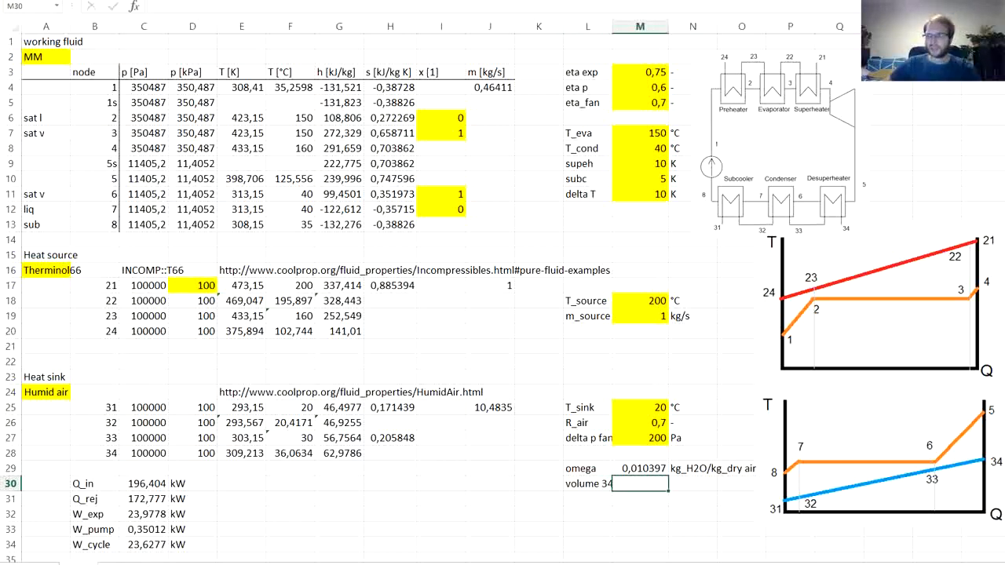
- Start a HAPropsSI formula in M30 and open its function arguments with V as the output
type("=")
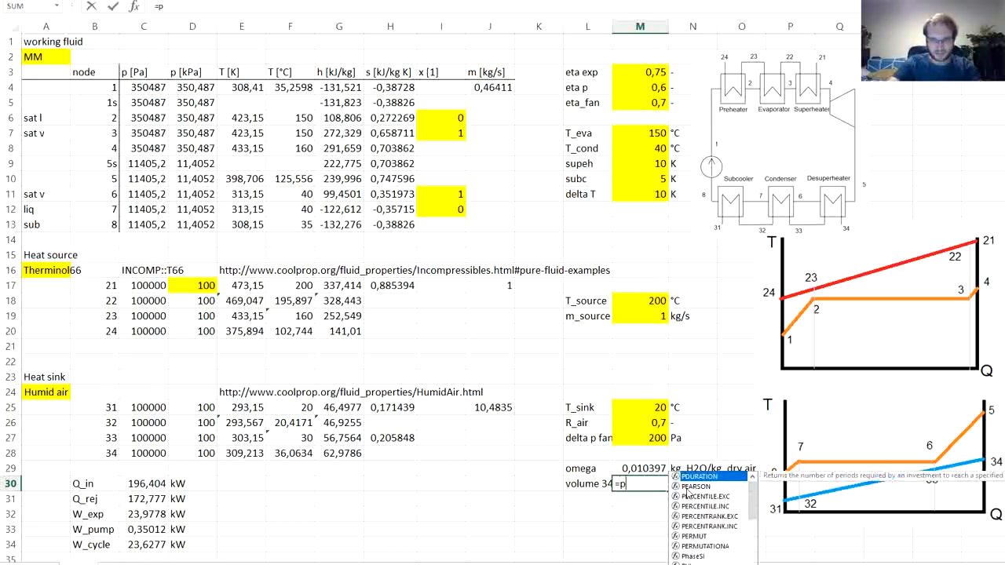
type("ha")
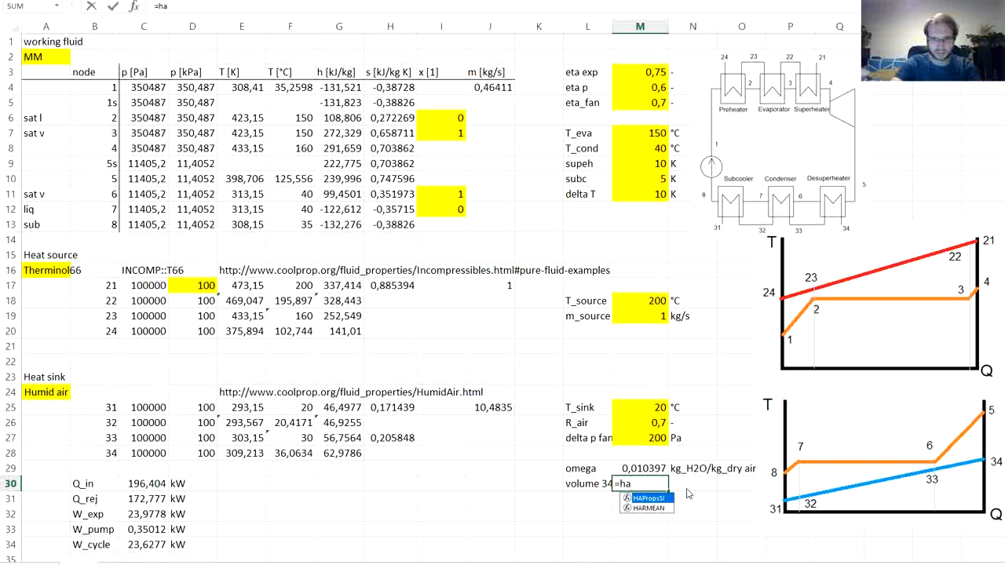
double_click(657, 498)
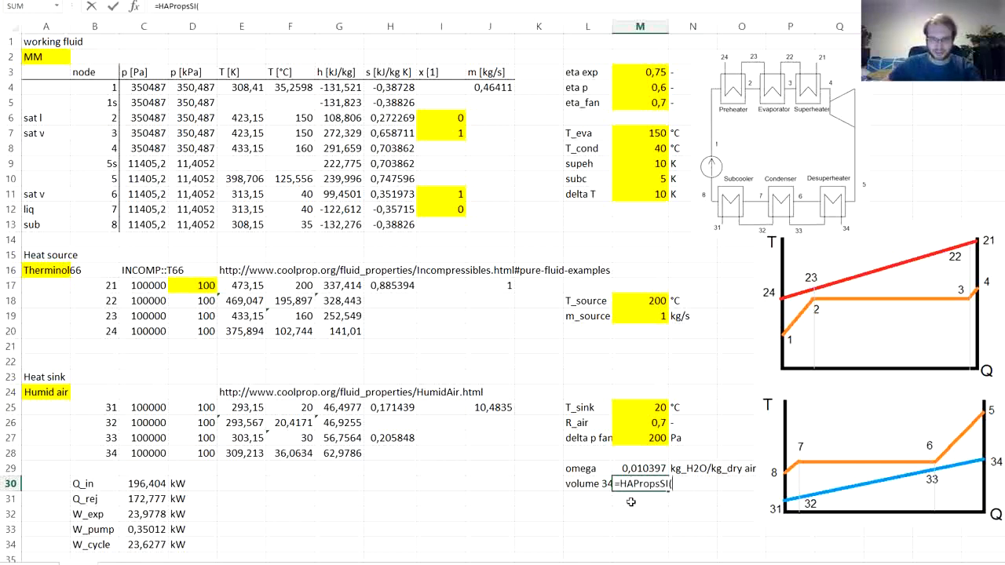
left_click(134, 8)
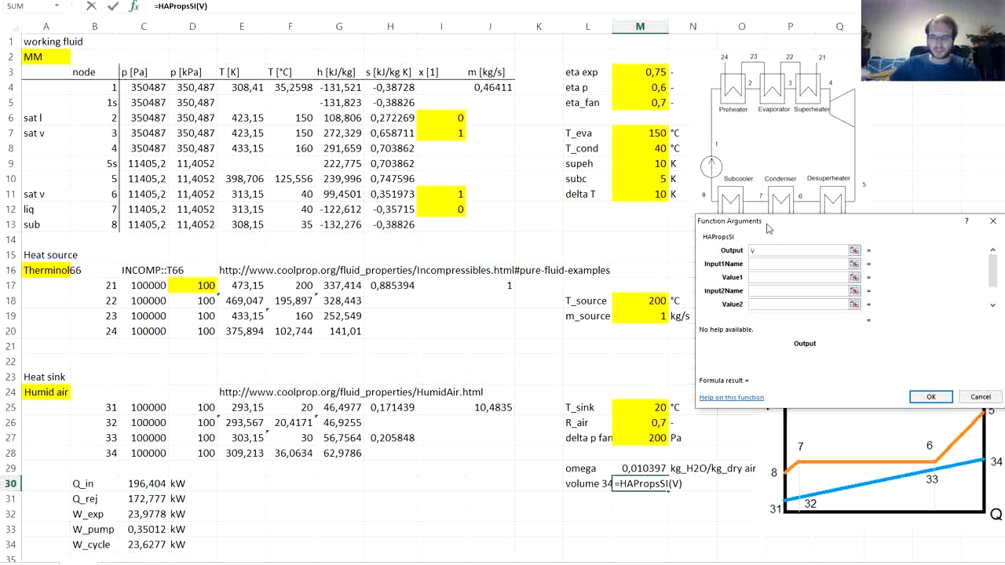
left_click_drag(768, 228, 747, 224)
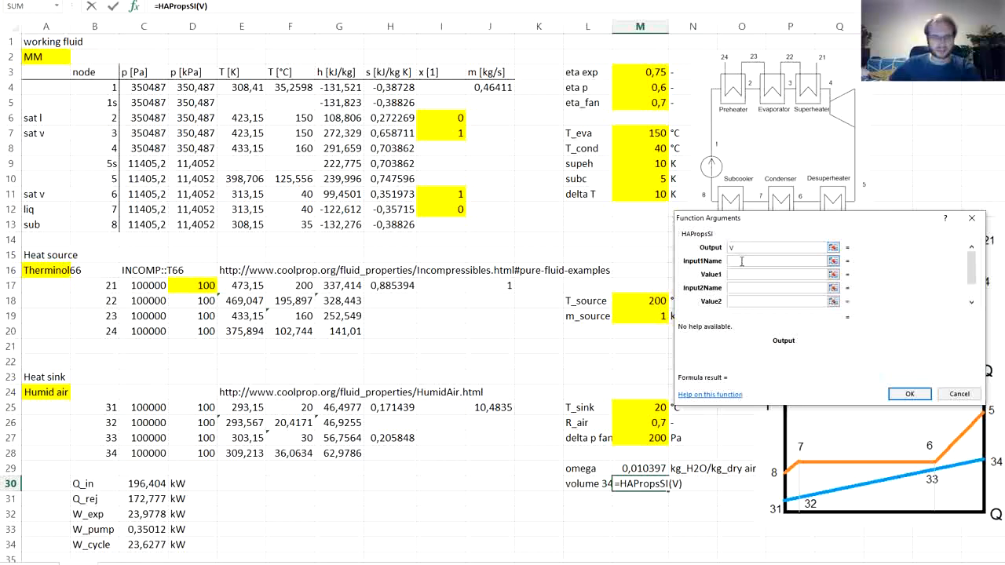
- Set the first HAPropsSI input to T, with the node 34 temperature in Kelvin from E28 as its value
left_click(741, 262)
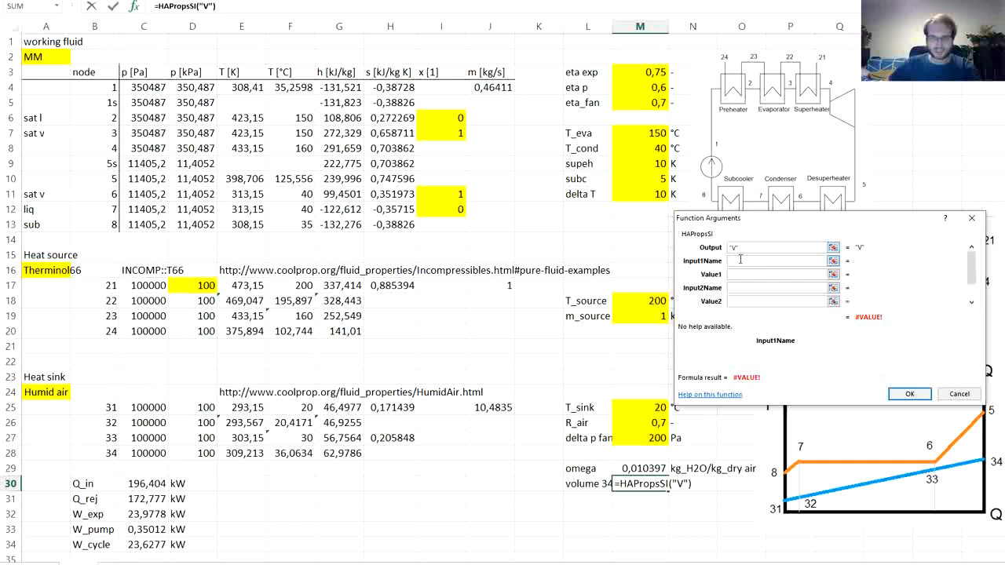
type("T")
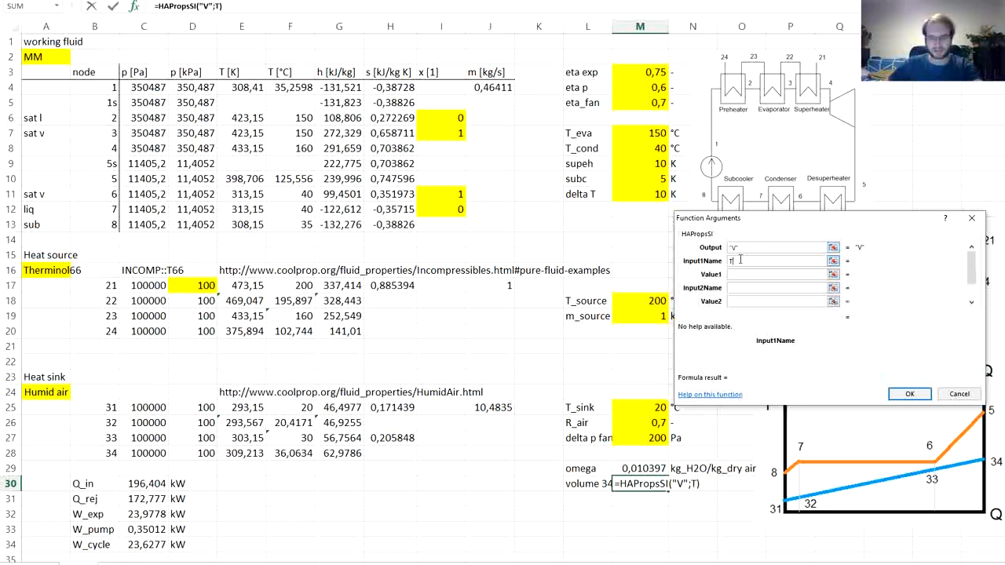
key("Tab")
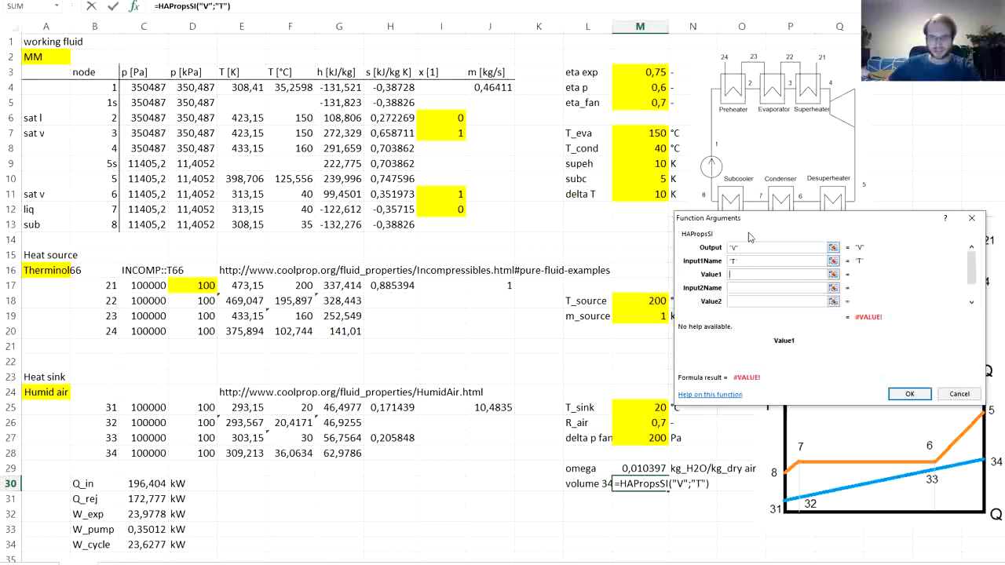
left_click_drag(753, 222, 767, 259)
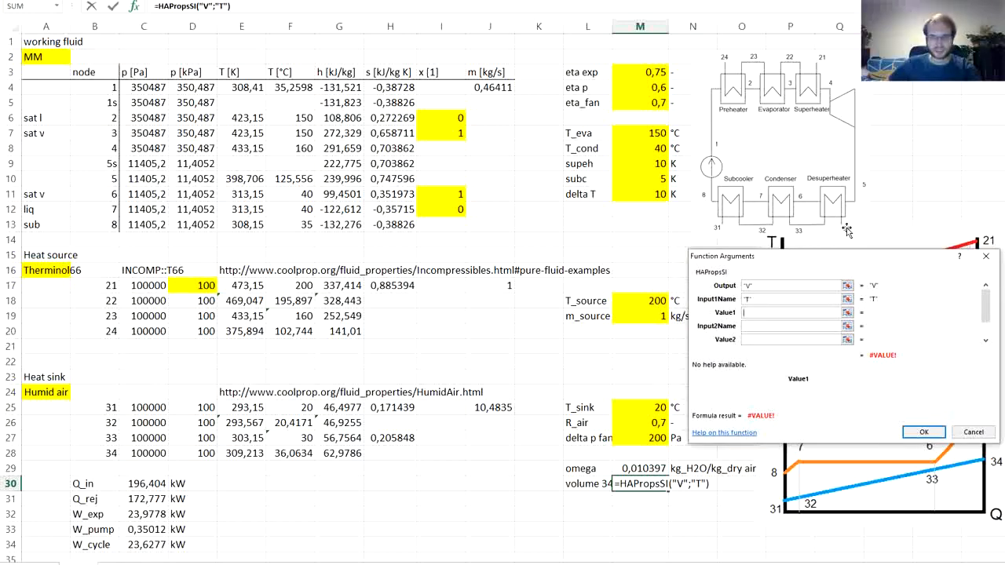
left_click(248, 453)
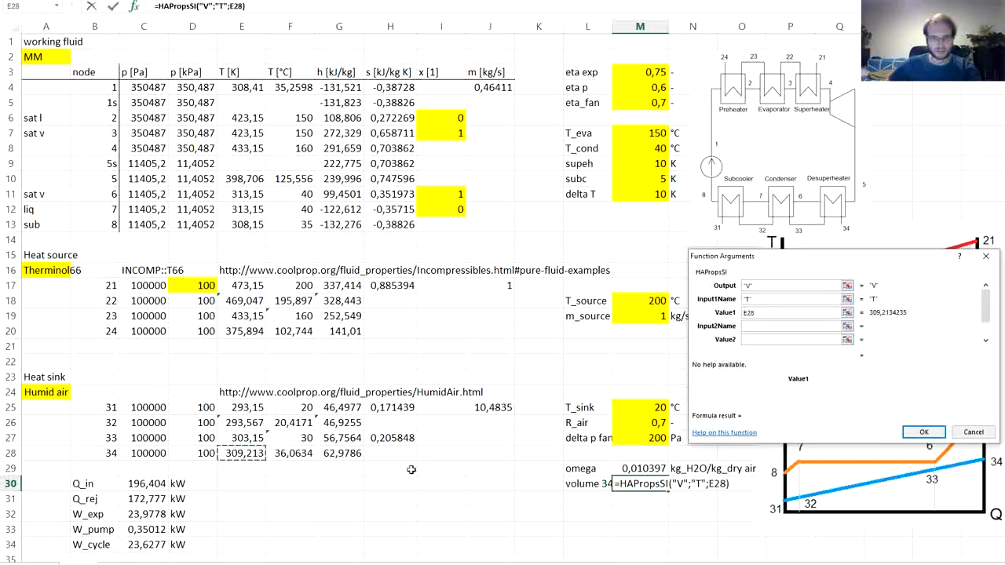
- Set the second HAPropsSI input to P, with the node 34 pressure in Pa from C28 as its value
key("Tab")
type("P")
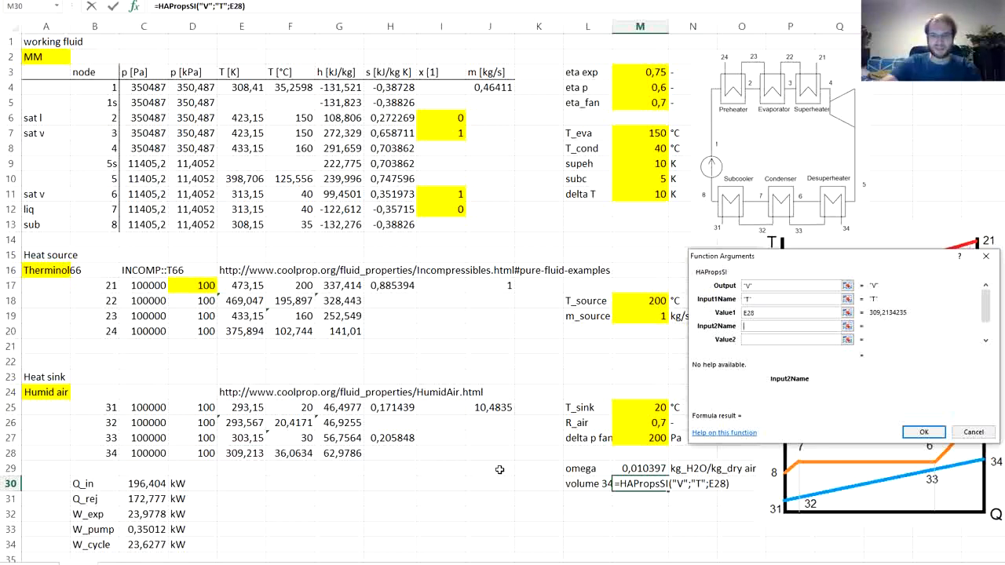
key("Tab")
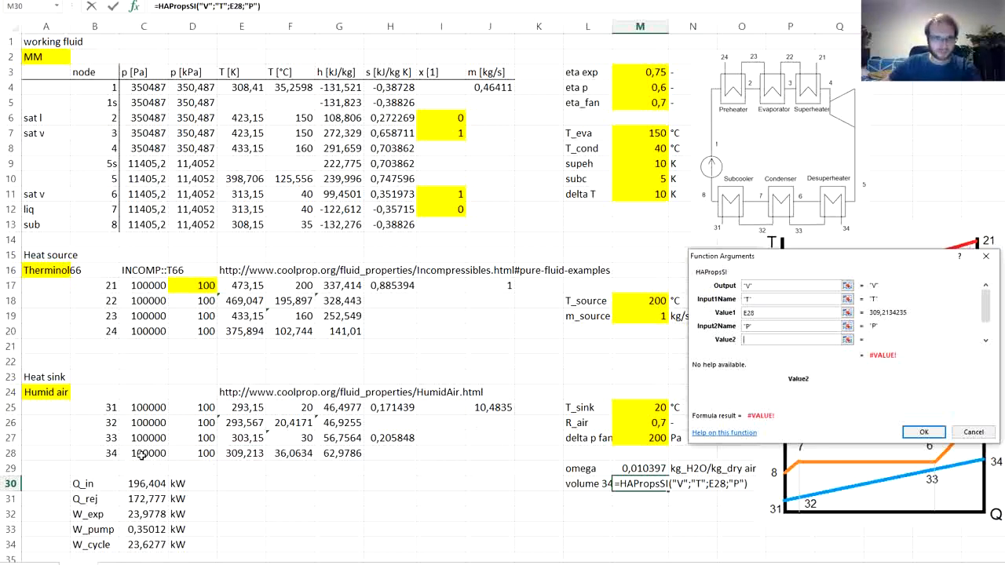
left_click(139, 454)
- Set the third HAPropsSI input to W, with the omega value from M29, and complete the volume formula in M30
key("Tab")
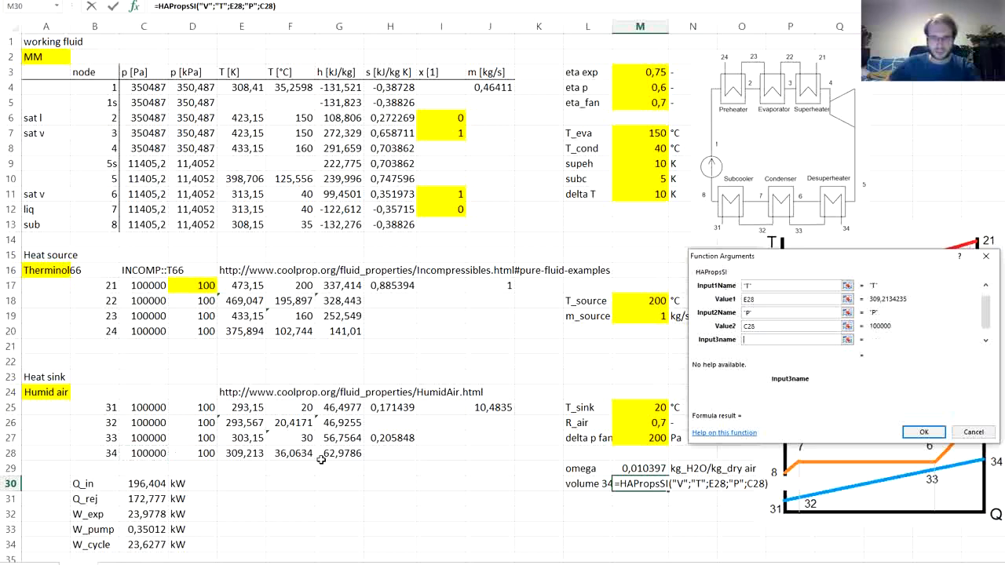
type("W")
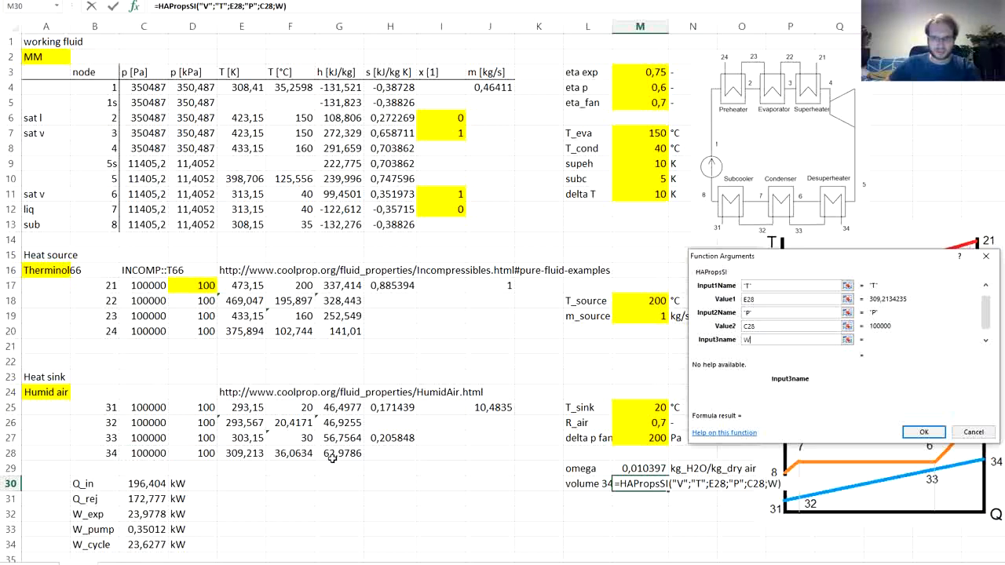
key("Tab")
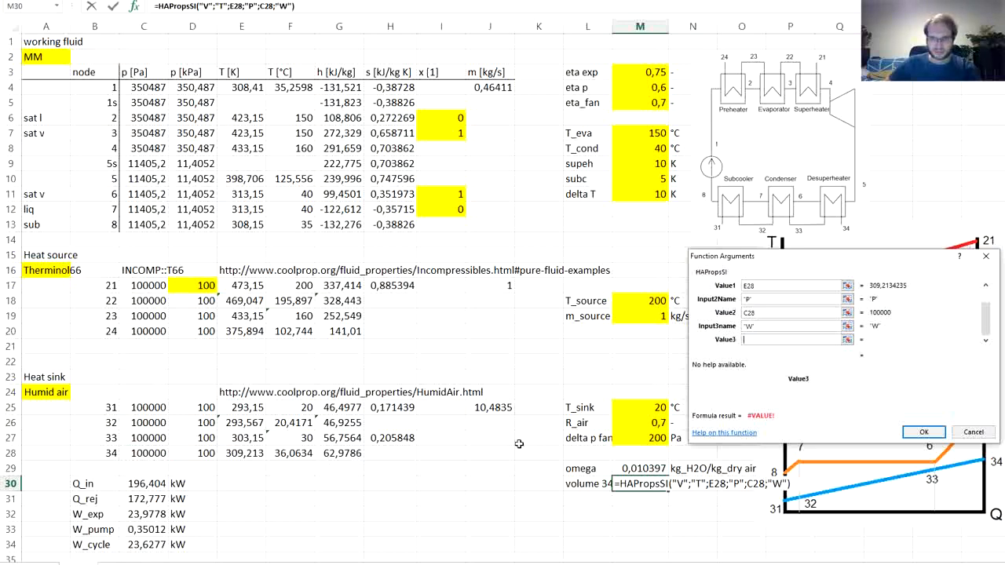
left_click(639, 470)
left_click(926, 432)
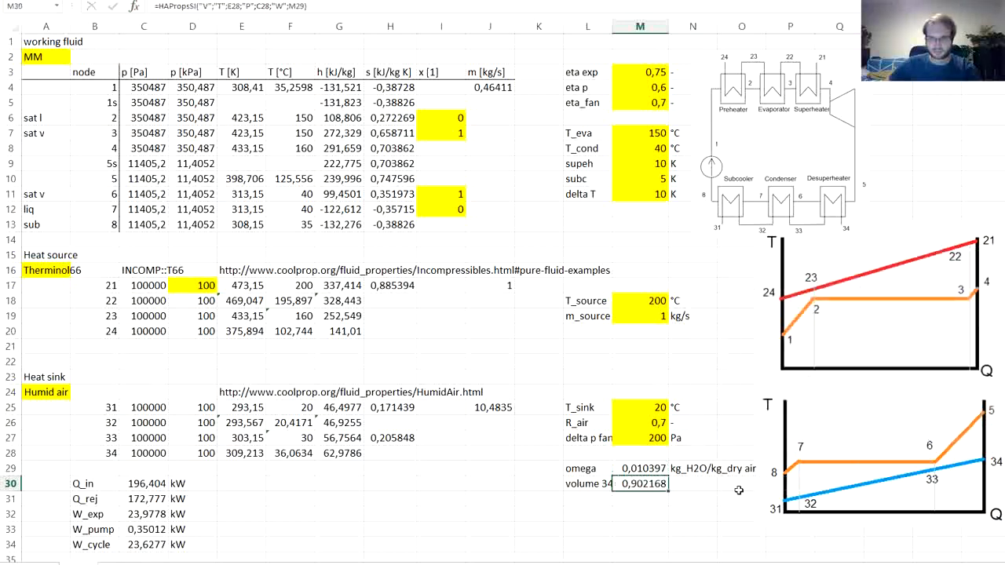
- Enter the unit m3/kg in N30 beside the volume 34 value
left_click(703, 486)
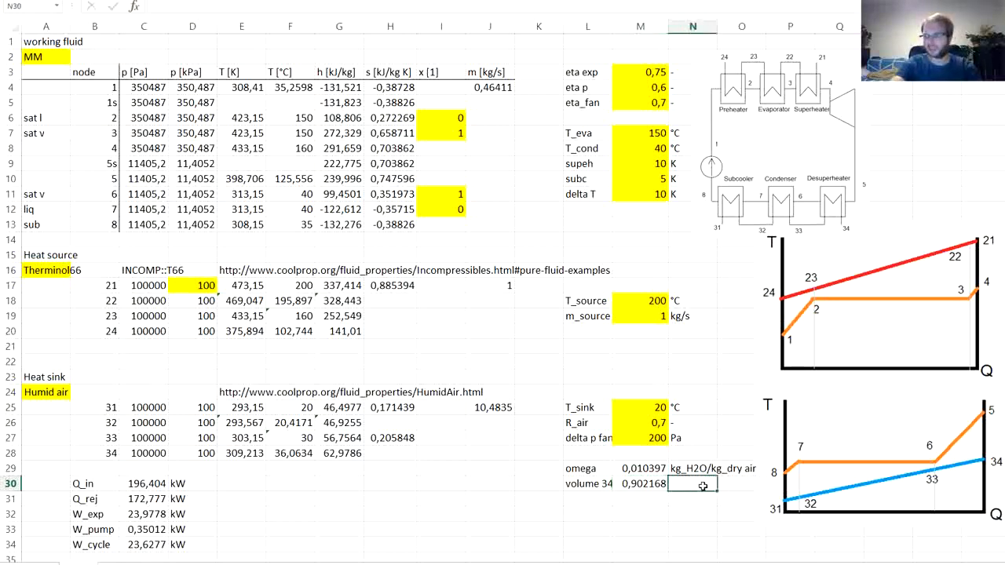
type("m3")
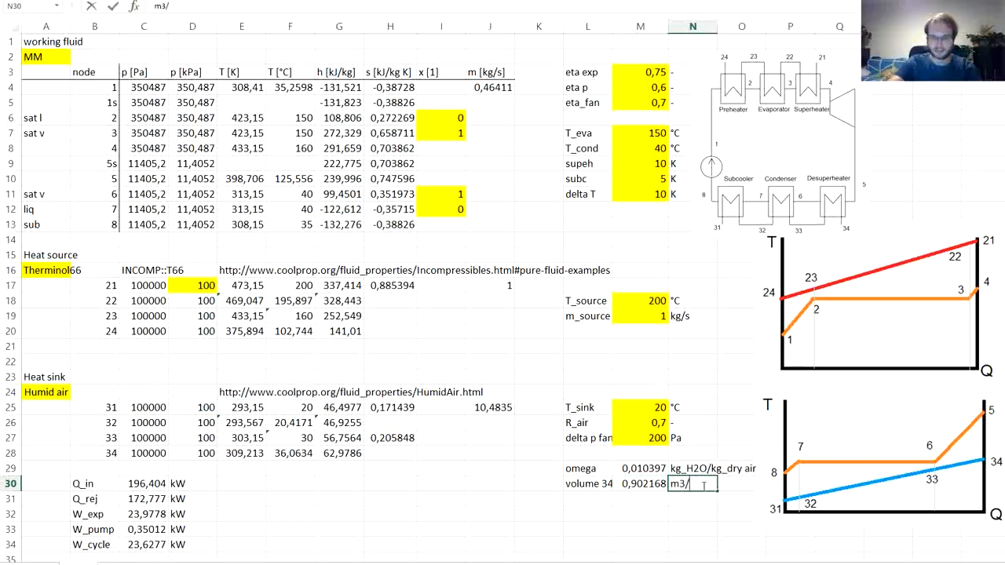
type("/kg")
key("Return")
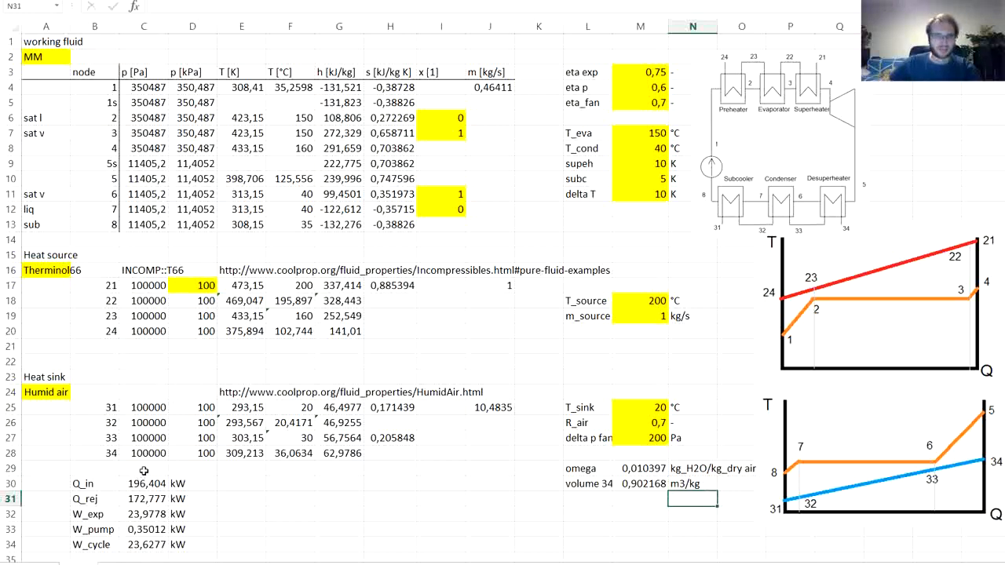
- Label B35 as W_fan below W_cycle and start its formula in C35 with the air mass flow from J25
scroll(143, 470, "down", 1)
left_click(96, 512)
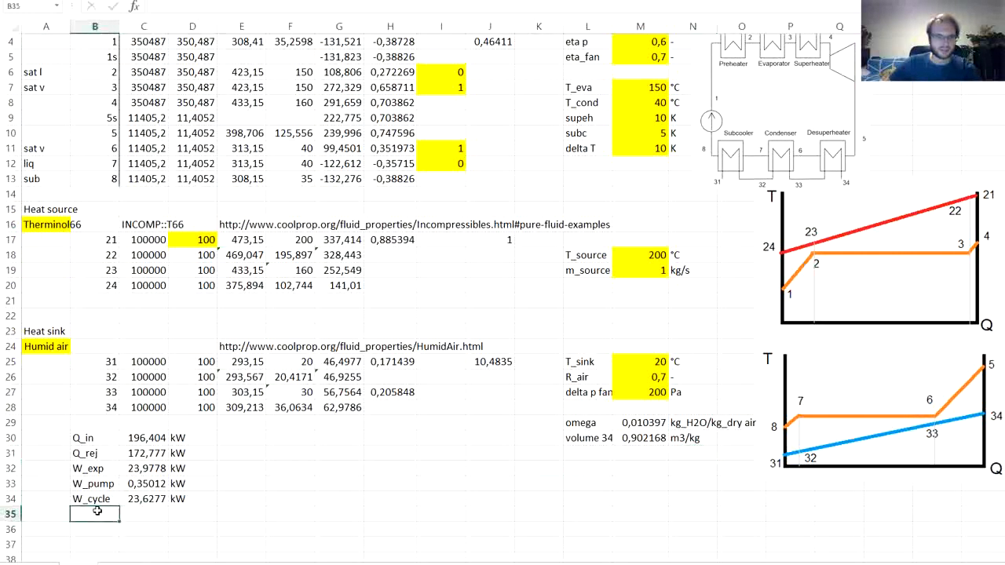
type("W_fan")
key("Tab")
type("=")
left_click(484, 366)
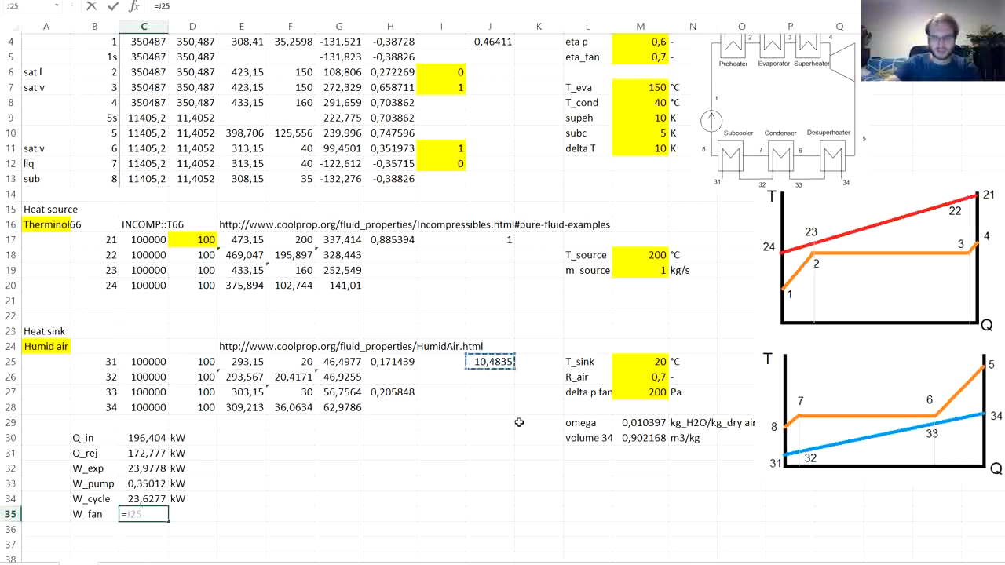
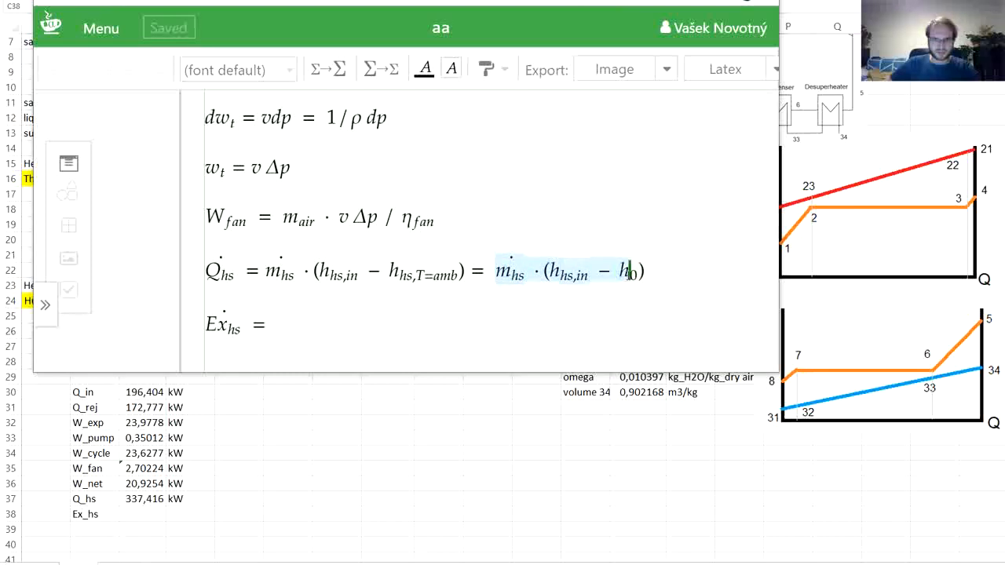
- Copy the m_hs·(h_hs,in − h_0) term from the Q_hs equation into the Ex_hs equation and enclose the enthalpy difference in outer parentheses
key("ctrl+c")
left_click(333, 330)
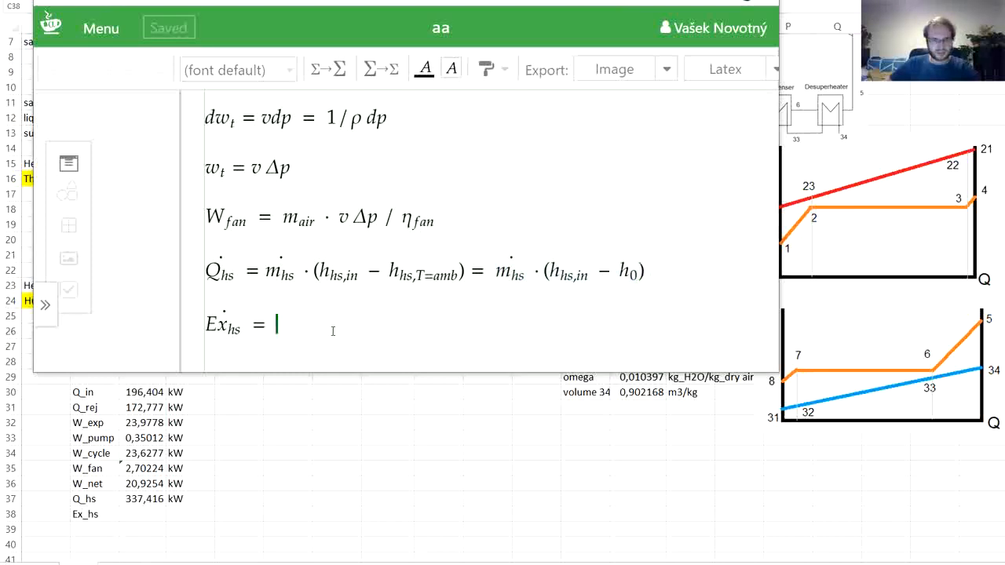
key("ctrl+v")
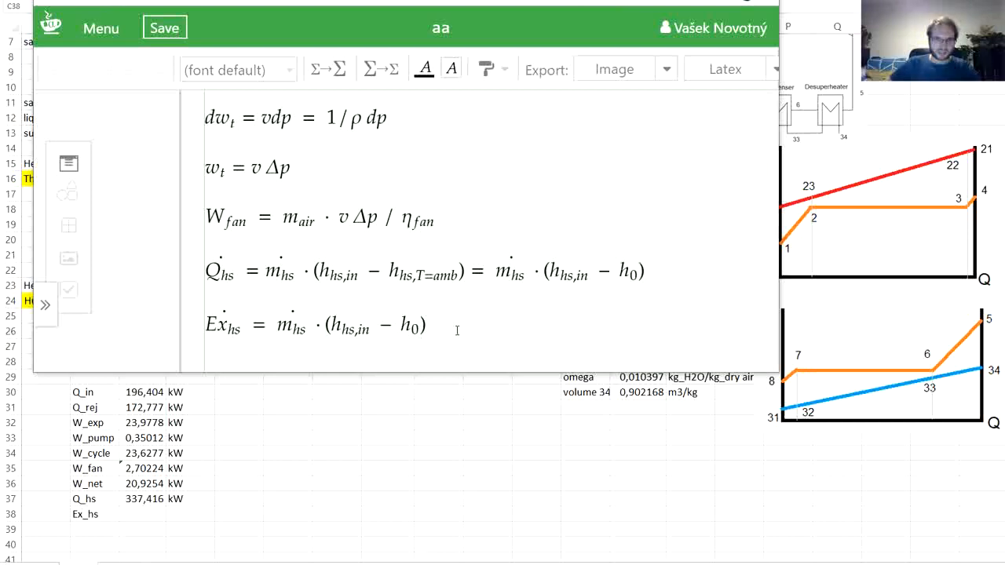
type("(")
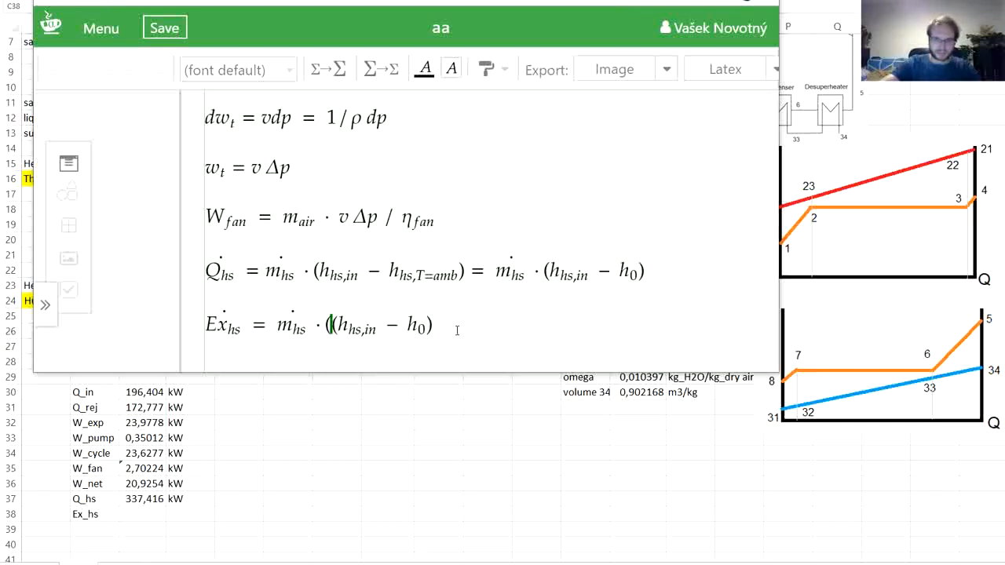
type(")")
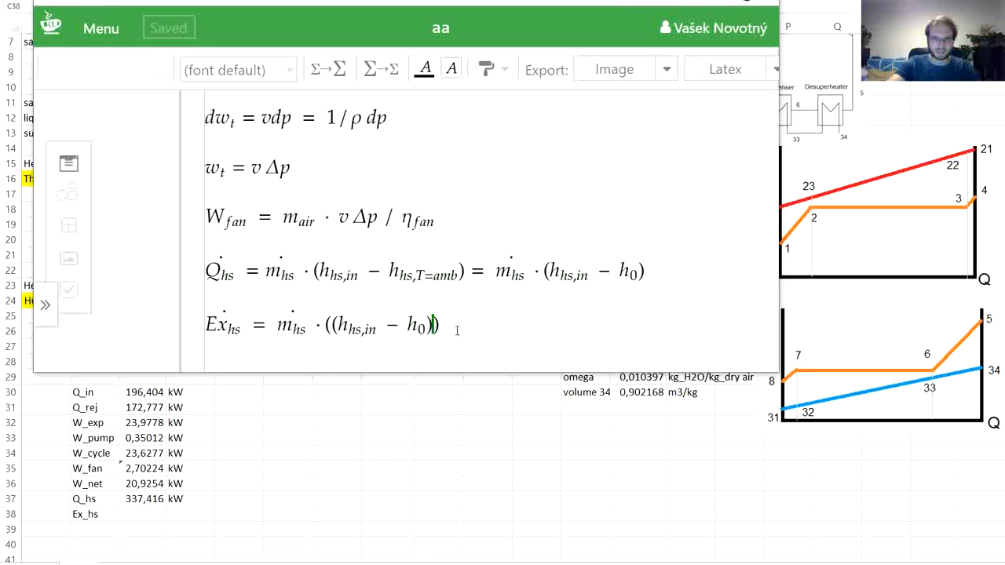
- Within the outer parentheses of the Ex_hs equation, subtract T_0 multiplied with a dot by an empty pair of parentheses
type("-")
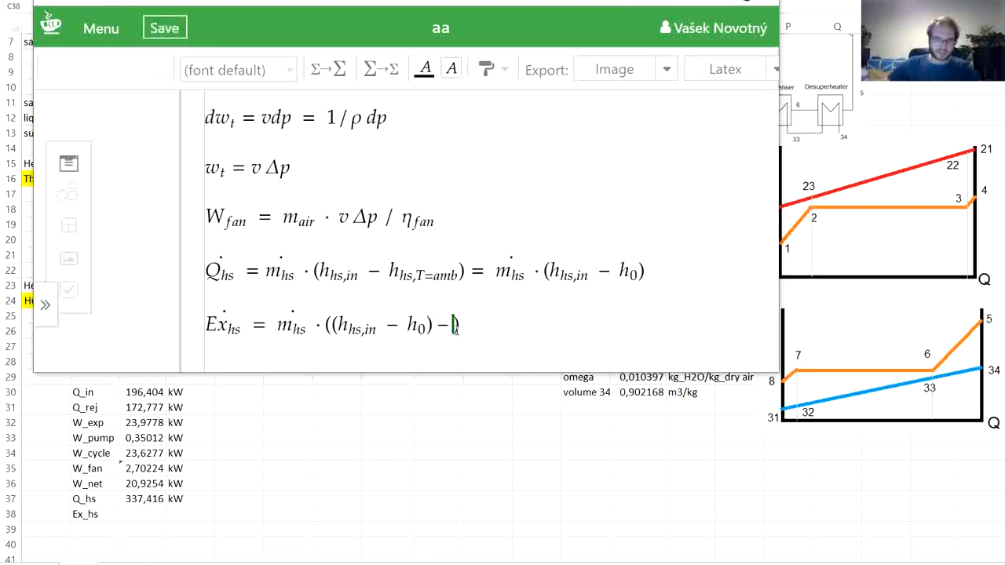
type("T_")
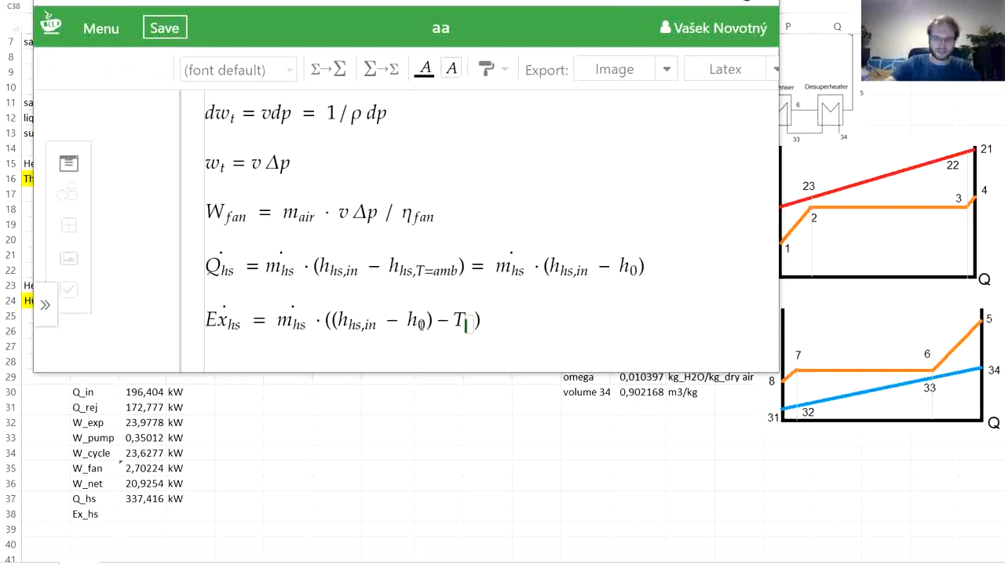
type("0")
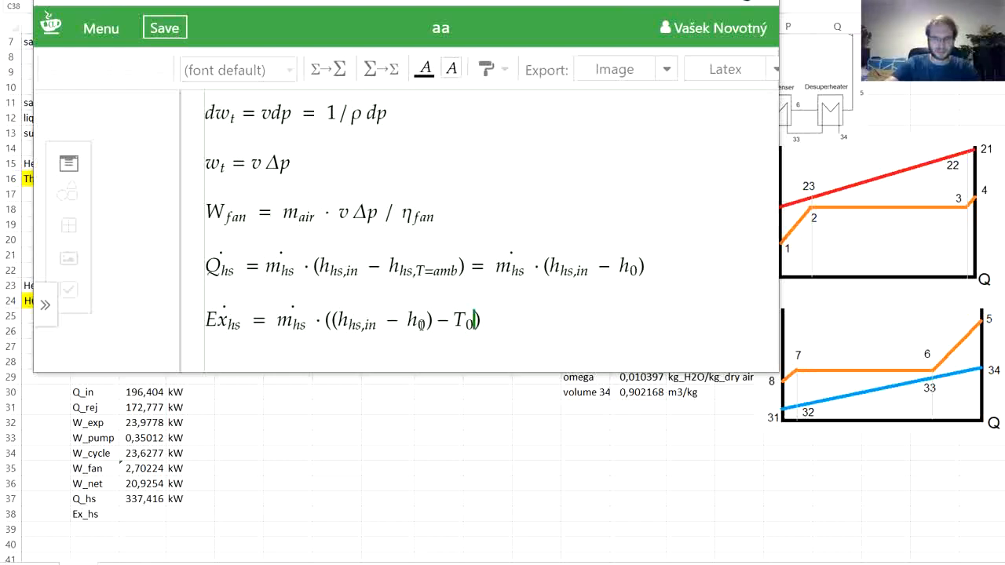
key("Right")
key("ctrl+s")
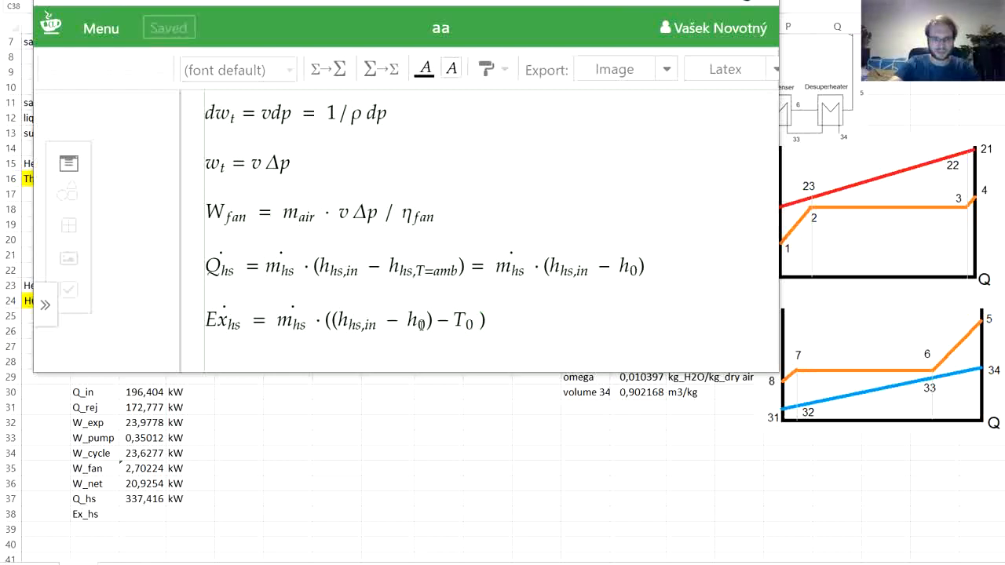
key("backslash")
type("cd")
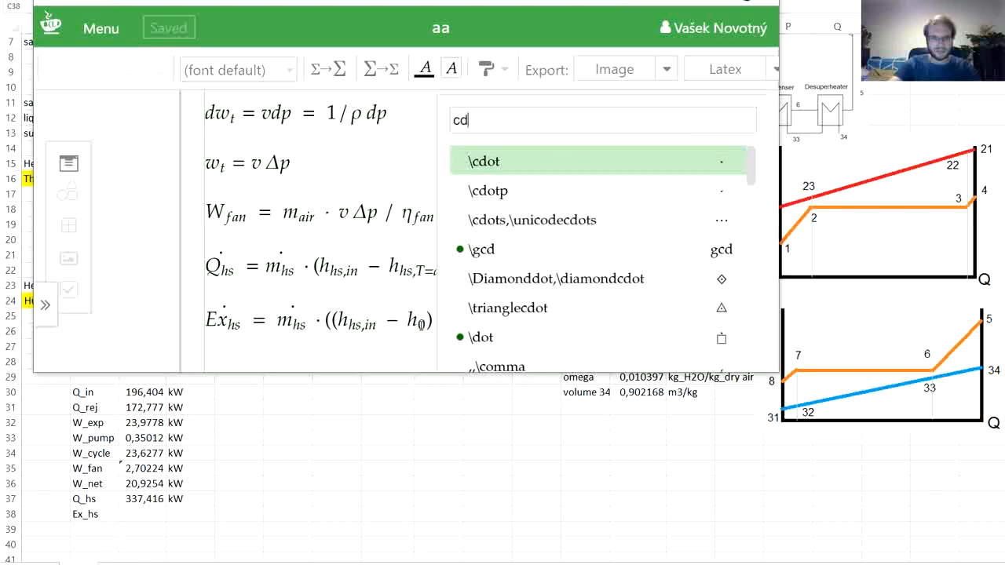
key("Return")
type("()")
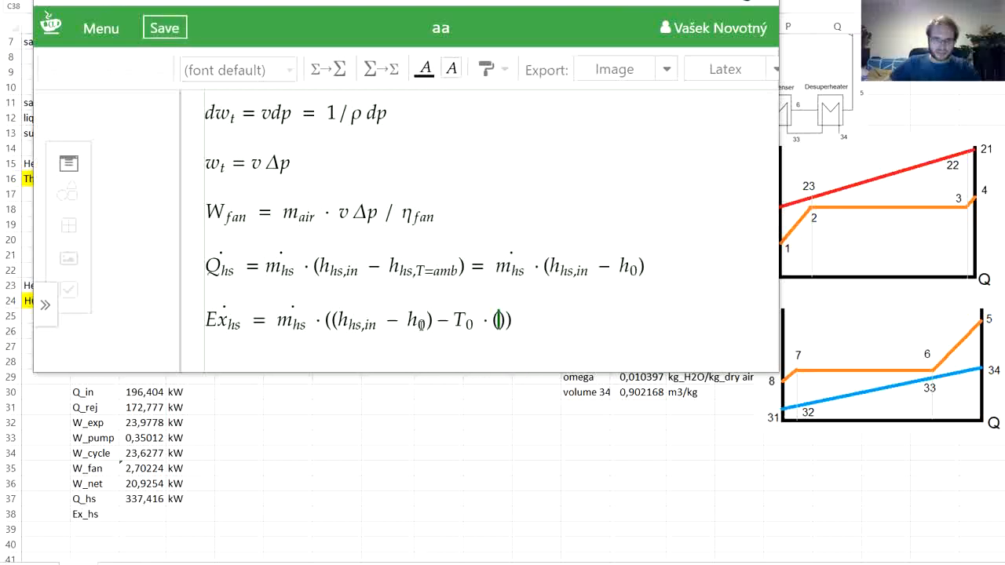
- Copy the enthalpy difference h_hs,in − h_0 into the empty parentheses after T_0 in the Ex_hs equation
left_click(425, 323)
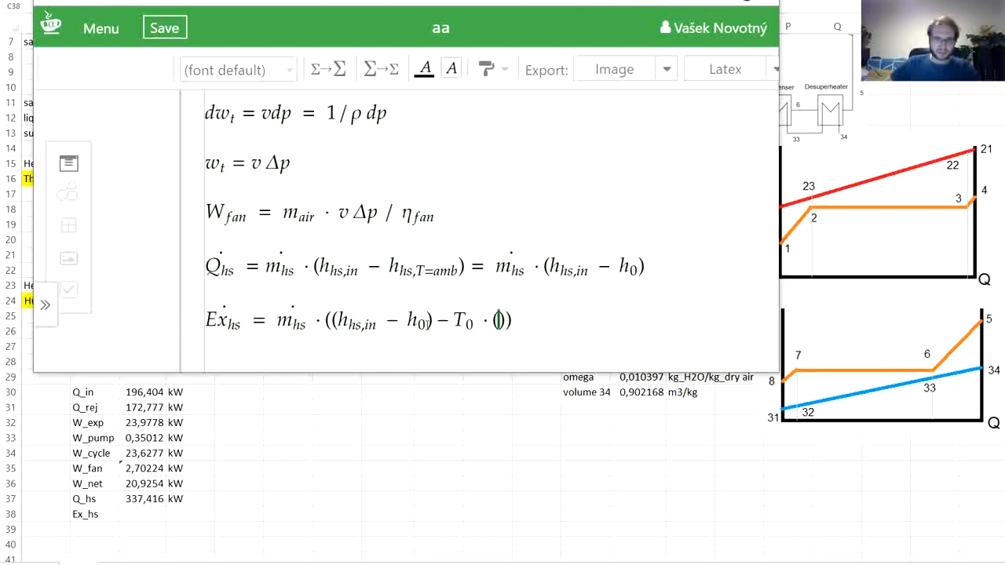
left_click_drag(425, 322, 338, 322)
key("ctrl+c")
left_click(499, 320)
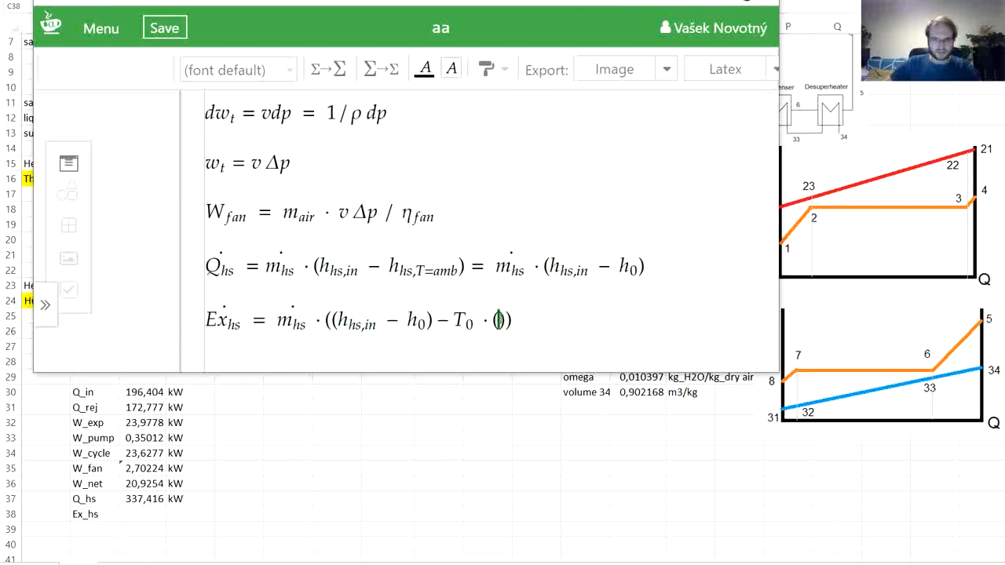
key("ctrl+v")
- Change both h symbols in the parentheses after T_0 to s, giving the entropy difference s_hs,in − s_0
left_click(509, 320)
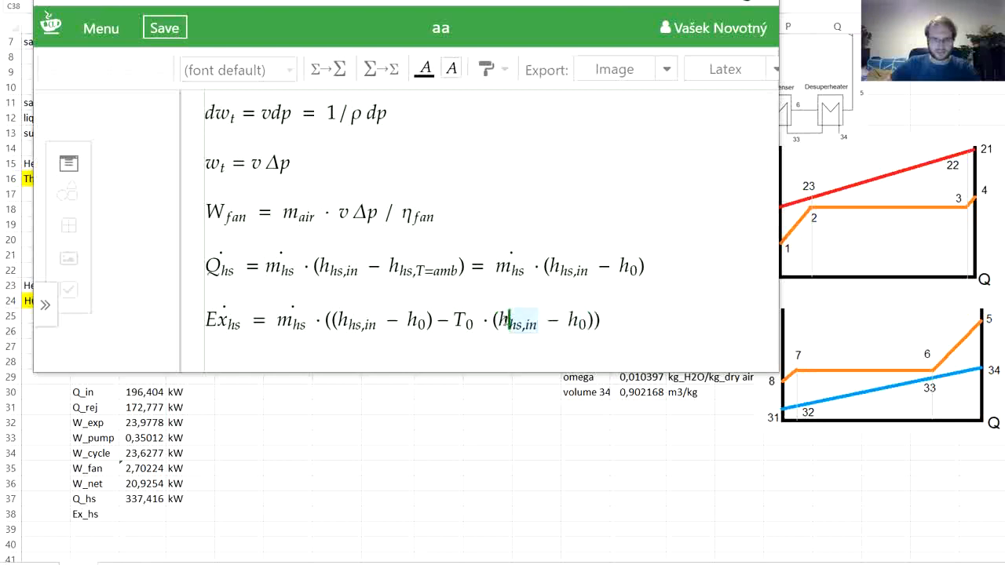
key("BackSpace")
type("s")
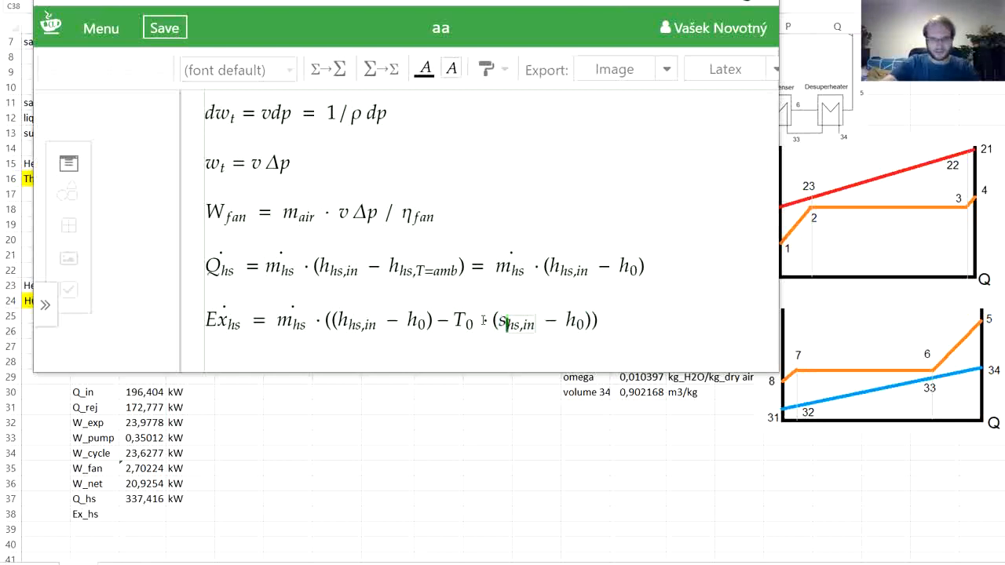
key("Right")
key("Right")
key("Right")
key("Right")
key("BackSpace")
type("s")
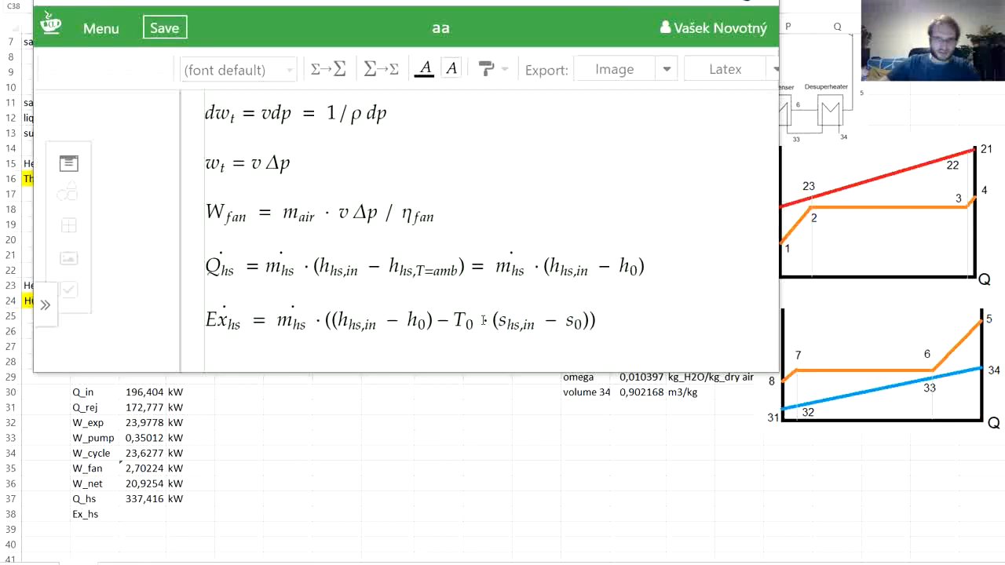
left_click(653, 327)
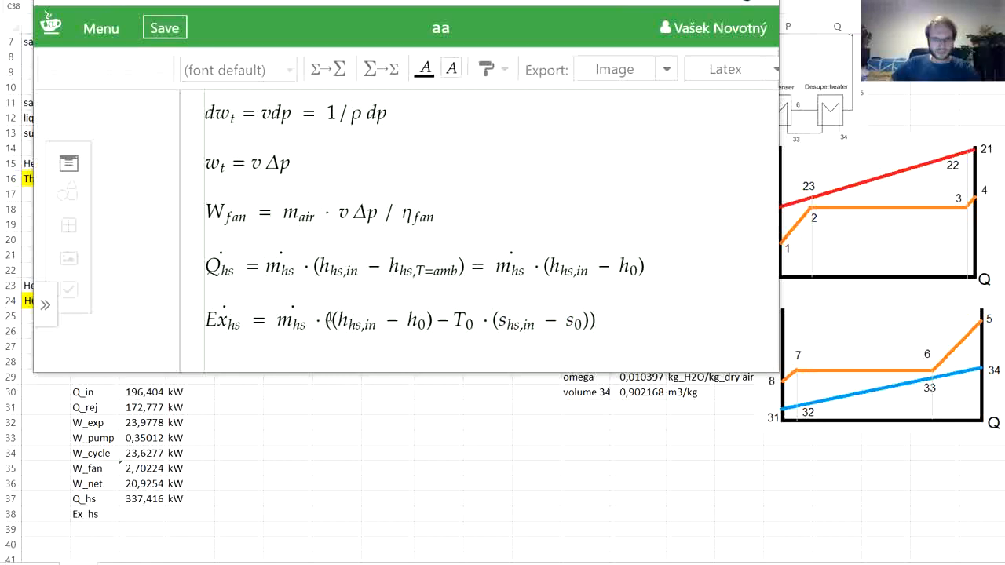
left_click_drag(329, 321, 589, 320)
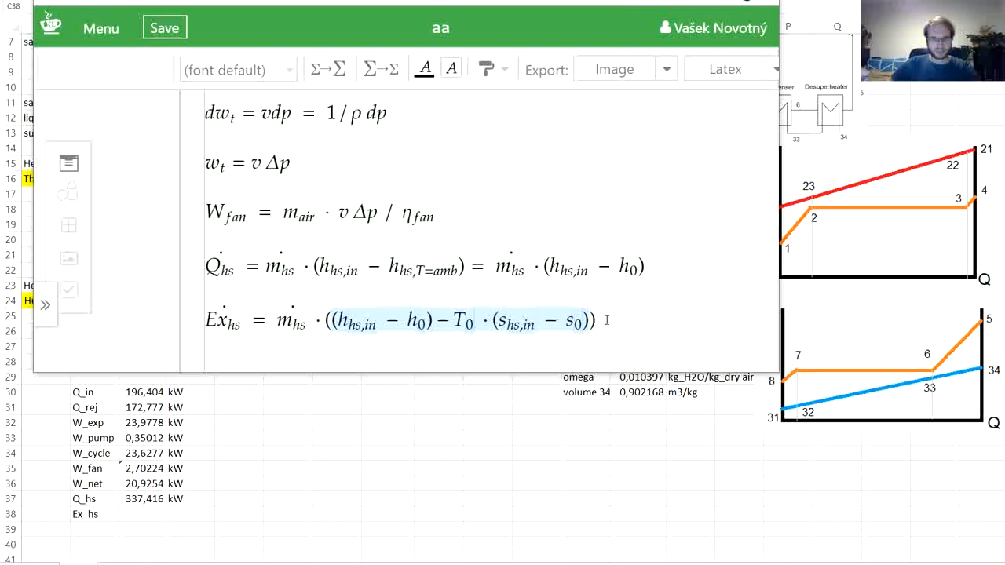
left_click(606, 321)
left_click_drag(613, 320, 272, 321)
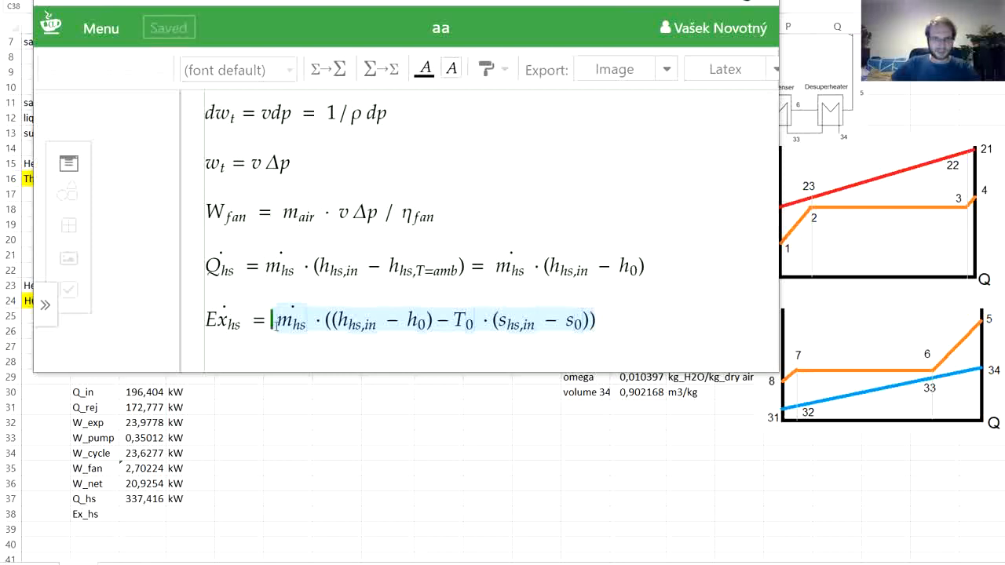
left_click(264, 335)
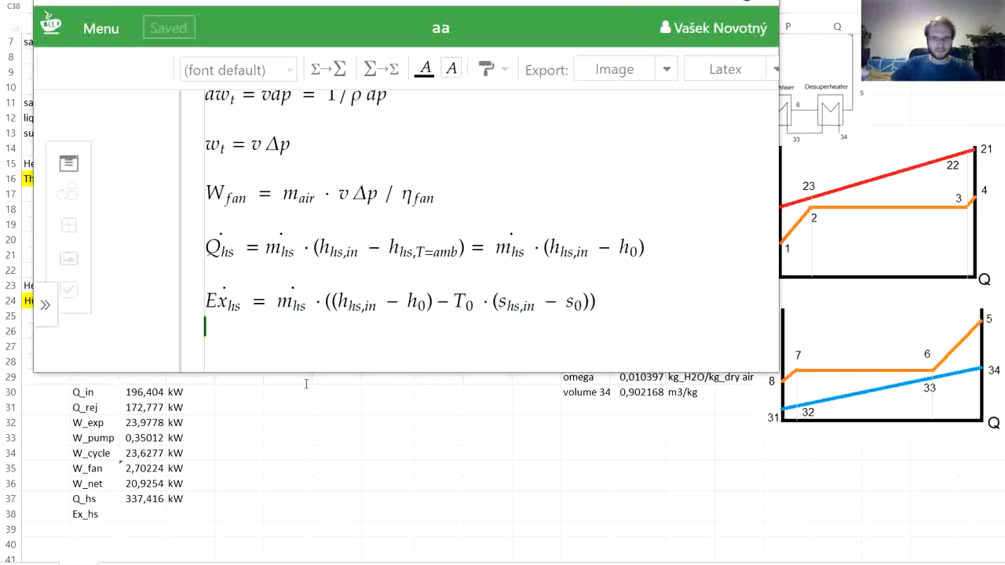
- Switch to Excel and start the Ex_hs formula in C38 with the heat source mass flow from J17 multiplied by a pair of parentheses
left_click(129, 519)
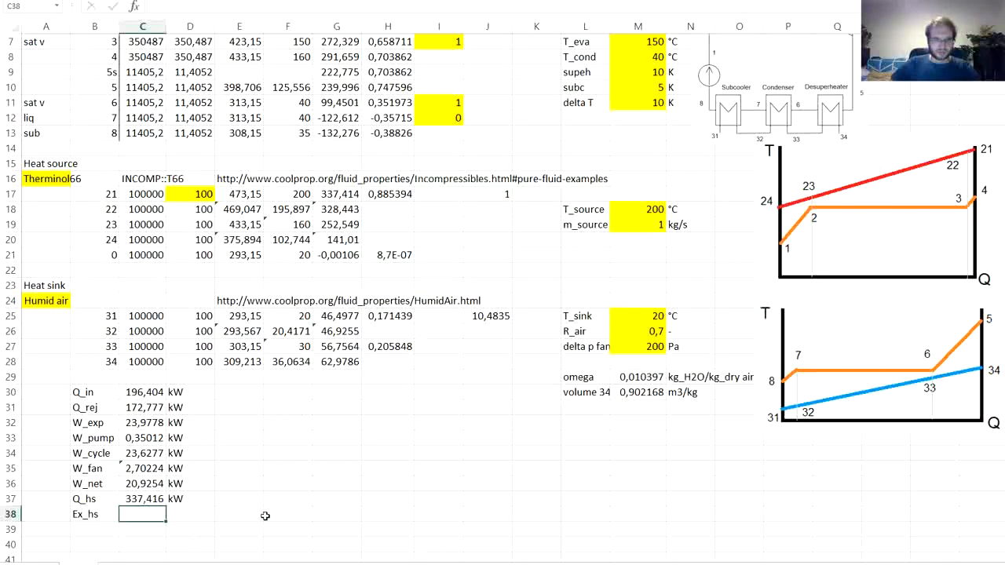
type("=")
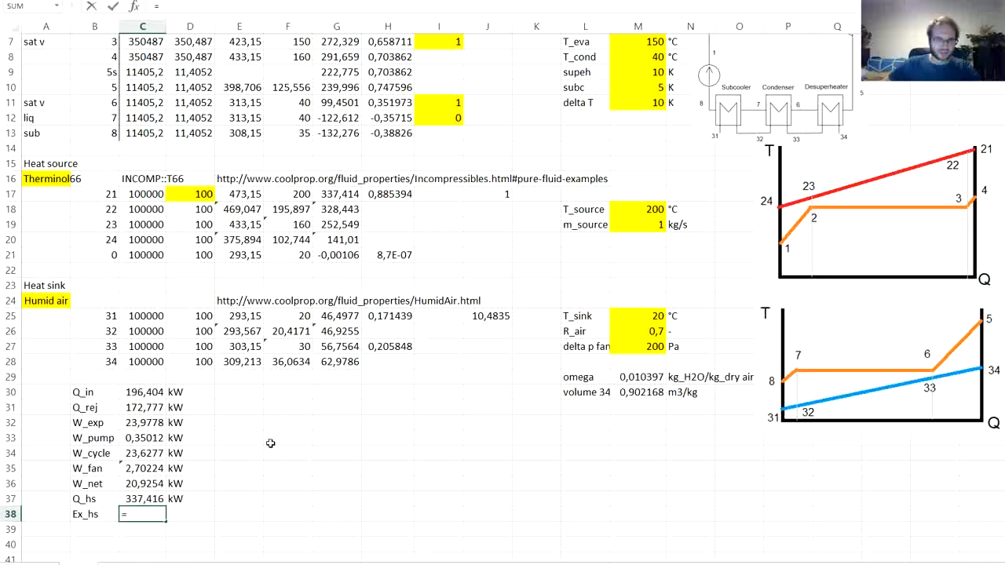
left_click(489, 193)
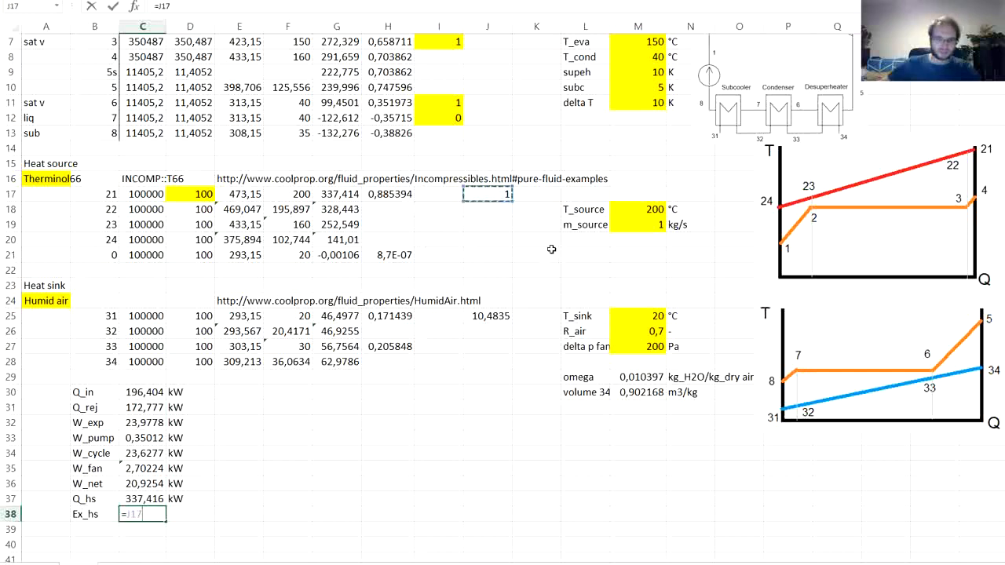
type("*")
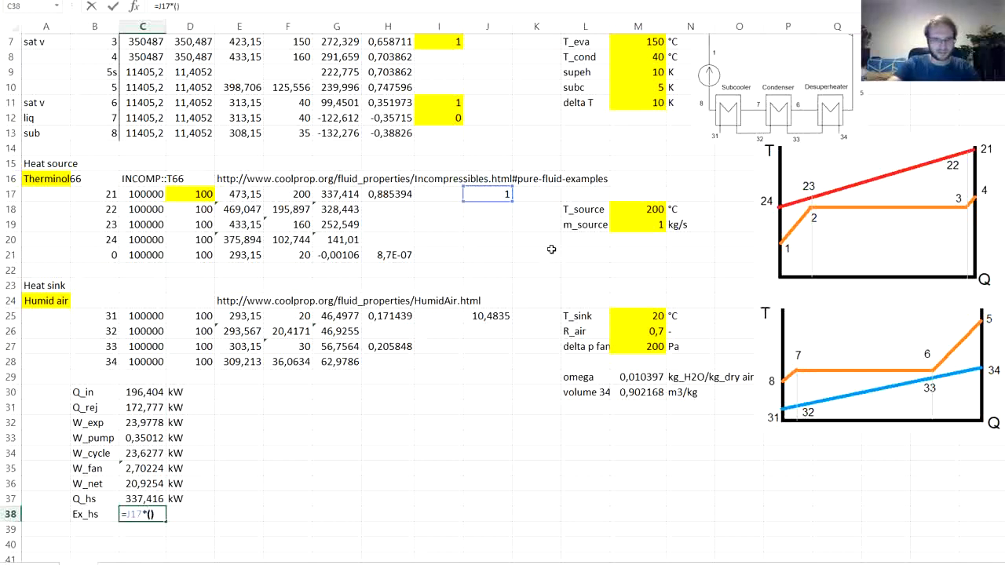
type("()")
key("Return")
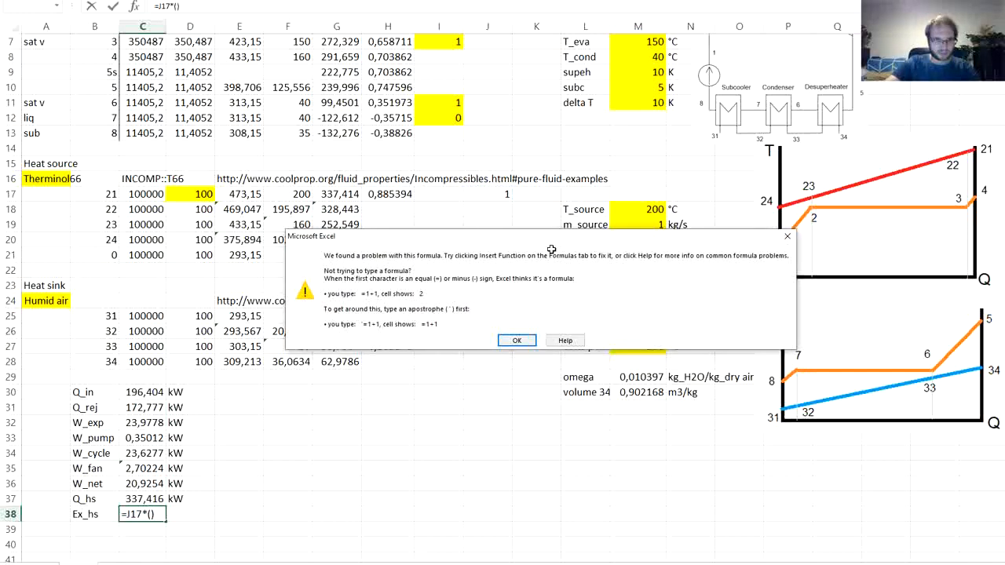
key("Return")
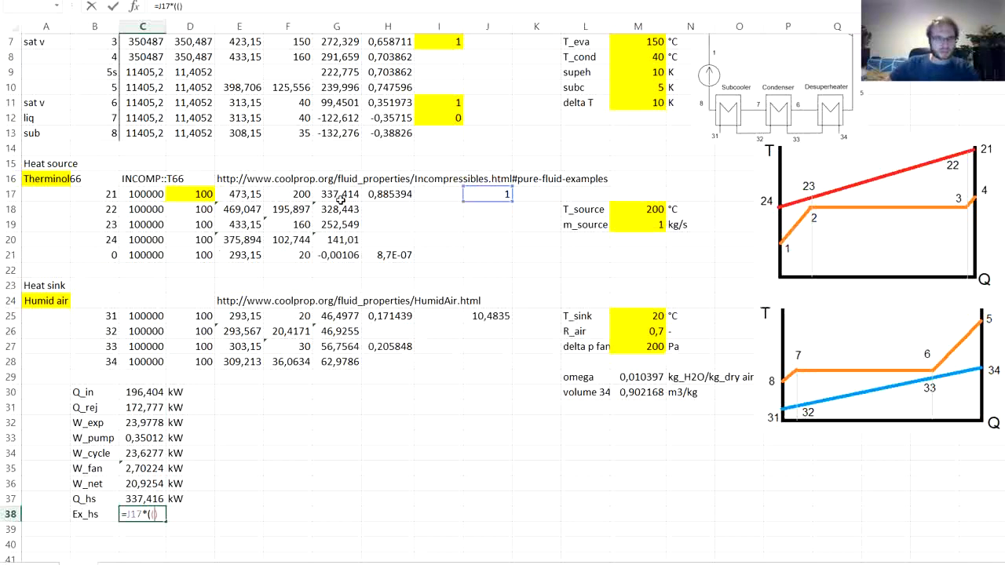
- Inside the parentheses of the C38 formula, enter the enthalpy difference (G17-G21) followed by a minus sign
type("(")
left_click(340, 196)
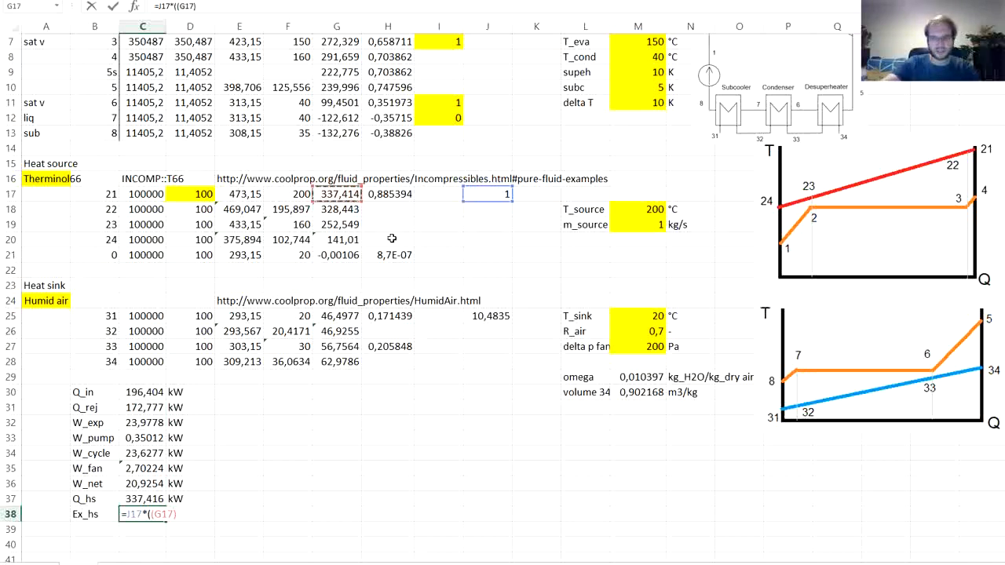
type("-")
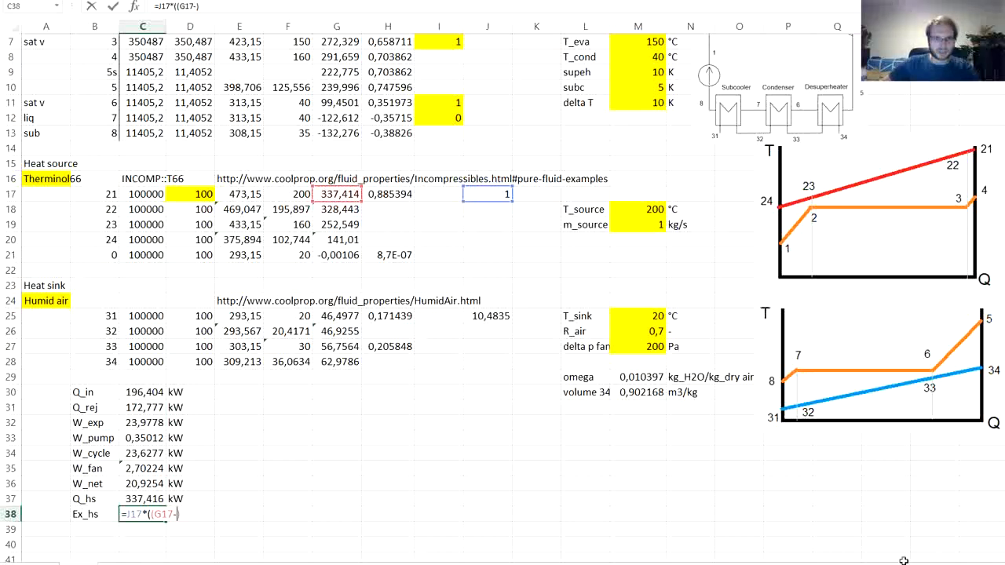
left_click(343, 255)
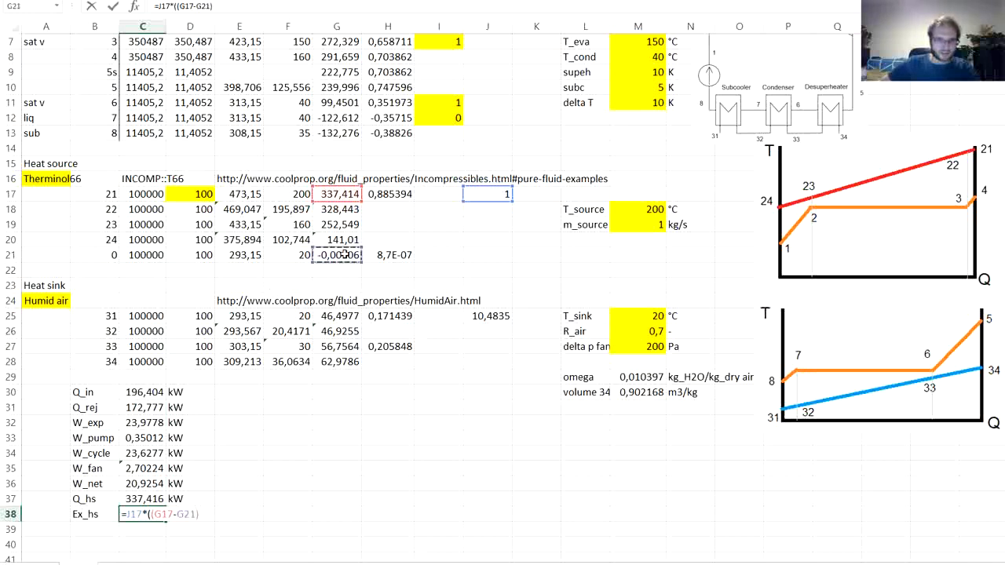
type(")-")
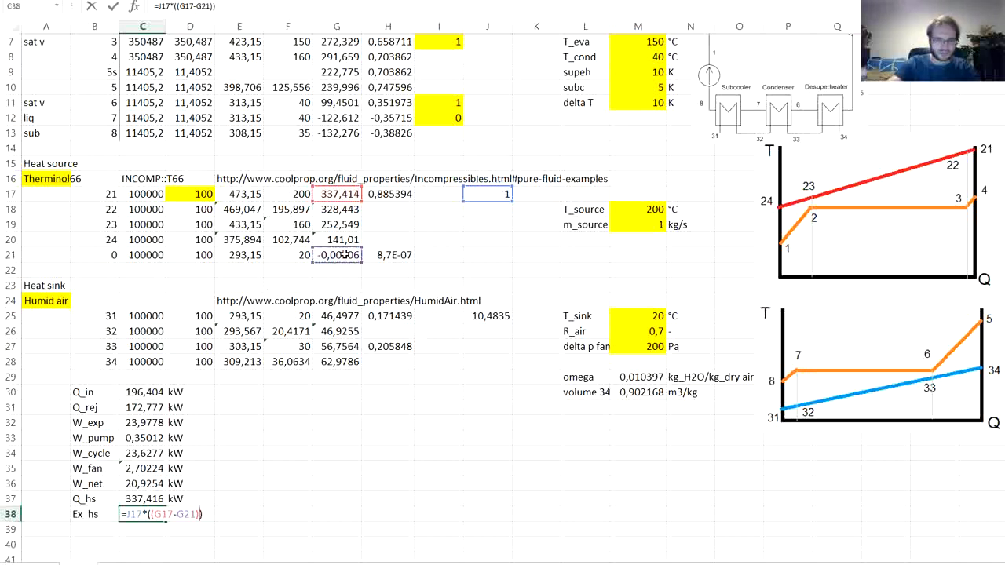
type("T")
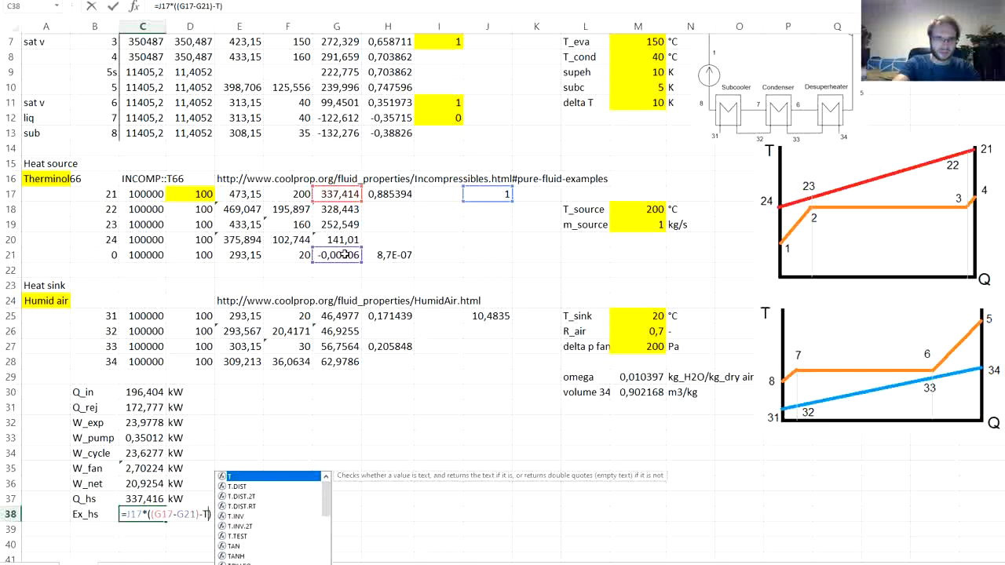
- Complete the Ex_hs formula in C38 by subtracting E21*(H17-H21), the reference temperature multiplied by the entropy difference
key("BackSpace")
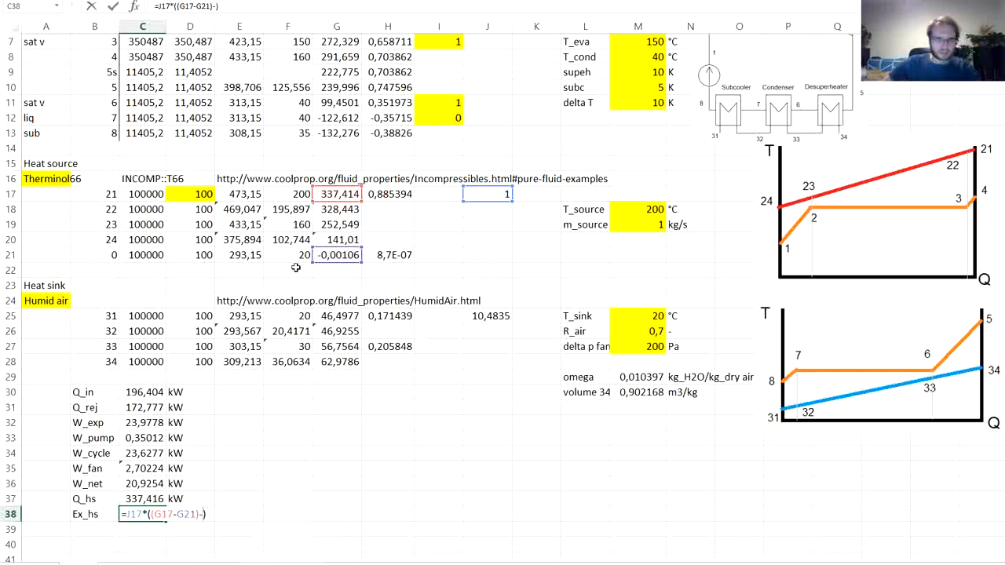
left_click(248, 256)
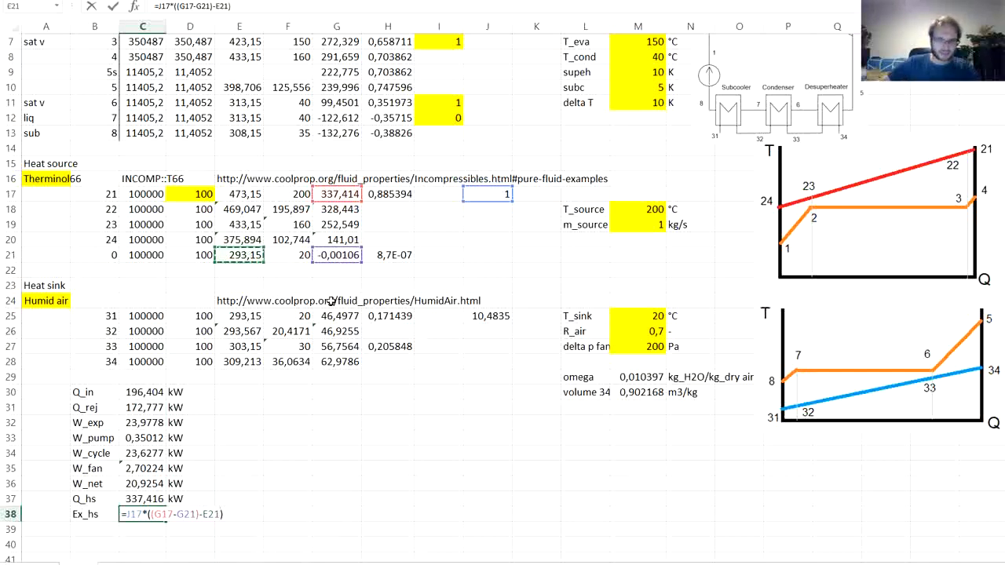
type("*(")
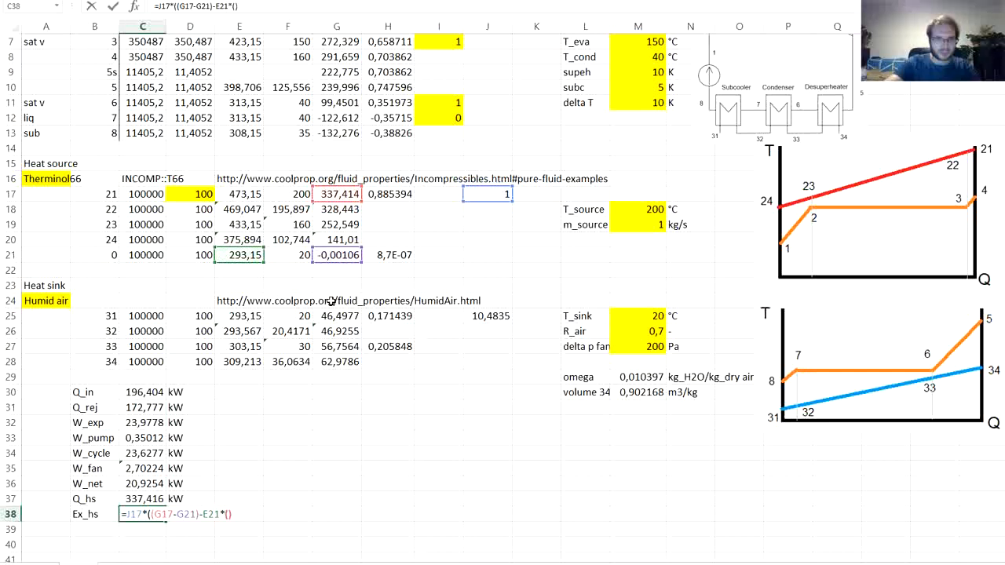
left_click(392, 195)
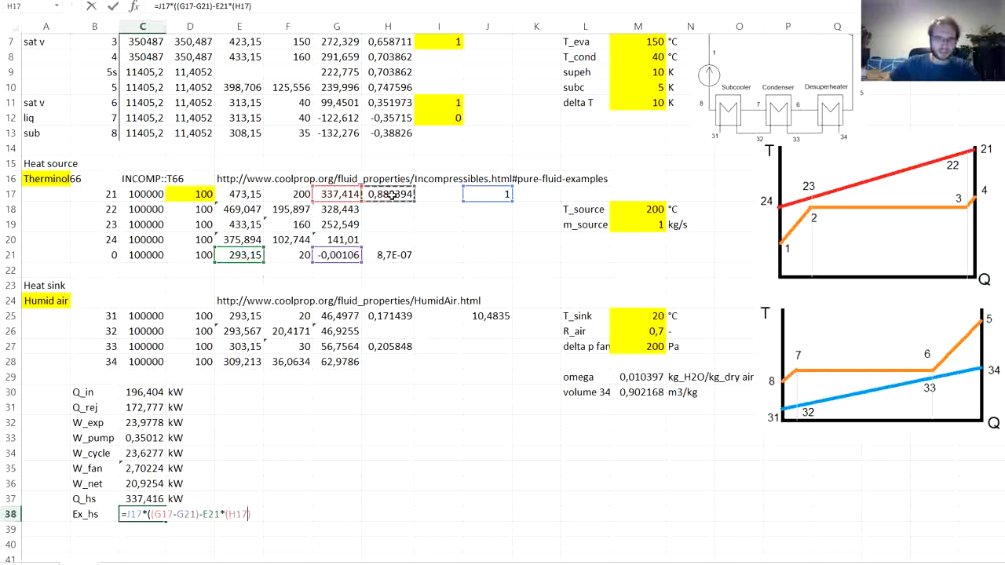
type("-")
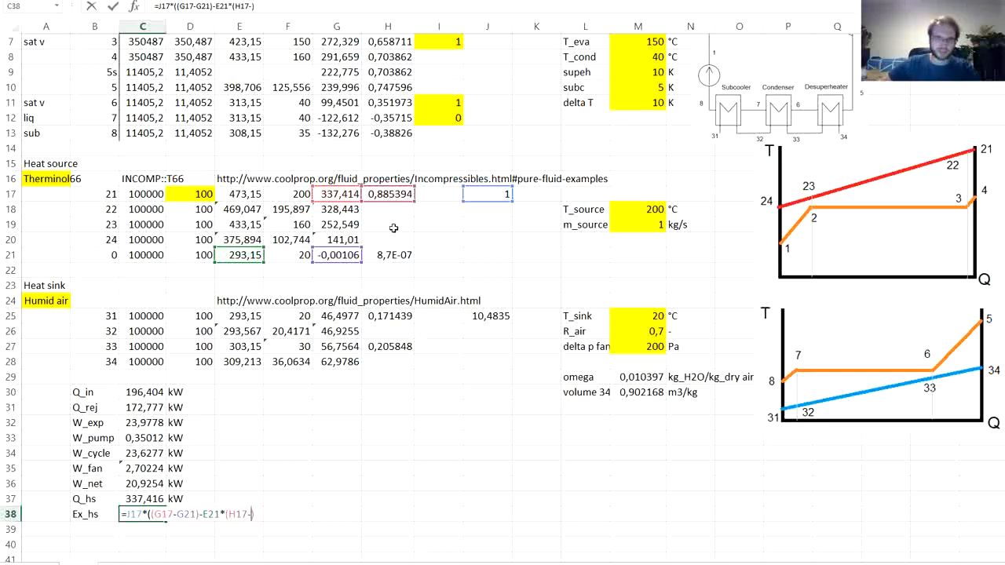
left_click(394, 254)
type("))")
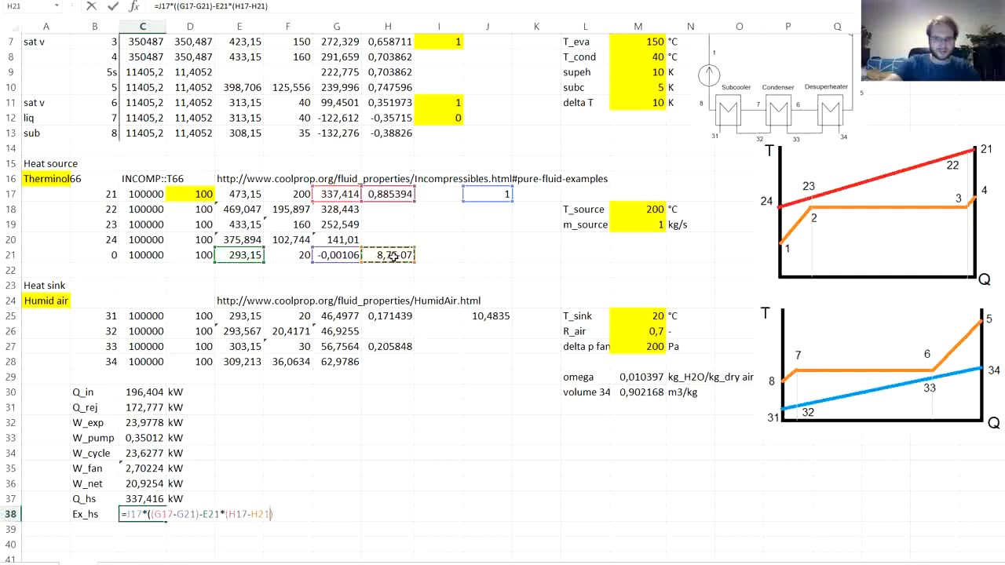
key("Return")
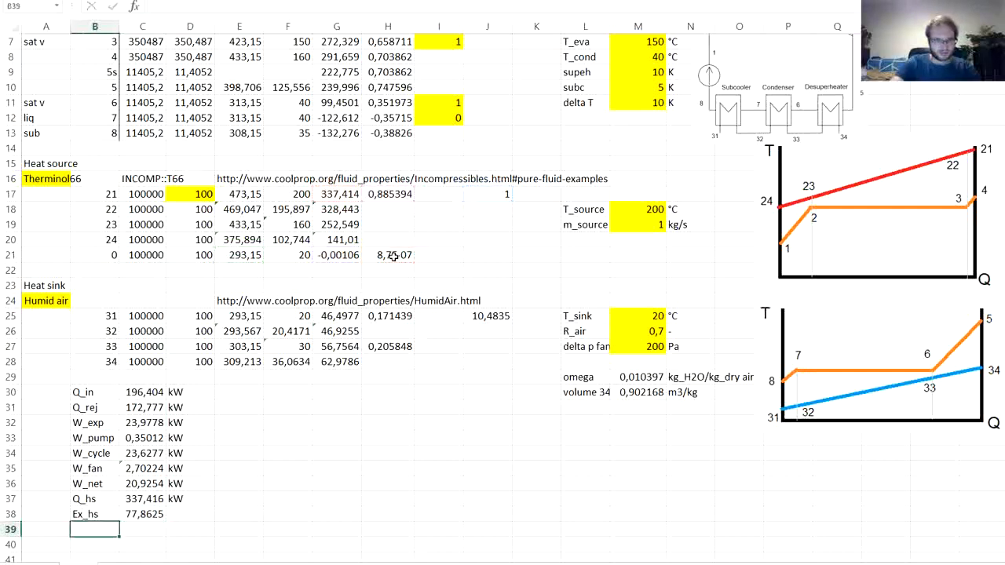
- Enter the unit kW for Ex_hs in D38
key("Up")
key("Right")
key("Right")
type("kW")
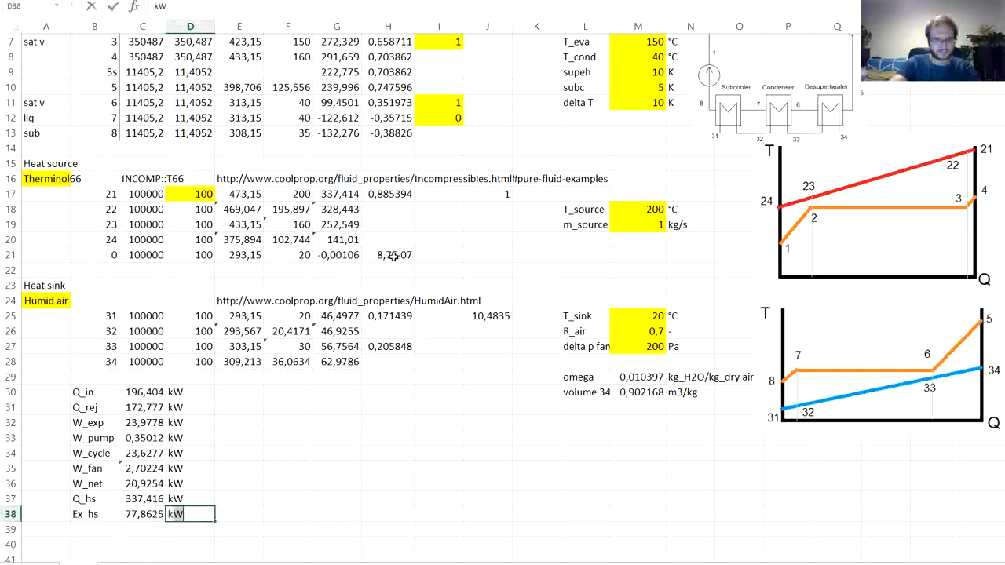
key("Return")
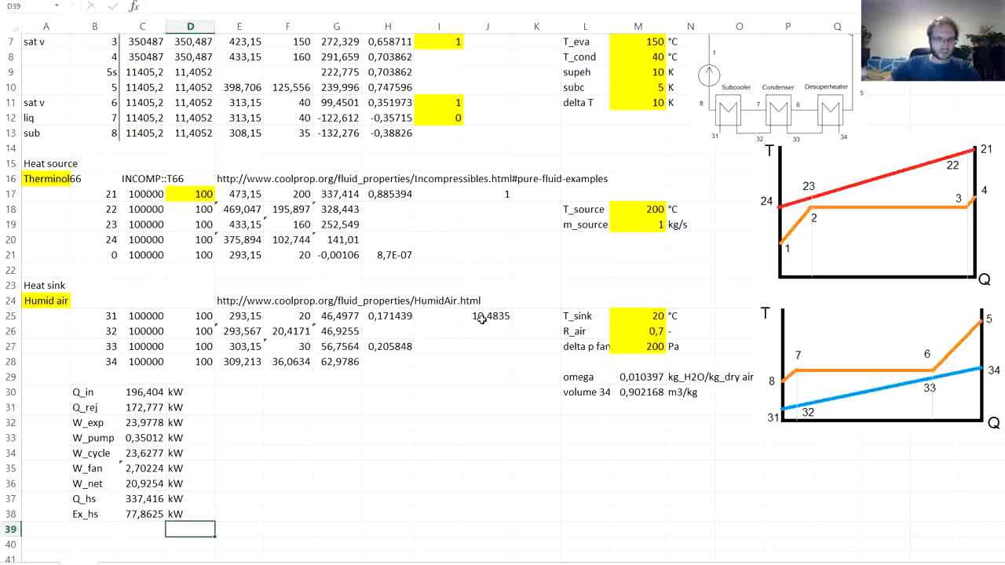
- Enter the label eta_c in B39, below Ex_hs
left_click(142, 499)
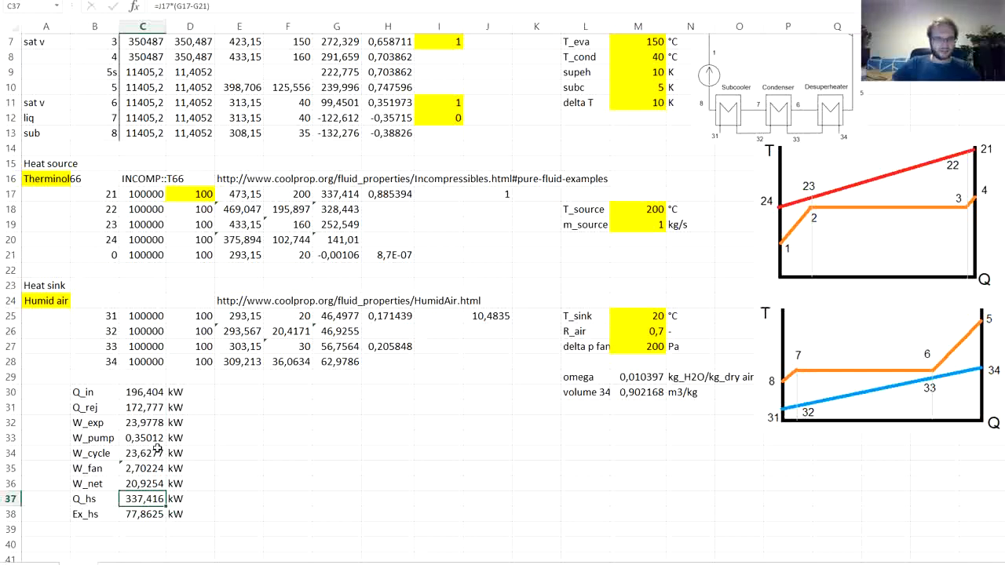
scroll(158, 448, "down", 2)
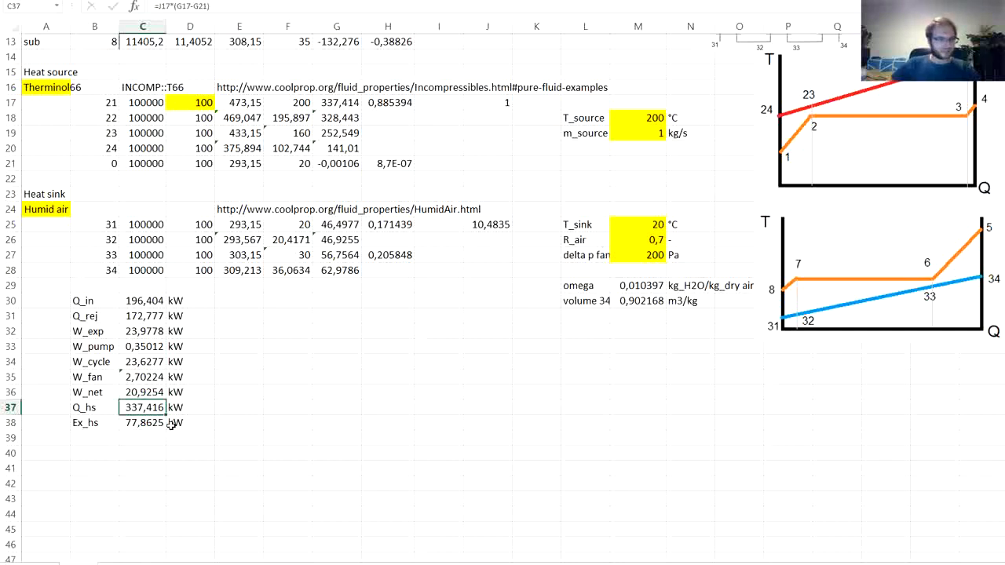
left_click(98, 440)
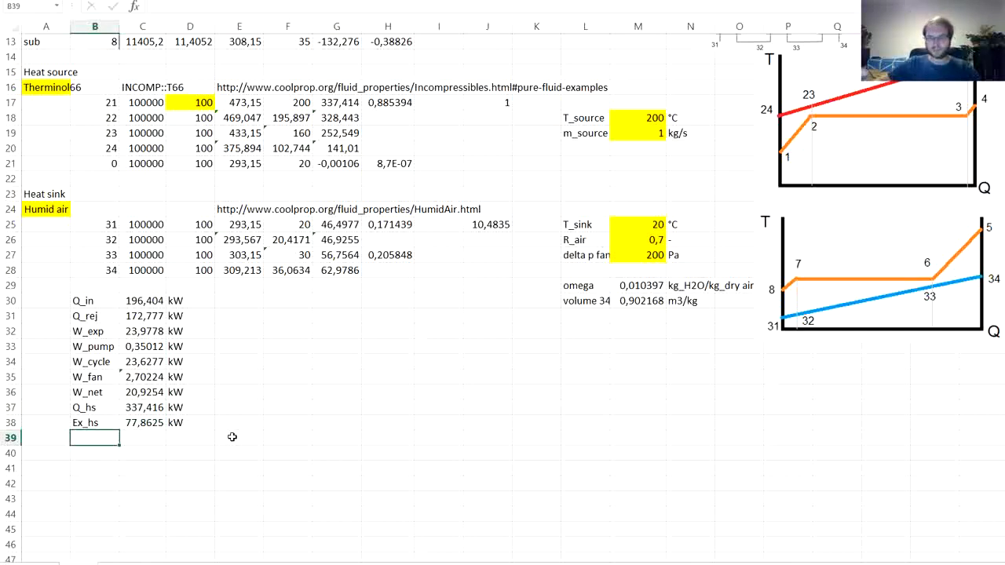
type("eta")
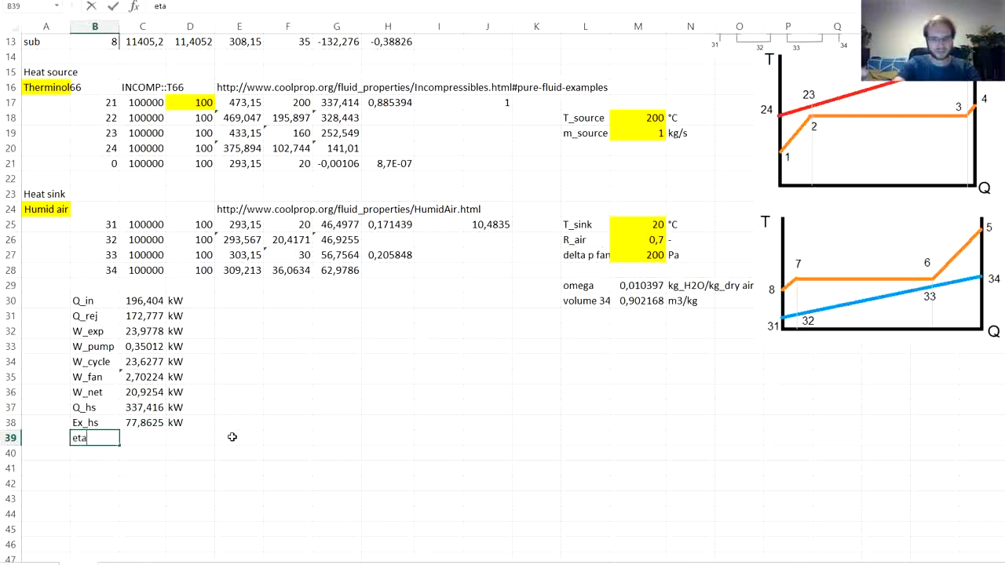
type("_c")
key("Tab")
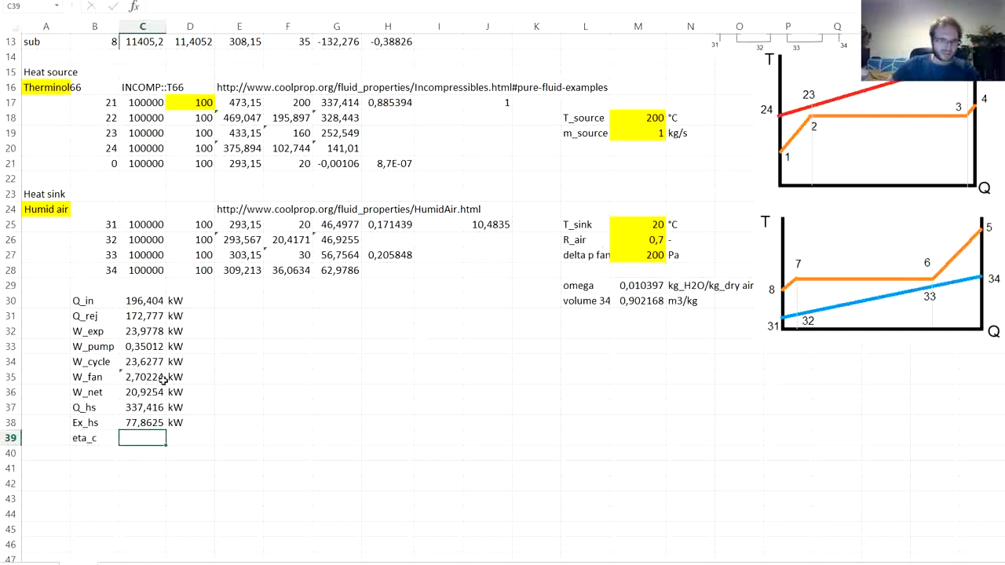
- Calculate the cycle efficiency in C39 by dividing W_cycle by Q_in with =C34/C30
type("=")
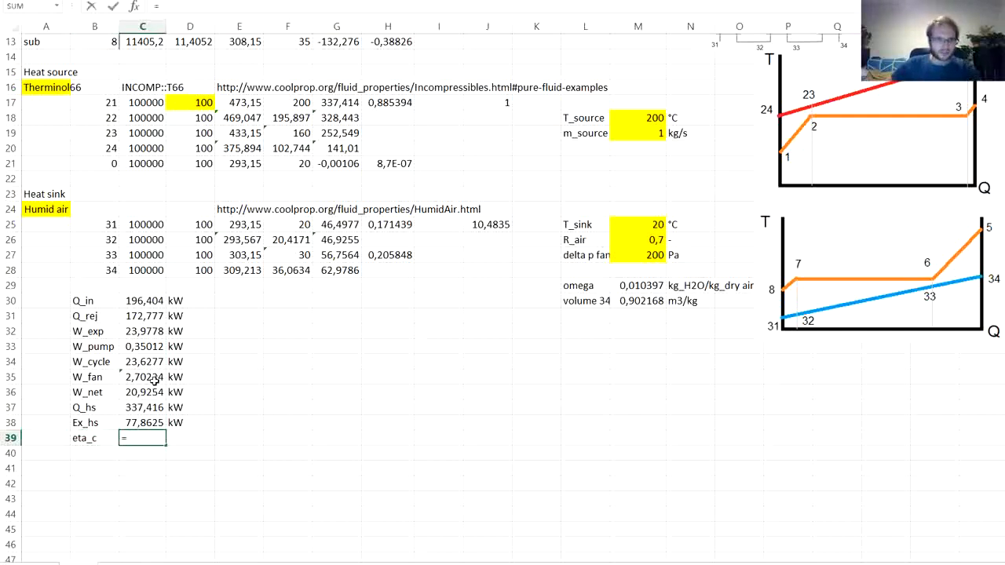
left_click(145, 365)
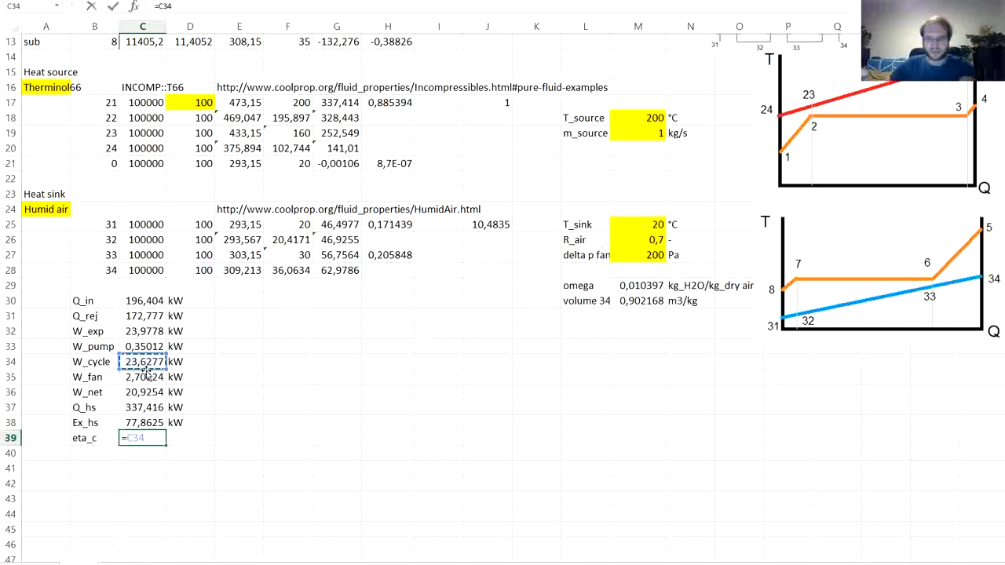
type("/")
left_click(137, 300)
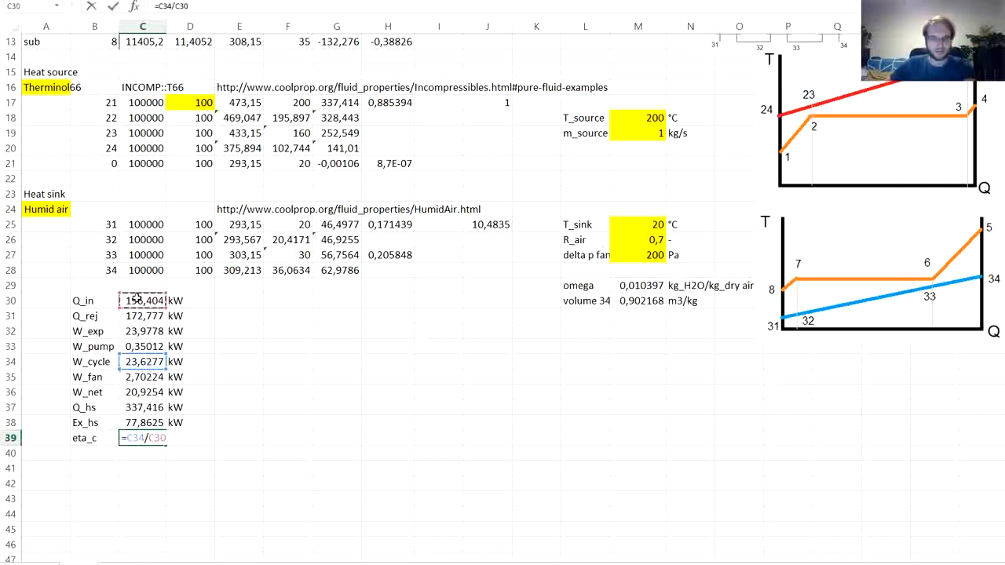
key("Return")
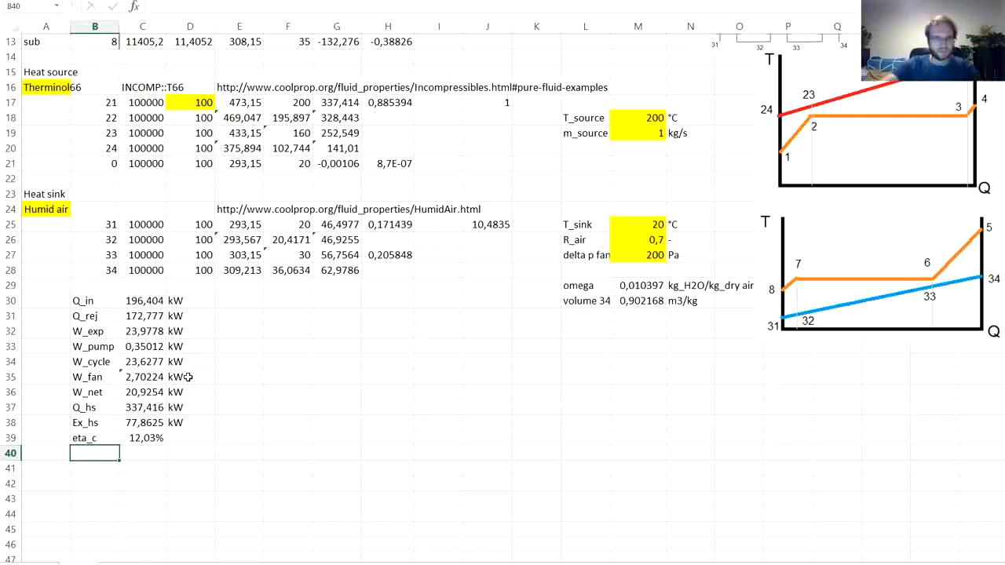
- Enter the label eta_net in B40, below eta_c
type("eta")
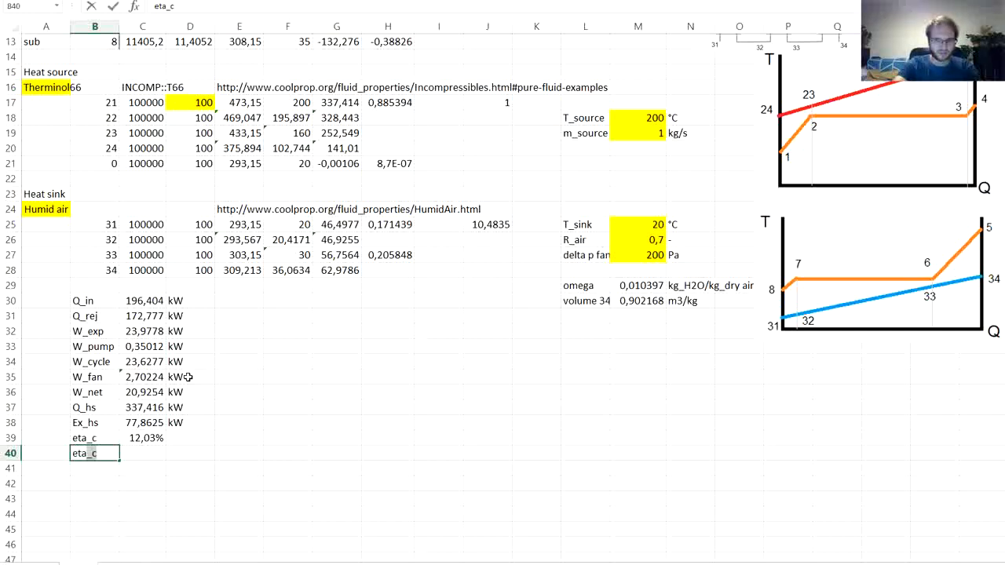
type("_net")
key("Tab")
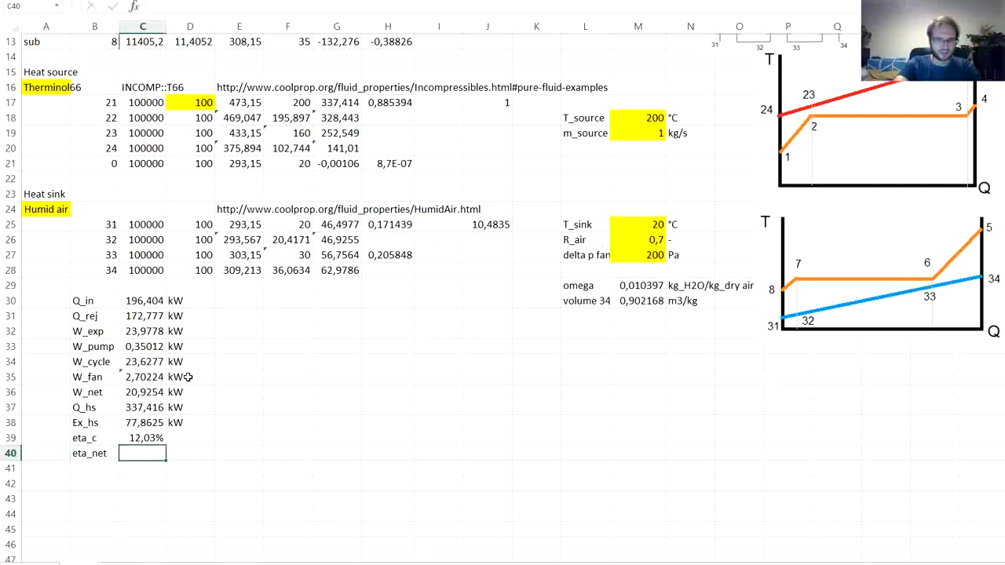
- Calculate the net efficiency in C40 by dividing W_net by Q_in with =C36/C30
type("=")
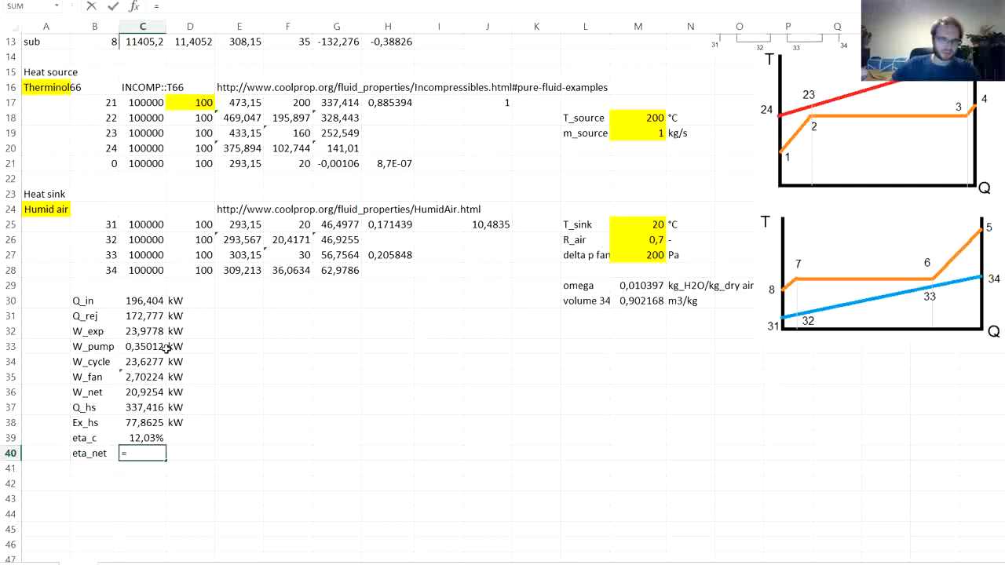
left_click(145, 391)
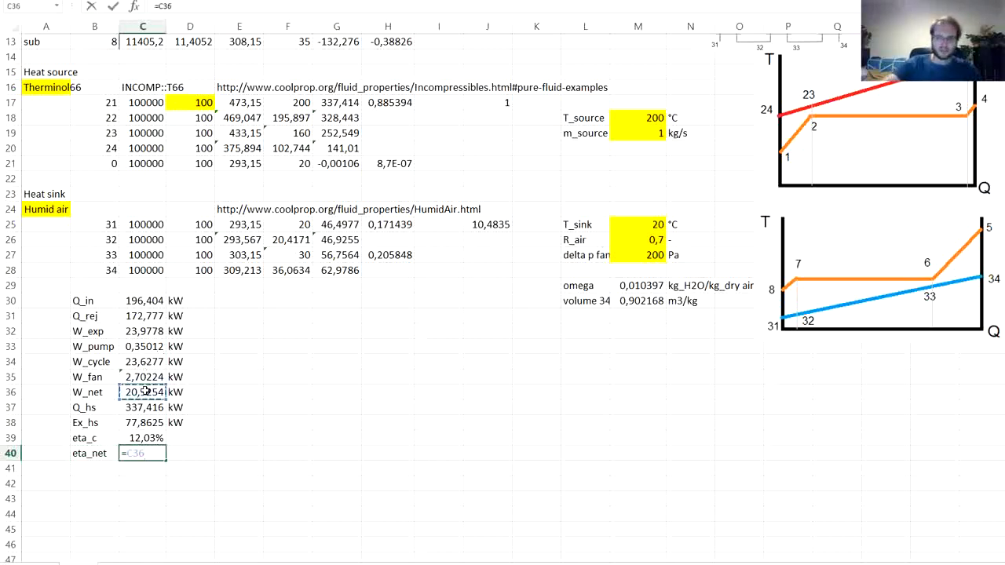
type("/")
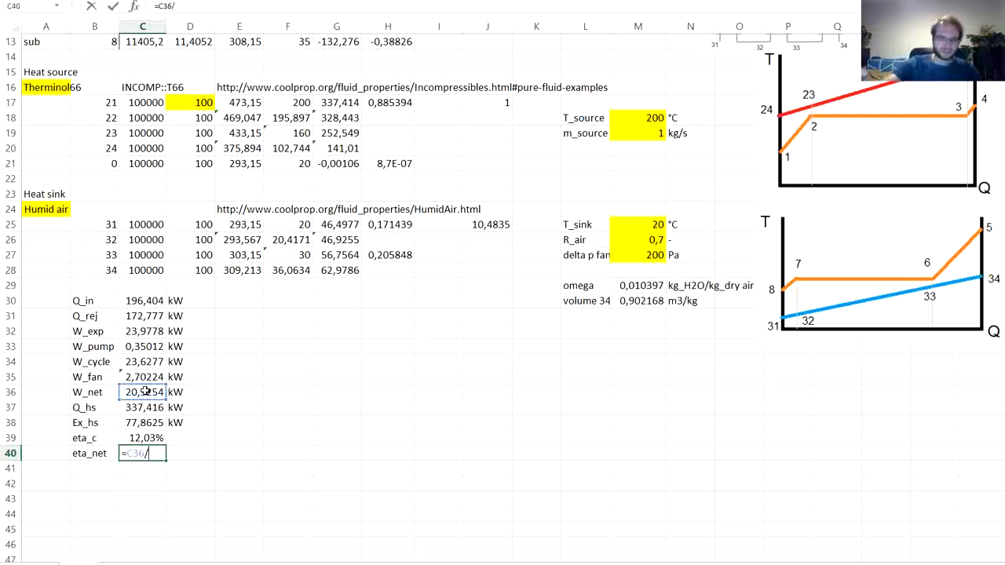
left_click(144, 299)
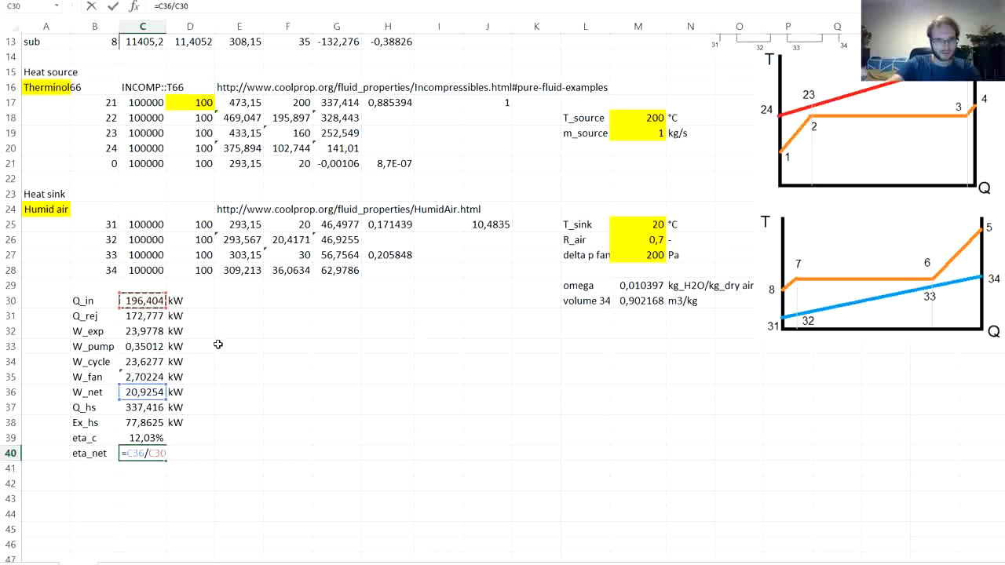
key("Return")
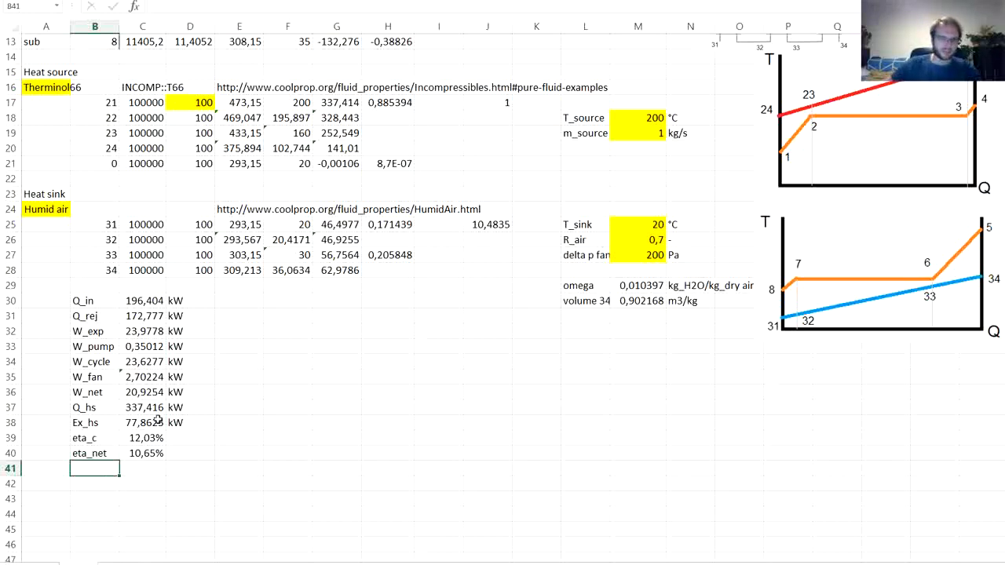
- Enter the label eta_util in B41, below eta_net
left_click(153, 408)
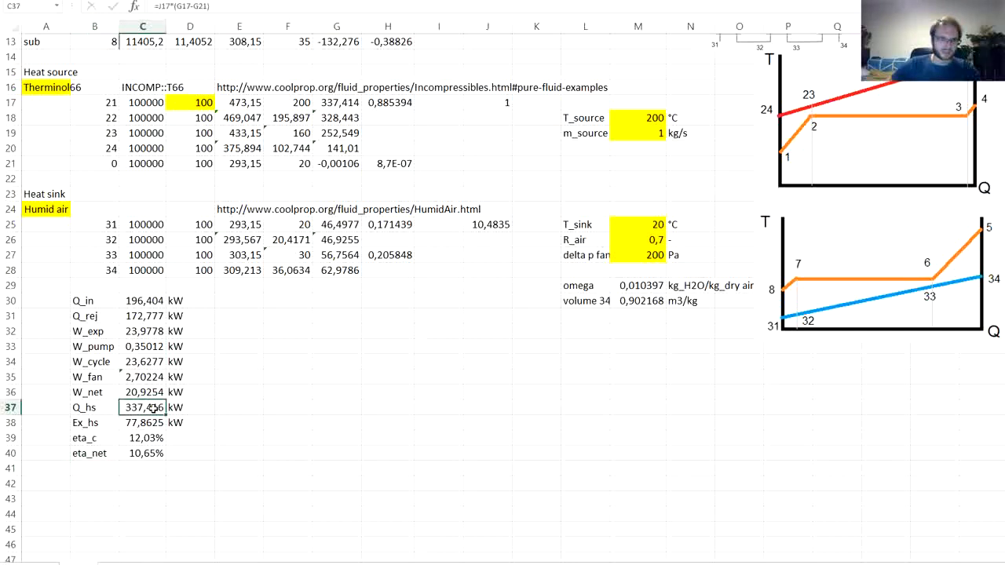
left_click(98, 472)
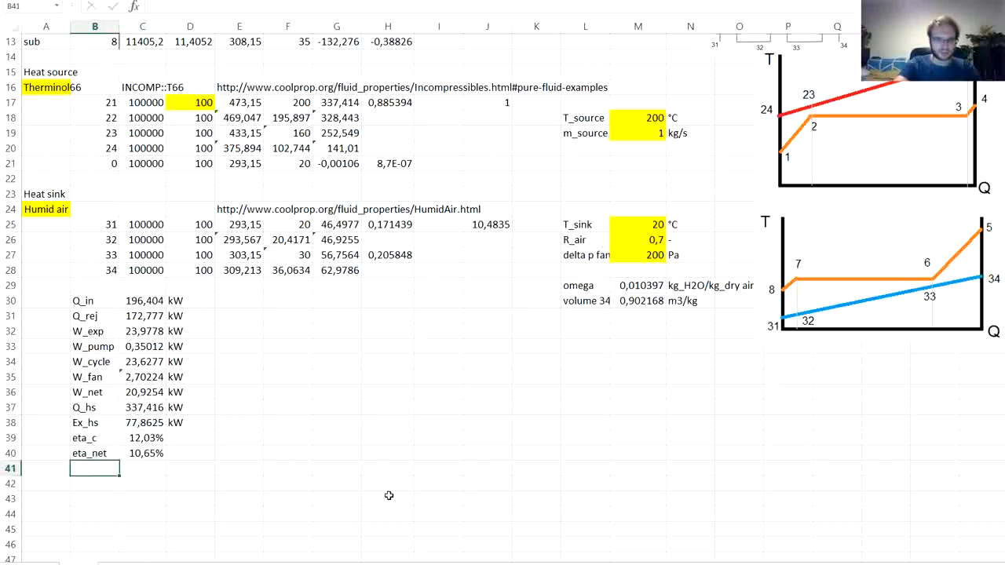
type("eta_")
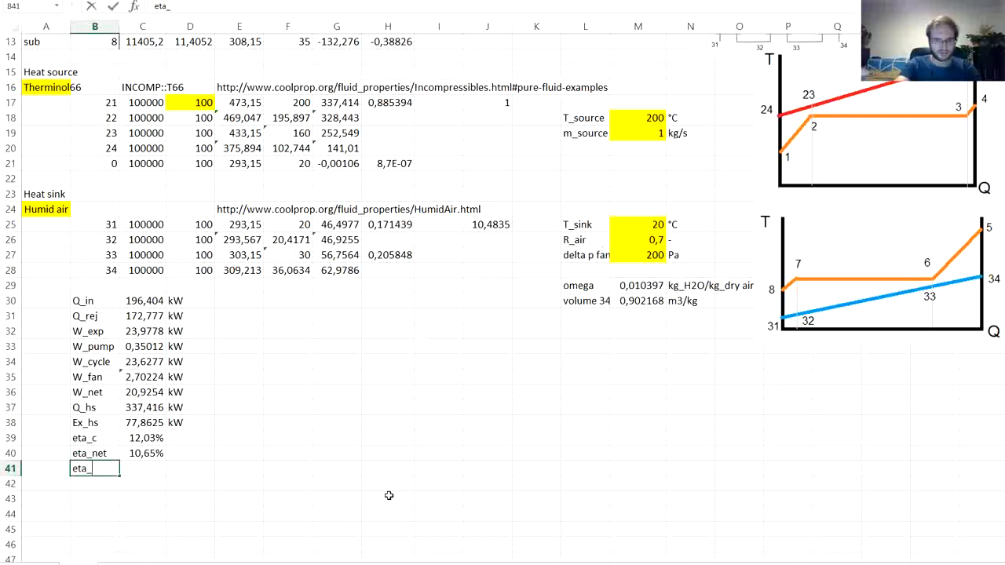
type("util")
key("Tab")
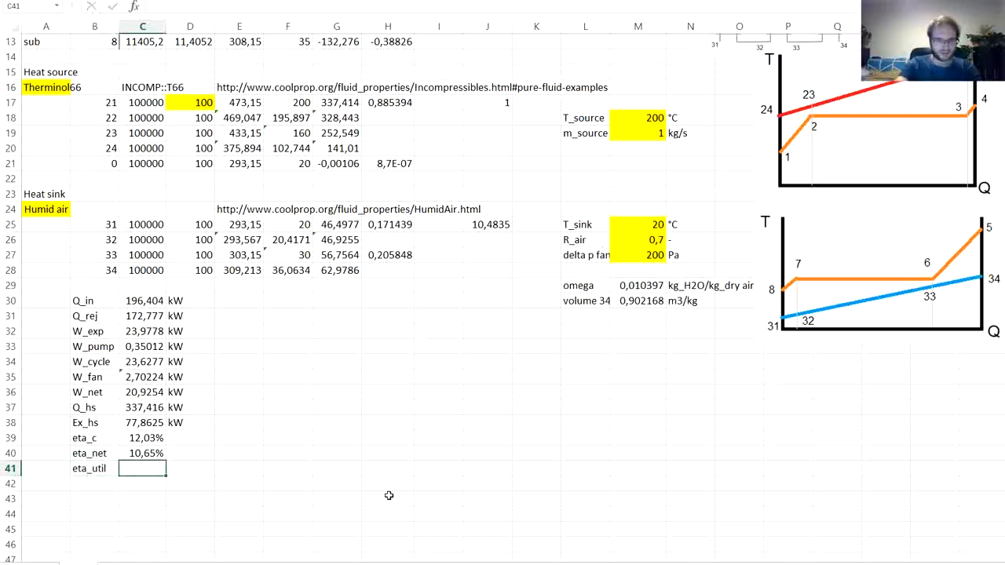
- Extend the label in B41 with the suffix _c so that it reads eta_util_c
type("=")
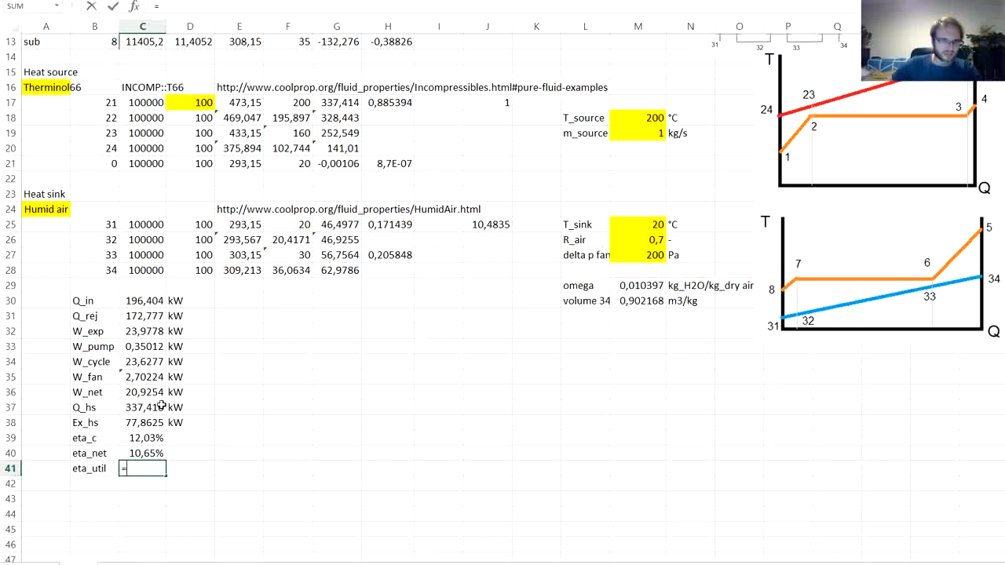
key("Escape")
left_click(101, 469)
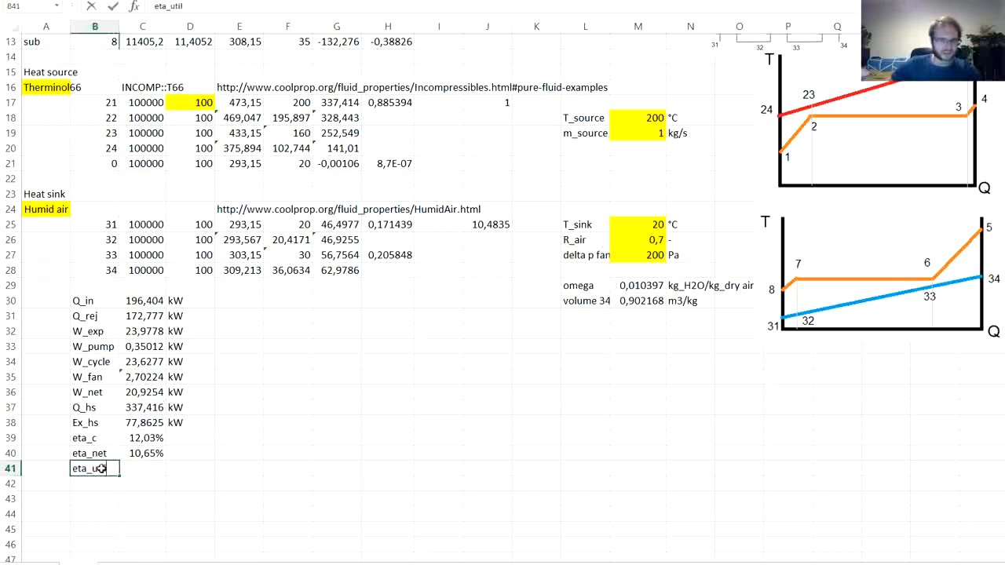
type("_c")
key("Return")
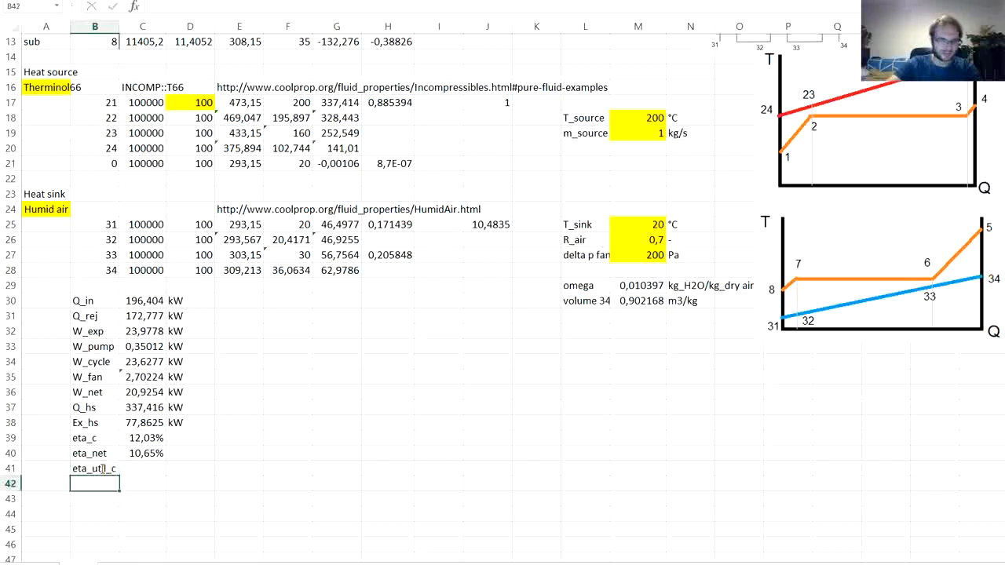
- Calculate the cycle utilization efficiency in C41 by dividing W_cycle by Q_hs with =C34/C37
key("Up")
key("Right")
type("=")
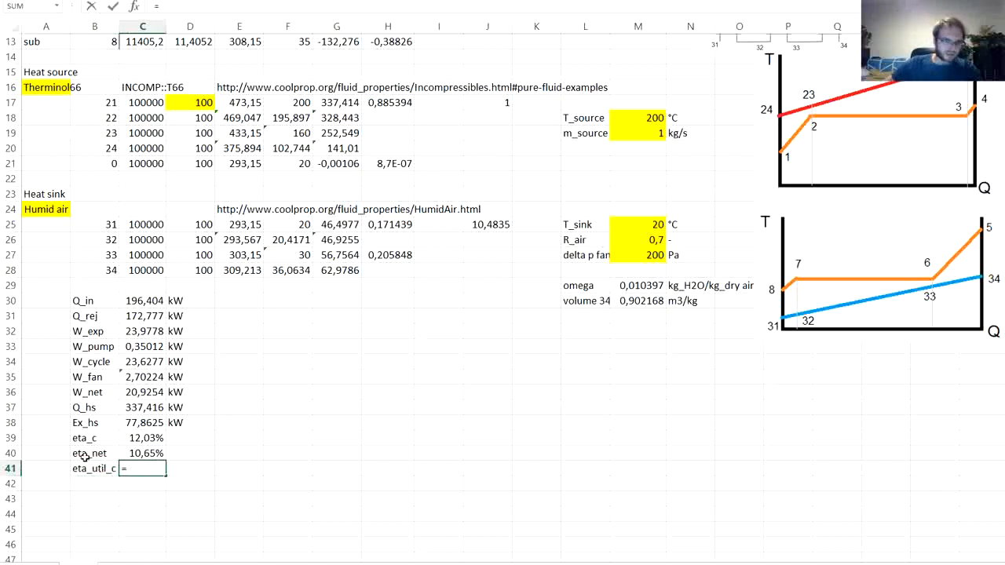
left_click(148, 362)
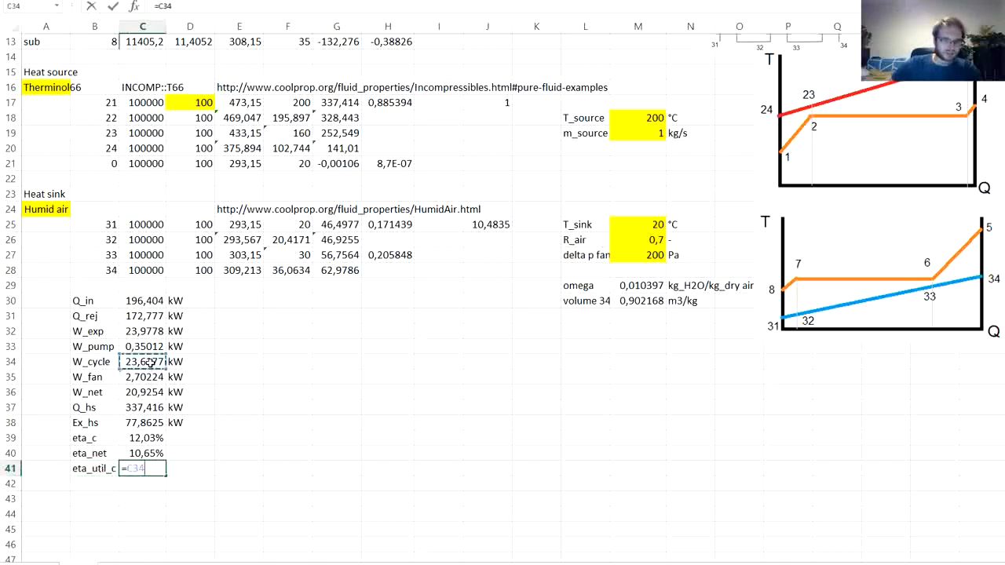
type("/")
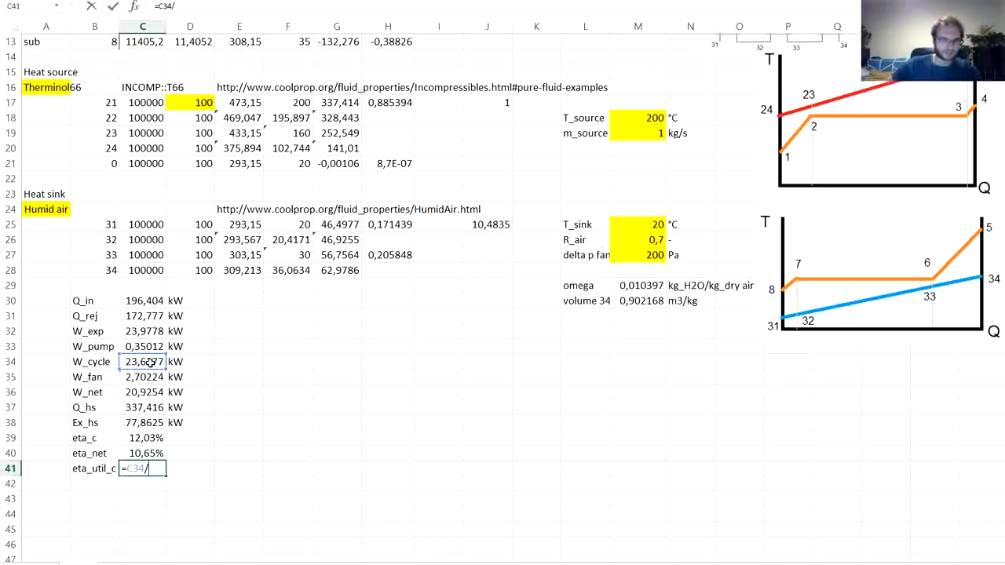
left_click(149, 408)
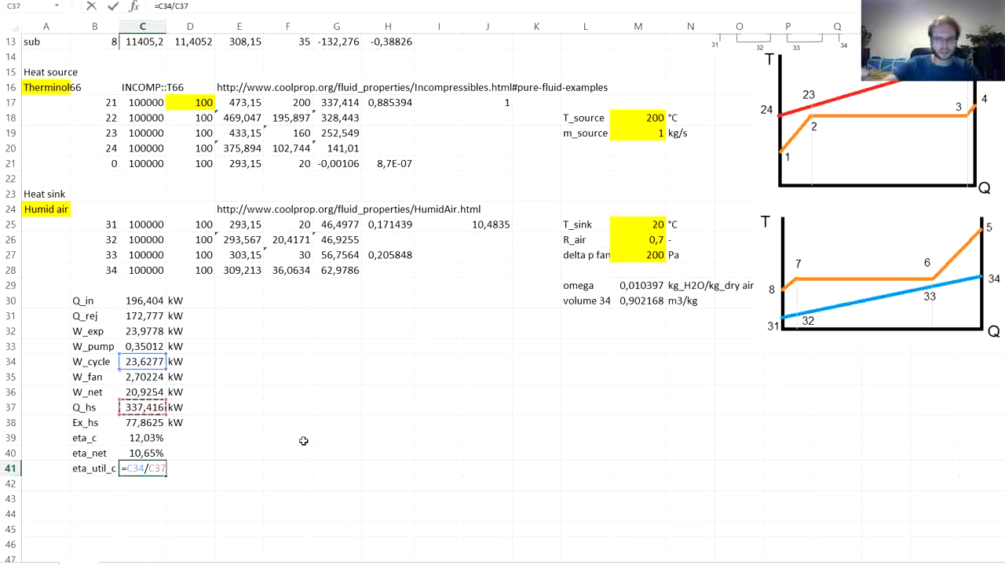
key("Return")
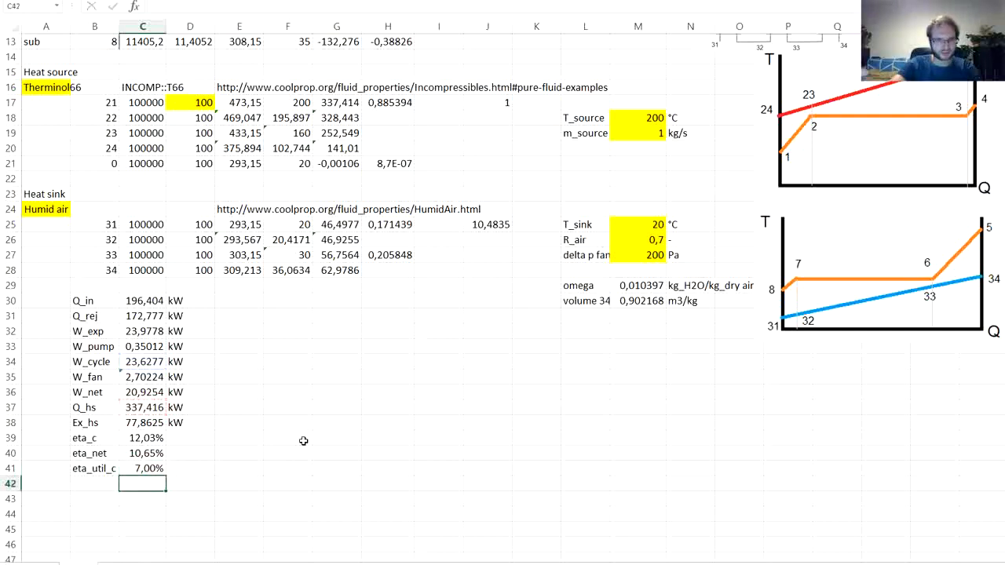
key("Up")
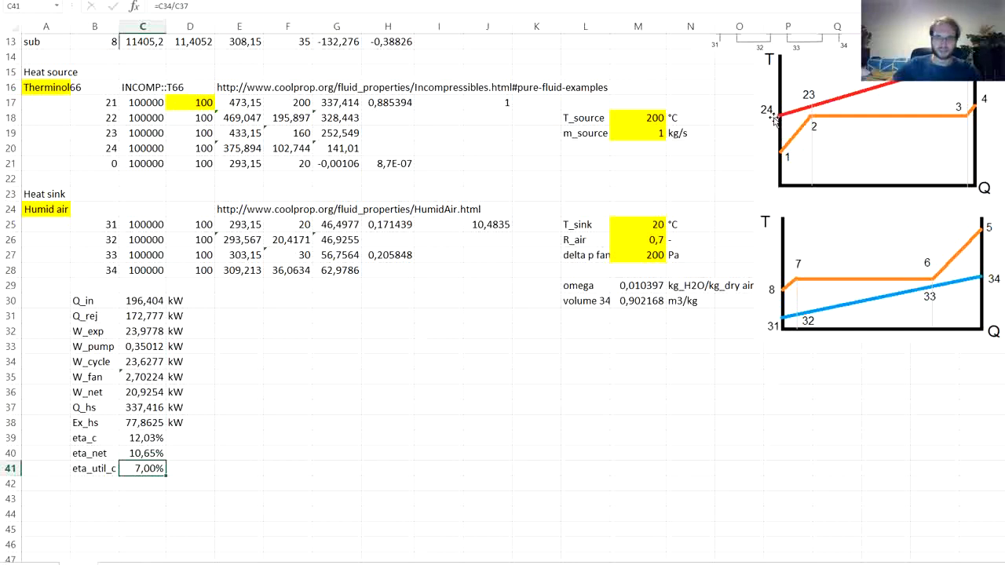
- Enter the label eta_util_net in B42, below eta_util_c
left_click(100, 487)
type("et")
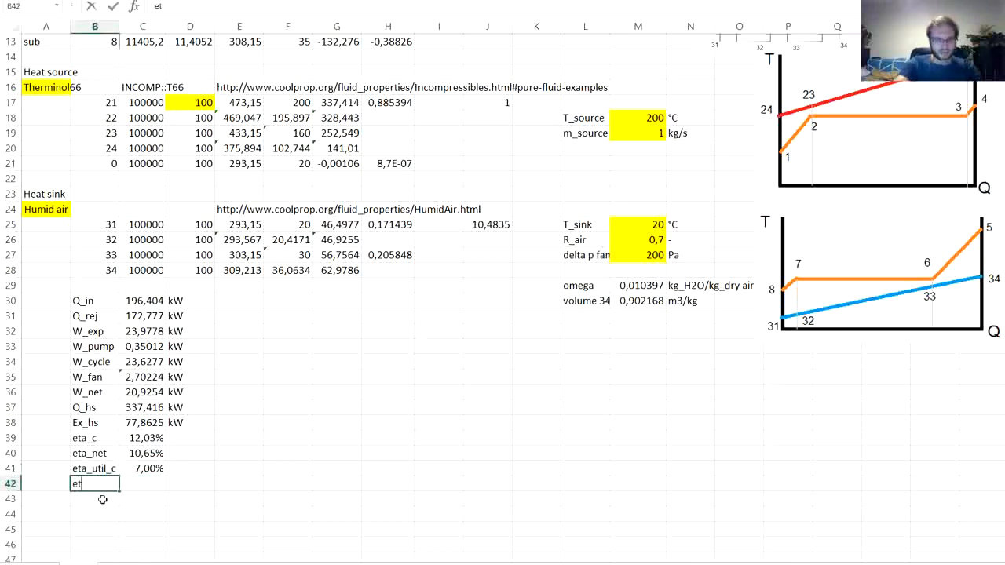
type("a_util_")
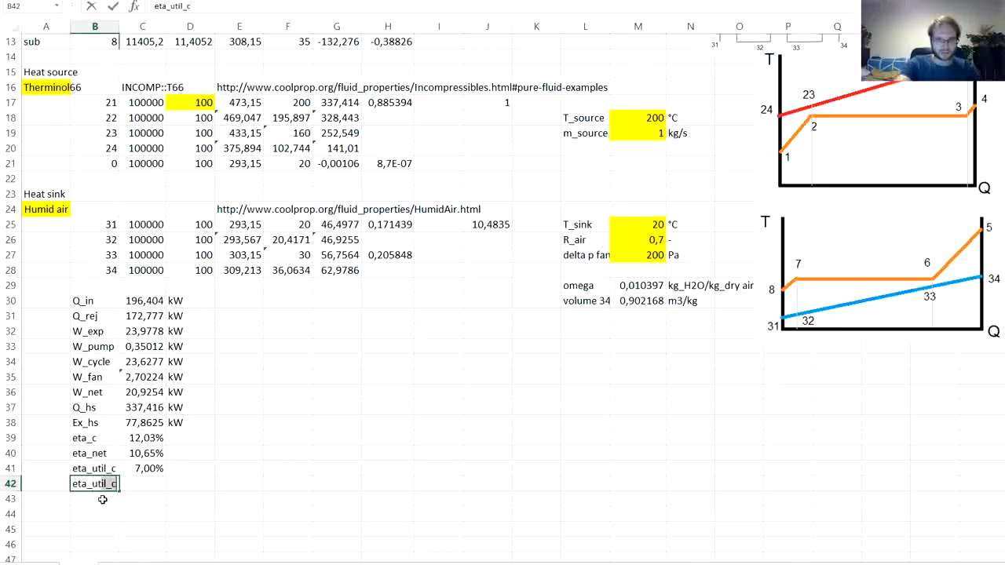
type("c")
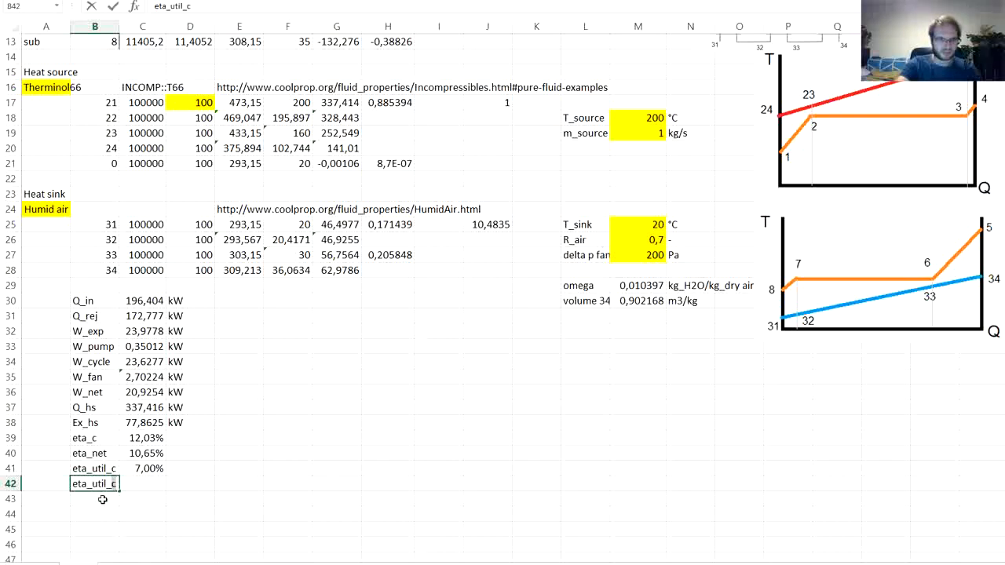
key("BackSpace")
type("net")
key("Tab")
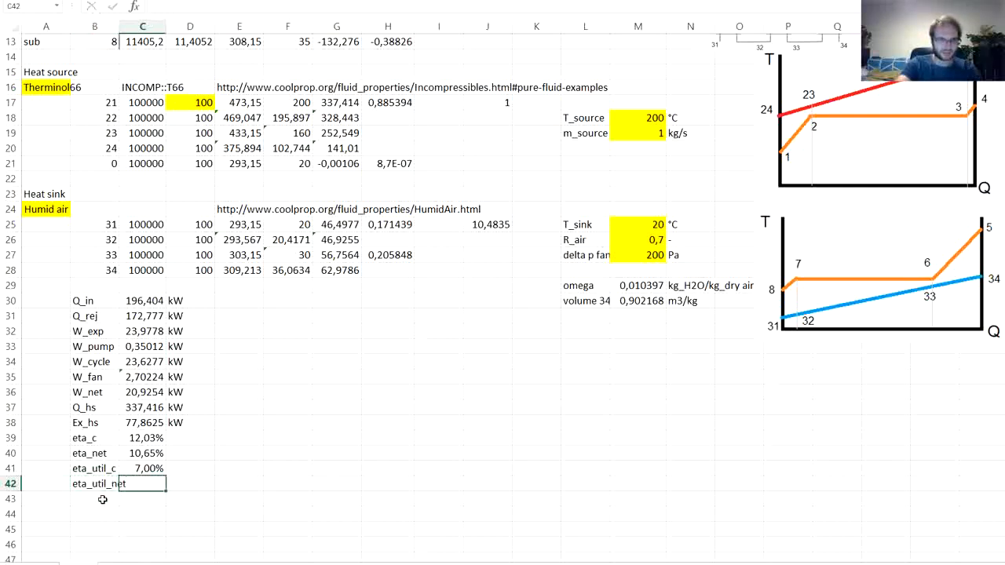
- Calculate the net utilization efficiency in C42 by dividing W_net by Q_hs with =C36/C37
type("=")
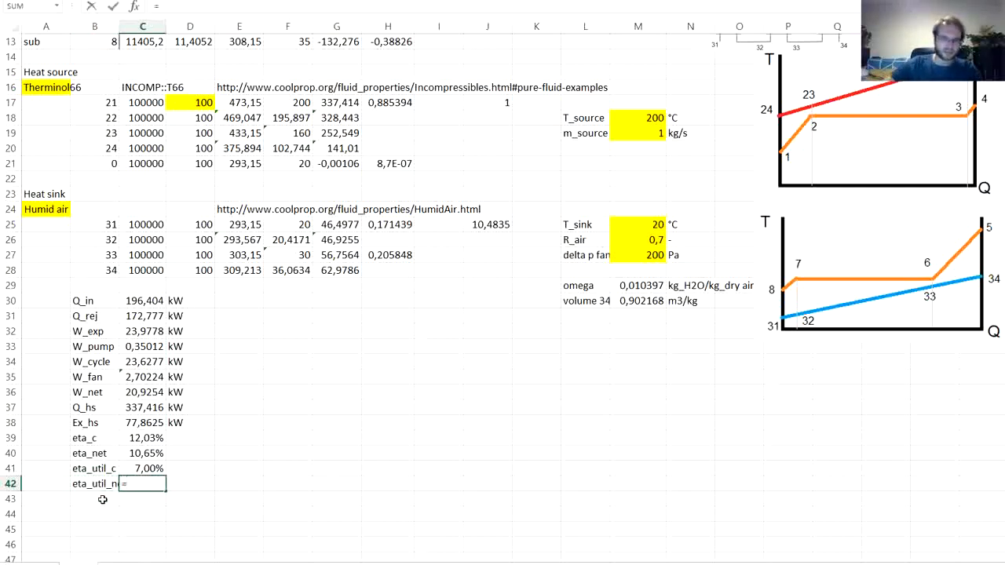
left_click(138, 393)
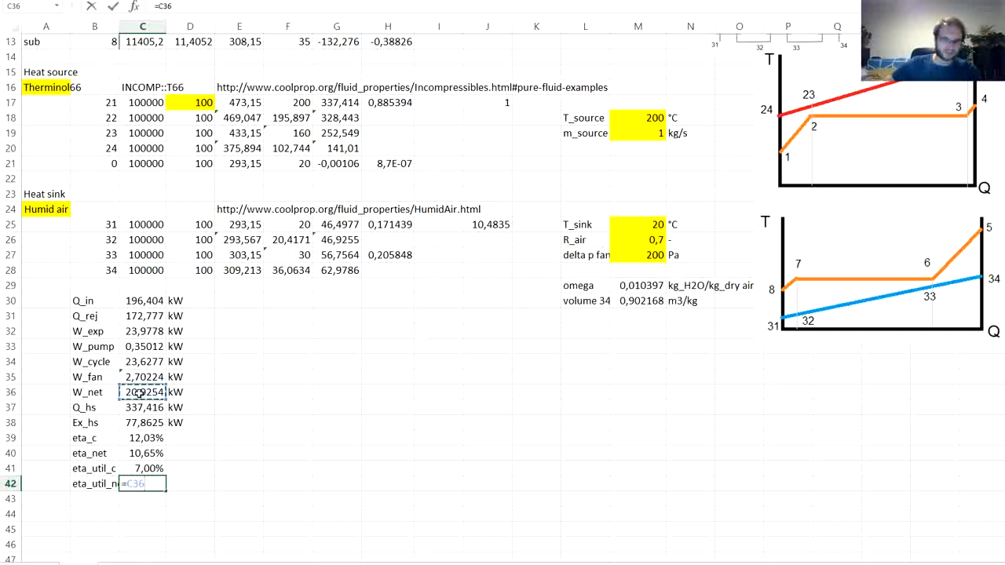
type("/")
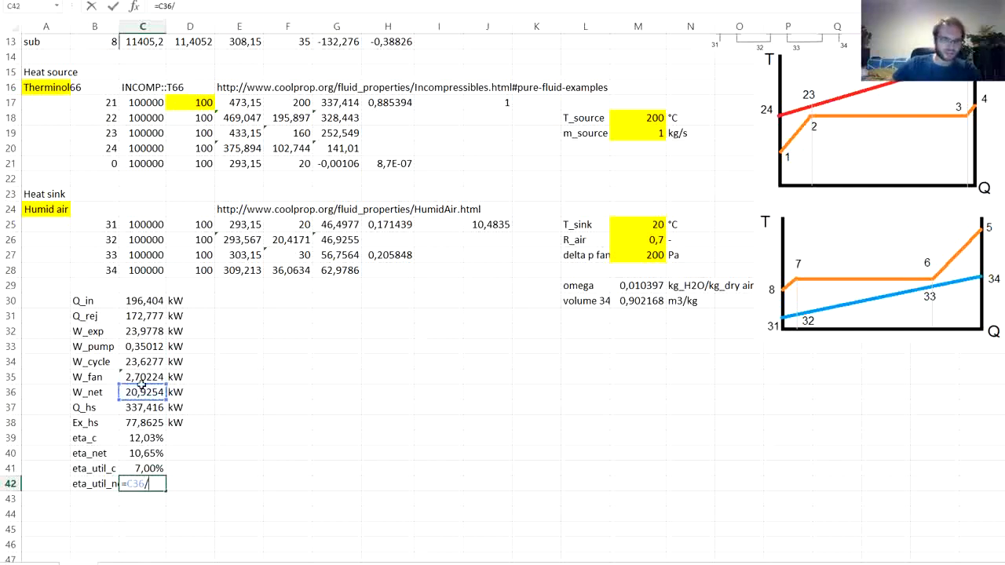
left_click(144, 409)
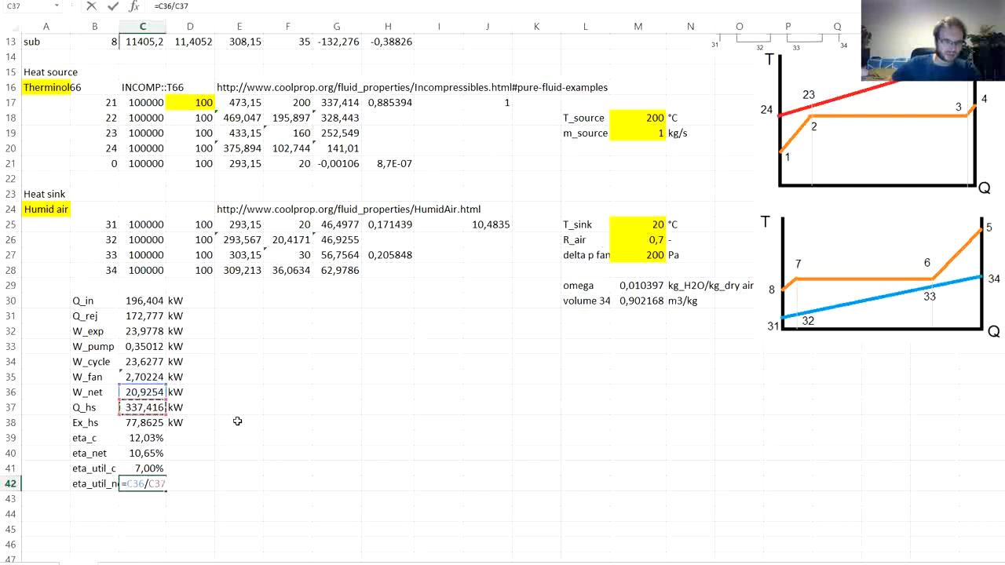
key("Return")
key("Up")
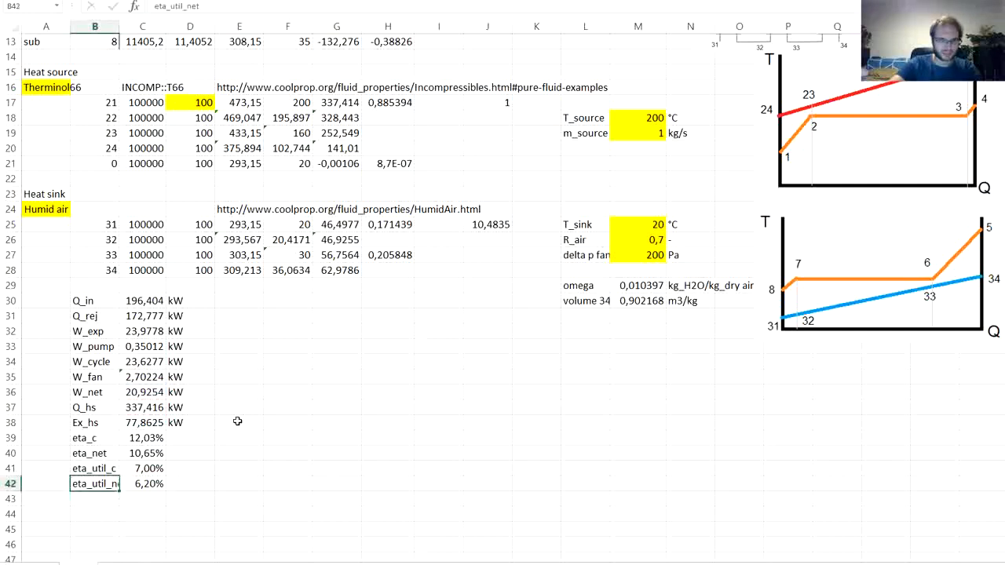
- Auto-fit the width of column B to its labels and enter the label eta_ex_c in B43
key("Down")
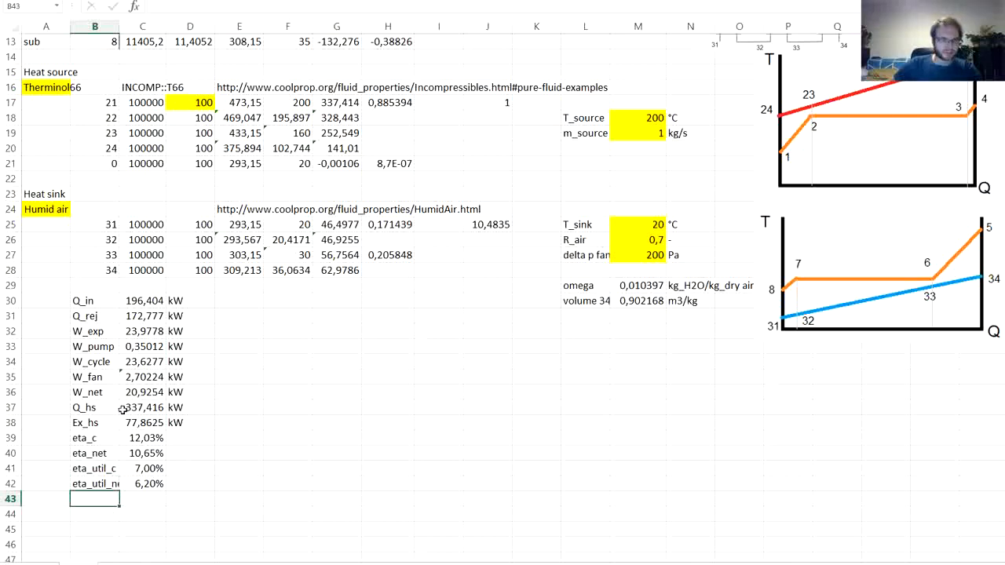
double_click(119, 26)
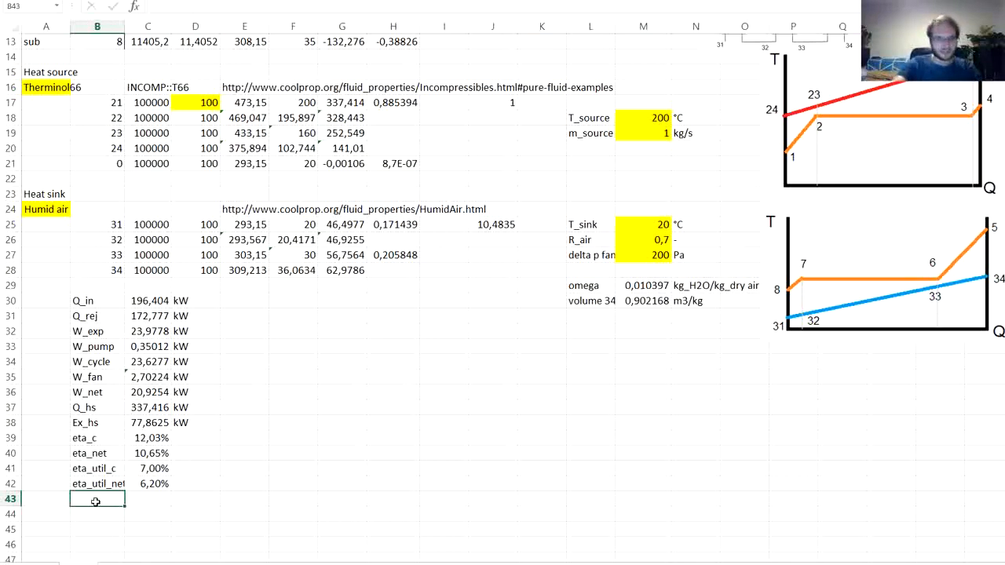
type("e")
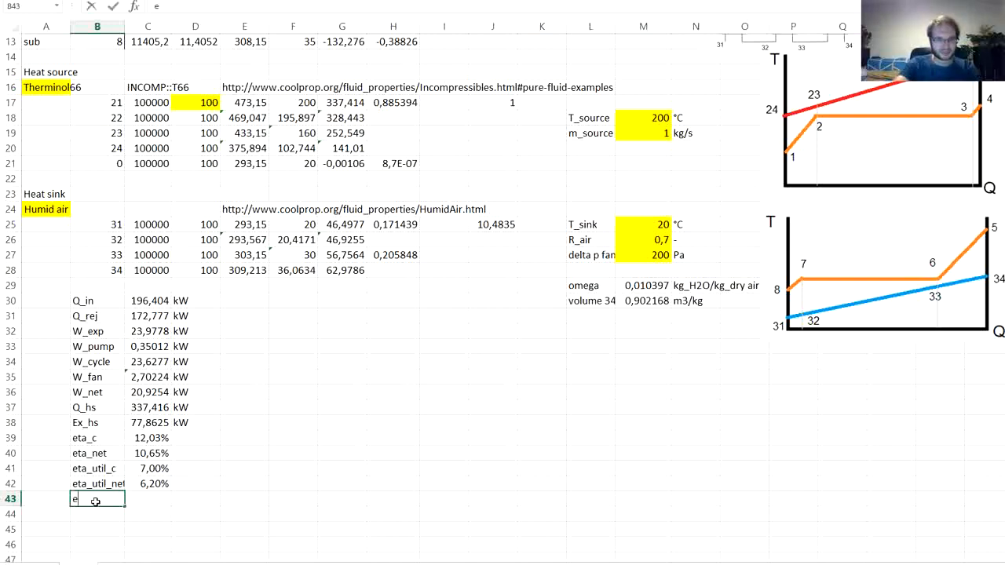
type("ta_ex_c")
key("Tab")
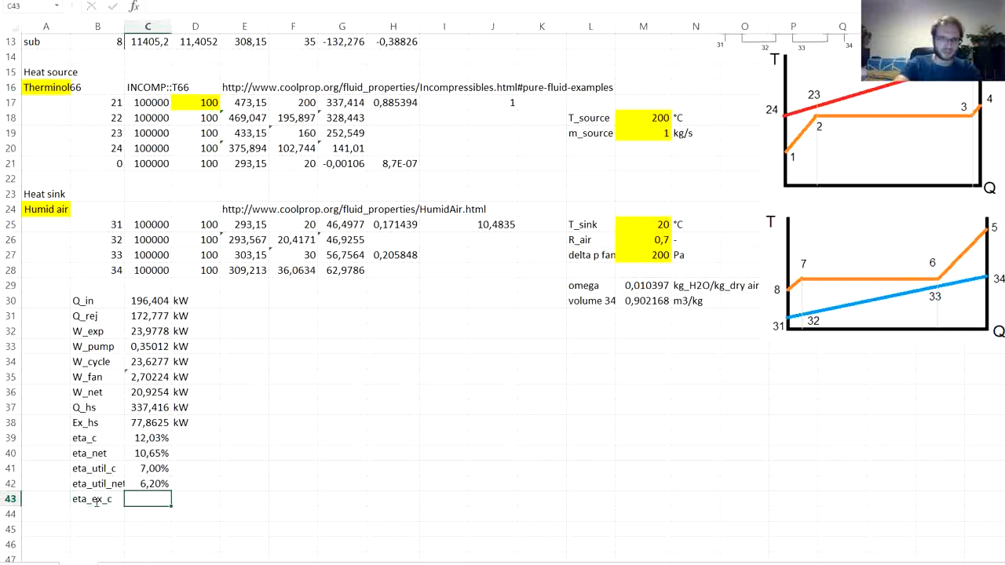
- Calculate the cycle exergy efficiency in C43 by dividing W_cycle by Ex_hs with =C34/C38
type("=")
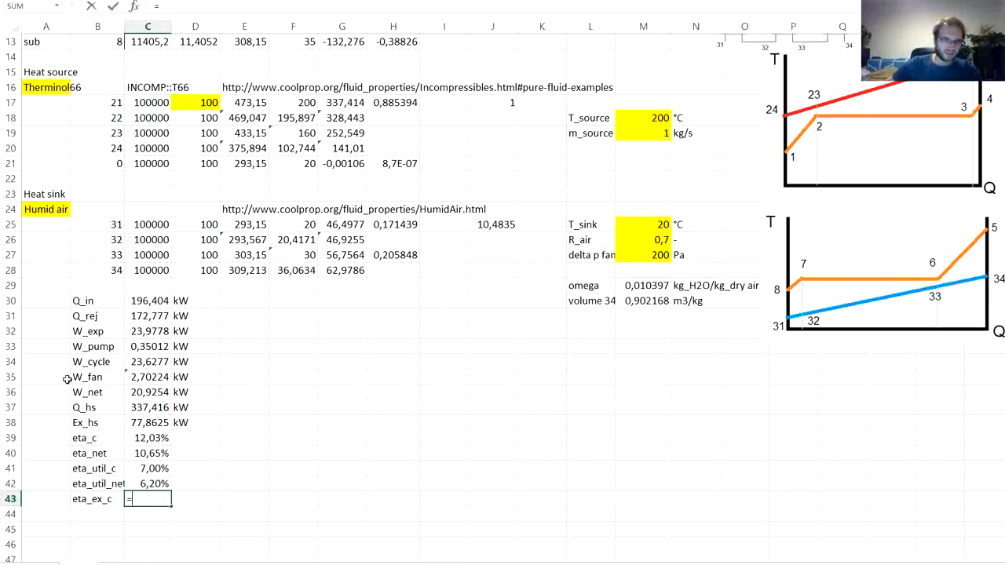
left_click(160, 361)
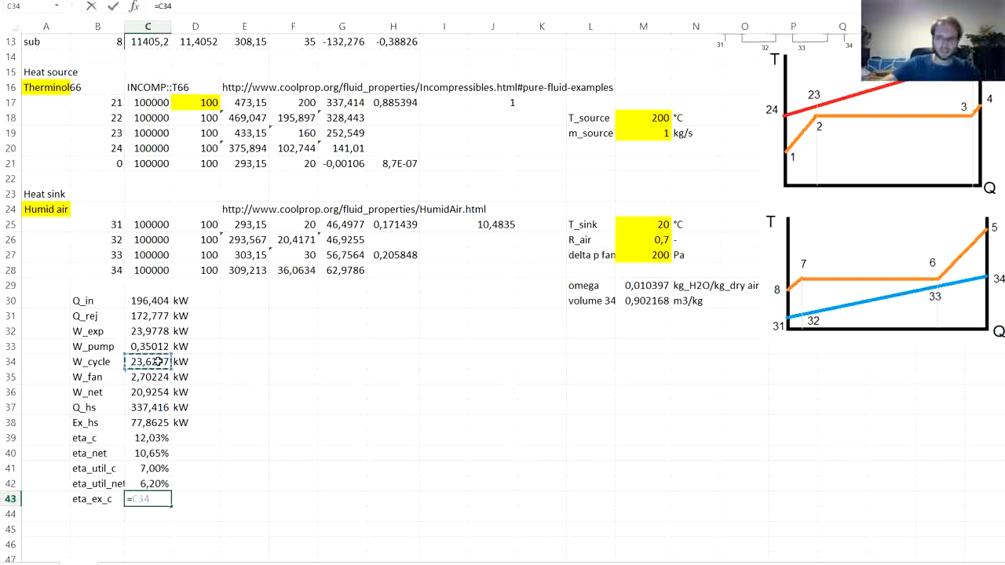
type("/")
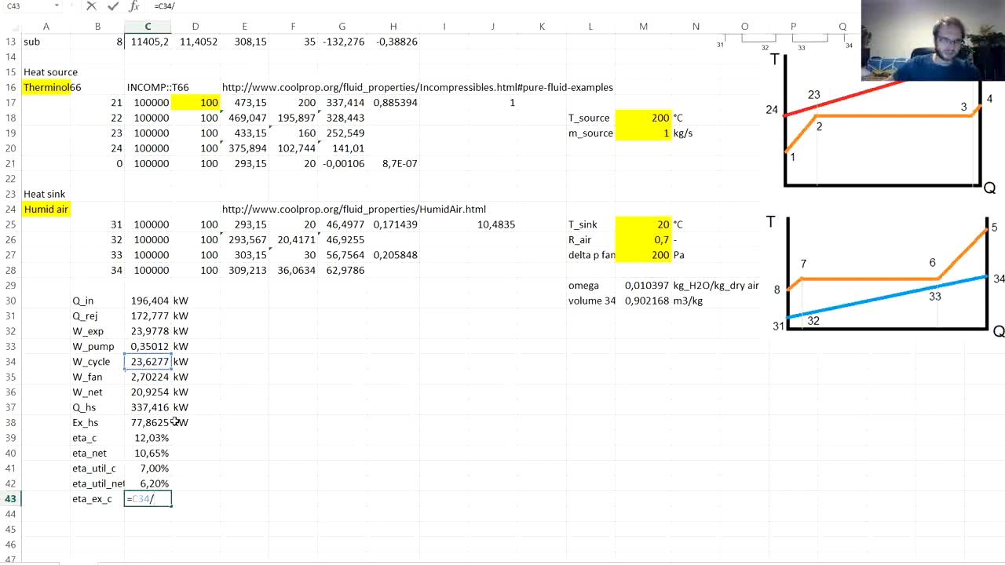
left_click(157, 422)
key("Return")
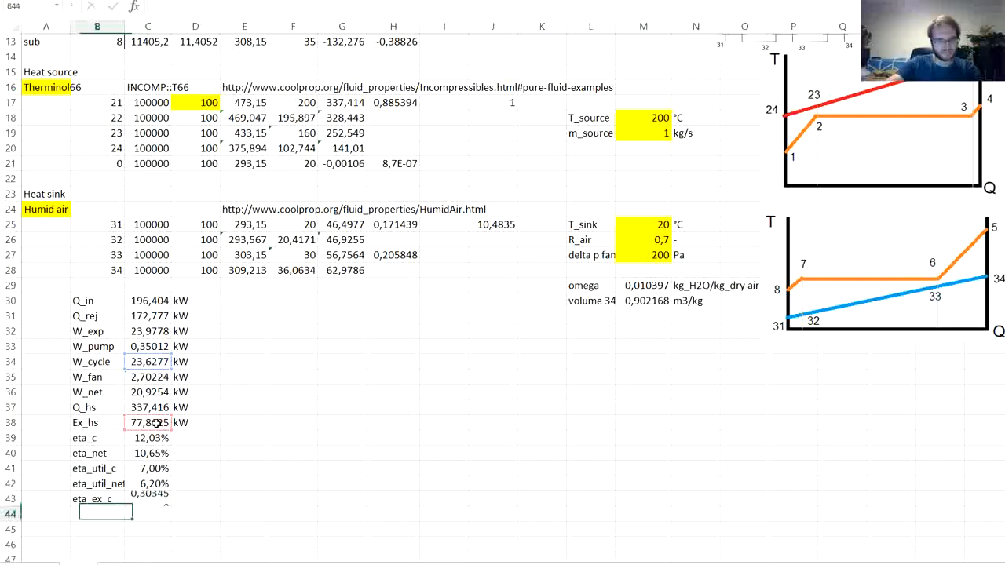
left_click(181, 499)
left_click(157, 500)
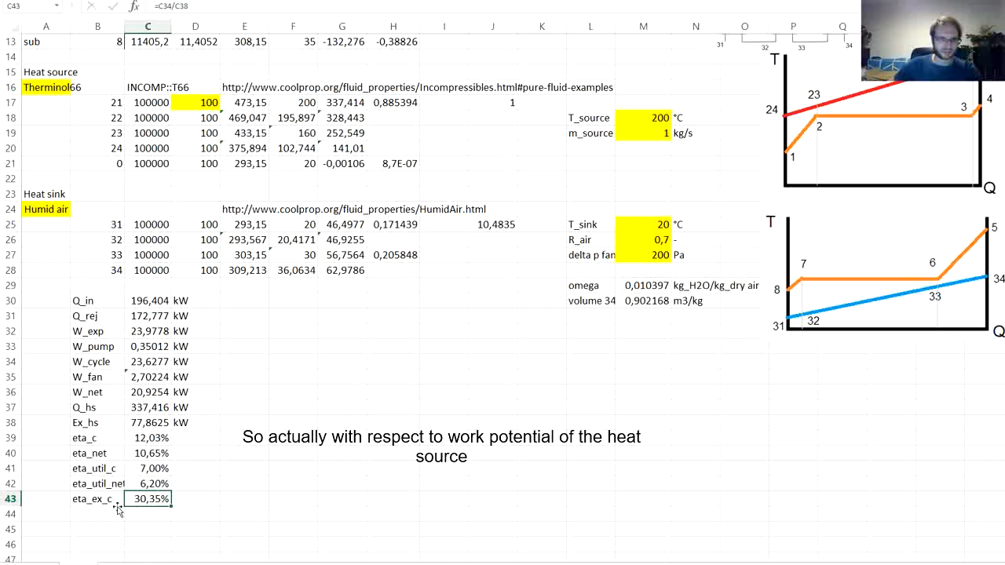
- Enter the label eta_ex_net in B44, below eta_ex_c
left_click(91, 512)
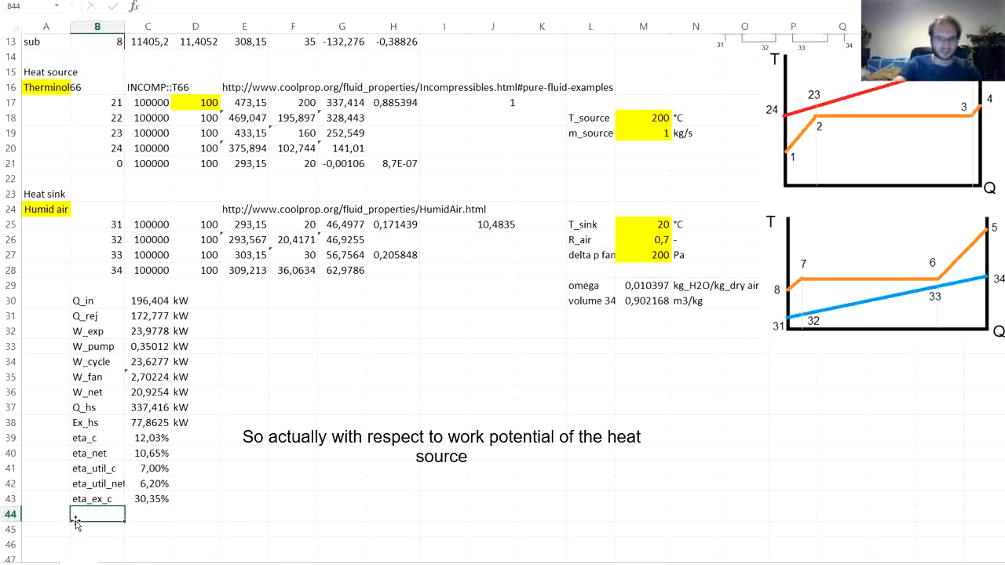
type("et")
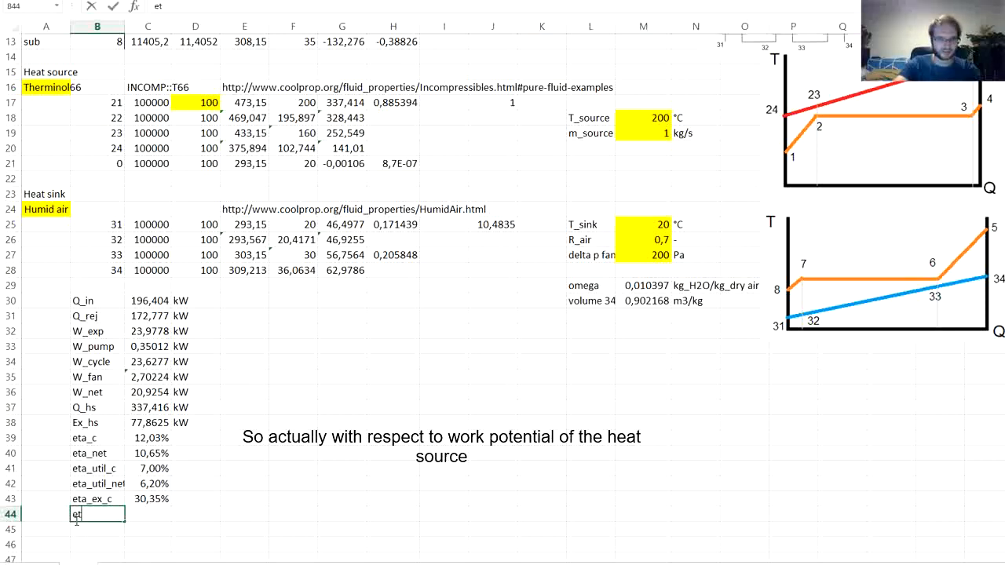
type("a_")
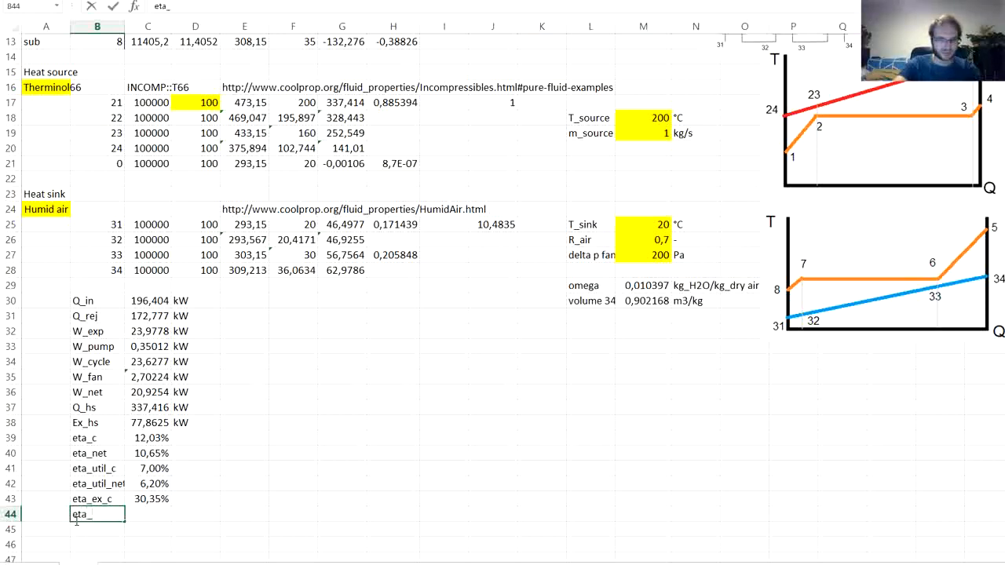
type("ex_")
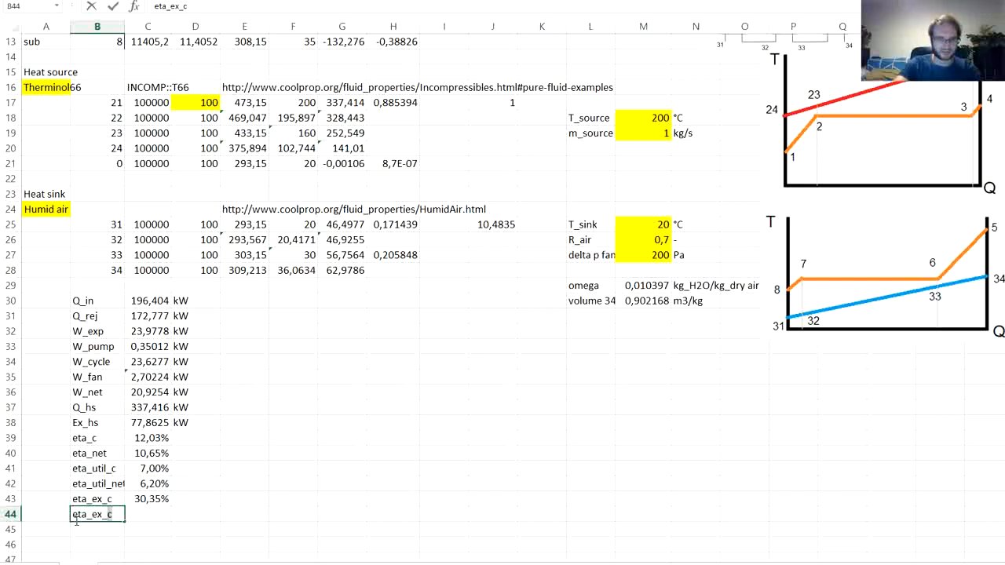
type("net")
key("Tab")
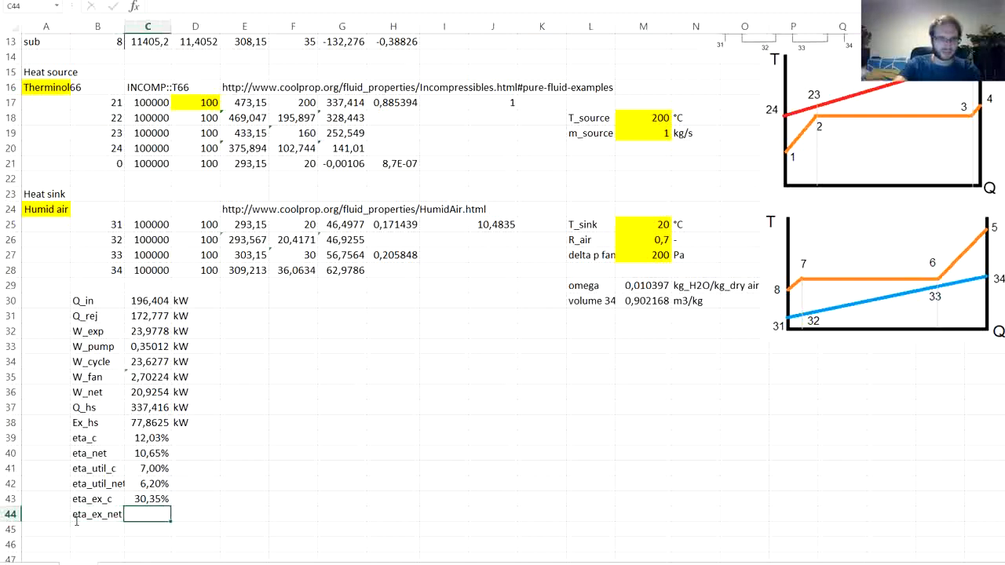
- Calculate the net exergy efficiency in C44 by dividing W_net by Ex_hs with =C36/C38, and select B44:C44
type("=")
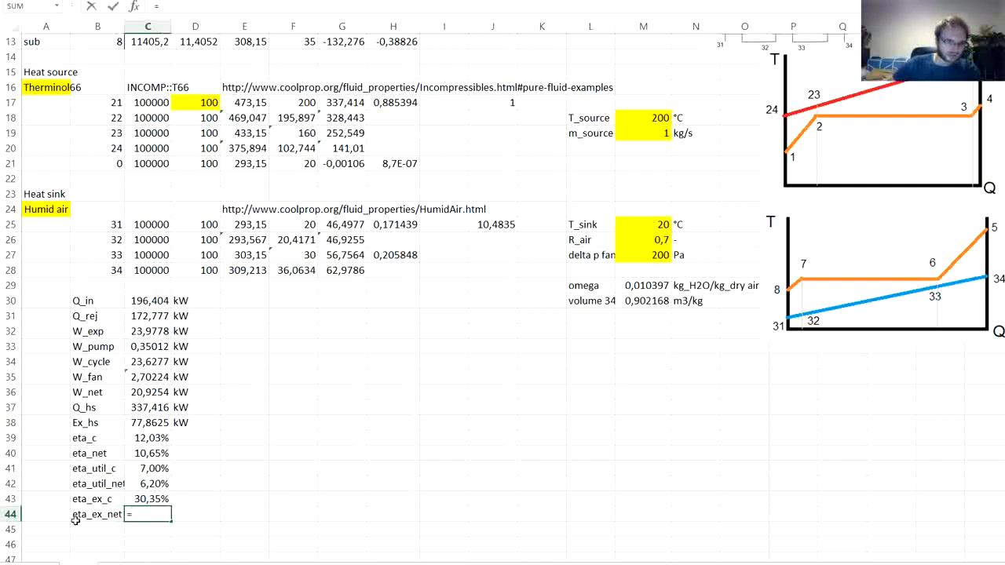
left_click(147, 393)
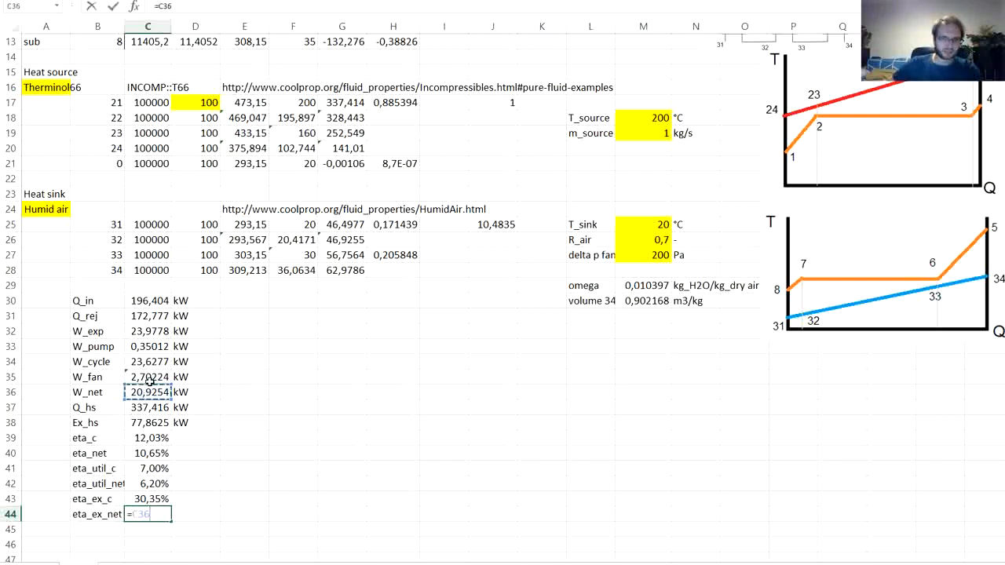
type("/")
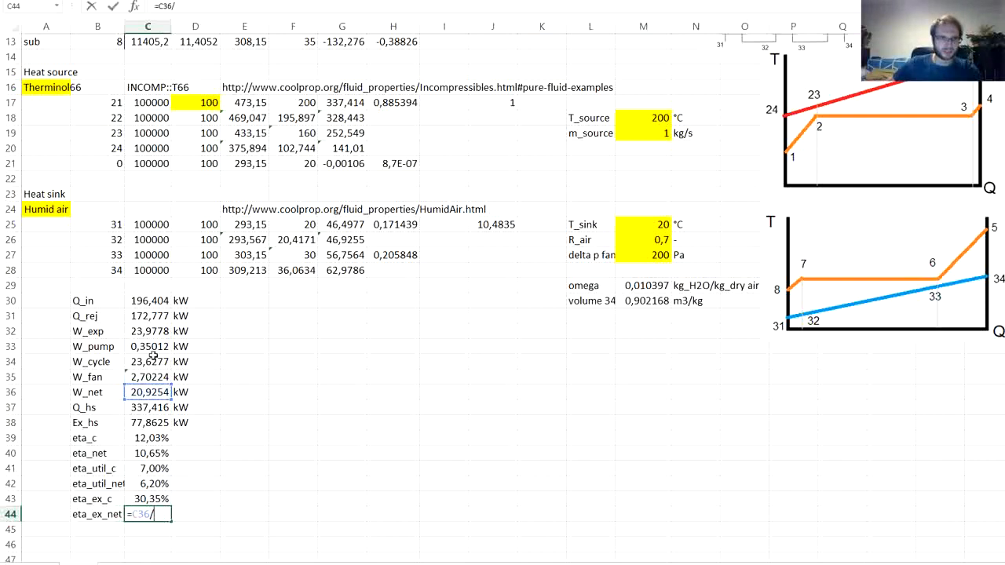
left_click(143, 421)
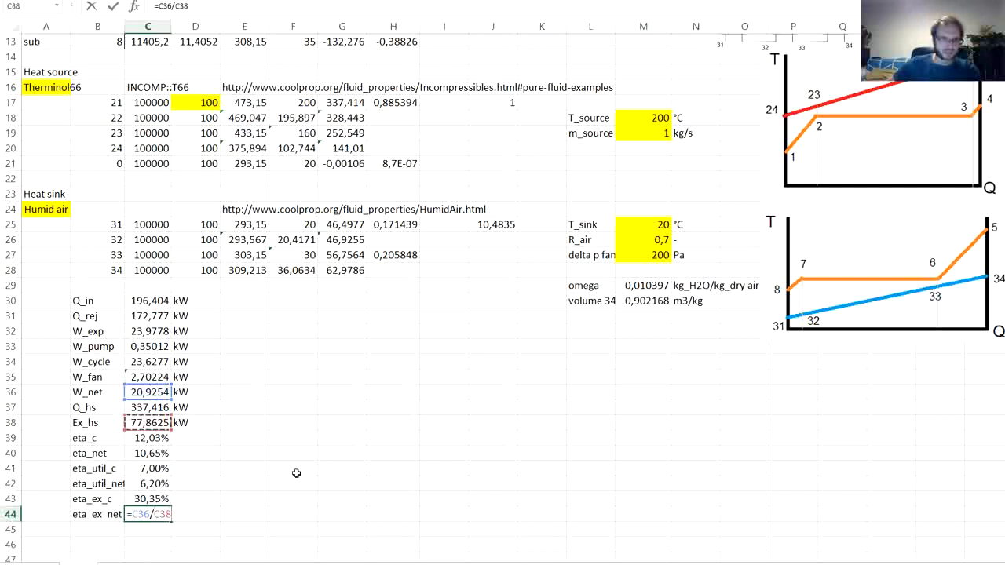
key("Return")
key("Up")
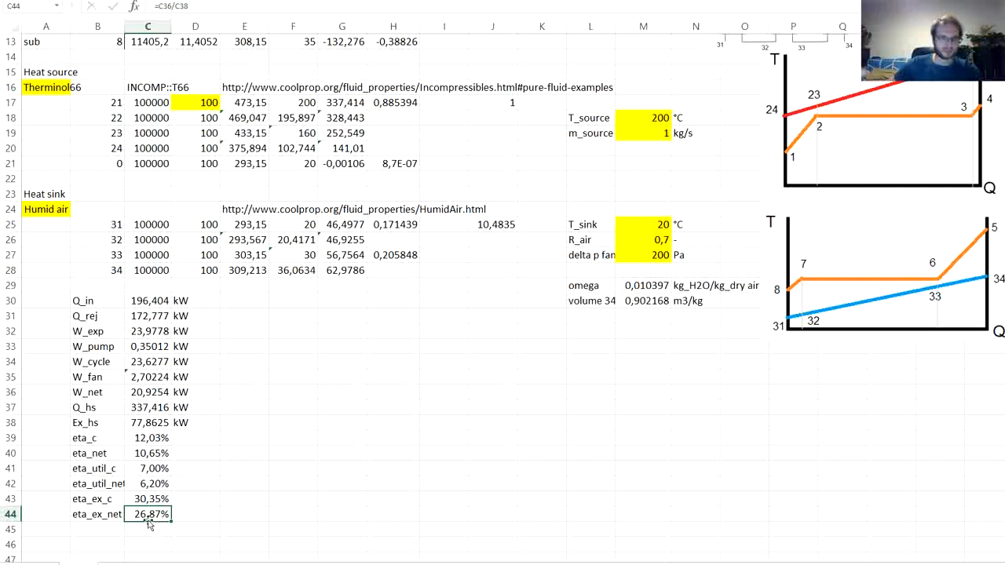
left_click_drag(102, 515, 167, 516)
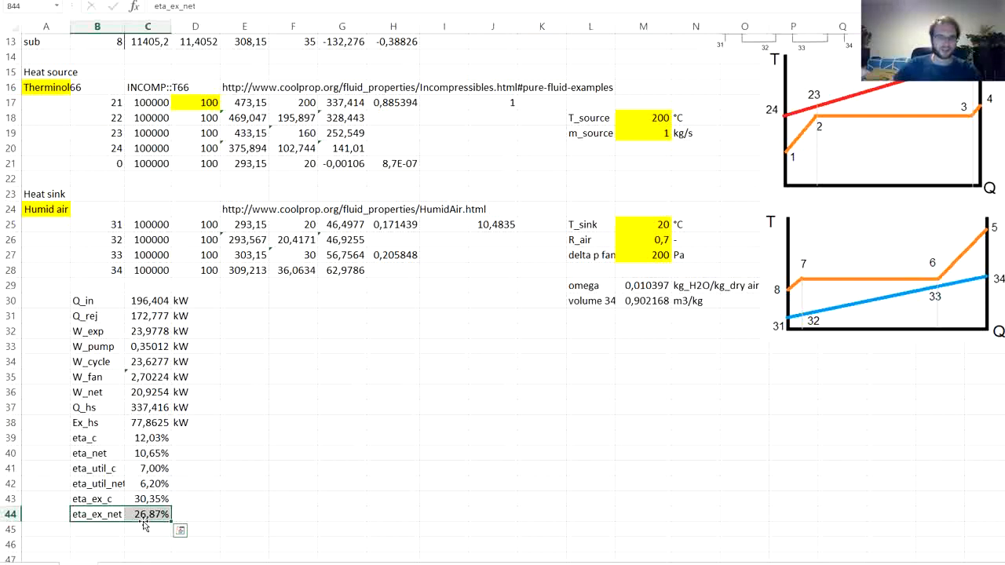
- Enter the state point numbers 1, 2, 3 and 4 down cells E31:E34, beside the energy results
left_click(189, 516)
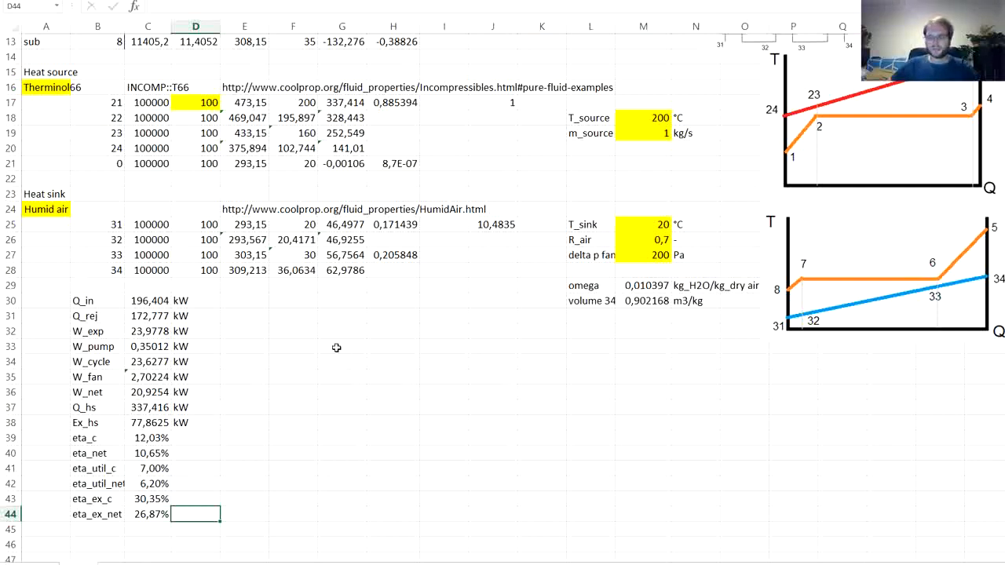
left_click(256, 320)
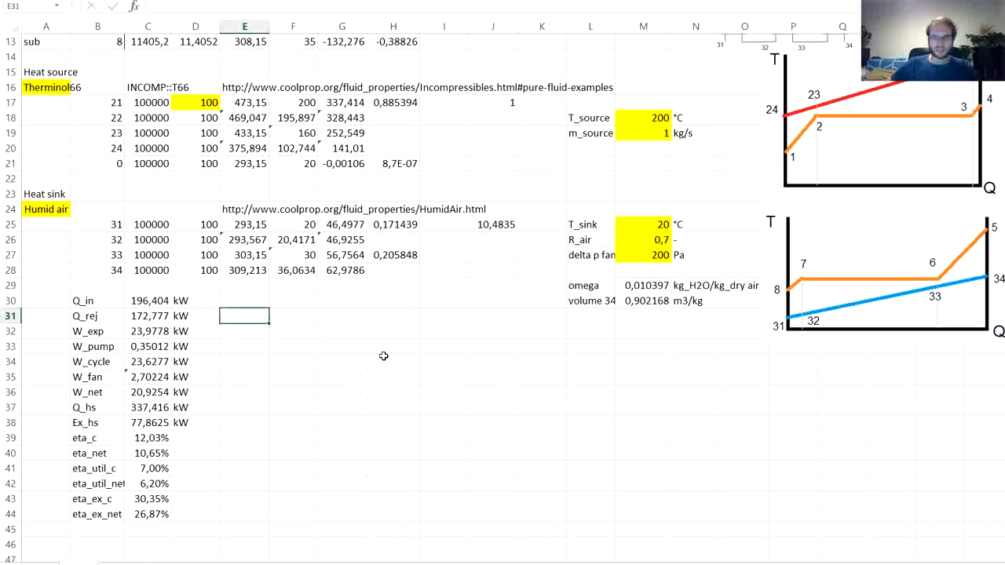
scroll(383, 355, "up", 1)
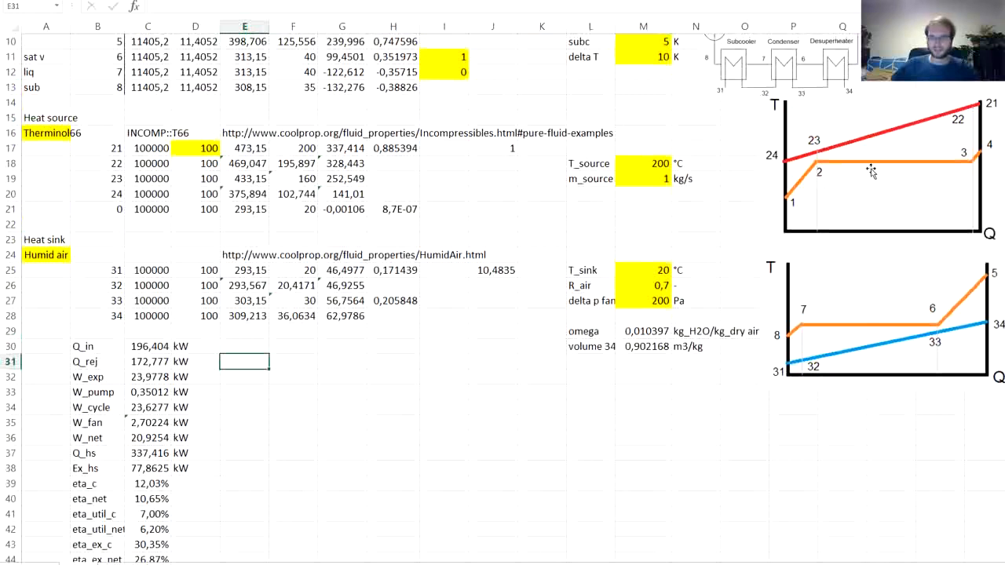
key("F2")
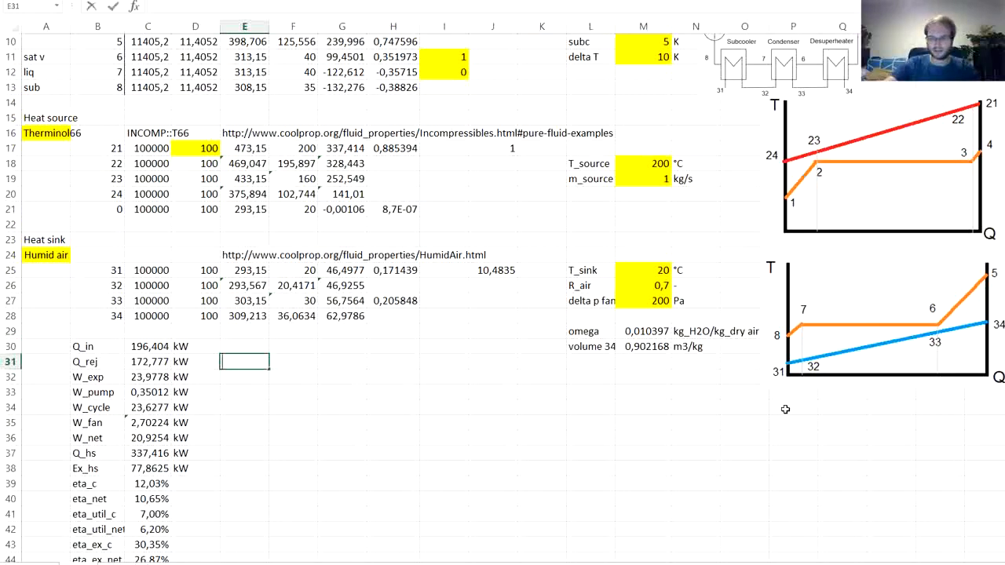
type("1")
key("Return")
key("Return")
type("3")
key("Return")
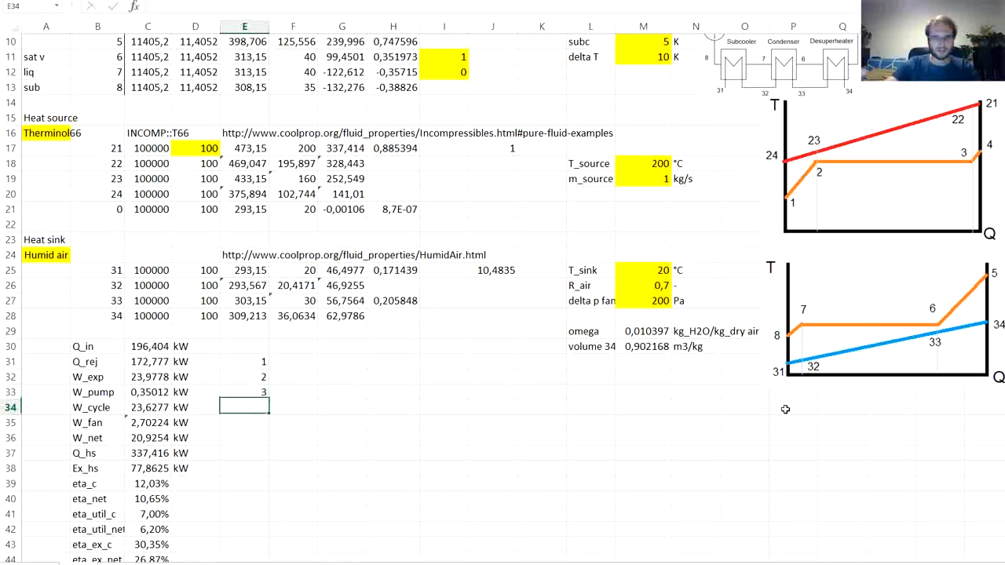
key("Return")
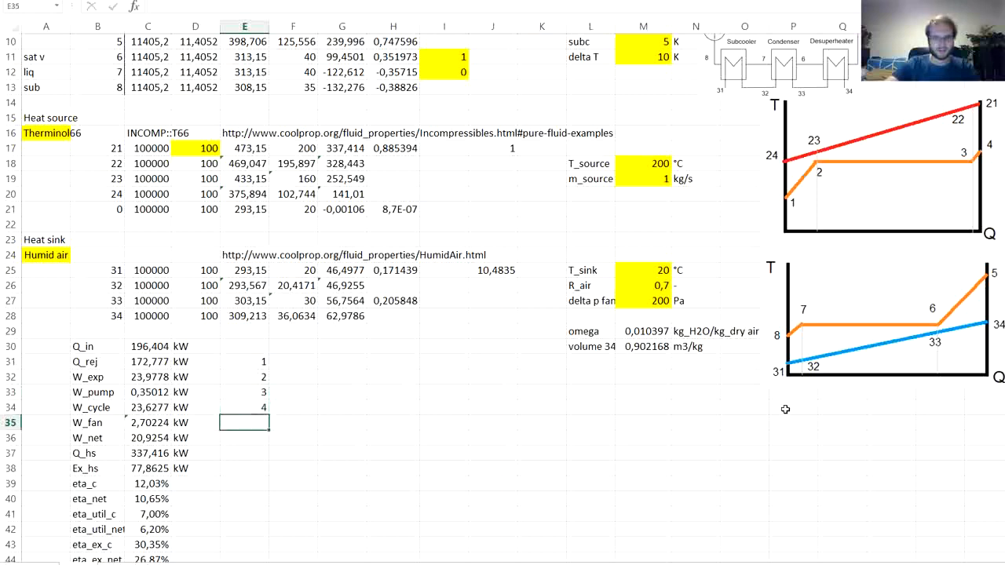
- Enter the table heading QT in E30, directly above the state point numbers
key("Up")
key("Up")
key("Up")
key("Up")
key("Up")
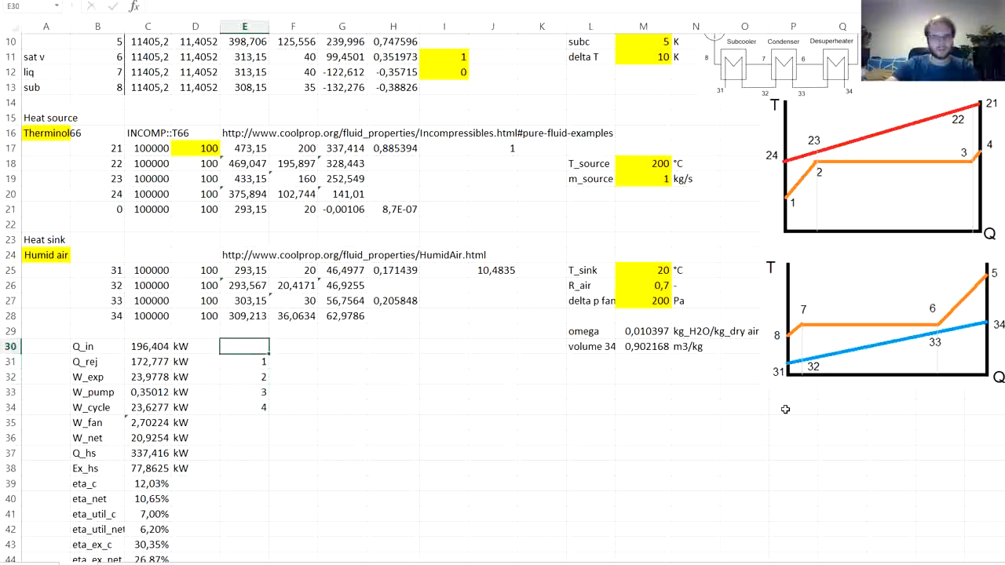
type("QT")
key("Tab")
- Enter the column heading Q_in [kW] in F30, including its unit in square brackets
type("Q")
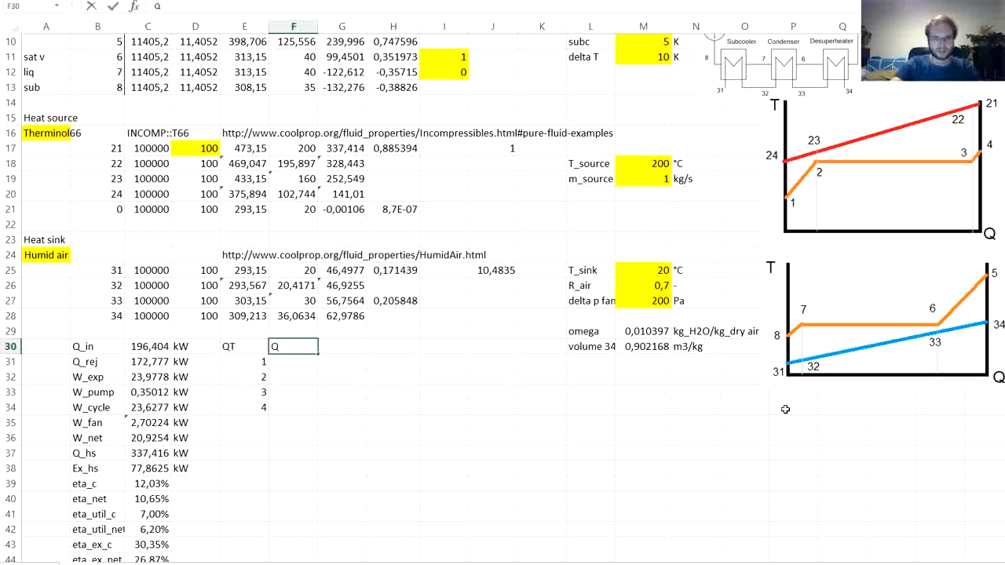
type("_in")
key("Tab")
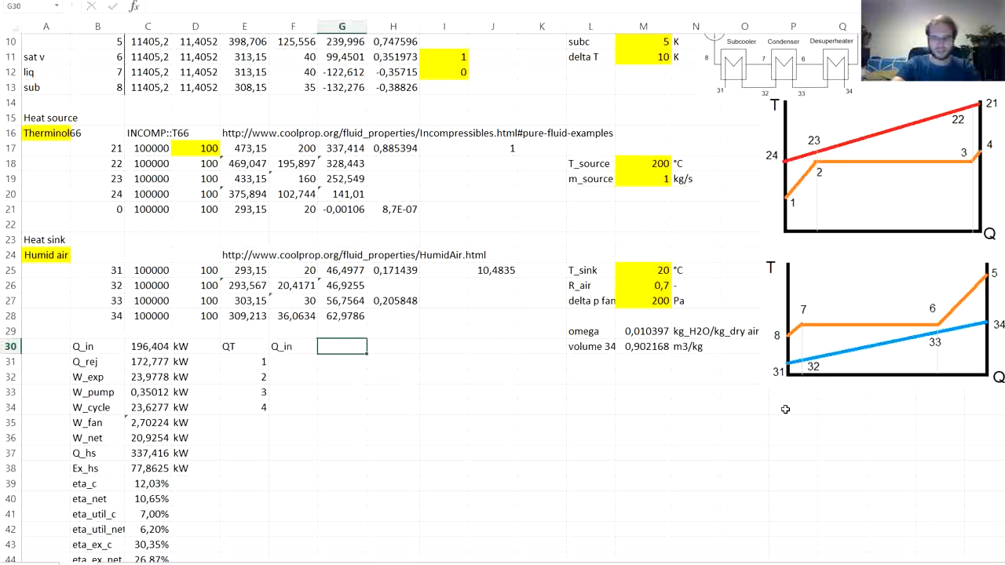
key("Left")
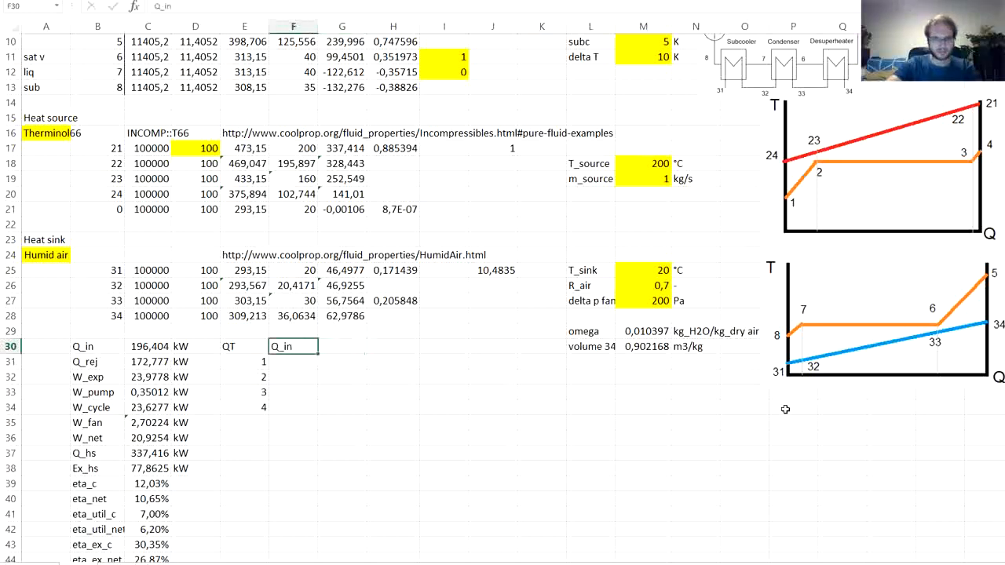
key("F2")
type("[kW")
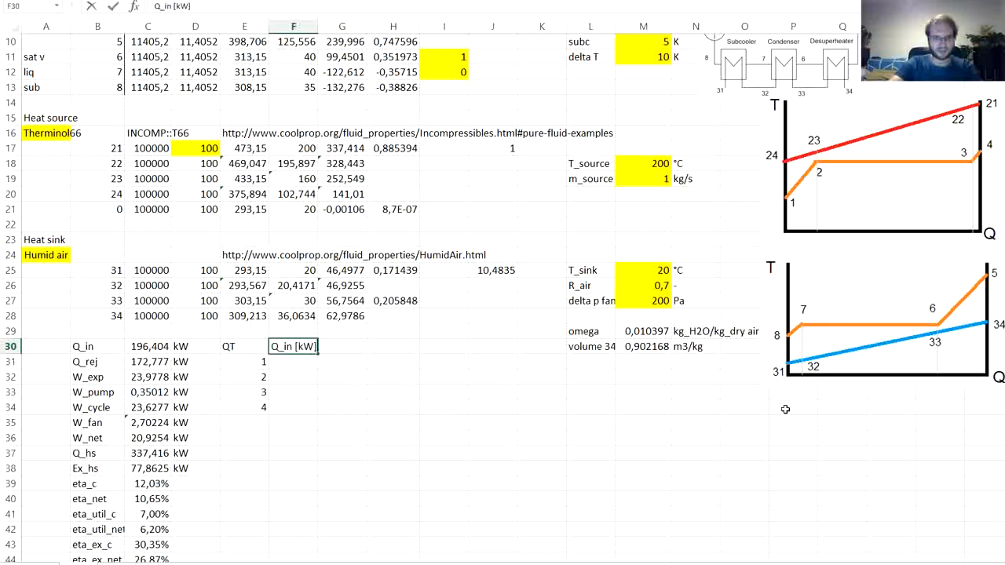
key("Tab")
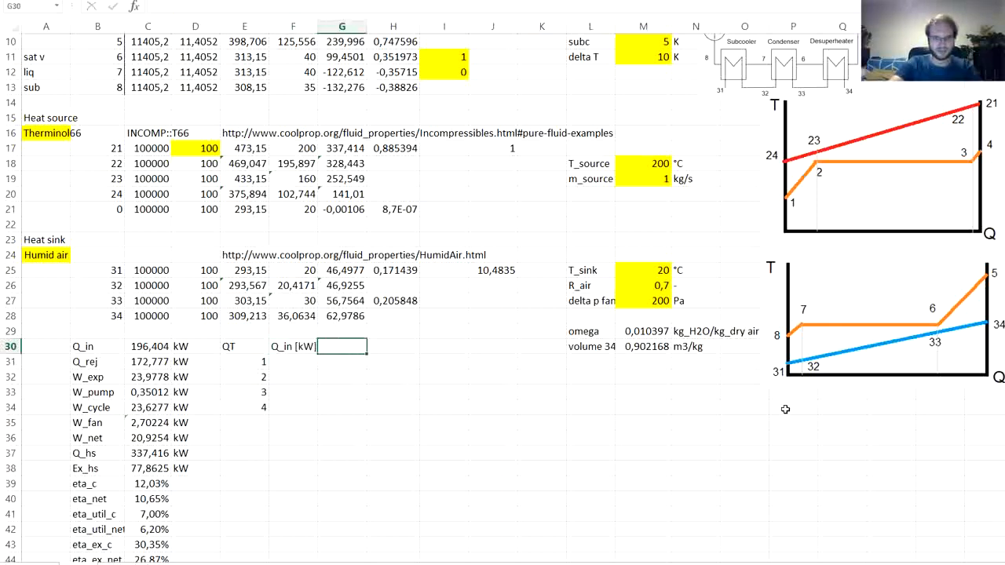
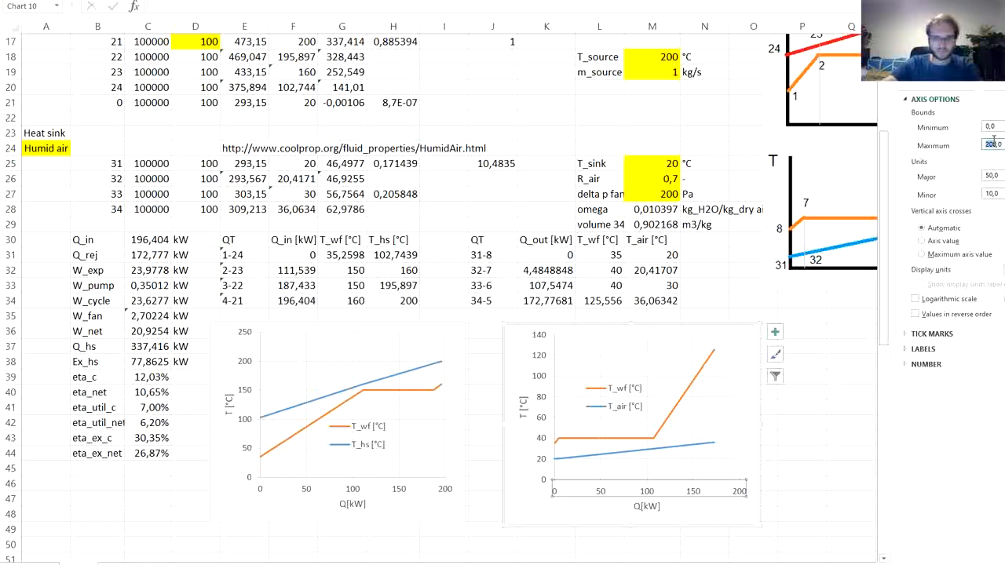
- Set the maximum of the Q axis in the T_wf and T_air chart to 175 and finish formatting
type("175")
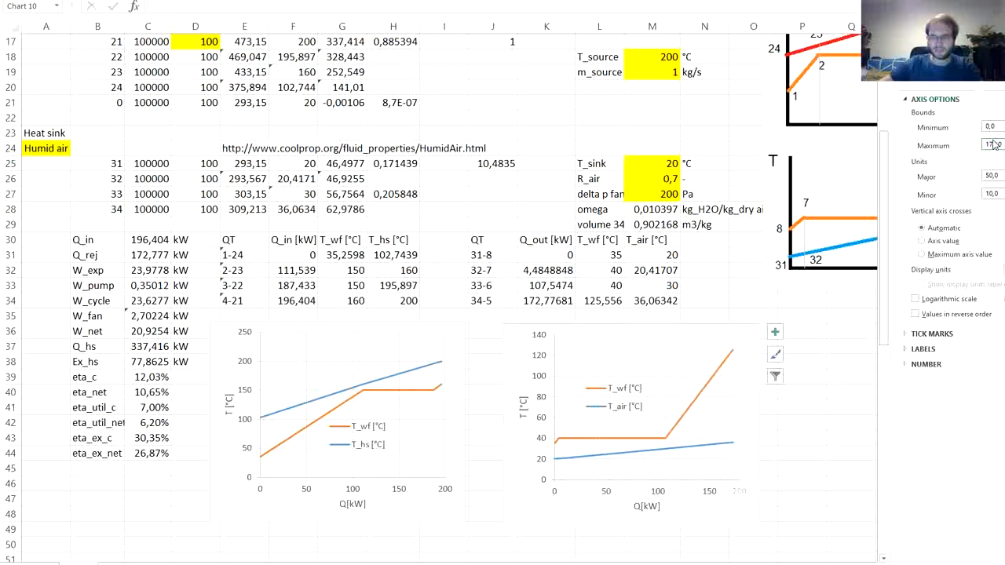
left_click(825, 445)
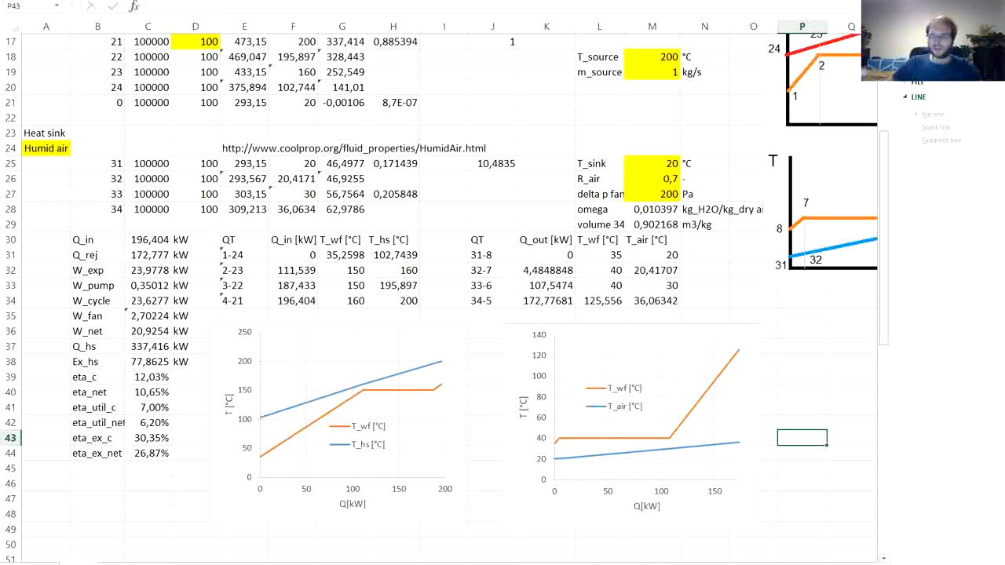
left_click(994, 29)
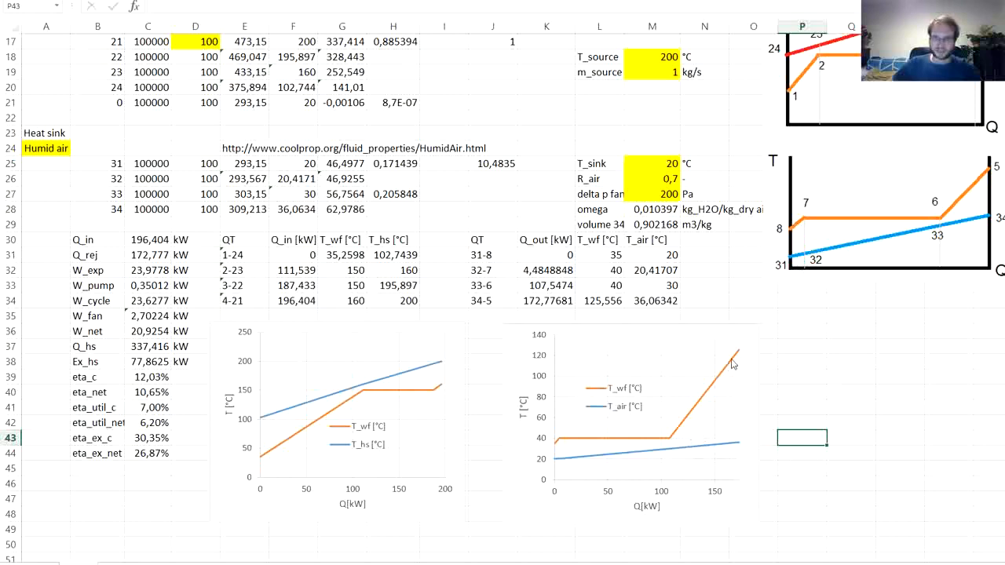
mouse_move(736, 357)
mouse_move(681, 433)
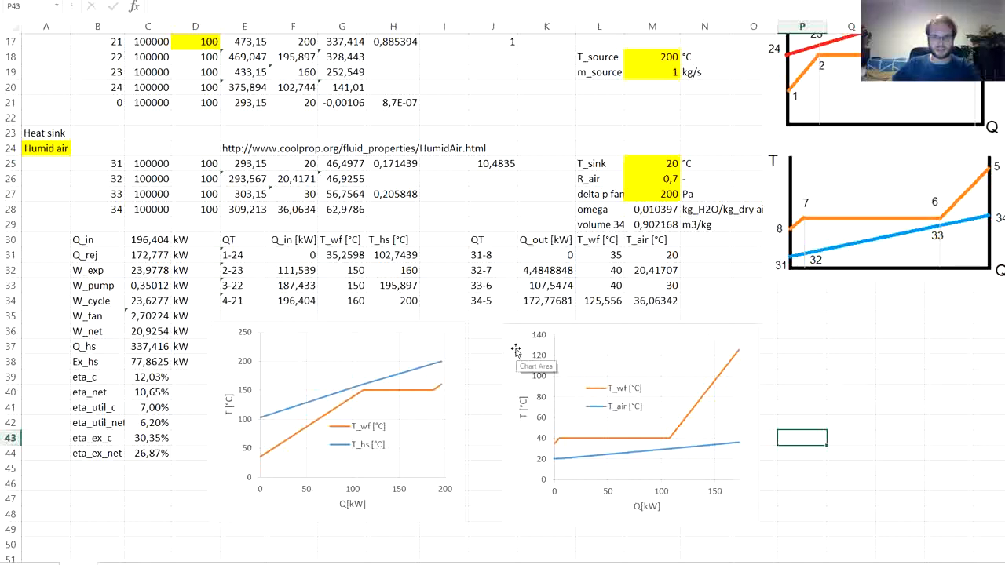
- Nudge the T_wf and T_air chart slightly to line it up with the heat-input chart beside it
key("Up")
key("Up")
key("Up")
key("Right")
scroll(597, 381, "down", 3)
scroll(632, 377, "down", 3)
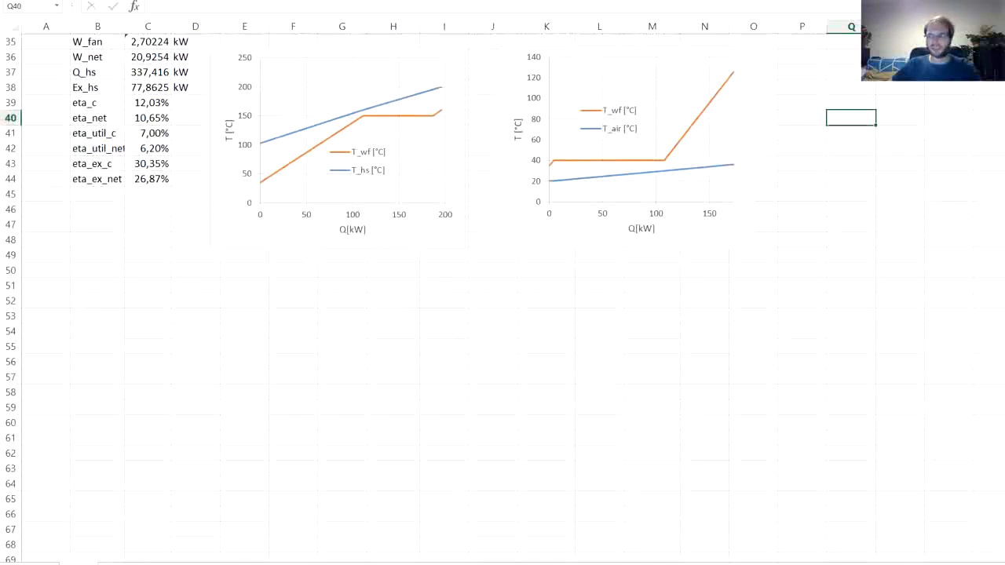
- Enter the headings s_sl, s_sv and T in P36:R36, with the units [kJ/kg K], [kJ/kg K] and [°C] in row 37
scroll(825, 271, "up", 4)
left_click(808, 239)
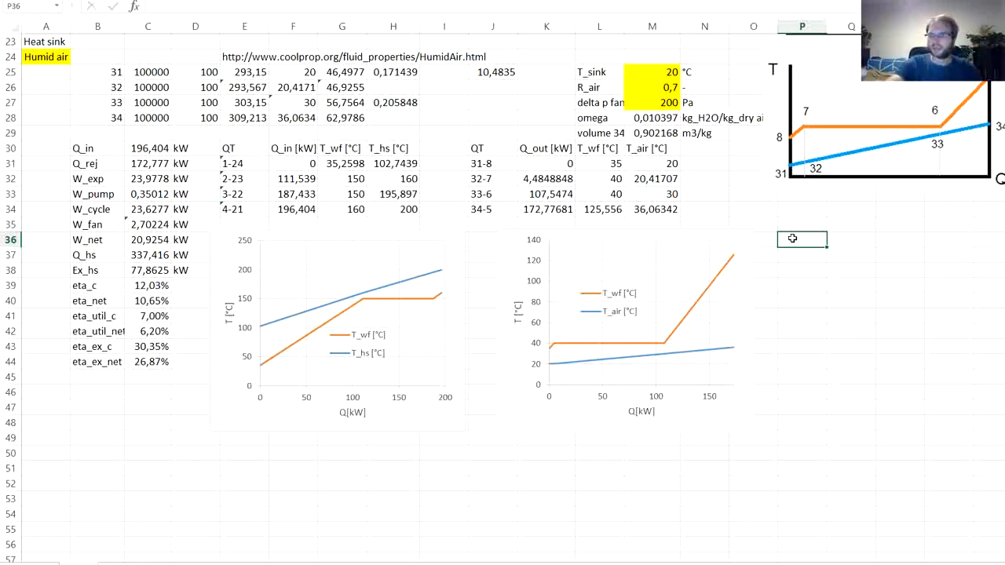
type("s")
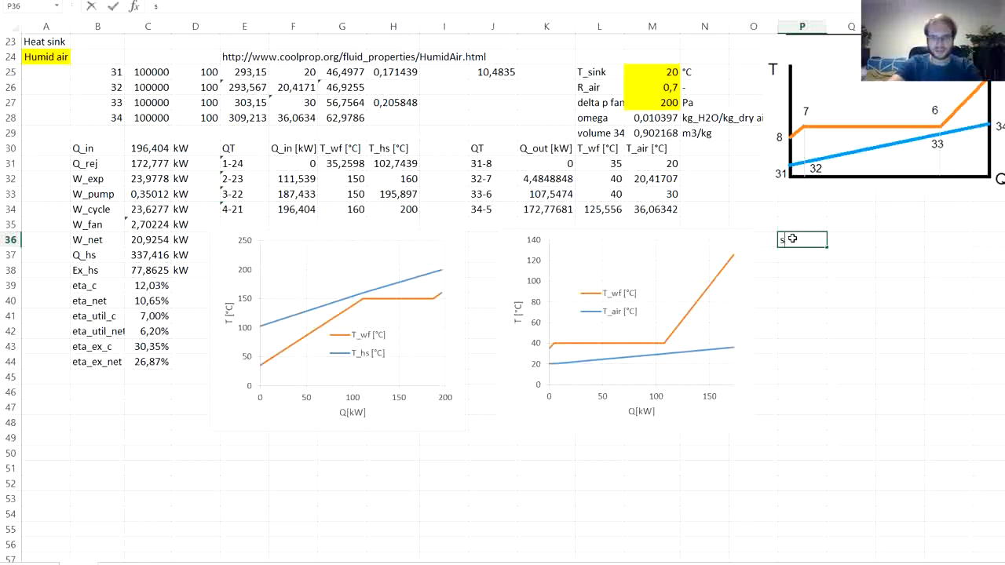
type("_sl")
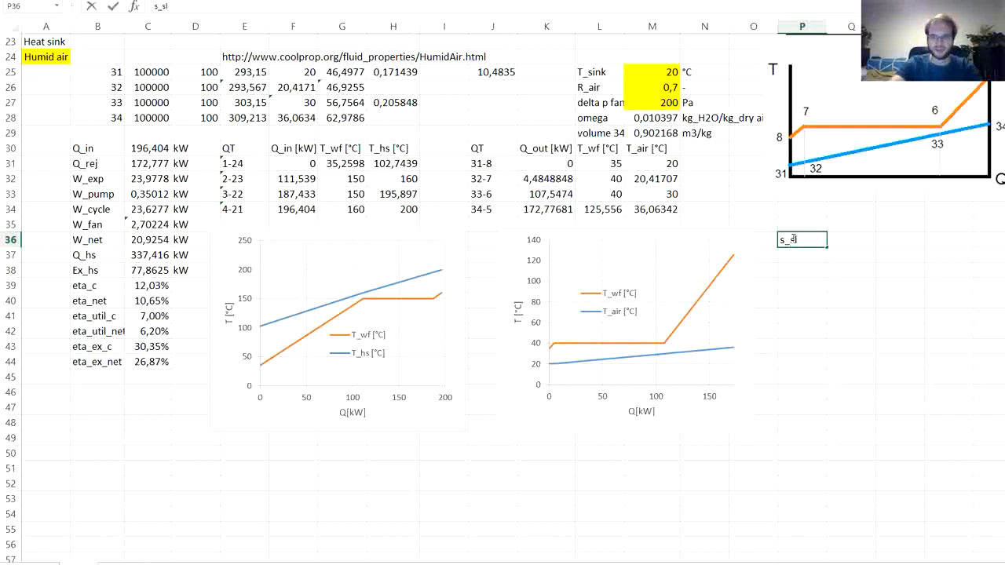
key("Tab")
type("s")
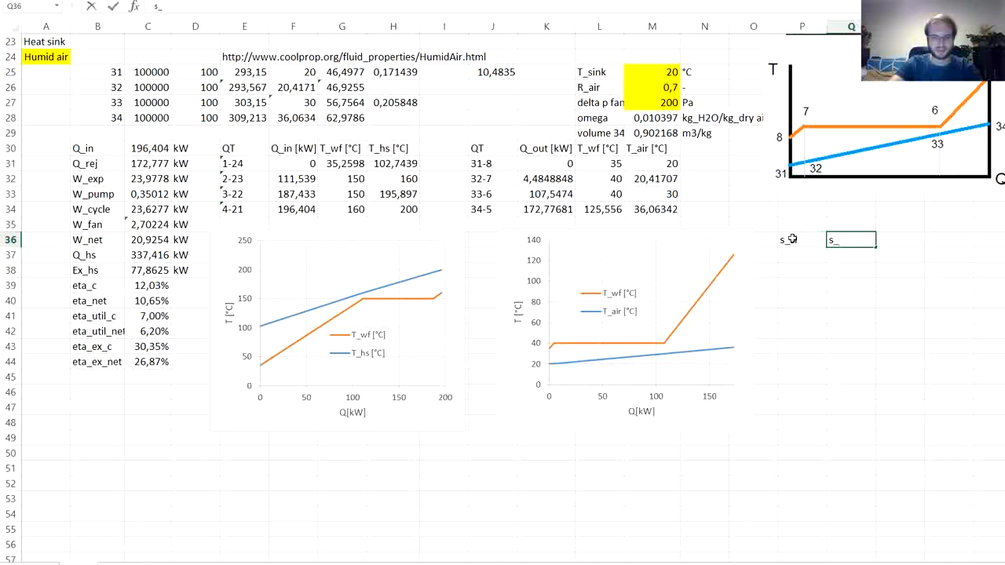
key("Tab")
type("T")
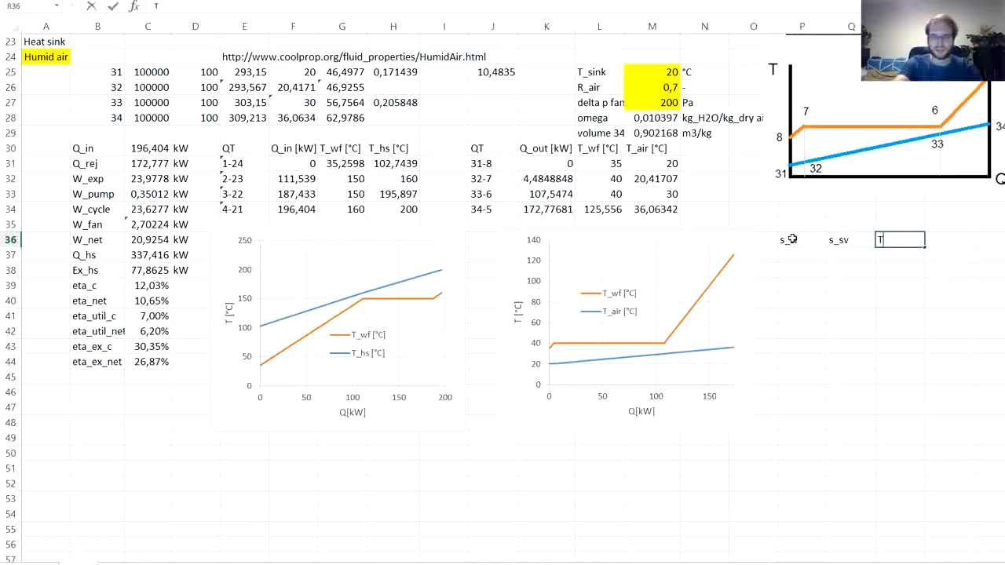
key("Return")
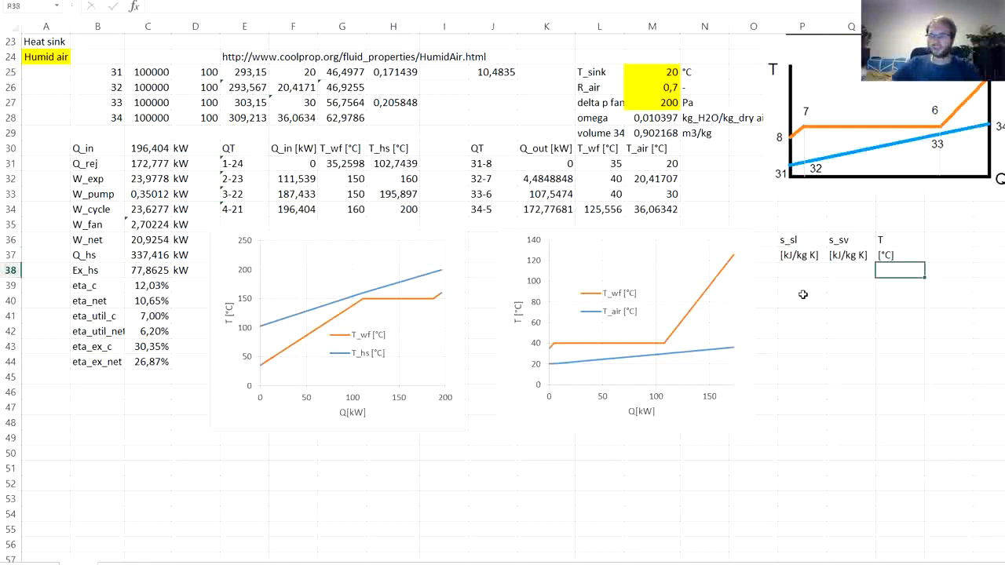
- Fill the T column from R38 to R61 with temperatures from 20 to 250 °C in steps of 10
type("220")
key("BackSpace")
key("BackSpace")
type("0")
key("Return")
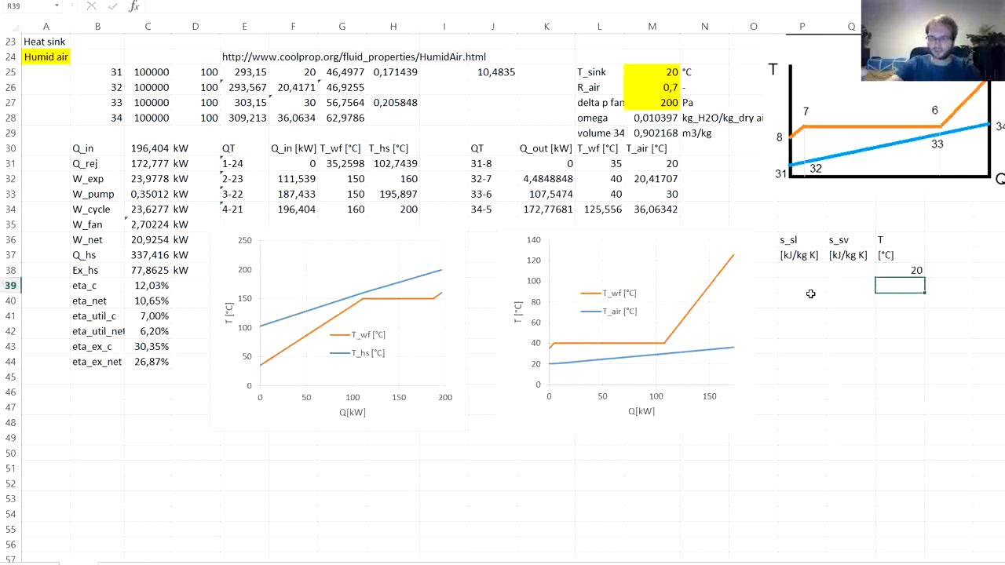
type("30")
key("Return")
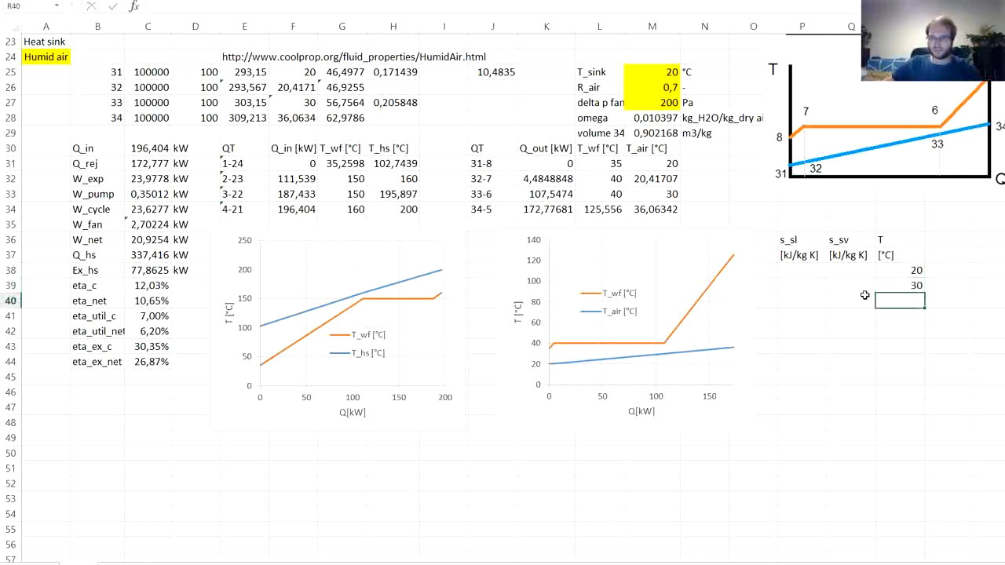
scroll(865, 296, "down", 2)
left_click_drag(895, 179, 923, 524)
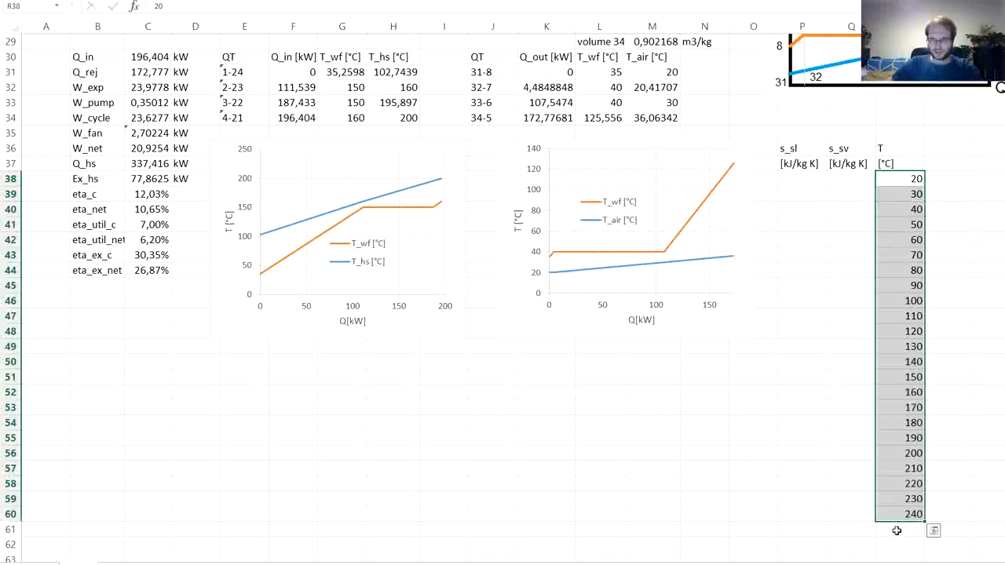
left_click(897, 530)
left_click_drag(915, 501, 921, 536)
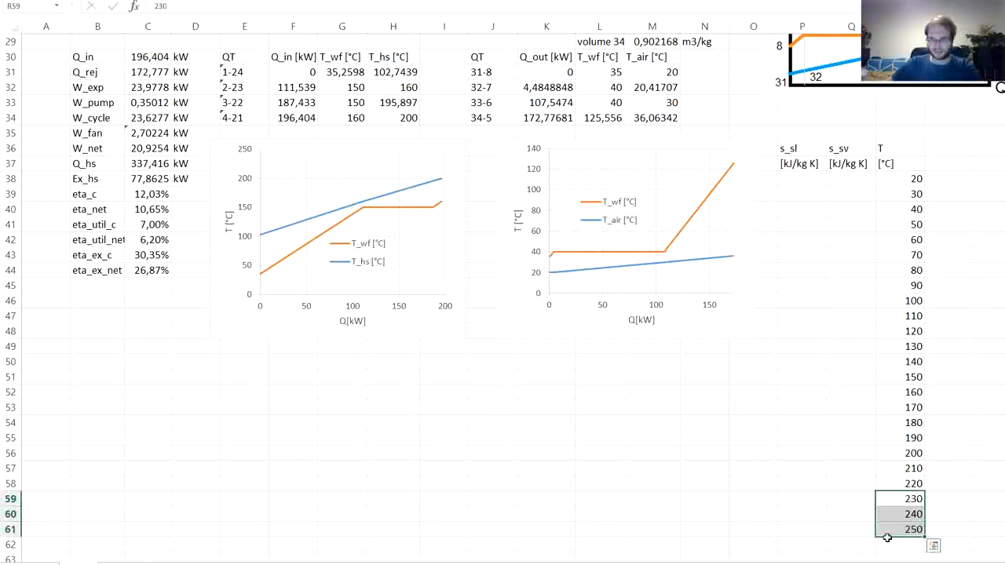
- Copy the saturated-liquid entropy formula of node 2 from H6 as text into P38, under s_sl
left_click(840, 207)
scroll(808, 205, "up", 1)
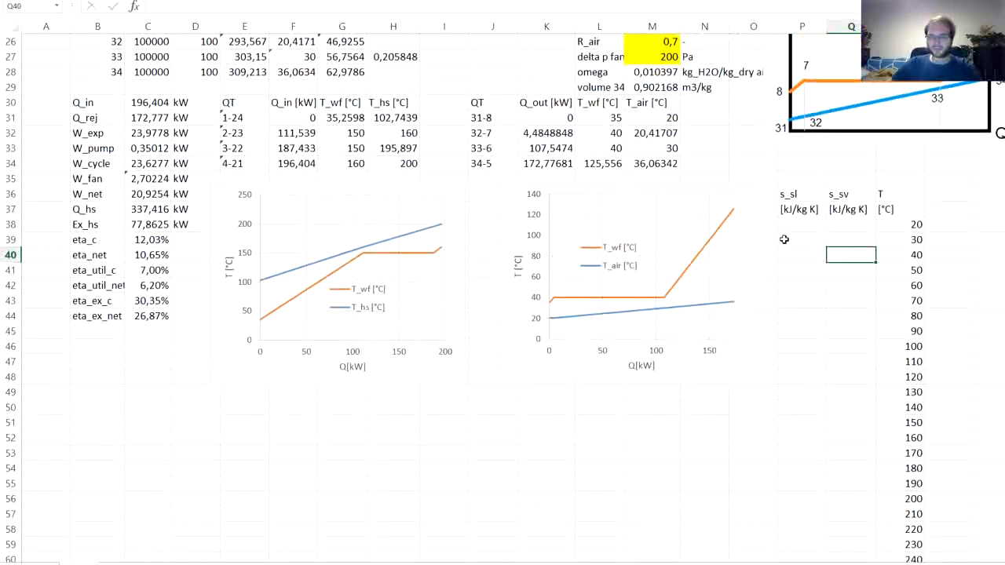
left_click(786, 233)
left_click(787, 226)
scroll(524, 300, "up", 8)
scroll(524, 300, "up", 1)
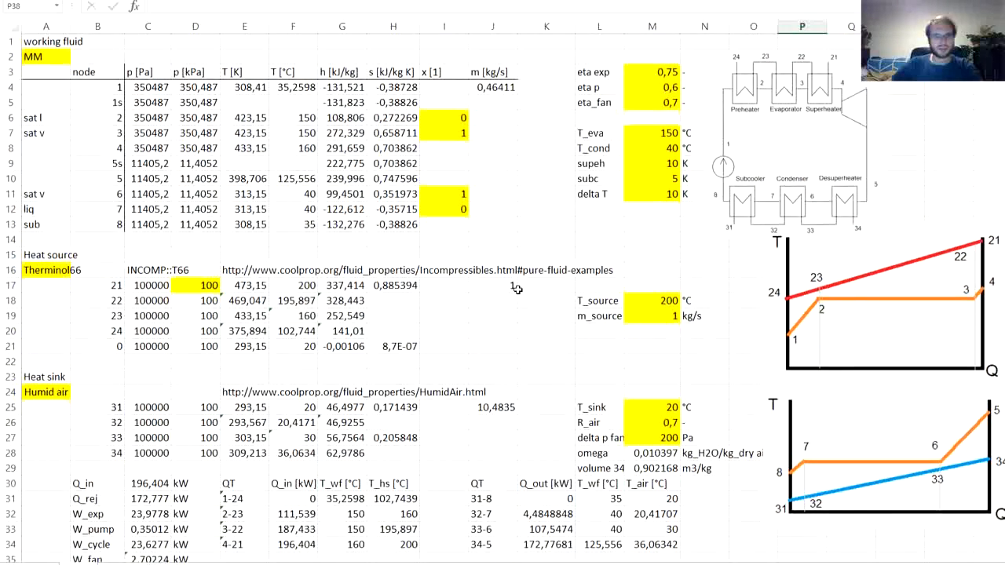
left_click(386, 116)
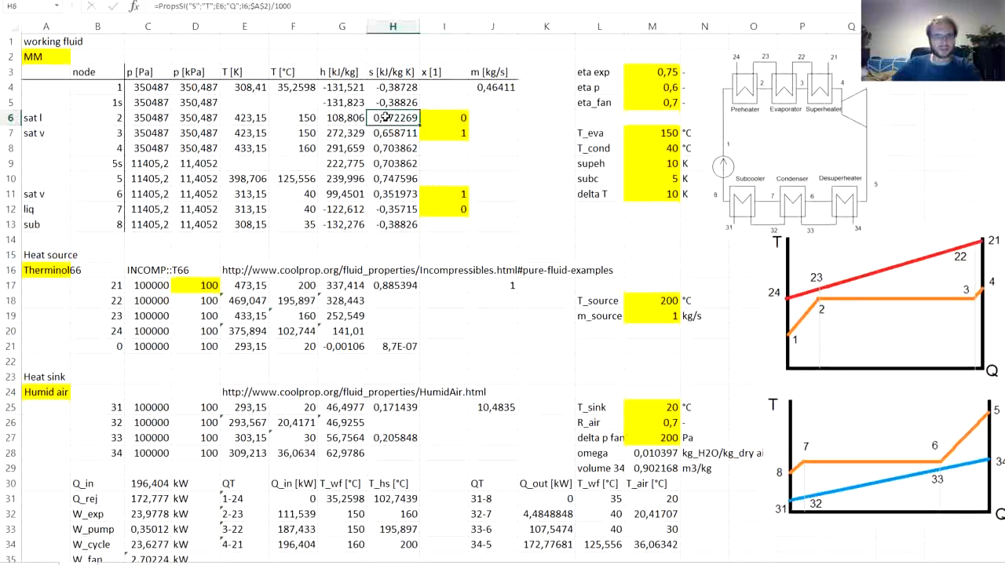
left_click(298, 5)
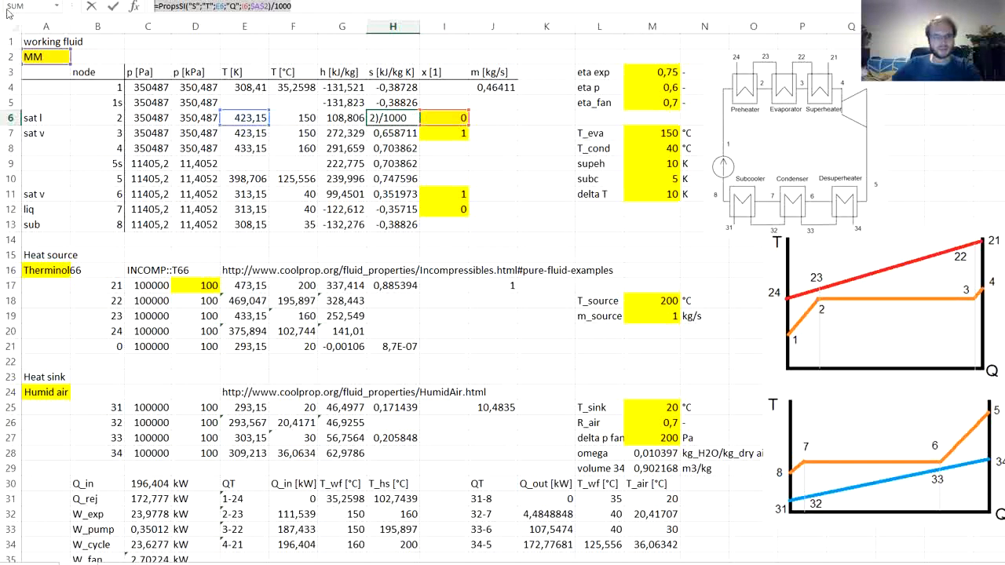
key("Escape")
scroll(753, 286, "down", 7)
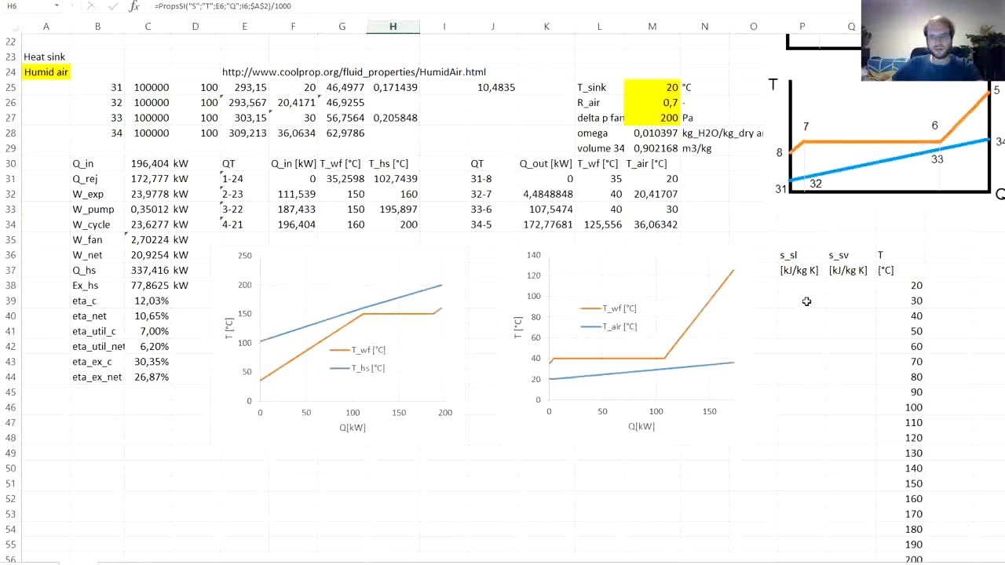
left_click(798, 290)
double_click(795, 287)
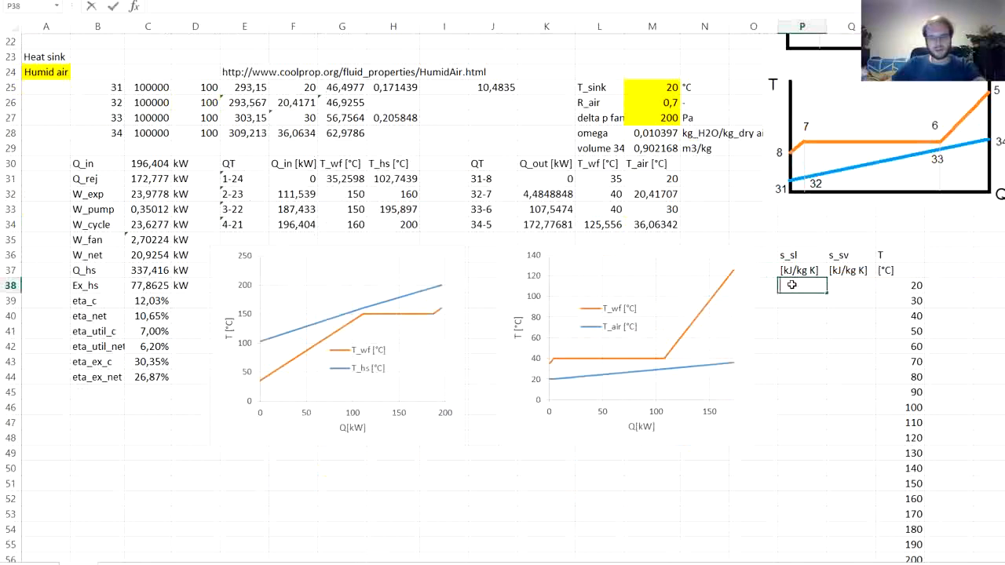
type("=PropsSI(\"S\";\"T\";E6;\"Q\";I6;$A$2)/1000")
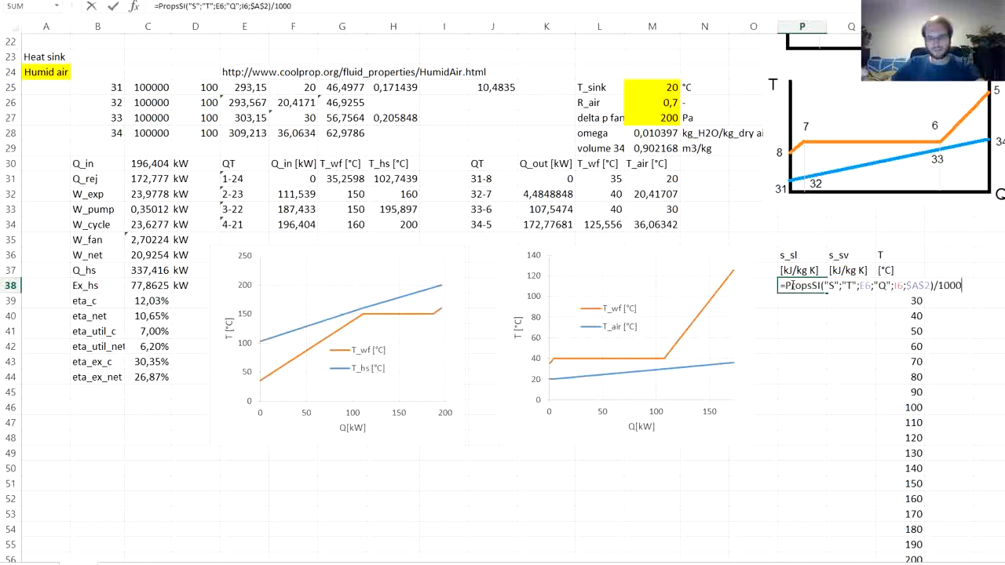
- In the P38 formula, replace the temperature reference E6 with R38 and the quality reference I6 with 0
double_click(864, 286)
left_click(917, 291)
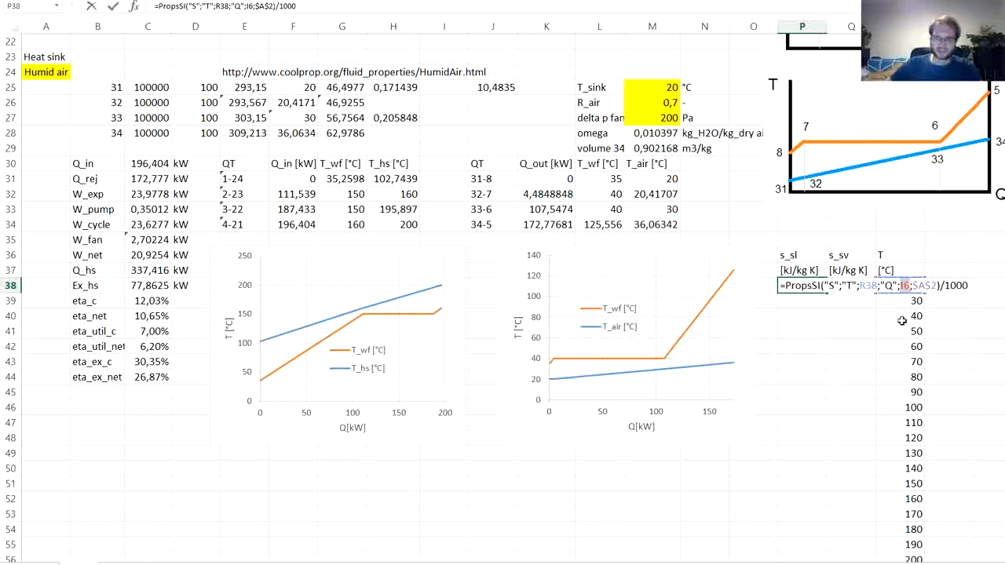
type("0")
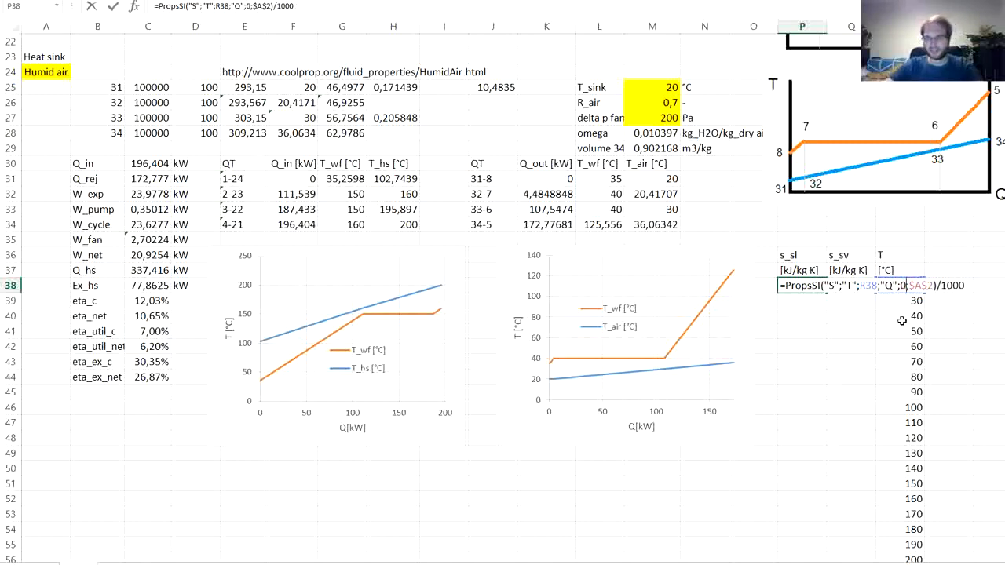
key("Return")
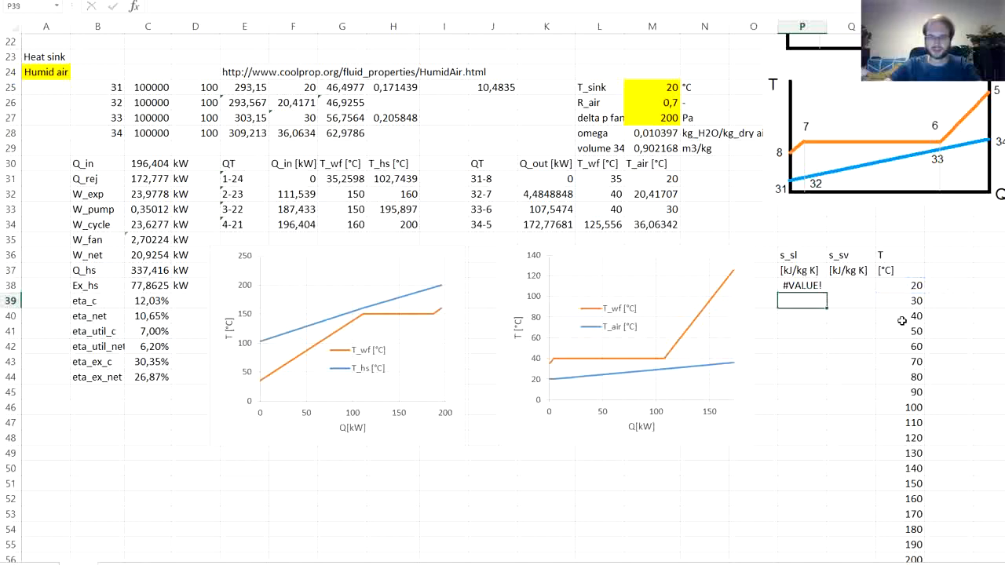
- Convert the temperature in the P38 formula to kelvin by changing its argument to R38+273,15
double_click(813, 285)
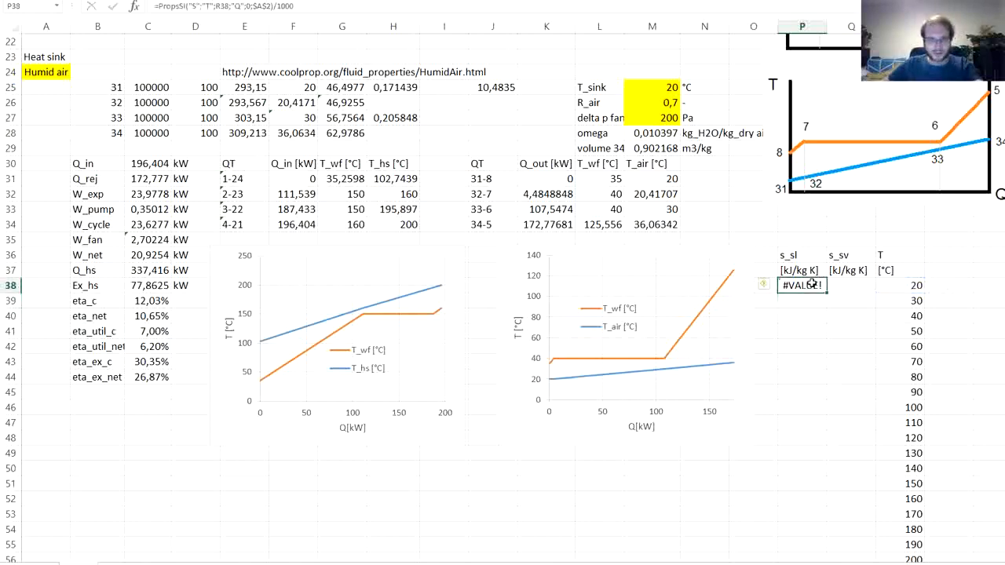
type("+273,")
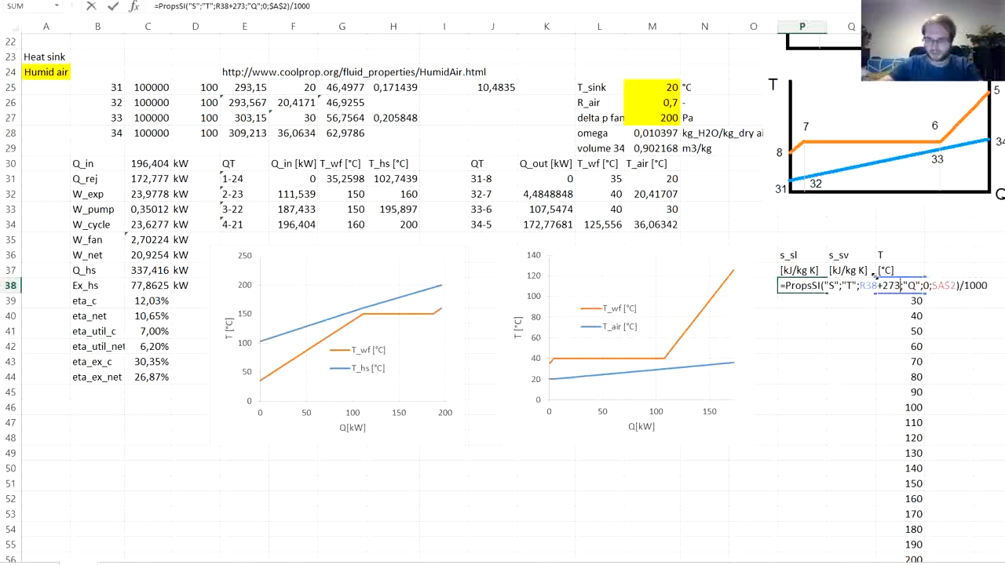
type("15")
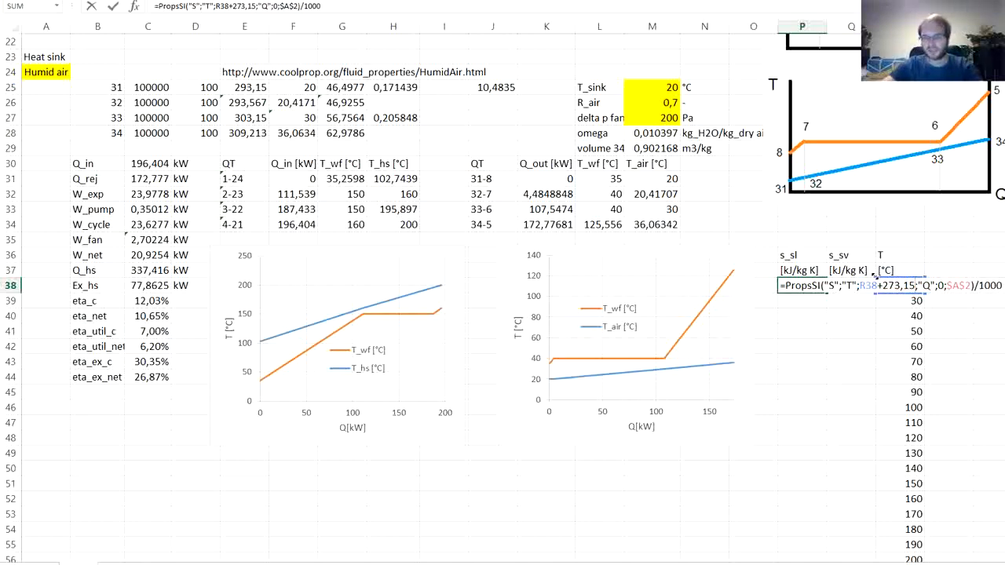
key("Return")
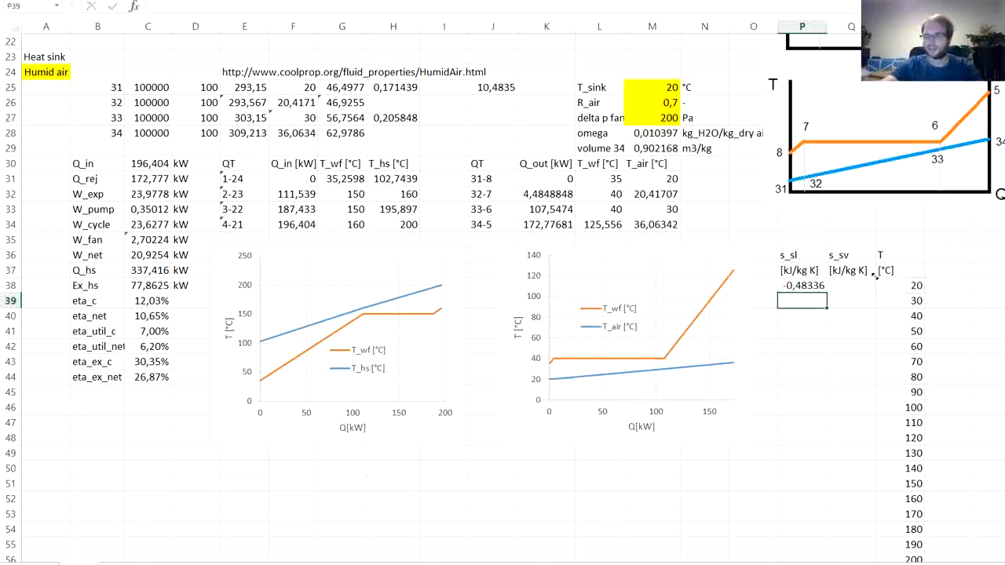
- Extend the saturated-liquid entropy formula from P38 across to Q38, under s_sv
key("Up")
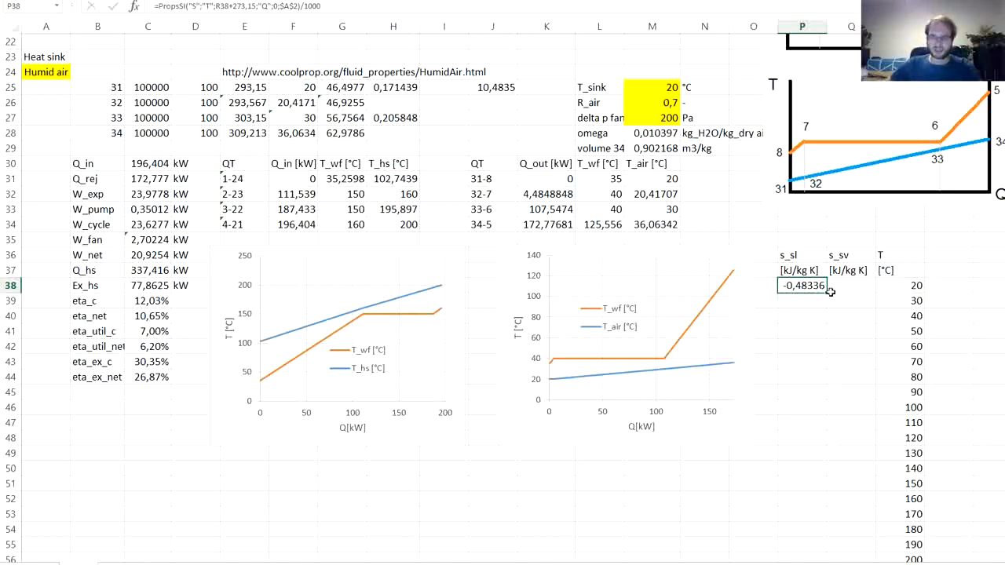
key("F2")
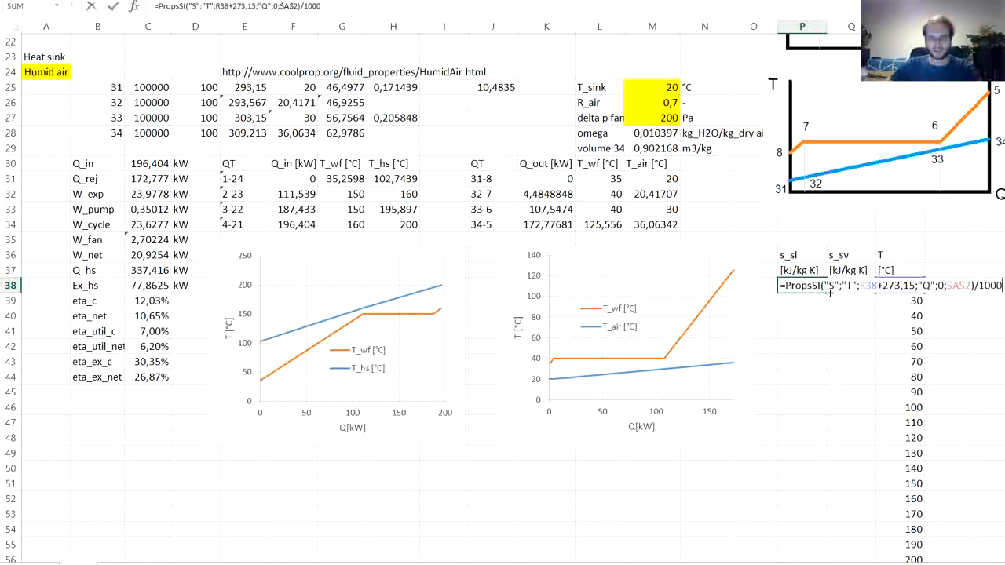
key("Escape")
left_click_drag(827, 290, 851, 288)
left_click(852, 288)
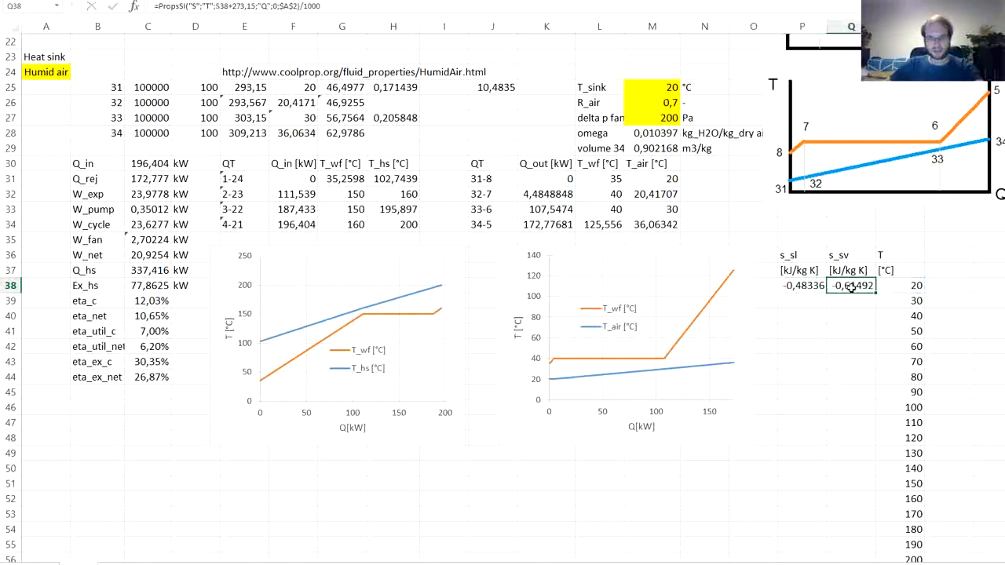
- In the Q38 formula, point the temperature reference to R38 and change the quality argument to 1
key("F2")
left_click_drag(945, 297, 902, 291)
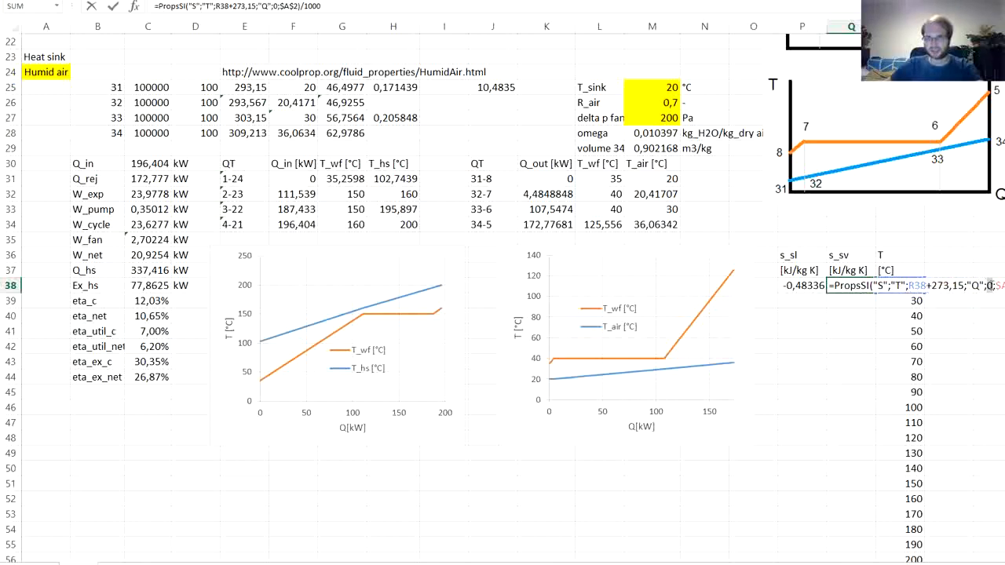
type("1")
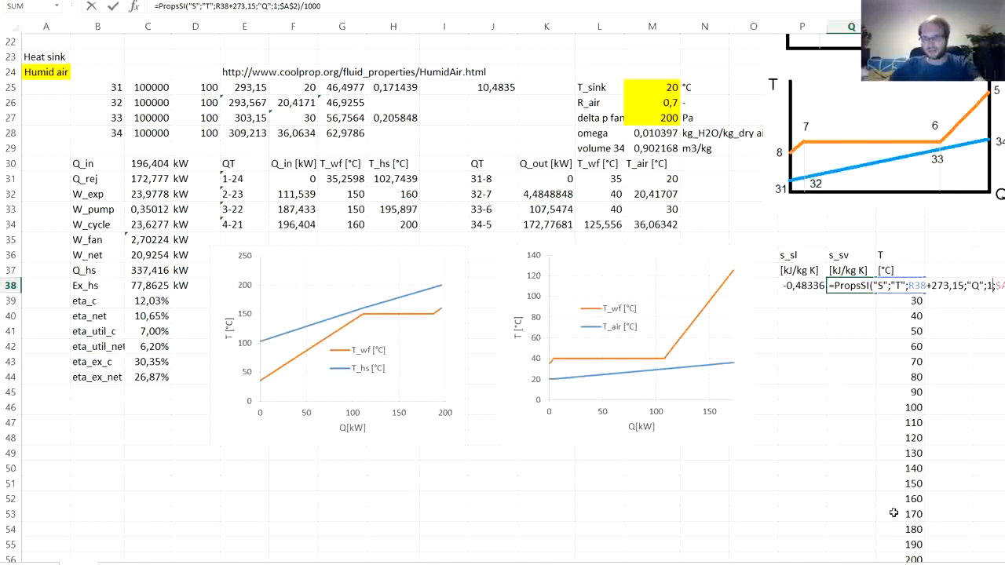
left_click_drag(877, 562, 886, 562)
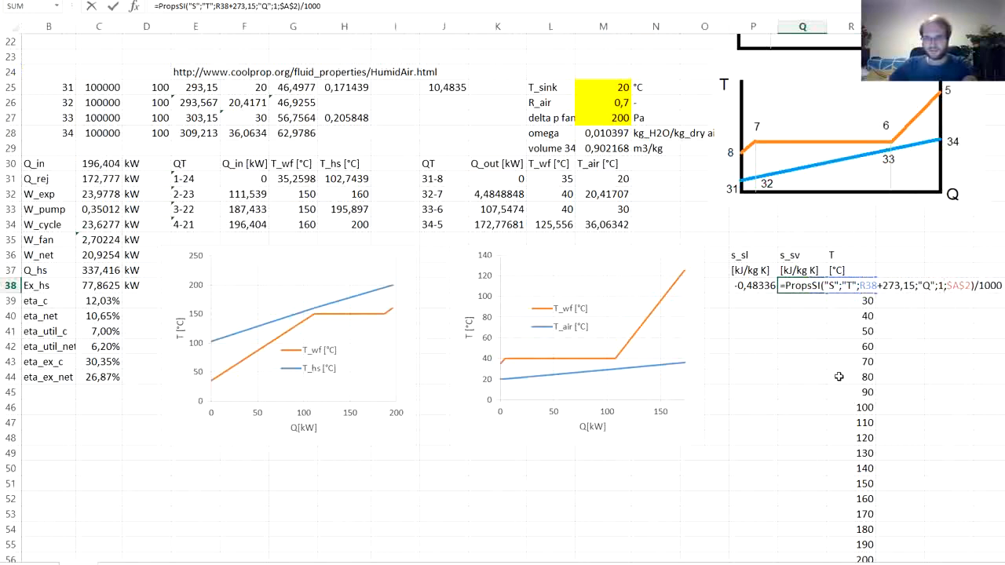
key("Return")
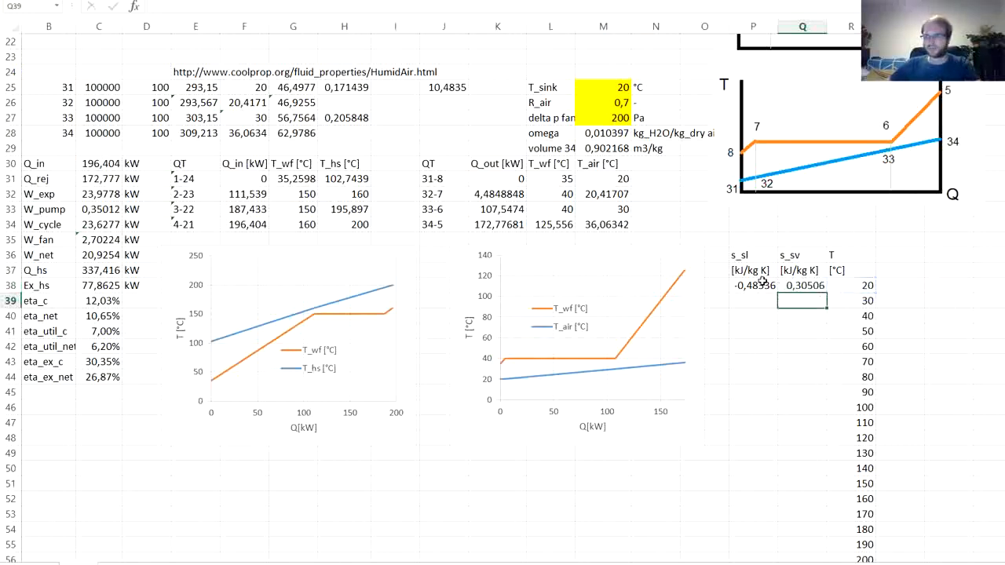
- Fill the s_sl and s_sv formulas from P38:Q38 down to row 61
left_click_drag(763, 285, 792, 285)
scroll(790, 283, "down", 2)
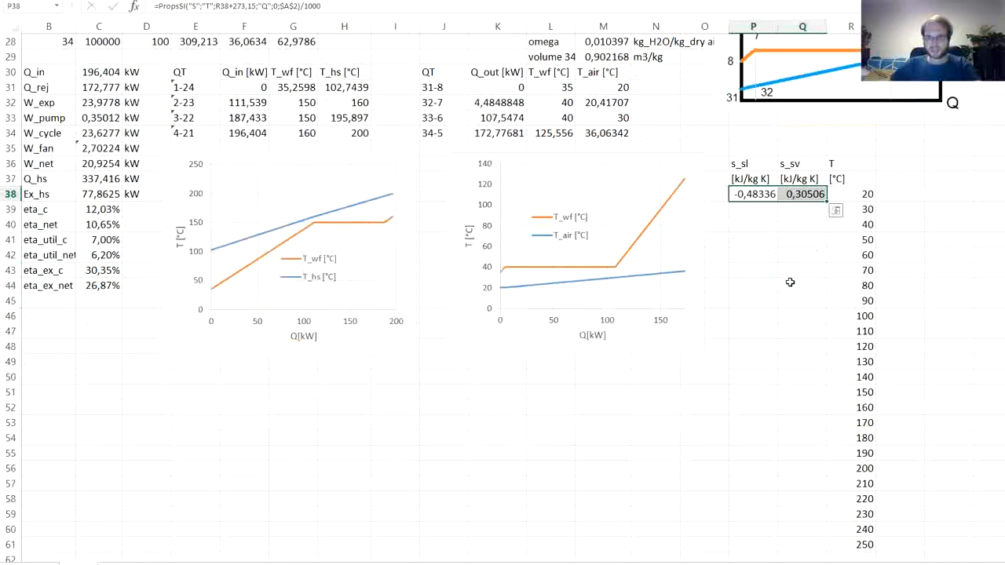
double_click(827, 204)
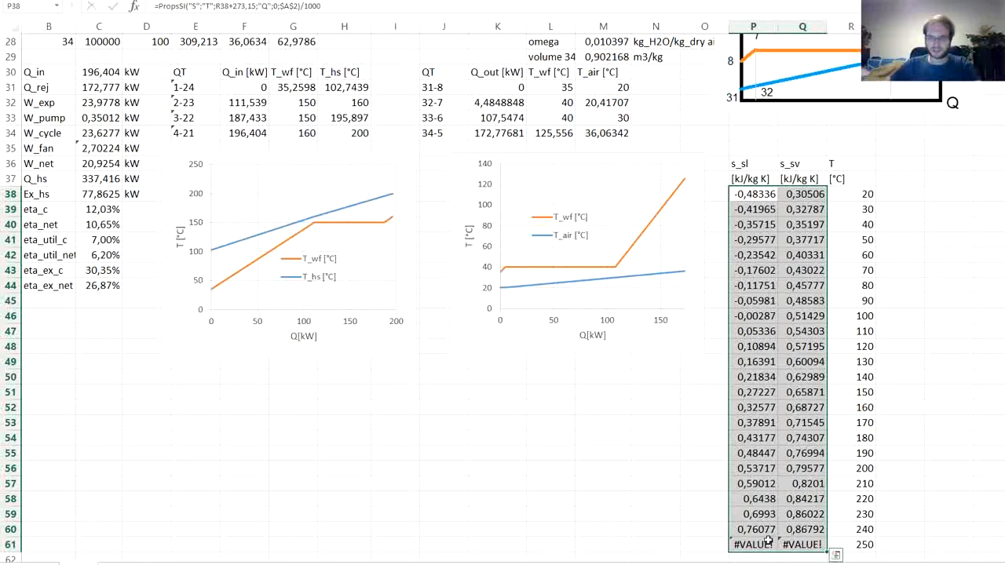
- Set the last temperature of the saturation table, in R61, to 245 °C
left_click(856, 544)
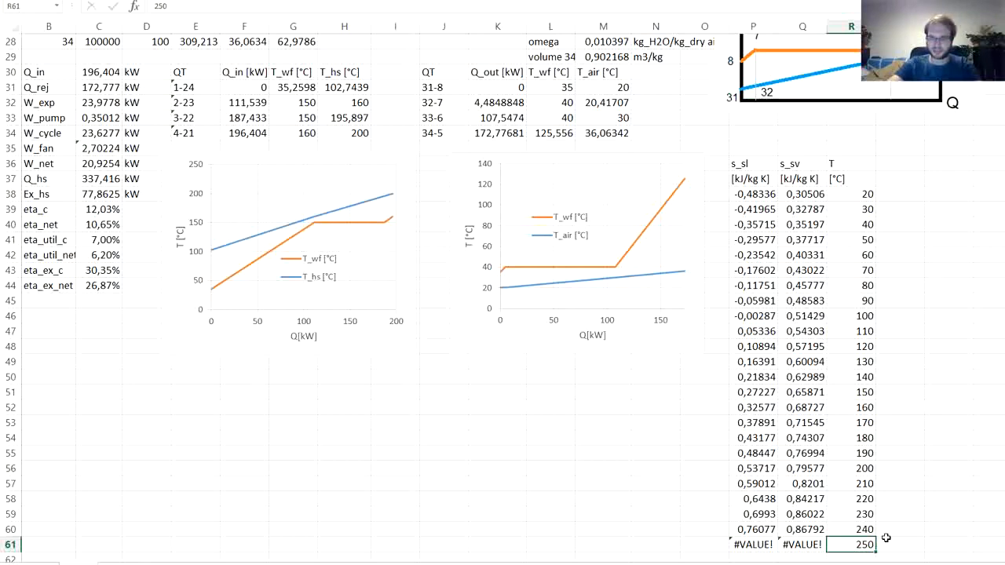
type("245")
key("Return")
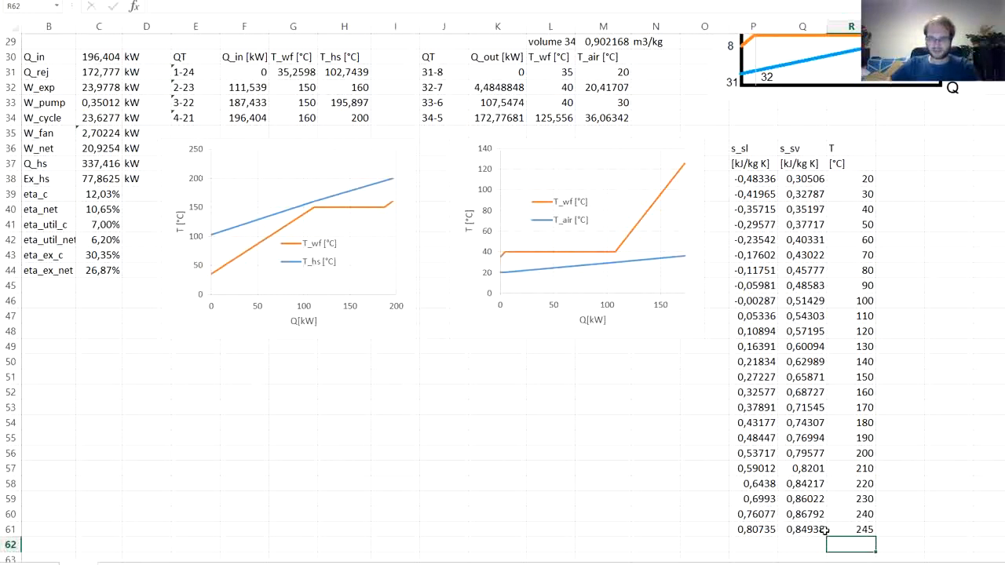
- Duplicate the heat source QT chart with T_wf and T_hs and place the copy beneath the original
scroll(554, 384, "down", 1)
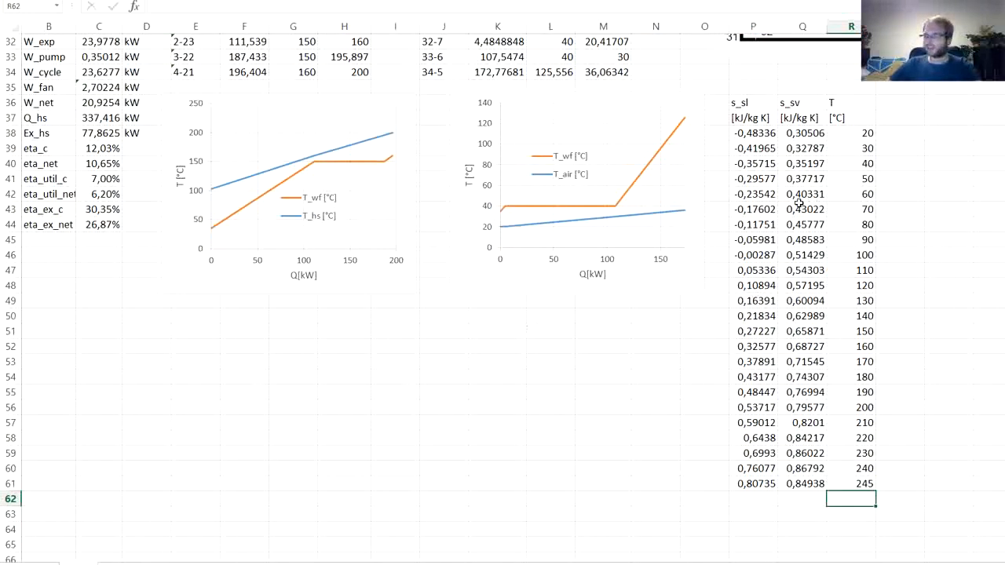
left_click(198, 274)
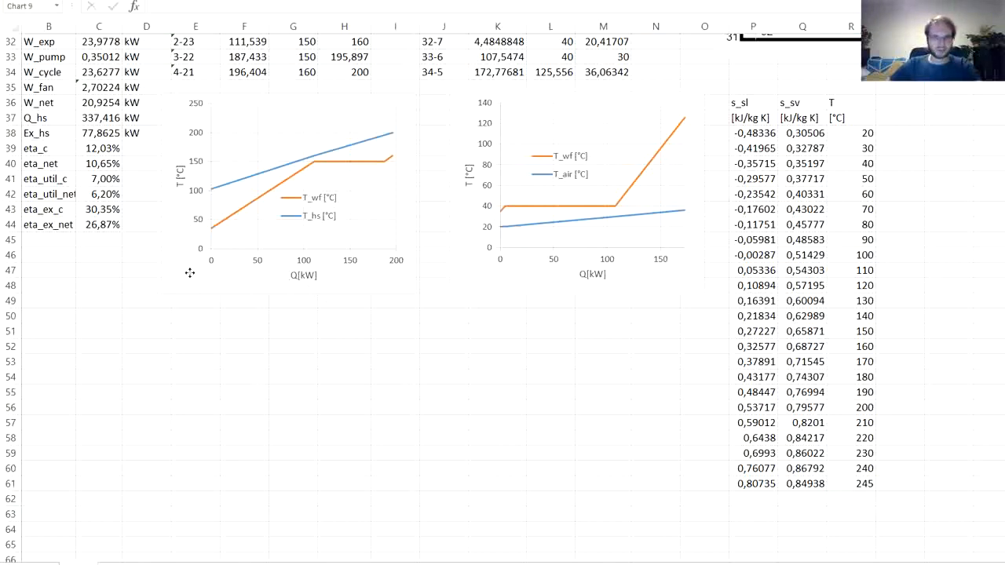
left_click(202, 320)
key("ctrl+v")
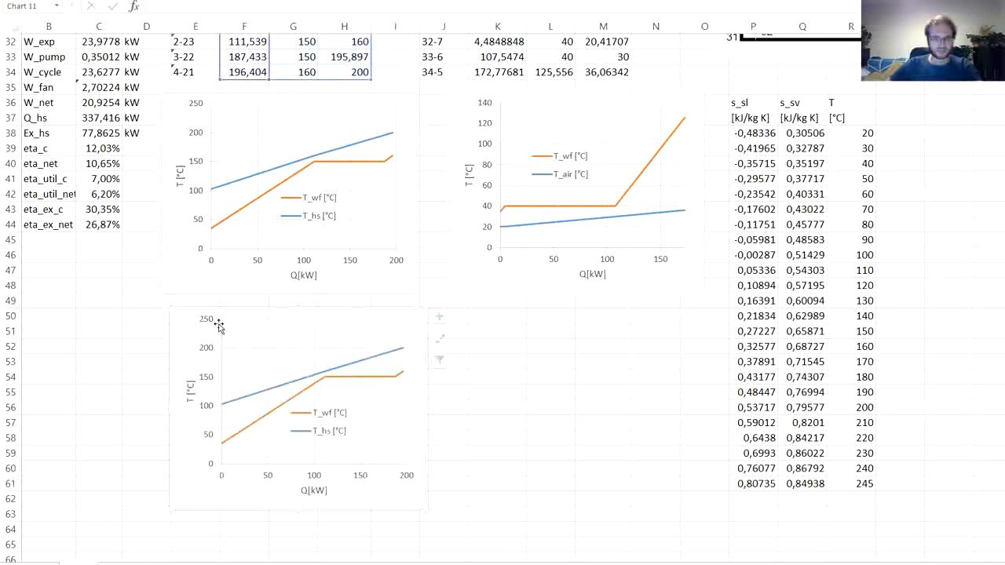
left_click_drag(189, 330, 226, 332)
- Delete the T_wf series from the copied chart
scroll(226, 332, "up", 2)
left_click(383, 476)
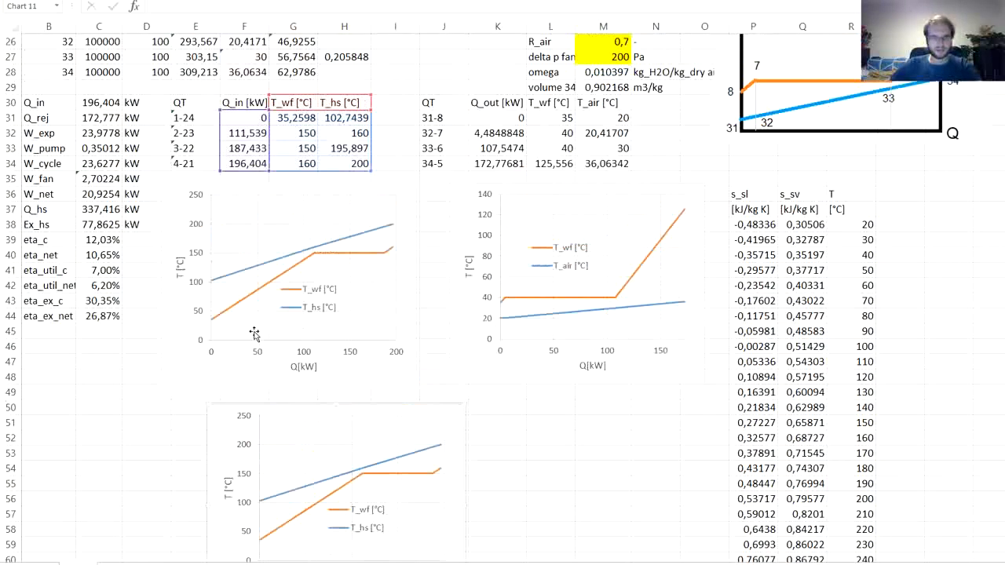
key("Delete")
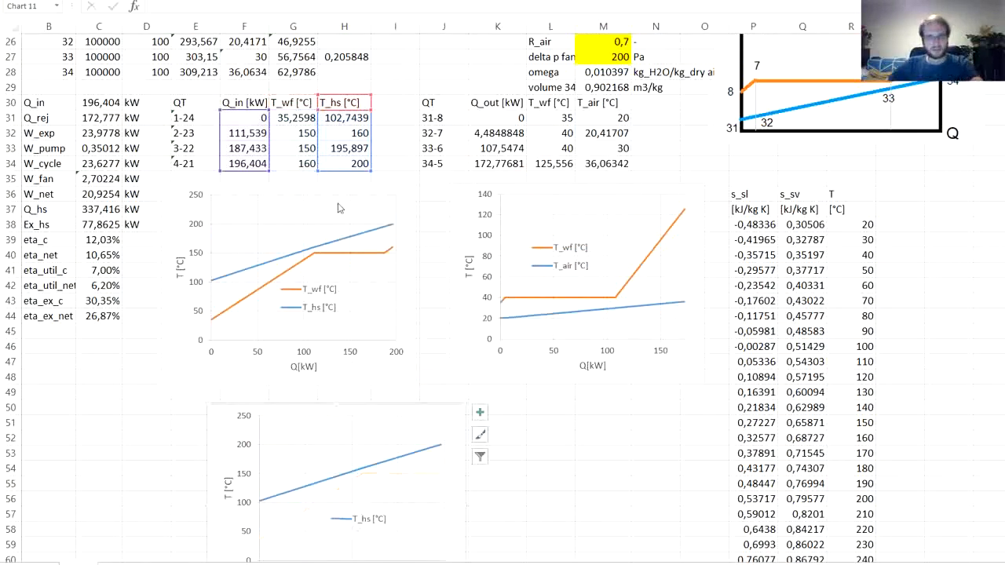
- Repoint the copied chart's remaining series to name P36, X values R38:R61 and Y values P38:P61
left_click_drag(271, 116, 849, 221)
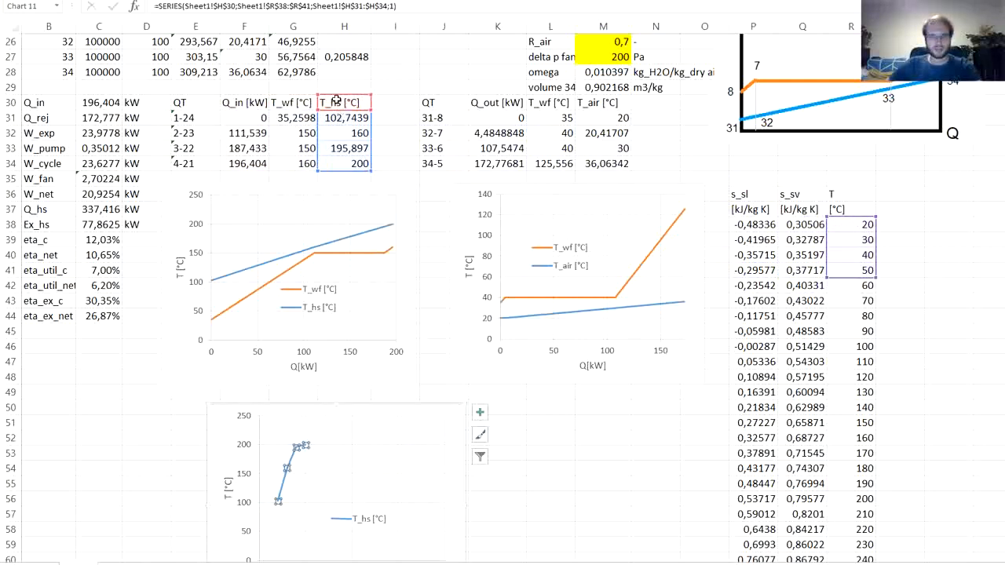
left_click_drag(335, 95, 761, 201)
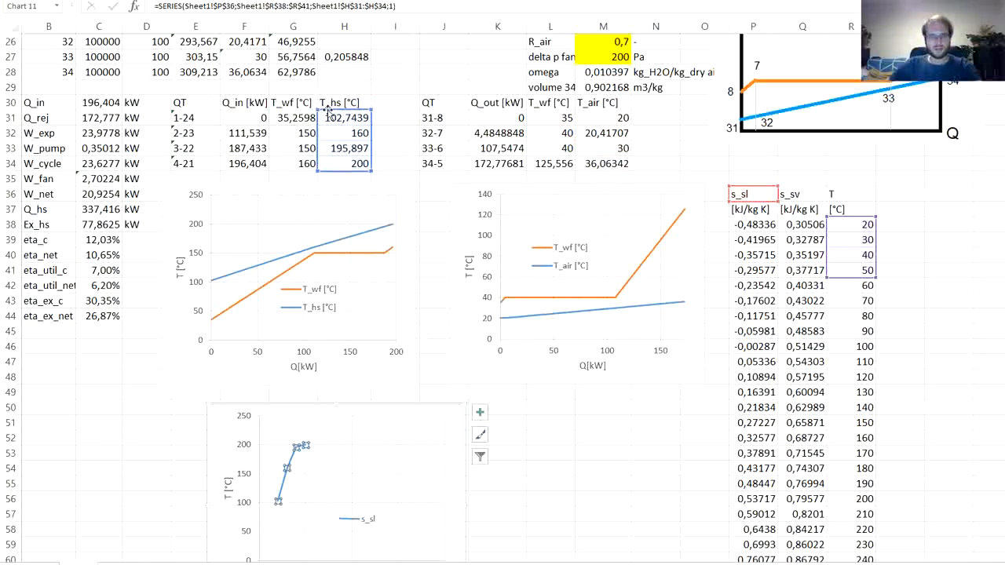
left_click_drag(681, 212, 741, 223)
scroll(595, 225, "down", 1)
scroll(668, 226, "down", 2)
left_click_drag(778, 132, 802, 439)
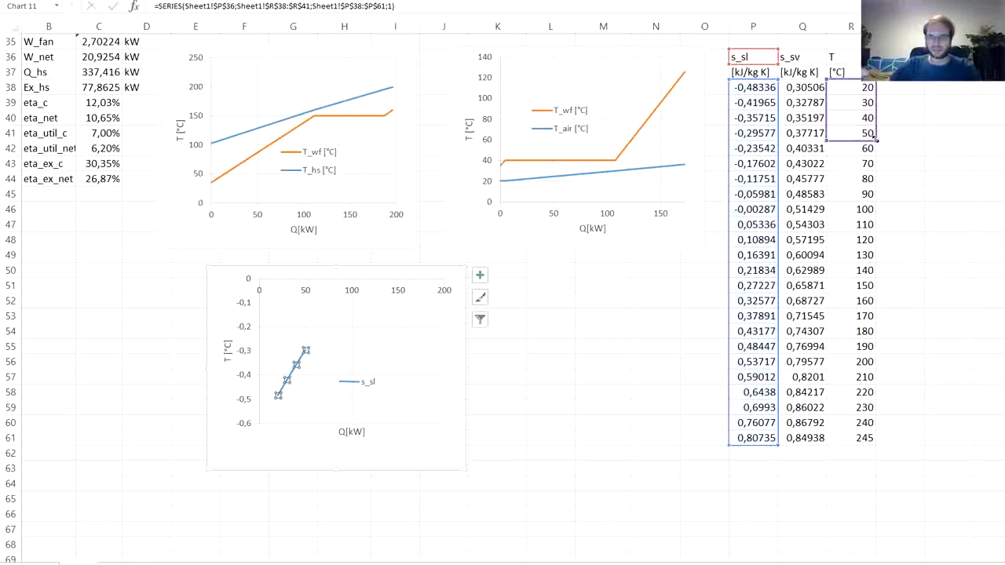
left_click_drag(875, 141, 880, 440)
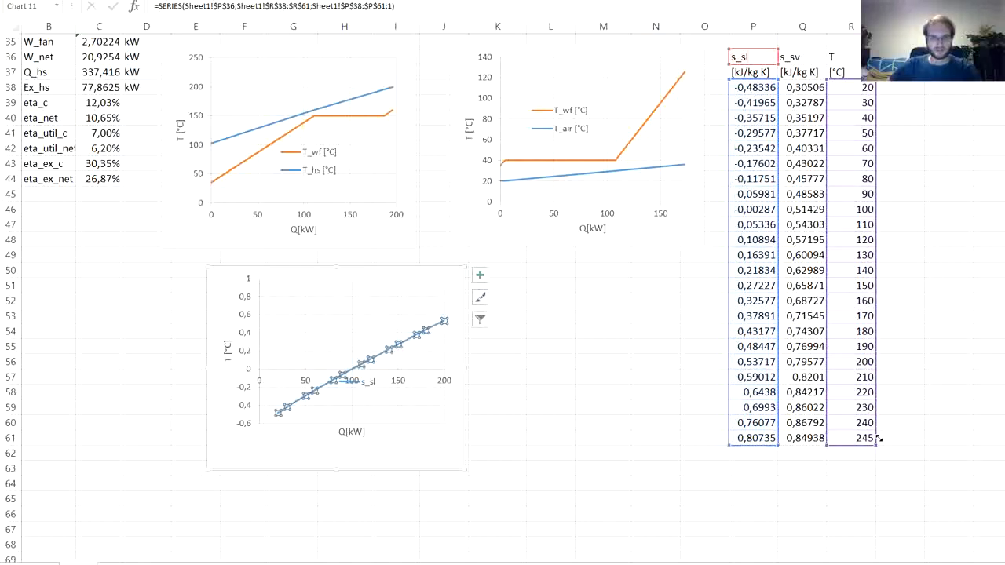
- Reset the maximum bound of the copied chart's horizontal axis to its automatic value
left_click(549, 375)
double_click(397, 380)
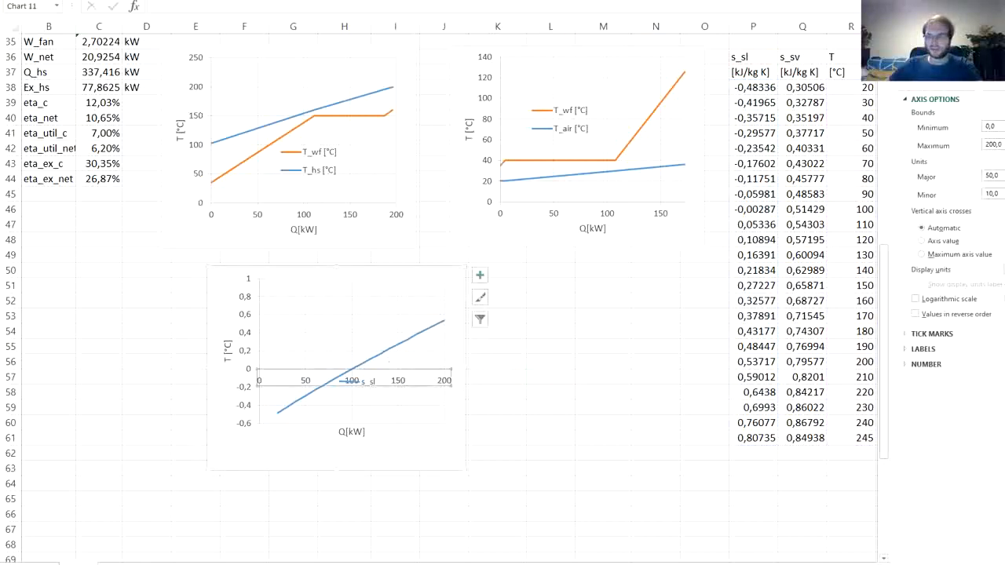
left_click(1004, 145)
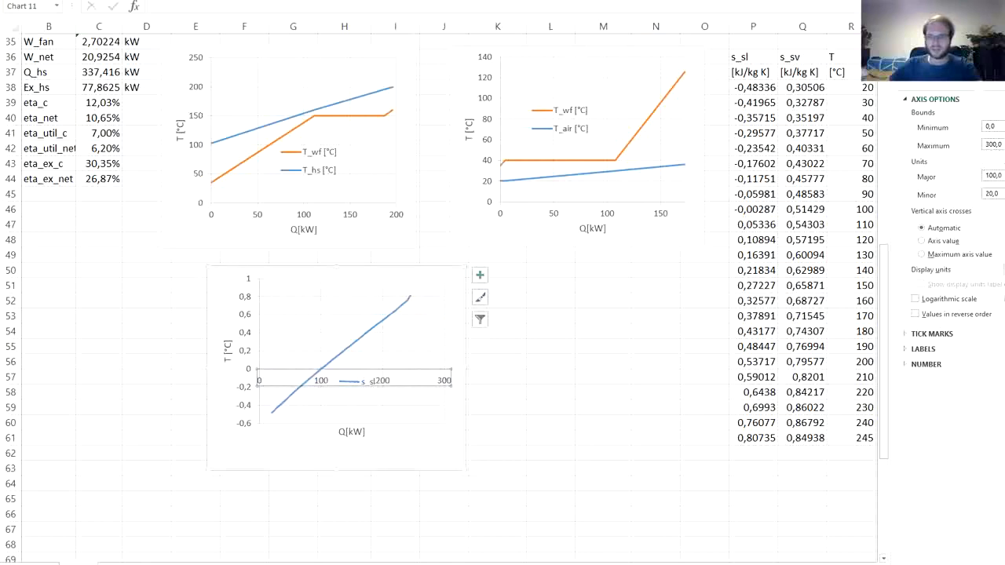
left_click(597, 361)
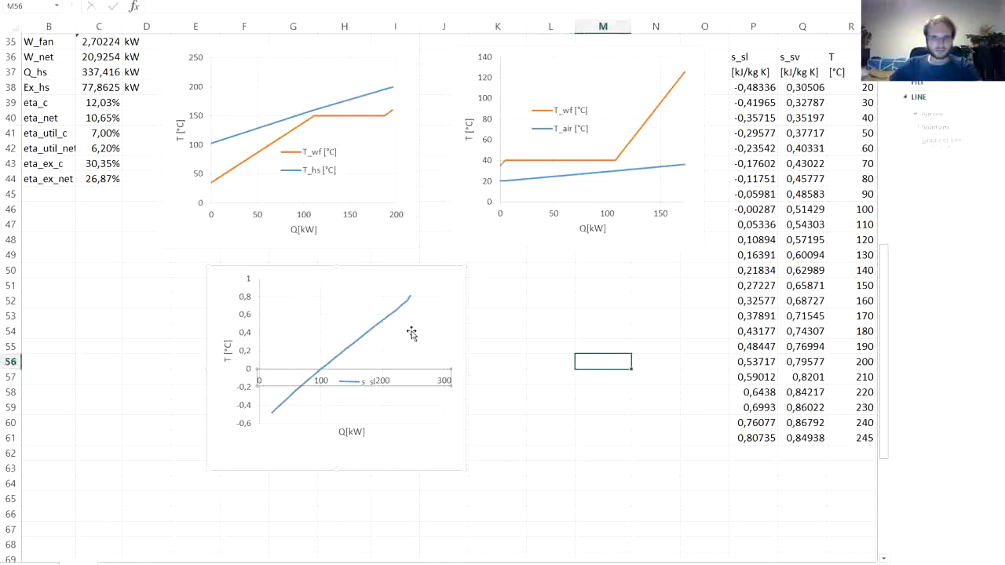
- Duplicate the s_sl series within the copied chart and point the duplicate's Y values to Q38:Q61
left_click(387, 321)
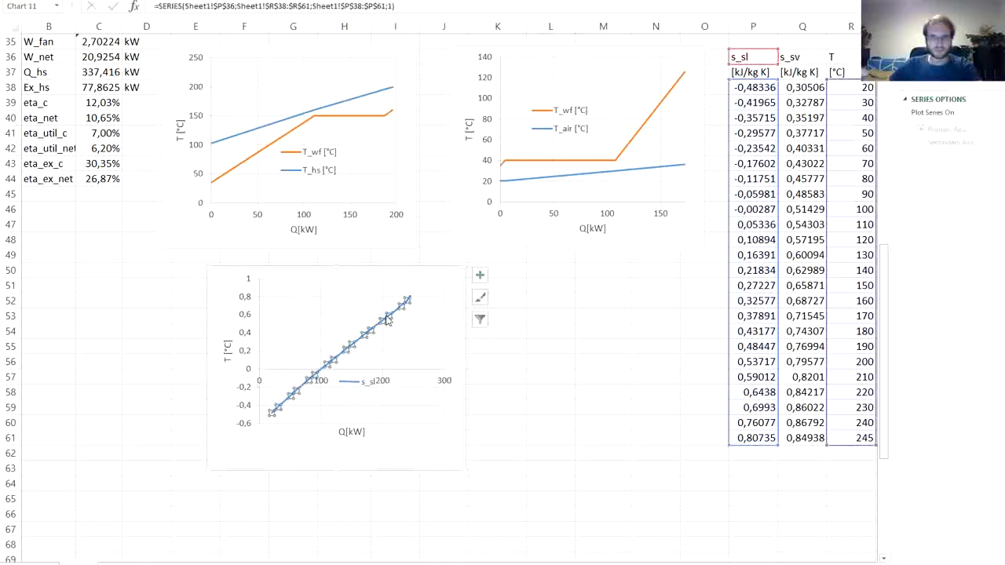
key("ctrl+v")
left_click(387, 320)
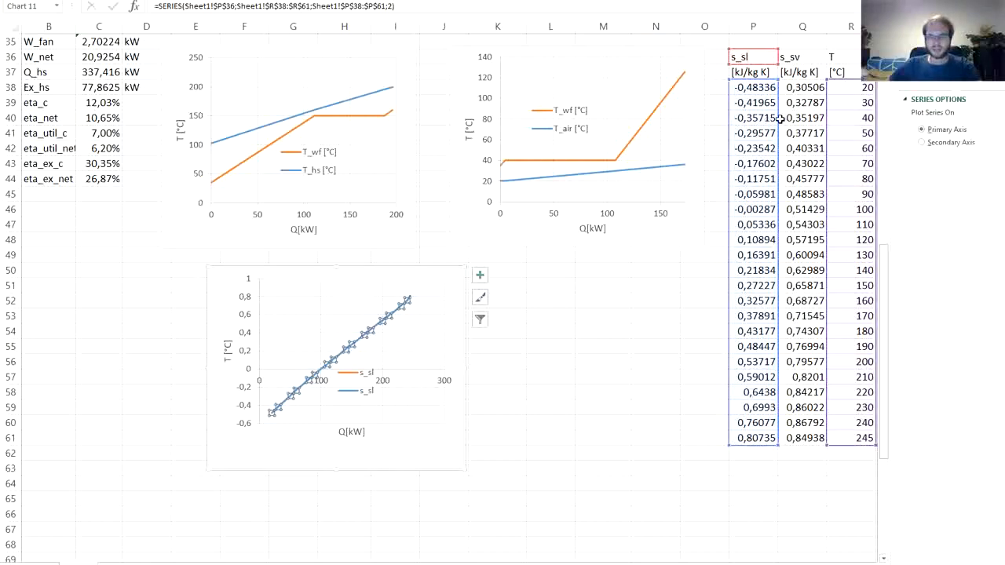
left_click_drag(777, 119, 806, 123)
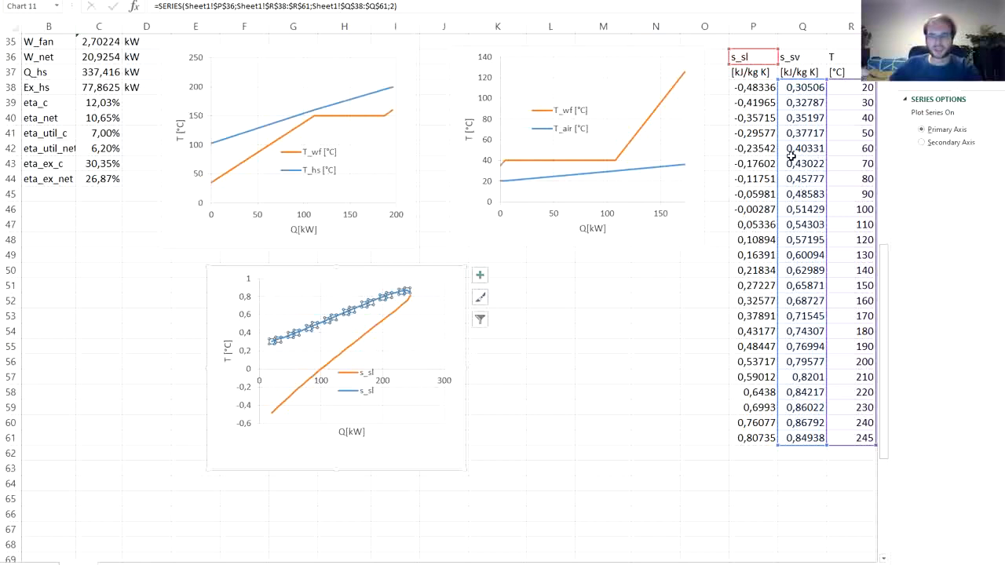
- Reassign both series of the copied chart to X values P38:P61 and Y values R38:R61
left_click_drag(877, 102, 848, 102)
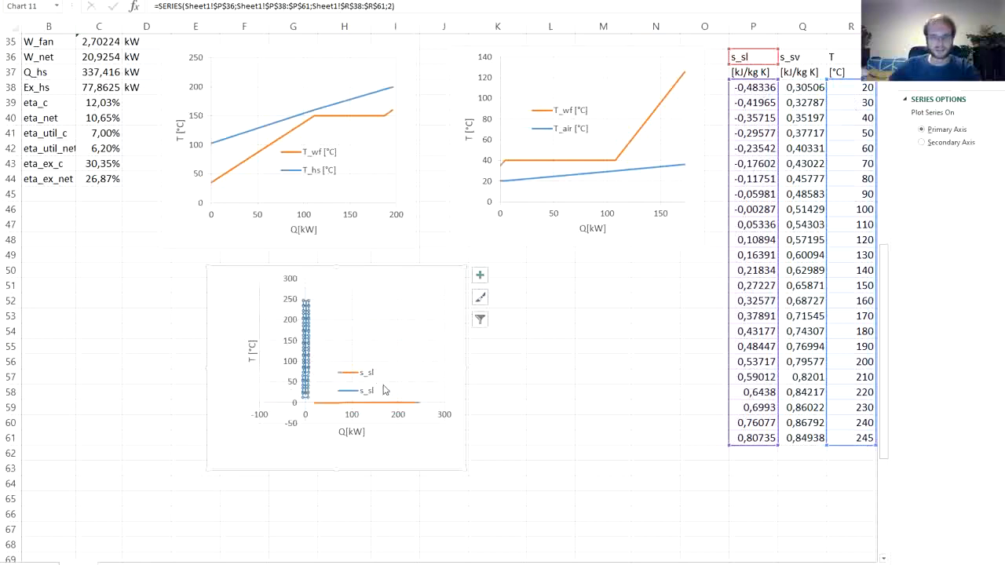
left_click(377, 399)
left_click(408, 405)
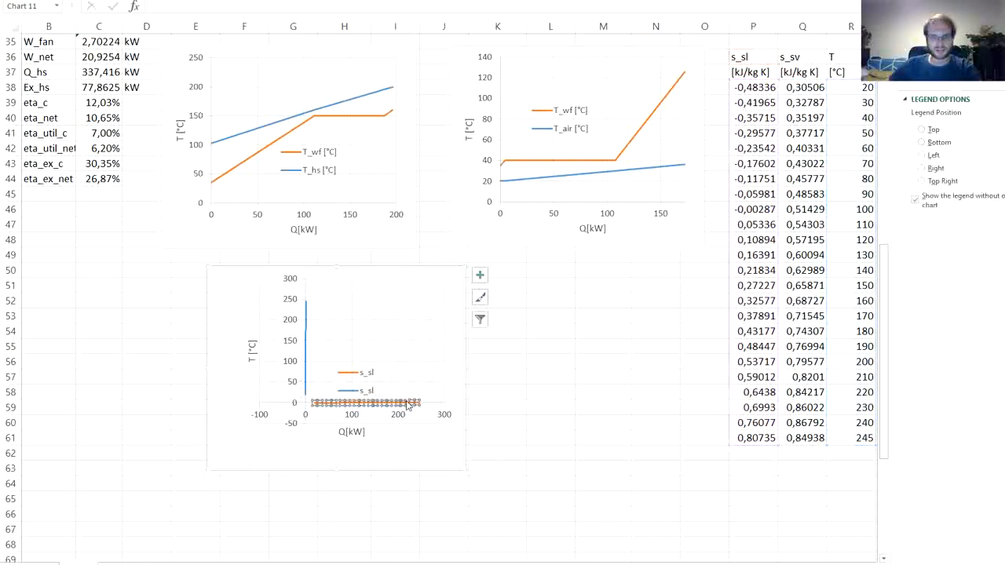
mouse_move(776, 93)
left_mouse_down()
mouse_move(792, 102)
mouse_move(791, 89)
left_mouse_up()
mouse_move(852, 76)
left_mouse_down()
mouse_move(756, 78)
mouse_move(846, 87)
left_mouse_up()
- Point the second series of the copied chart to X values Q38:Q61 and its name to Q36
left_click(398, 336)
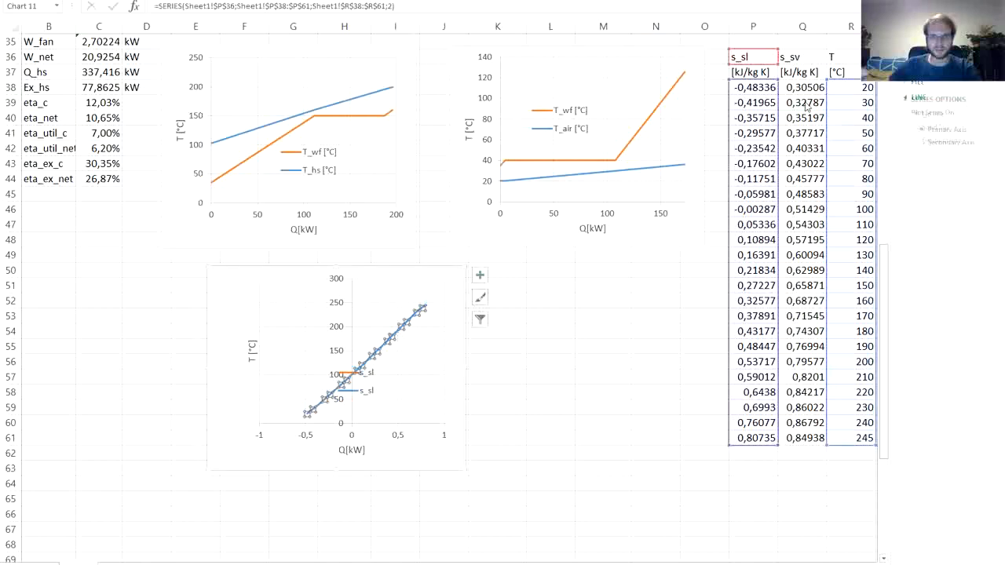
left_click_drag(778, 99, 803, 101)
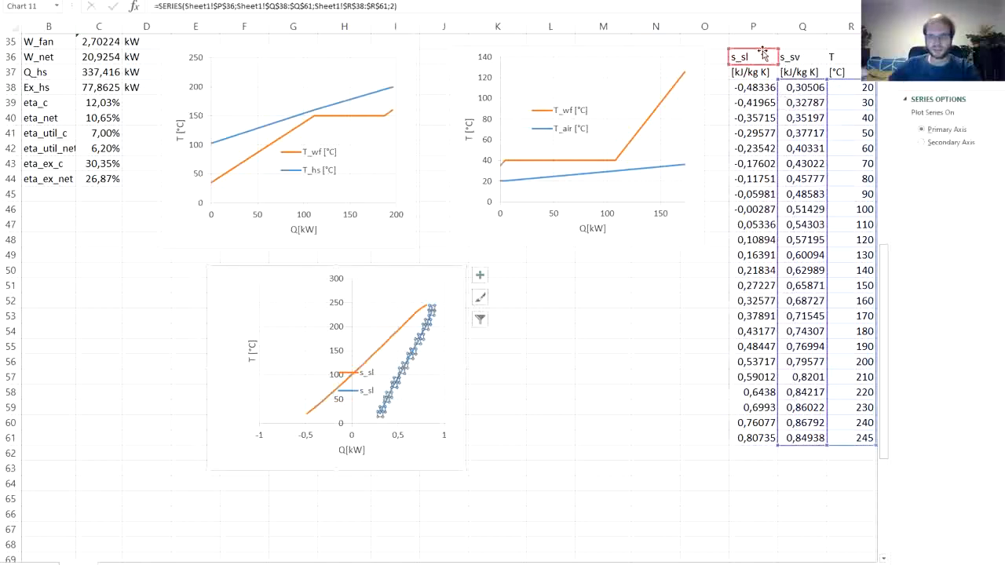
left_click_drag(763, 50, 803, 53)
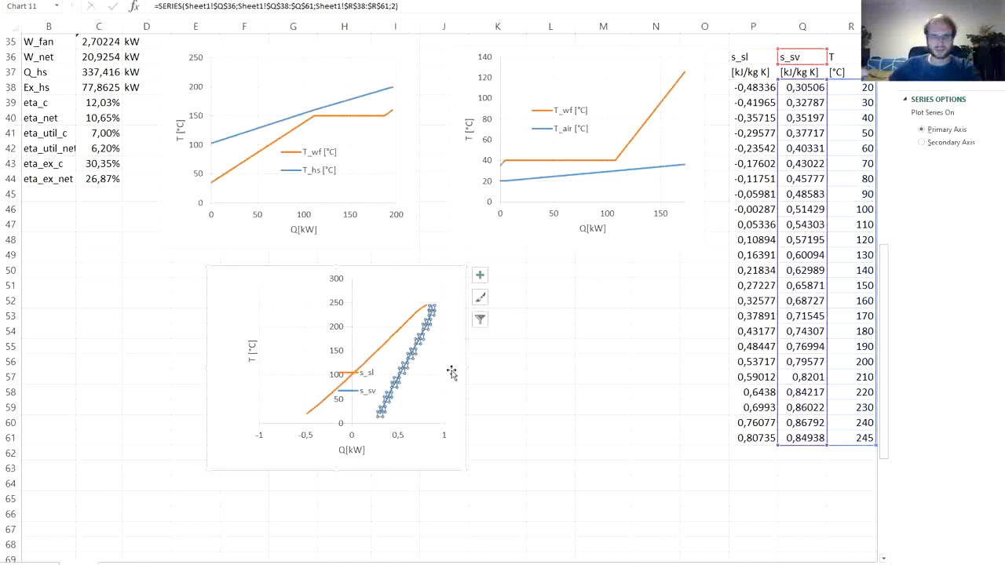
left_click(553, 387)
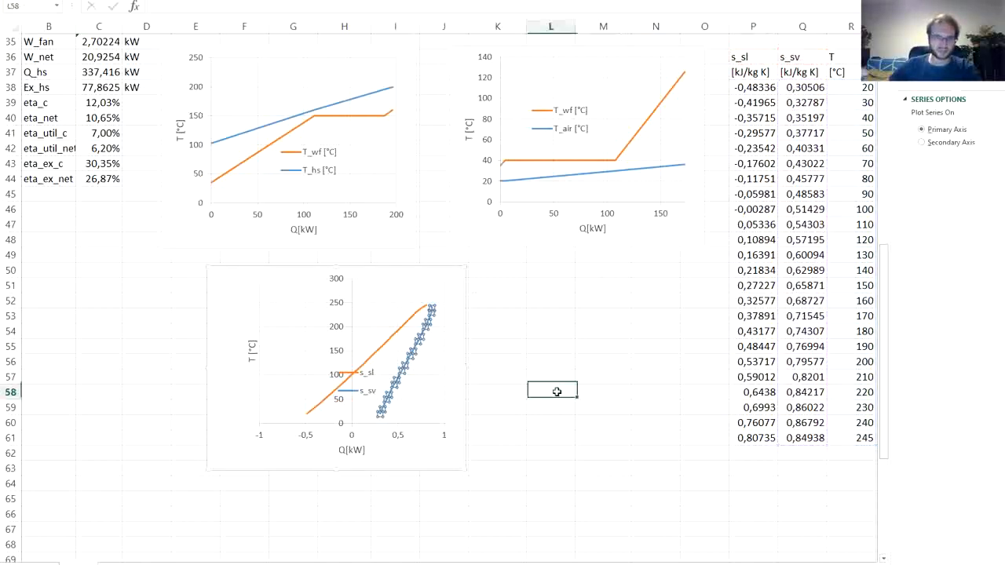
- Replace the quantity Q with s in the copied chart's horizontal axis title, making it "s [kW]"
left_click(351, 431)
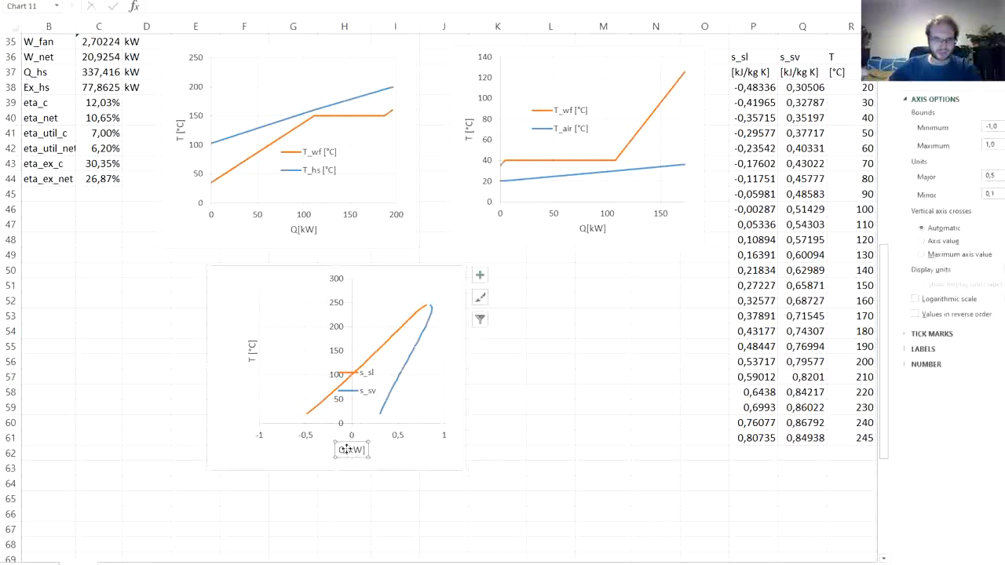
left_click(346, 450)
key("BackSpace")
type("s")
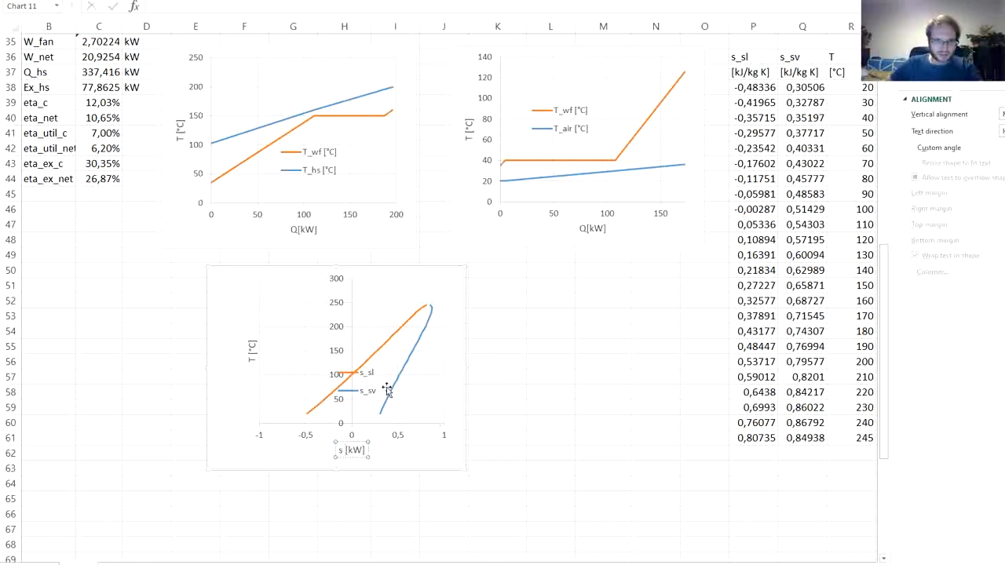
- Set the minimum bound of the T-s chart's horizontal axis to -0.5
left_click(348, 332)
left_click(351, 434)
left_click(972, 80)
left_click(958, 100)
left_click_drag(994, 127, 987, 135)
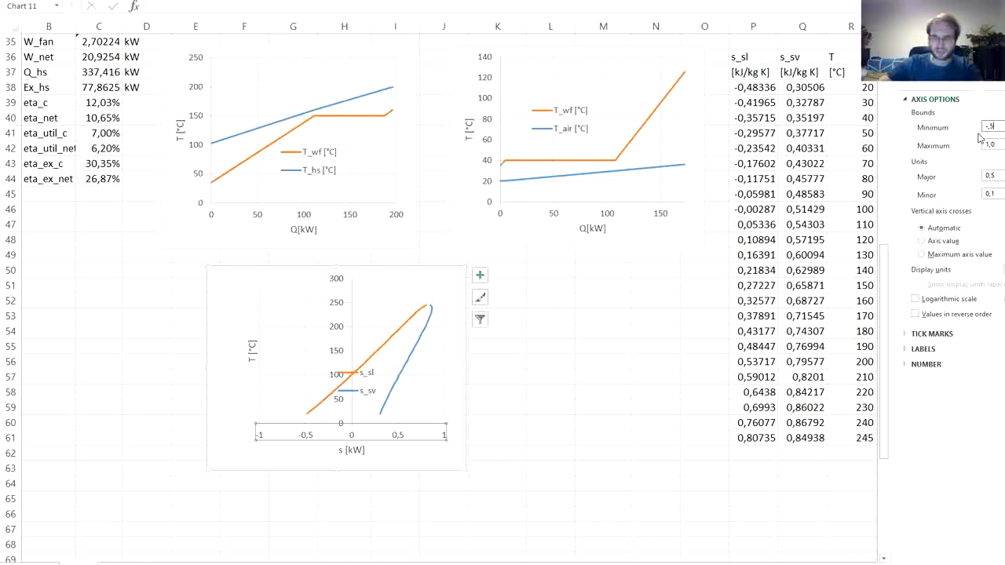
type("-,5")
key("Return")
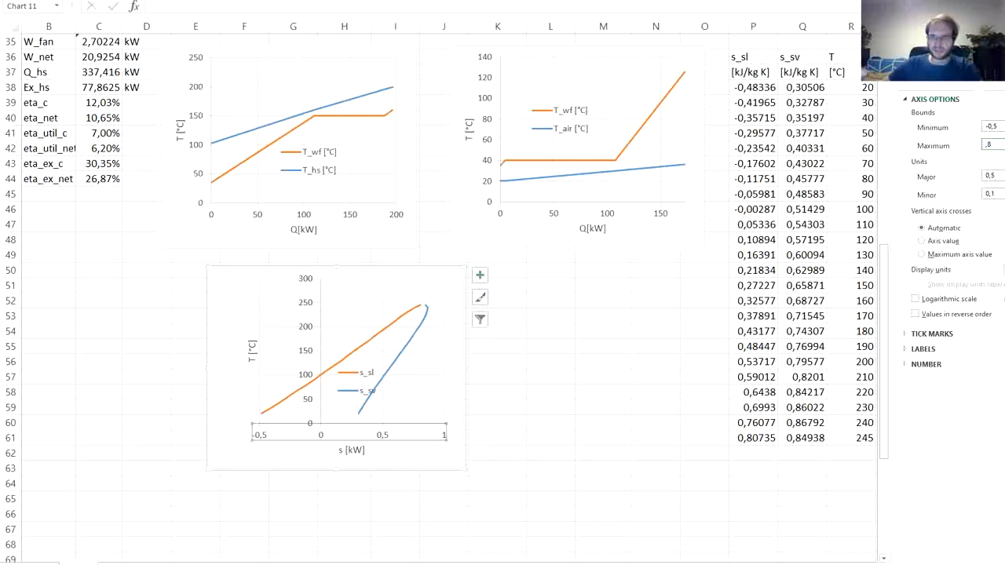
- Try a maximum of 0.8 for the T-s chart's horizontal axis, then set it to 0.9
type(",8")
key("Return")
left_click_drag(998, 144, 965, 147)
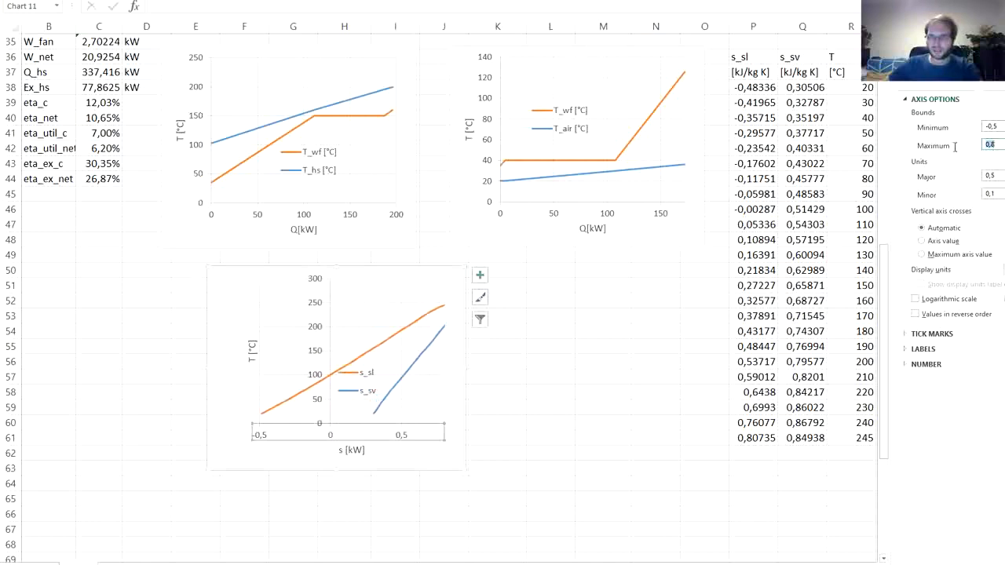
key("Return")
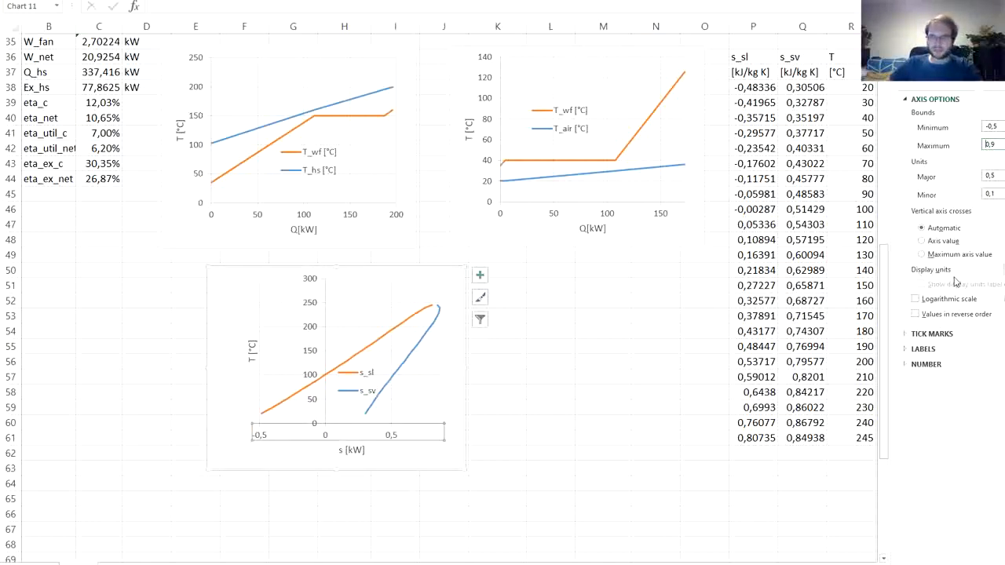
- Make the T-s chart's vertical axis cross at -0.5 and move the legend into the plot's upper-left corner
left_click(945, 244)
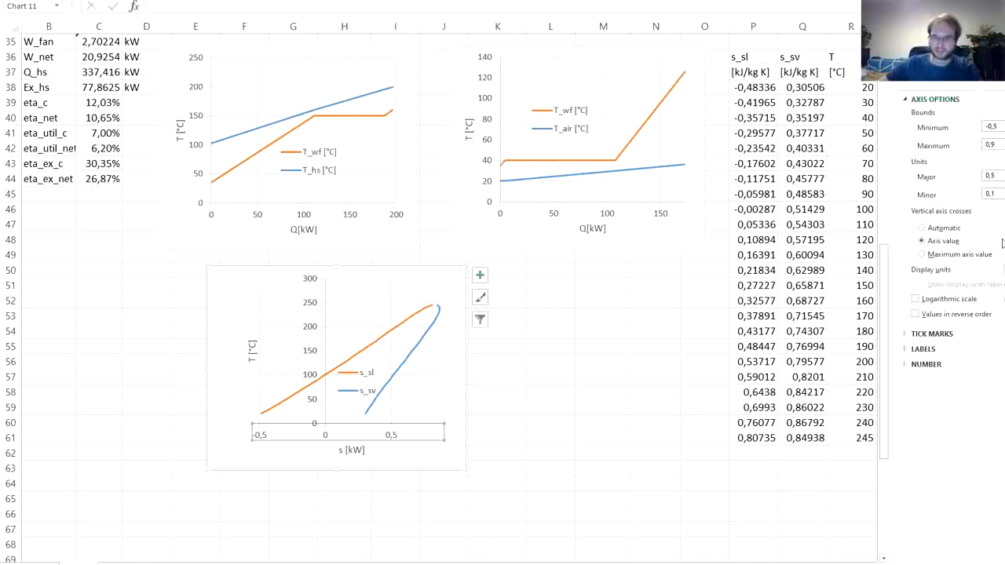
left_click(1002, 146)
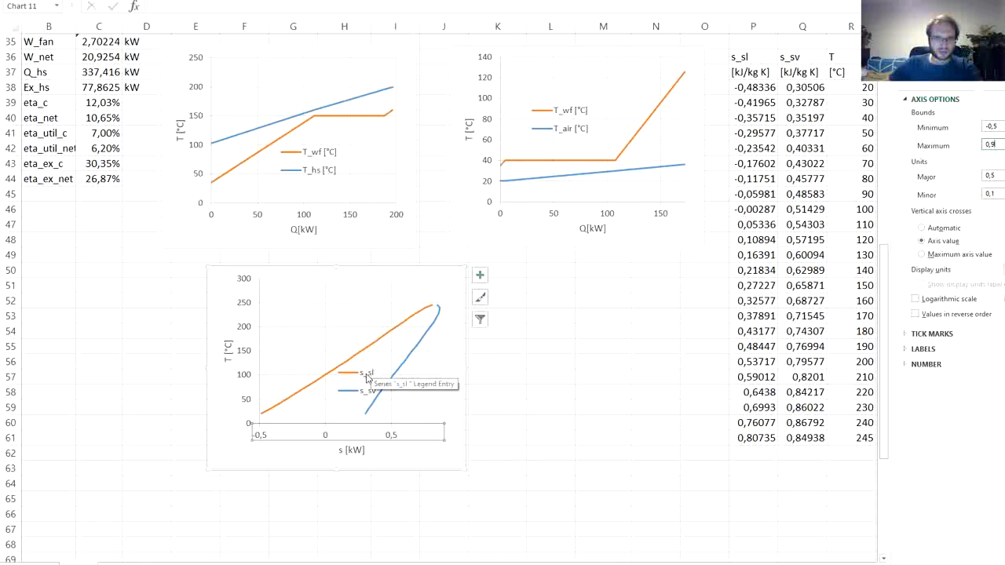
left_click(363, 375)
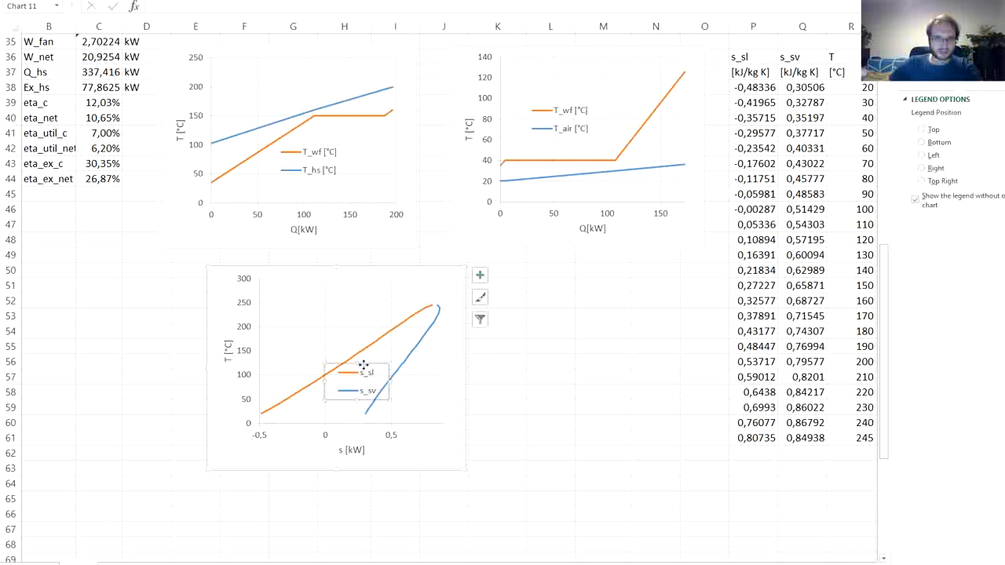
left_click_drag(293, 294, 302, 280)
- Format the s_sl and s_sv saturation curves in the T-s chart as thin lines
left_click(386, 336)
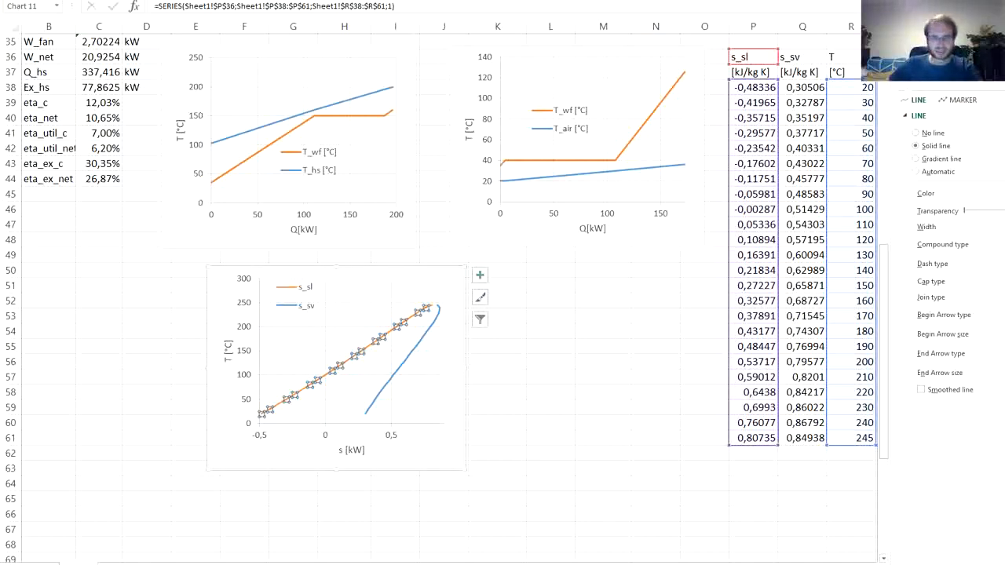
left_click(414, 351)
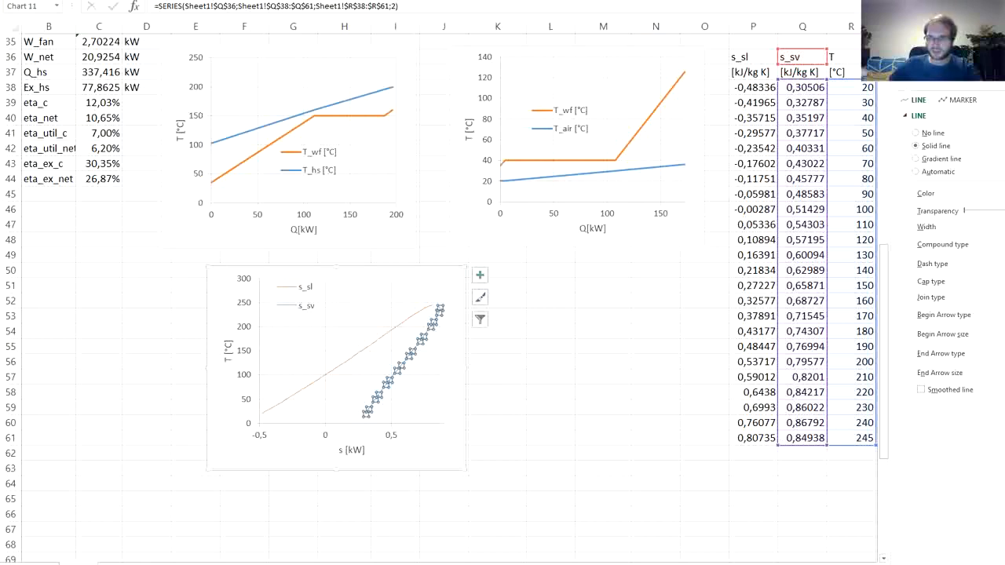
left_click(568, 356)
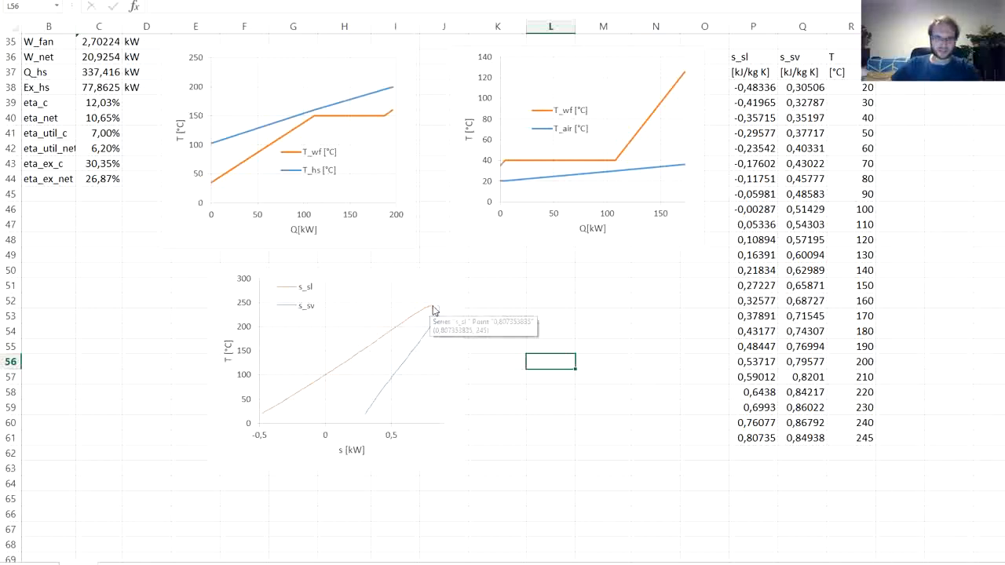
- Add a series named pump to the T-s chart and take its X values from entropy cells H13 and H4
left_click(328, 420)
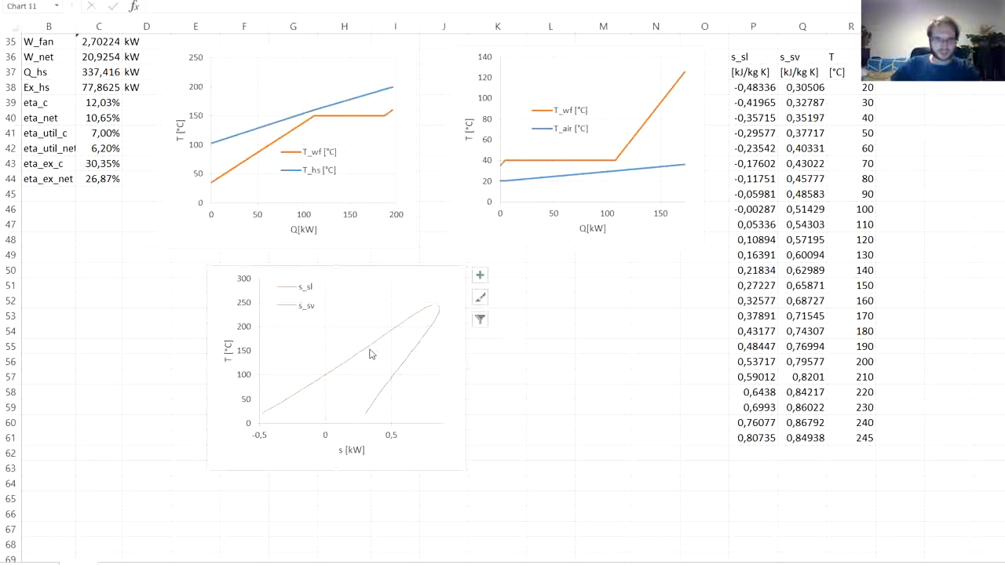
right_click(293, 338)
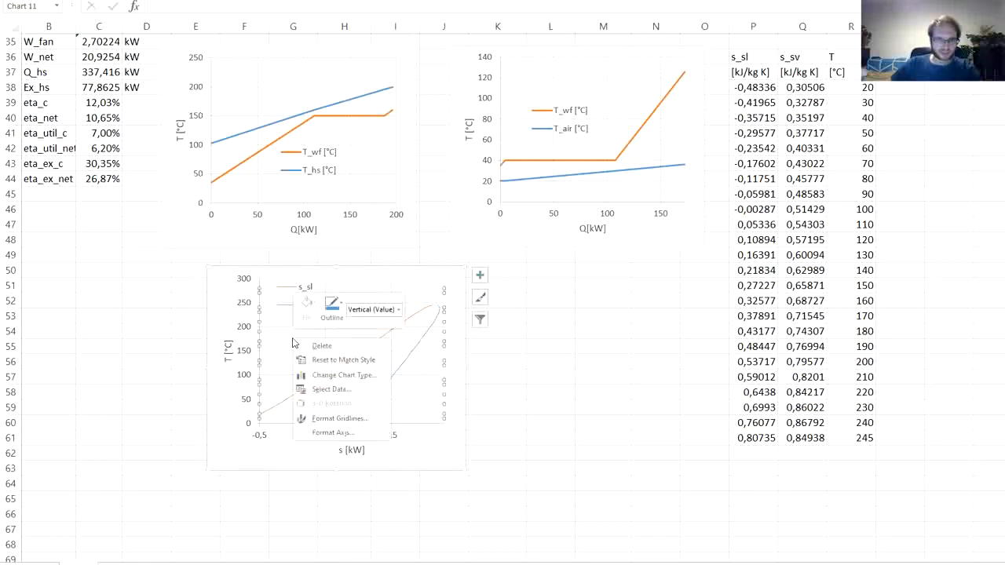
left_click(331, 389)
scroll(577, 267, "up", 11)
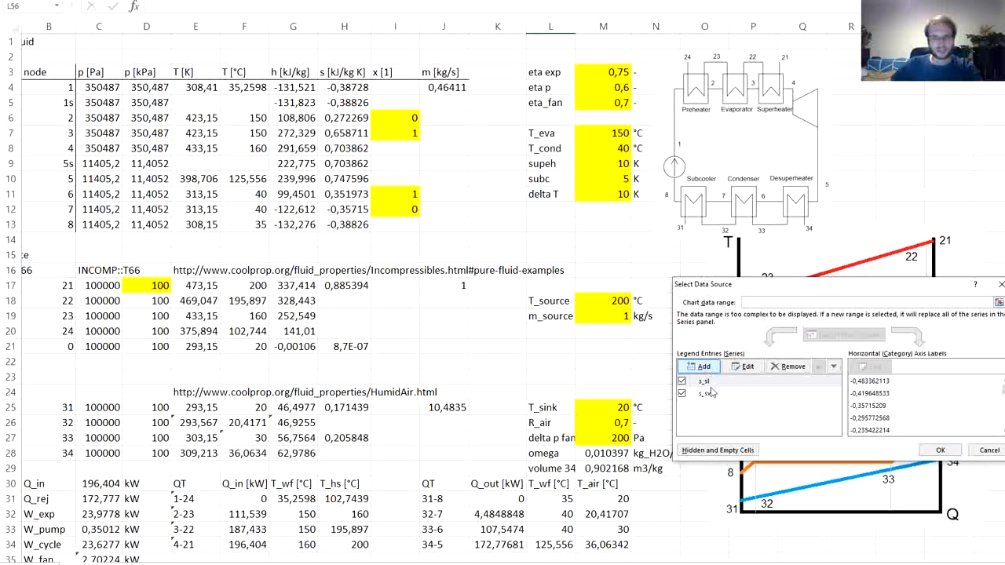
double_click(711, 393)
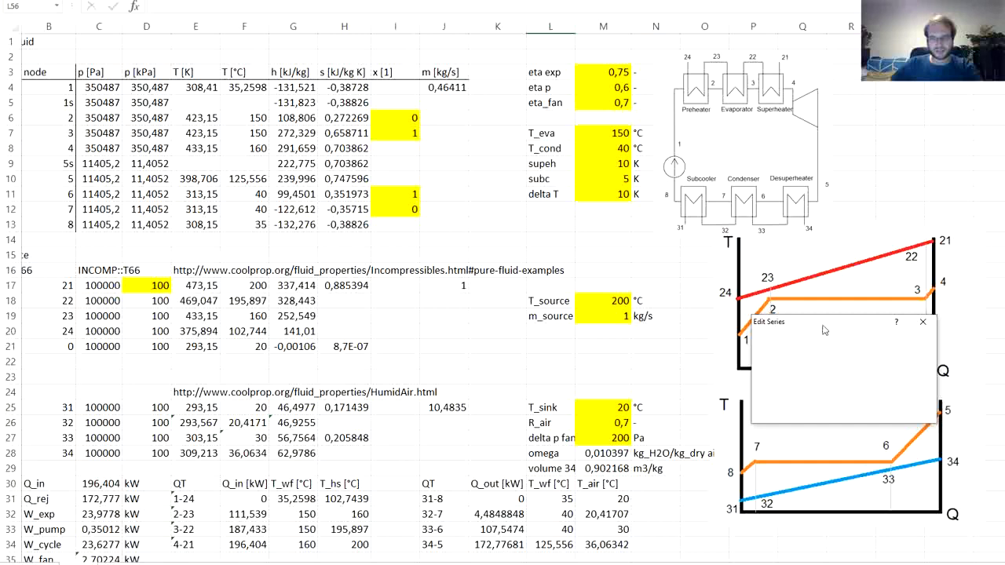
left_click_drag(825, 330, 611, 234)
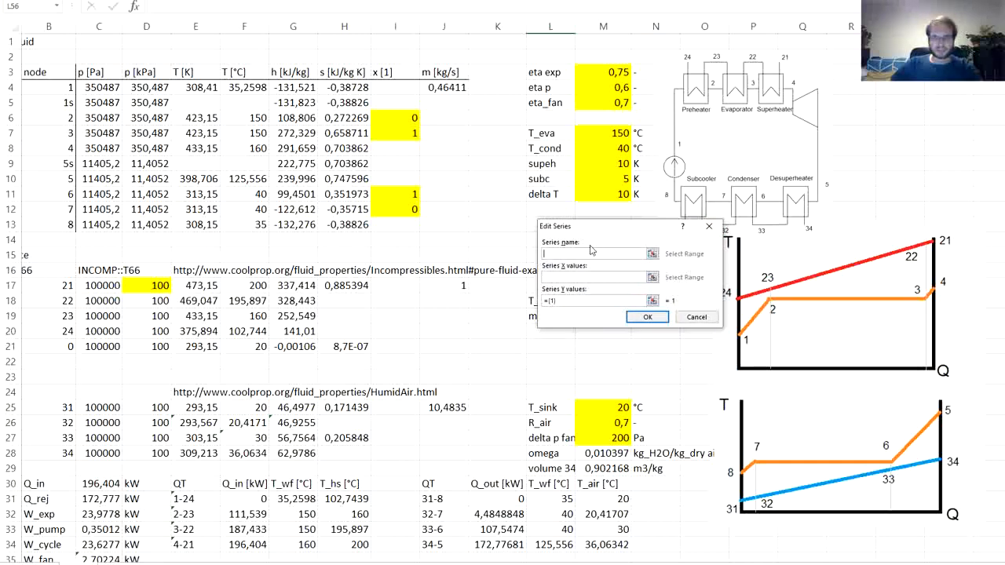
type("pump")
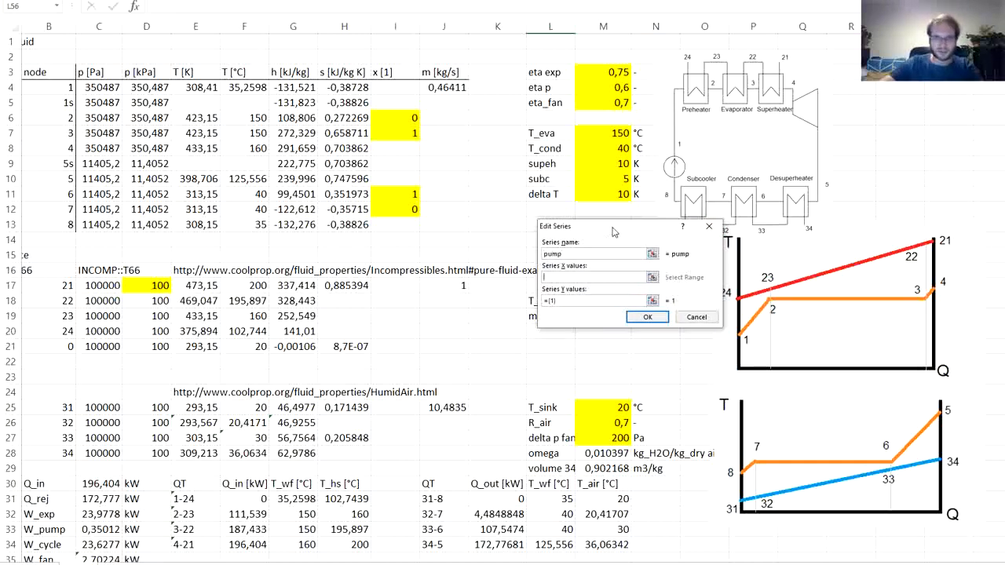
left_click(577, 274)
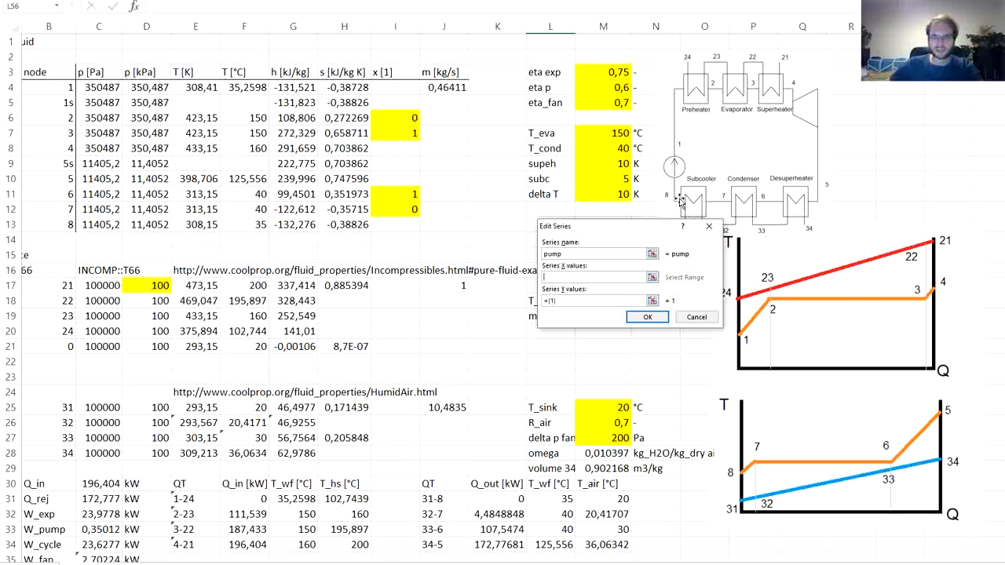
left_click(339, 225)
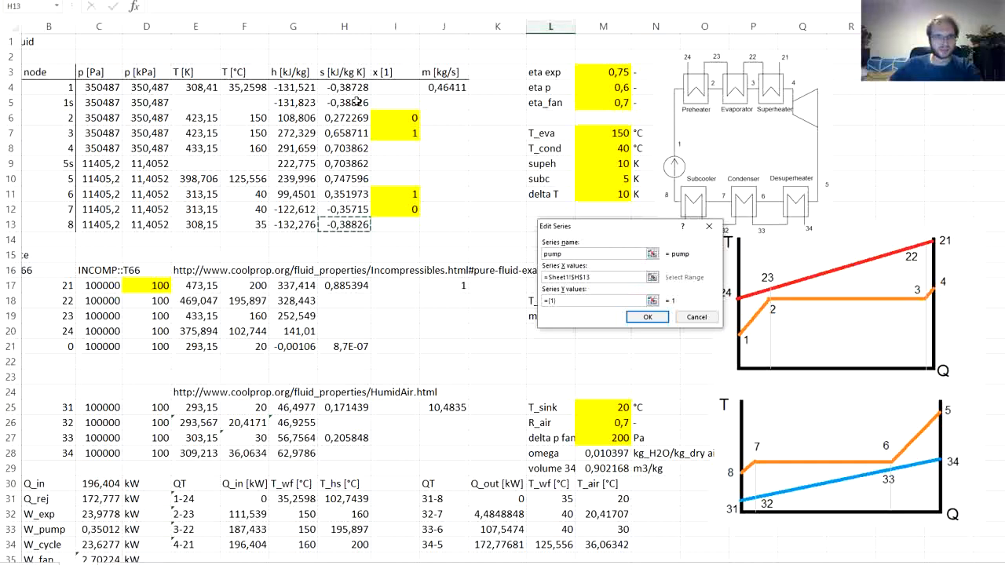
left_click(353, 88, "ctrl")
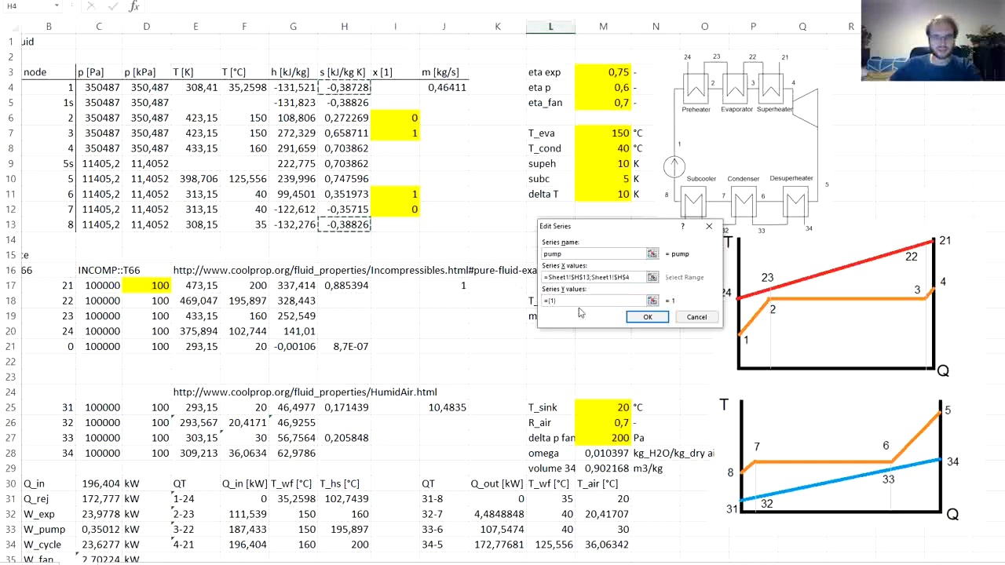
- Set the pump series' Y values to temperature cells F13 and F4
left_click_drag(570, 301, 482, 305)
key("BackSpace")
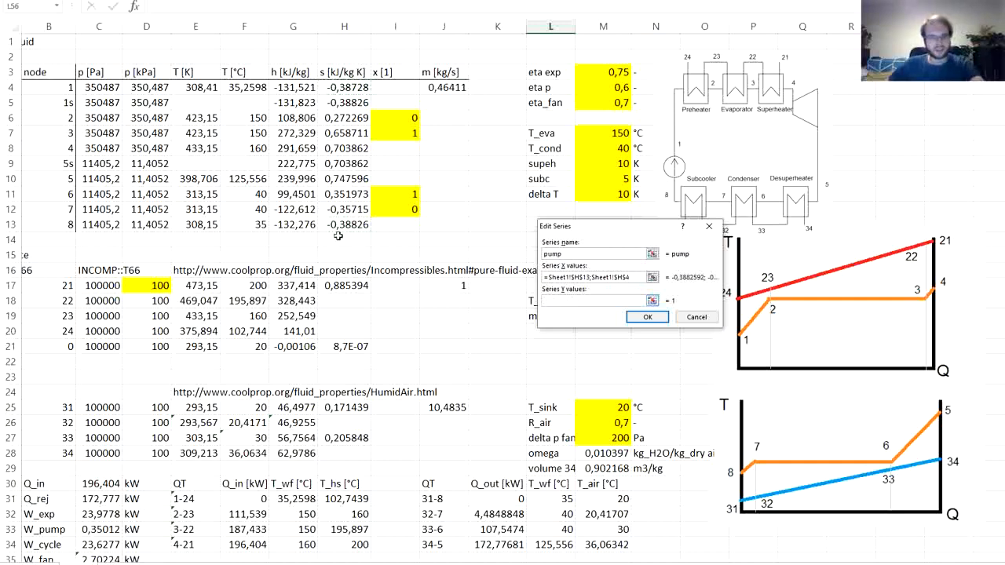
left_click(247, 225)
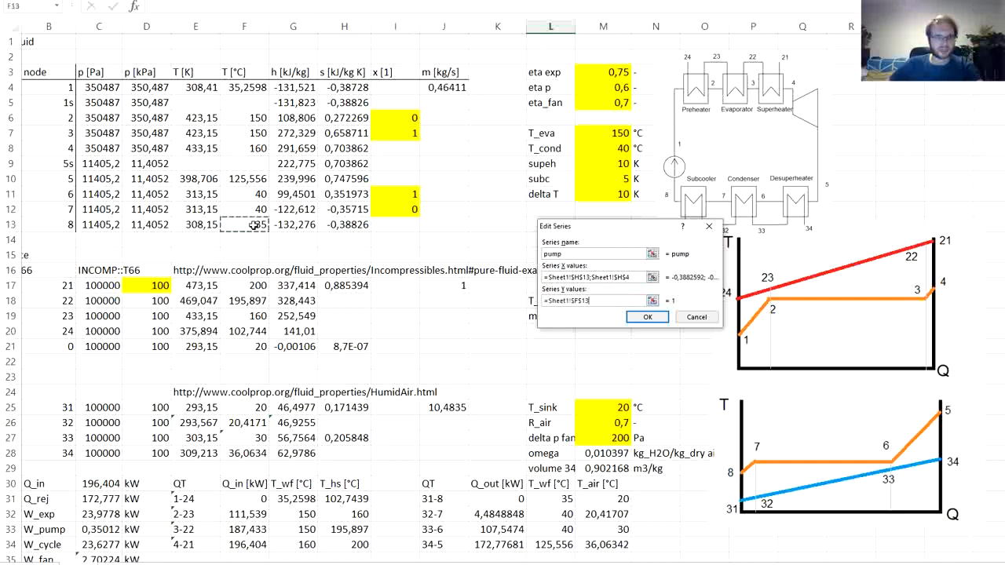
left_click(244, 87, "ctrl")
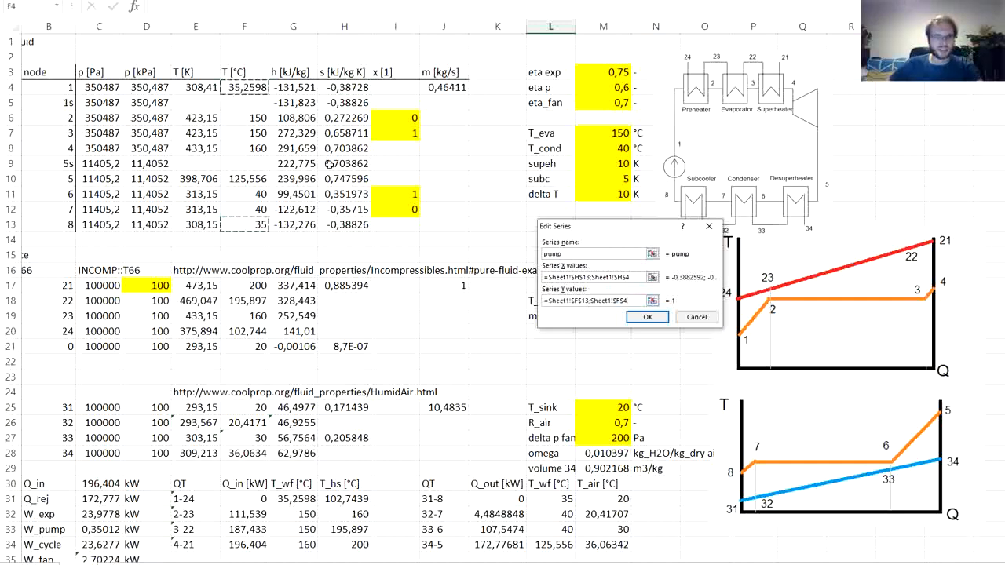
left_click(645, 318)
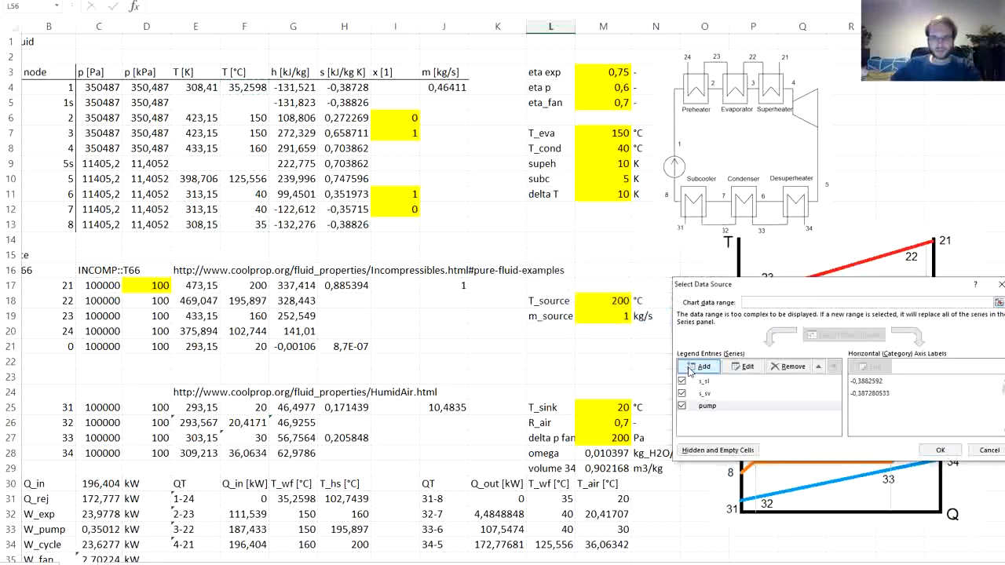
- Add a series named preh with X values from H4 and H6 and Y values from F4 and F6
left_click(695, 366)
type("preh")
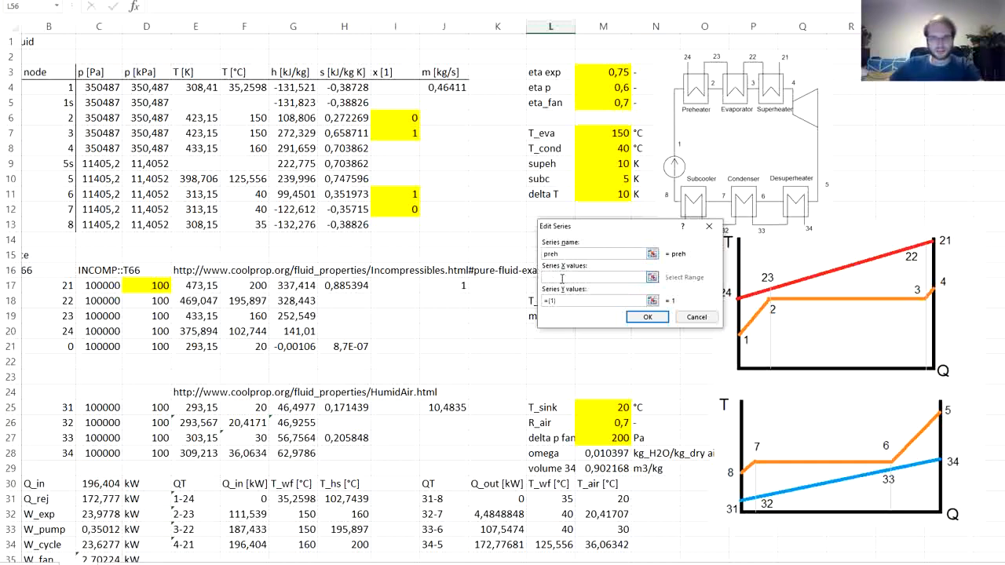
left_click(343, 90)
left_click(343, 118, "ctrl")
key("Tab")
key("BackSpace")
left_click(253, 89)
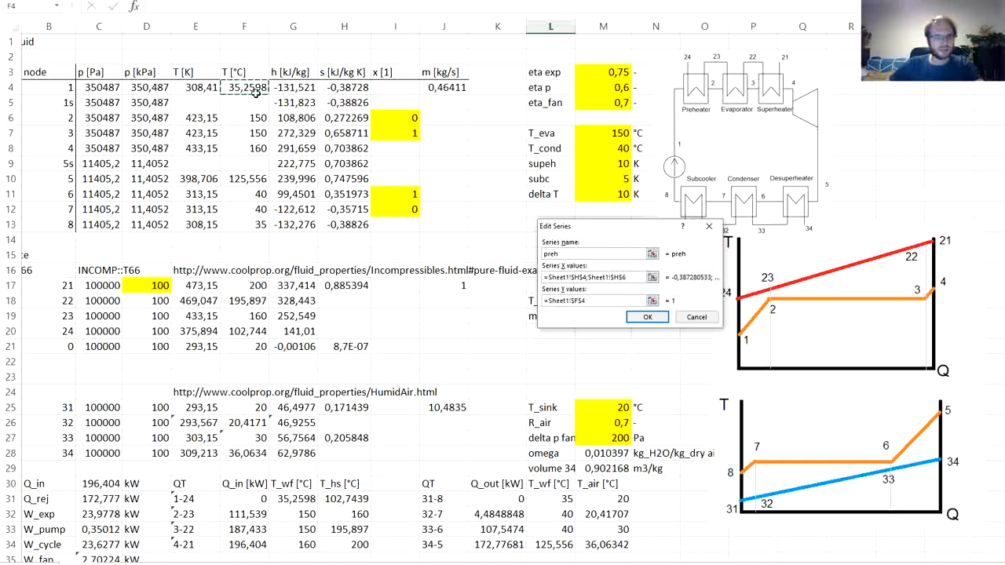
left_click(249, 118, "ctrl")
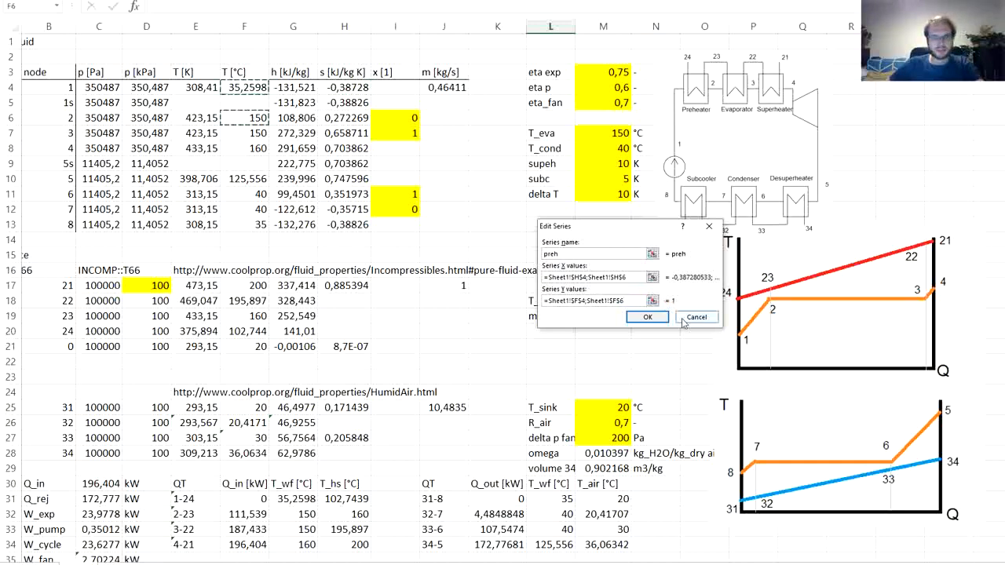
left_click(639, 319)
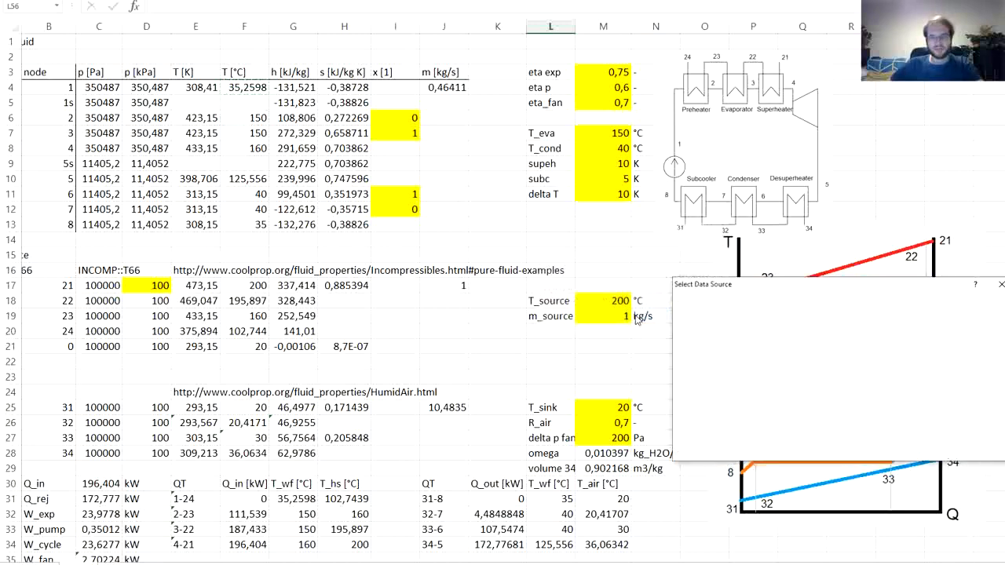
- Add a series named eva with X values H6:H7 and Y values F6:F7
left_click(703, 367)
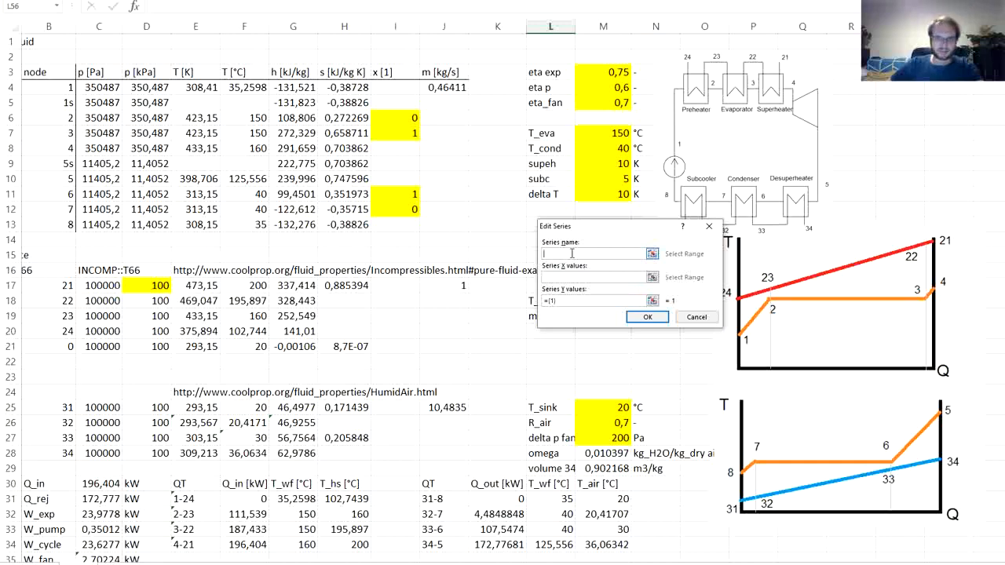
key("Tab")
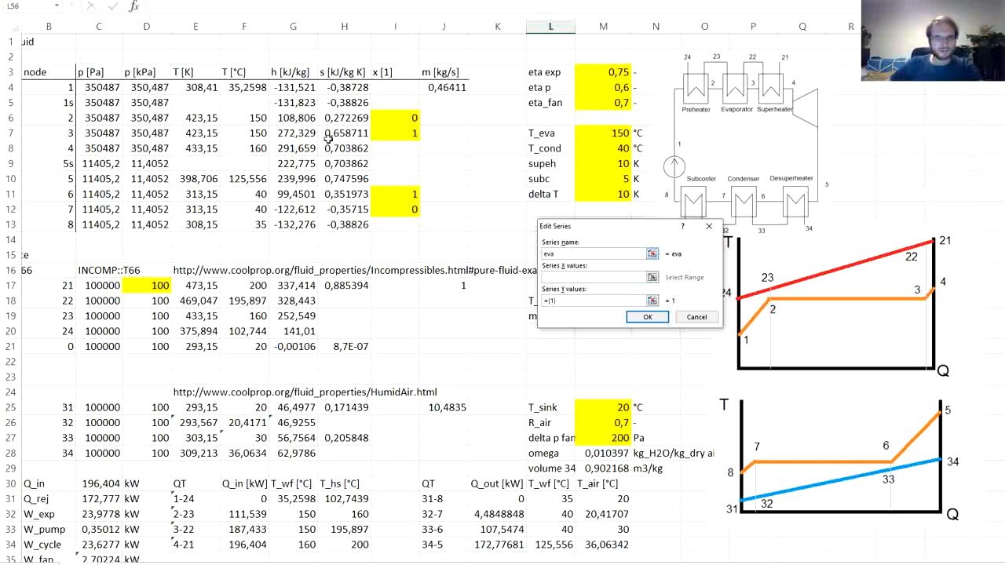
left_click_drag(338, 121, 336, 139)
key("BackSpace")
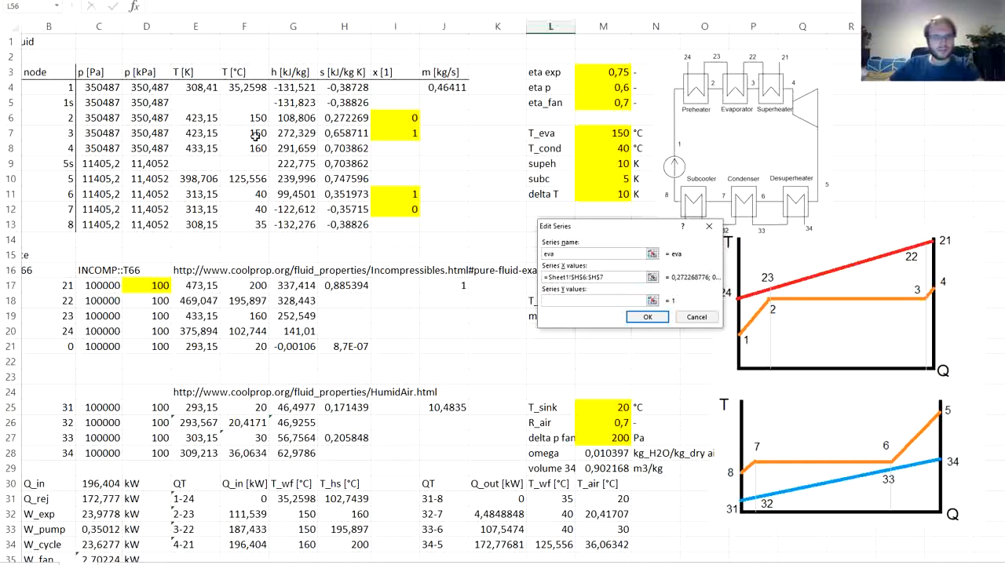
left_click_drag(255, 118, 255, 131)
left_click(651, 318)
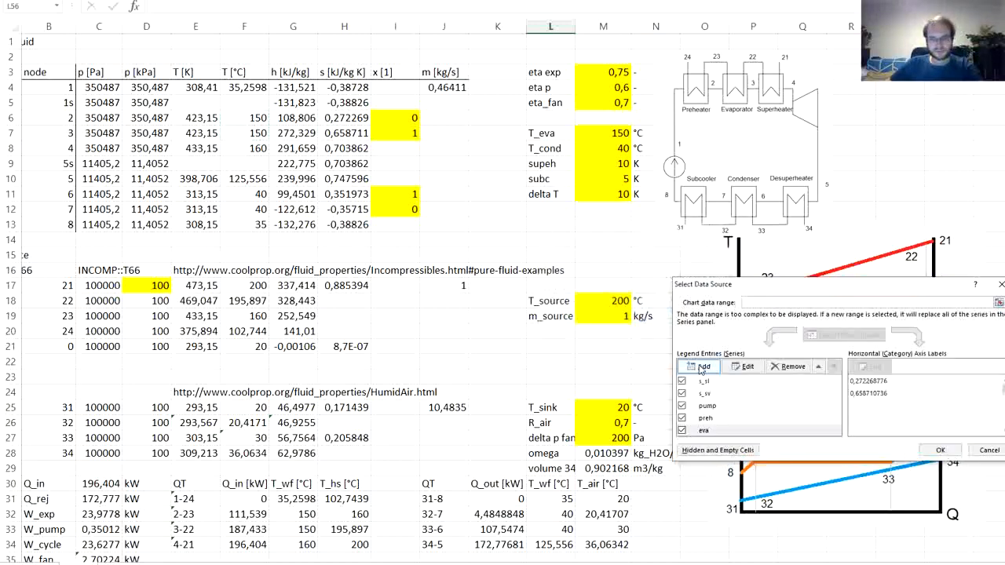
- Add a series named sh to the T-s chart with X values H7:H8 and Y values G7:G8
left_click(702, 367)
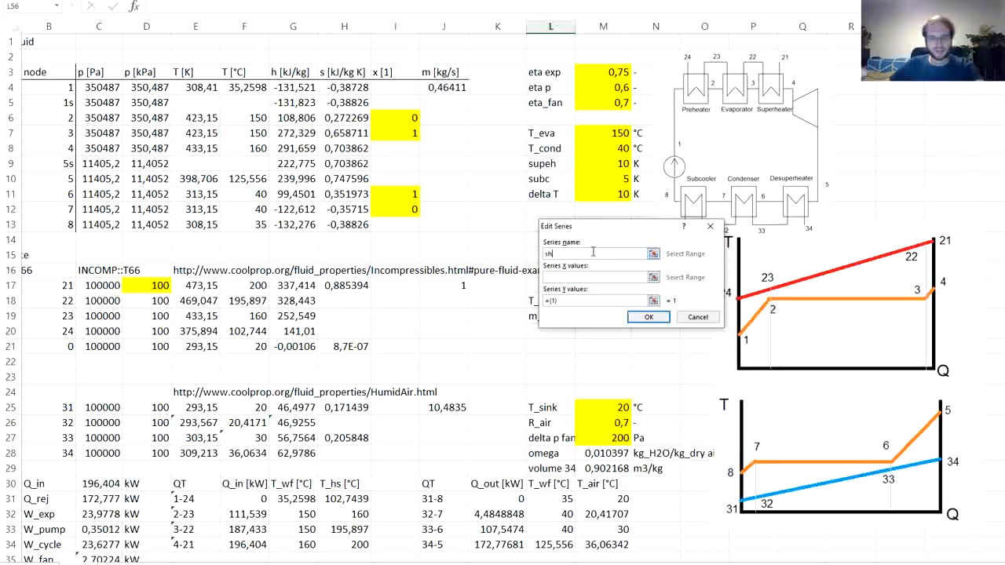
key("Tab")
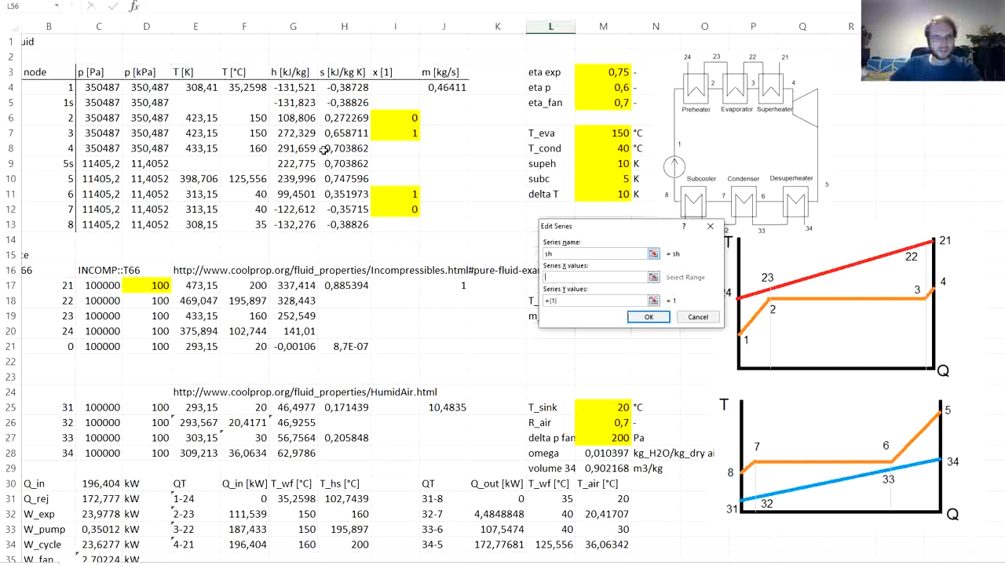
left_click_drag(343, 134, 346, 149)
double_click(584, 302)
key("BackSpace")
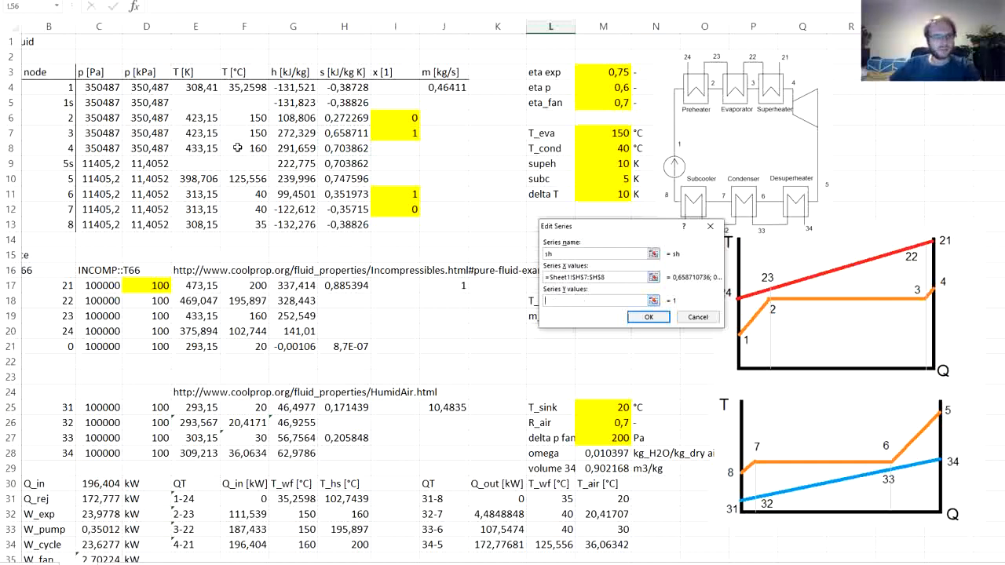
left_click_drag(291, 134, 294, 149)
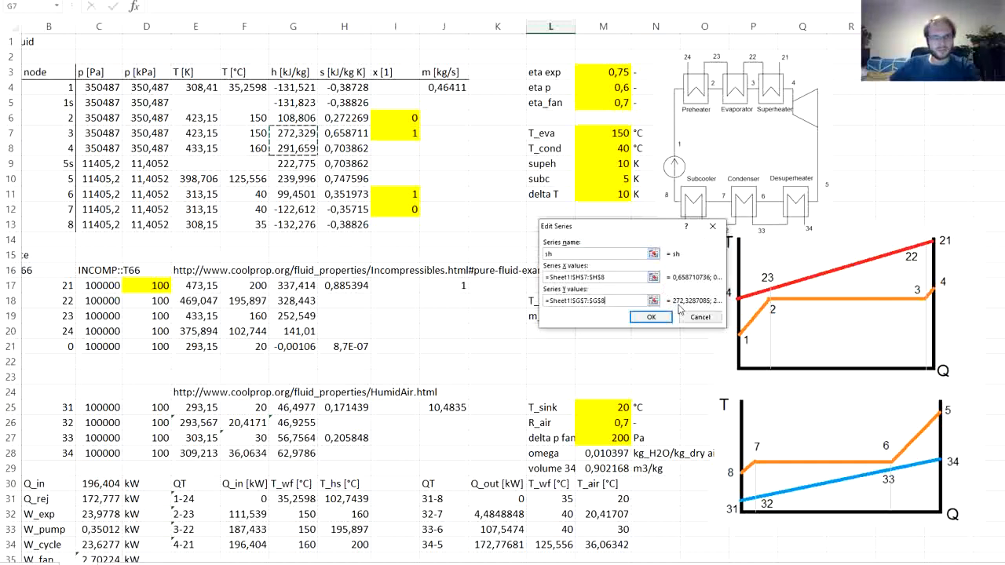
left_click(652, 316)
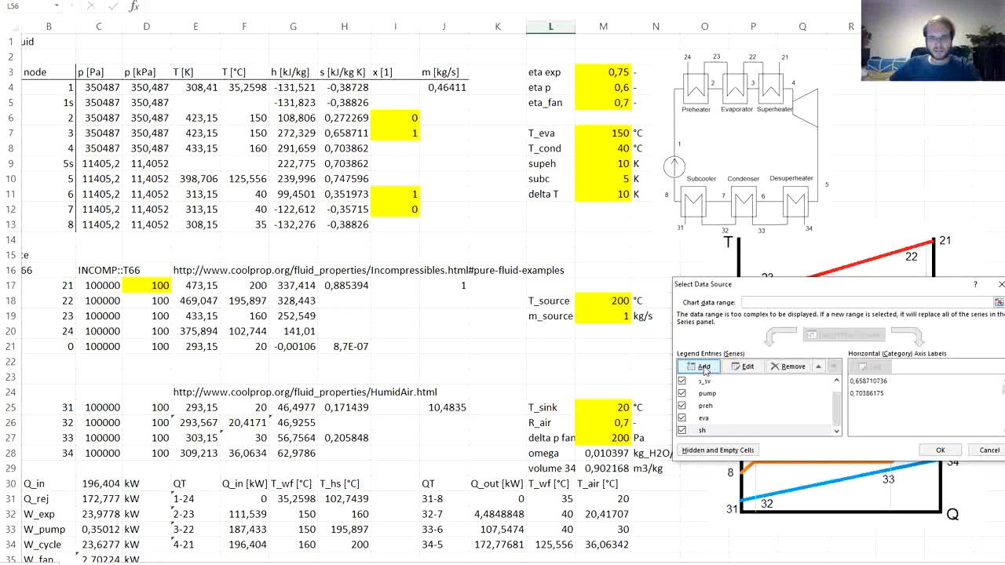
- Add a series named exp with X values H8:H9 and Y values from temperature cells F8 and F10
left_click(704, 367)
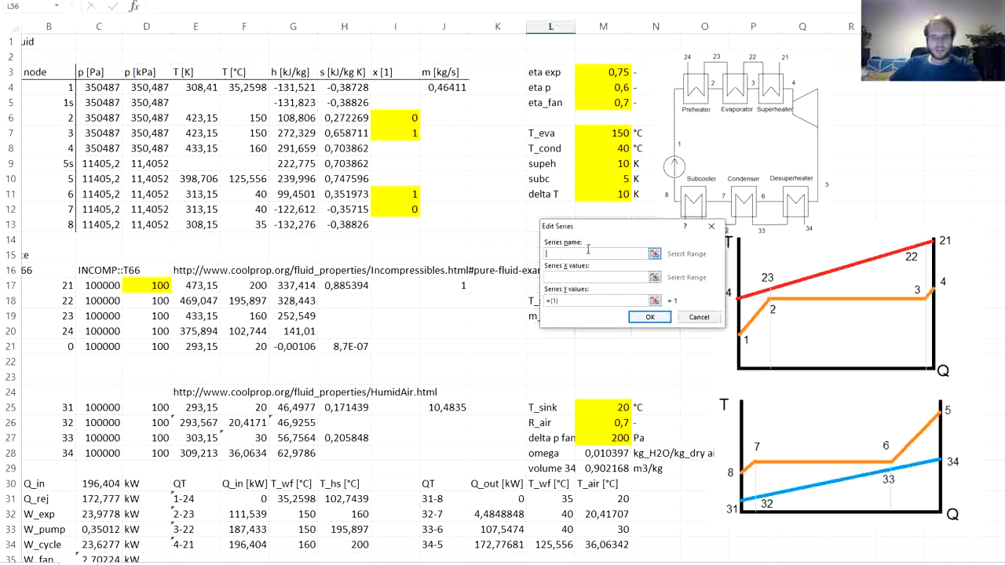
type("exp")
key("Tab")
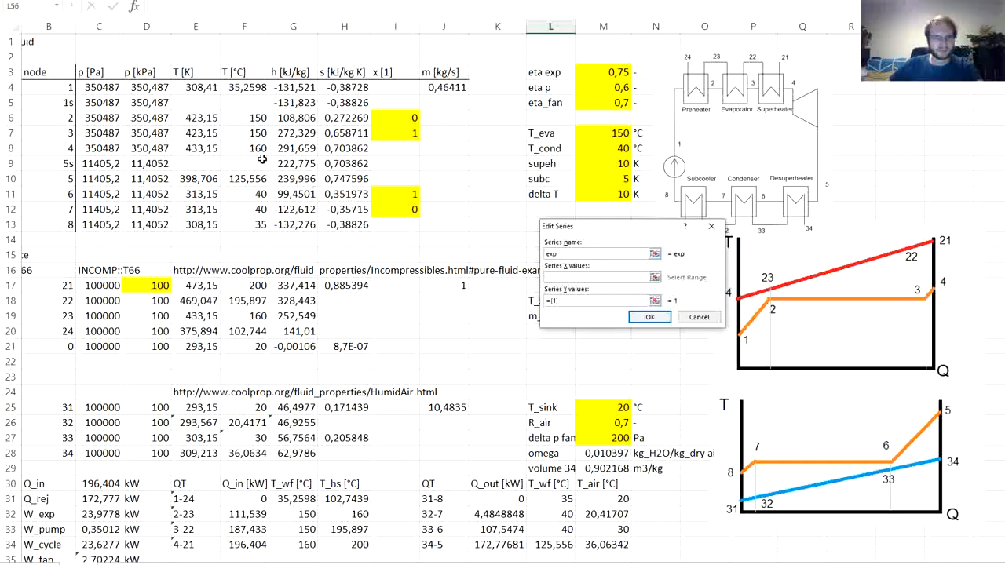
left_click_drag(334, 149, 336, 164)
key("Tab")
key("BackSpace")
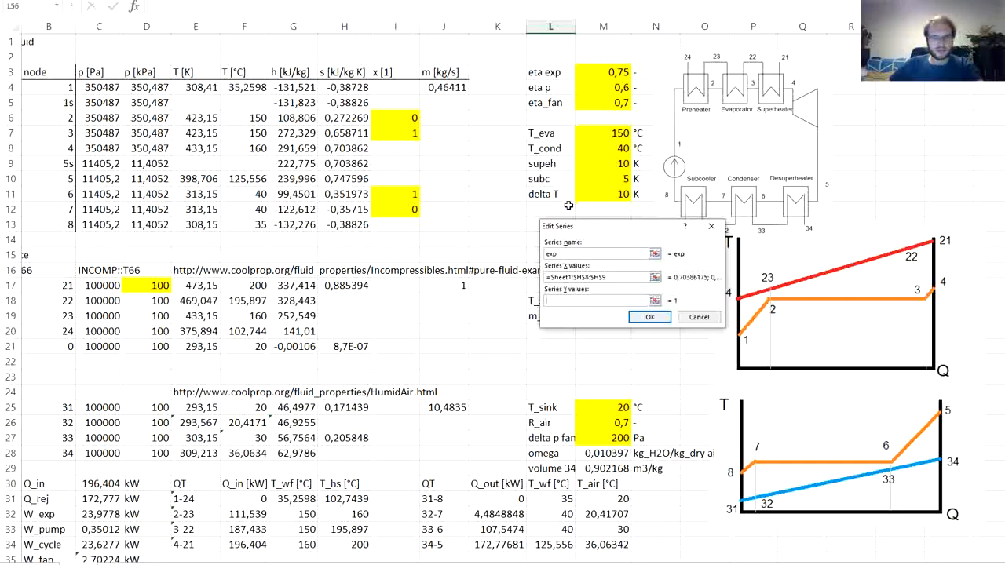
left_click(650, 316)
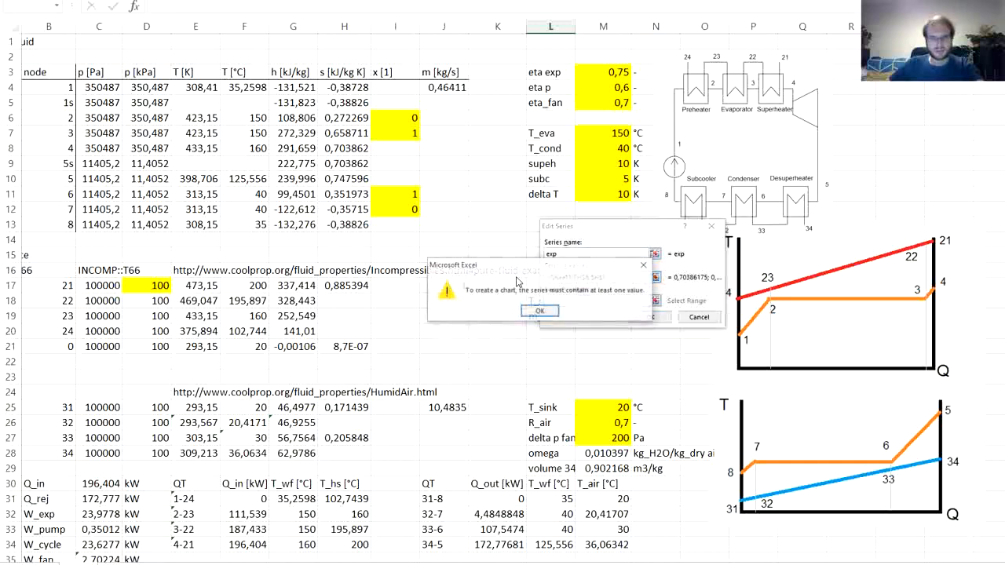
left_click(542, 311)
left_click(253, 148)
left_click(251, 178, "ctrl")
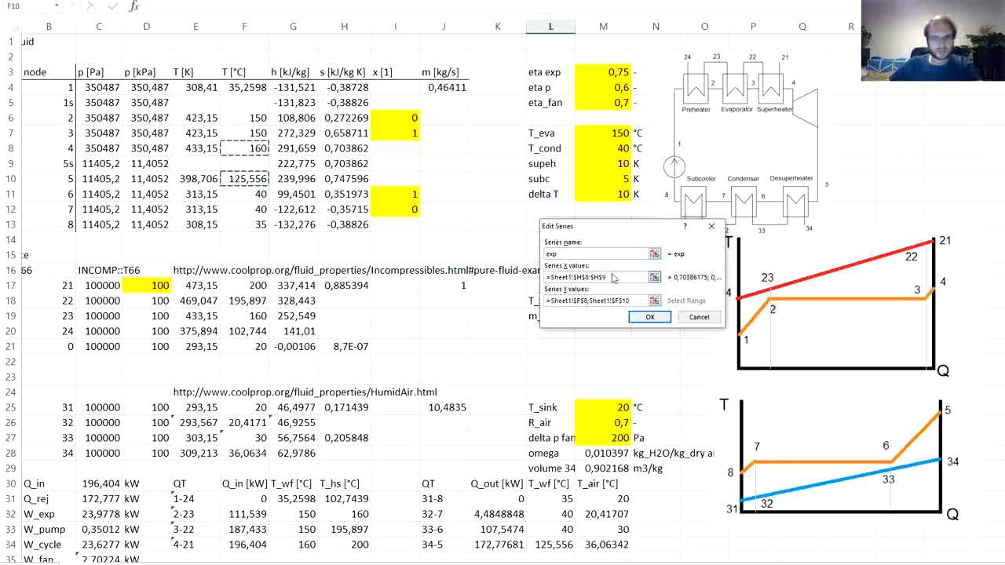
- Set the exp series' X values to entropy cells H8 and H10
left_click_drag(615, 279, 534, 279)
key("BackSpace")
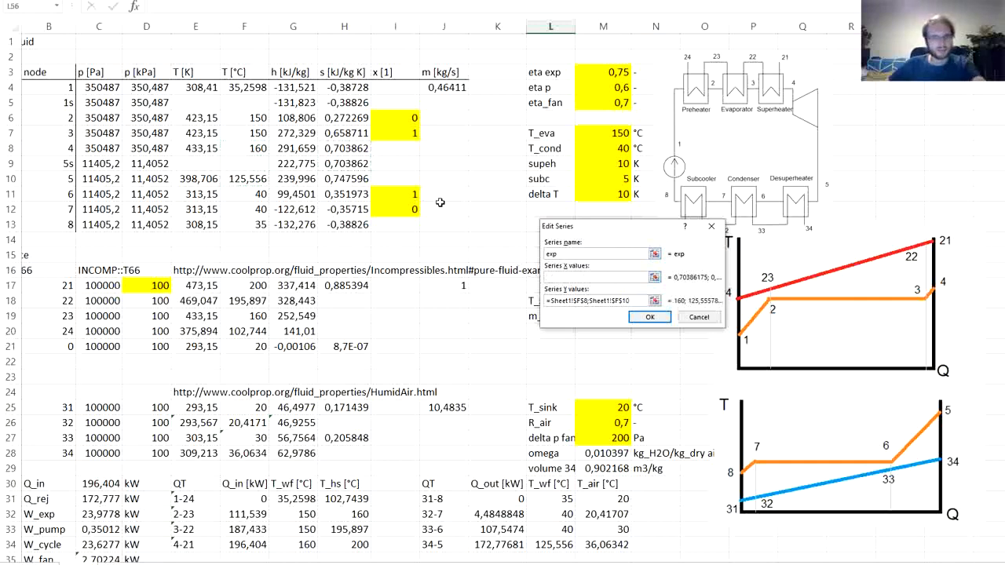
left_click(336, 148)
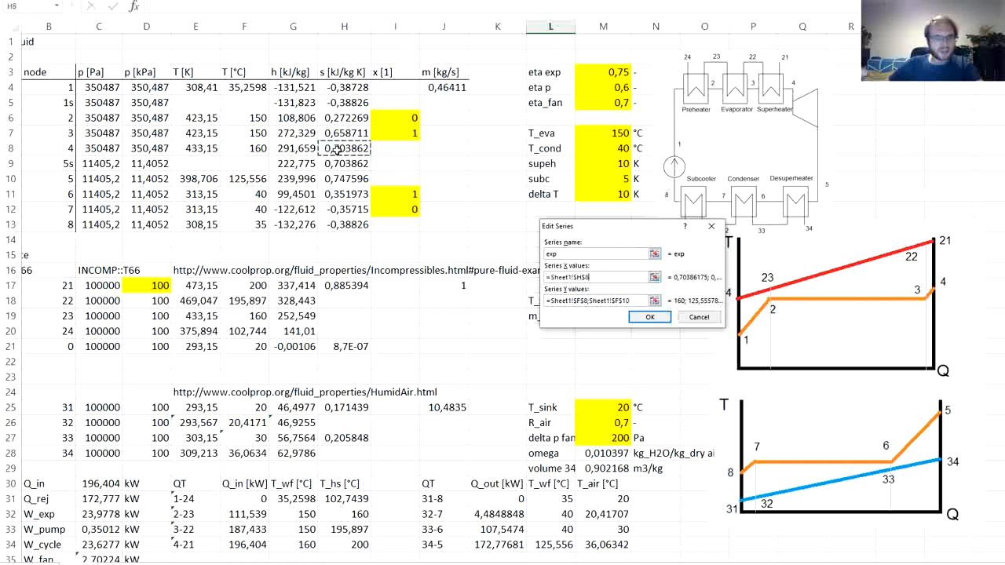
left_click(339, 178, "ctrl")
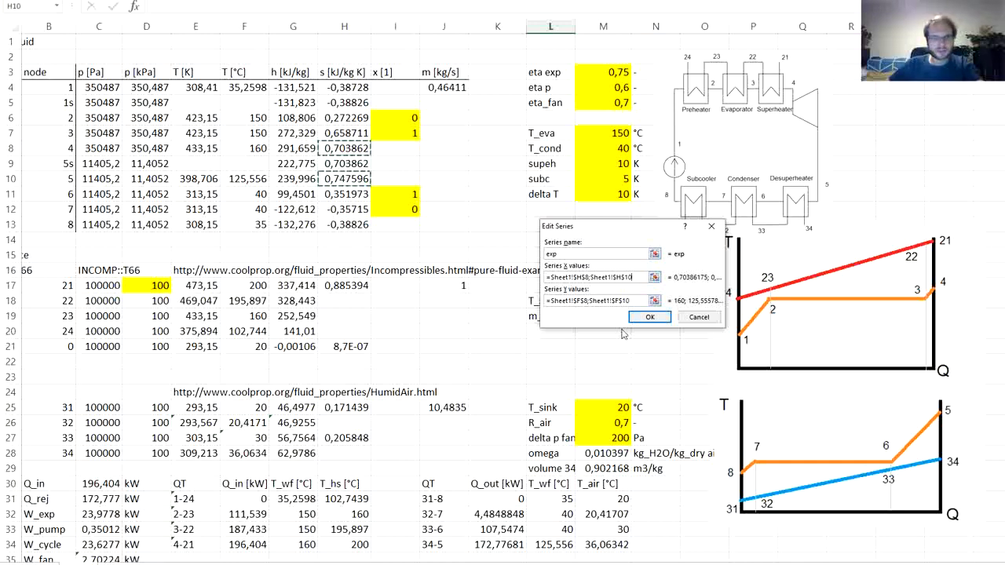
left_click(651, 317)
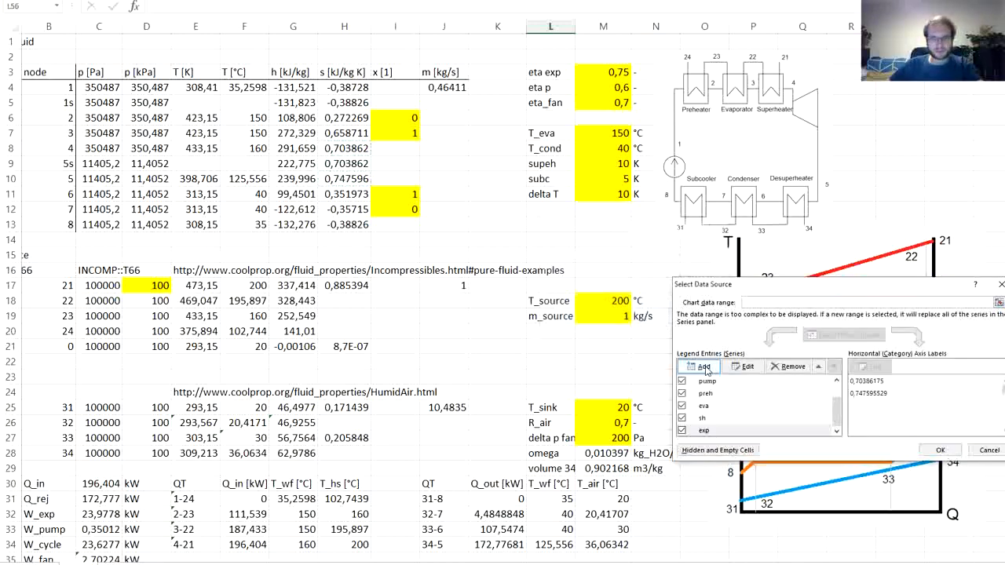
- Add a series named des with X values H10:H11 and Y values G10:G11
left_click(704, 367)
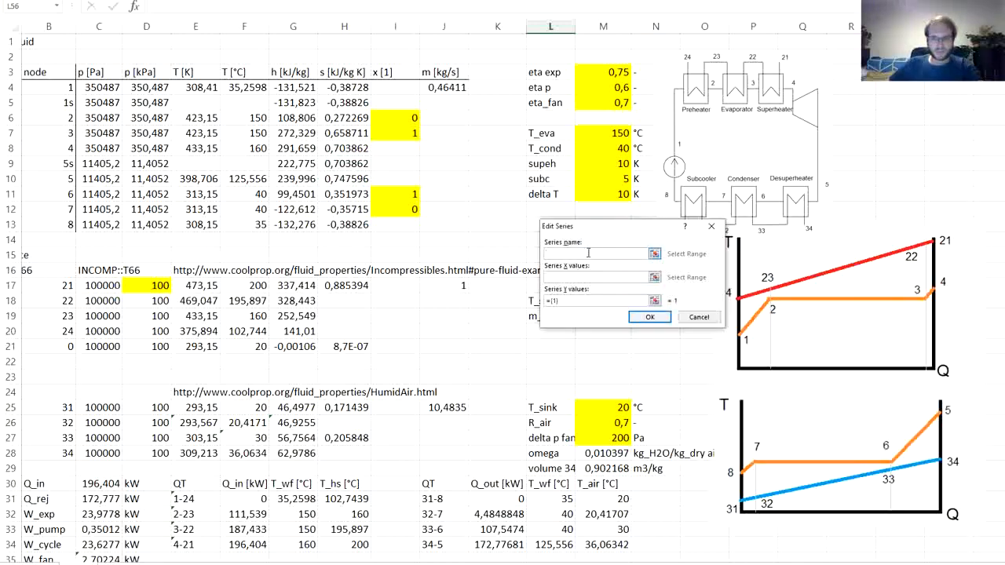
key("Tab")
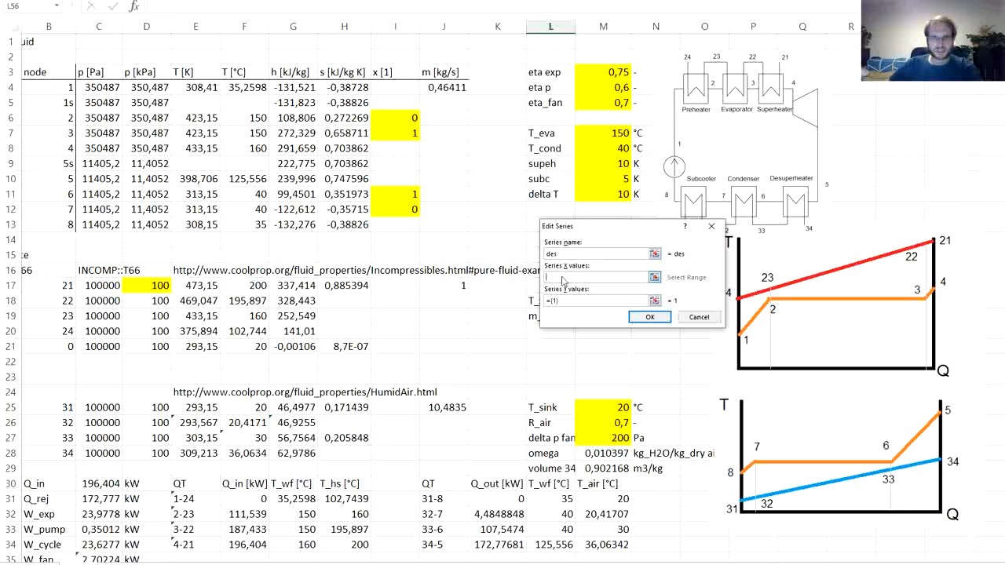
left_click_drag(328, 181, 334, 197)
key("Tab")
key("BackSpace")
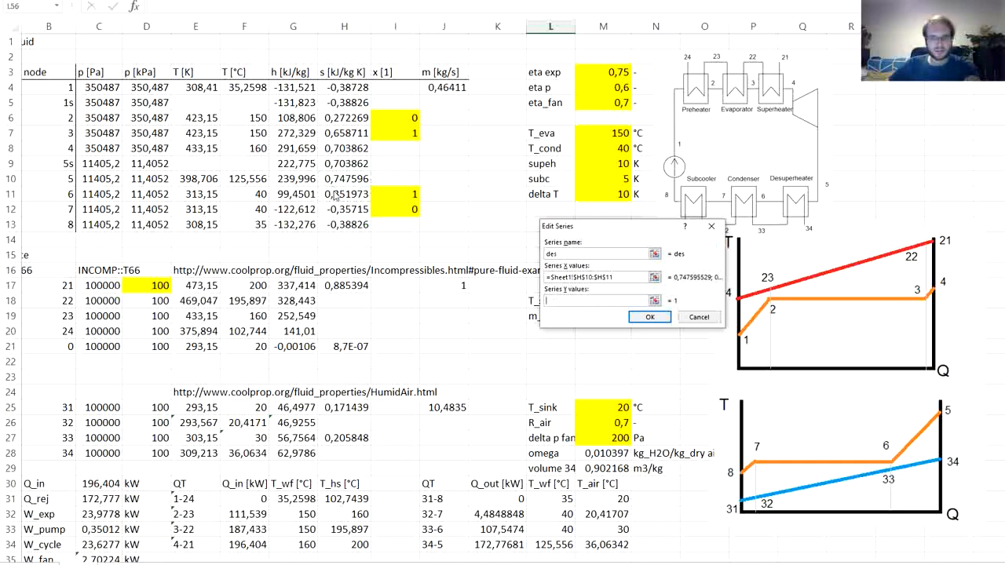
left_click_drag(290, 179, 292, 188)
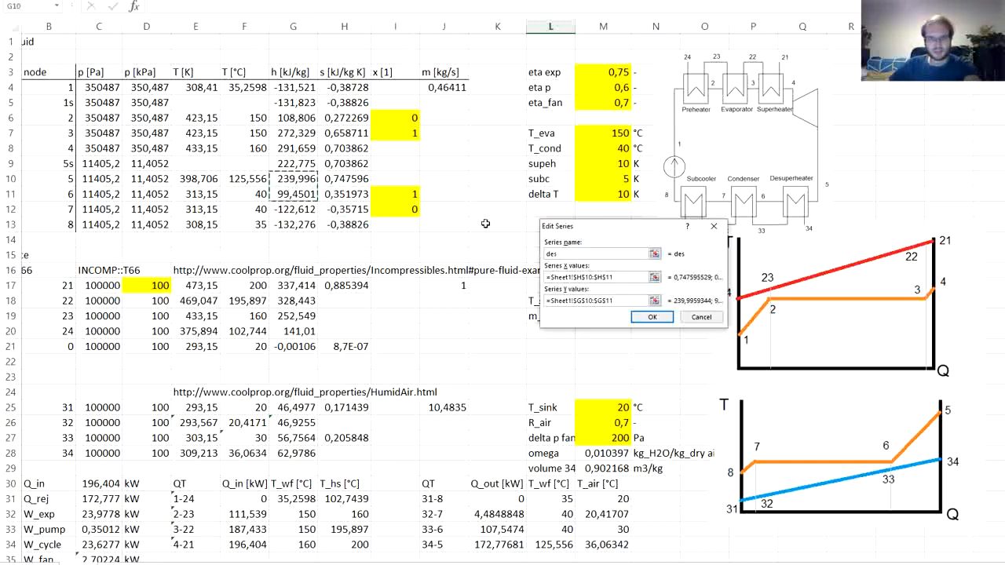
- Set the des series' Y values to temperature cells F10:F11
left_click_drag(620, 300, 529, 301)
key("BackSpace")
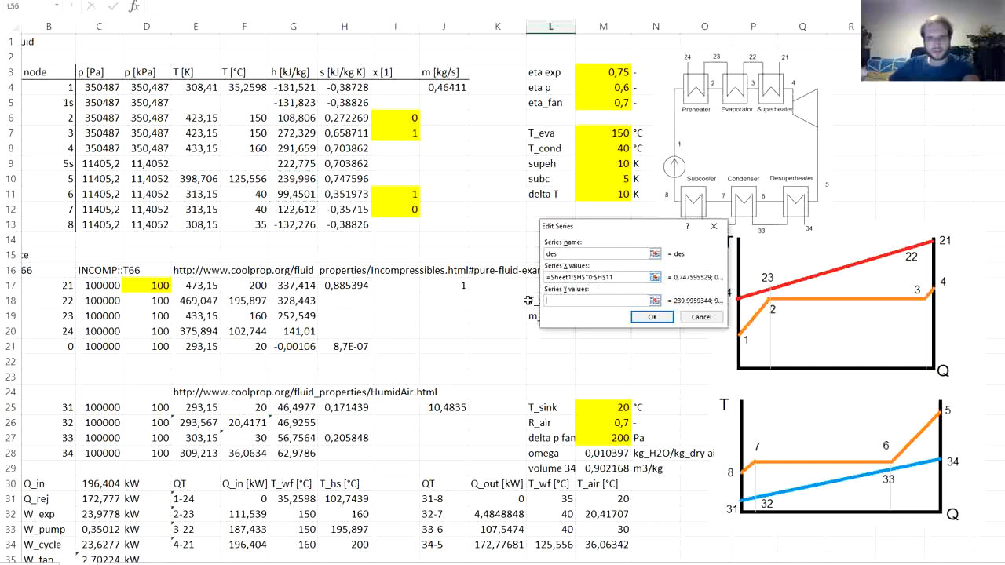
left_click_drag(246, 183, 245, 195)
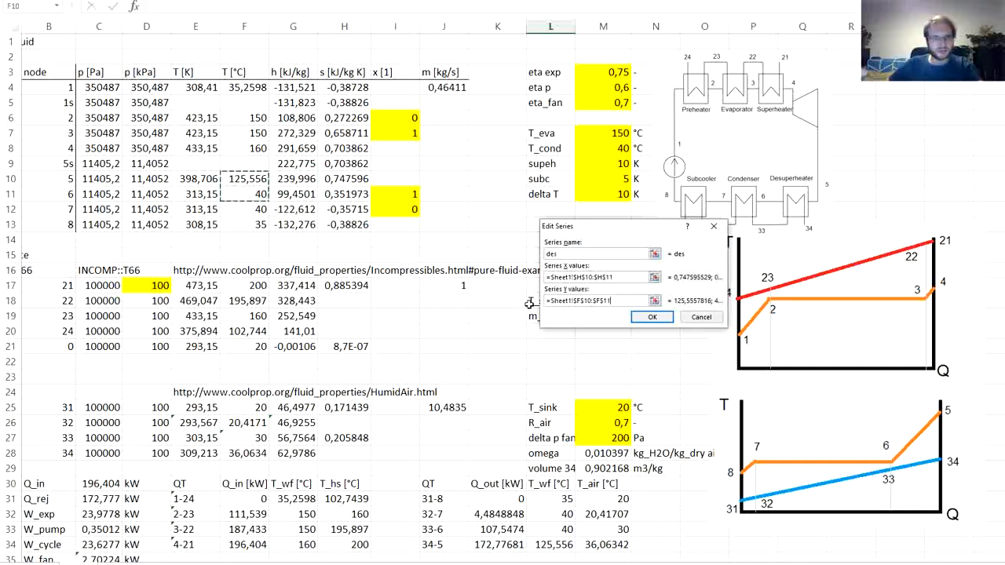
left_click(652, 316)
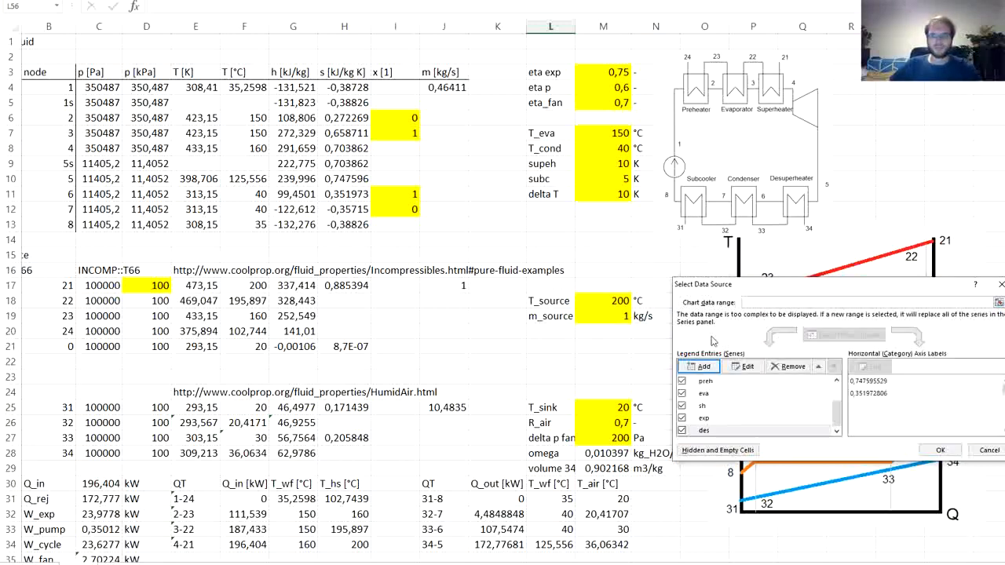
- Add a series named con with X values H11:H12 and Y values F11:F12
left_click(698, 367)
type("con")
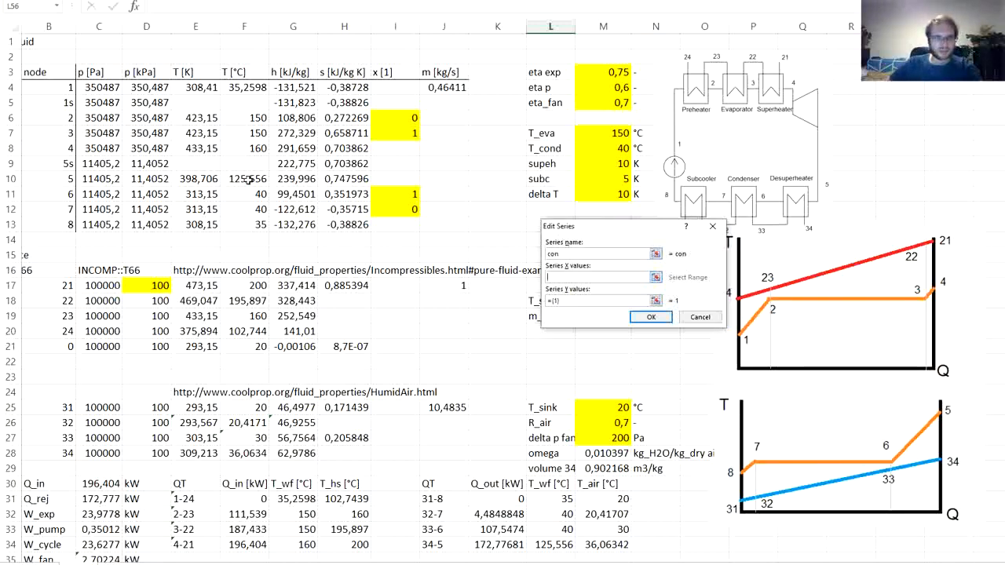
left_click_drag(335, 199, 335, 207)
key("Tab")
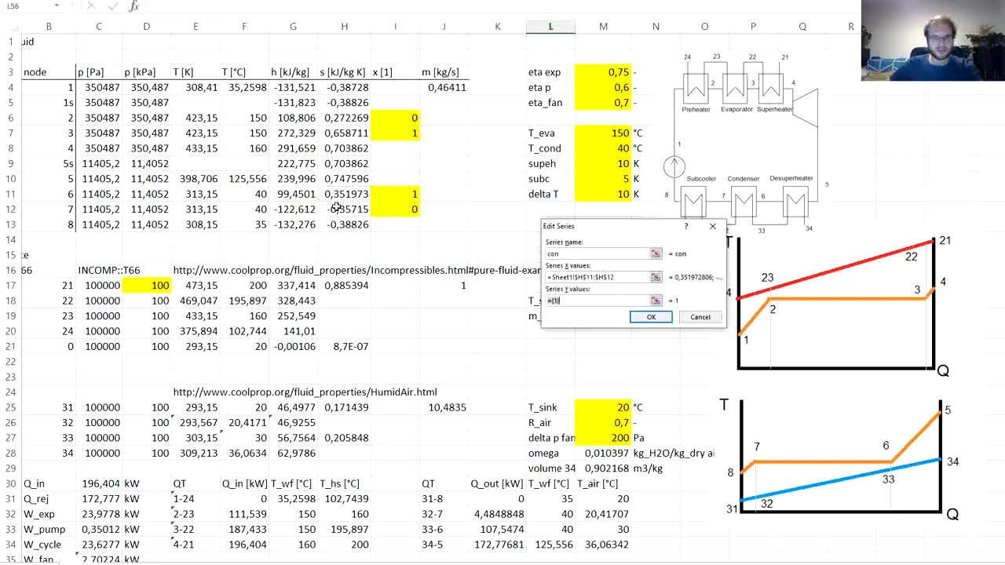
key("BackSpace")
left_click_drag(254, 198, 254, 209)
left_click(640, 318)
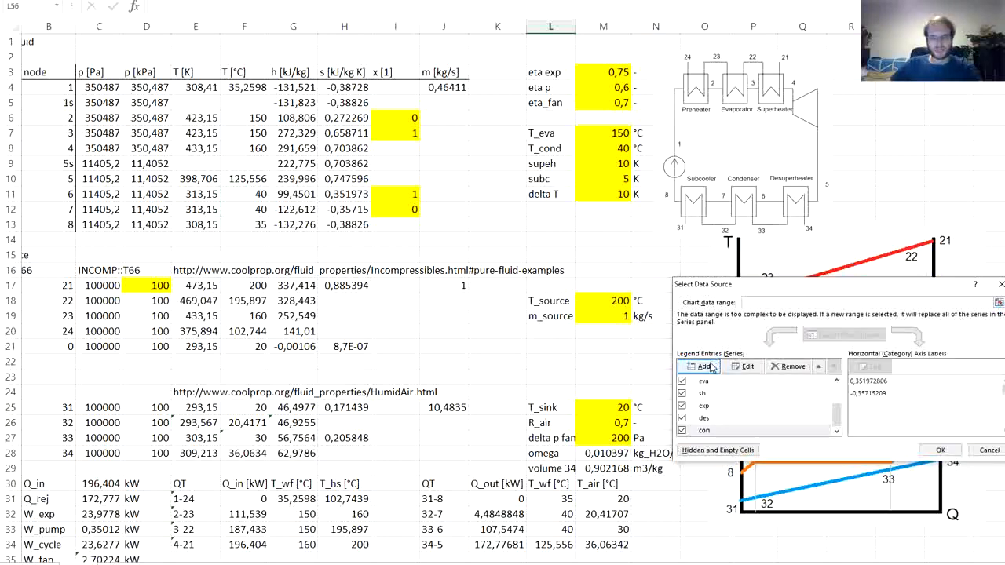
- Add a series named sub with X values H12:H13 and Y values F12:F13, and apply the new series to the chart
left_click(699, 367)
type("sub")
left_click(625, 274)
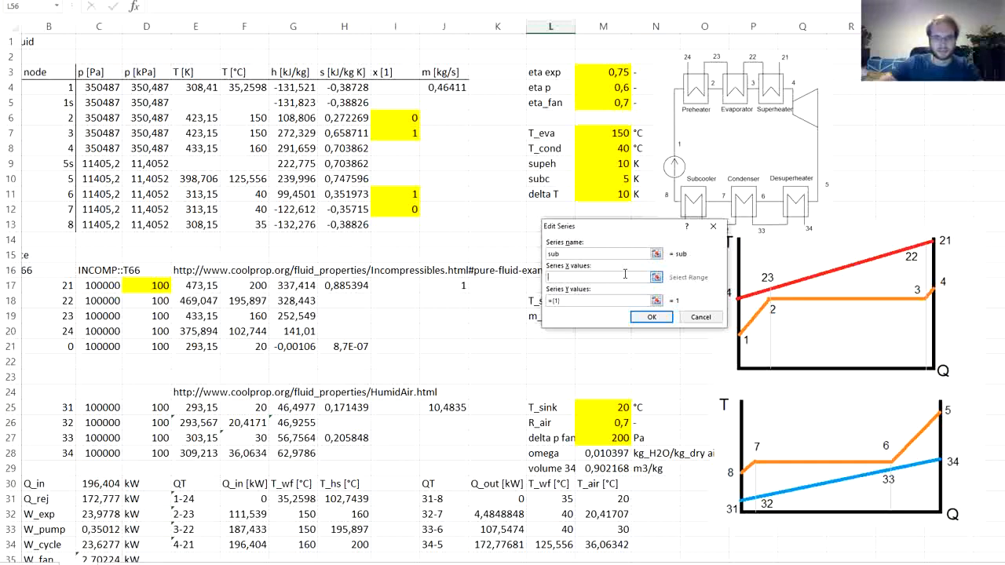
left_click_drag(341, 210, 341, 221)
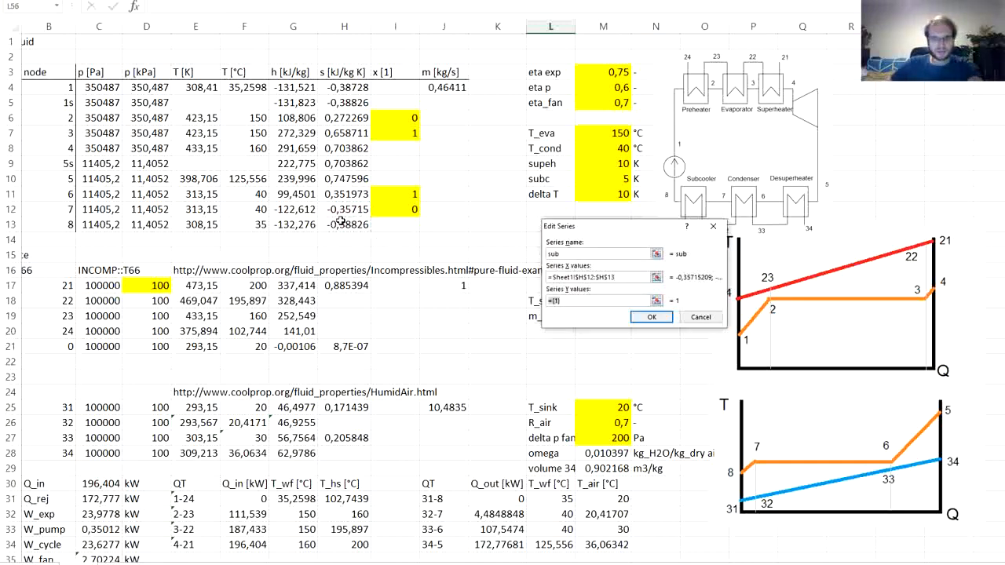
left_click_drag(256, 209, 253, 223)
left_click(652, 317)
left_click(935, 451)
- Edit the T-s chart's sh series so that its Y values come from temperature cells F7:F8
scroll(660, 403, "down", 11)
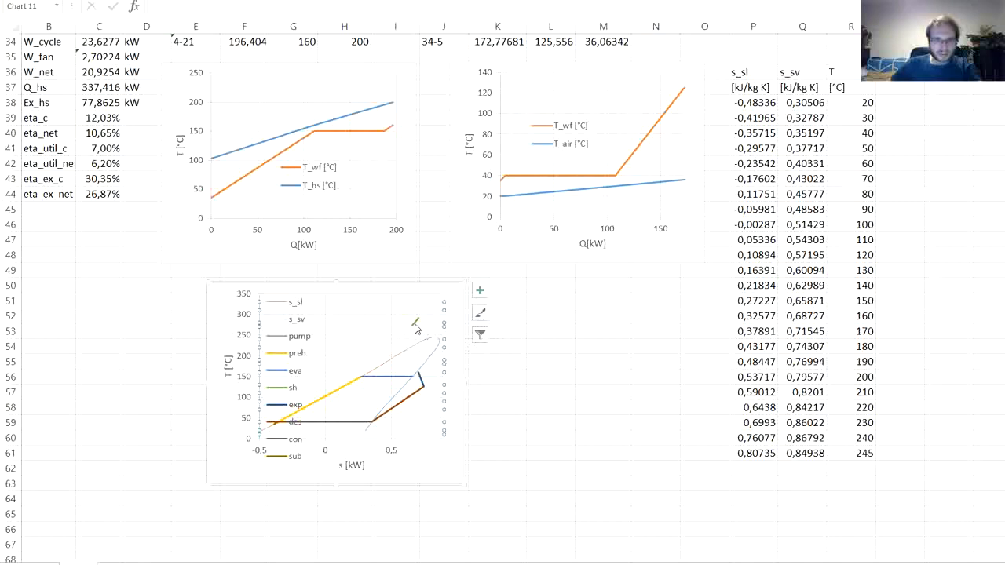
mouse_move(417, 329)
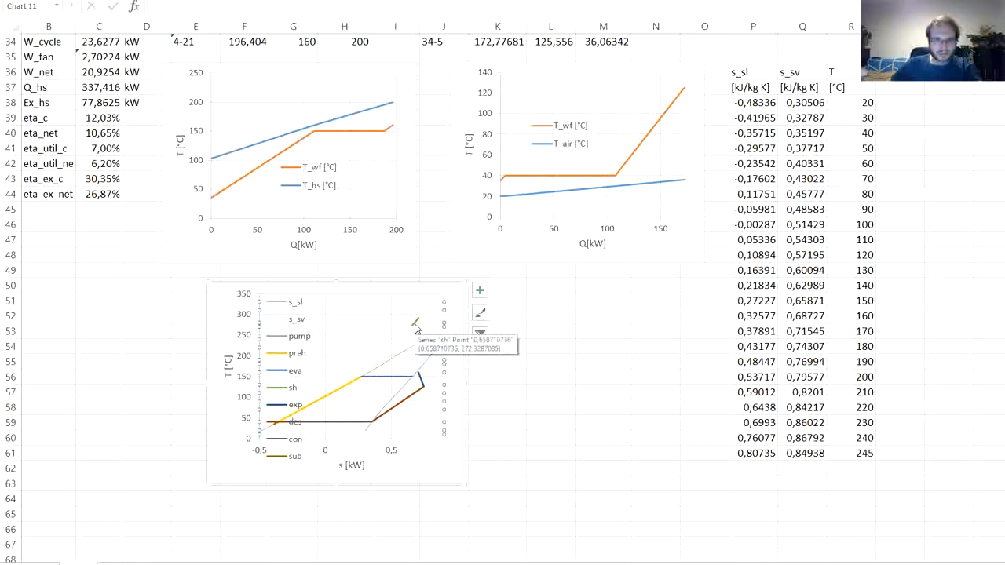
right_click(376, 334)
left_click(419, 379)
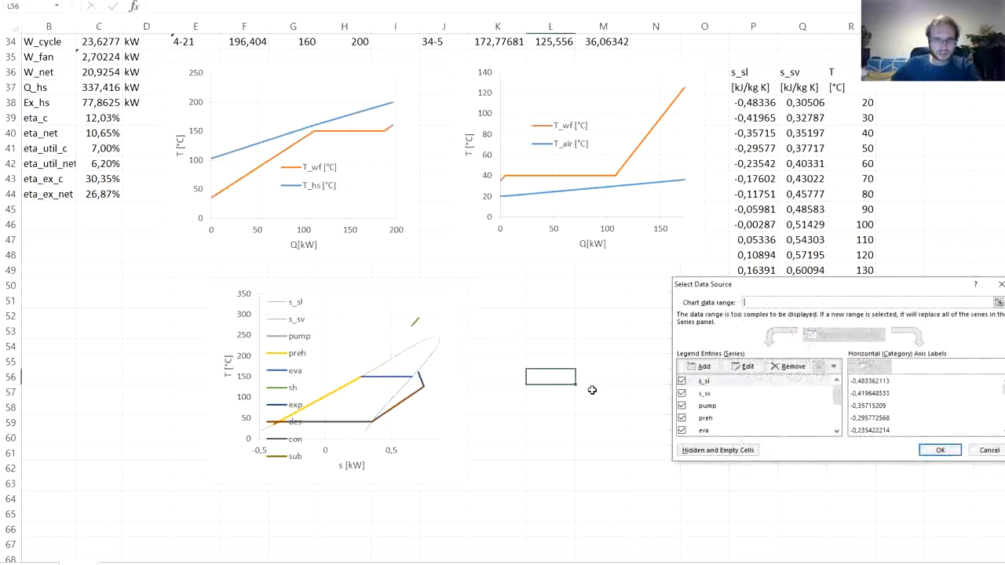
scroll(563, 382, "up", 11)
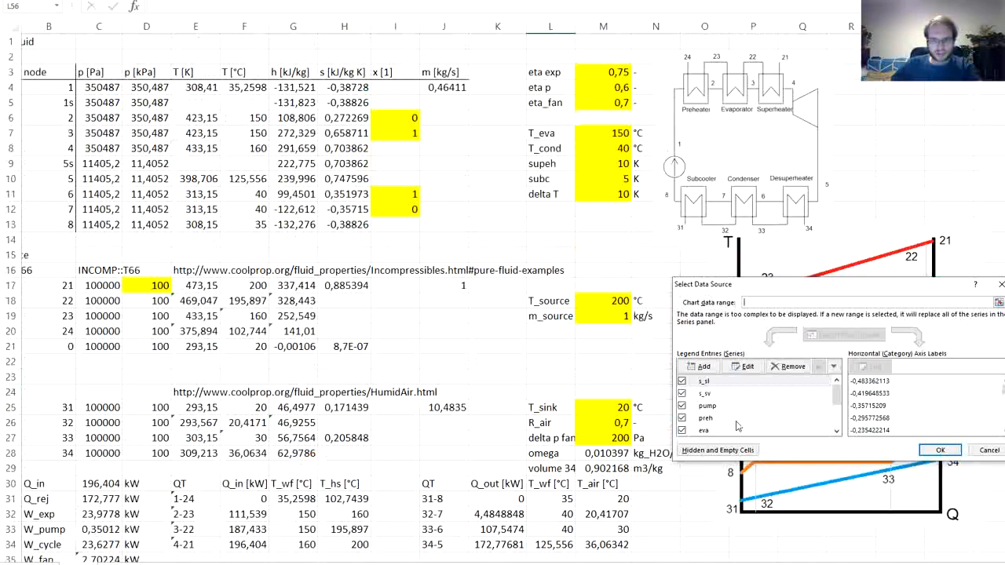
left_click_drag(837, 396, 837, 403)
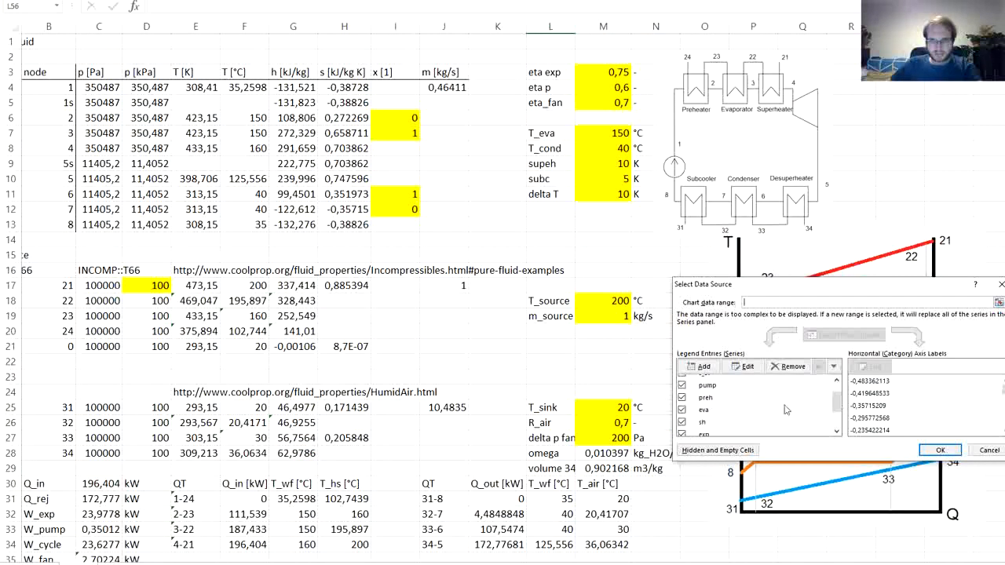
left_click(719, 425)
left_click(738, 367)
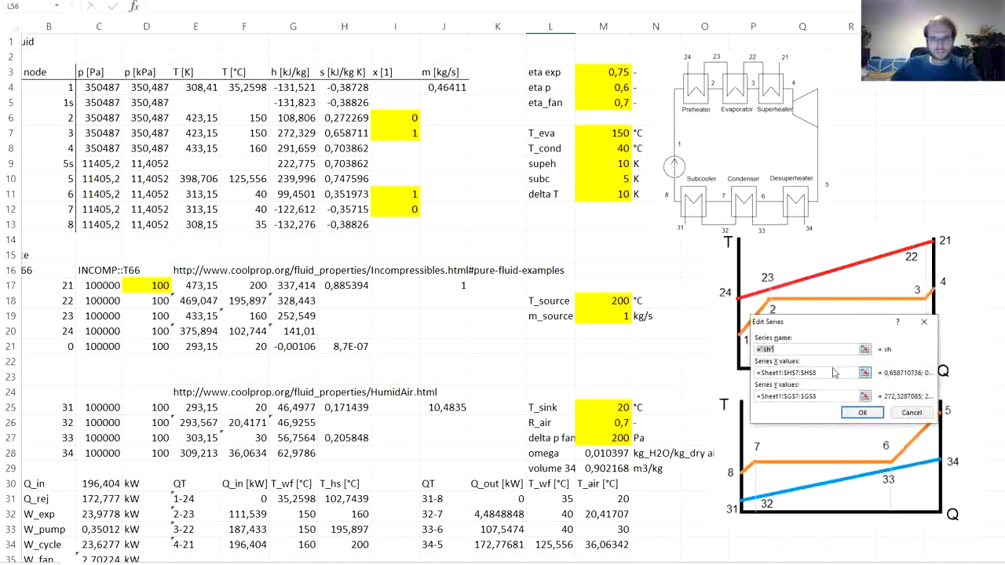
left_click(834, 375)
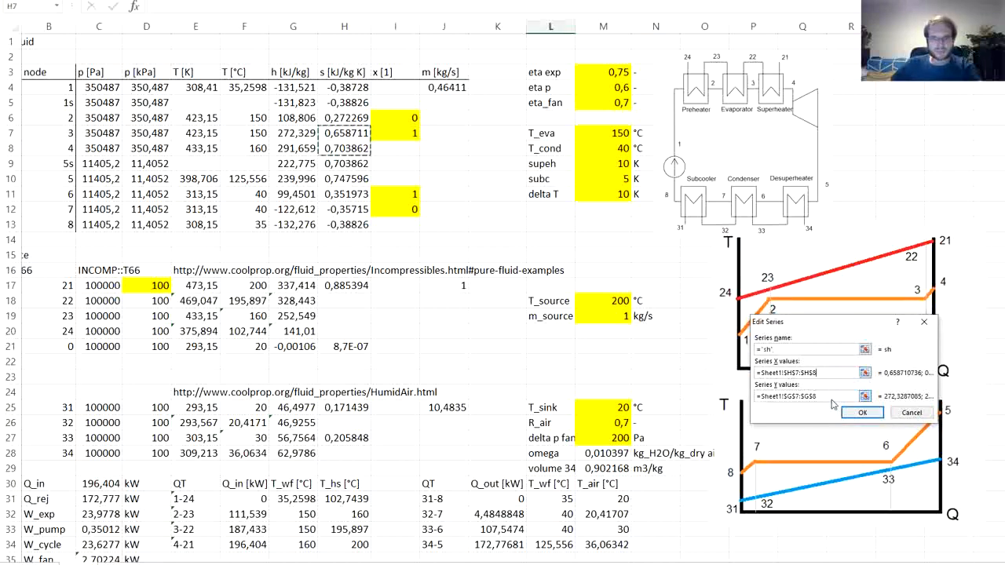
double_click(831, 396)
left_click_drag(831, 396, 754, 396)
key("BackSpace")
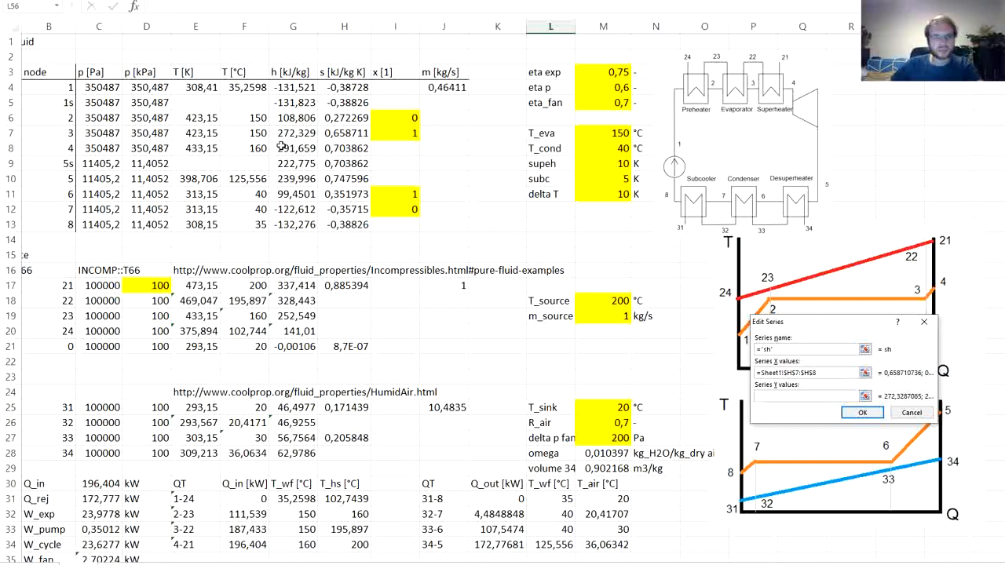
left_click_drag(255, 138, 256, 150)
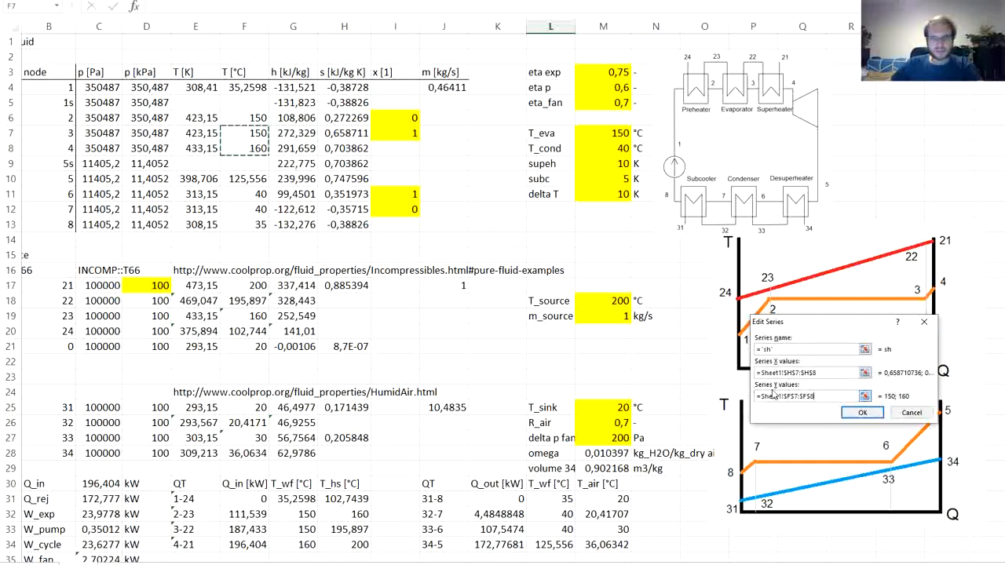
left_click(862, 413)
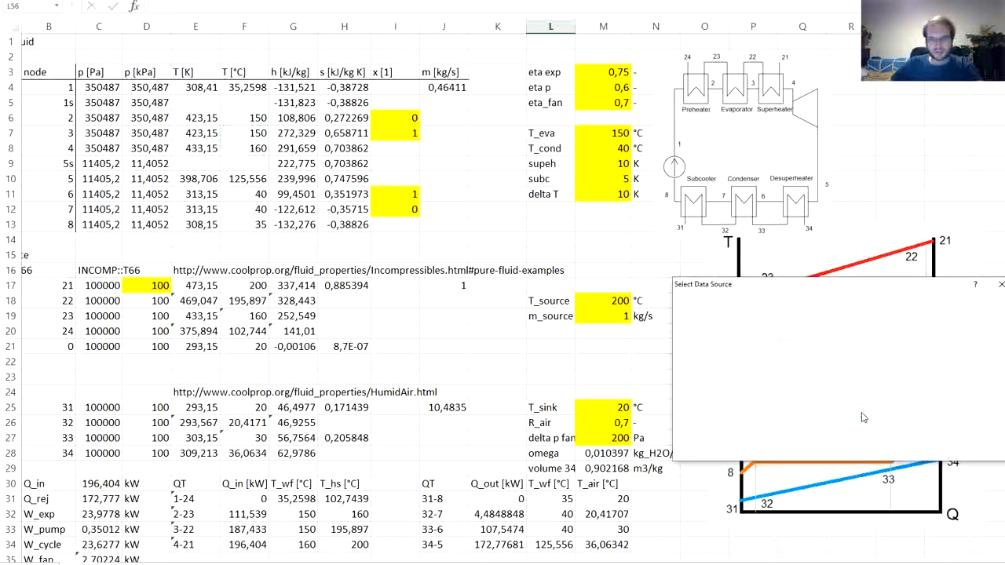
- Apply the sh series edit to the T-s chart and shorten its legend to fit above the cycle lines
left_click(934, 452)
scroll(541, 411, "down", 4)
scroll(540, 412, "down", 8)
left_click(552, 392)
left_click(288, 395)
left_click_drag(288, 395, 288, 337)
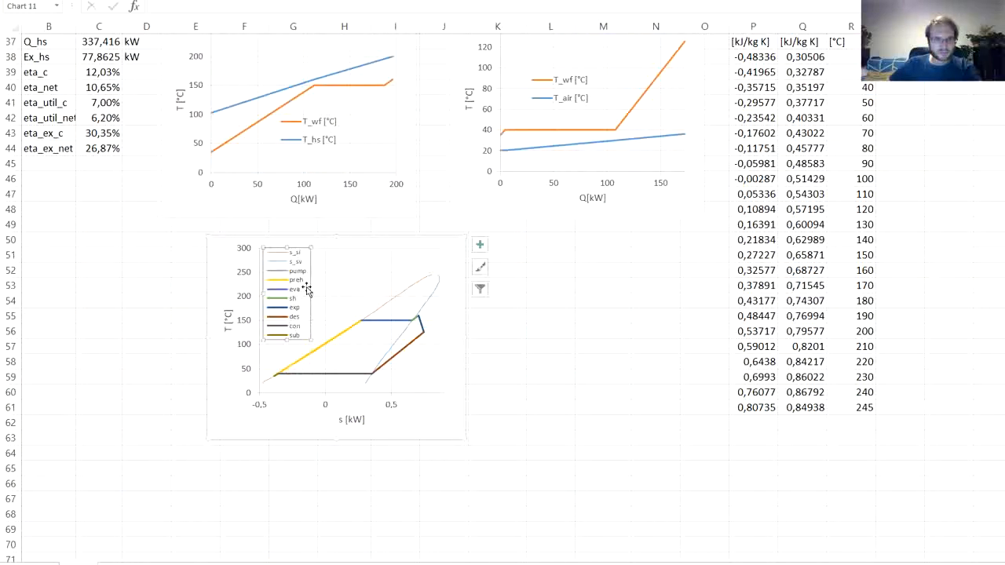
- Move the T-s chart to the area directly beneath the T_wf/T_air QT chart
left_click(515, 360)
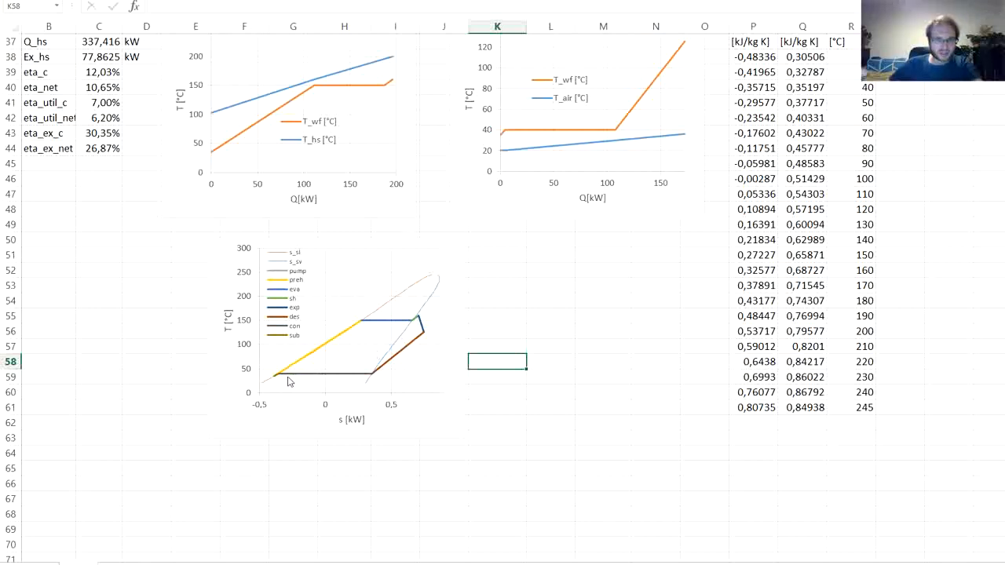
mouse_move(276, 382)
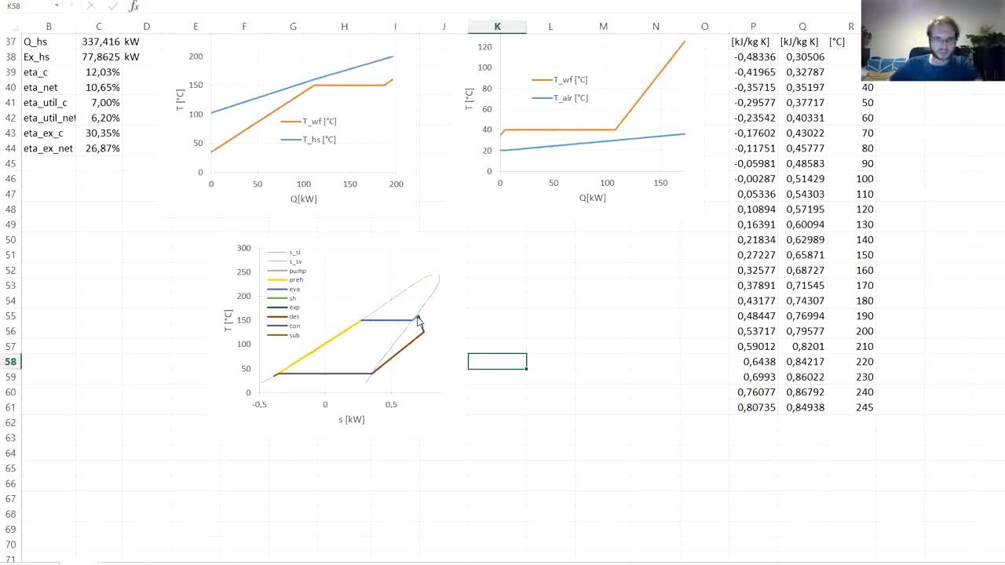
mouse_move(418, 321)
left_click_drag(220, 289, 459, 275)
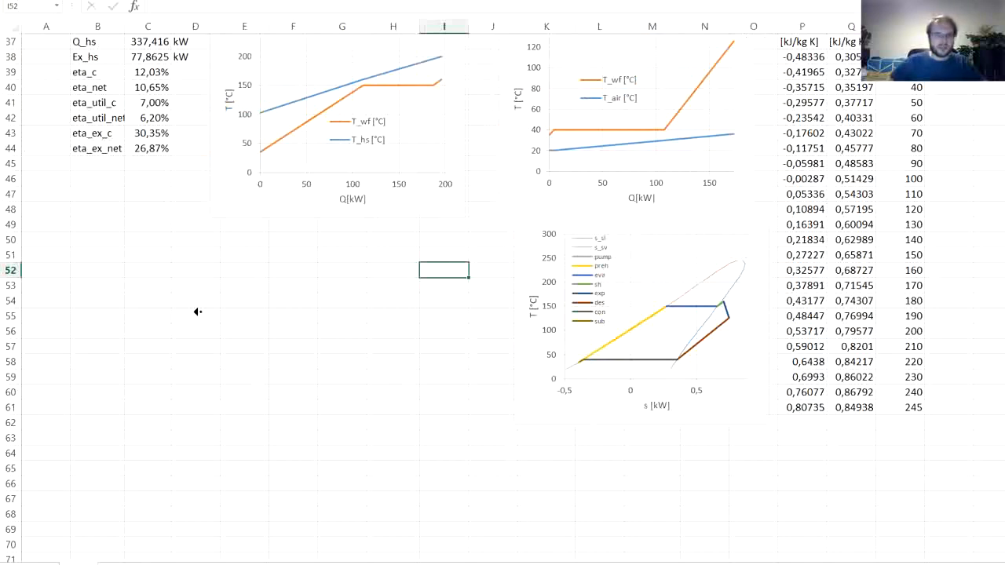
- Copy the results block B30:D44 and paste it as values starting at B54
scroll(198, 312, "up", 4)
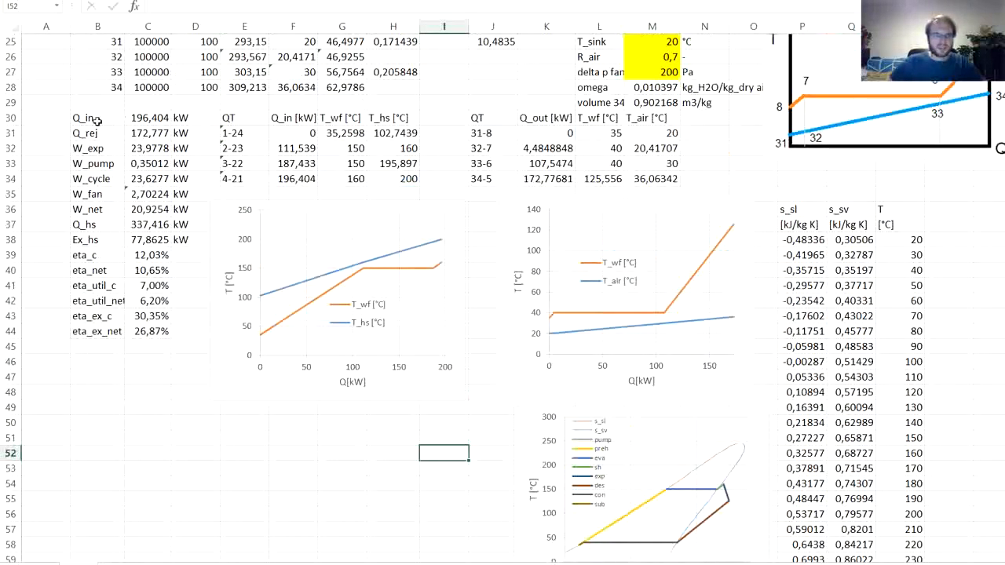
left_click_drag(81, 118, 179, 330)
key("ctrl+c")
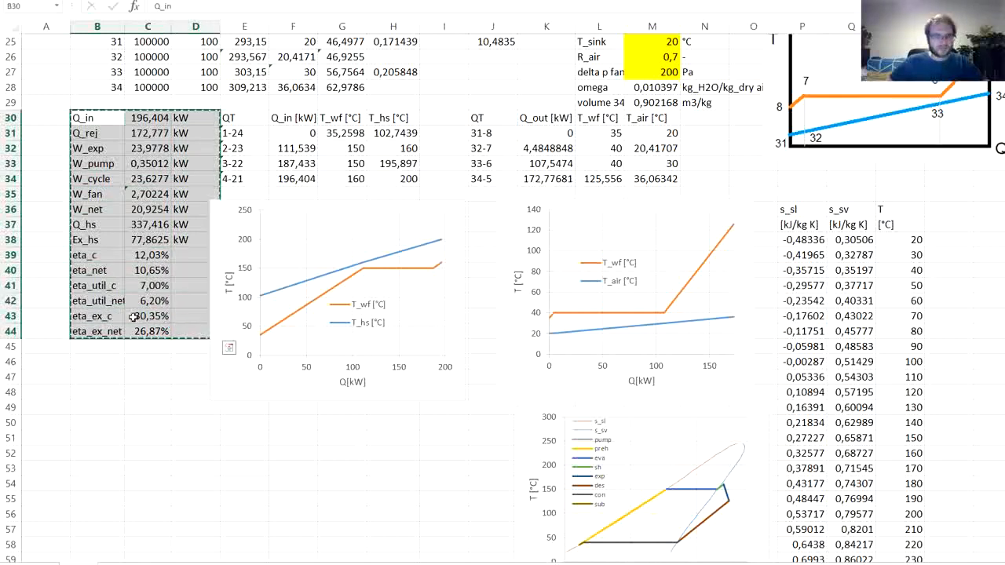
scroll(121, 317, "down", 2)
scroll(168, 133, "up", 2)
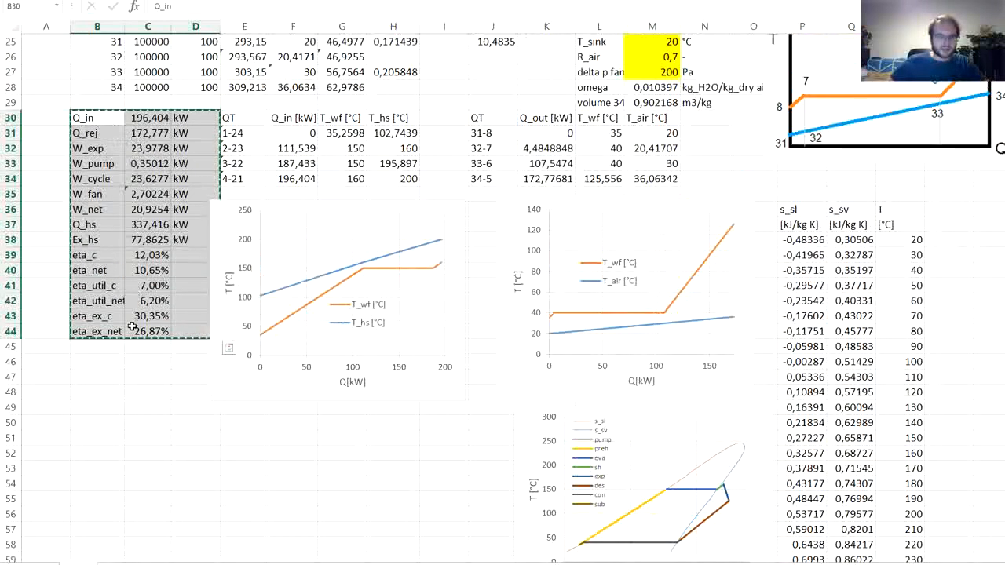
scroll(71, 345, "down", 3)
scroll(71, 345, "down", 2)
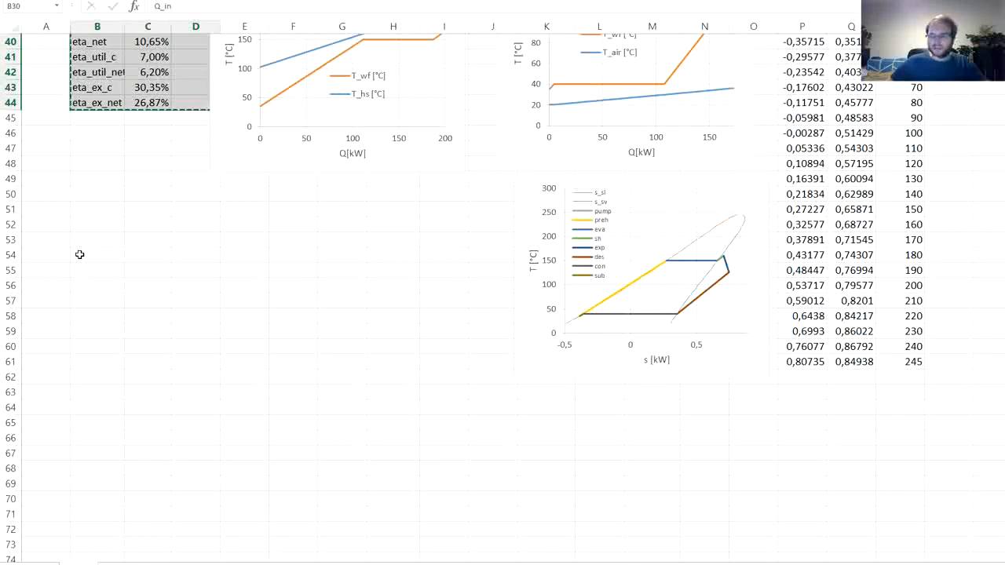
left_click(79, 255)
right_click(79, 255)
left_click(128, 309)
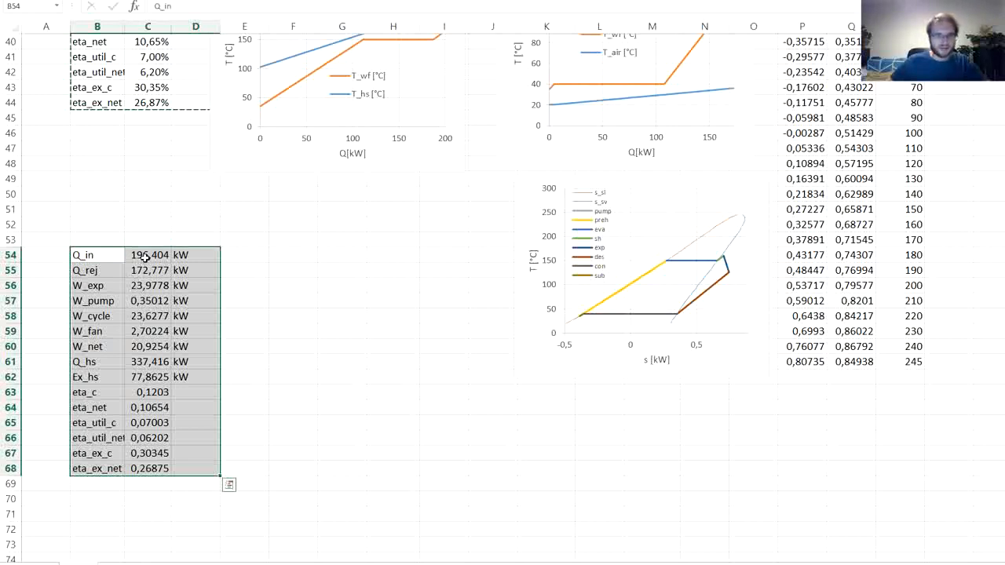
- Clear the pasted numbers in C54:C68 and move the kW units from D54:D62 into C54:C62
left_click_drag(146, 258, 153, 470)
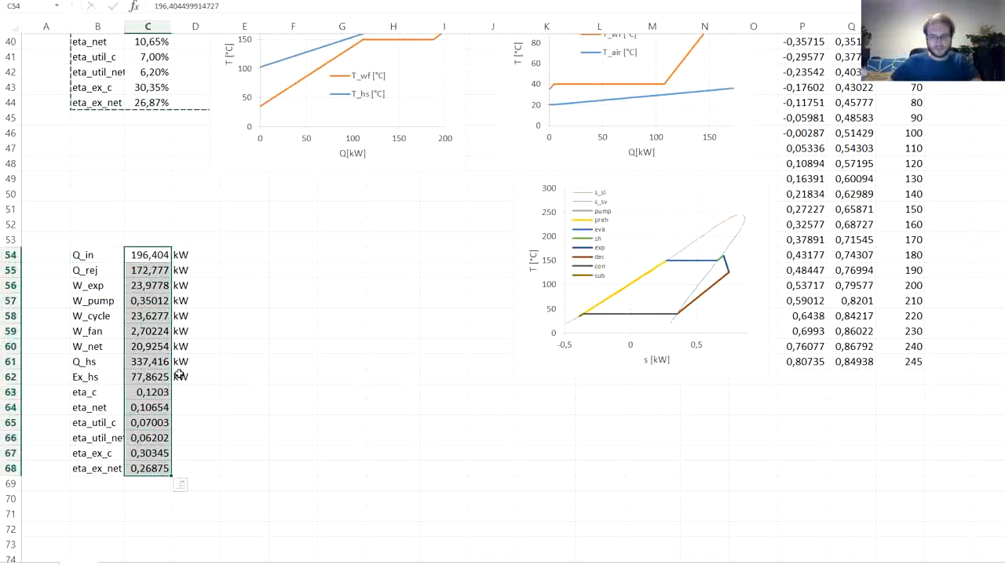
key("Delete")
left_click_drag(182, 254, 153, 351)
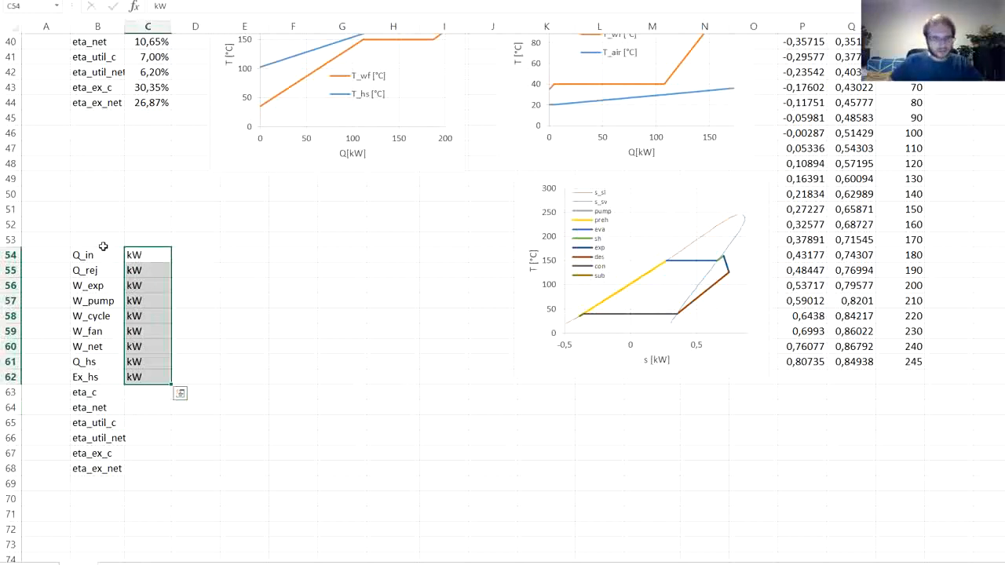
- Enter the first two evaporation temperatures above the results table, 90 in D53 and 100 in E53
left_click(187, 241)
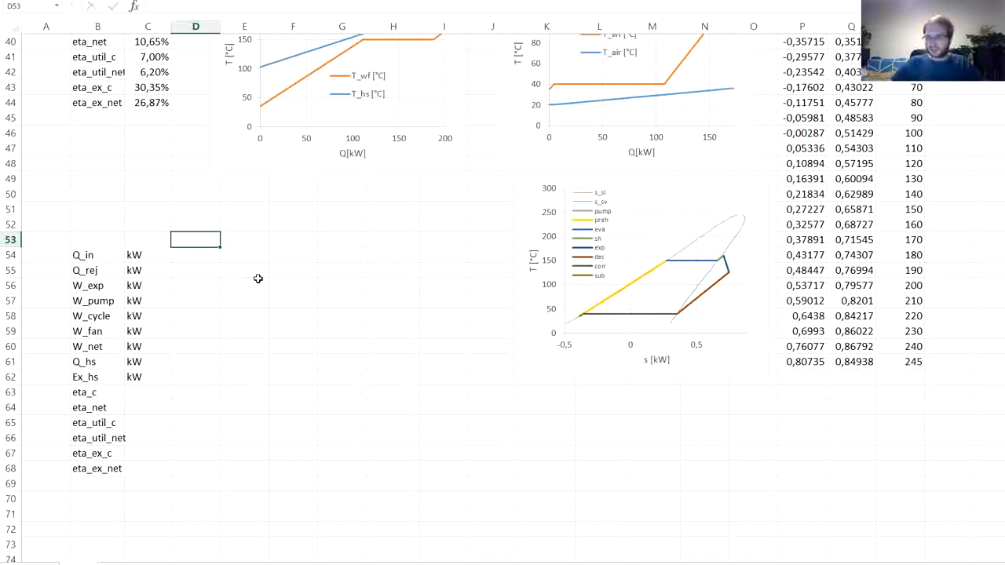
type("90")
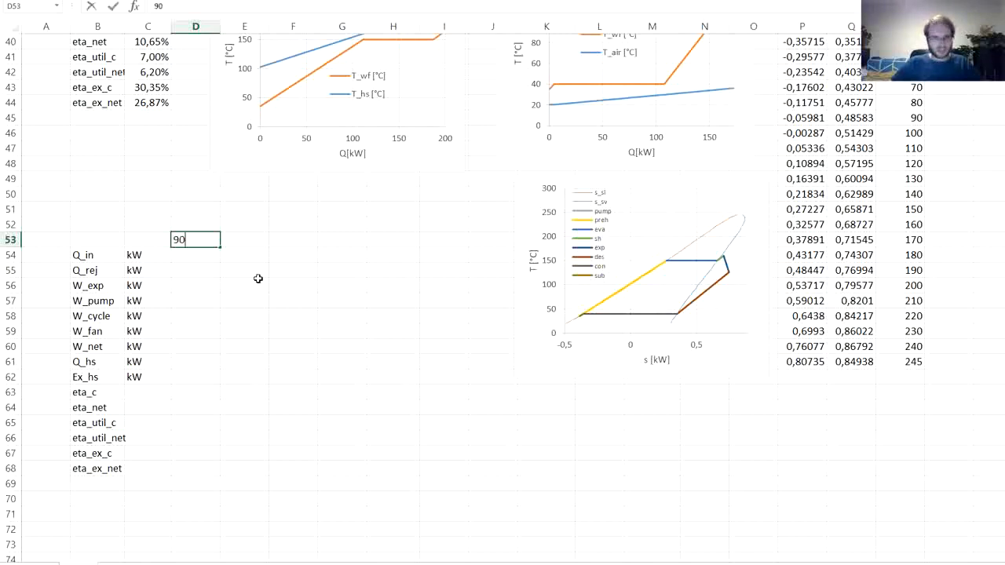
key("Tab")
type("100")
key("Tab")
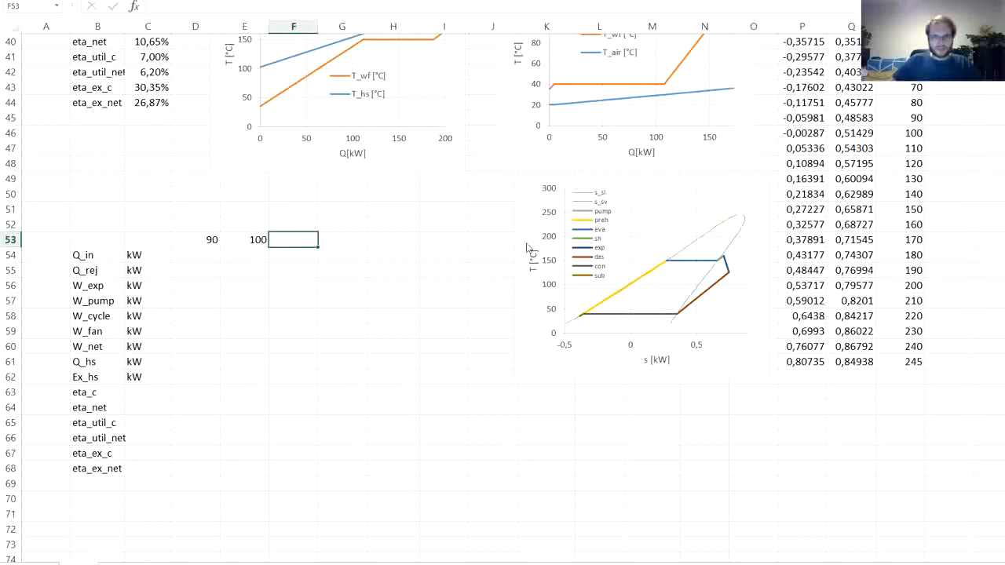
- Place the T-s chart beside the T_wf/T_air QT chart and extend the row 53 temperature series to 180 in M53
scroll(548, 277, "up", 2)
left_click_drag(534, 297, 774, 84)
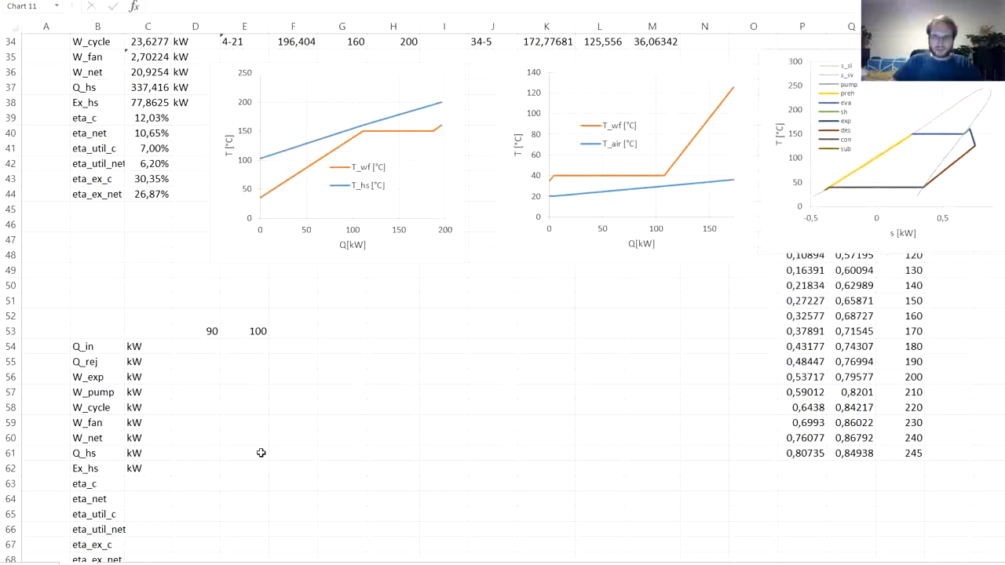
left_click_drag(208, 329, 664, 324)
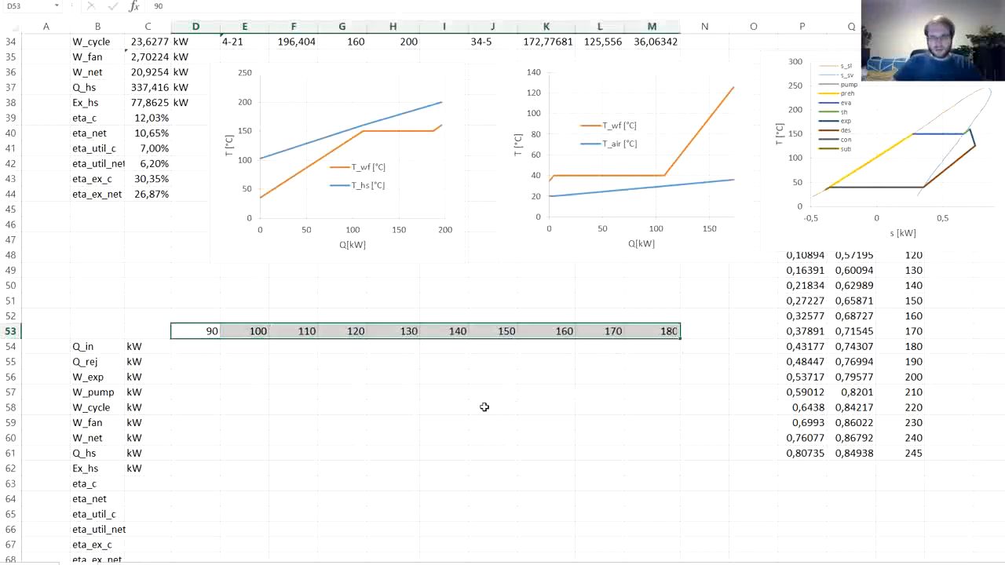
- Label the temperature row by entering T_eva in D52
left_click(189, 349)
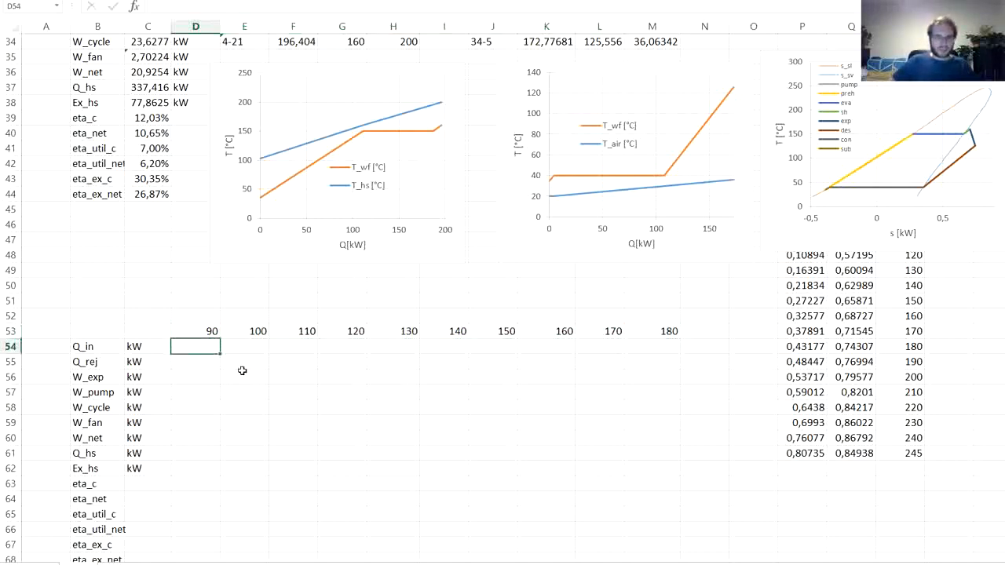
scroll(242, 346, "down", 1)
left_click(153, 288)
left_click(95, 280)
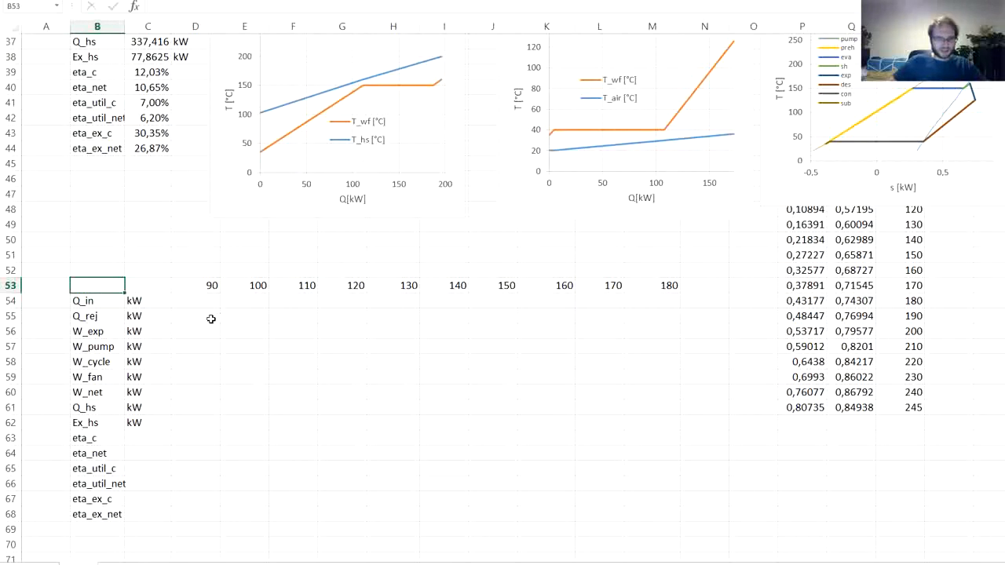
left_click(152, 290)
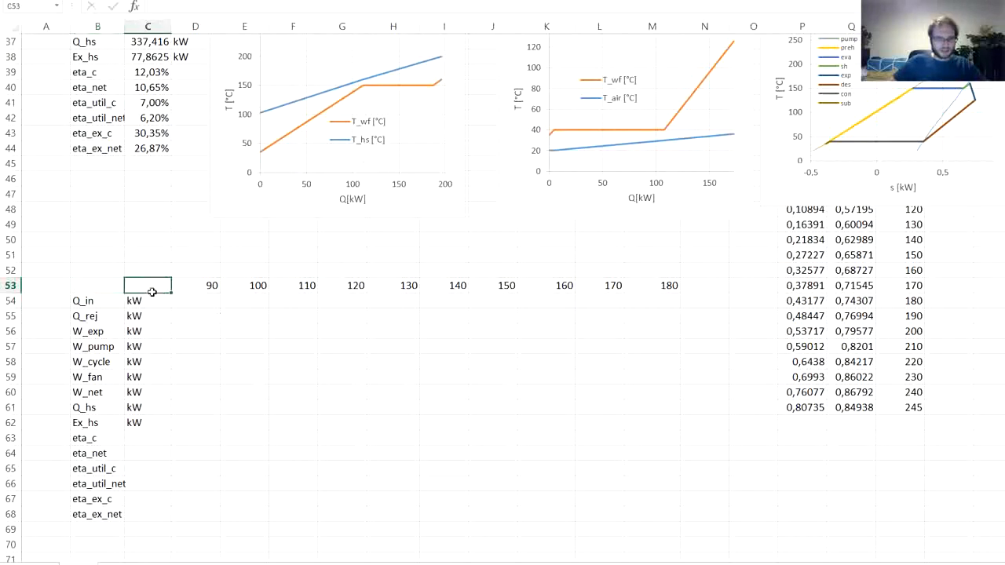
left_click(200, 258)
left_click(194, 270)
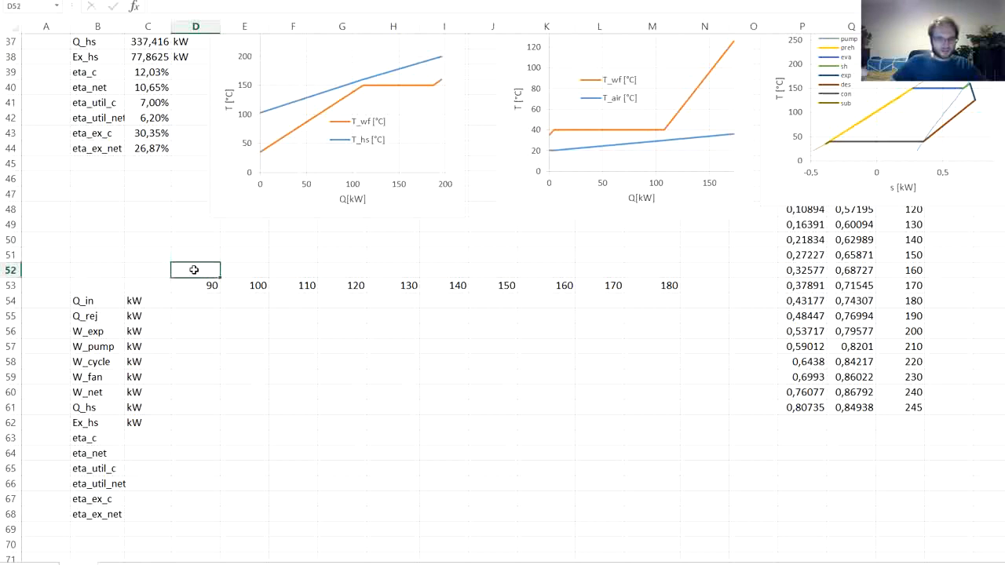
type("T_eva")
left_click(203, 296)
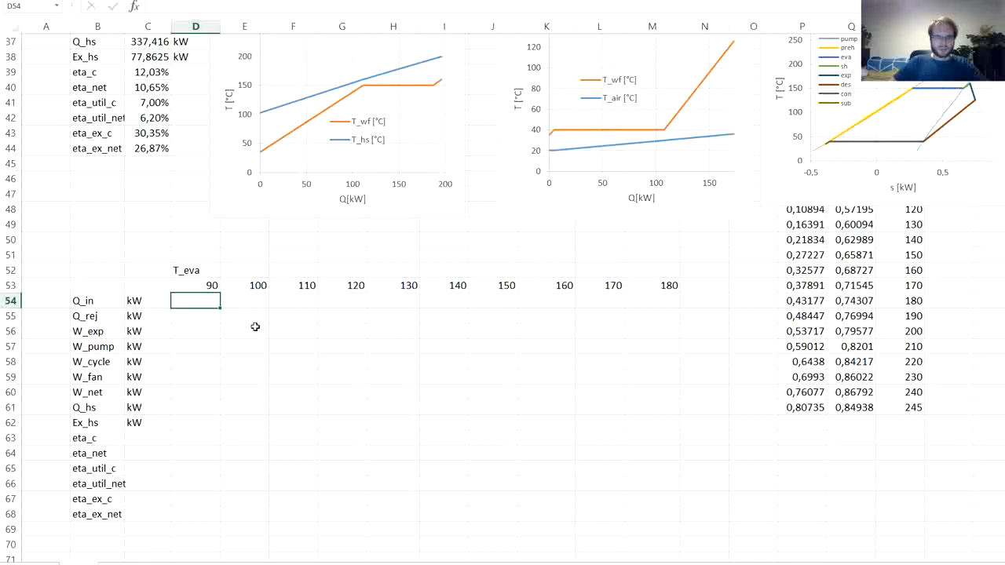
- Set the evaporation temperature T_eva in M7 to 90 °C
scroll(255, 329, "up", 8)
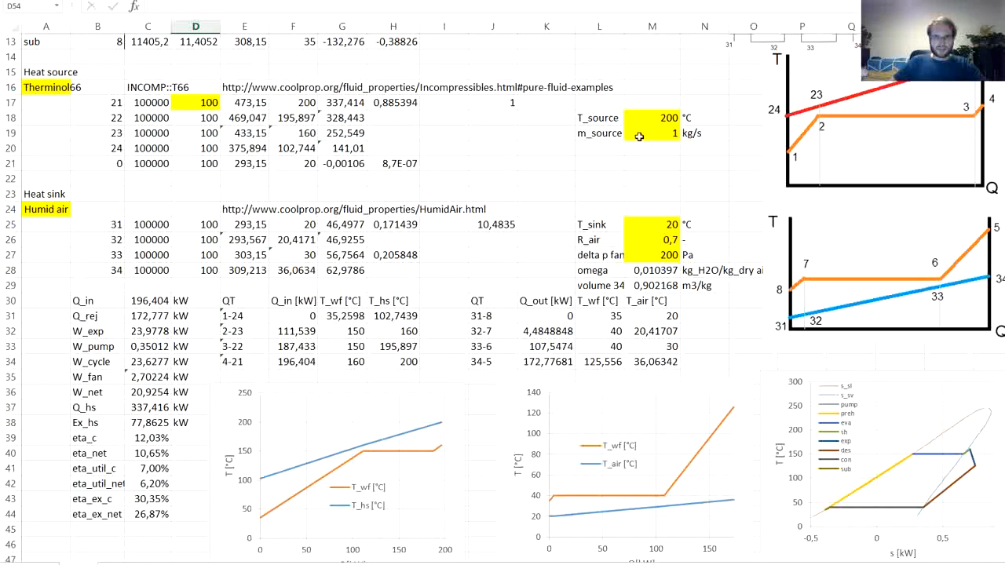
scroll(639, 137, "up", 4)
left_click(646, 134)
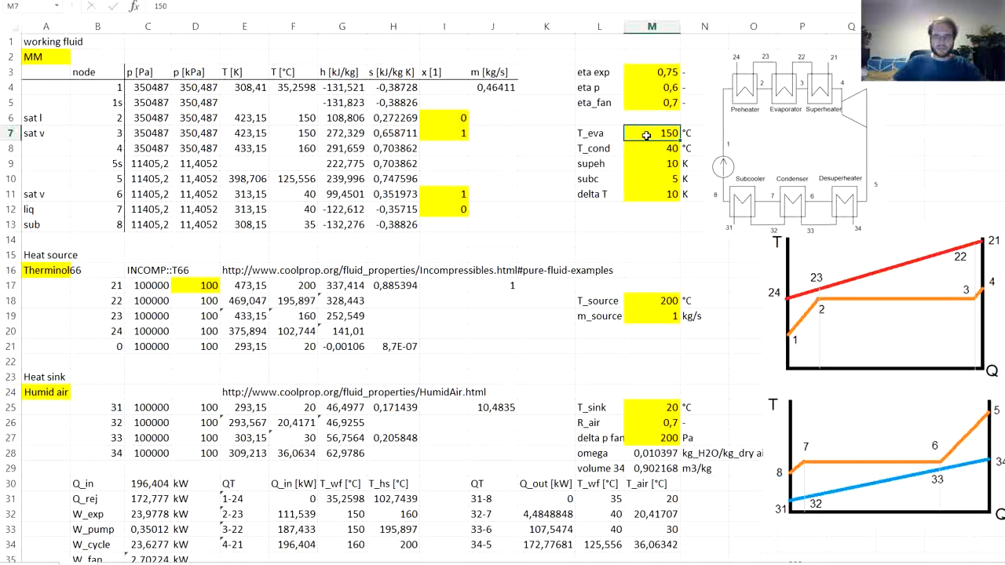
type("90")
key("Return")
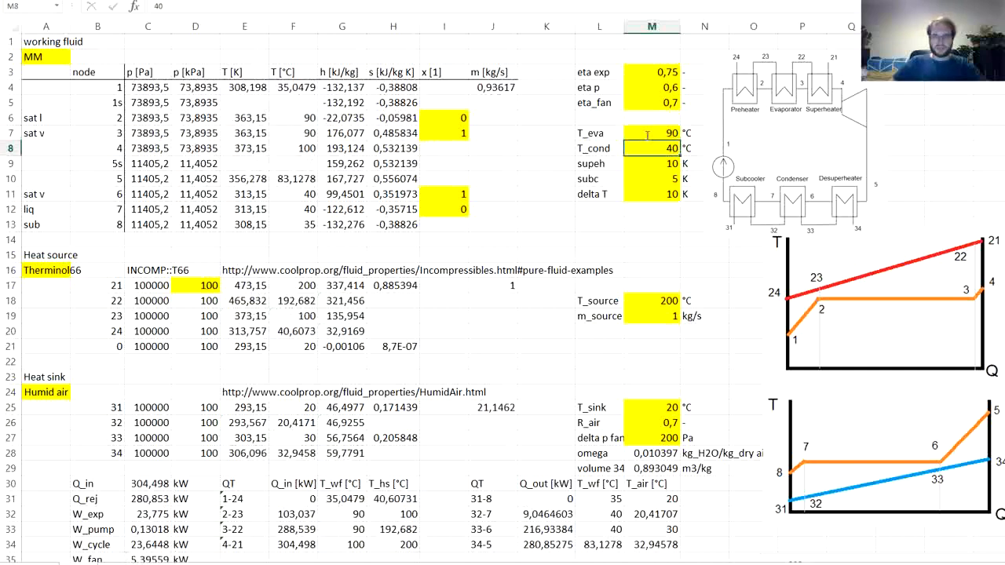
- Extend the Q axis maximum to 400 on the T_wf/T_hs chart and to 300 on the T_wf/T_air chart
scroll(556, 157, "down", 5)
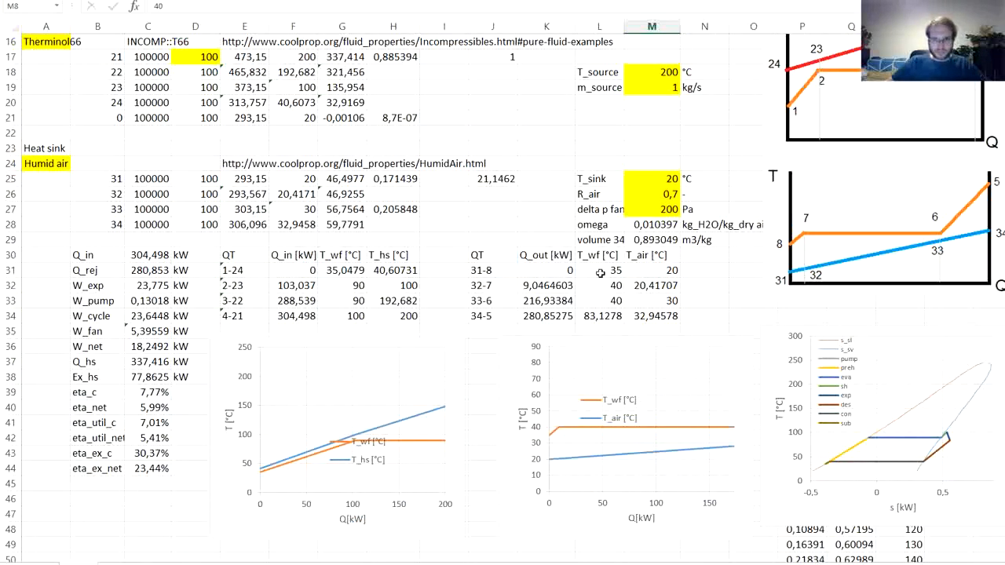
double_click(407, 509)
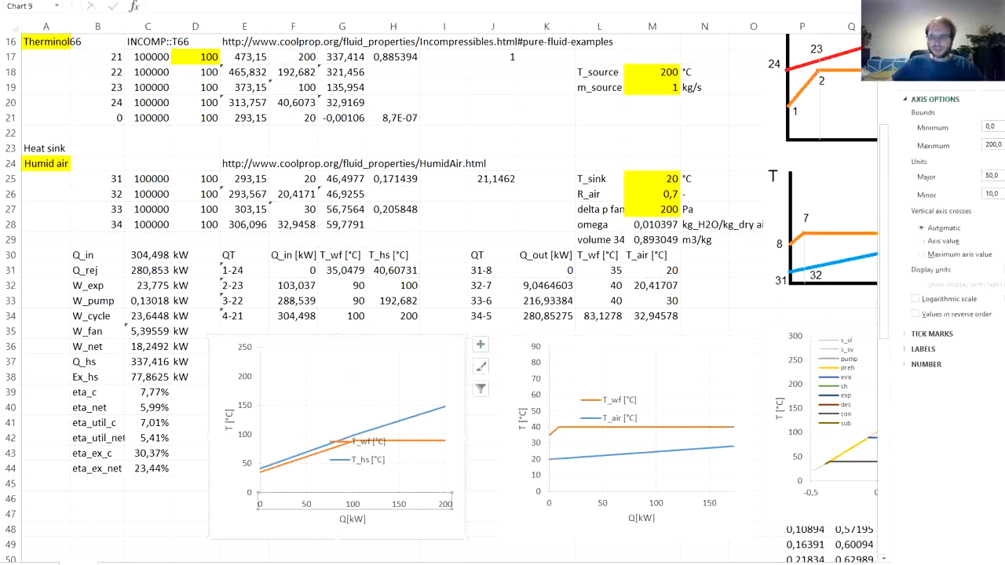
left_click(658, 505)
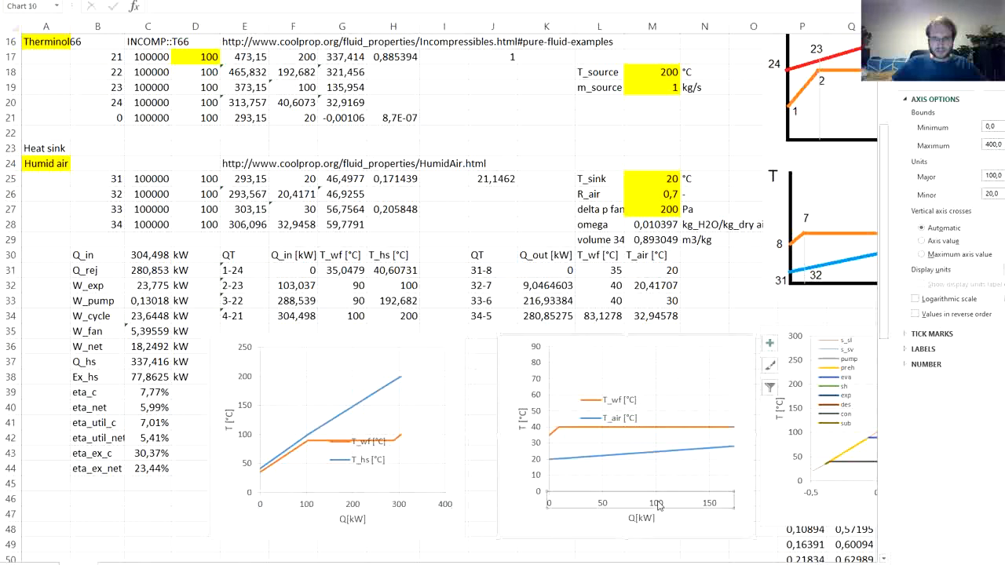
left_click(1004, 145)
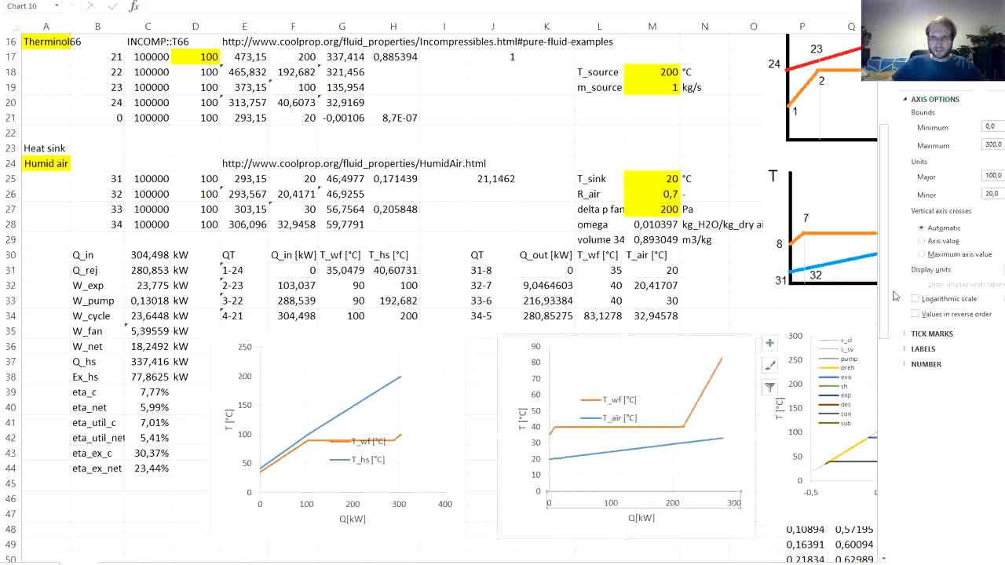
mouse_move(718, 564)
left_mouse_down()
mouse_move(786, 564)
mouse_move(734, 564)
left_mouse_up()
left_click(388, 314)
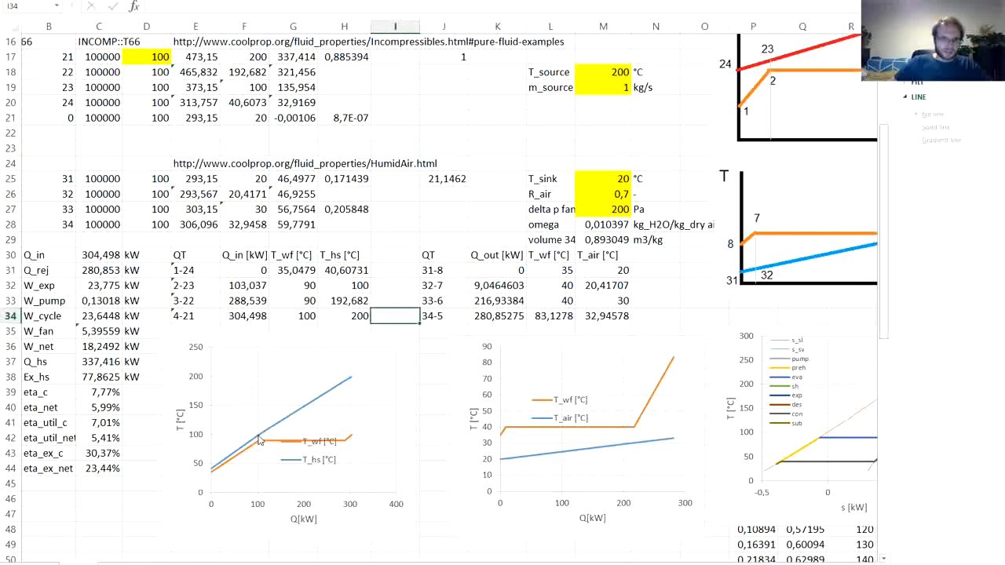
- Examine the T_hs points at the preheater's ends in the QT chart and the node 24 temperature in F20
mouse_move(258, 443)
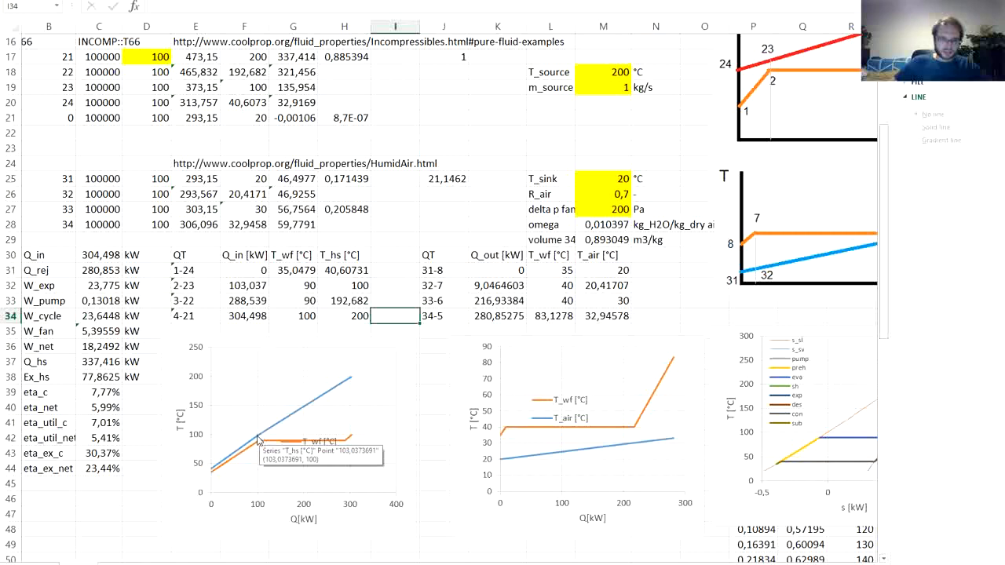
mouse_move(212, 471)
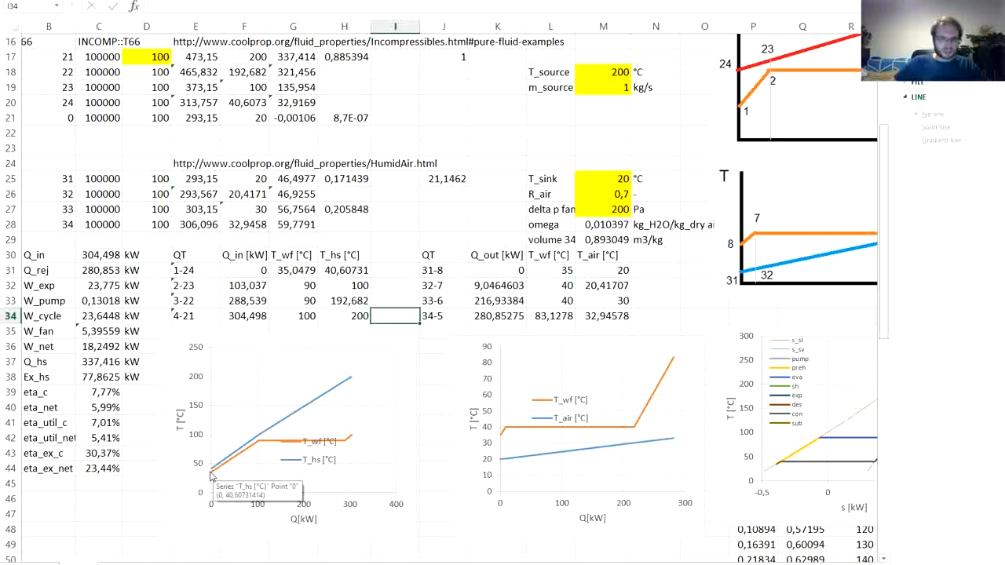
scroll(265, 416, "up", 4)
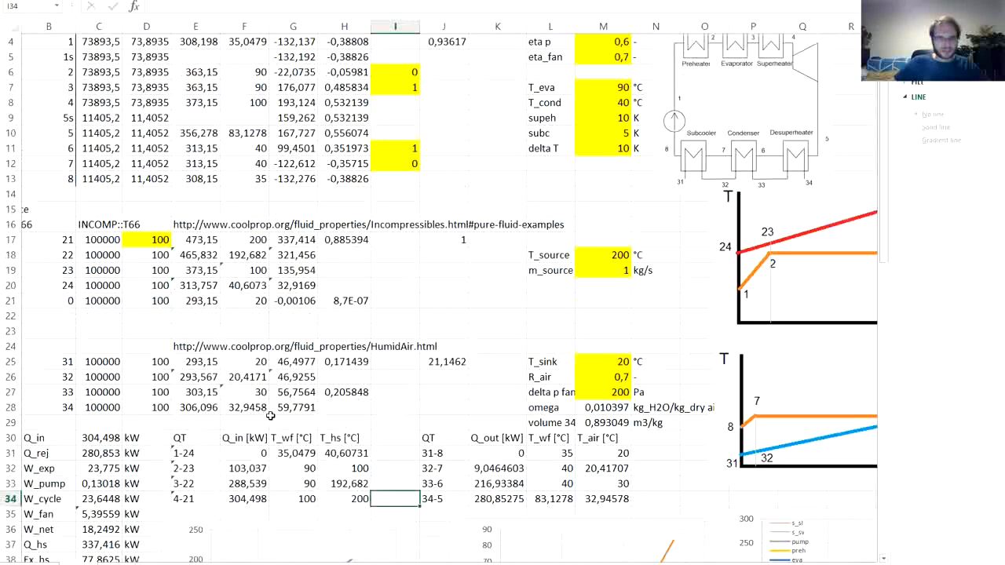
scroll(259, 401, "up", 1)
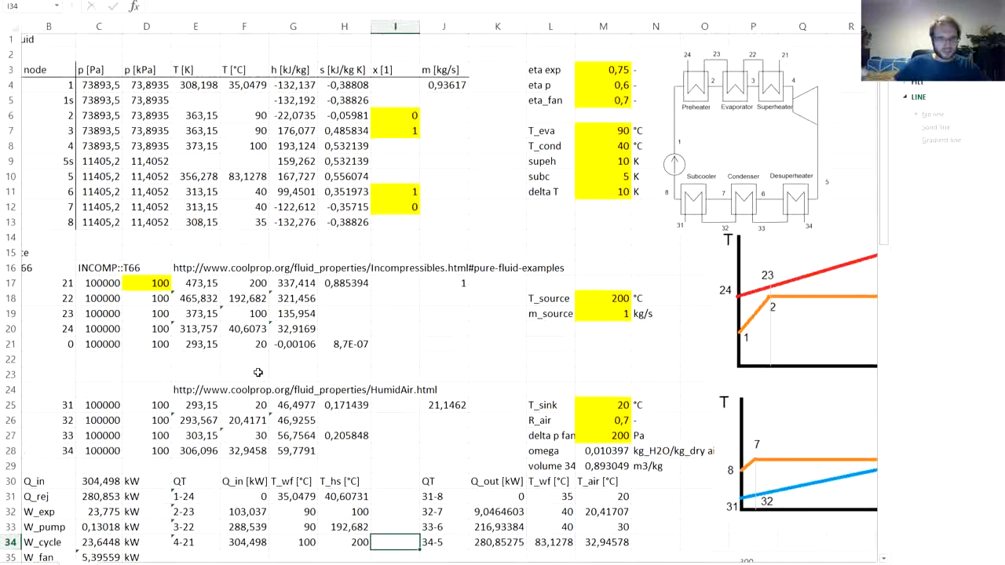
left_click(239, 333)
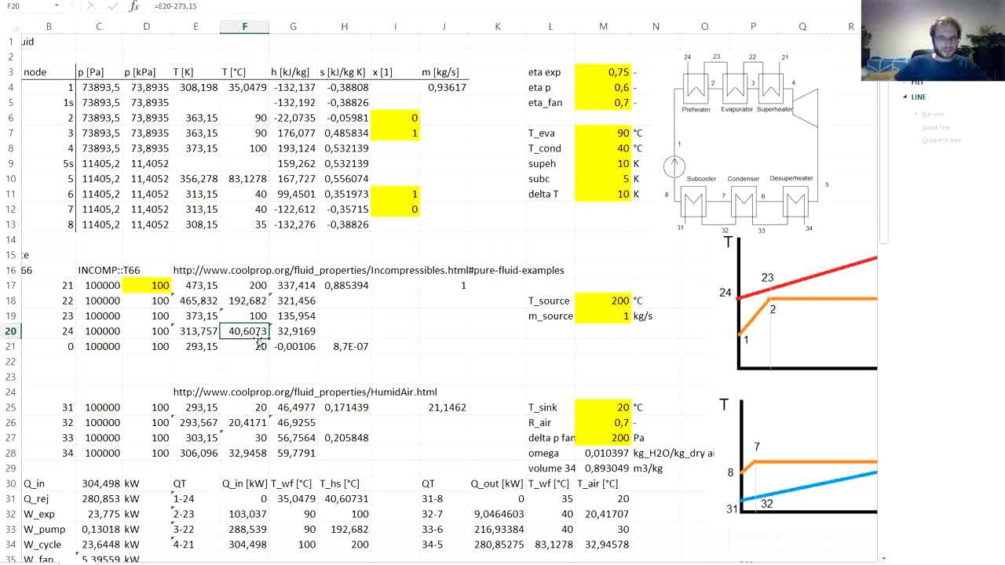
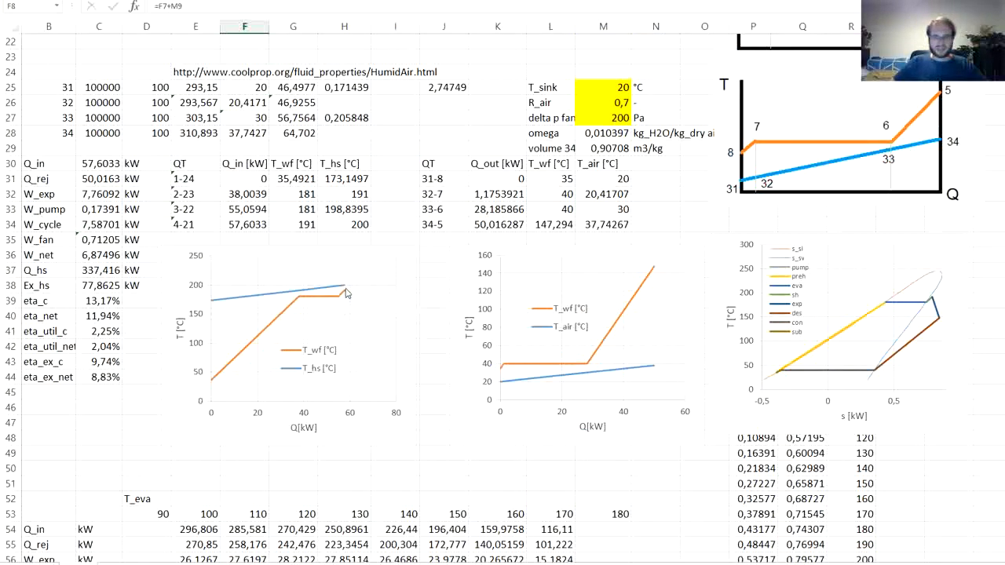
- Set the evaporation temperature T_eva in M7 to 179 °C
mouse_move(345, 293)
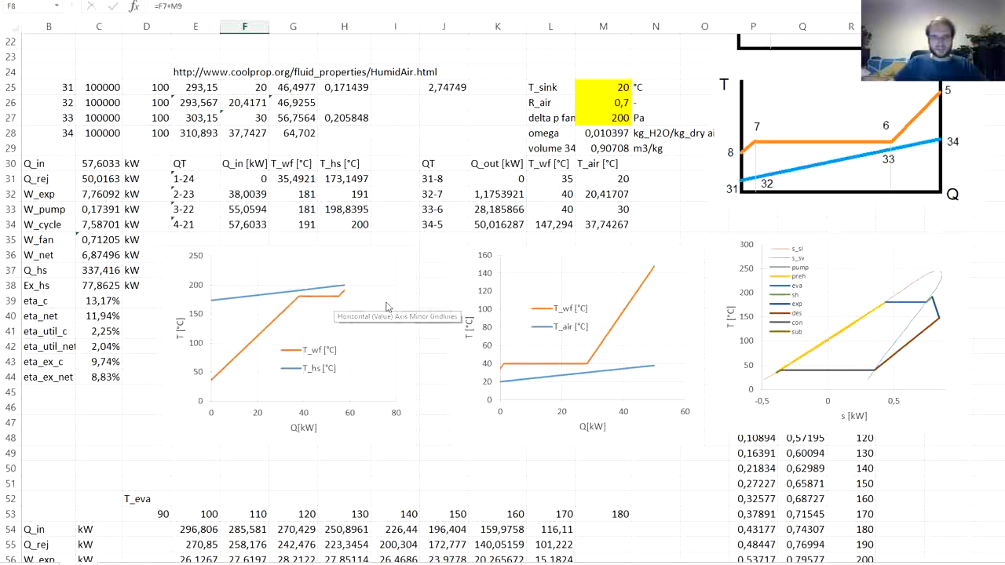
scroll(436, 301, "up", 4)
scroll(441, 298, "up", 3)
left_click(602, 133)
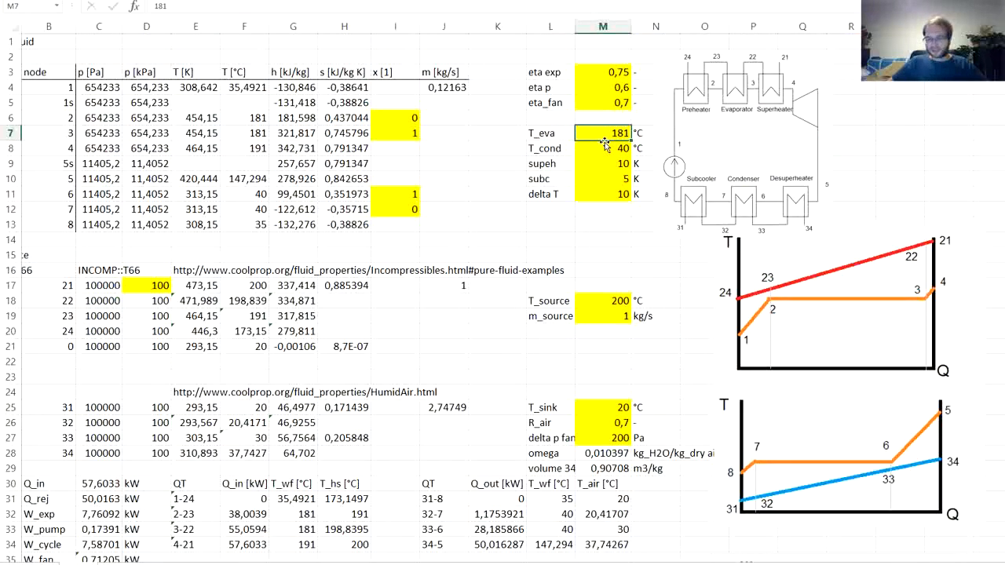
type("17")
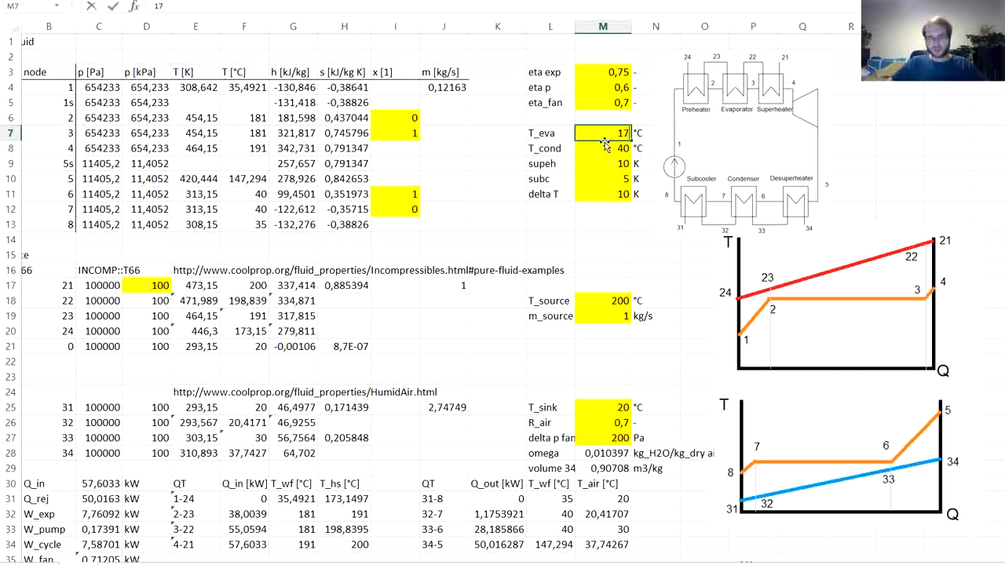
type("9")
key("Return")
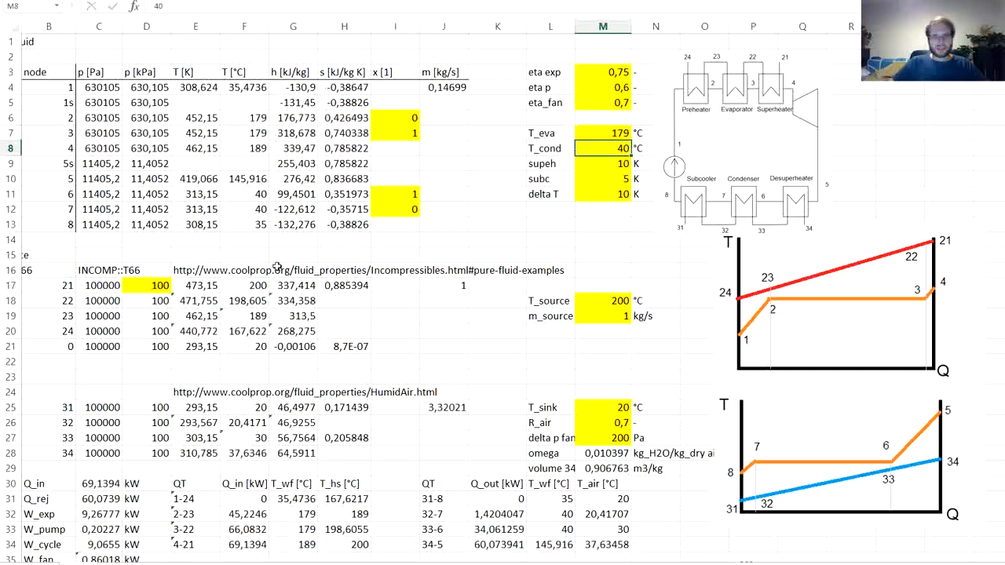
- Copy the cycle results from C30:C44 and paste them as values into the results table from M54 down
scroll(188, 309, "down", 3)
scroll(173, 298, "down", 7)
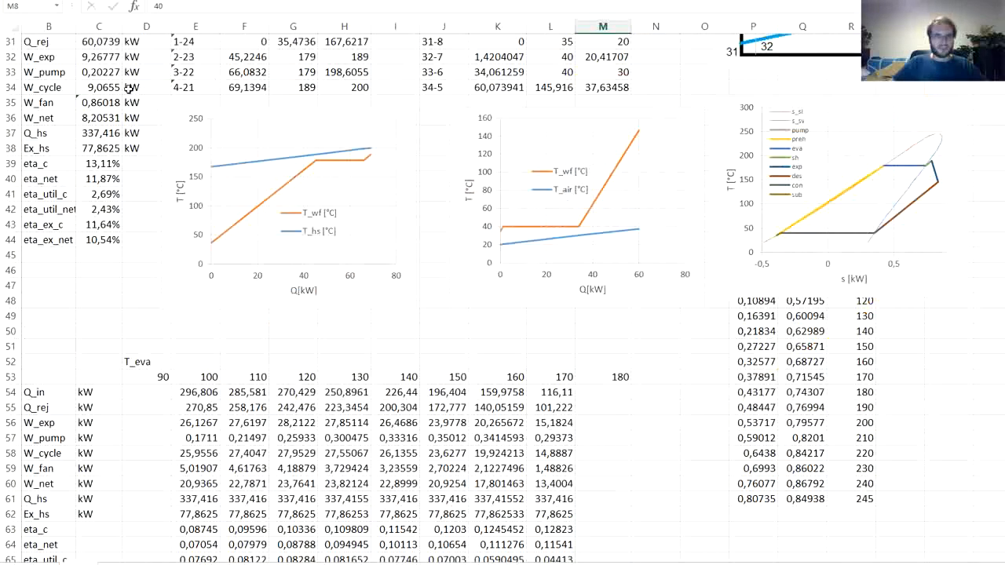
scroll(130, 102, "up", 2)
scroll(155, 138, "up", 8)
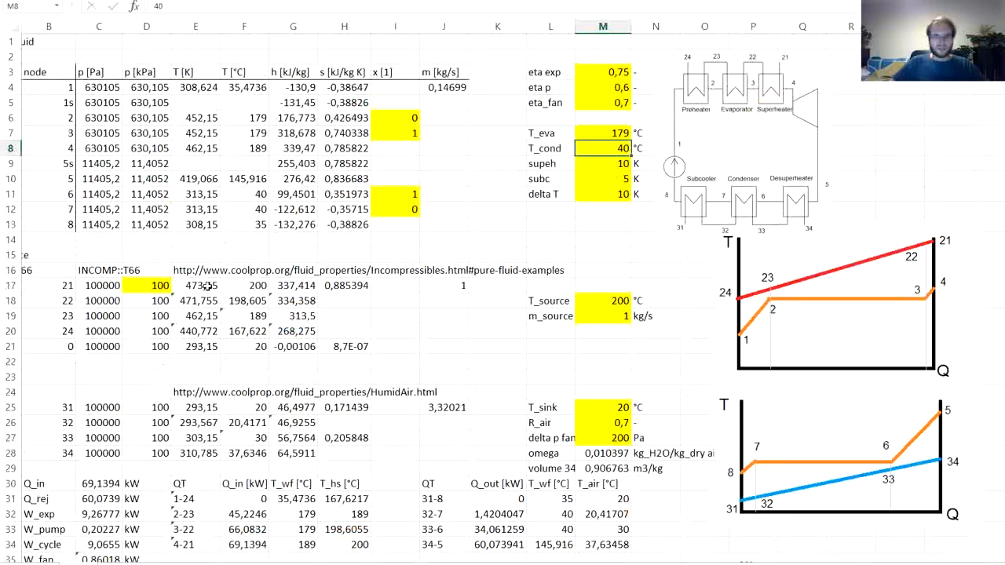
scroll(75, 303, "down", 4)
scroll(74, 304, "down", 2)
left_click_drag(102, 209, 95, 422)
key("ctrl+c")
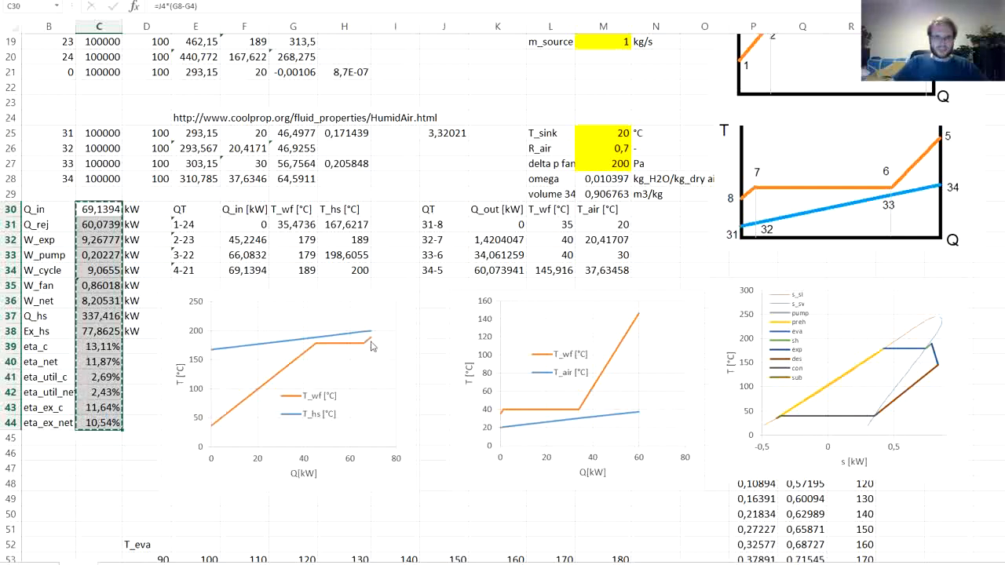
scroll(612, 276, "down", 7)
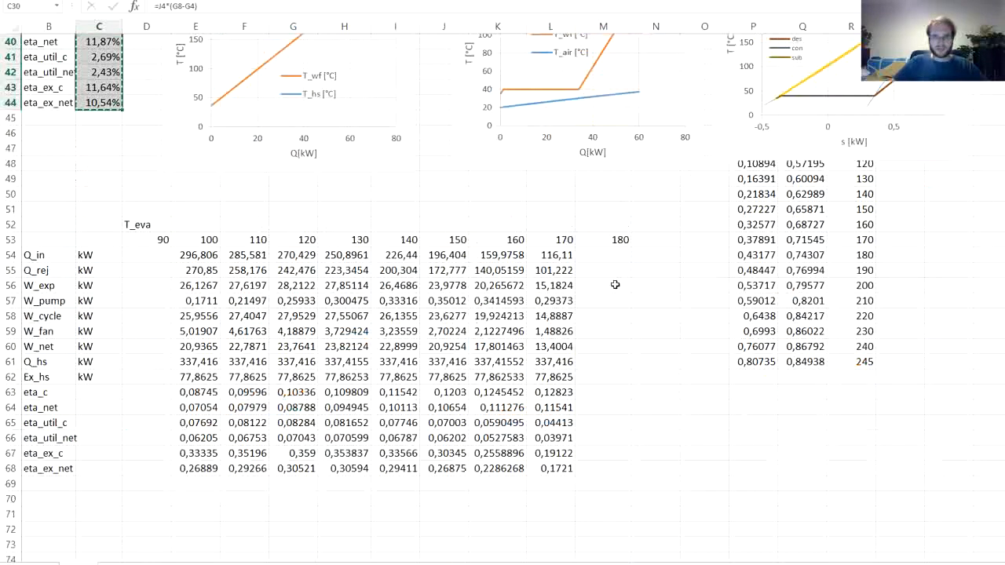
scroll(612, 276, "up", 1)
right_click(600, 300)
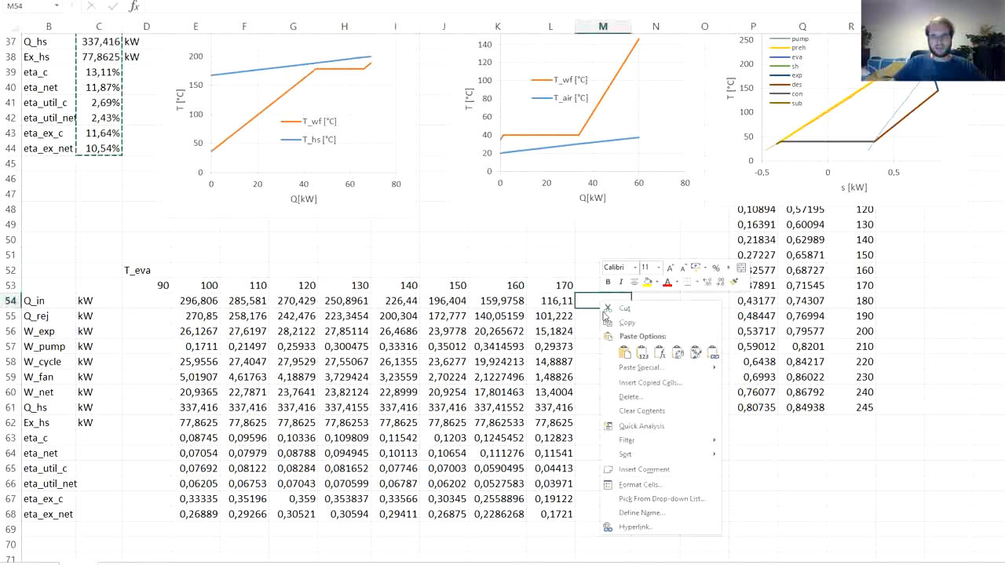
left_click(641, 355)
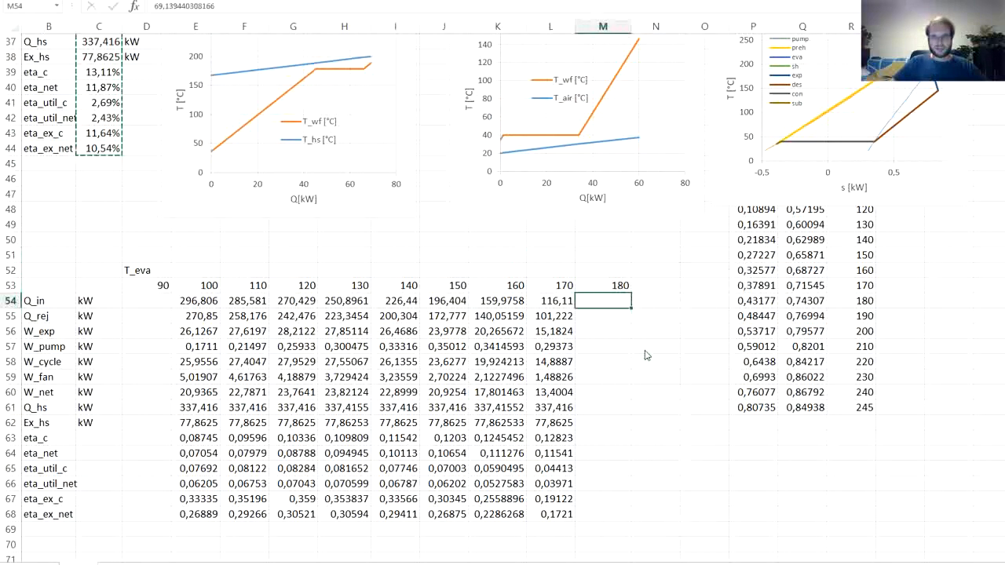
- Change the temperature heading in M53 to 179
left_click(604, 285)
type("179")
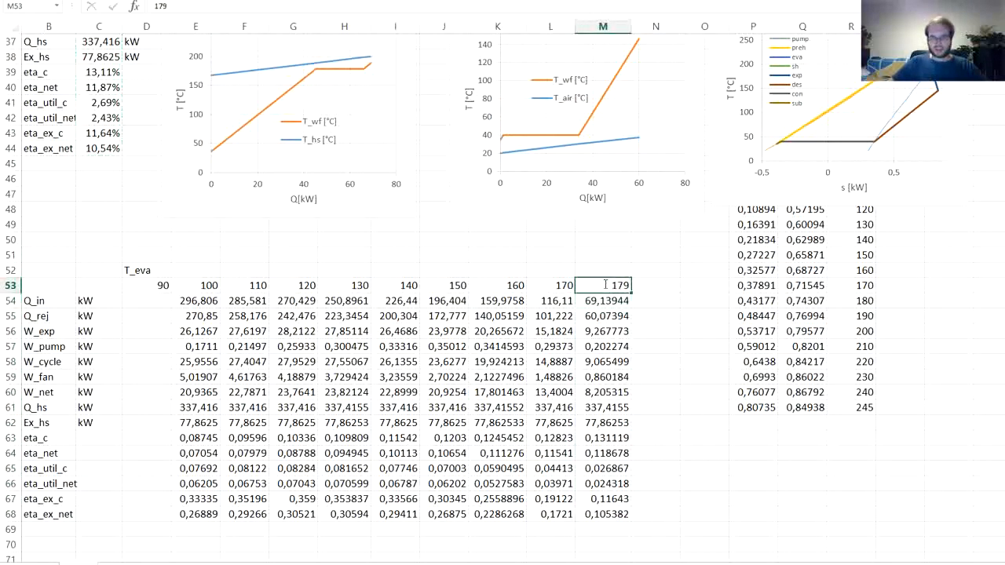
key("Return")
- Insert a smooth-line scatter chart of eta_c (E63:M63) against the T_eva temperatures in E53:M53
scroll(502, 302, "down", 1)
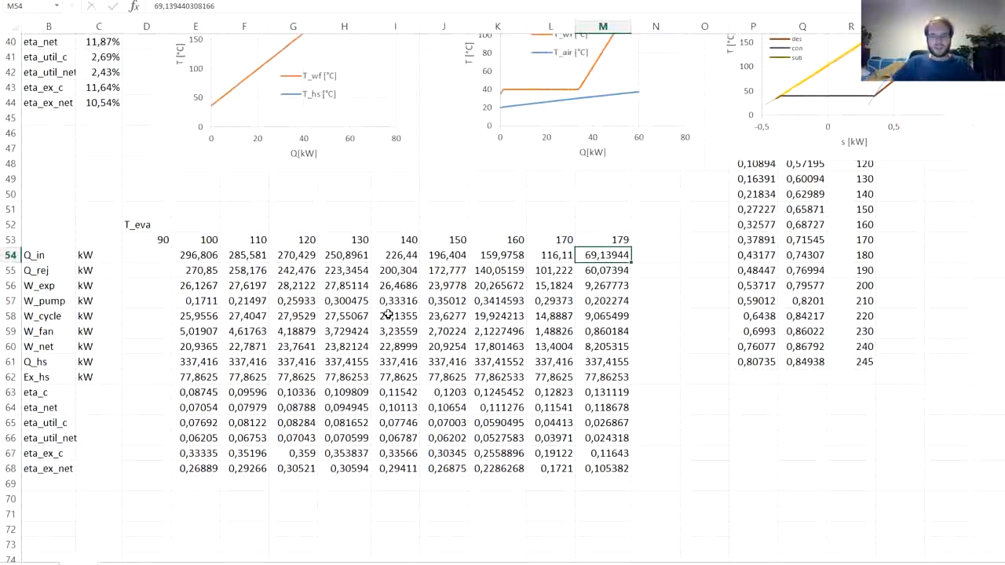
scroll(388, 314, "down", 2)
scroll(388, 314, "down", 1)
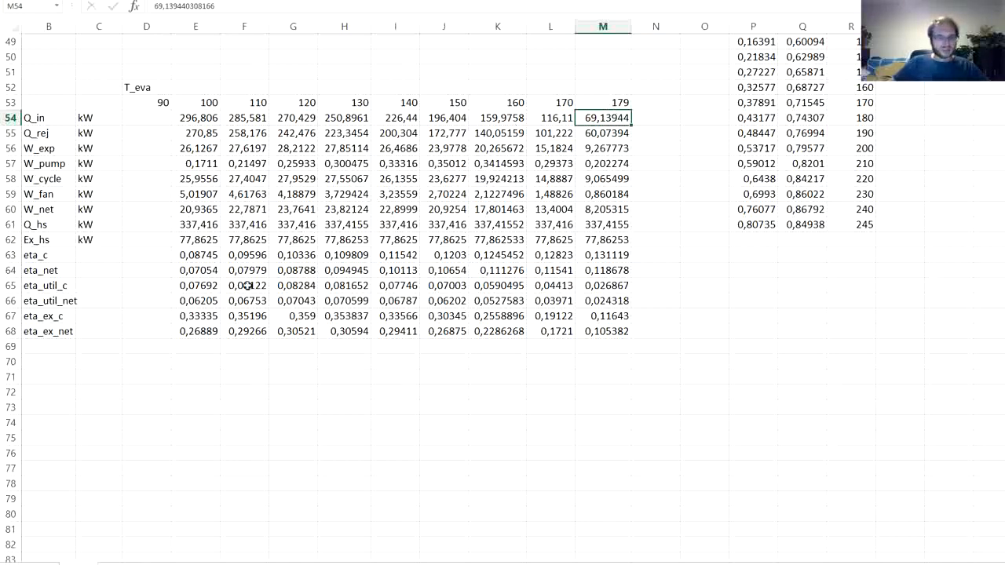
left_click_drag(202, 103, 601, 102)
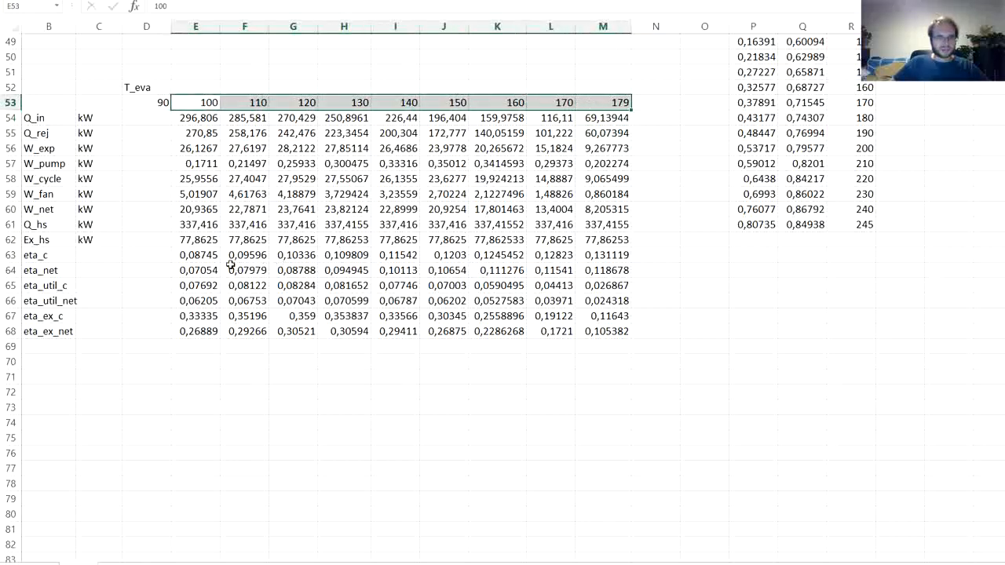
left_click_drag(201, 255, 614, 250)
left_click(69, 1)
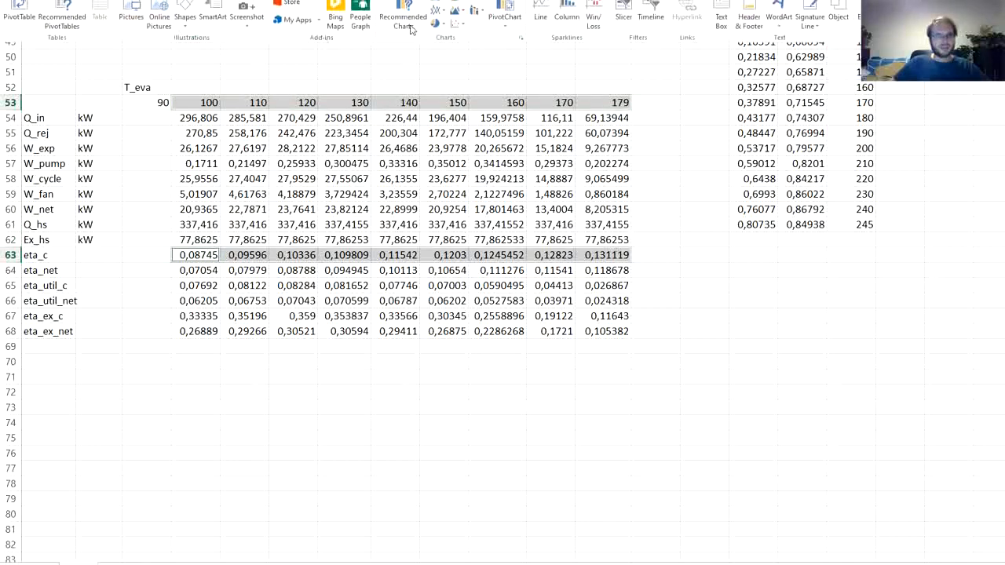
left_click(465, 29)
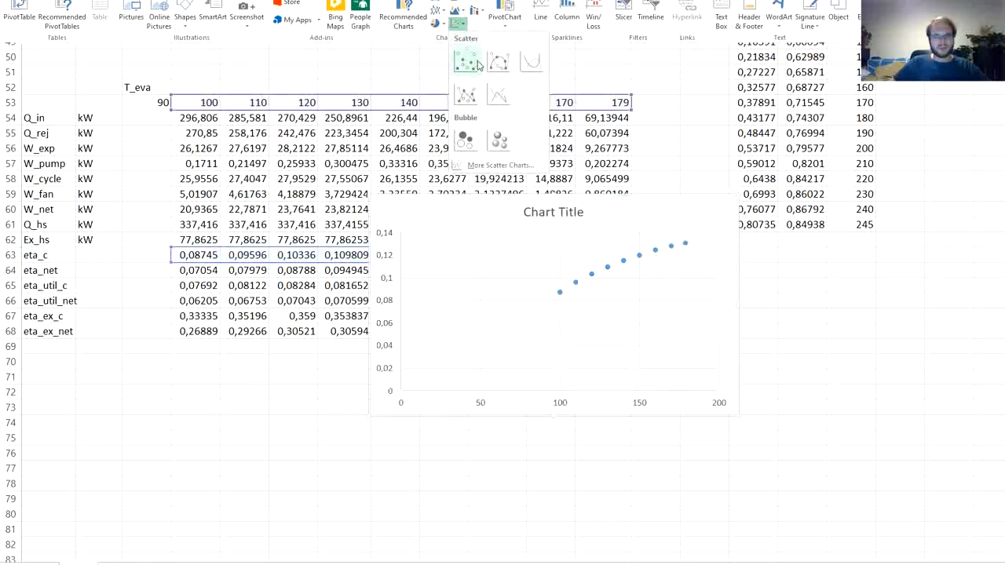
left_click(528, 66)
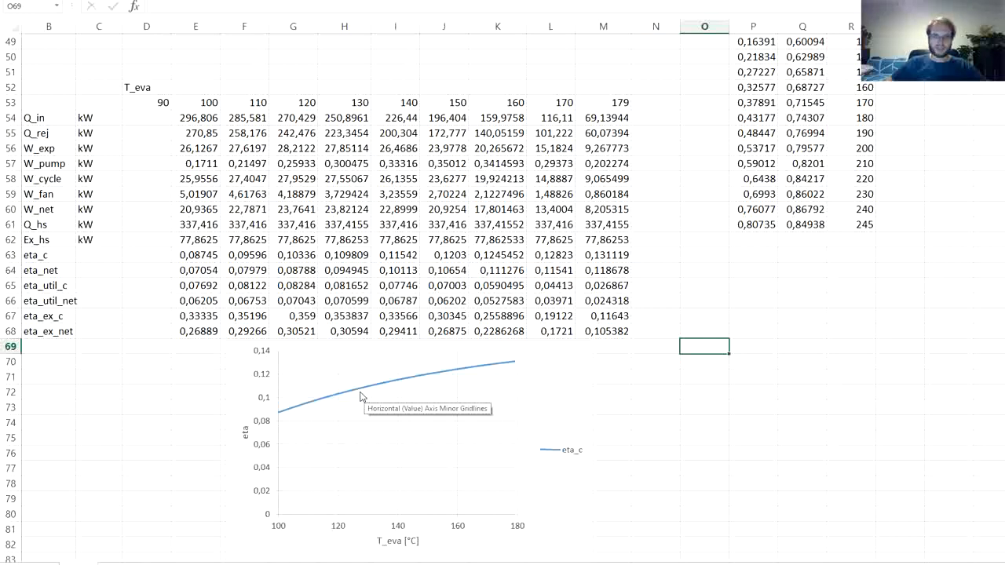
- Move the eta_c chart to start at column D below the table and paste a copy of it at L69
mouse_move(361, 395)
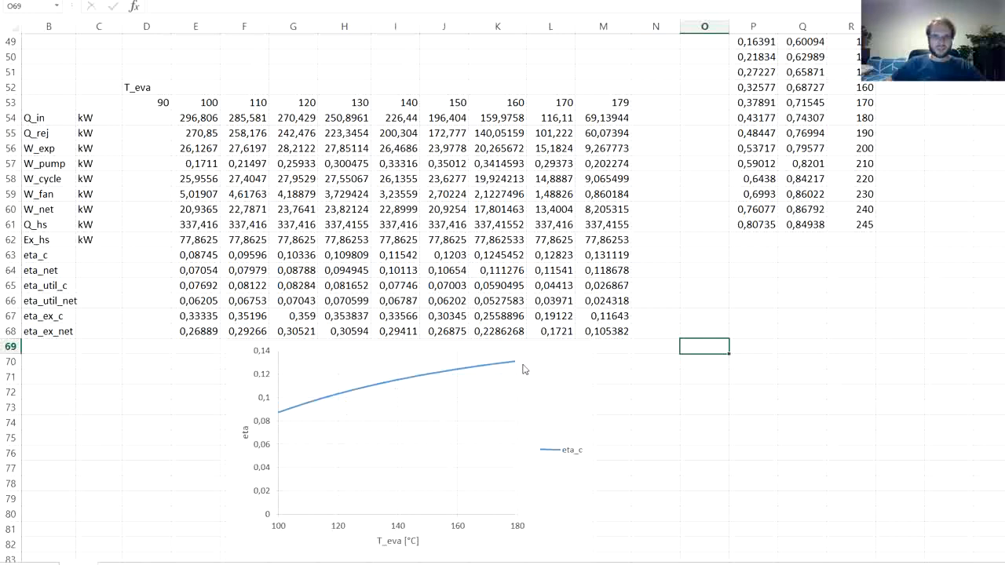
mouse_move(515, 365)
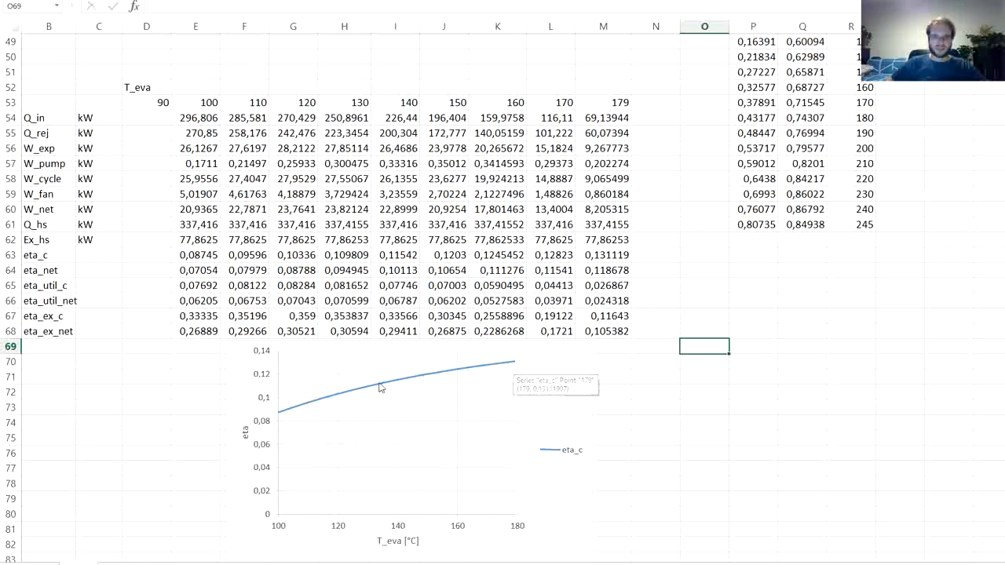
left_click(492, 374)
left_click_drag(532, 382, 442, 379)
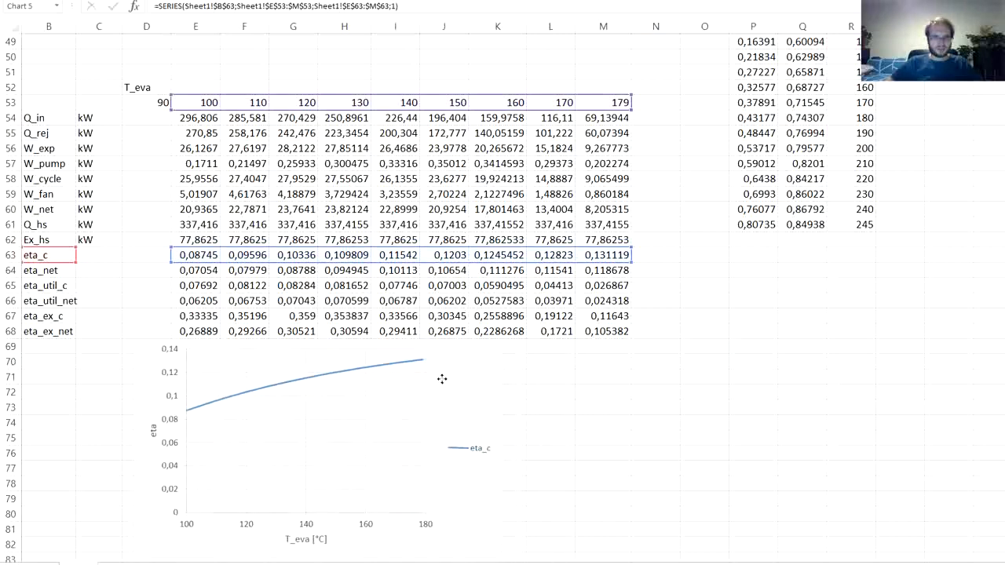
left_click(562, 359)
left_click(552, 347)
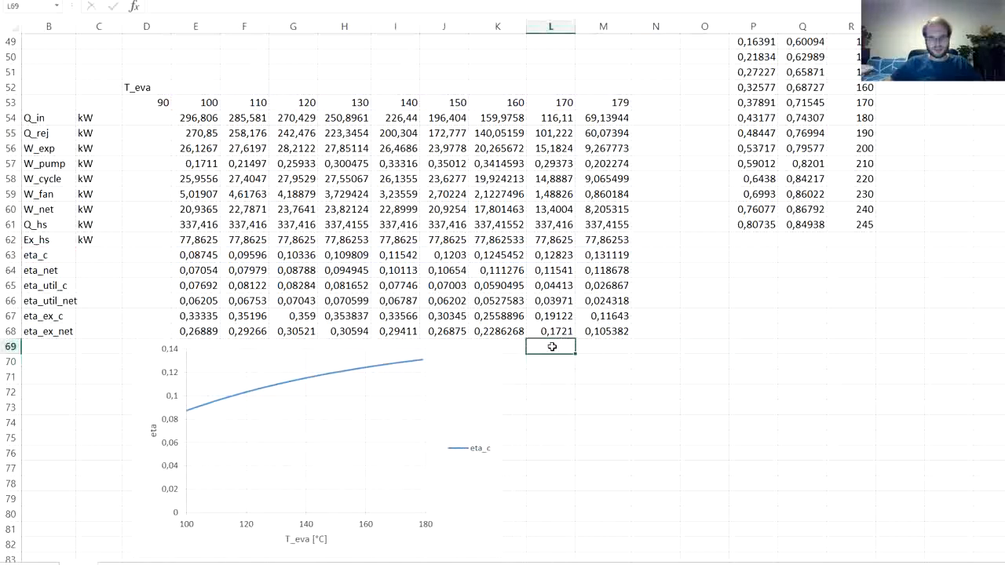
key("ctrl+v")
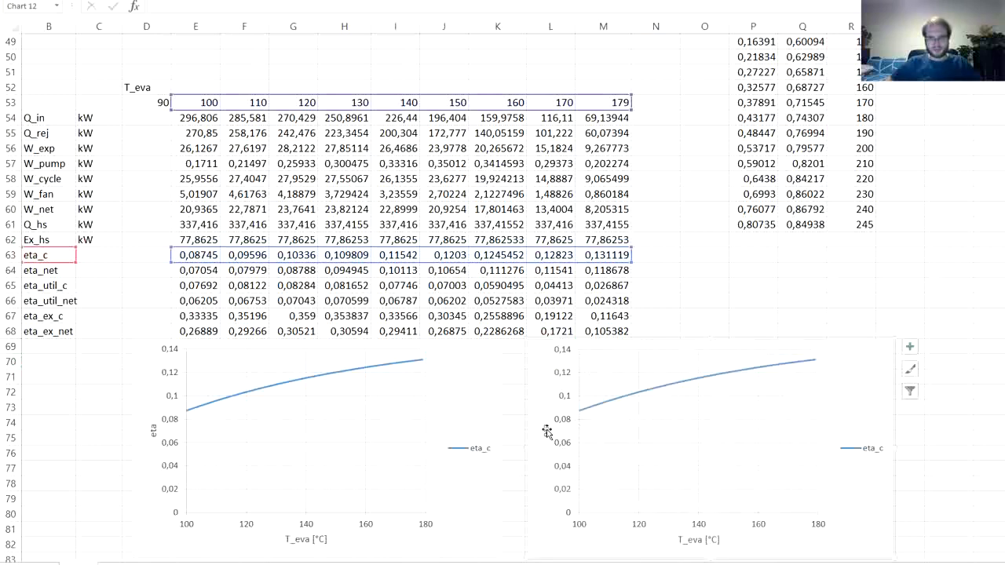
- Change the vertical axis title of the copied chart to W
double_click(547, 431)
type("W")
left_click(703, 420)
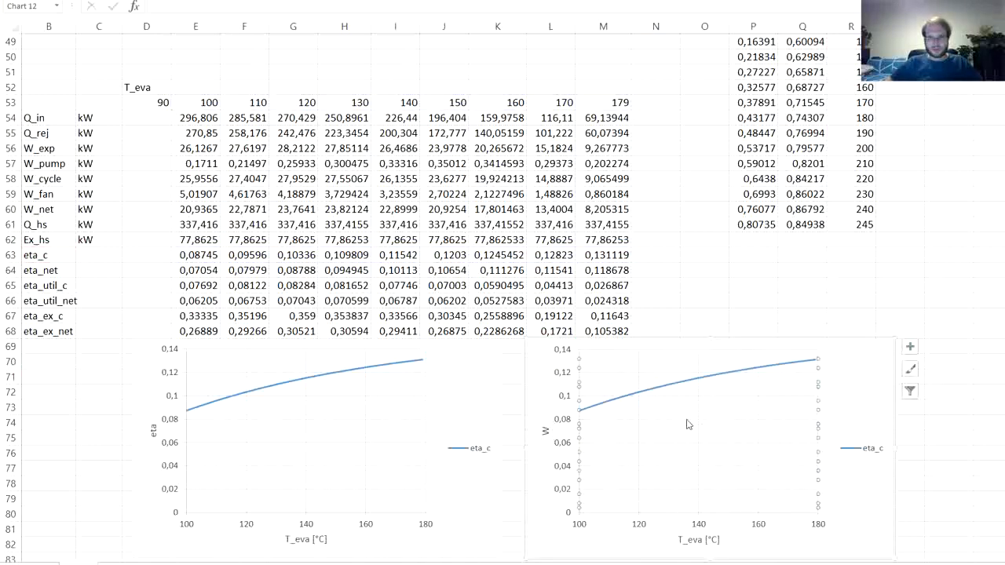
- Reassign the copied chart's series to W_cycle, with its name from B58 and its values from E58:M58
left_click(668, 388)
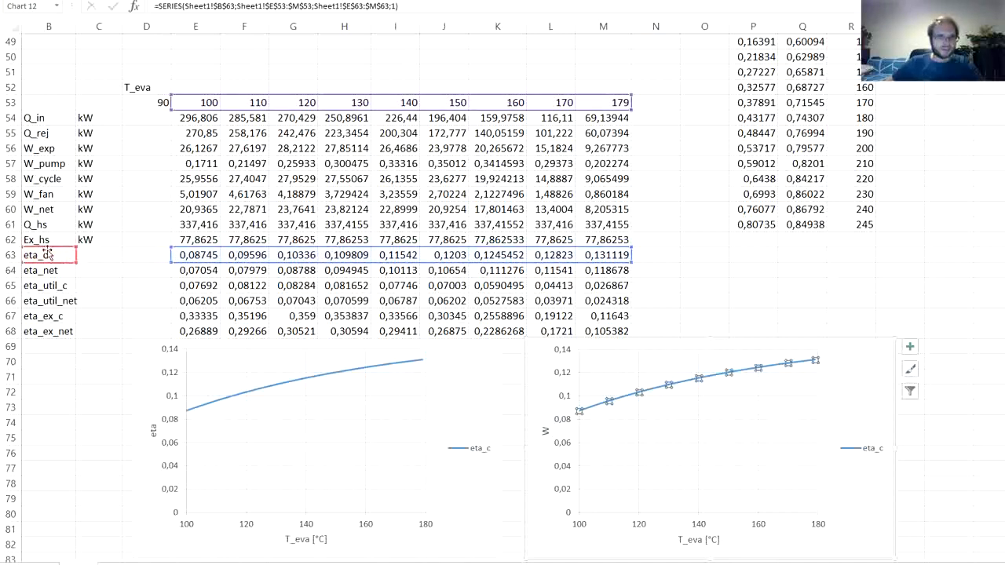
left_click_drag(47, 253, 47, 178)
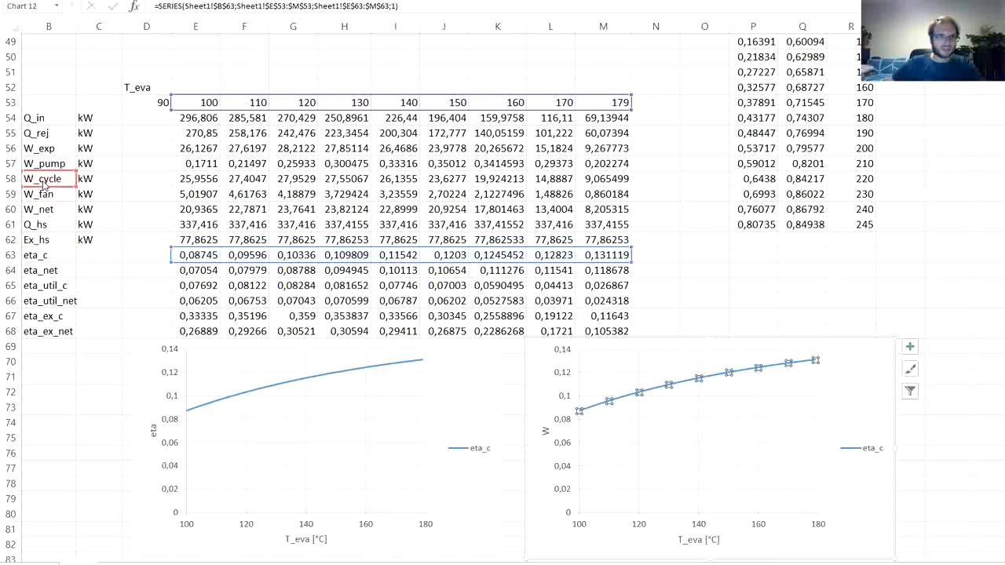
left_click_drag(201, 252, 202, 180)
left_click(702, 301)
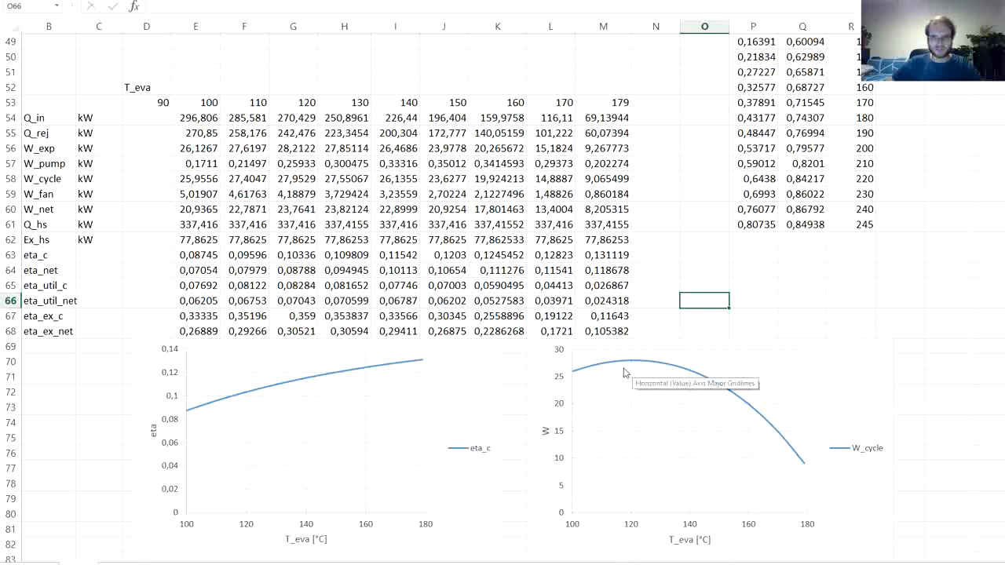
- Duplicate the W_cycle series within its chart and reassign one copy to Q_in, using B54 as name and E54:M54 as values
mouse_move(591, 375)
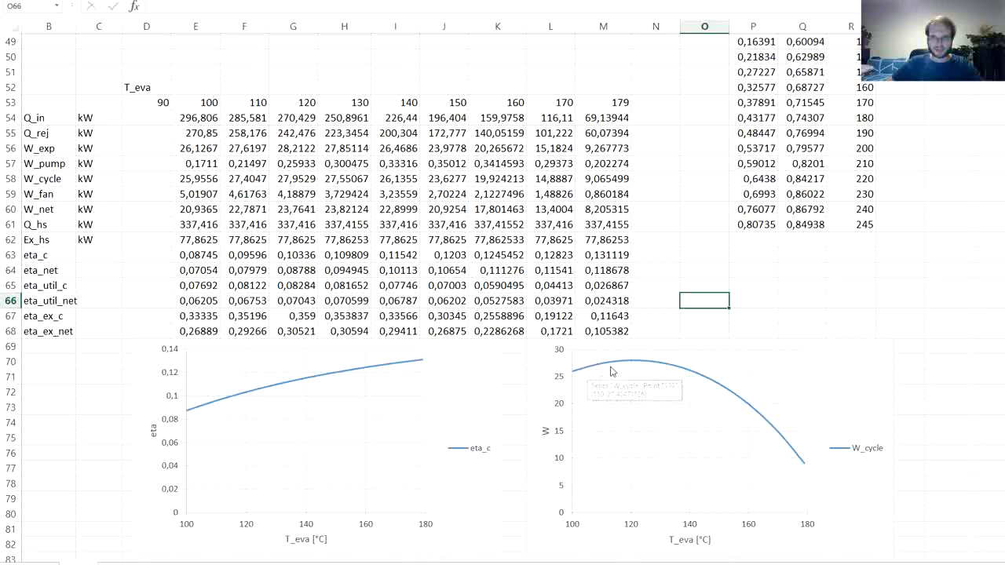
mouse_move(631, 366)
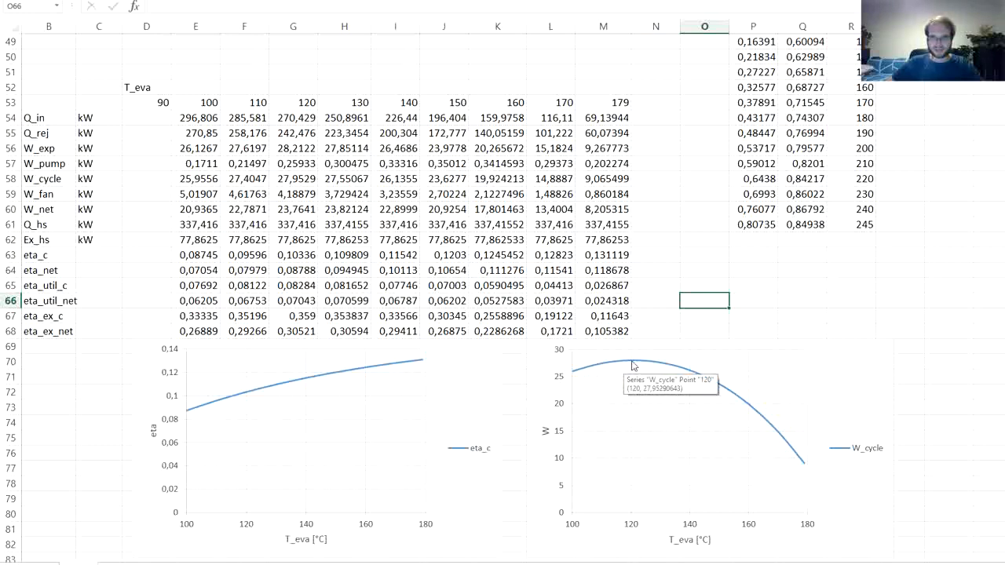
mouse_move(801, 459)
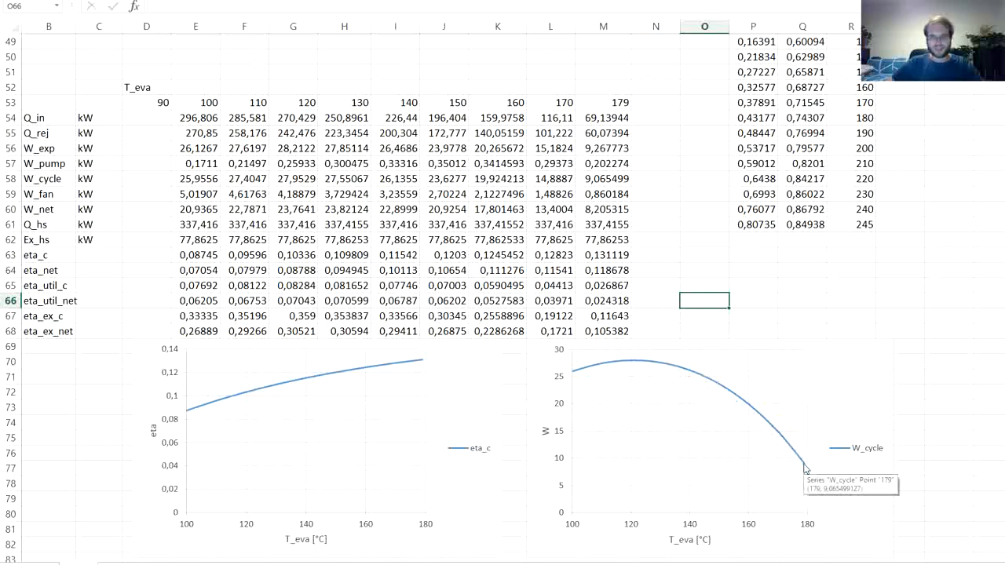
left_click(586, 379)
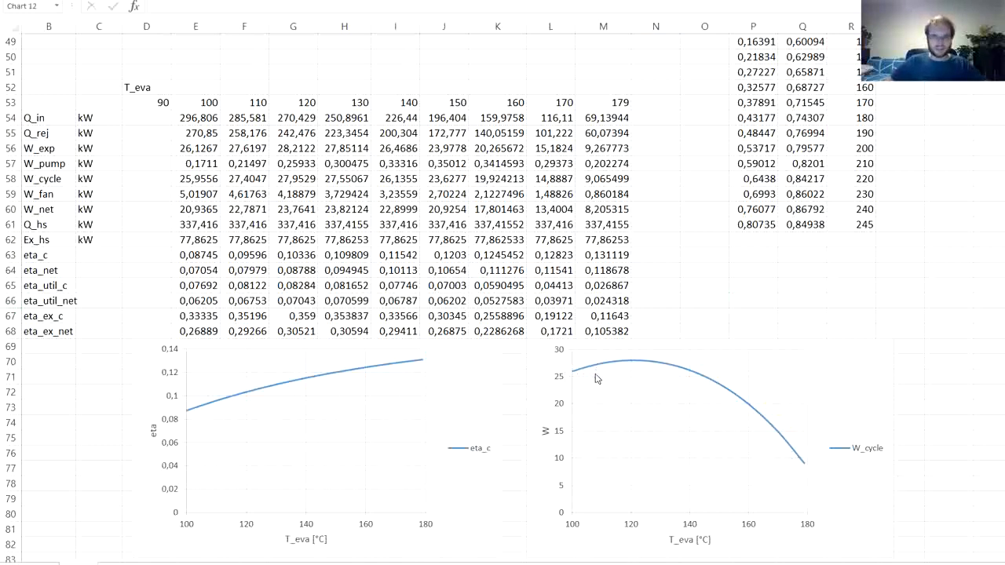
left_click(593, 371)
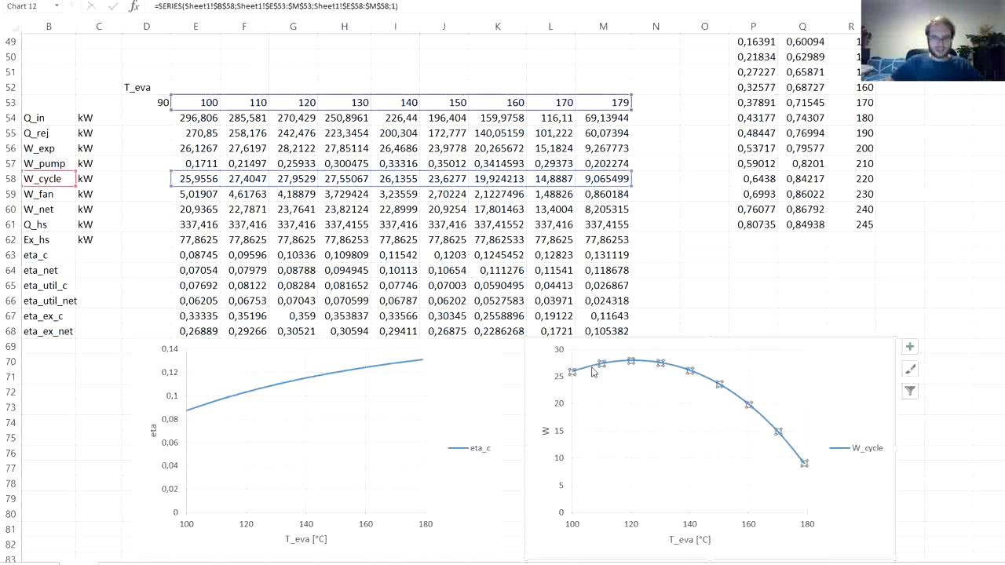
key("ctrl+c")
key("ctrl+v")
left_click(593, 369)
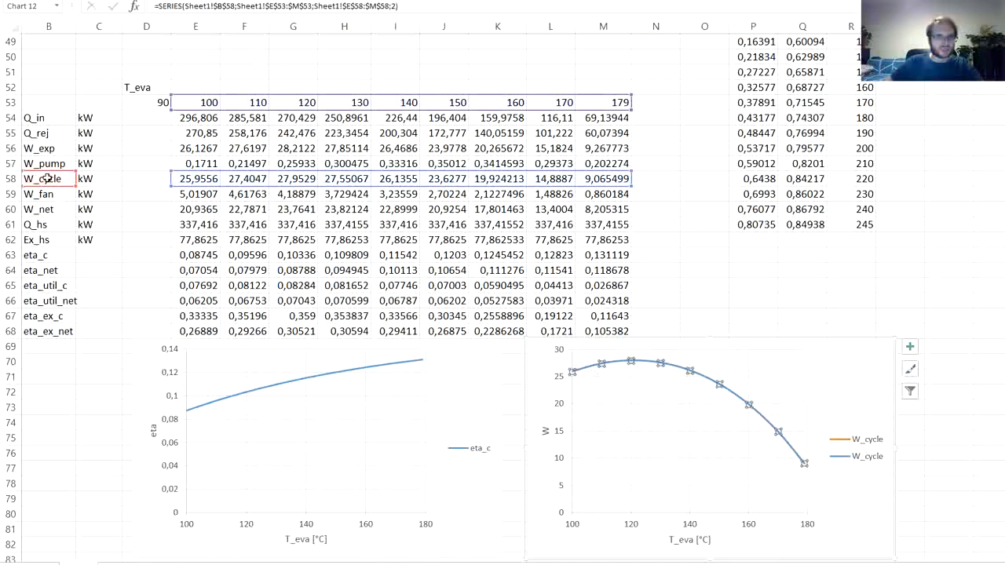
left_click_drag(48, 176, 47, 117)
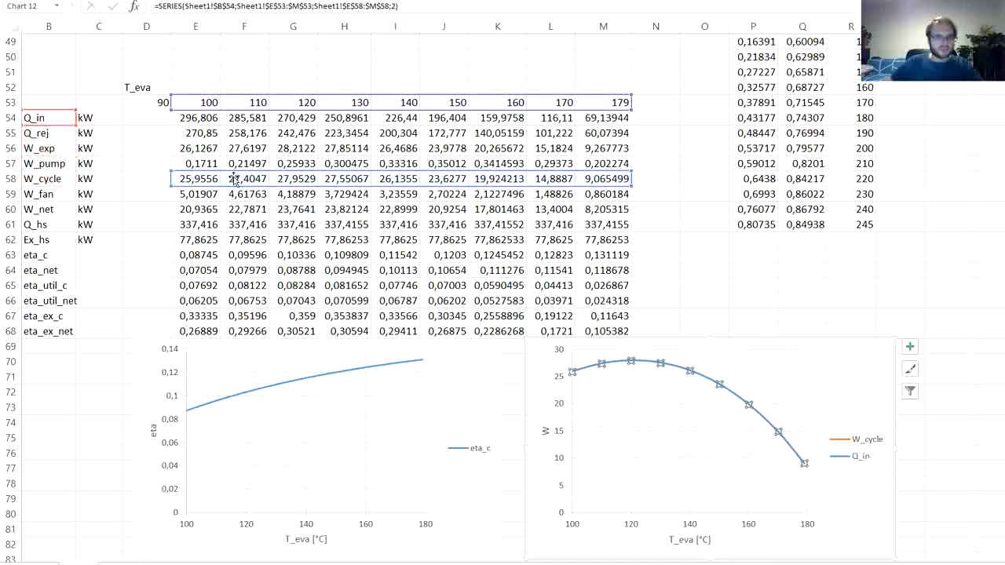
left_click_drag(230, 177, 224, 125)
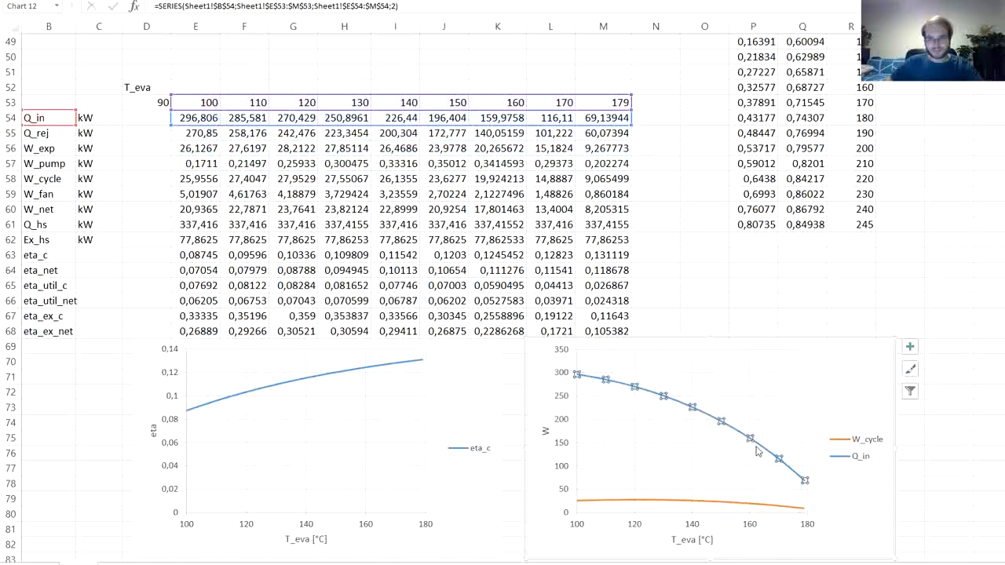
left_click(809, 314)
mouse_move(581, 379)
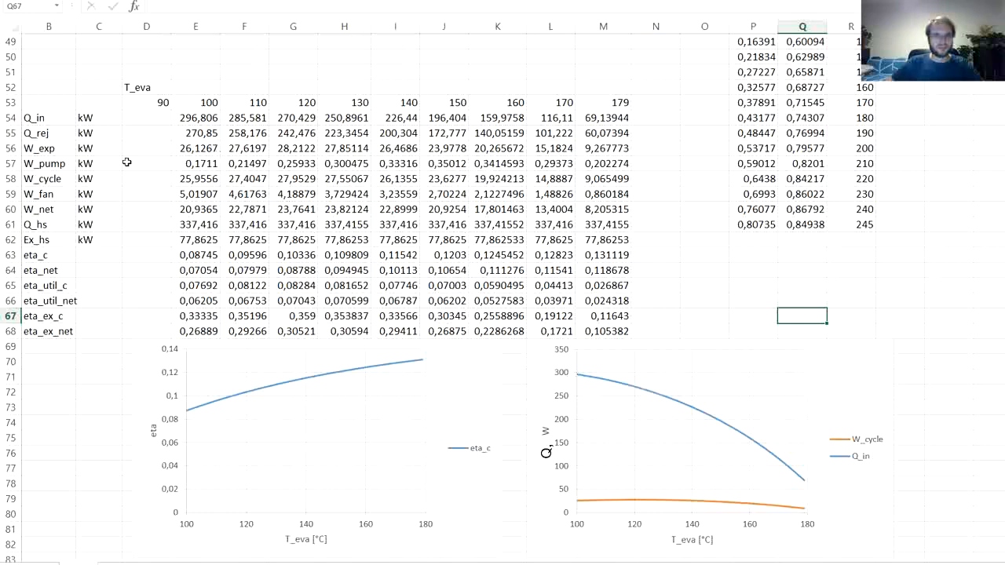
- Check the Q_hs formula in C37, then examine how the eta_c, Q_in and W_cycle curves vary with T_eva
scroll(125, 168, "up", 5)
scroll(125, 171, "up", 2)
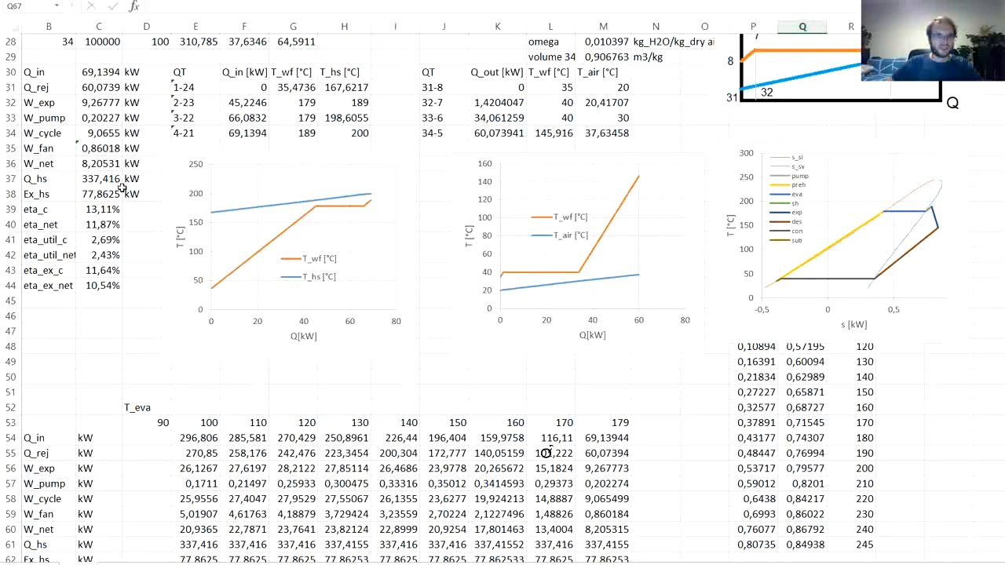
left_click(106, 179)
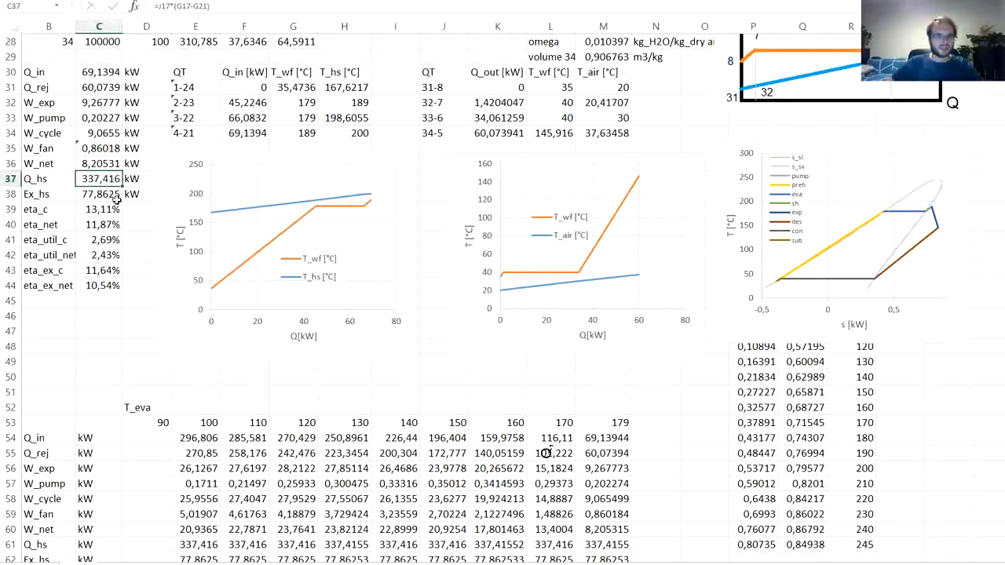
scroll(175, 267, "down", 1)
scroll(175, 273, "down", 8)
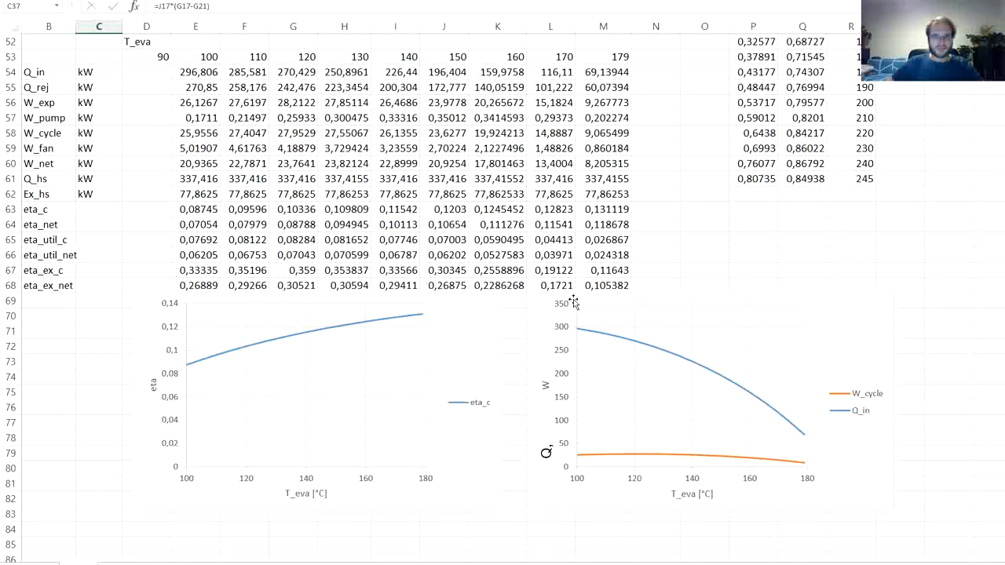
mouse_move(581, 333)
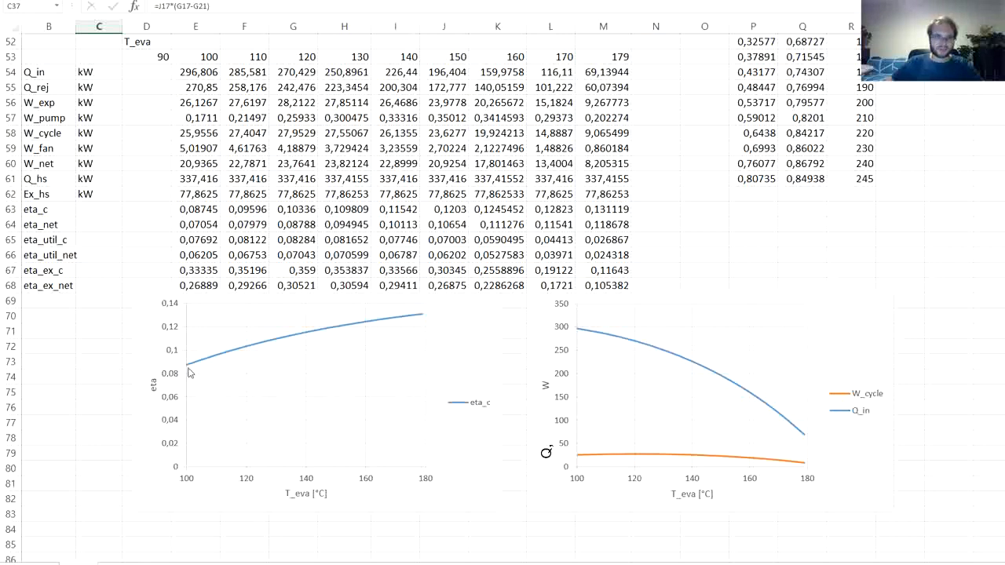
mouse_move(190, 373)
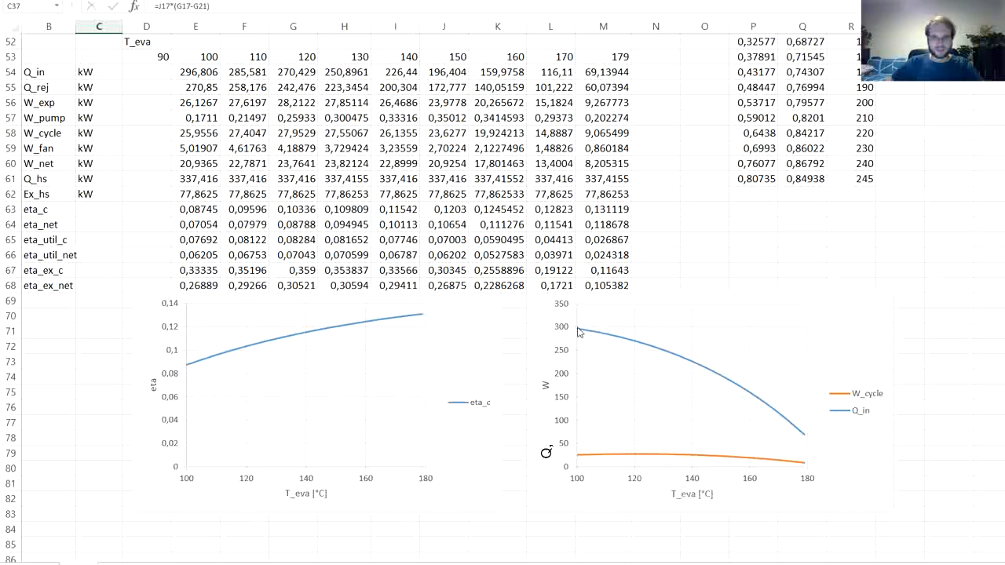
- Plot the W_cycle series on the secondary axis and label the chart's two vertical axes Q and W
mouse_move(636, 350)
mouse_move(635, 459)
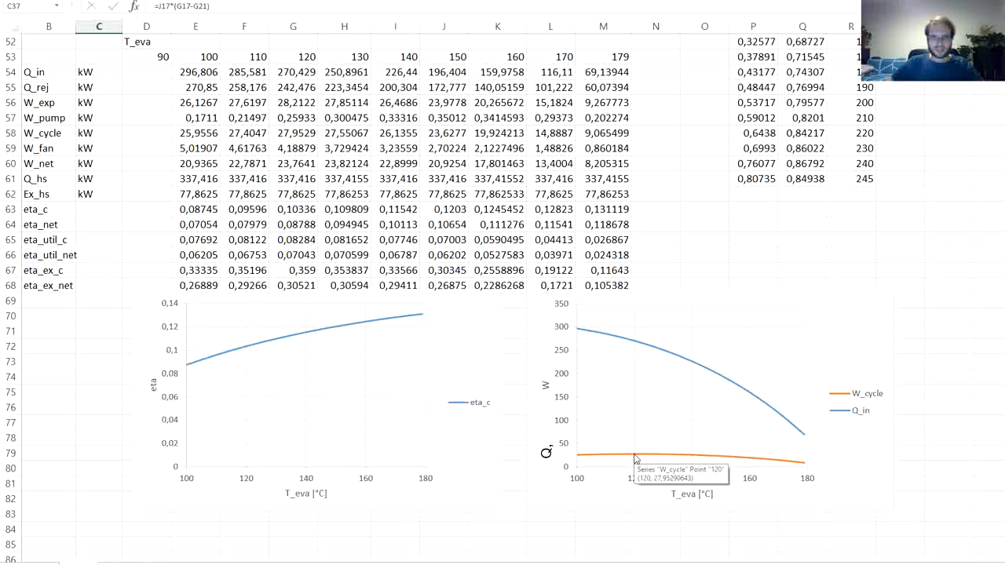
left_click(636, 459)
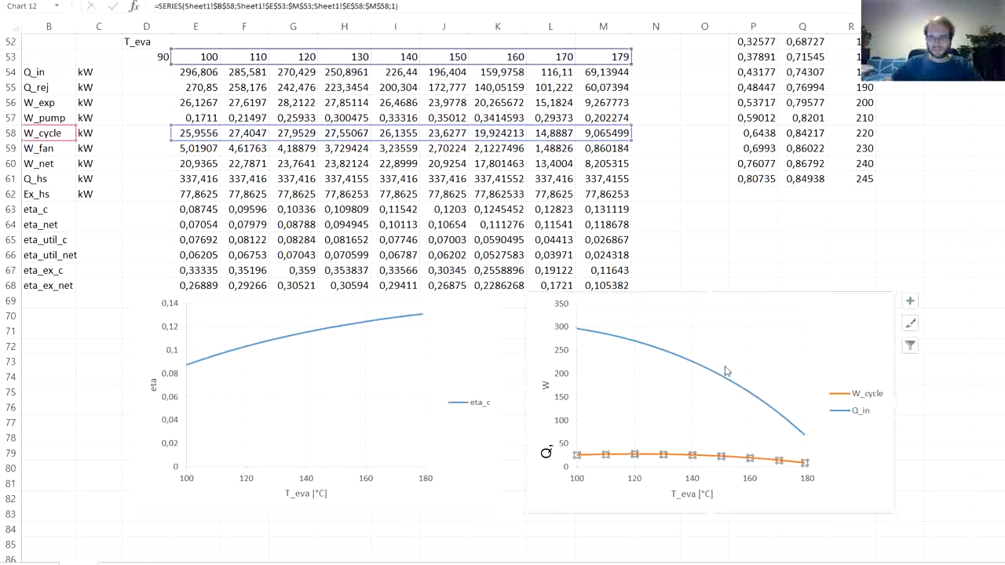
double_click(715, 458)
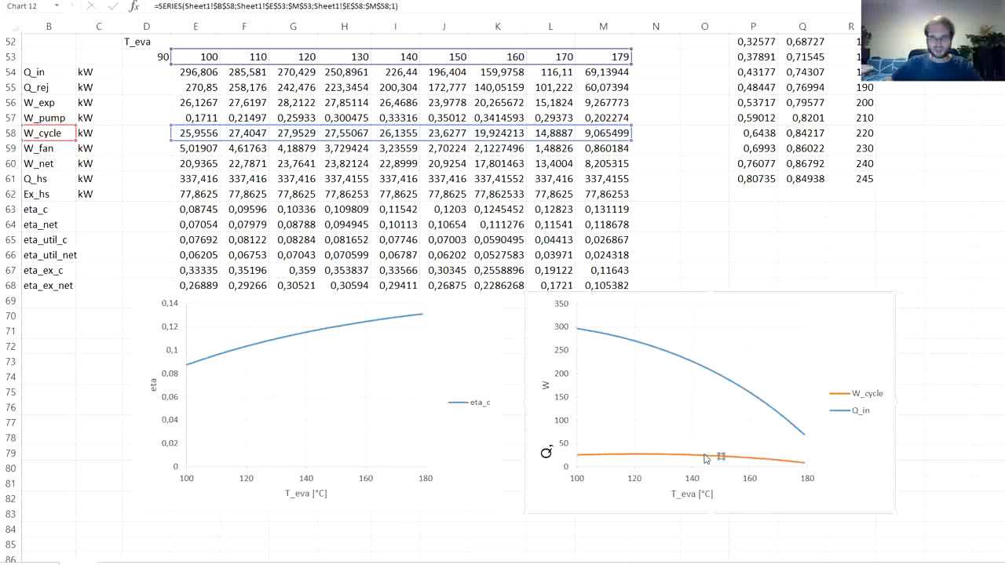
left_click(933, 146)
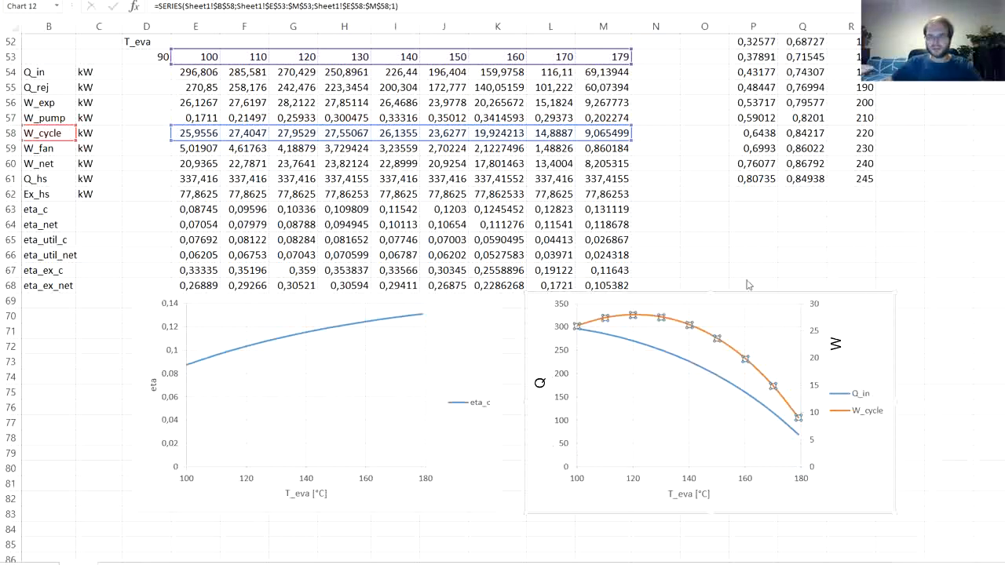
left_click(691, 270)
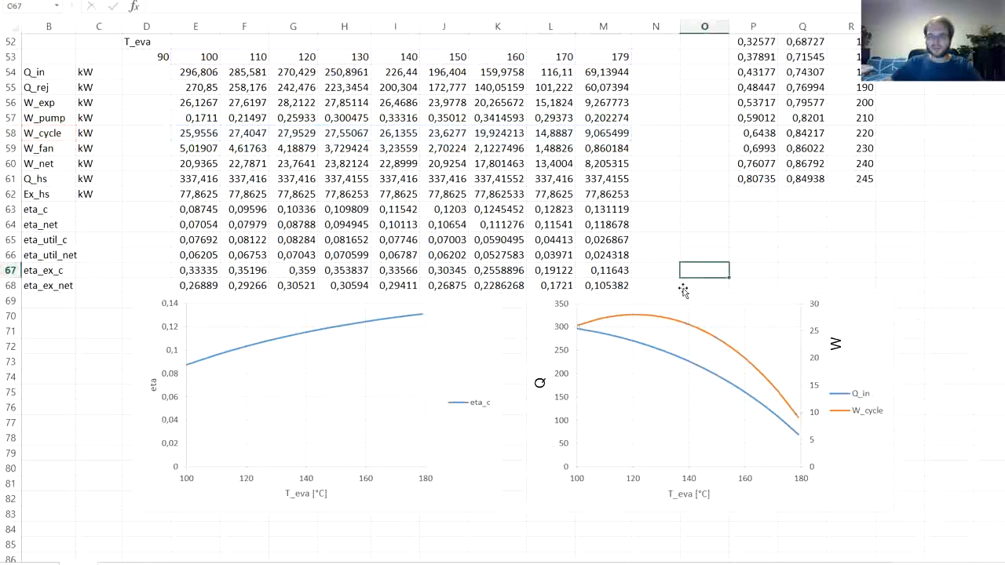
- Duplicate the eta_c series in its chart and reassign the copy, taking its name from B65 and its values from E66:M66
mouse_move(635, 321)
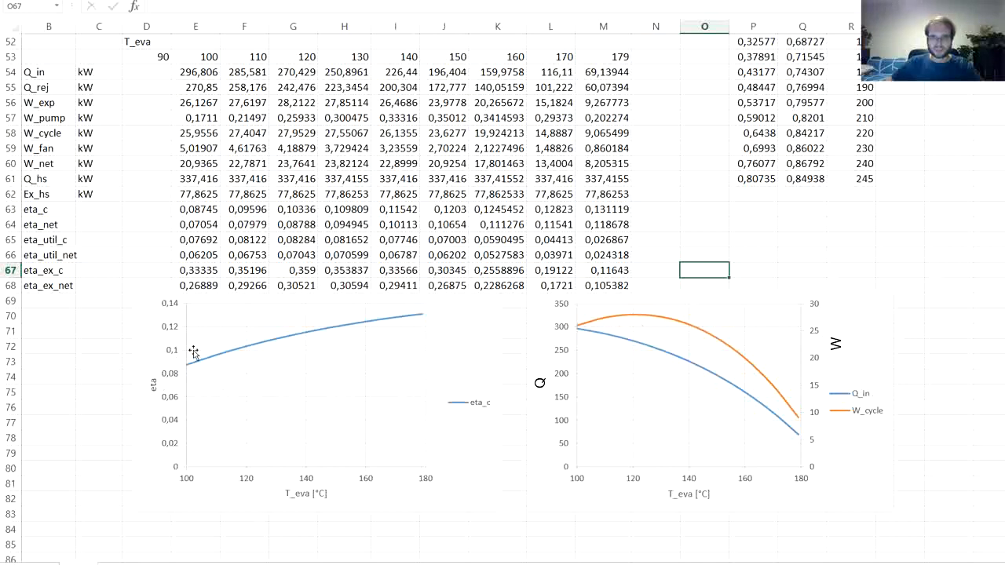
left_click(234, 355)
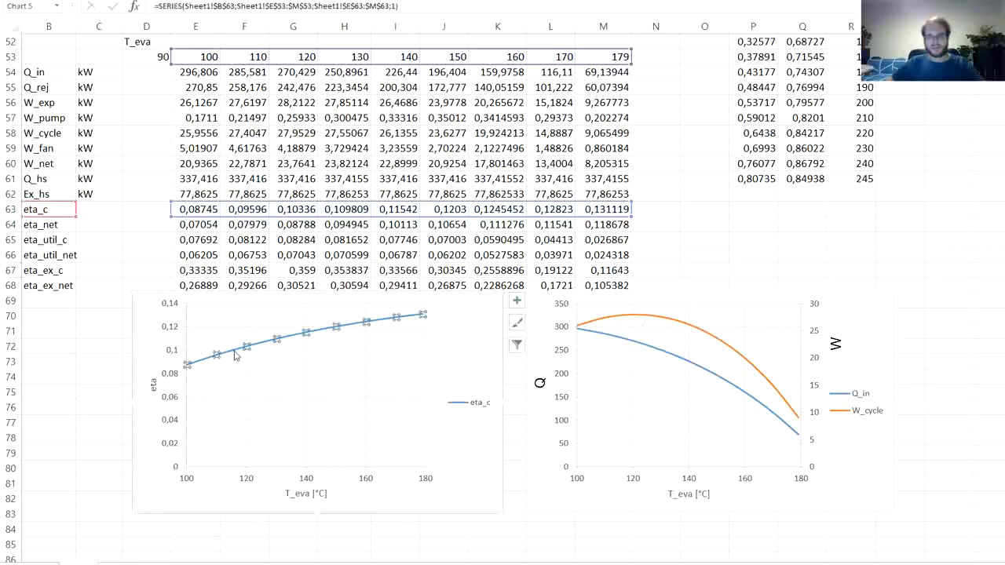
key("ctrl+c")
key("ctrl+v")
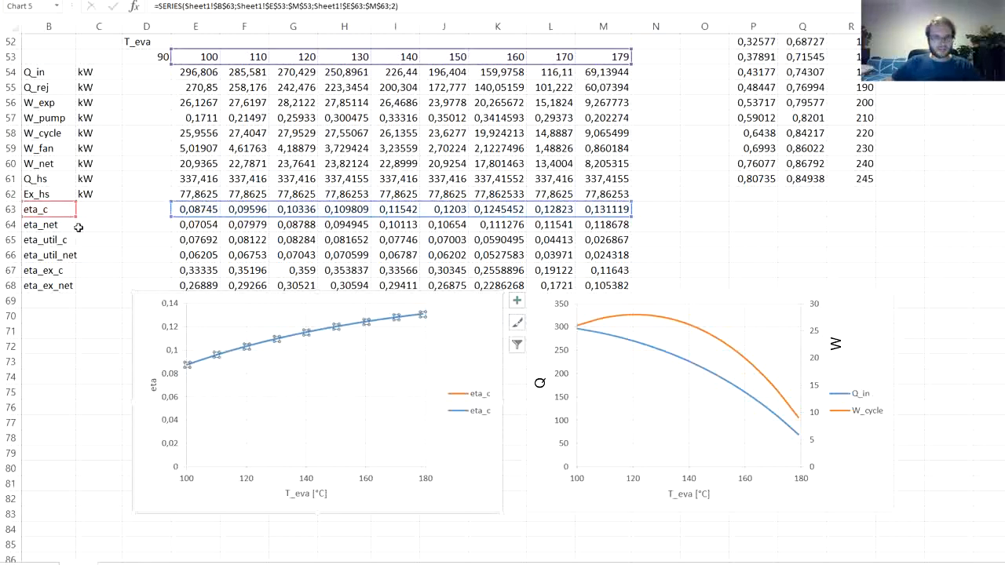
left_click_drag(60, 218, 55, 230)
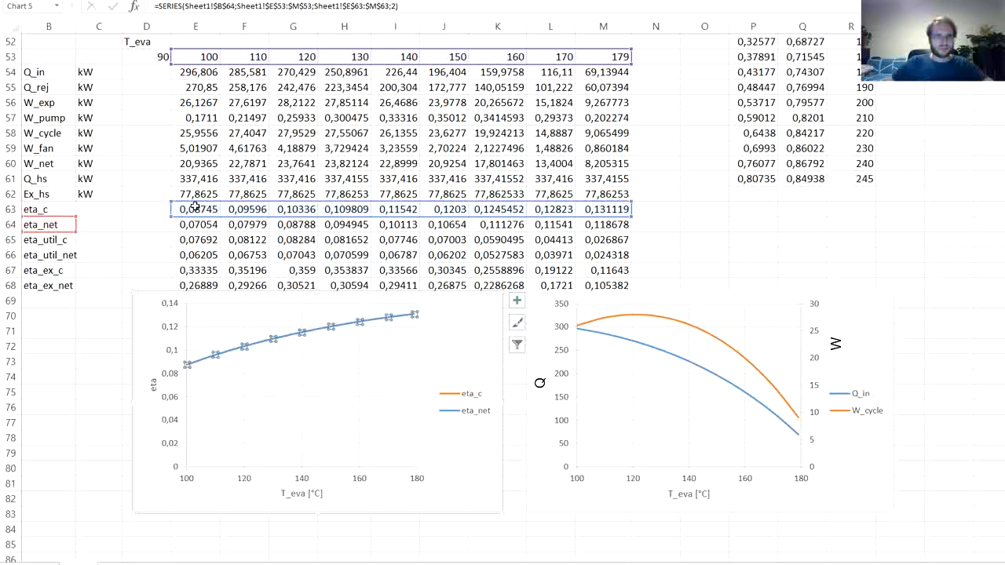
left_click_drag(225, 215, 224, 257)
left_click_drag(56, 232, 59, 247)
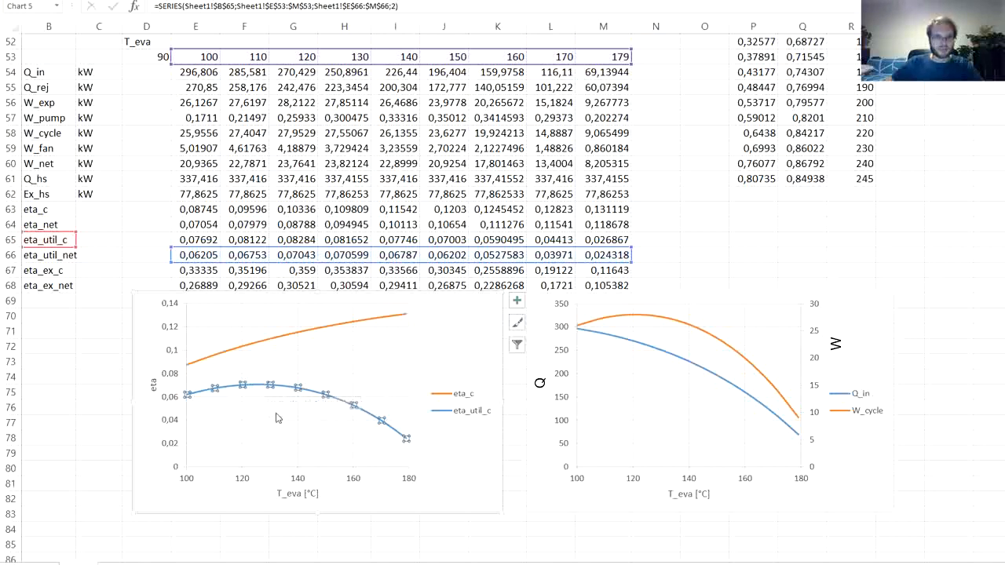
left_click(420, 541)
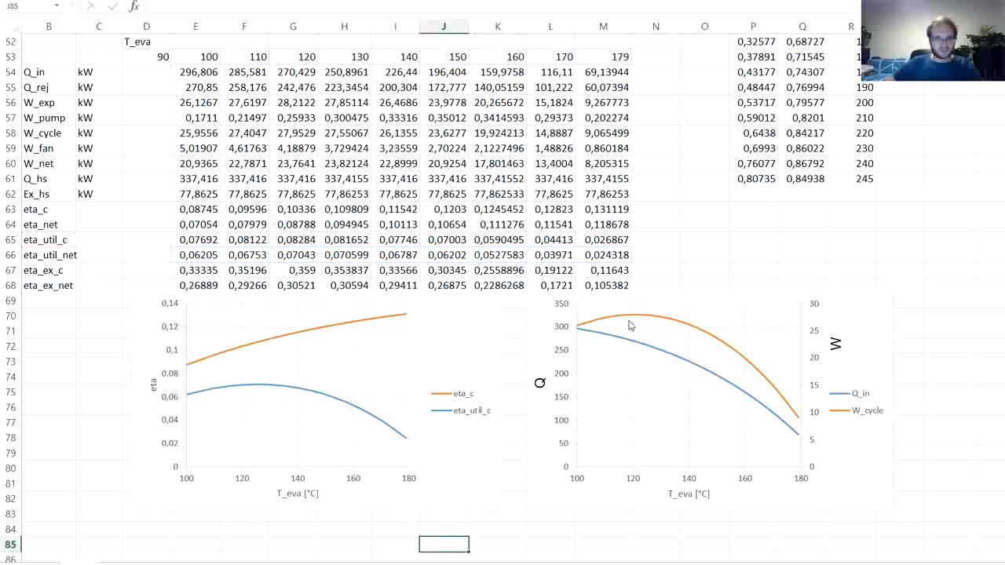
- Correct the eta_util_c series so its values come from E65:M65
mouse_move(629, 323)
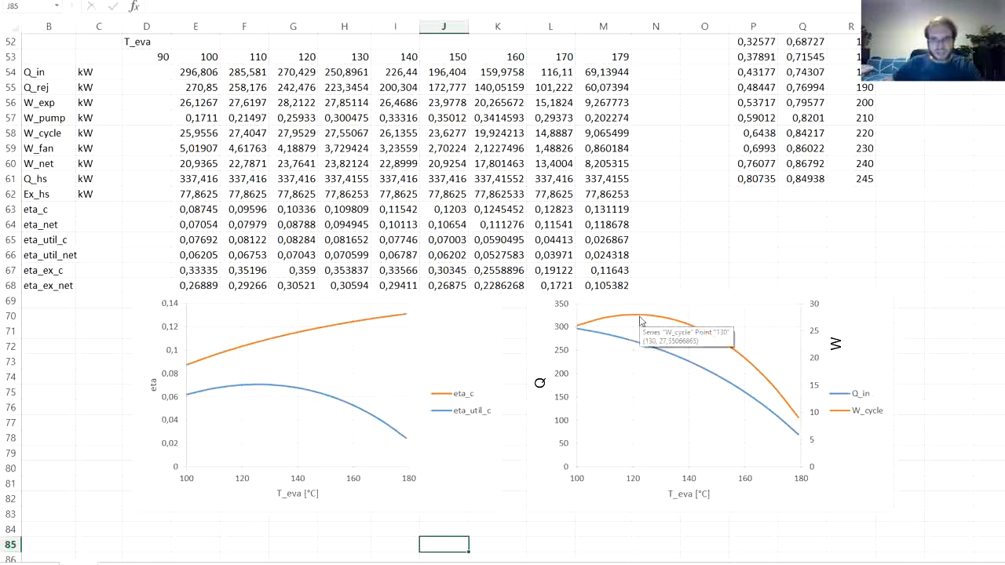
mouse_move(267, 389)
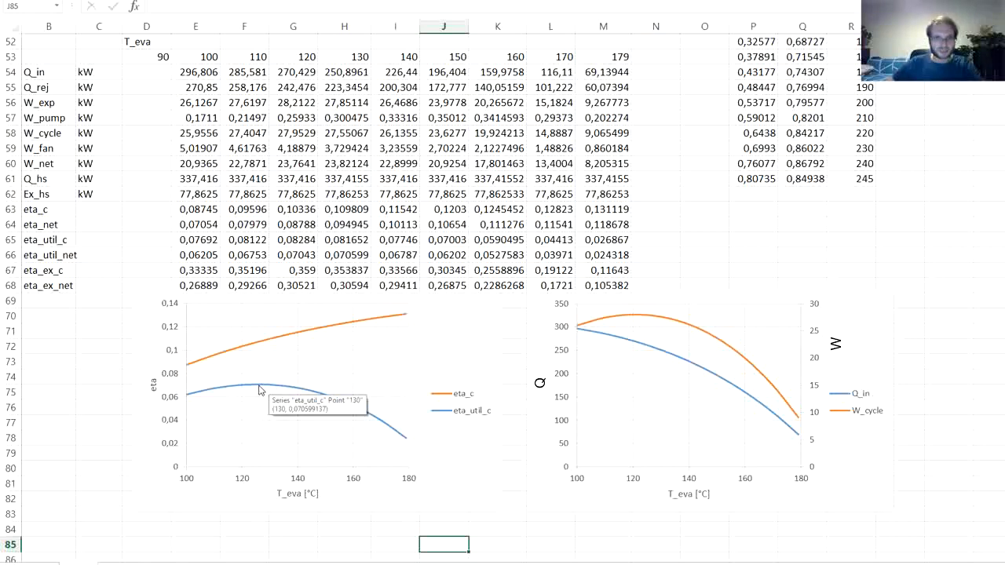
left_click(260, 389)
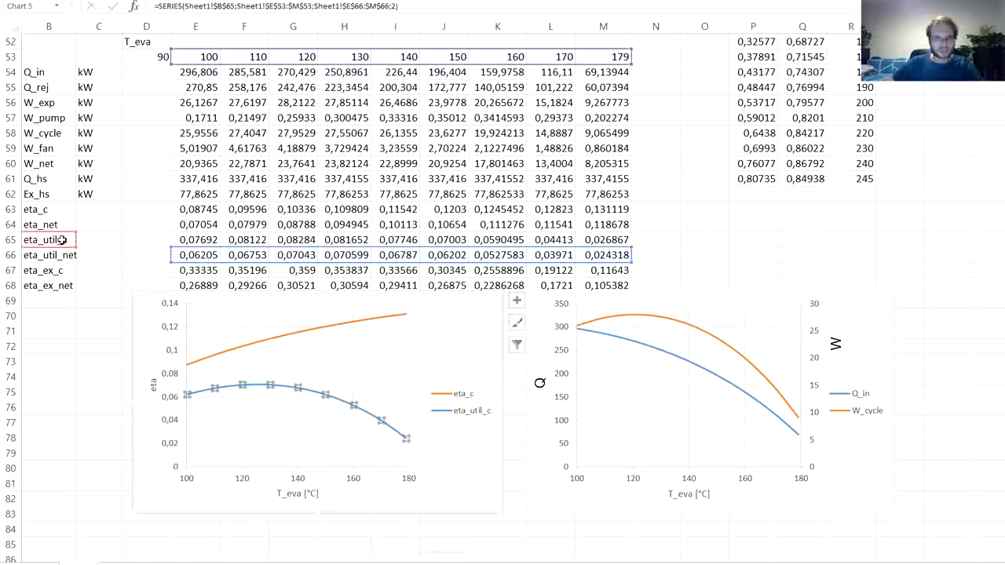
left_click_drag(180, 254, 191, 246)
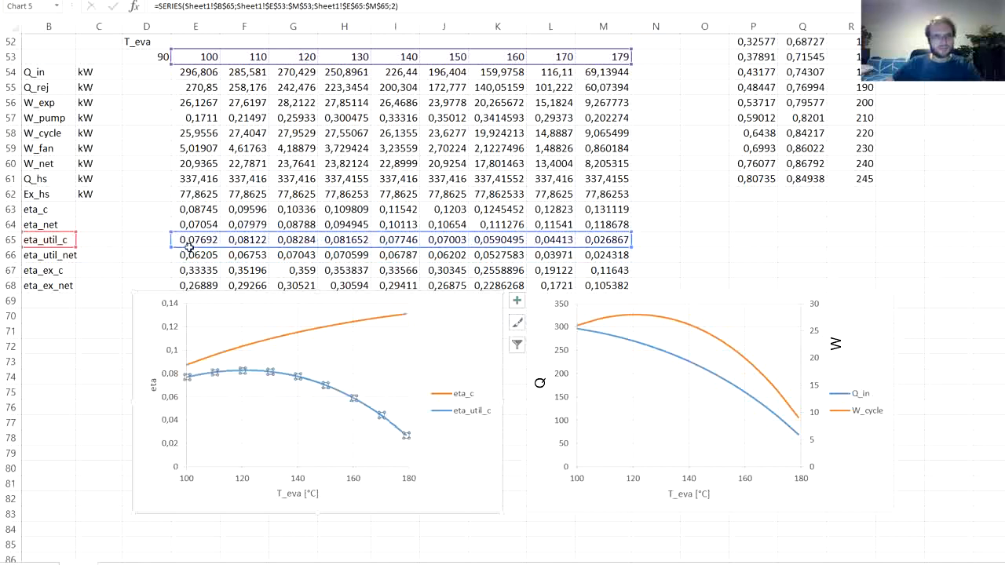
left_click(104, 392)
- Duplicate the series in the Q and W chart and reassign the W_cycle copy to W_net, using B60 and E60:M60
mouse_move(246, 377)
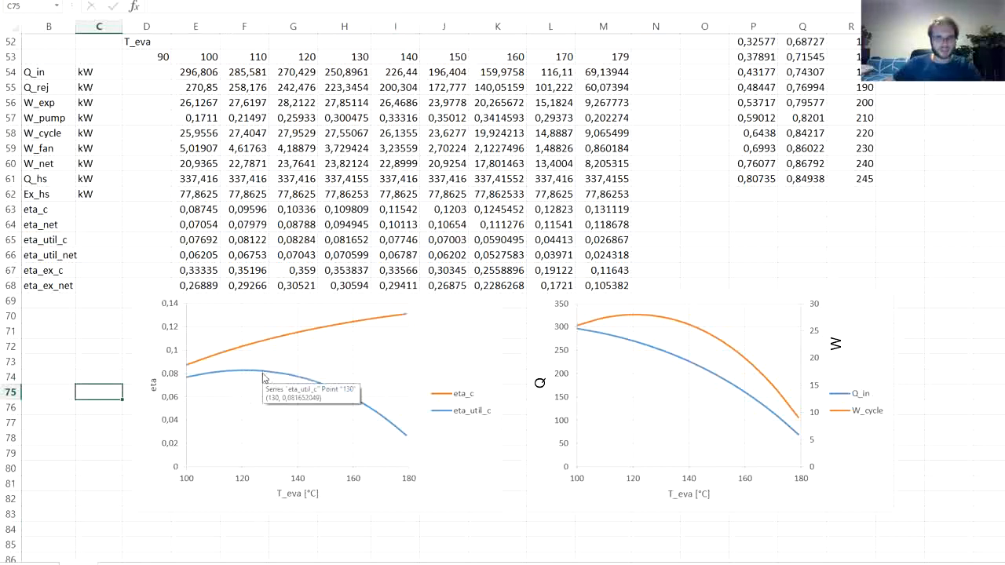
left_click(605, 324)
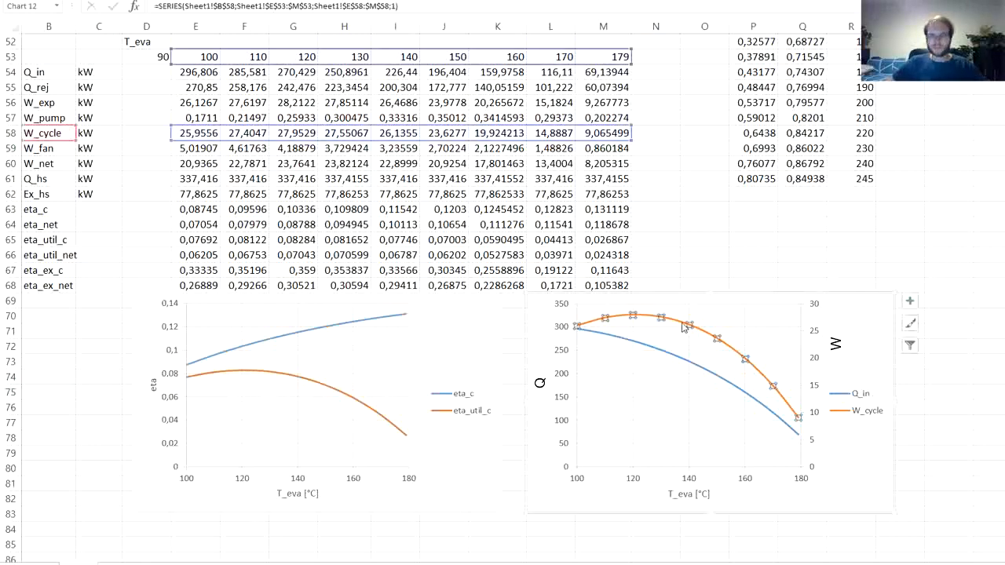
key("ctrl+v")
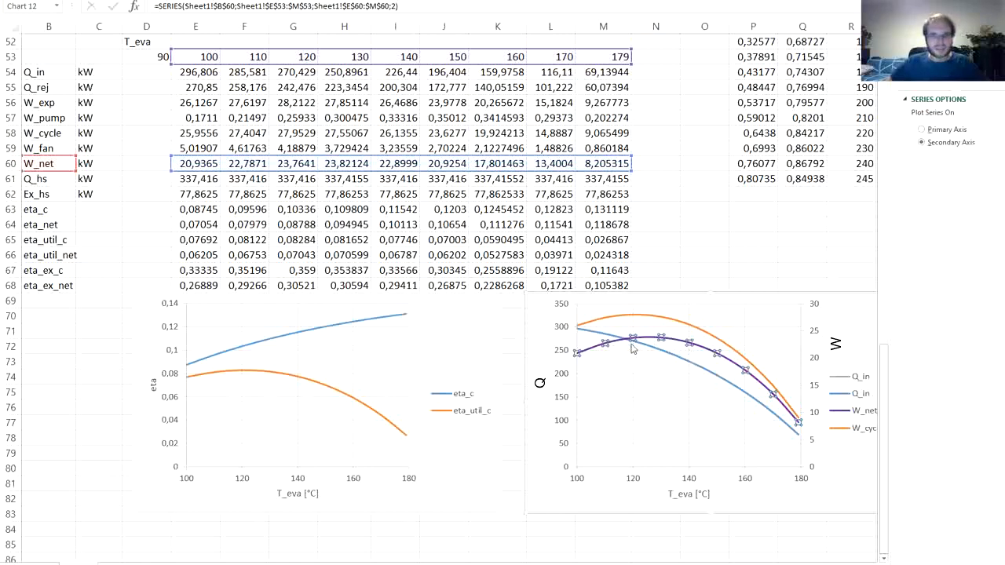
mouse_move(672, 344)
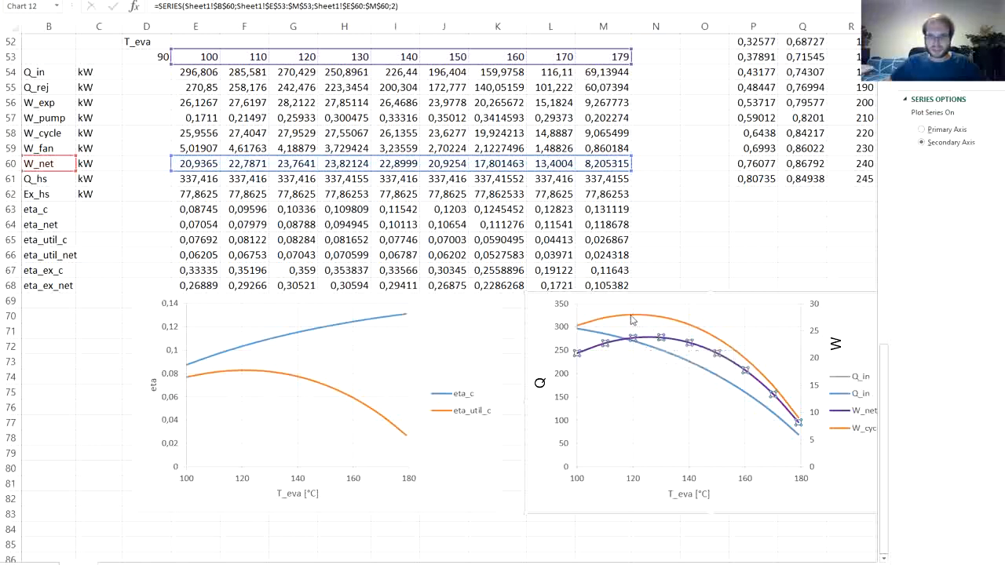
mouse_move(631, 317)
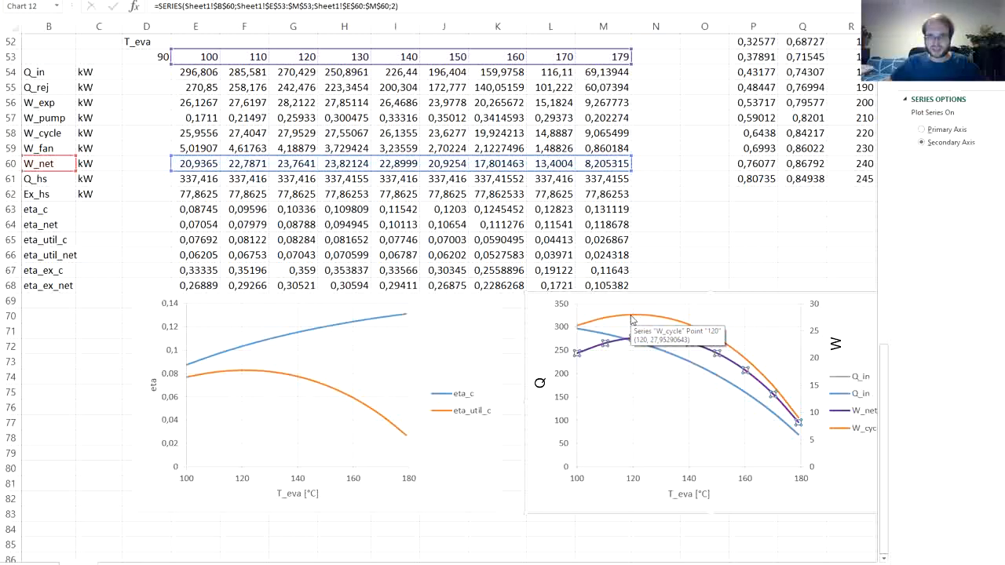
- Reassign the duplicate Q_in series to W_fan, using B59 and E59:M59, and plot it on the secondary axis
left_click(659, 355)
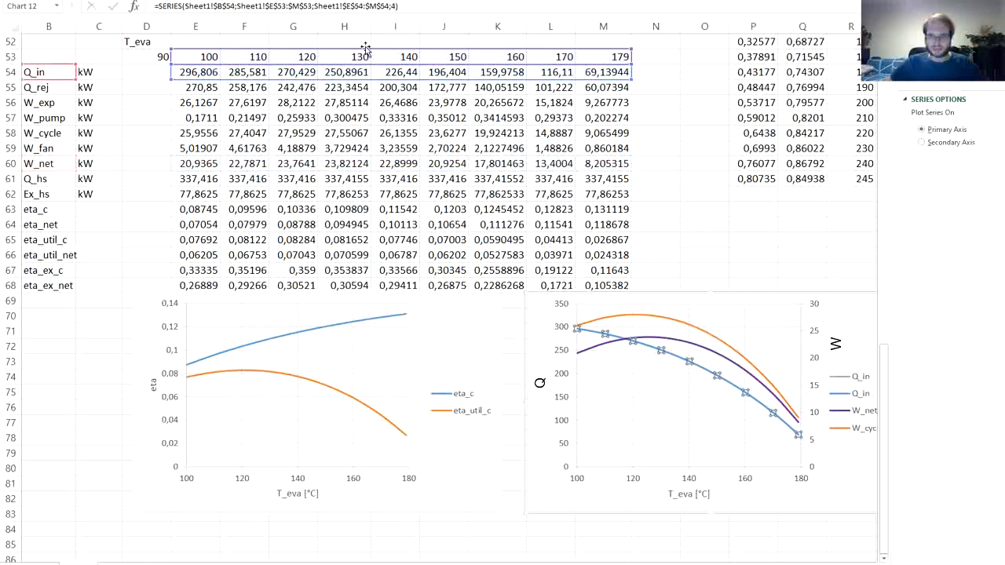
left_click_drag(63, 79, 59, 147)
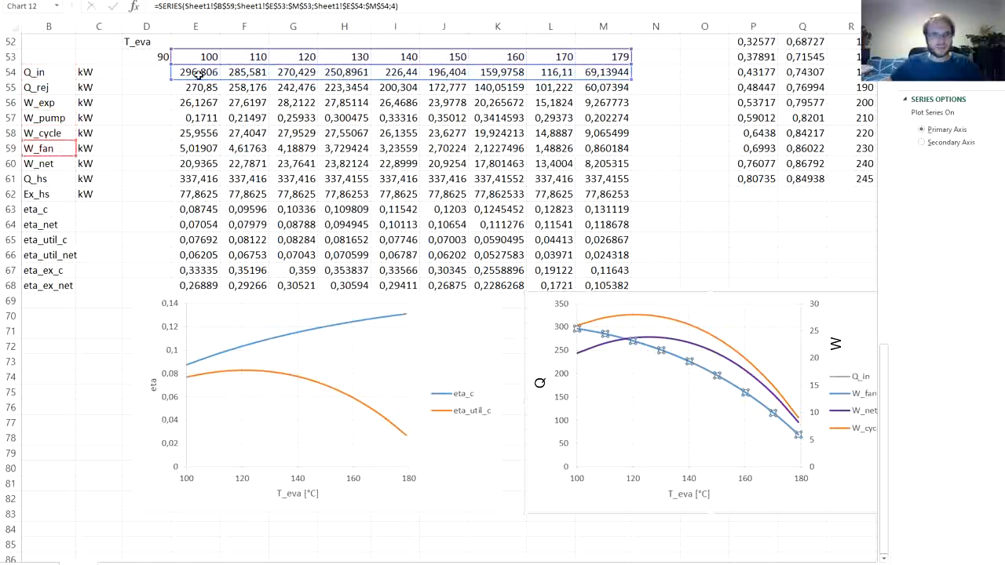
left_click_drag(198, 78, 197, 149)
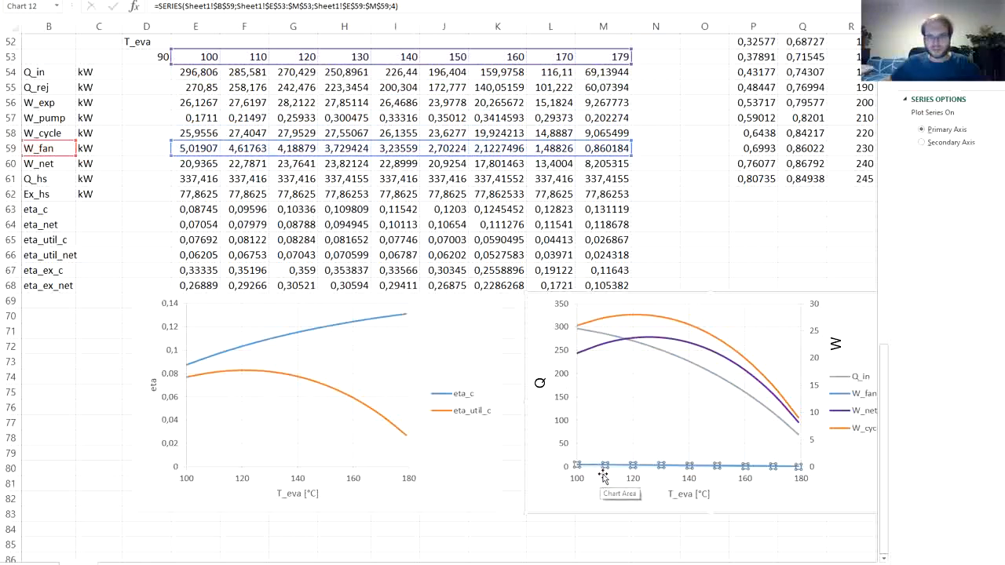
left_click(969, 145)
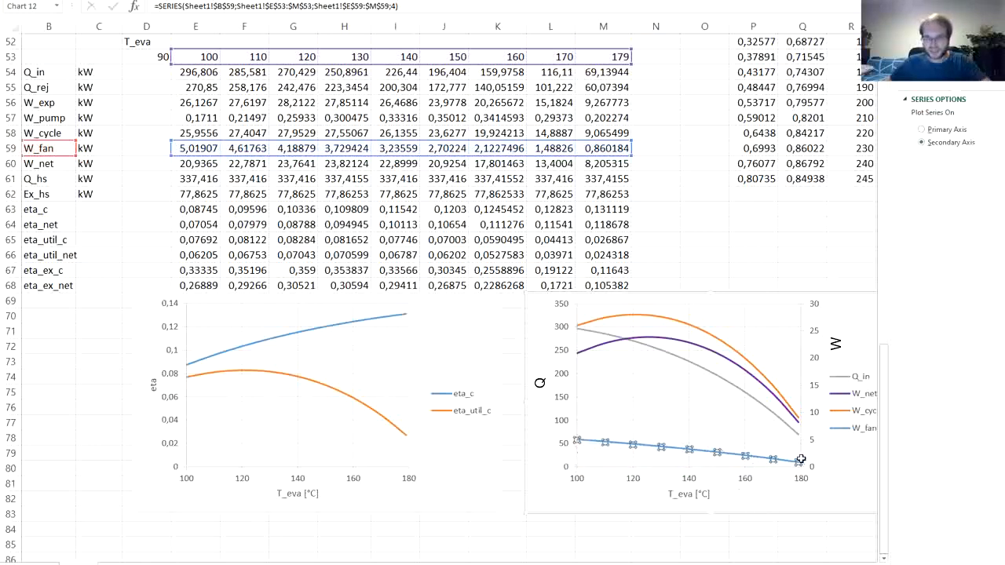
left_click(660, 279)
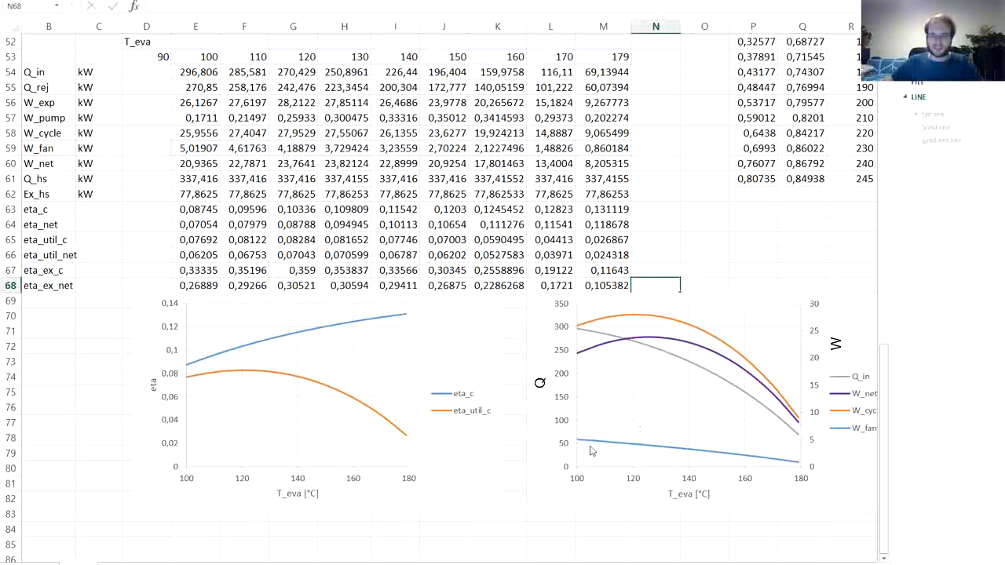
- Duplicate the series in the eta chart and reassign the eta_util_c copy to eta_util_net, using B66 and E66:M66
mouse_move(789, 466)
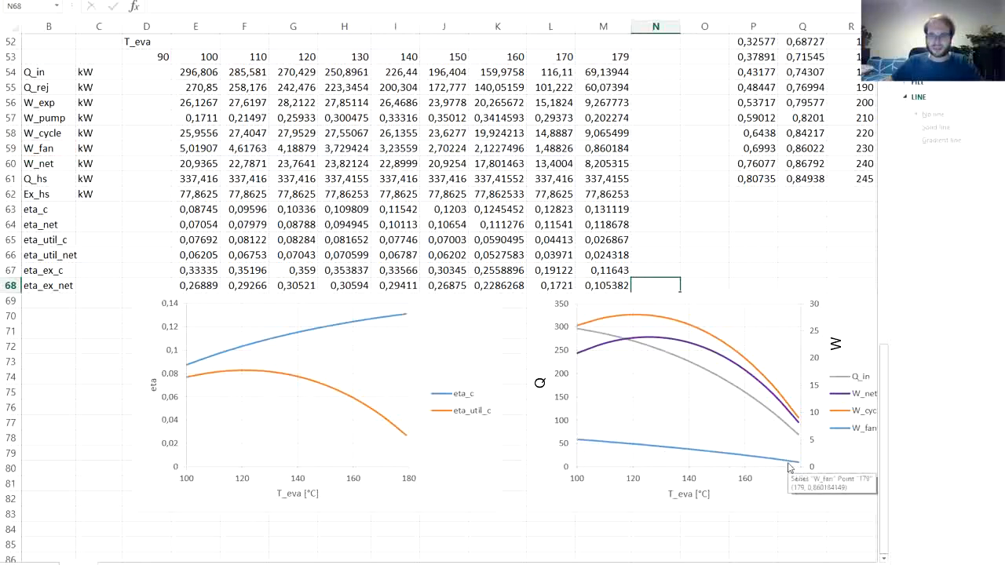
left_click(297, 382)
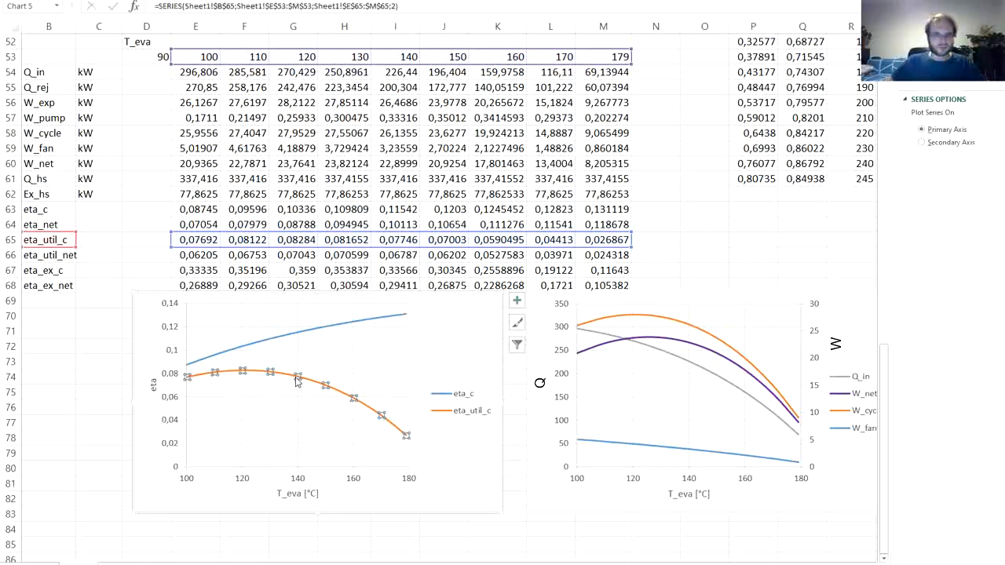
key("ctrl+v")
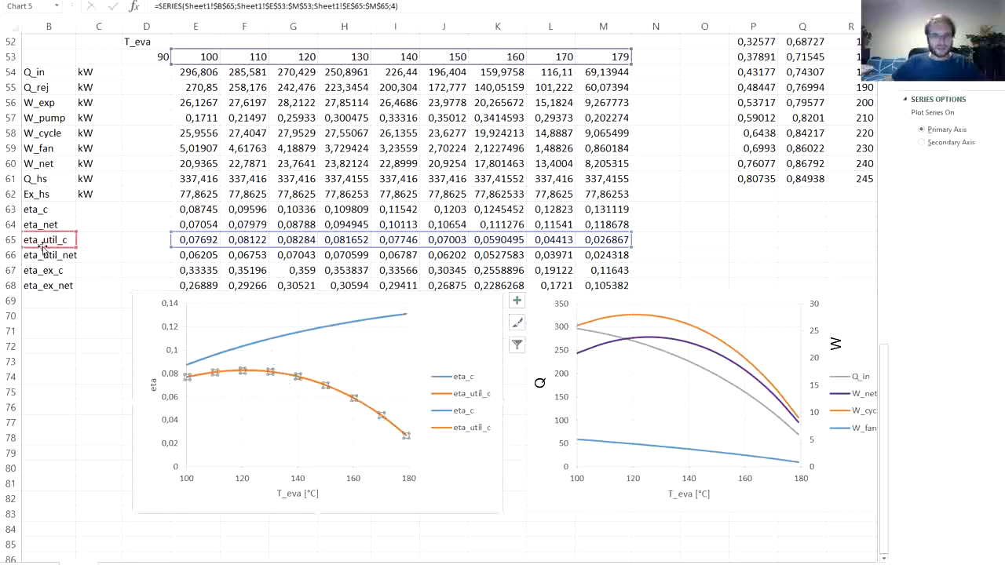
left_click_drag(45, 248, 45, 263)
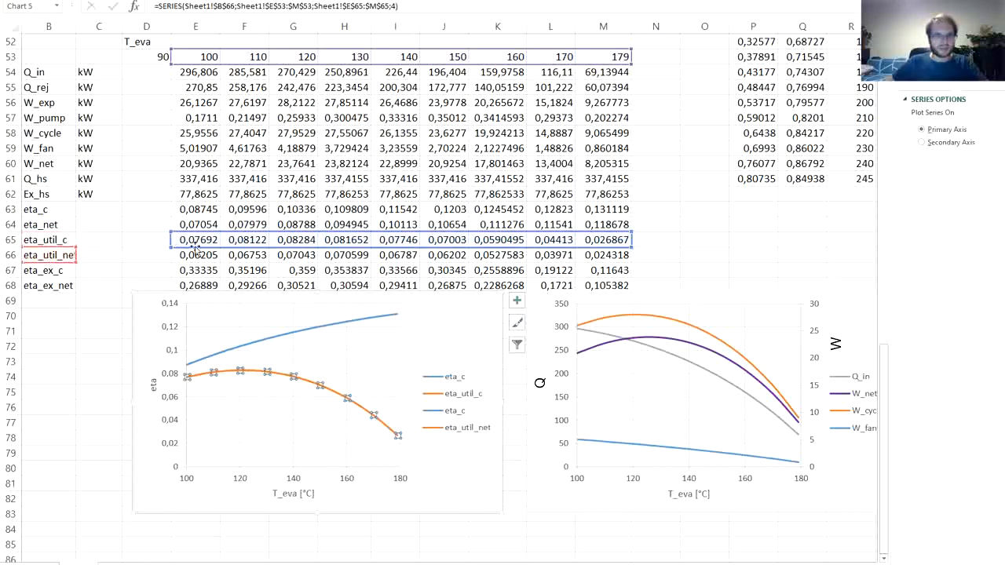
left_click_drag(196, 250, 197, 264)
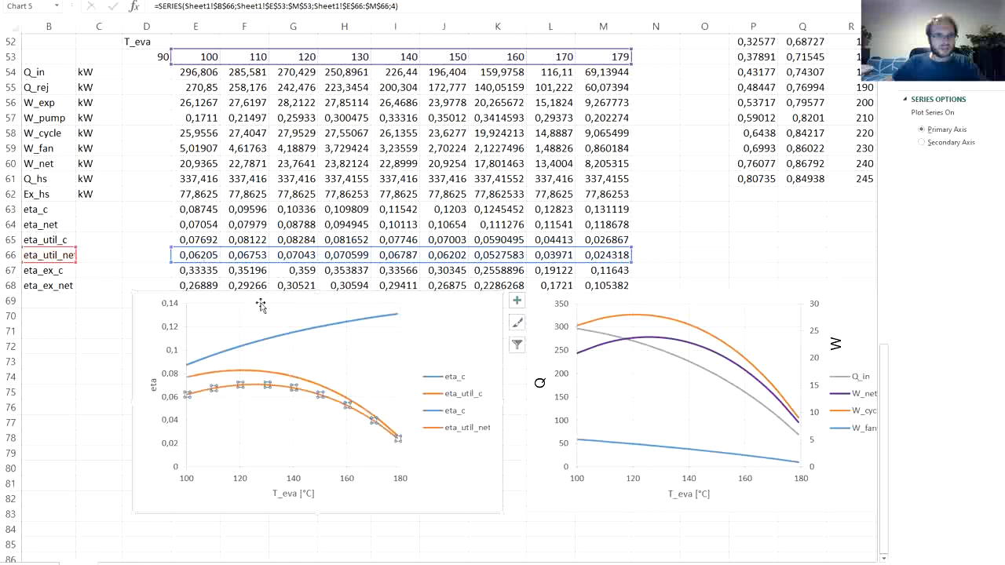
- Reassign the duplicate eta_c series to eta_net, using B64 and E64:M64, and colour eta_util_net green and eta_net purple
left_click(913, 69)
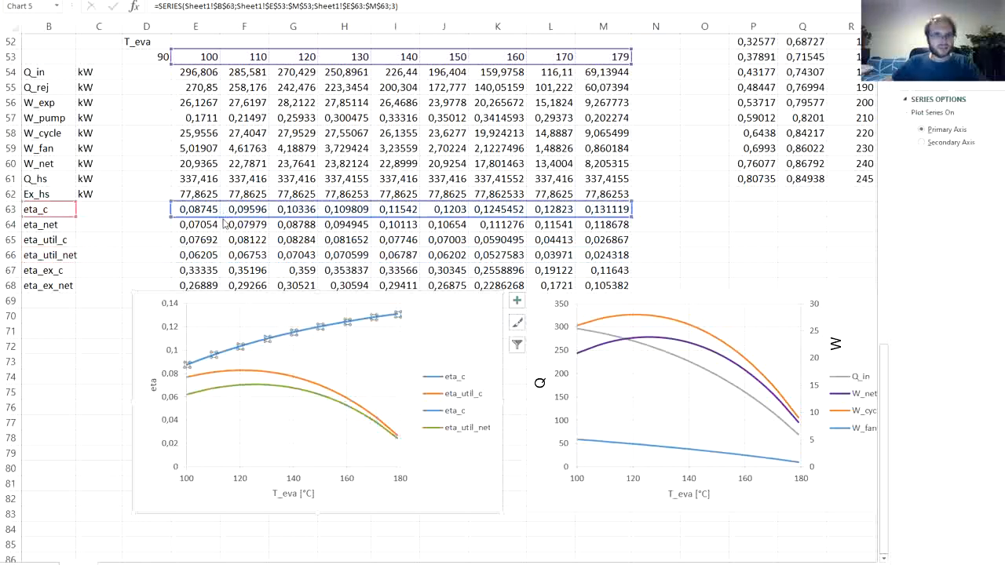
left_click_drag(224, 224, 204, 232)
left_click_drag(69, 217, 67, 232)
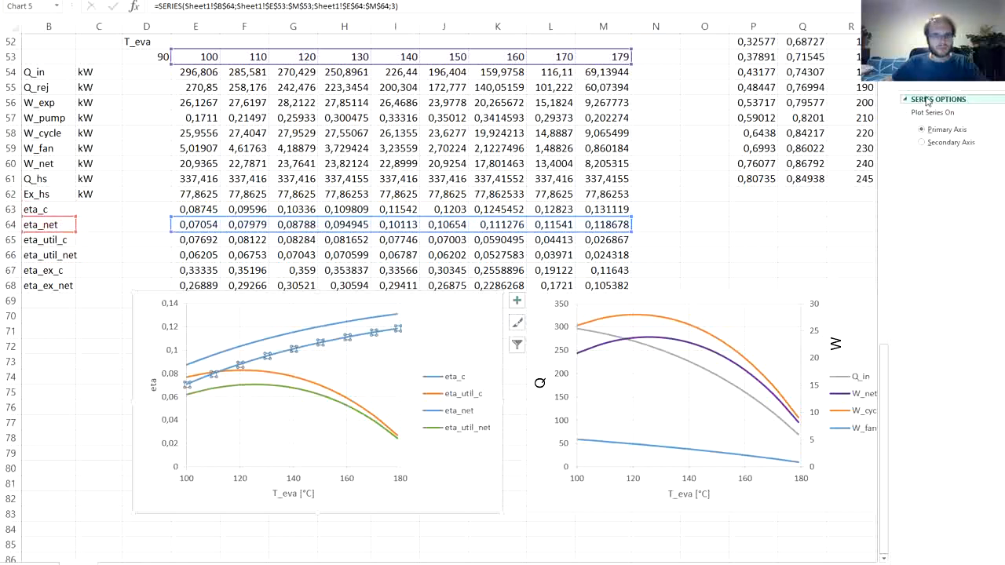
left_click(906, 71)
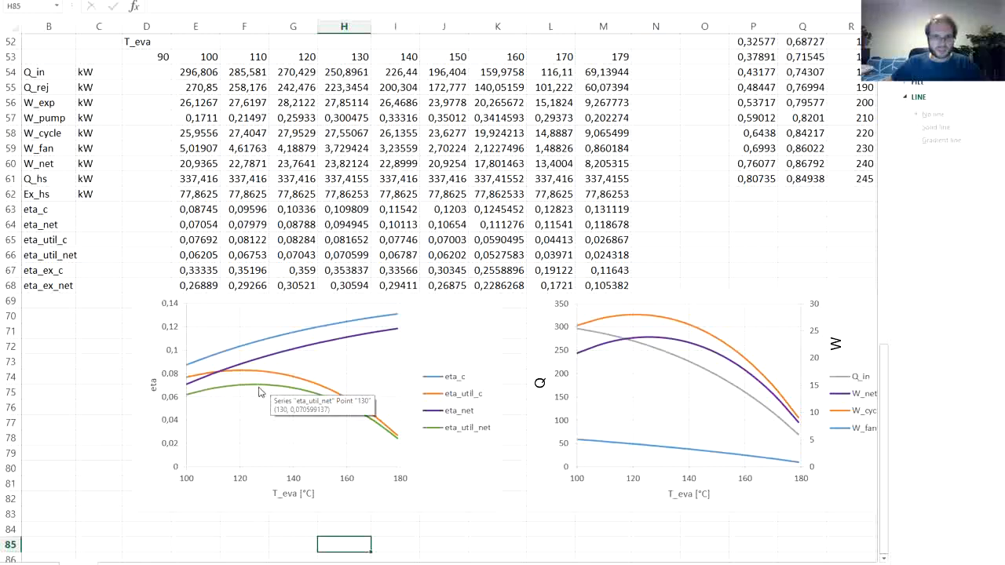
- Duplicate the cycle efficiency series in the eta chart and reassign the eta_c copy to eta_ex_c, using B67 and E67:M67
mouse_move(266, 390)
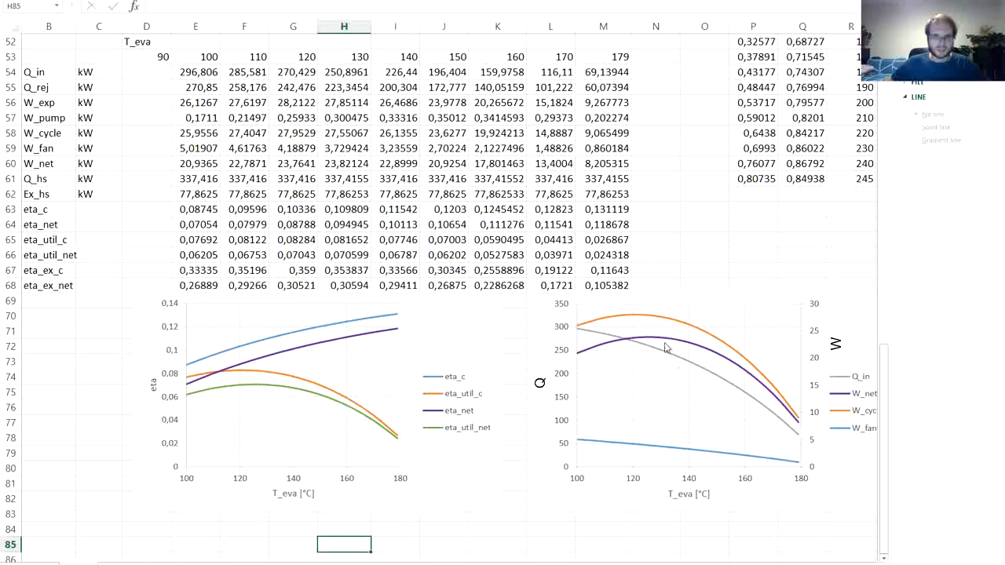
mouse_move(666, 343)
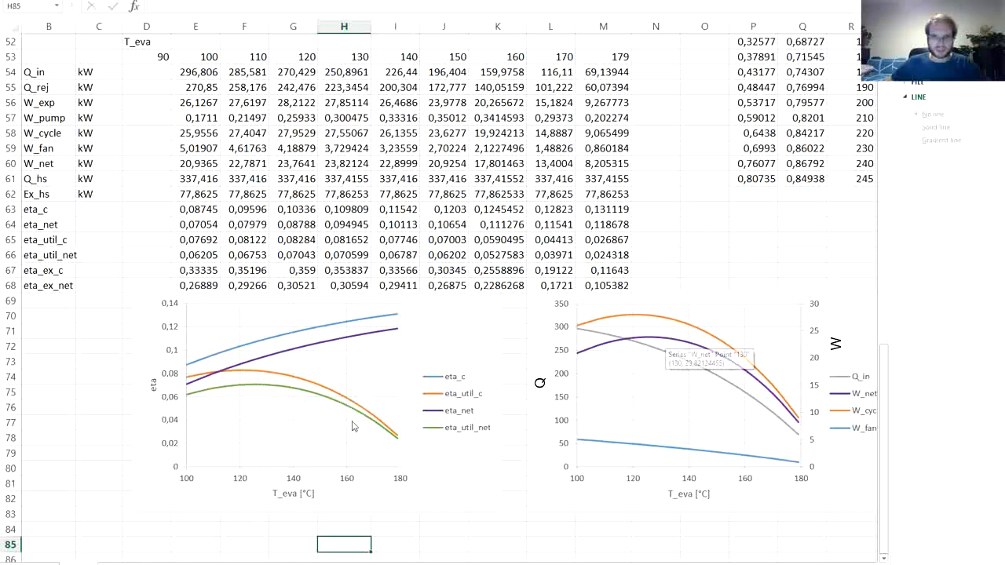
left_click(265, 414)
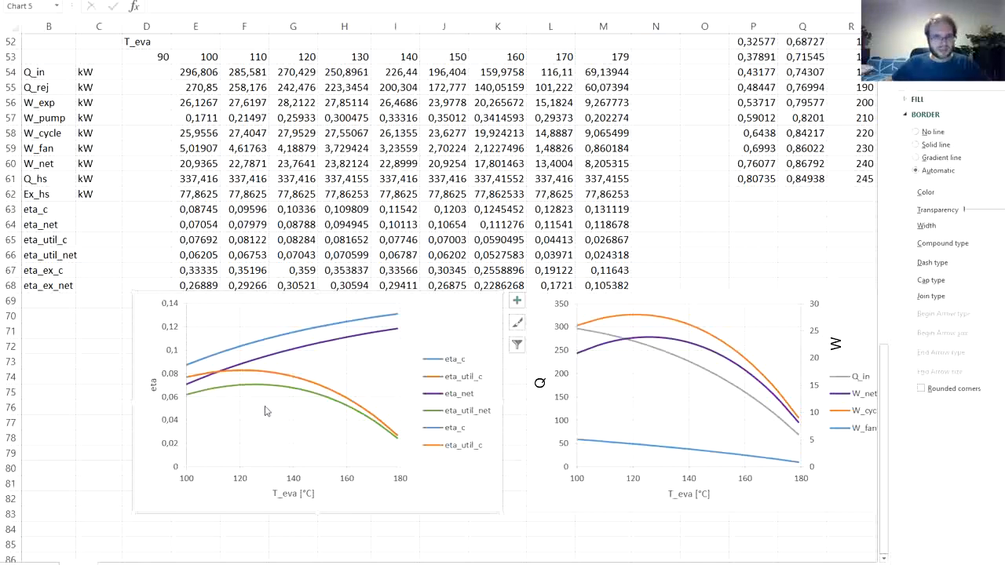
left_click(272, 343)
left_click_drag(294, 218, 294, 223)
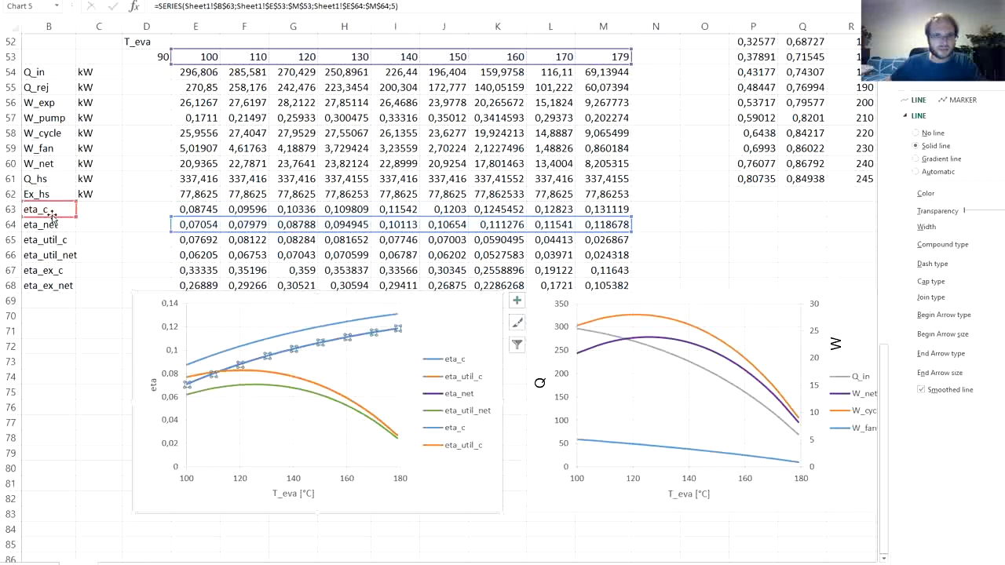
left_click_drag(52, 217, 57, 274)
left_click_drag(191, 226, 192, 272)
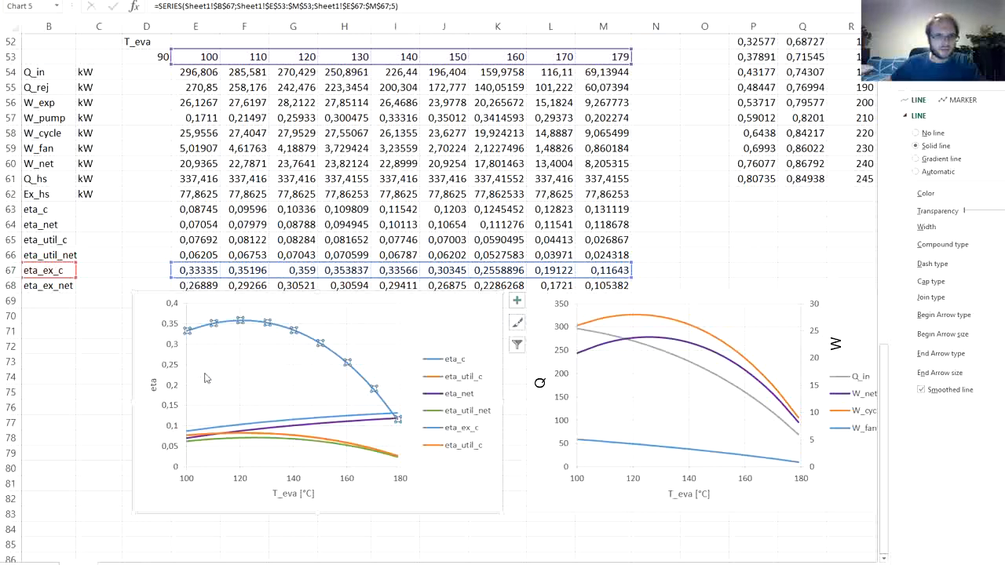
- Reassign the duplicate eta_util_c series to eta_ex_net, using B68 and E68:M68, and colour eta_ex_c black and eta_ex_net red
left_click(267, 432)
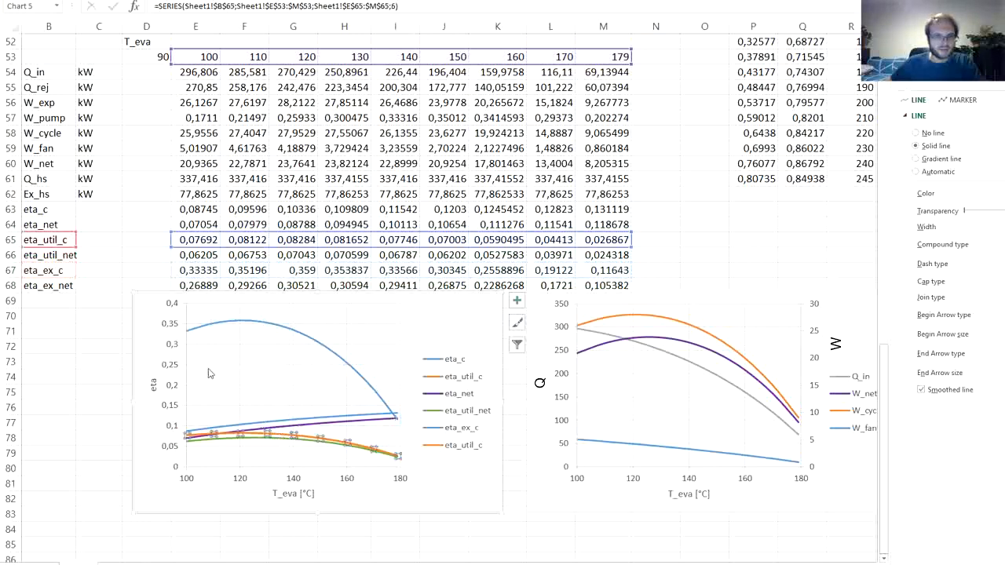
left_click_drag(63, 249, 63, 295)
left_click_drag(187, 241, 189, 292)
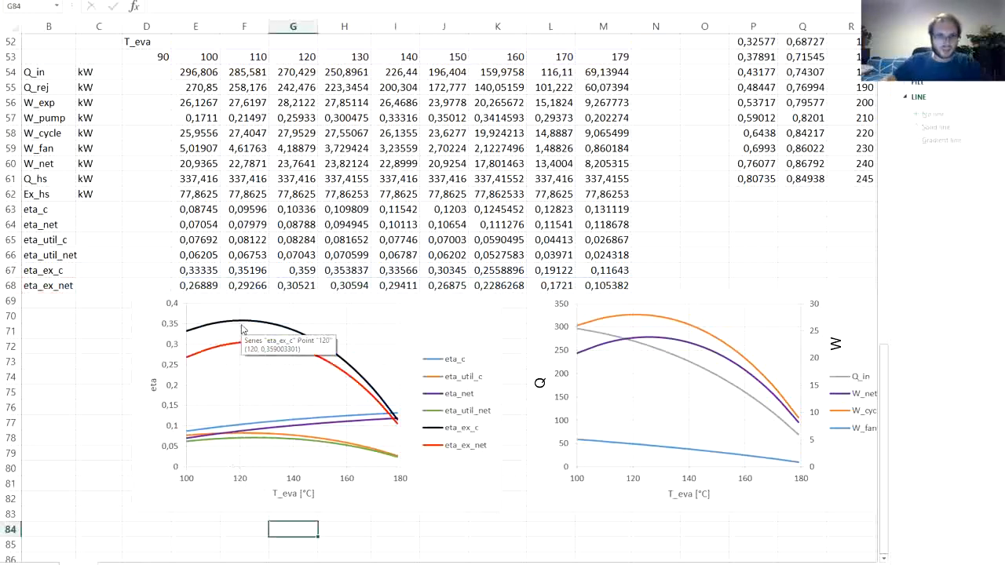
key("Escape")
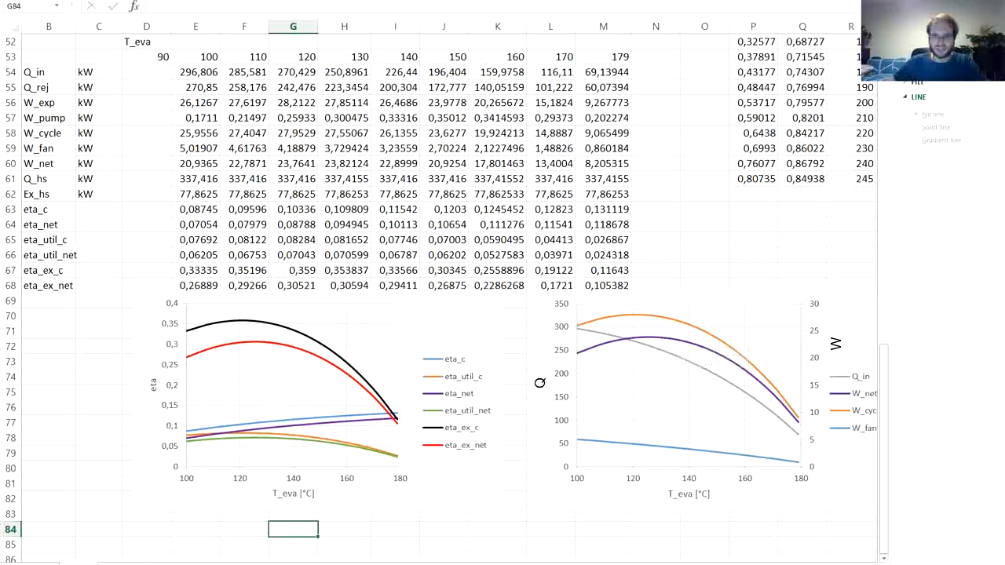
- Close the chart formatting options and switch to the Sheet1 (2) worksheet
left_click(691, 257)
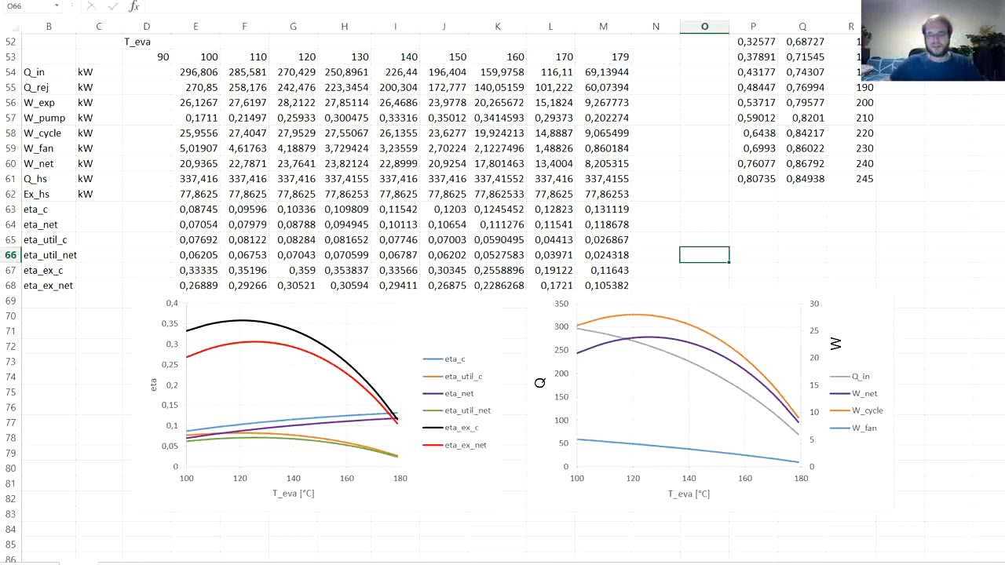
key("ctrl+Page_Down")
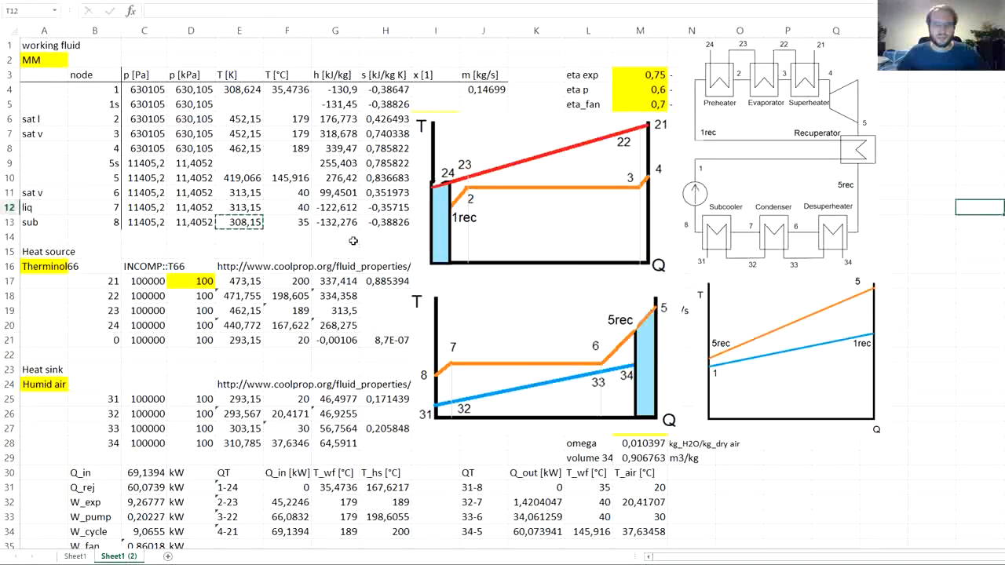
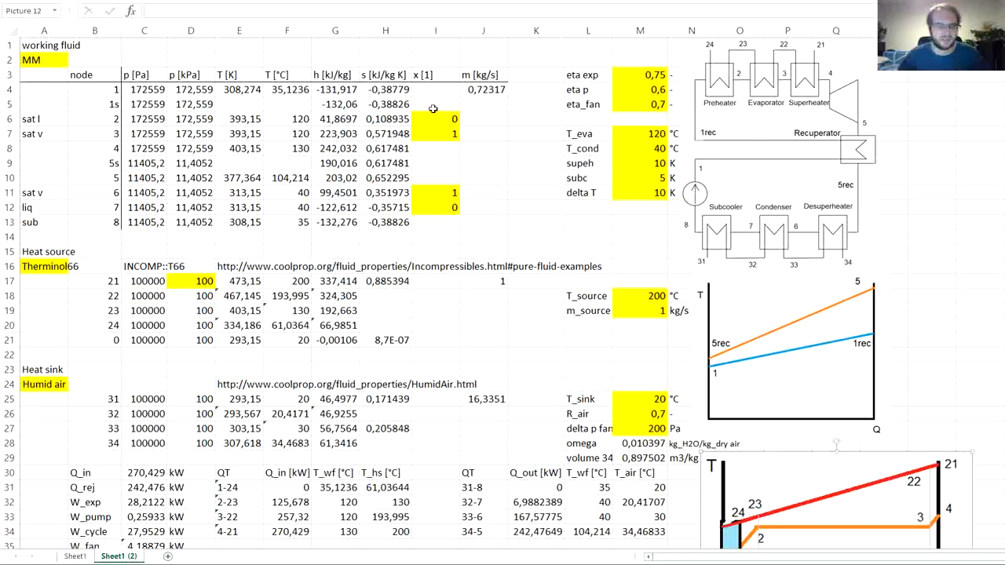
- Insert a row above node 2 in the working fluid table and label its node 1rec
left_click(11, 118)
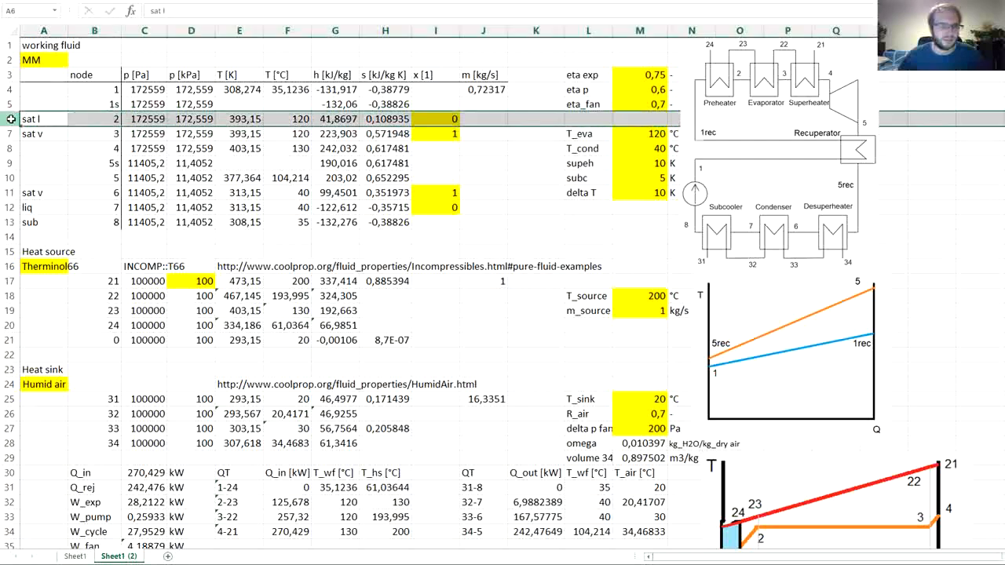
right_click(11, 119)
left_click(26, 201)
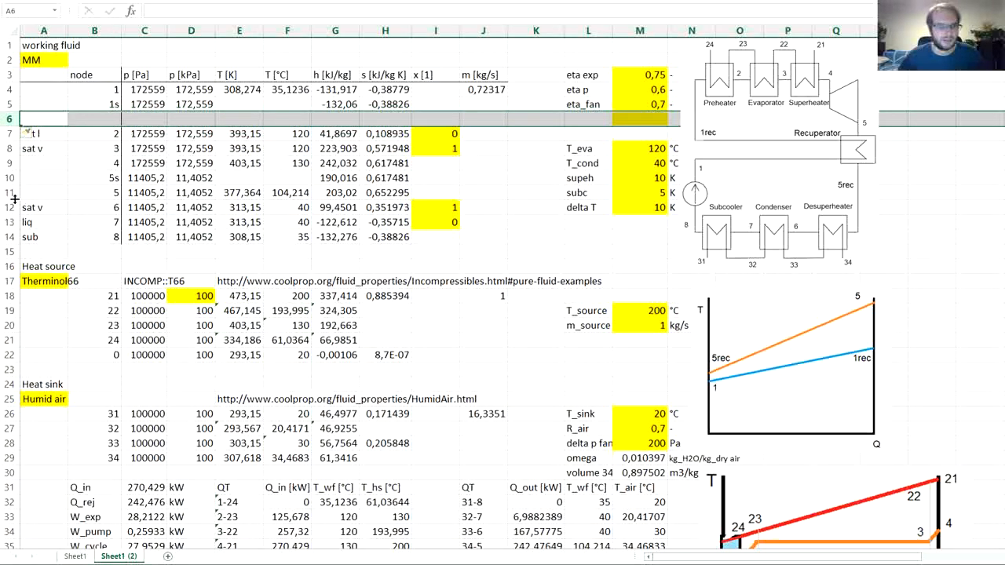
left_click(106, 119)
type("1re")
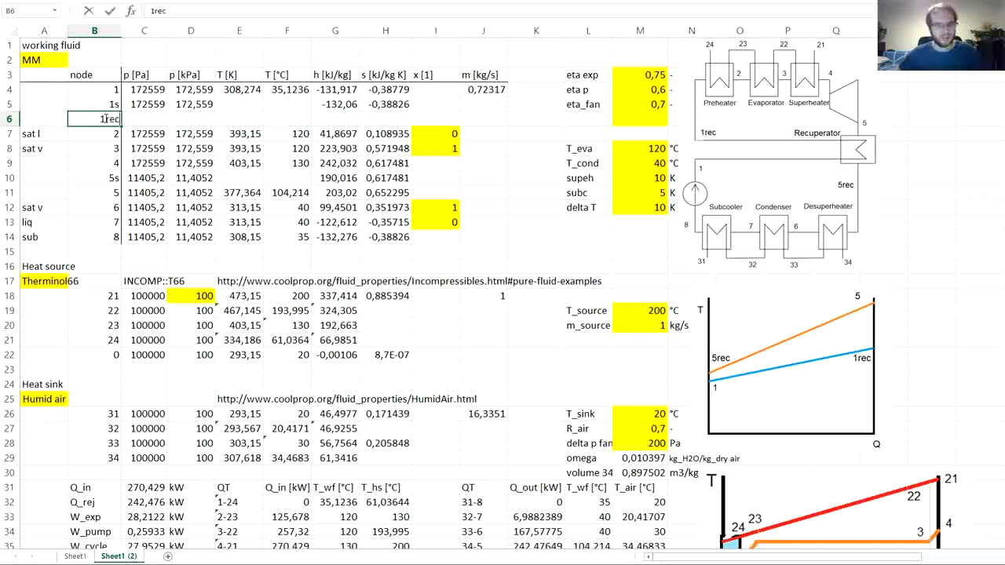
type("c")
key("Return")
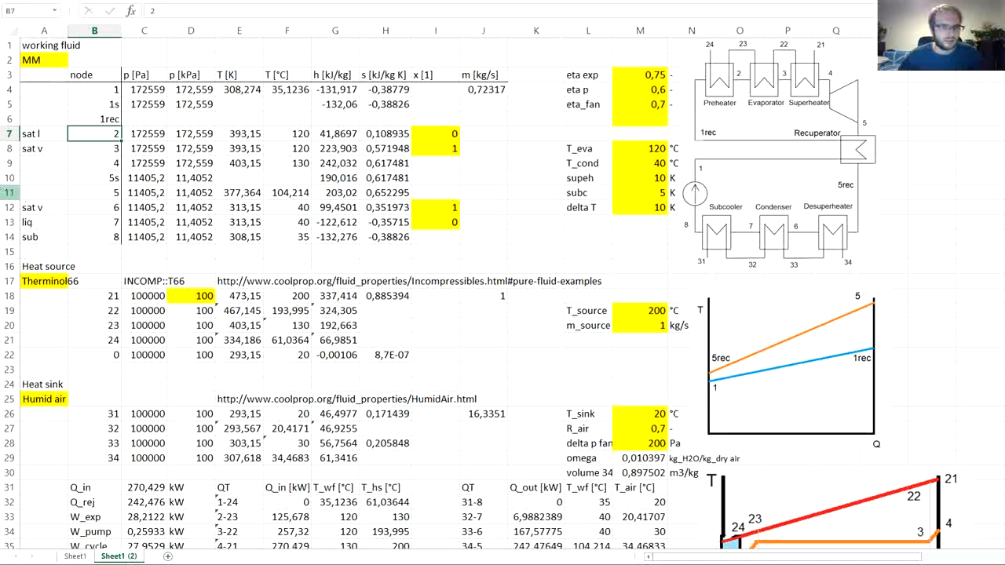
- Insert a row above node 6 in the working fluid table and label its node 5rec
left_click(8, 193)
left_click(7, 208)
right_click(8, 207)
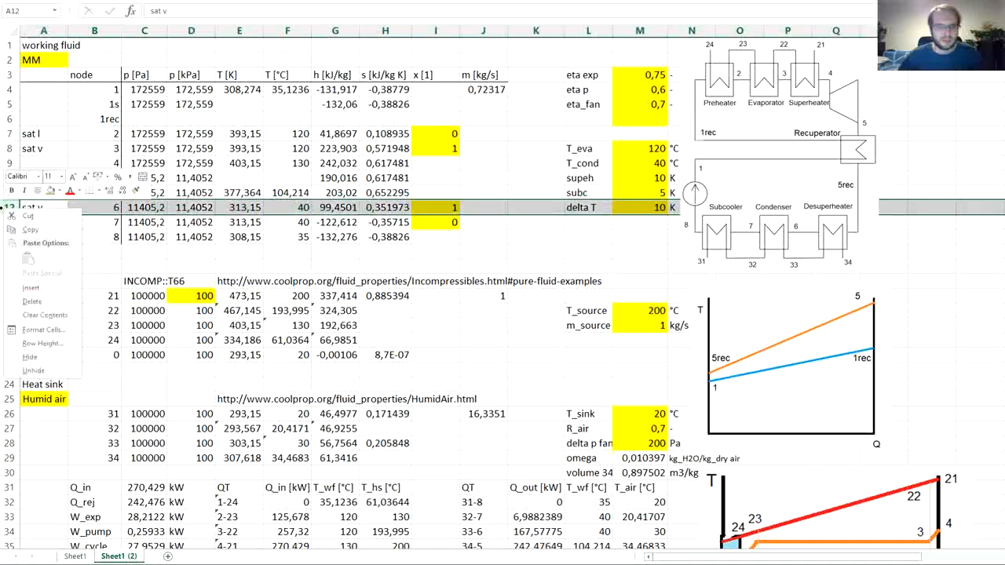
left_click(30, 288)
left_click(106, 208)
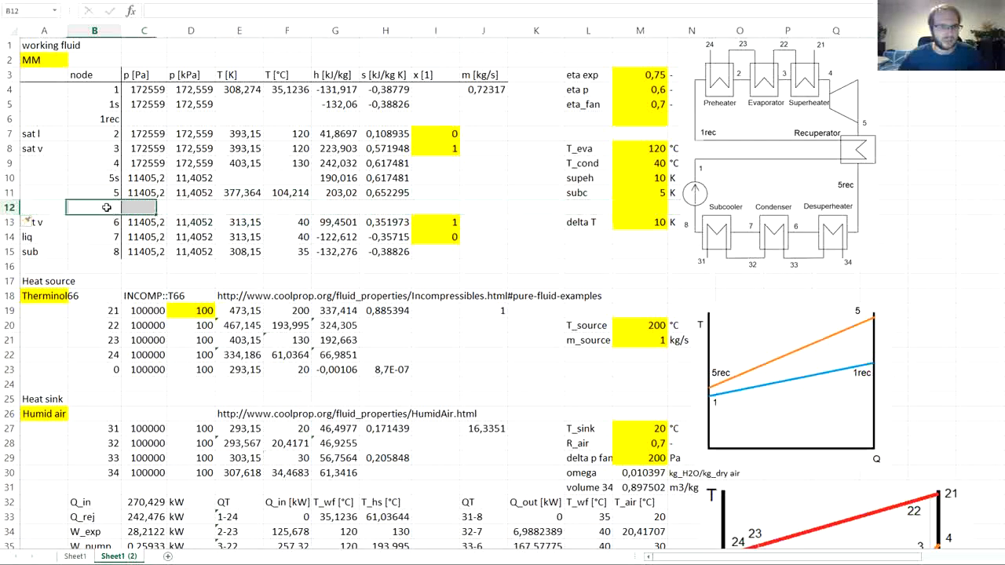
type("5rec")
key("Return")
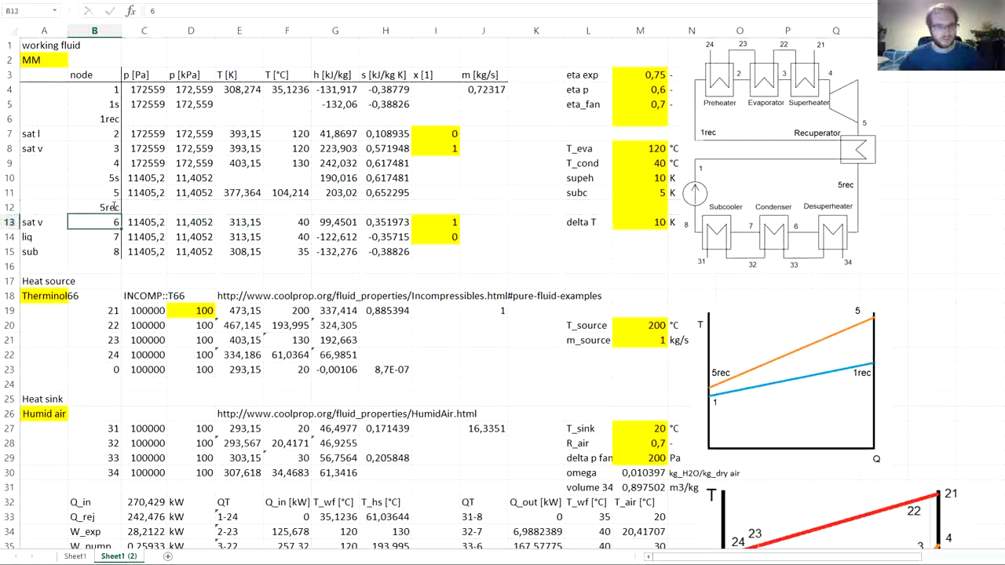
- Link the 1rec pressures to node 1s, with =C5 in C6 and =D5 in D6
left_click(159, 122)
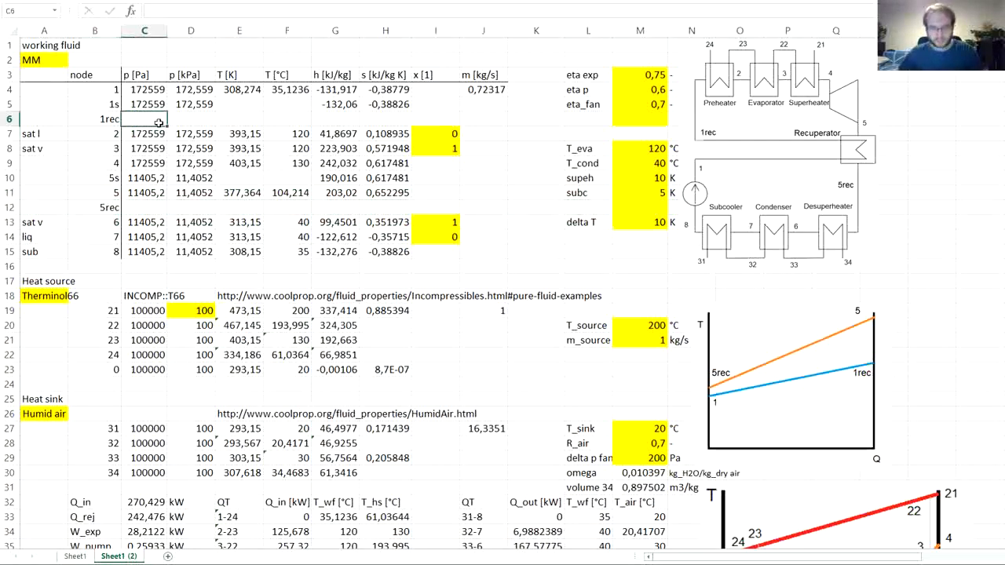
type("=")
key("Up")
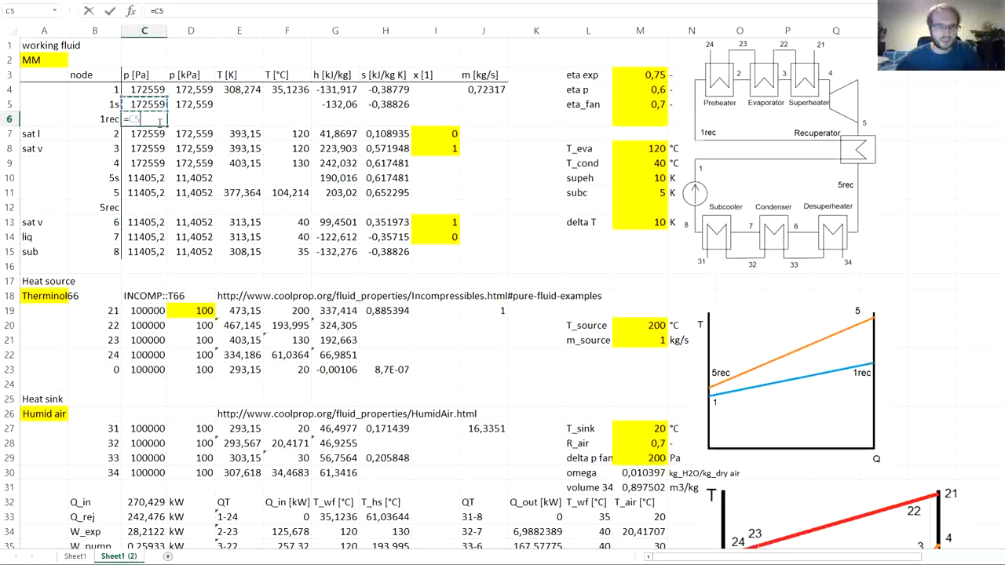
key("Return")
left_click(159, 121)
left_click(173, 118)
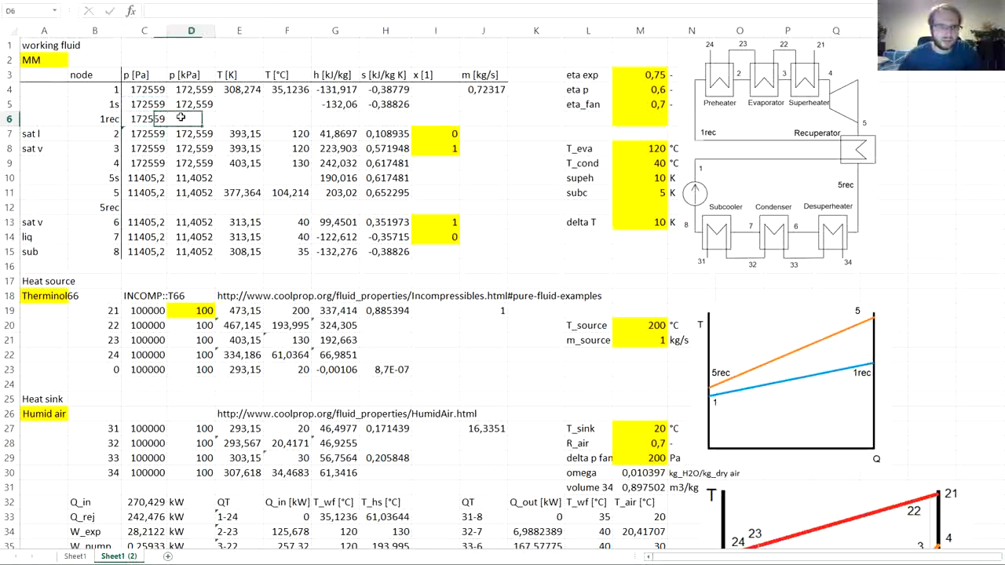
type("=")
left_click(182, 104)
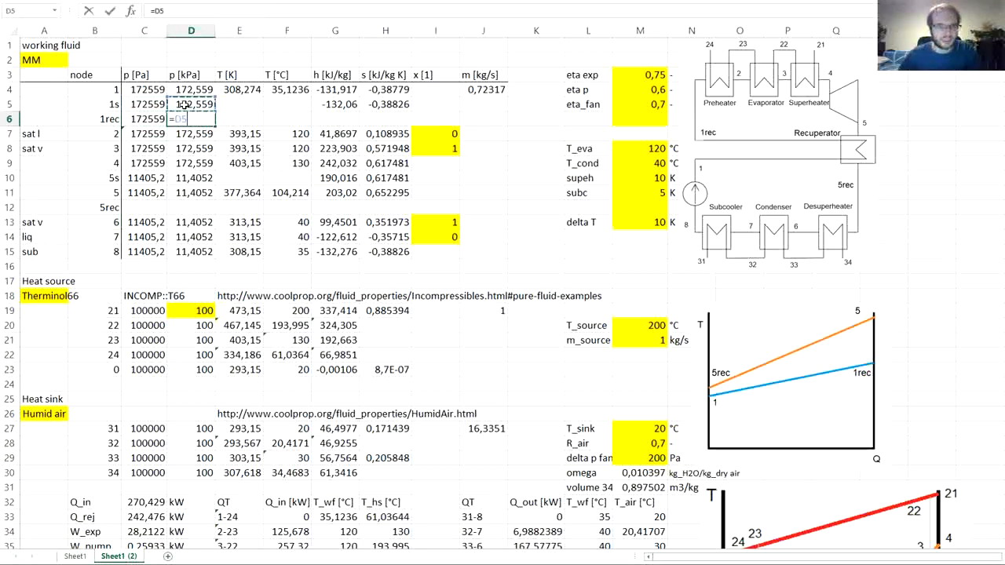
key("Return")
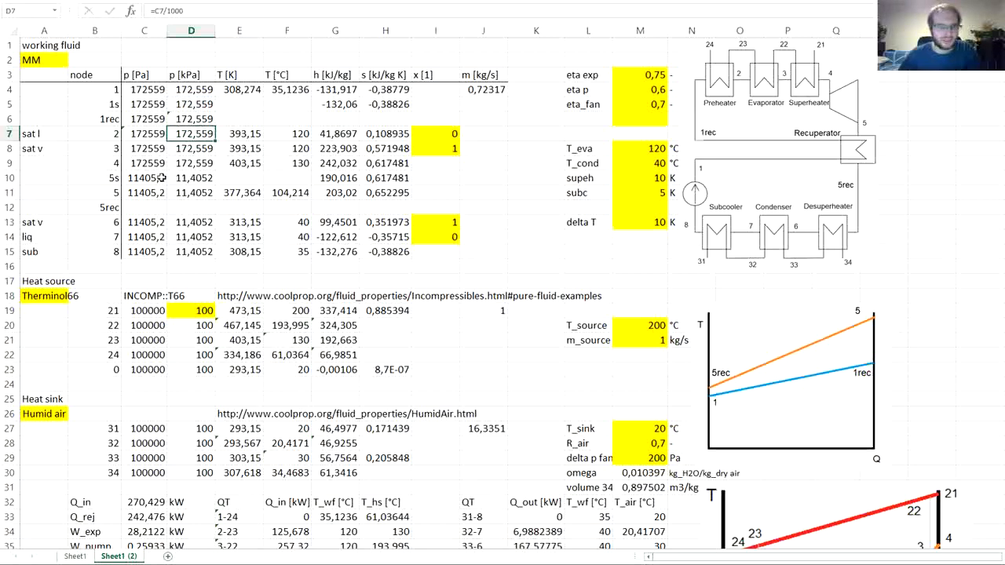
- Link the 5rec pressures to node 5, with =C11 in C12 and =D11 in D12
left_click(144, 207)
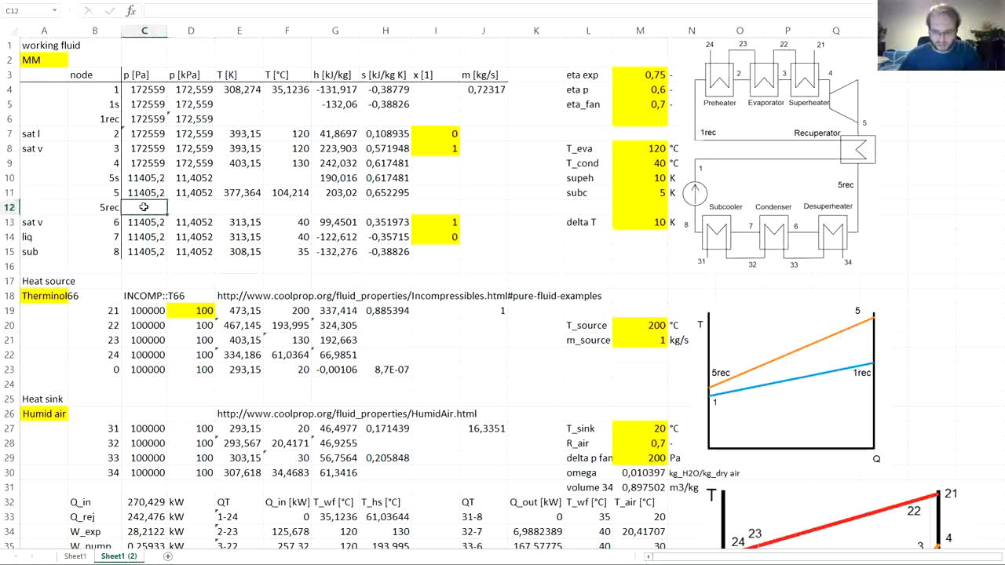
type("=")
left_click(144, 192)
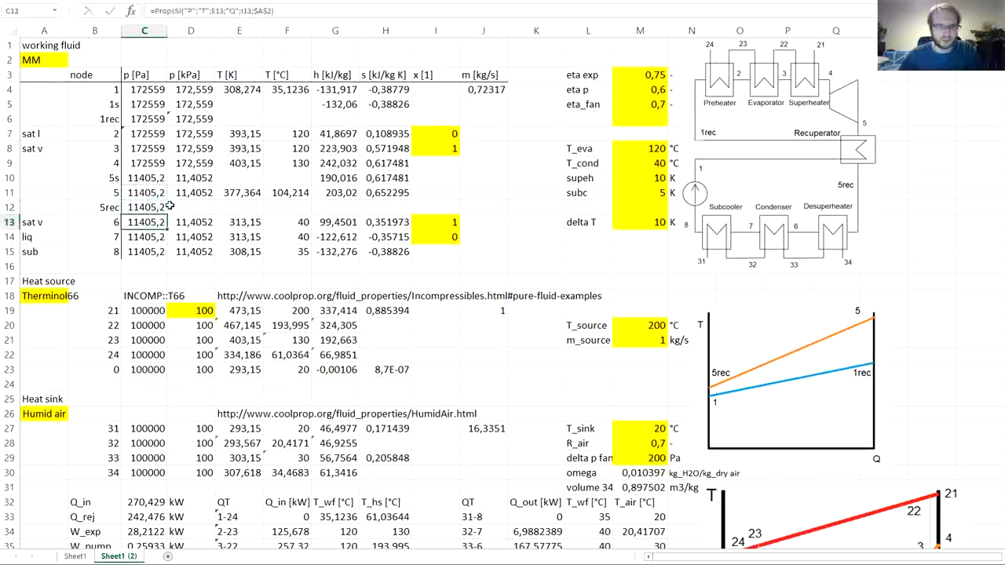
key("Return")
left_click(179, 206)
type("=C12/1000")
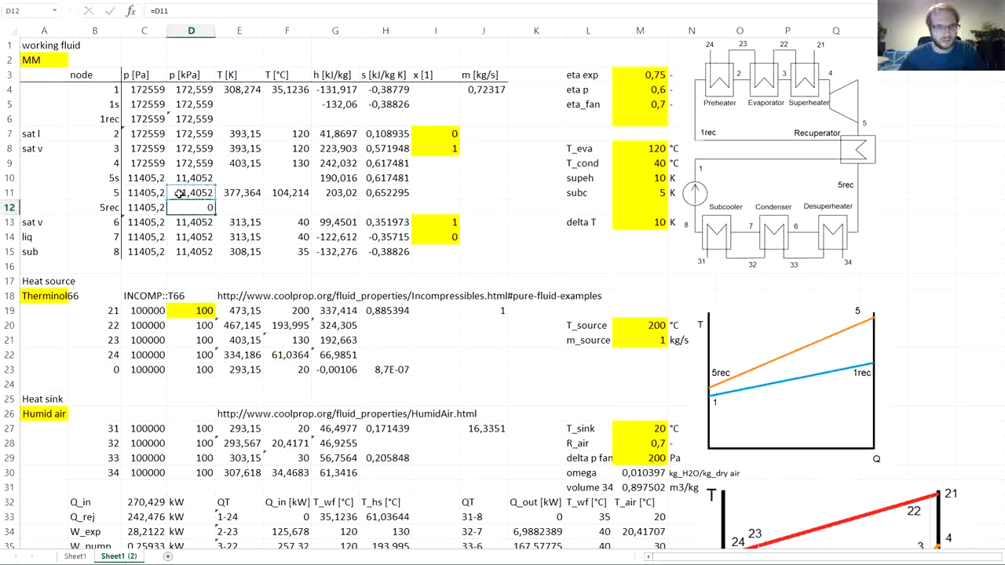
key("Return")
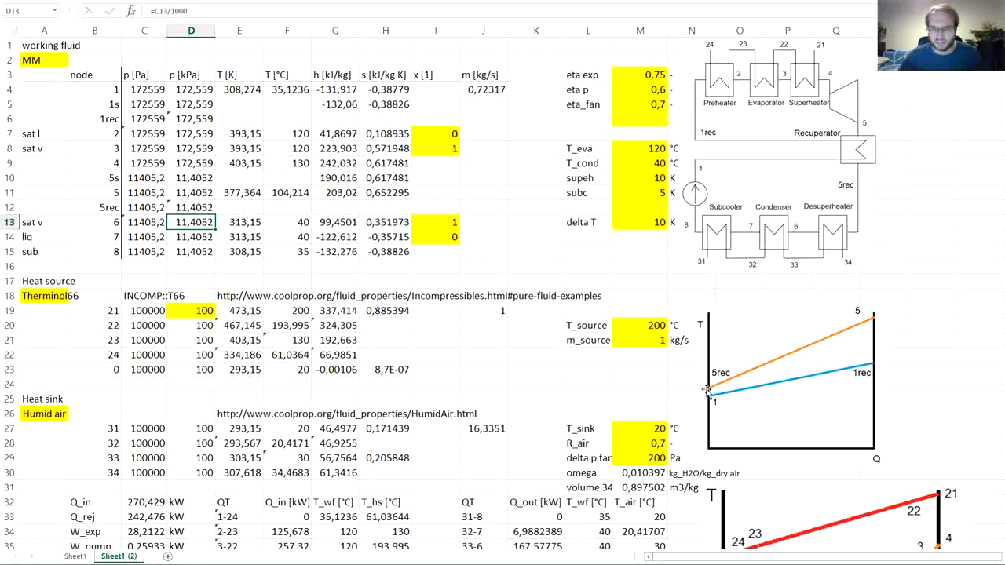
- Calculate the 5rec temperature in °C in F12 as node 1 temperature plus delta T, =F4+M13
left_click(281, 208)
type("=")
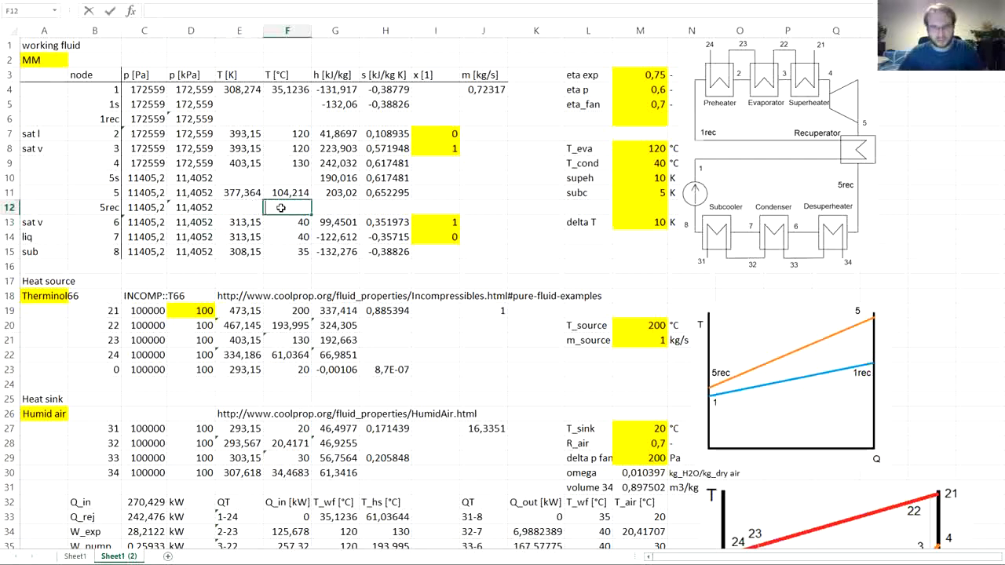
left_click(279, 91)
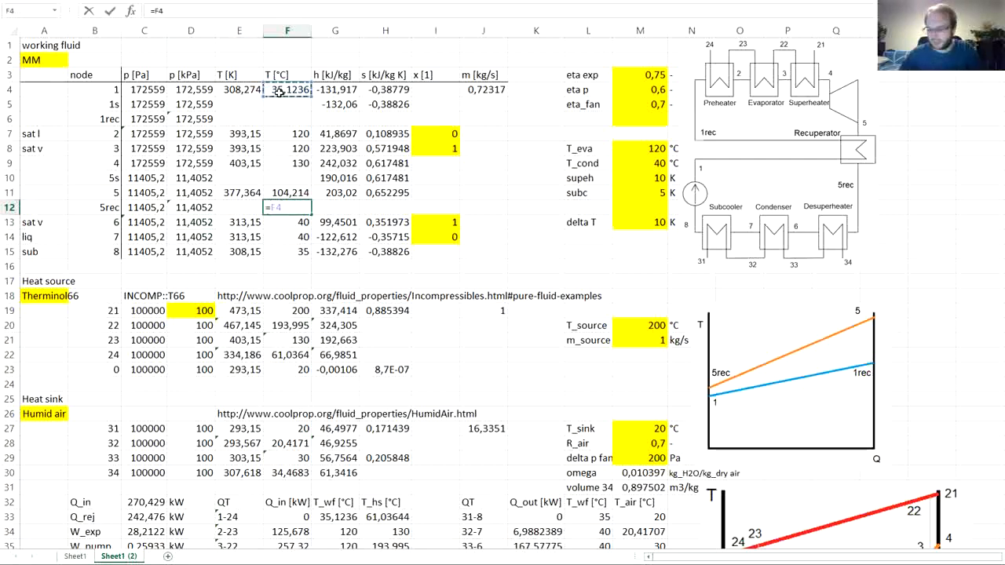
left_click(643, 224)
key("Return")
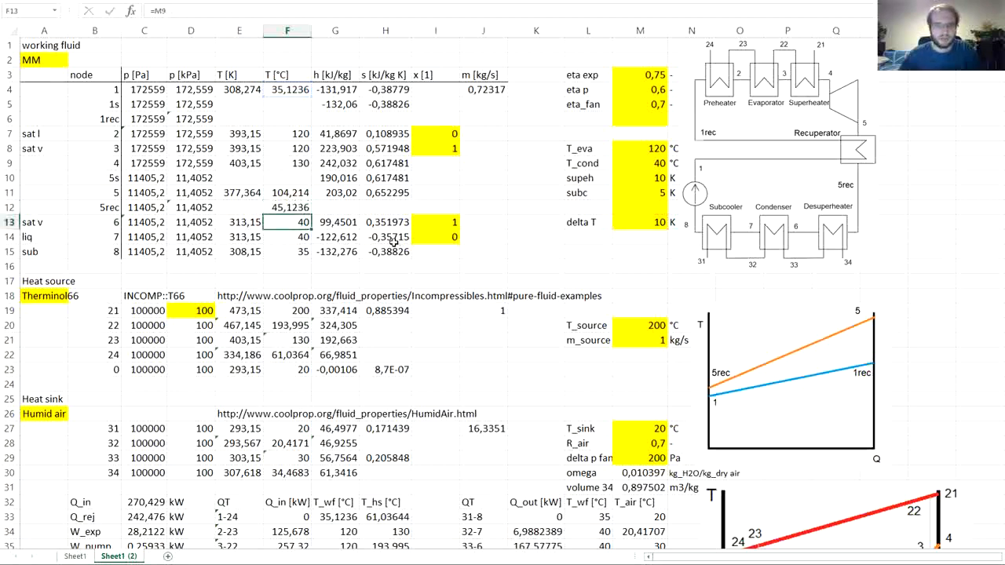
key("Up")
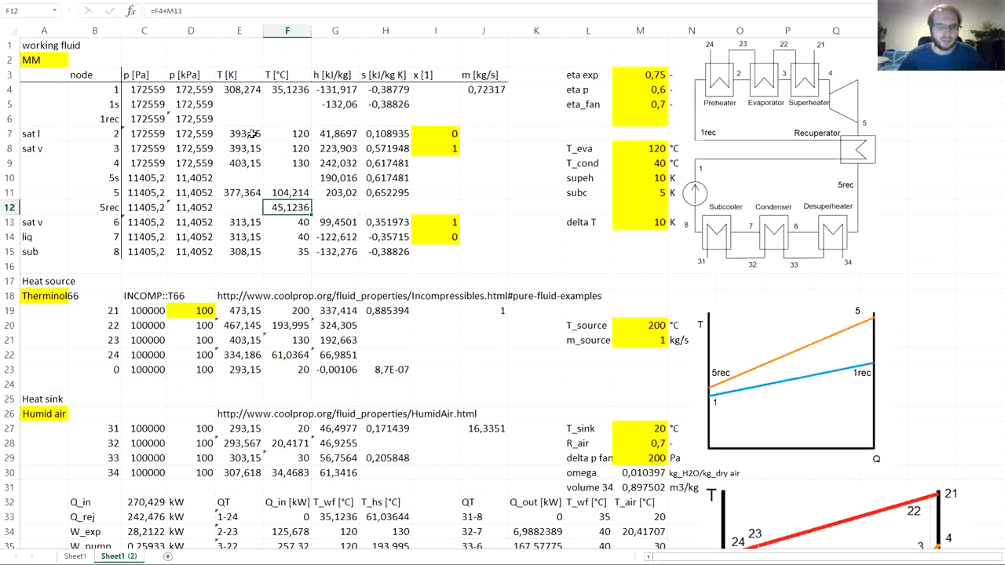
- Copy the kelvin conversion formula from E9 into E12 for node 5rec
left_click(243, 92)
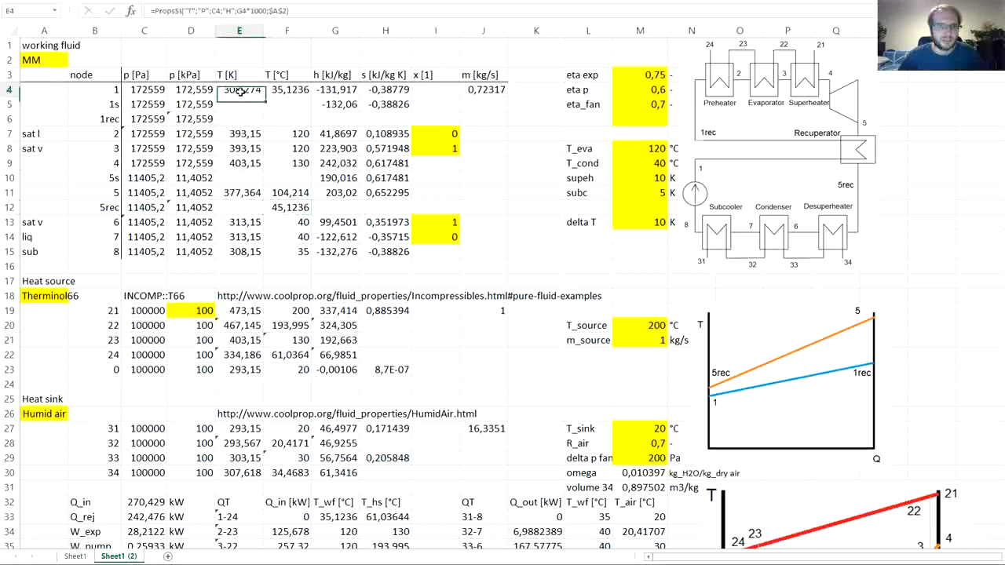
left_click(239, 192)
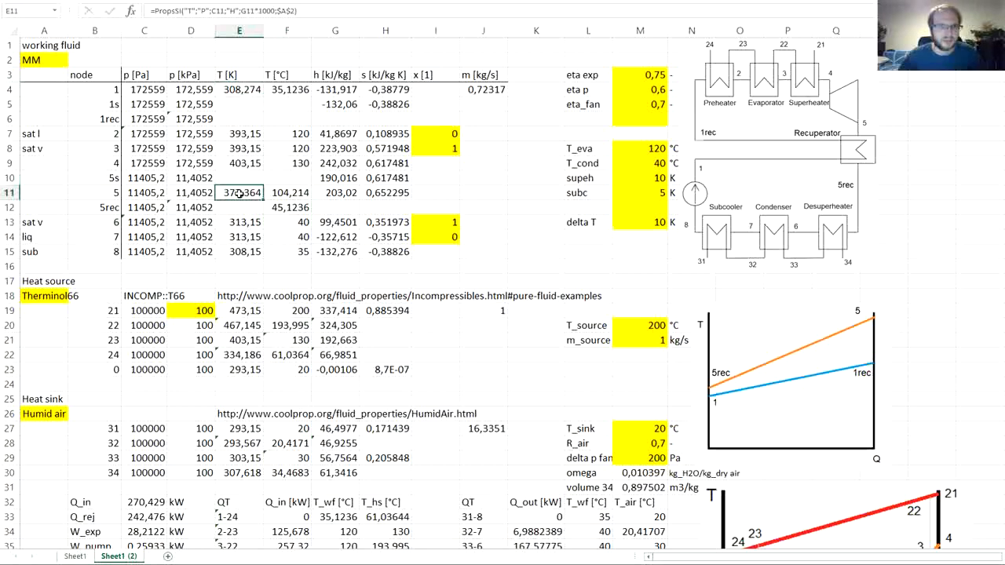
left_click(242, 166)
key("ctrl+c")
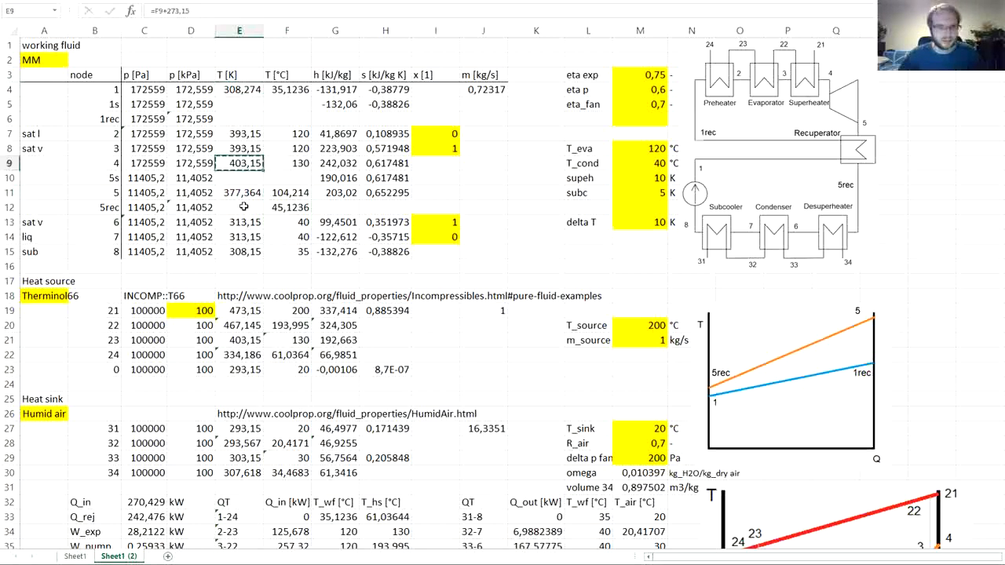
left_click(259, 207)
key("ctrl+v")
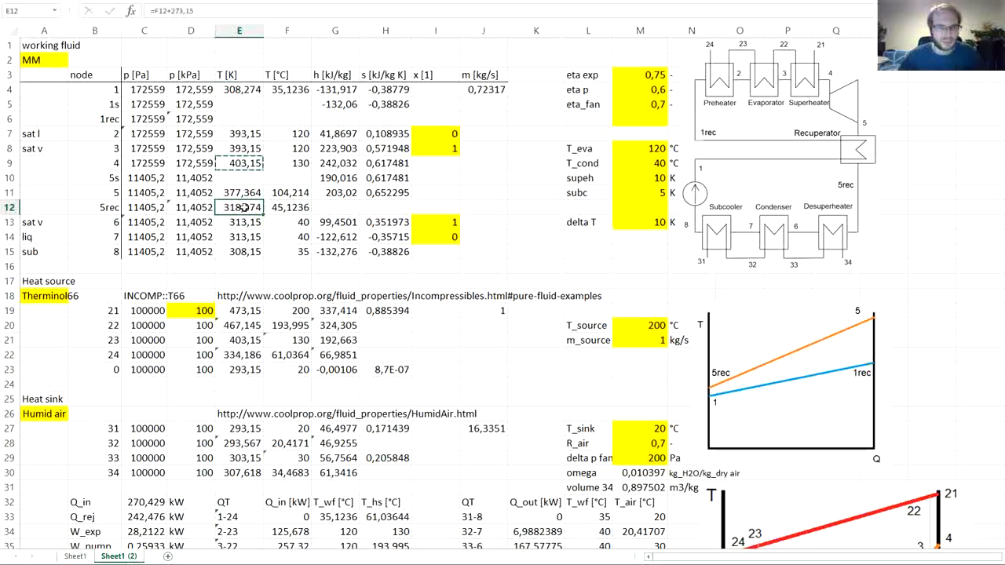
- Copy the enthalpy and entropy formulas of node 8 from G15:H15 to G12:H12 for node 5rec
left_click(332, 91)
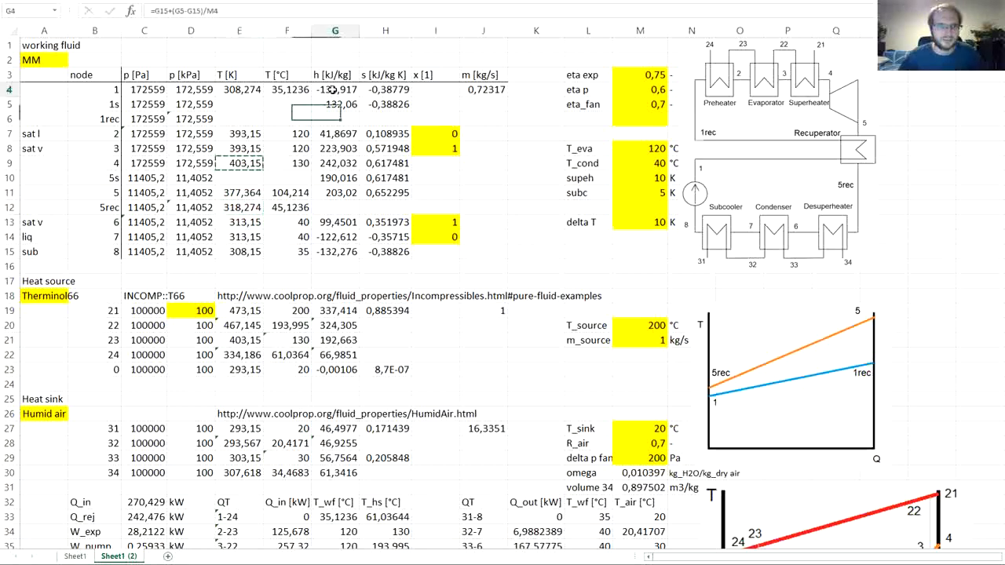
left_click(327, 253)
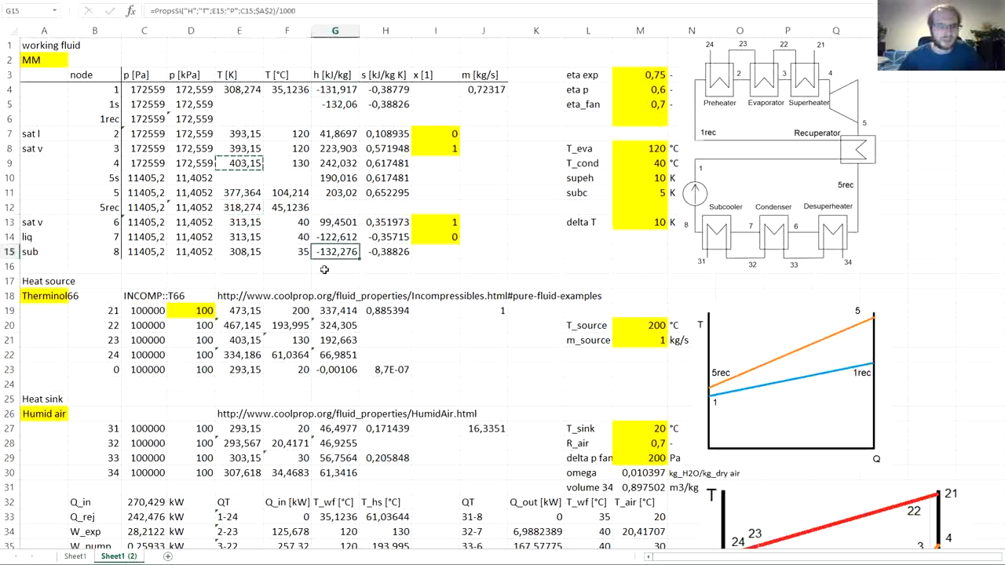
key("F2")
key("Escape")
left_click(389, 253)
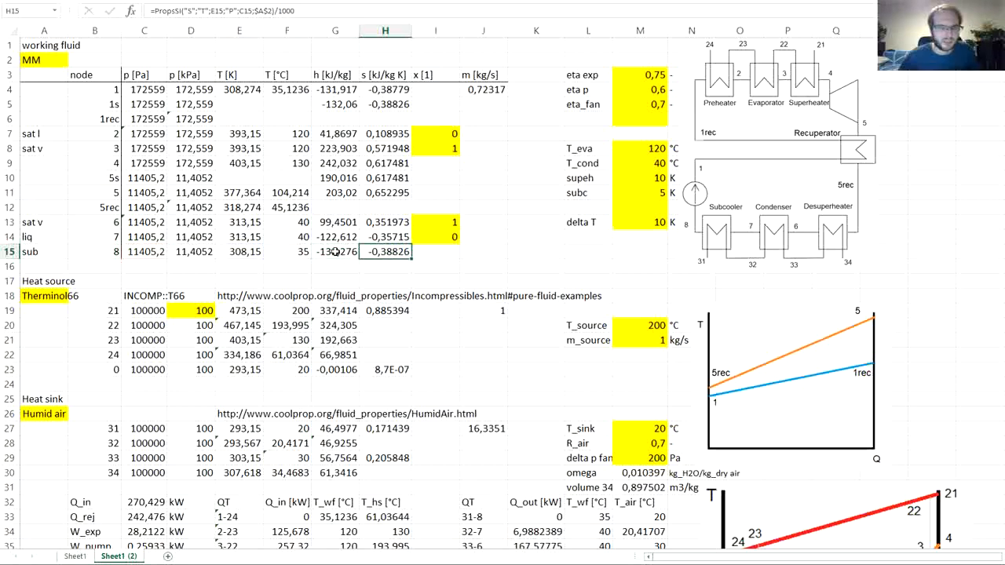
left_click_drag(336, 251, 372, 251)
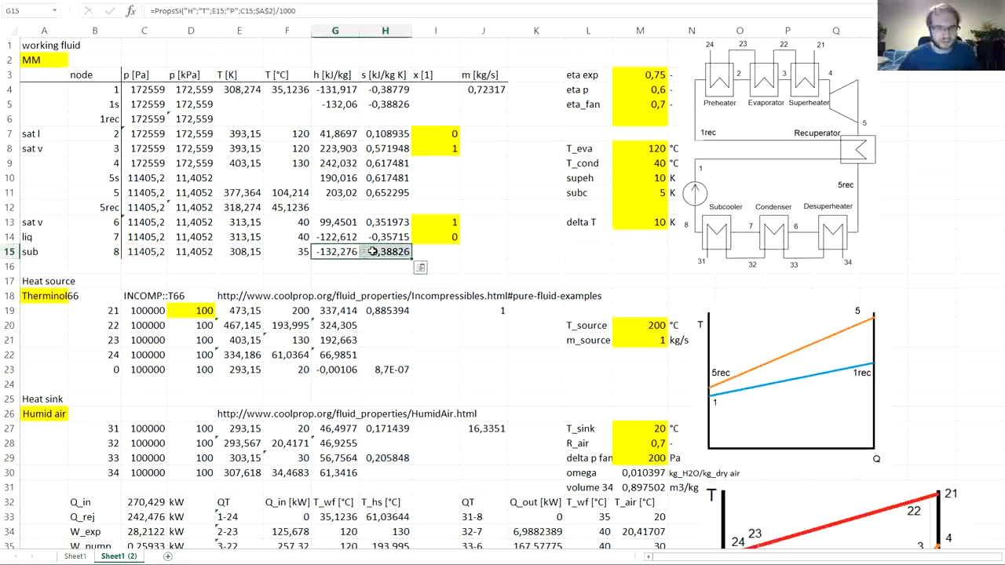
left_click(334, 207)
key("ctrl+v")
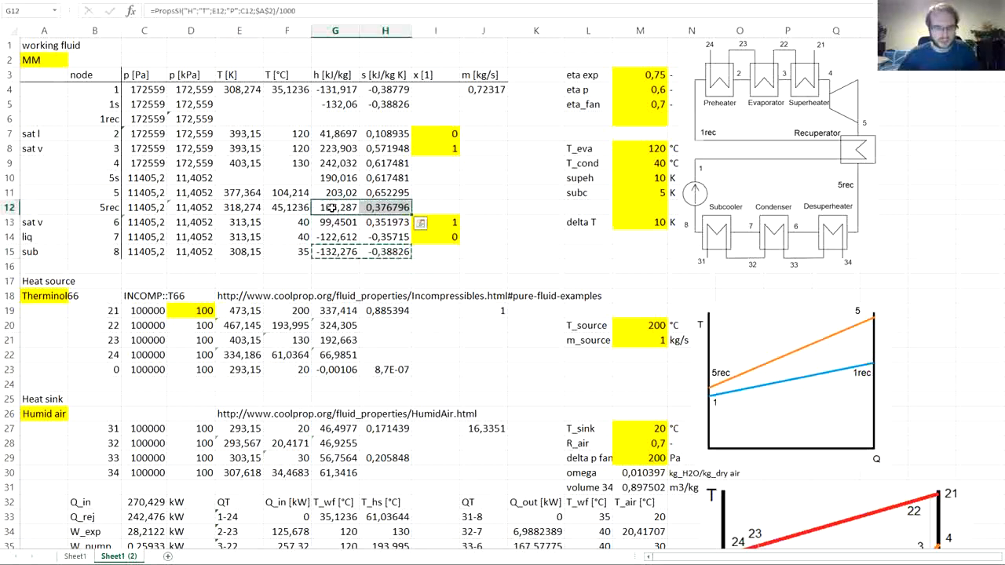
left_click(333, 207)
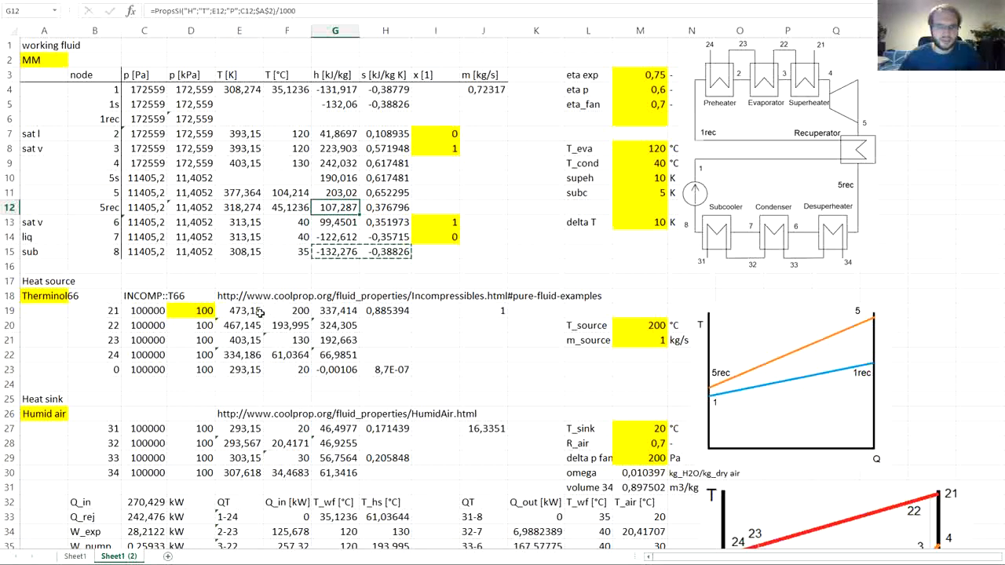
- Add a Qrec label in B47 below eta_ex_net, with the unit kw in D47
scroll(248, 308, "down", 7)
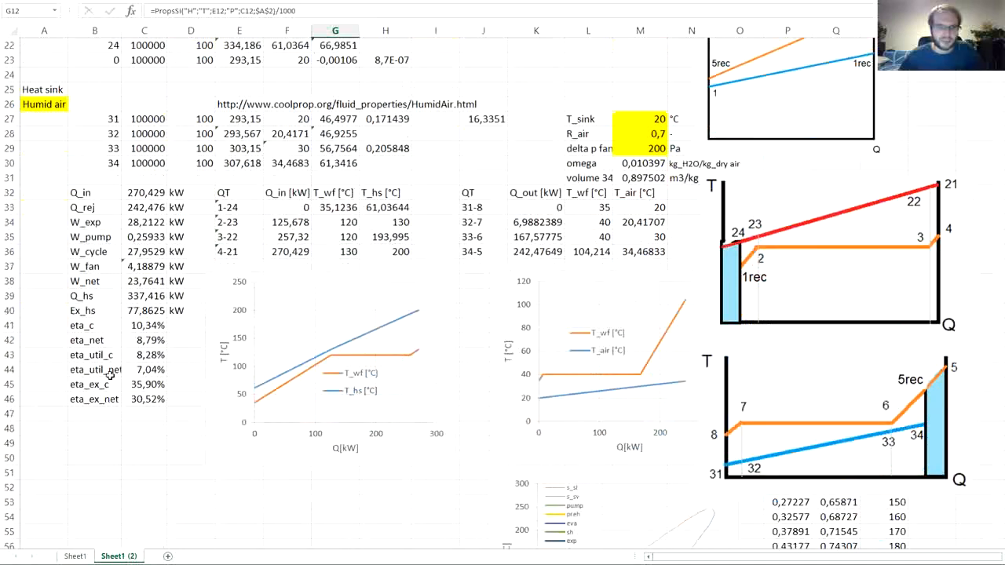
left_click(103, 413)
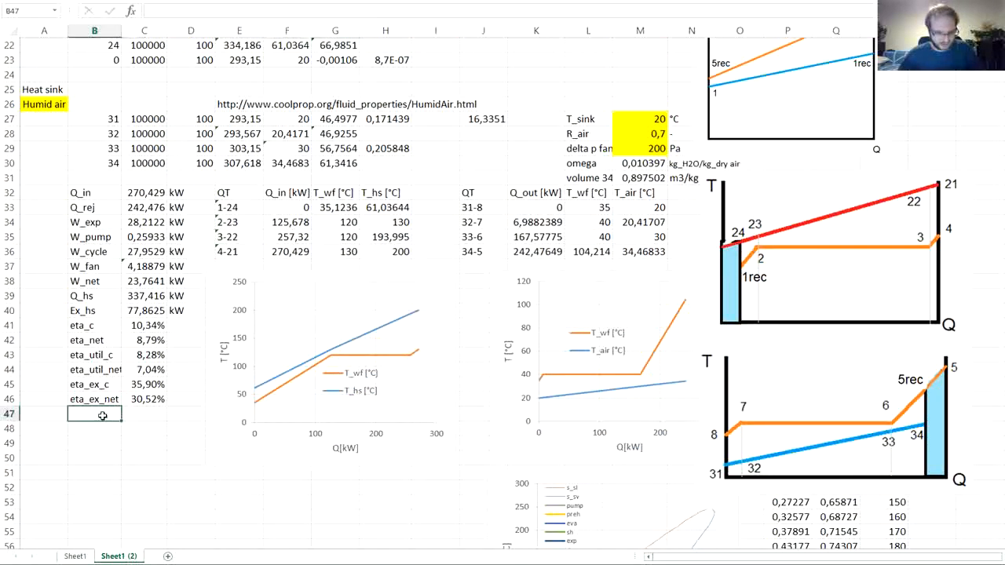
type("Qrec")
key("Tab")
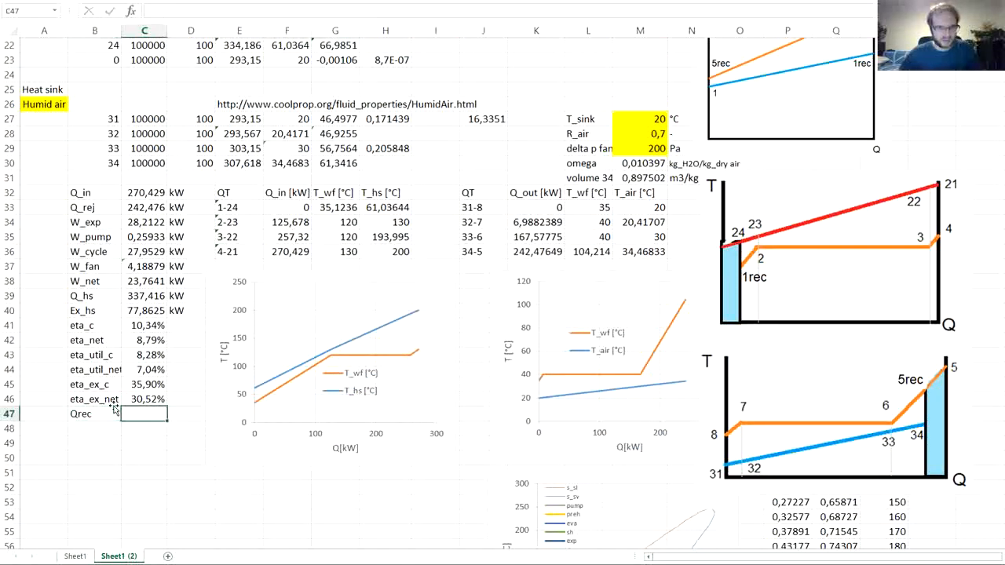
left_click(188, 413)
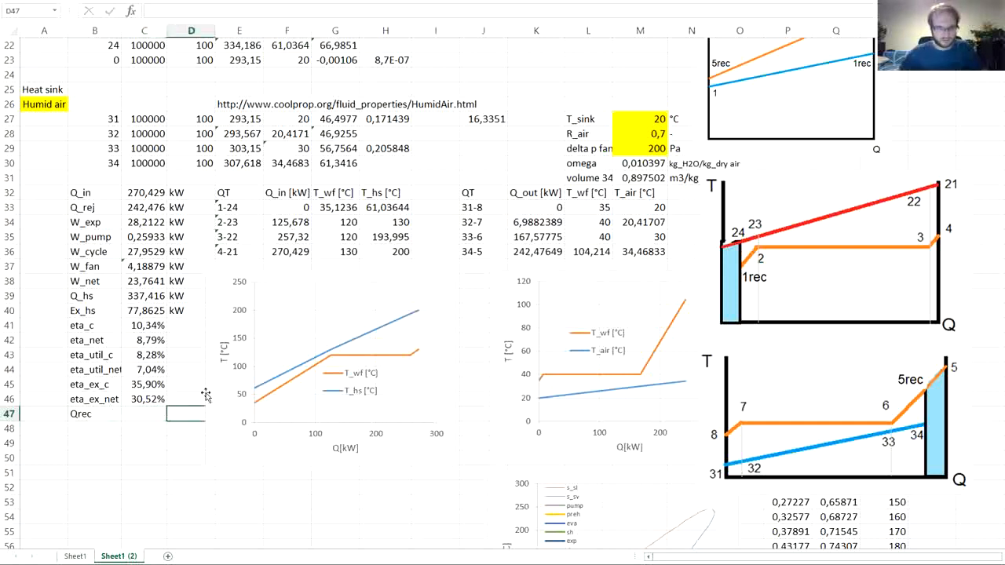
type("kw")
key("Left")
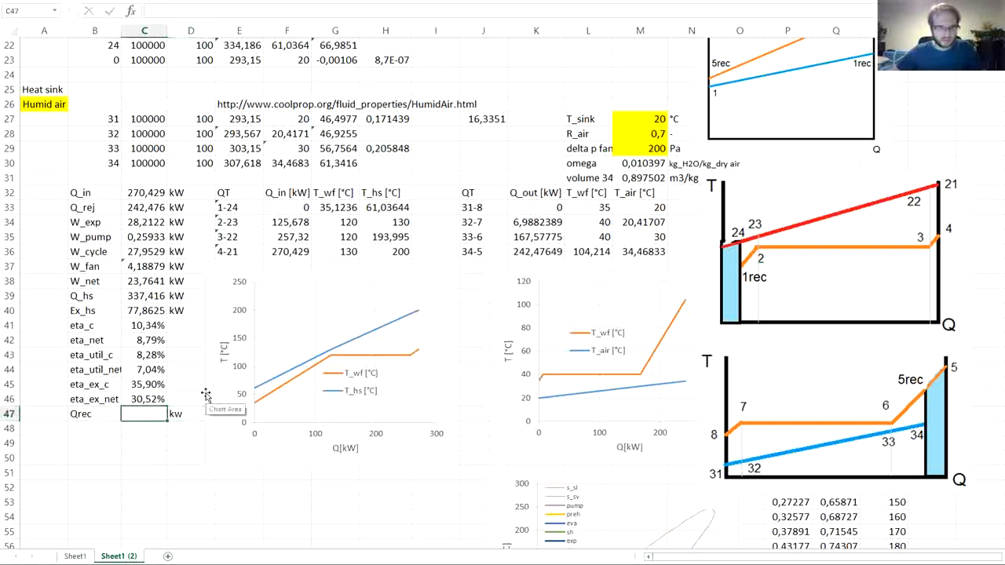
- Calculate Qrec in C47 as mass flow times the enthalpy drop from node 5 to 5rec, =J4*(G11-G12)
type("=")
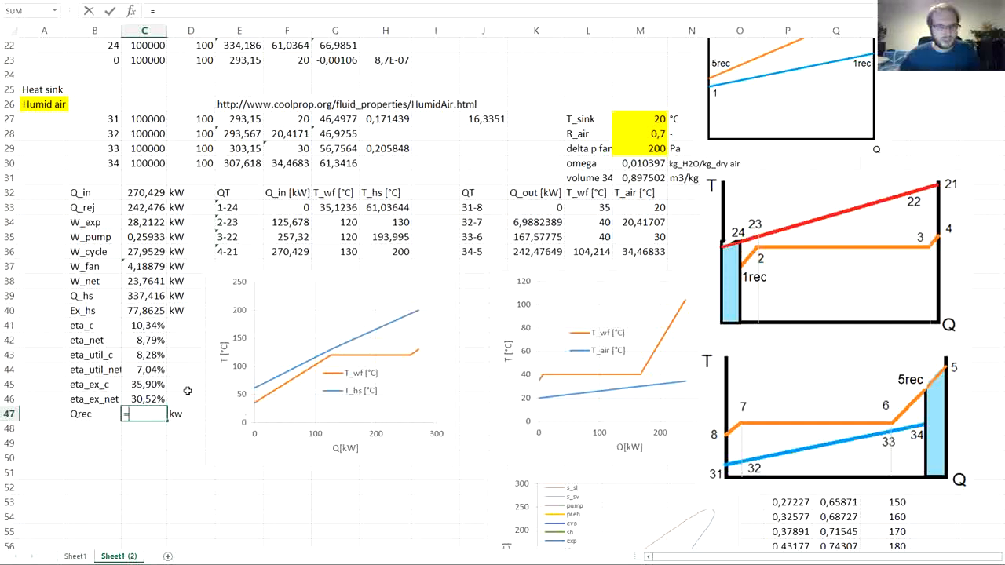
scroll(196, 392, "up", 7)
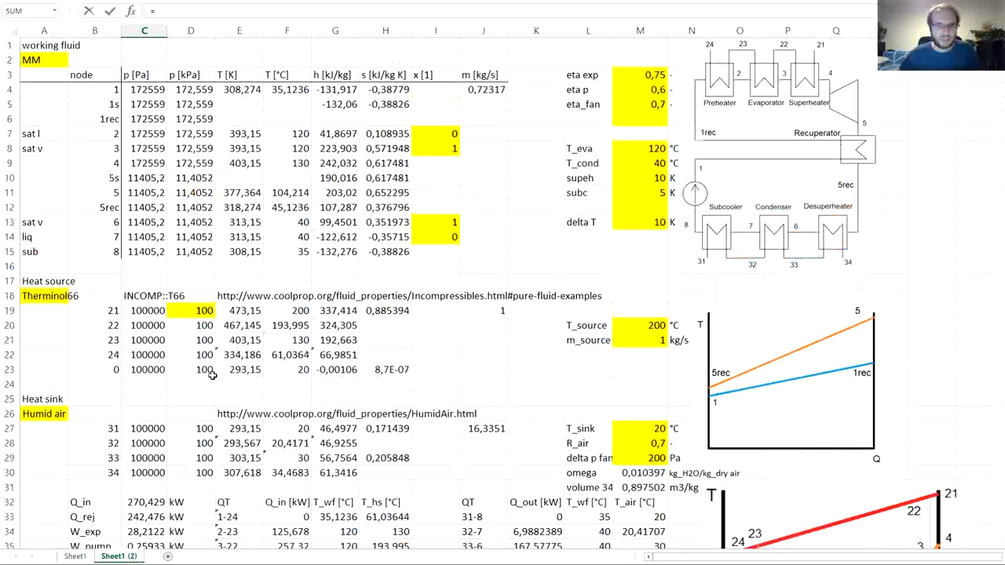
left_click(484, 90)
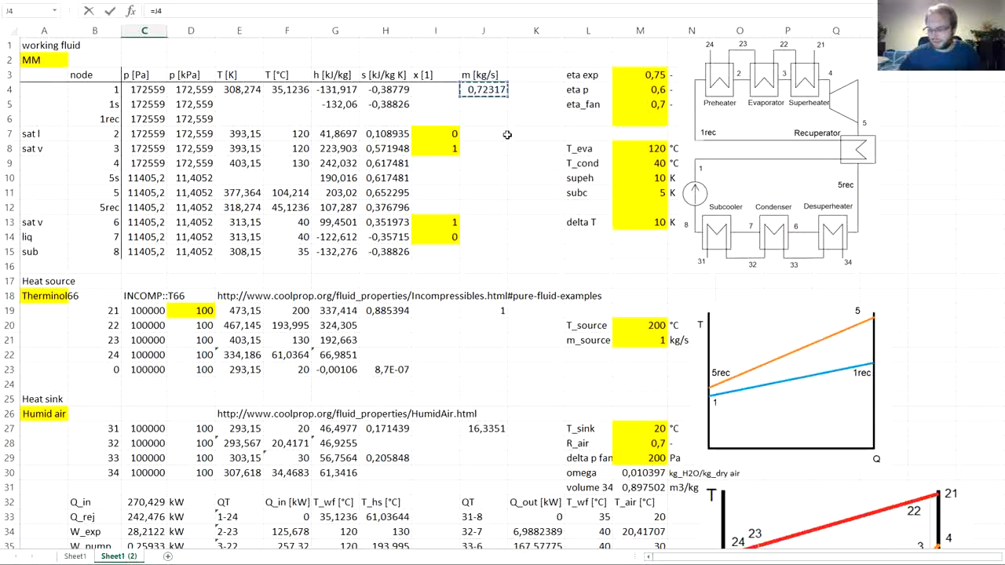
type("*")
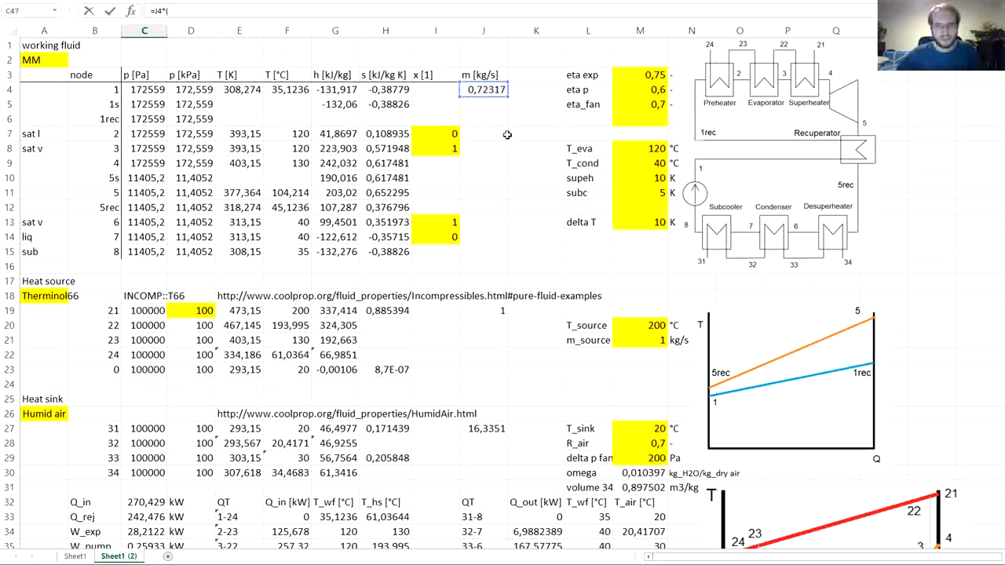
type("(")
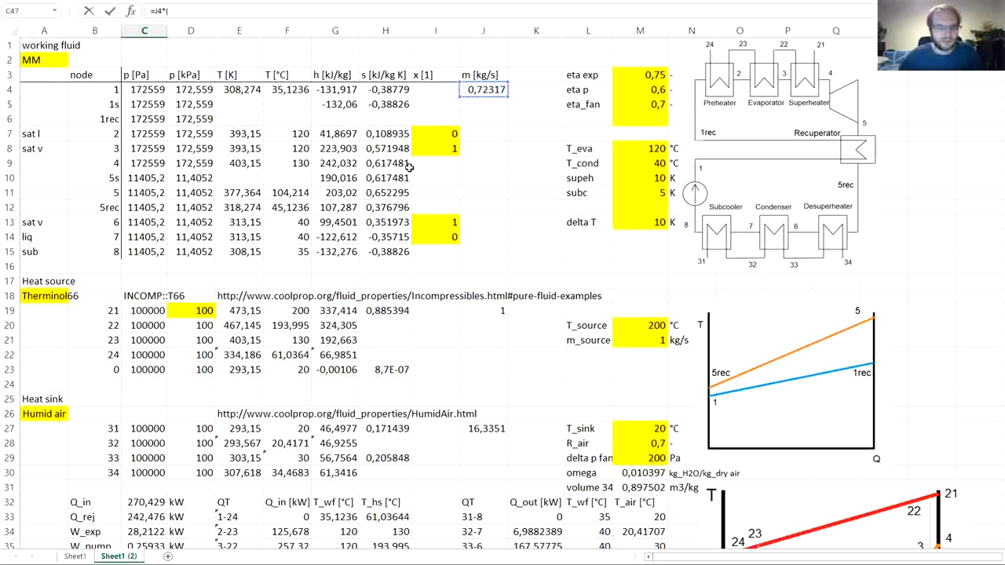
left_click(345, 193)
type("-")
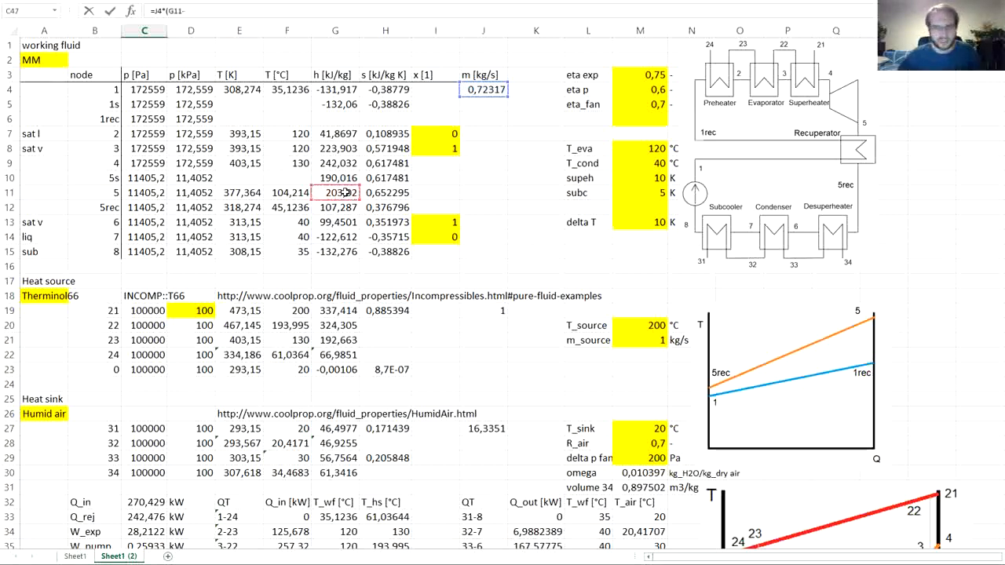
left_click(330, 207)
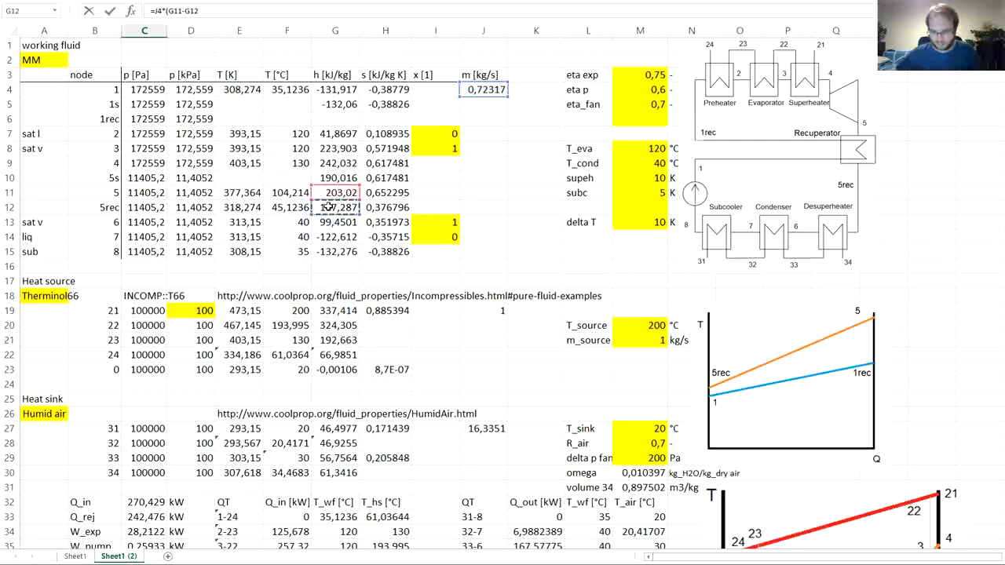
key("Return")
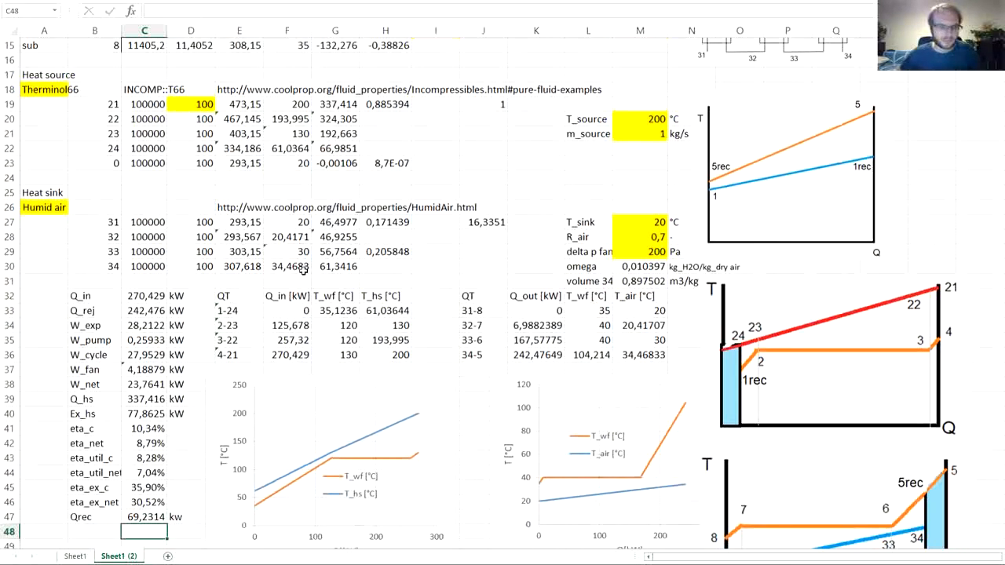
- Correct the Qrec unit in D47 to kW and review the Q_in and Q_rej formulas in C32 and C33
left_click(143, 518)
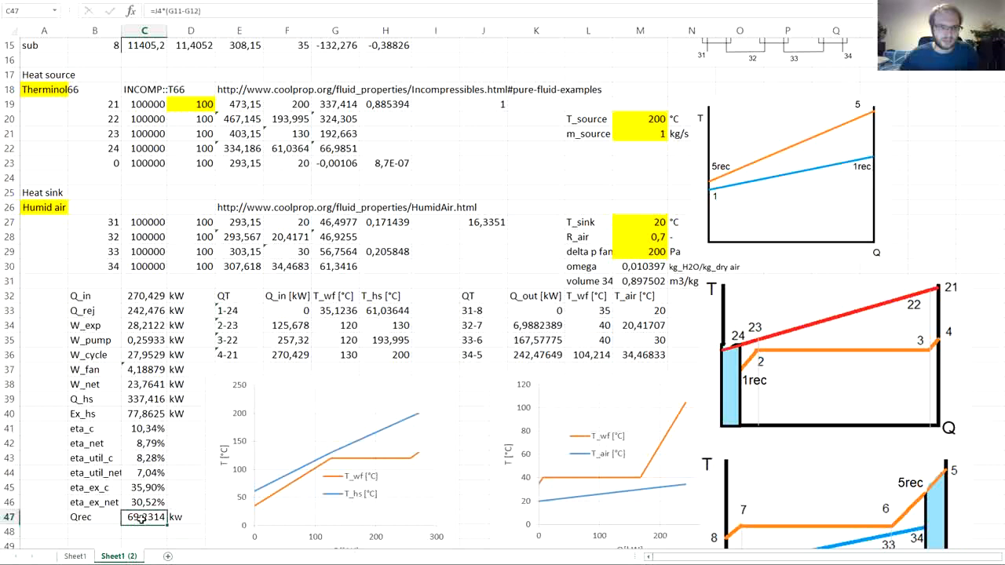
left_click(180, 520)
key("Return")
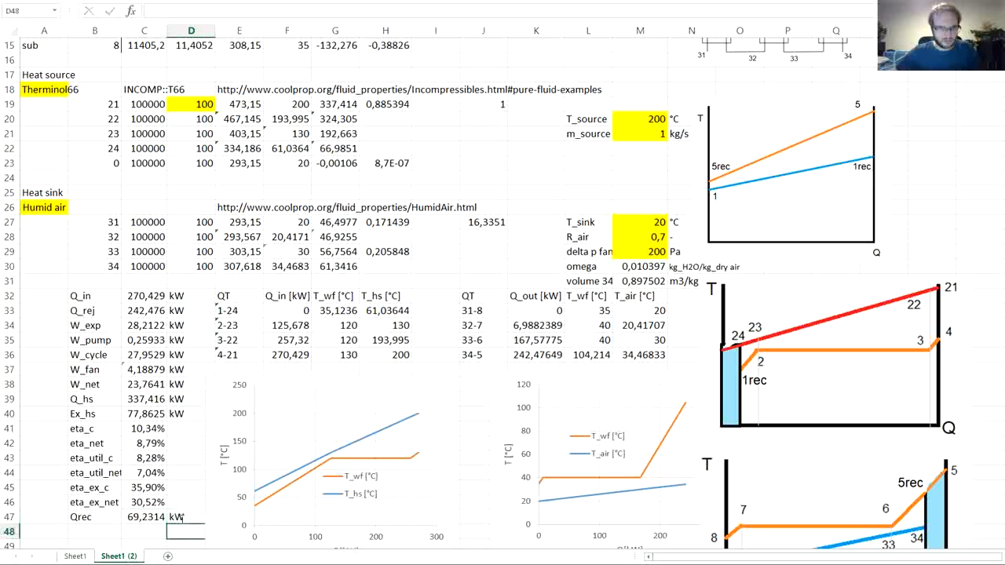
left_click(139, 298)
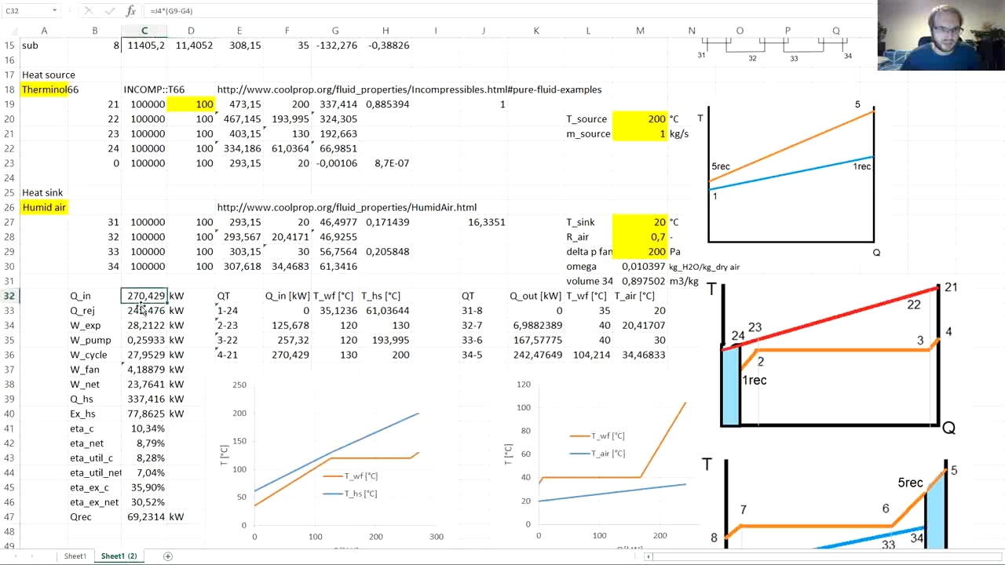
left_click(140, 310)
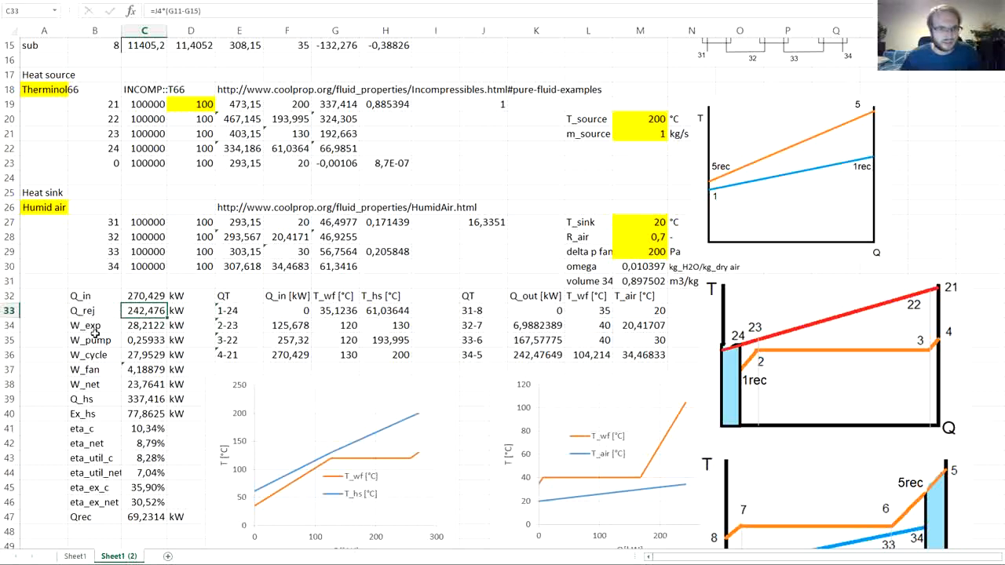
- Calculate the 1rec enthalpy in G6 as node 1 enthalpy plus Qrec divided by mass flow, =G4+C47/J4
scroll(95, 333, "up", 5)
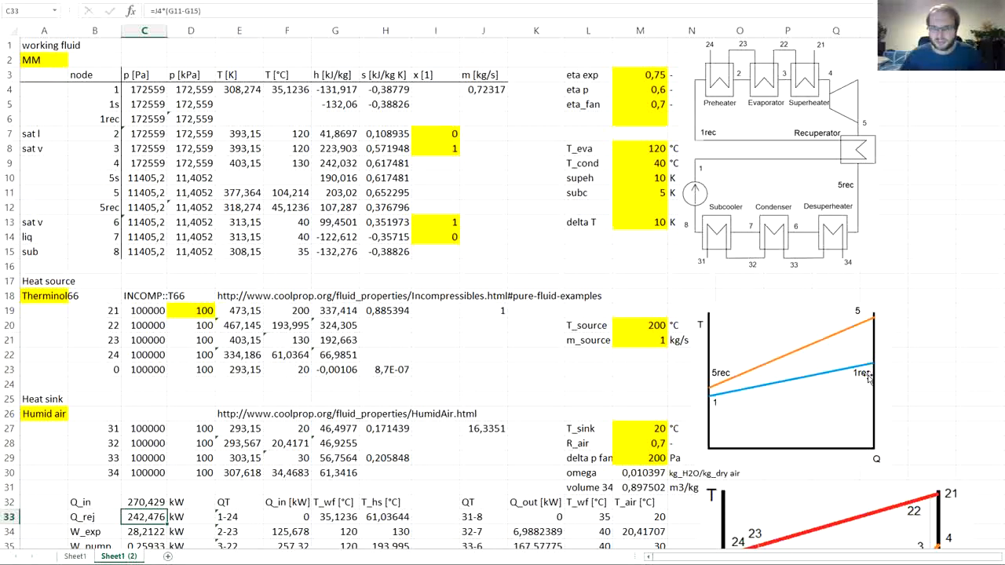
left_click(325, 119)
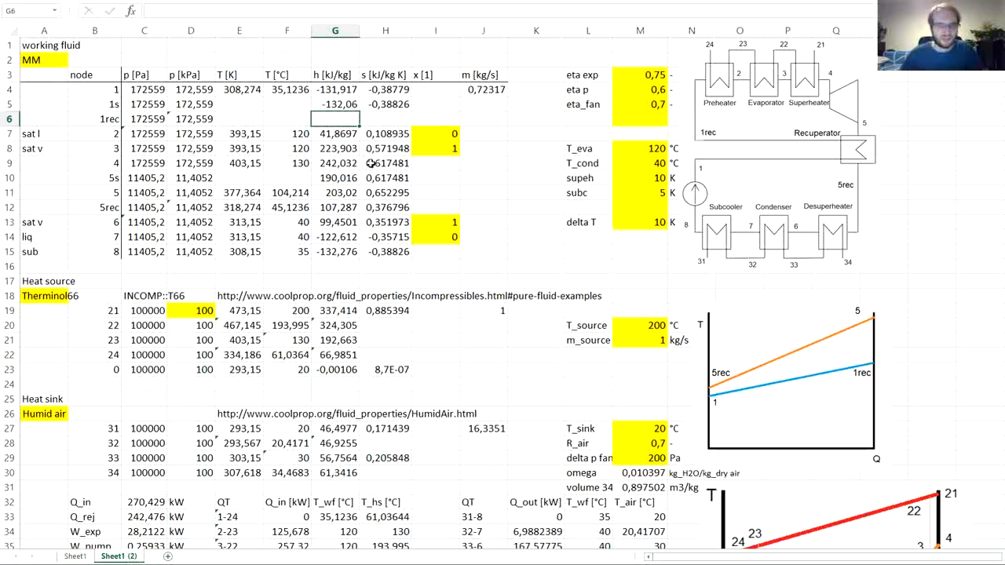
type("=")
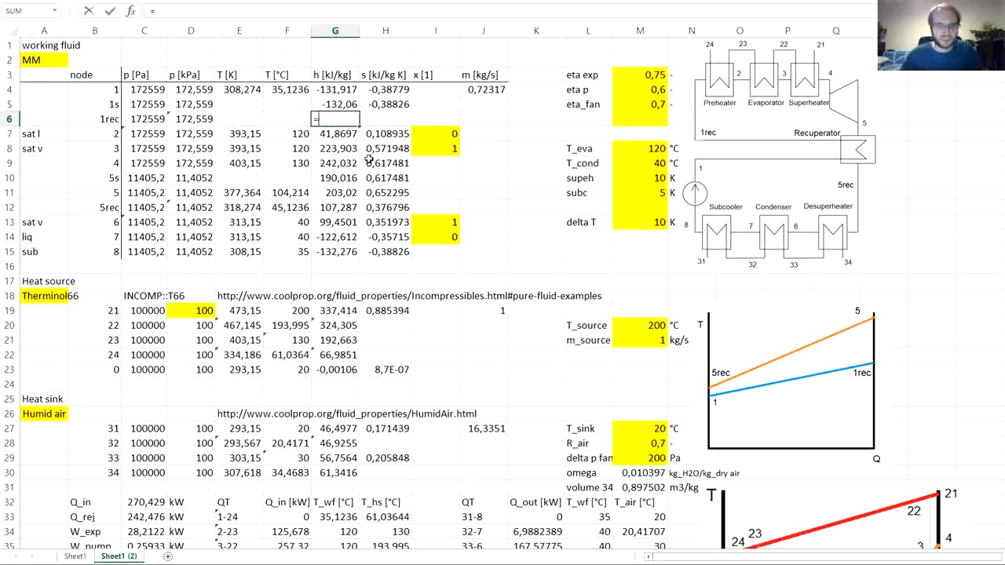
left_click(325, 90)
type("+")
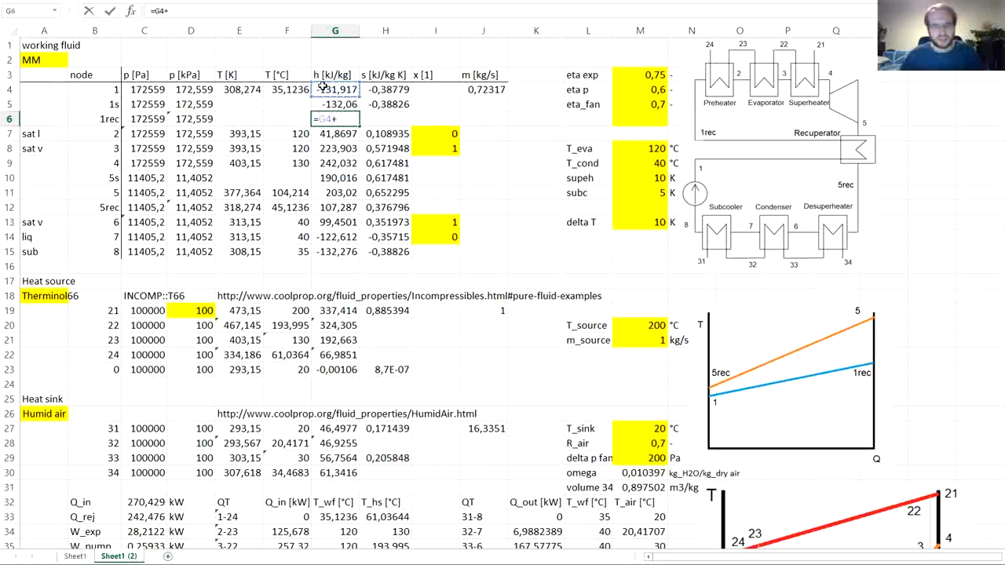
scroll(193, 380, "down", 8)
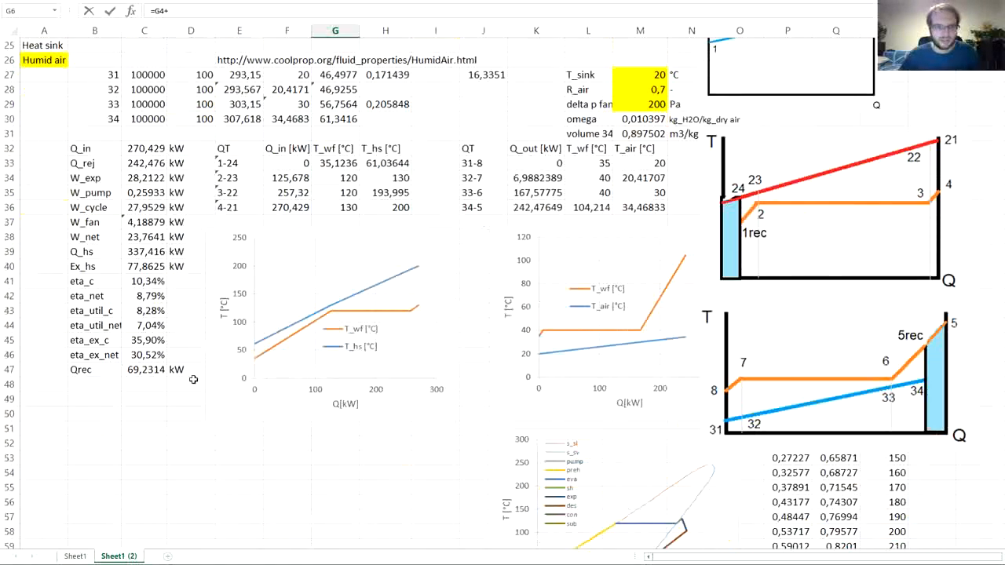
left_click(148, 372)
scroll(219, 363, "up", 5)
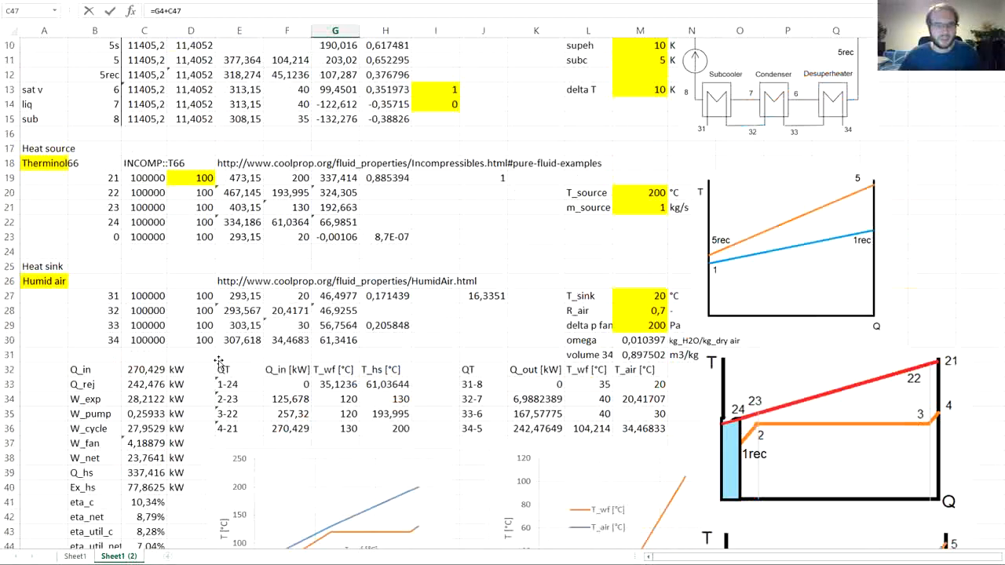
scroll(219, 363, "up", 3)
type("/")
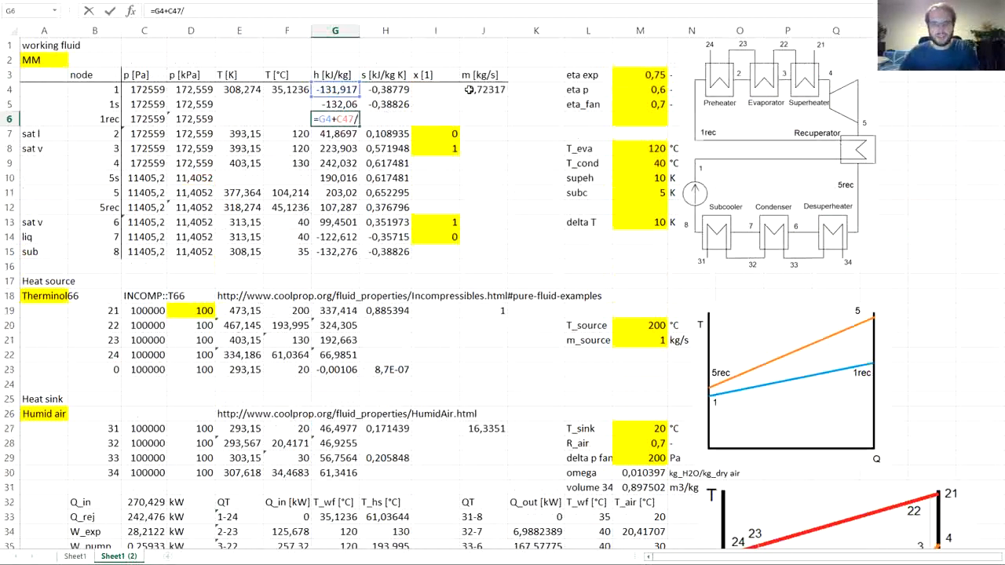
left_click(469, 89)
key("Return")
key("Up")
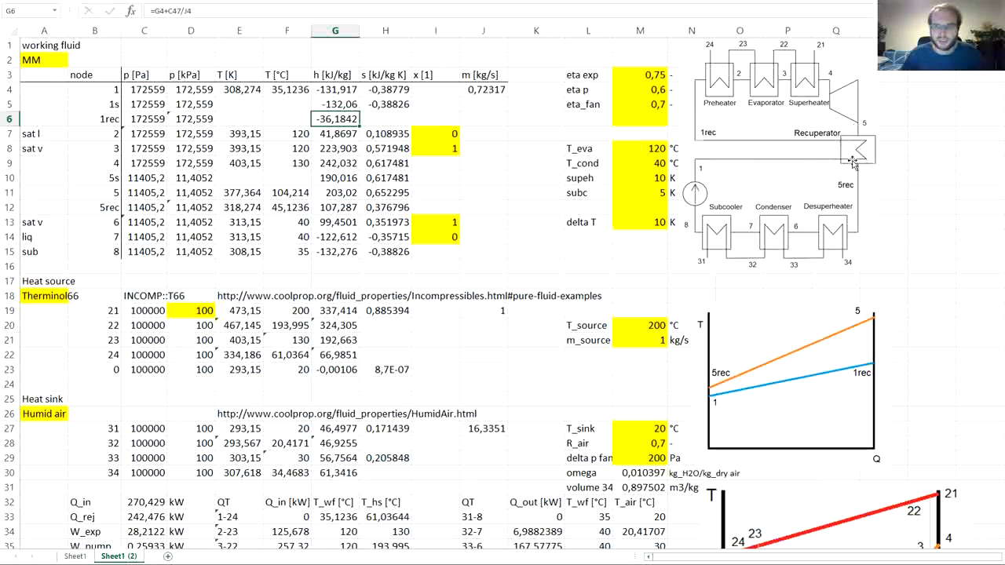
- Cross-check the 1rec enthalpy in empty cell K6 with =G4+(G11-G12), and clear the cell
left_click(519, 120)
type("=")
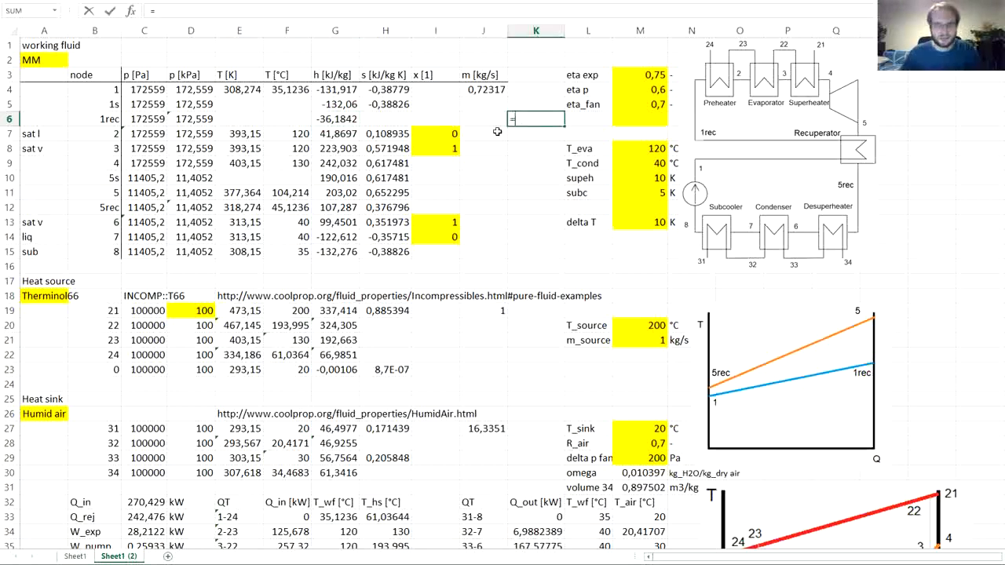
left_click(337, 90)
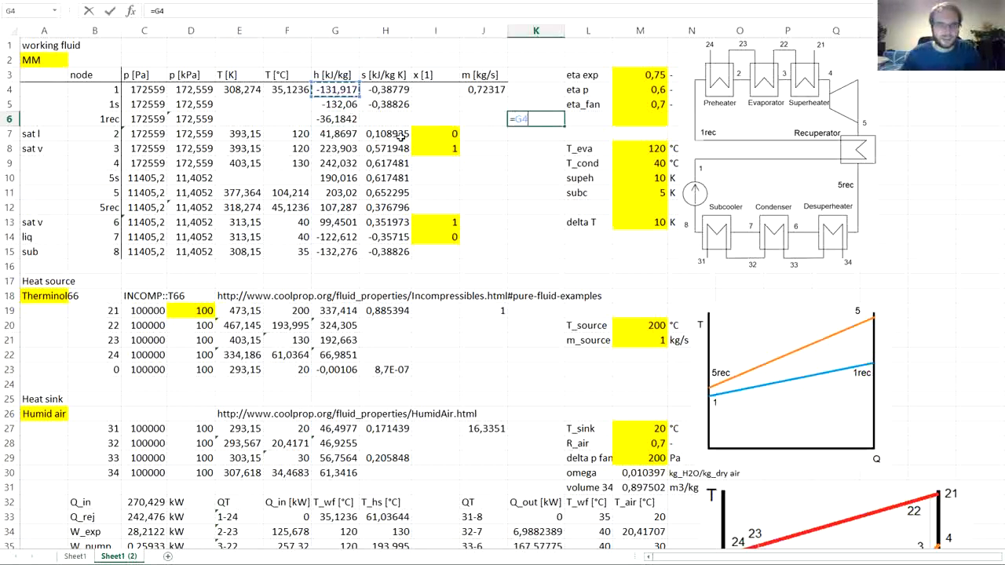
type("+(")
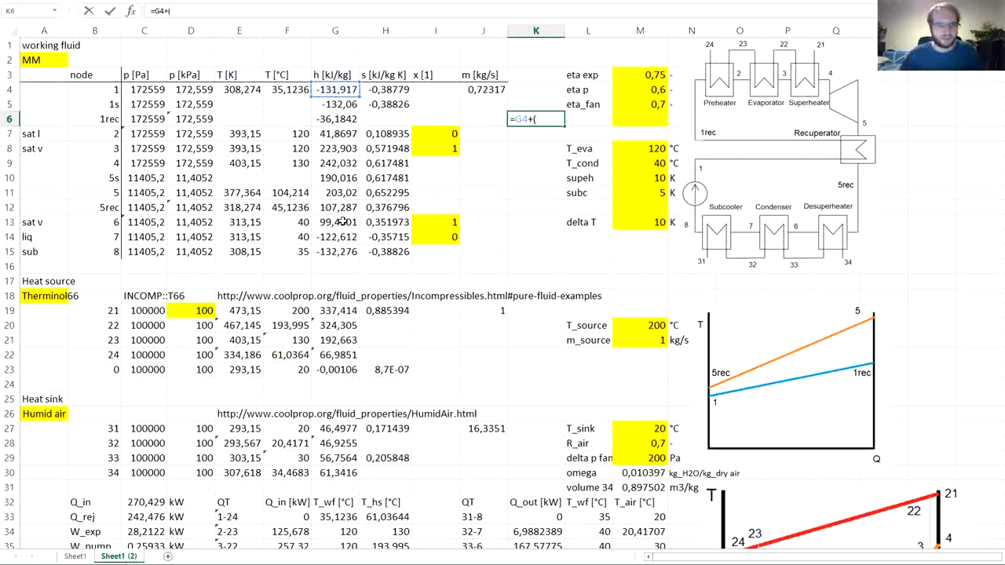
left_click(328, 193)
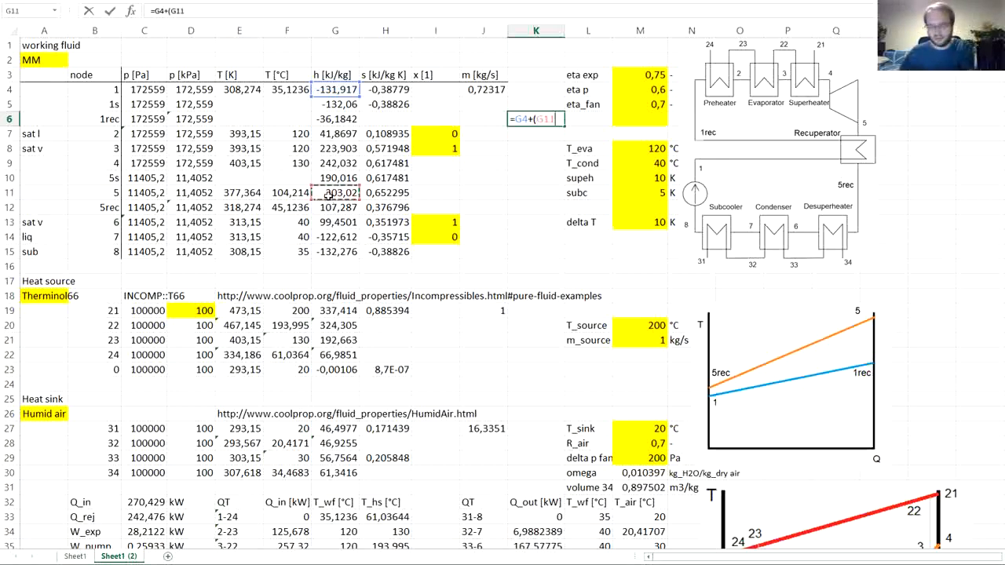
type("-")
left_click(327, 209)
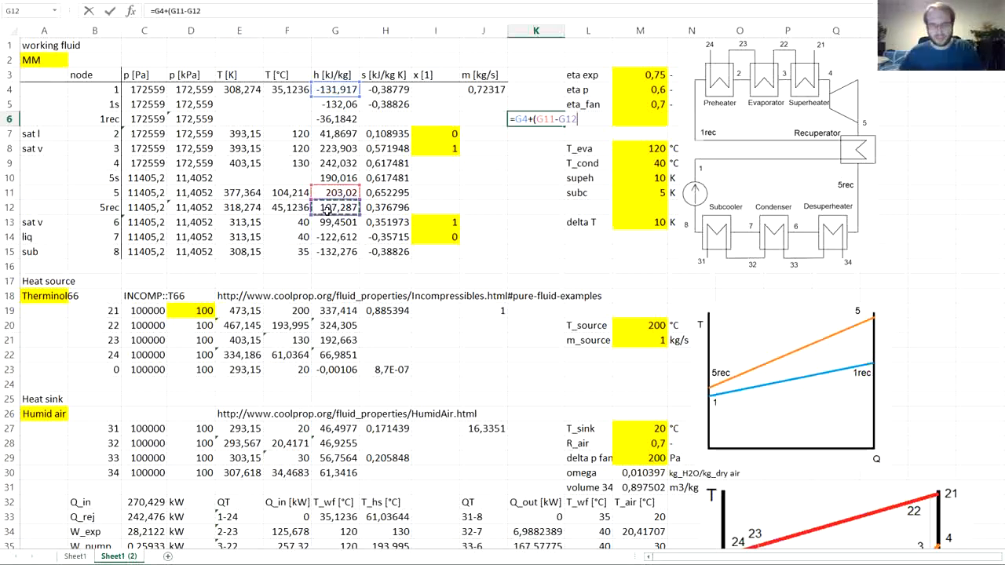
key("Return")
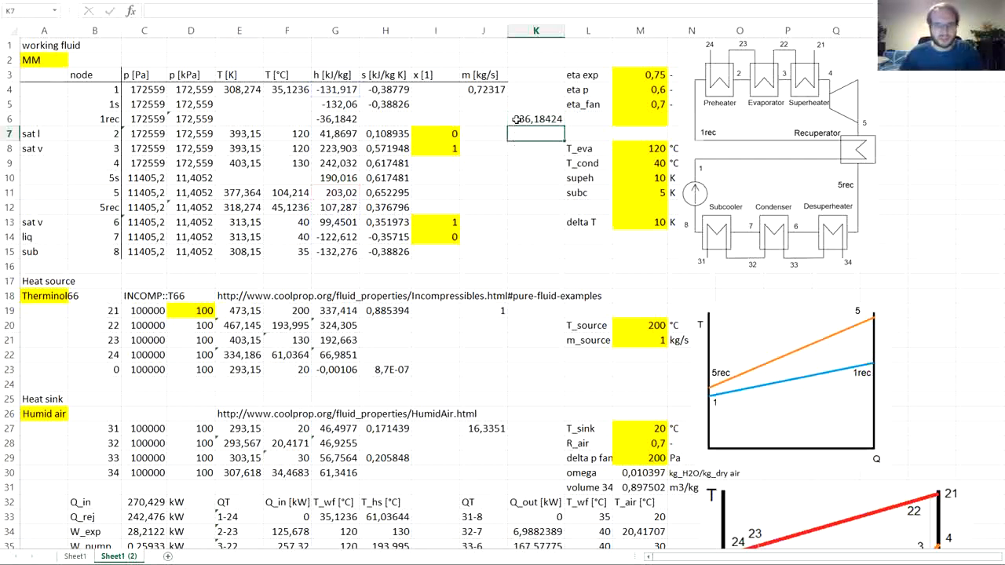
key("Up")
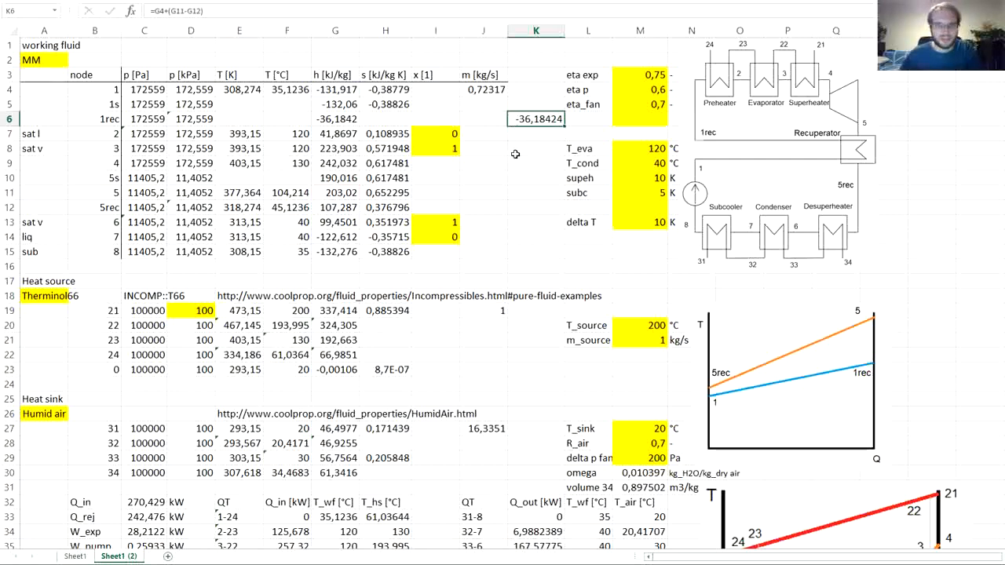
key("Delete")
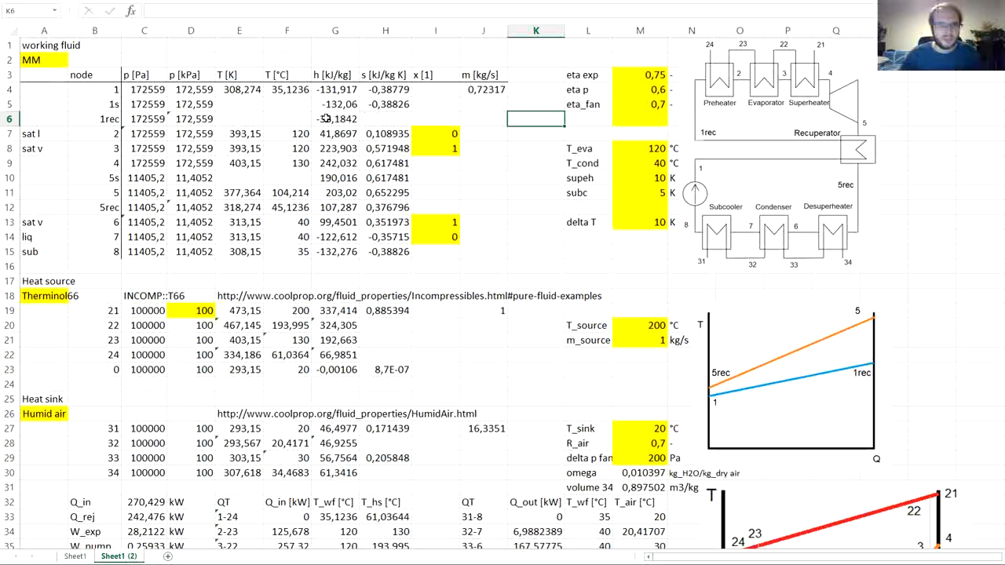
- Copy the entropy formula of node 1 from H4 to H6 for node 1rec
left_click(382, 92)
key("ctrl+c")
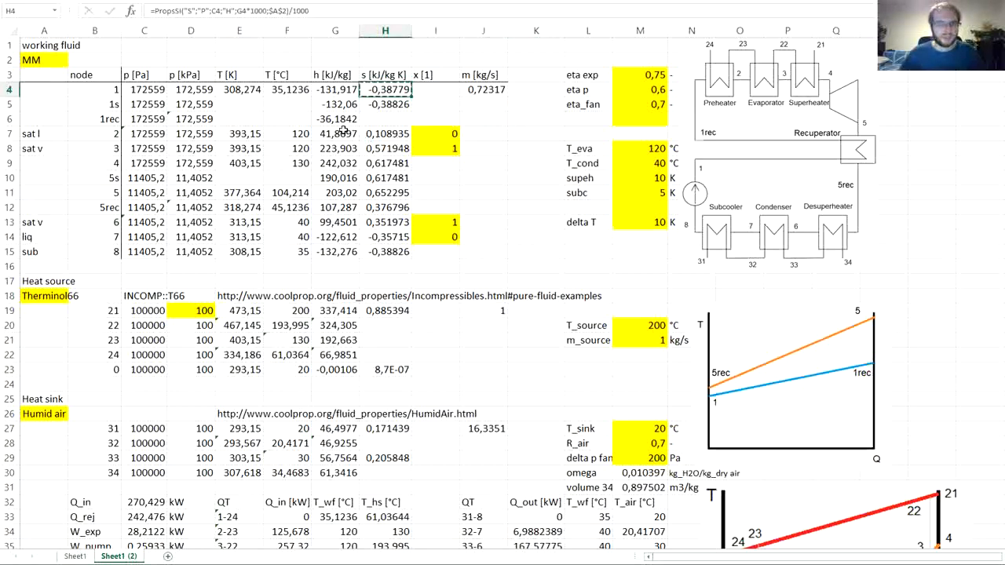
left_click(388, 119)
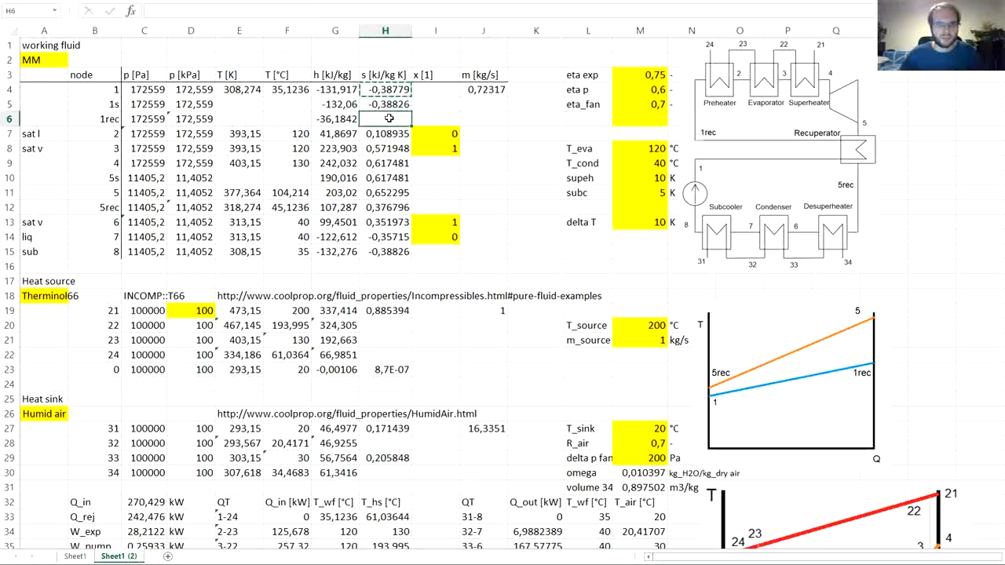
key("ctrl+v")
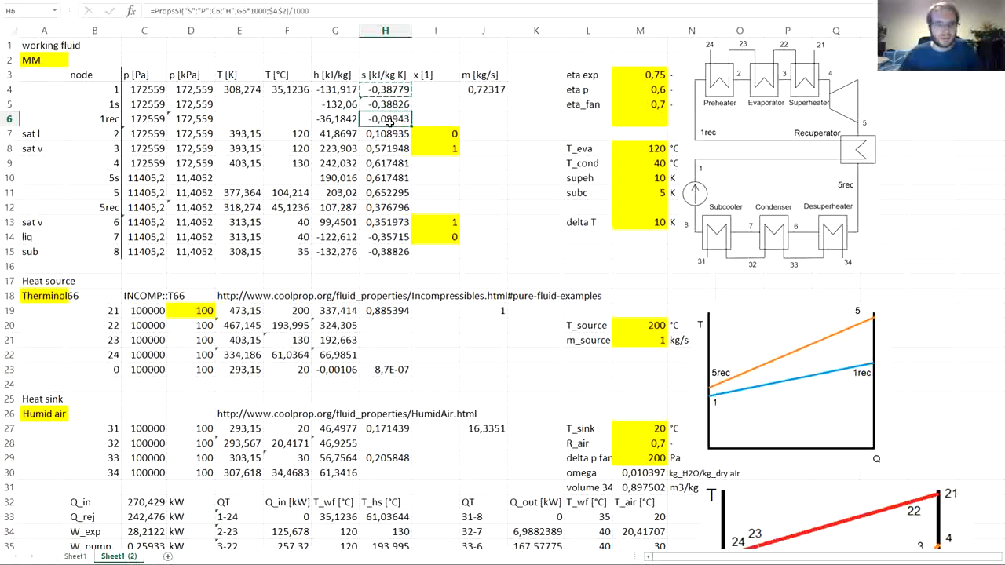
key("Escape")
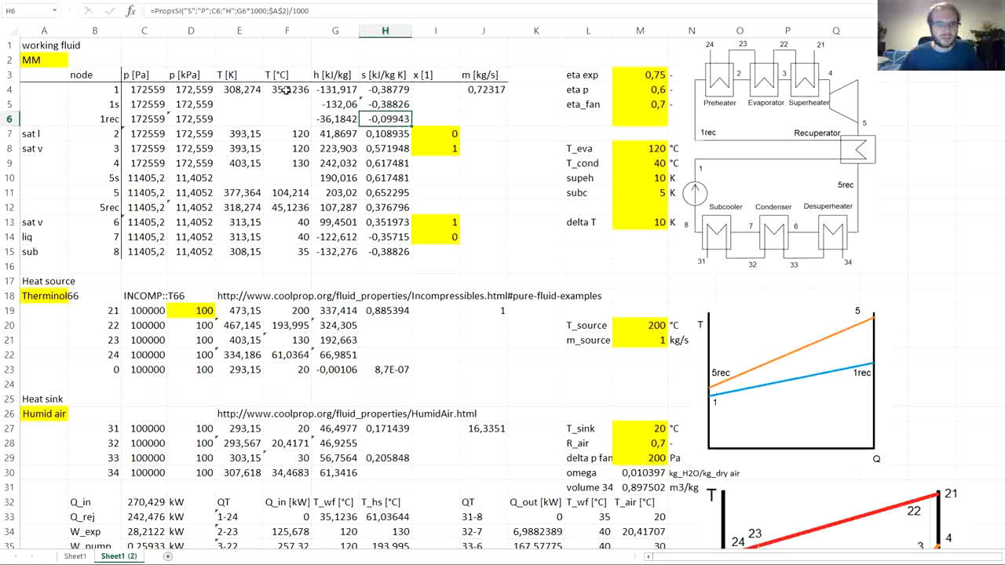
- Copy the kelvin and Celsius temperature formulas of node 1 from E4:F4 to E6:F6 for node 1rec
left_click(233, 90)
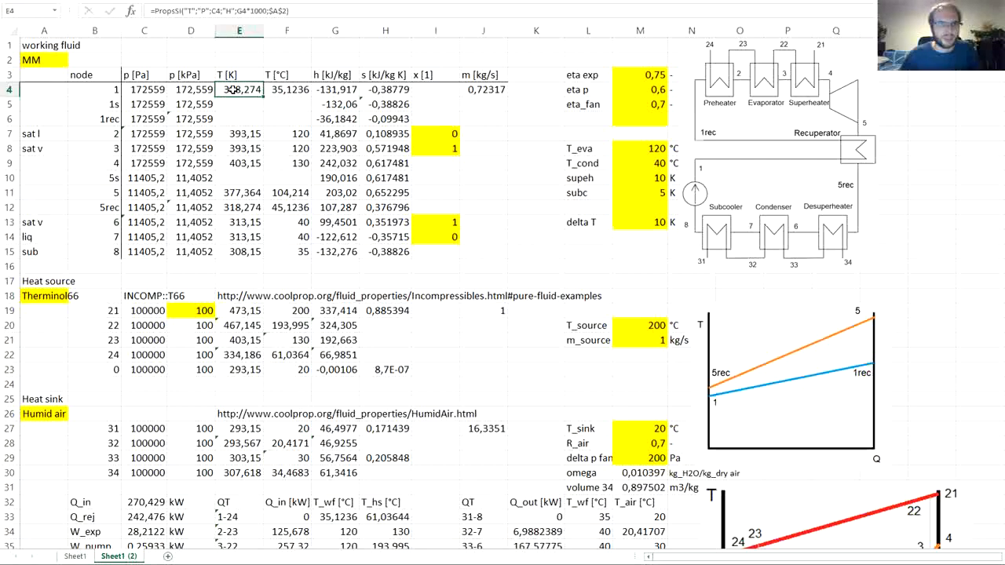
left_click_drag(277, 90, 249, 89)
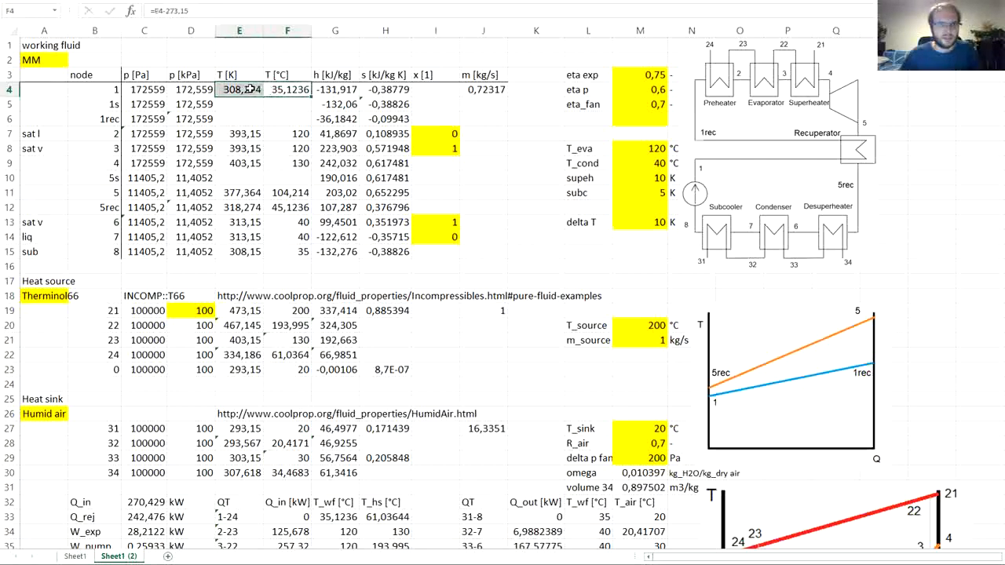
key("ctrl+c")
left_click(242, 119)
key("ctrl+v")
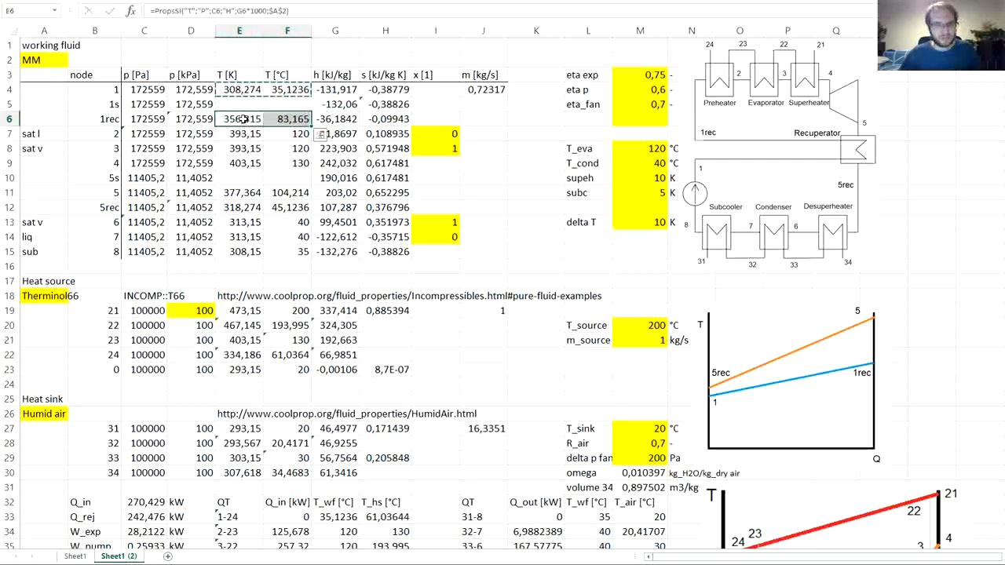
- Shade the node 1rec row, cells B6:H6, green
key("Escape")
left_click(273, 119)
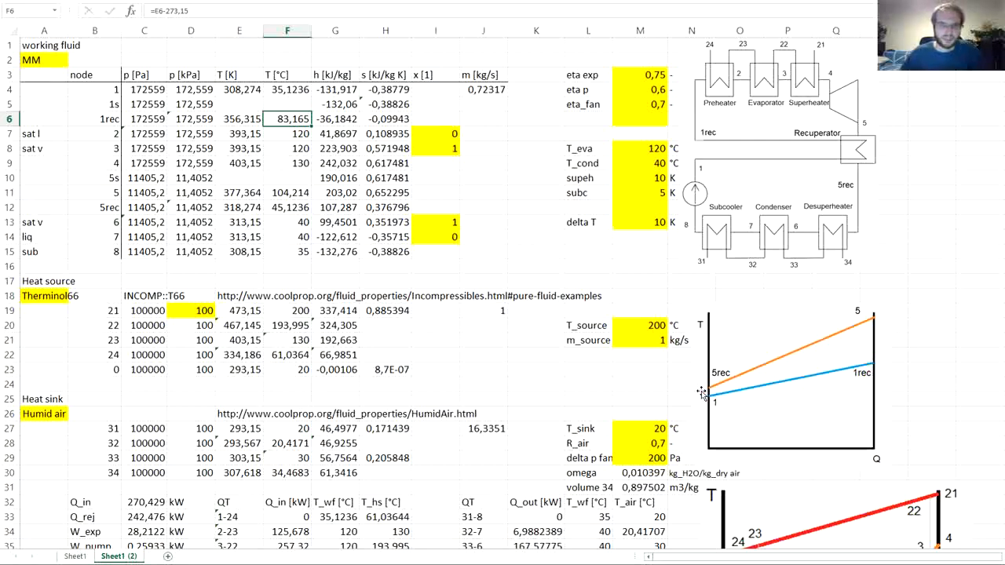
left_click_drag(98, 118, 370, 111)
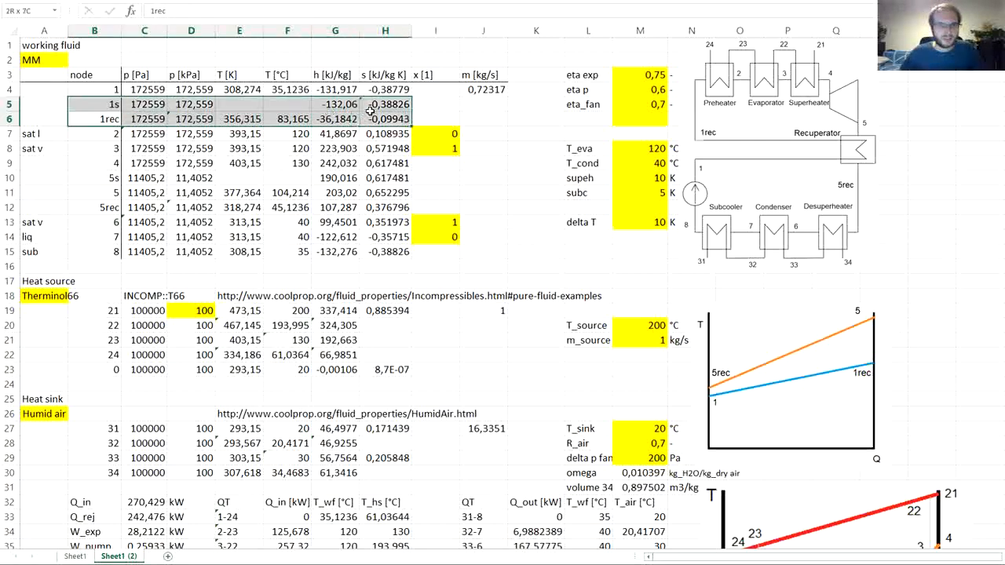
left_click_drag(98, 118, 367, 125)
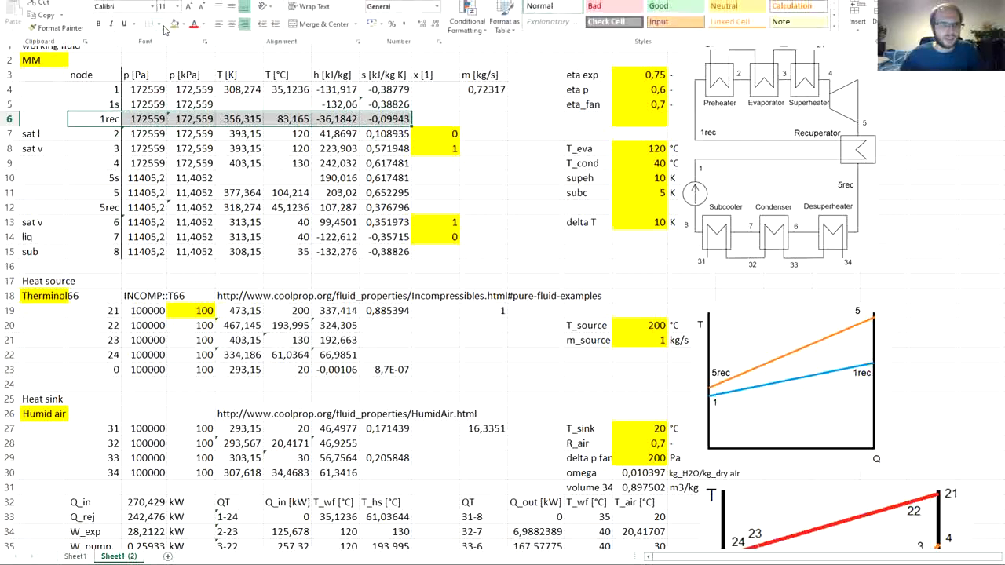
left_click(174, 23)
left_click(114, 206)
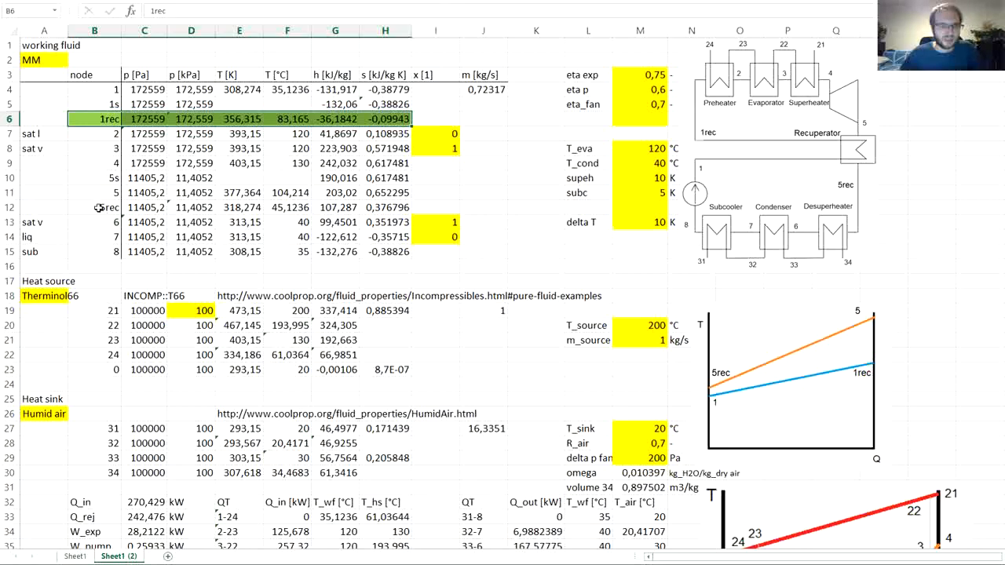
- Give the node 5rec row, cells B12:H12, the same green fill
left_click_drag(99, 207, 377, 203)
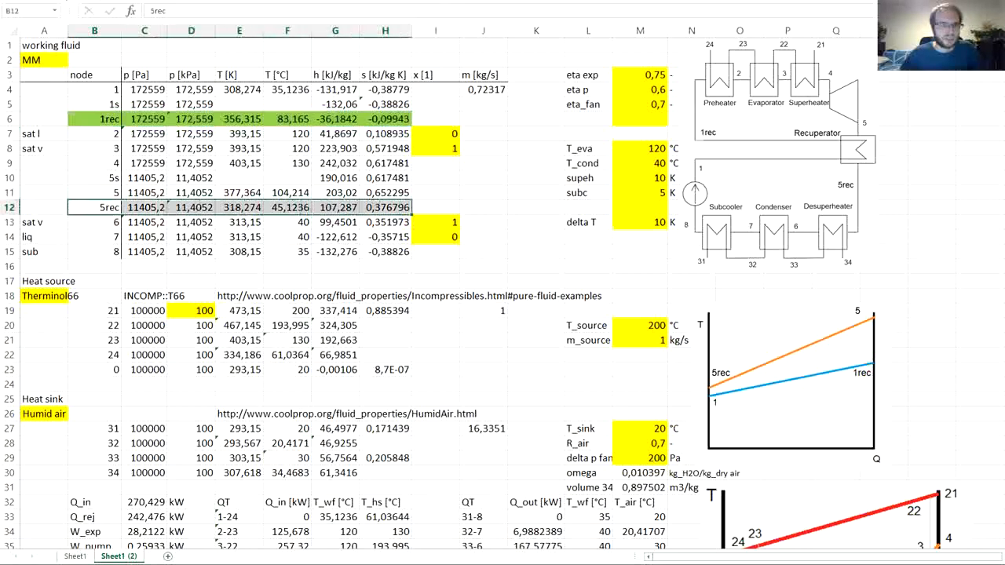
left_click(174, 23)
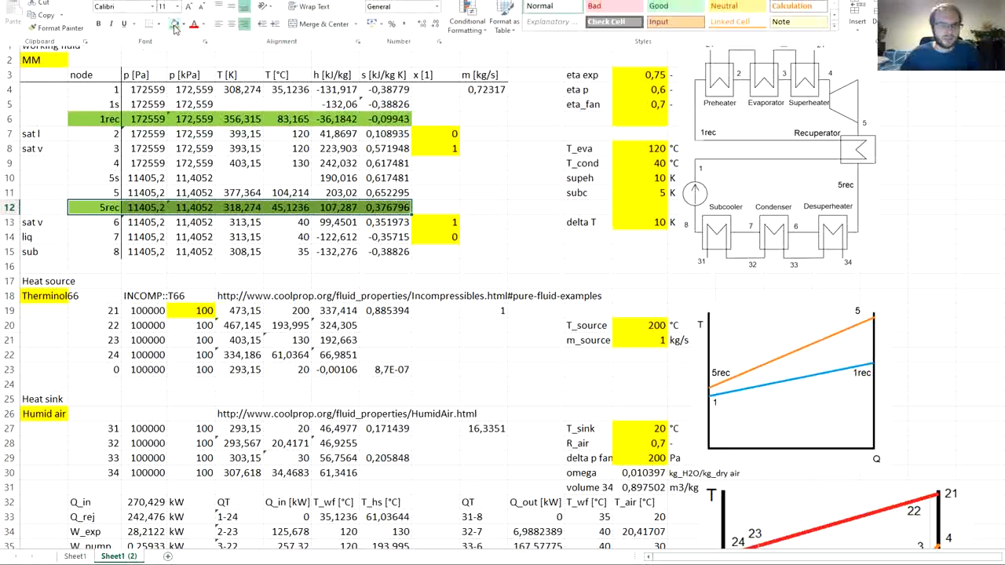
left_click(487, 193)
- Shade the heat source node 24 cells E22:G22 green and check which cells the enthalpy formula in G22 refers to
scroll(384, 191, "down", 3)
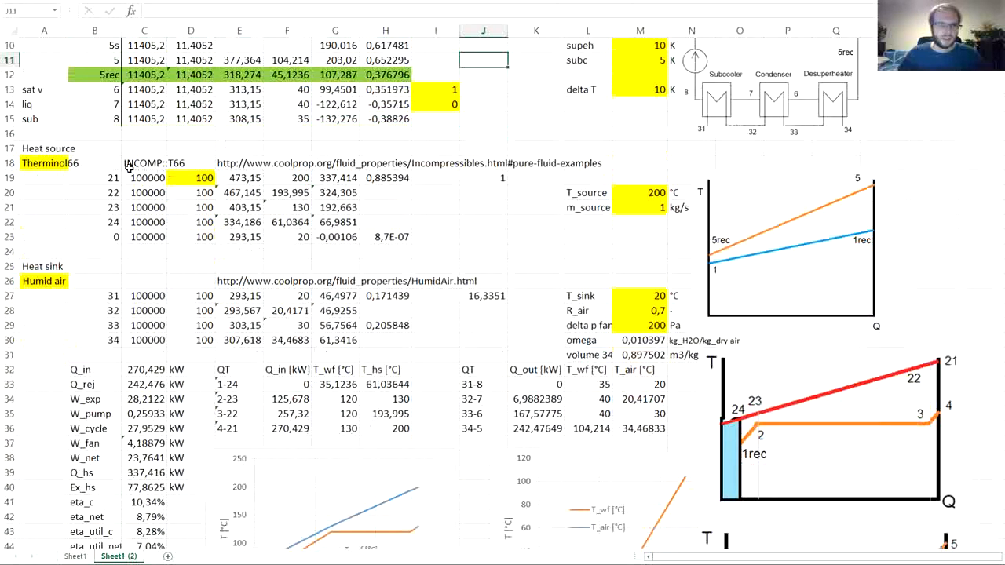
scroll(177, 179, "down", 1)
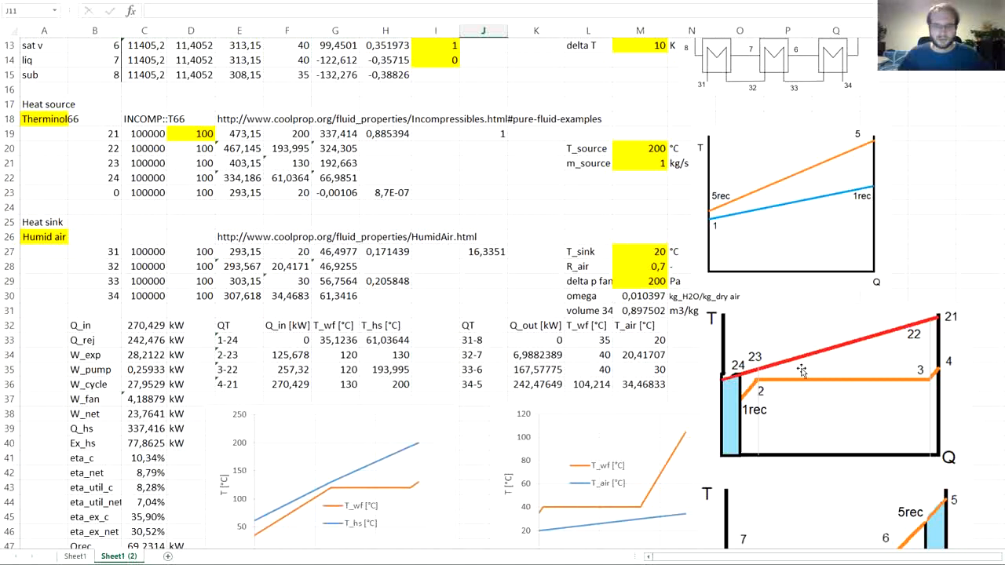
left_click(233, 135)
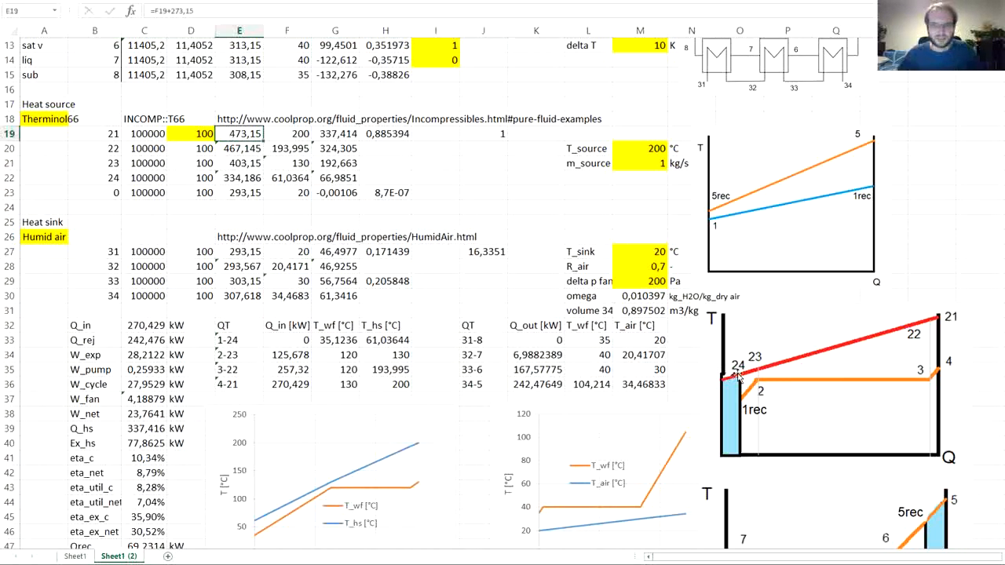
left_click(232, 177)
left_click_drag(240, 177, 346, 179)
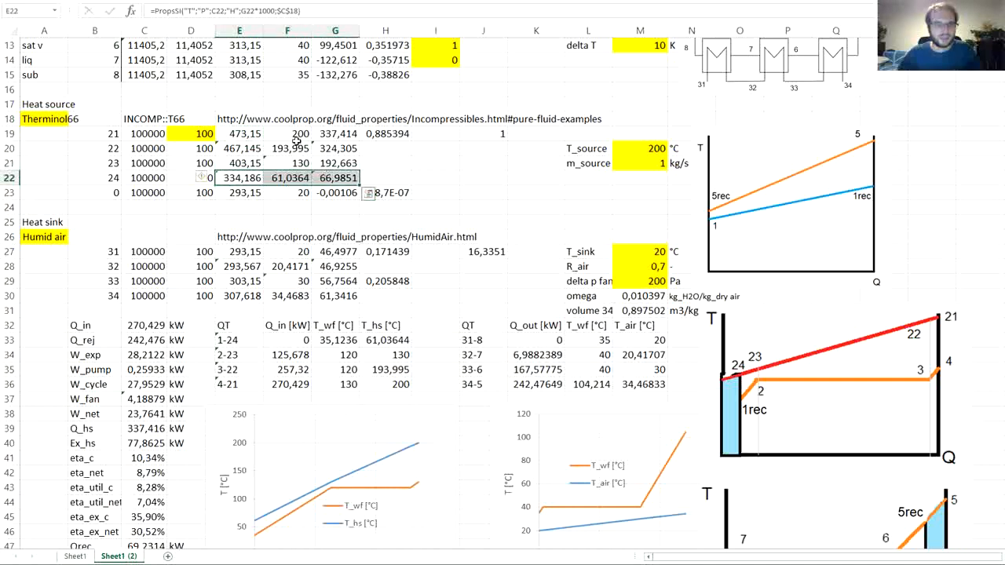
left_click(60, 0)
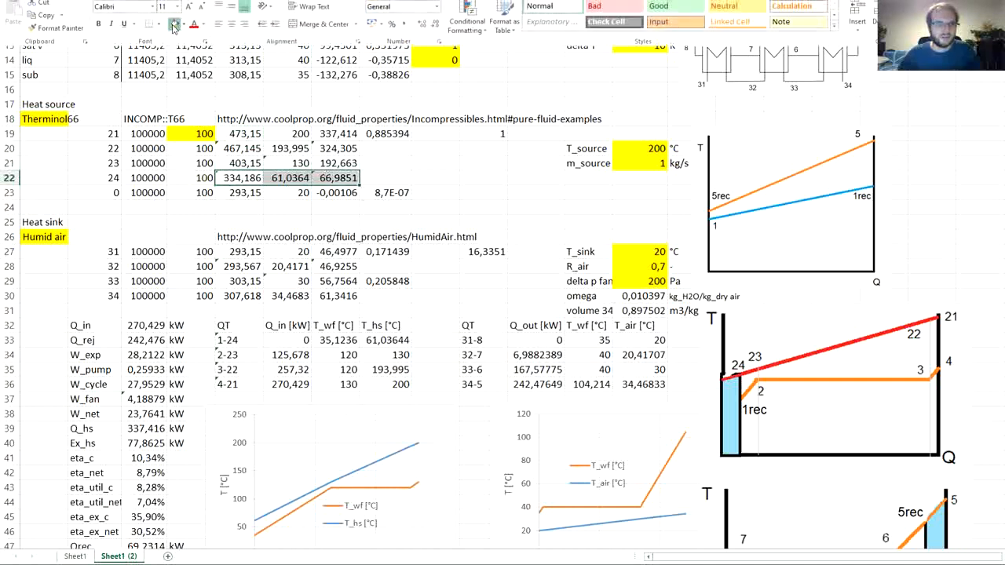
left_click(173, 24)
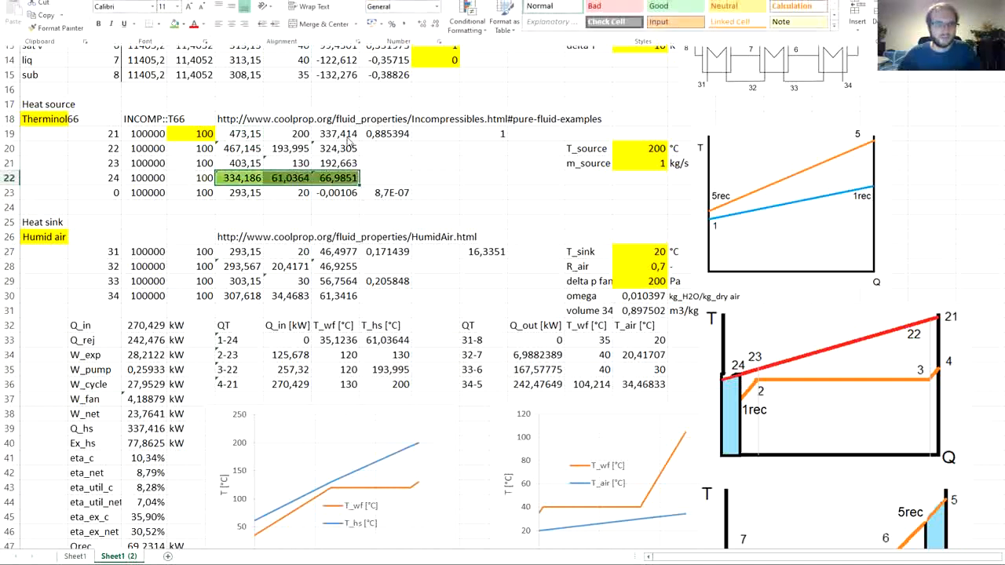
left_click(336, 179)
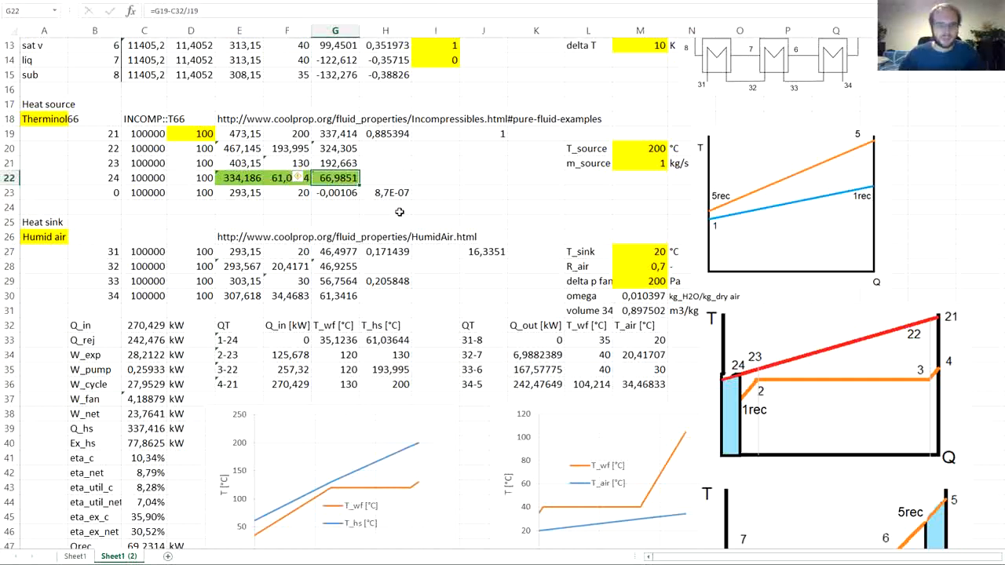
key("F2")
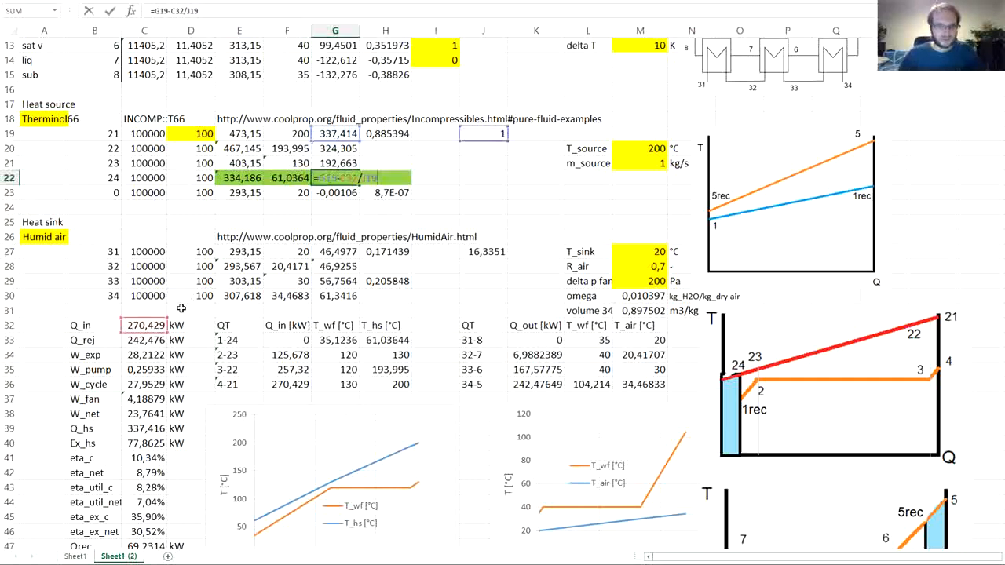
key("Escape")
- Shade the Q_in cell C32 green and change its formula to start from the 1rec enthalpy, =J4*(G9-G6)
left_click(147, 325)
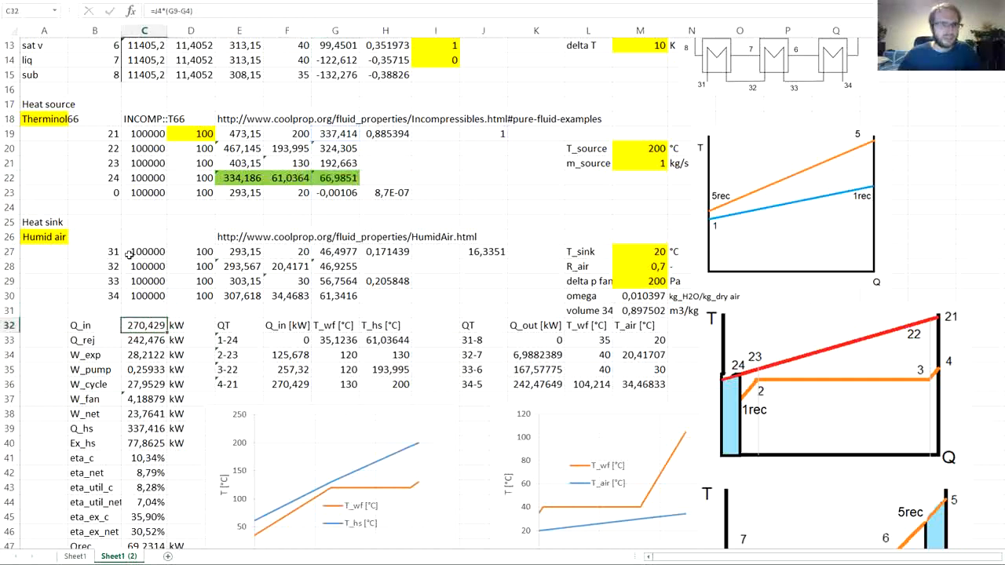
left_click(61, 1)
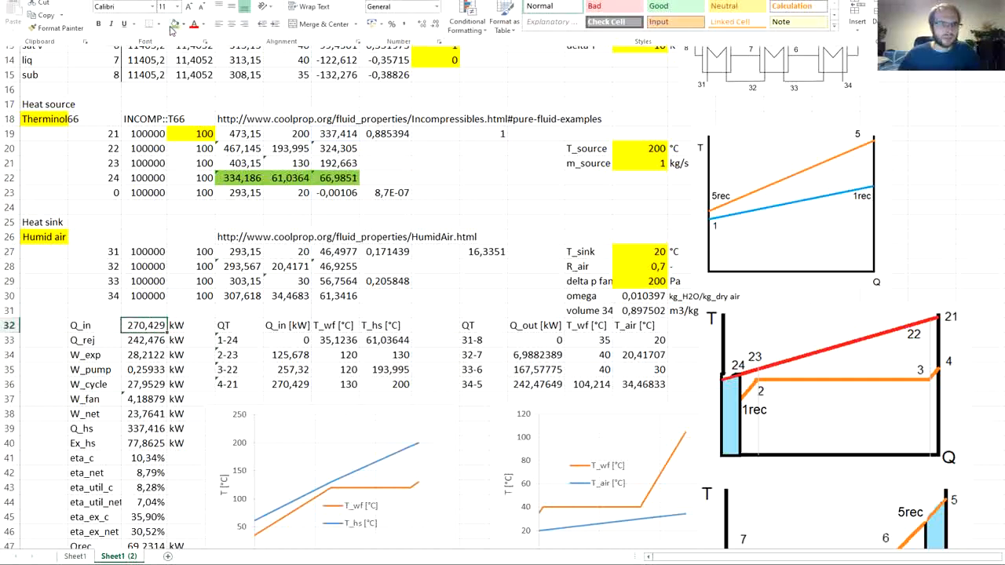
left_click(172, 26)
key("F2")
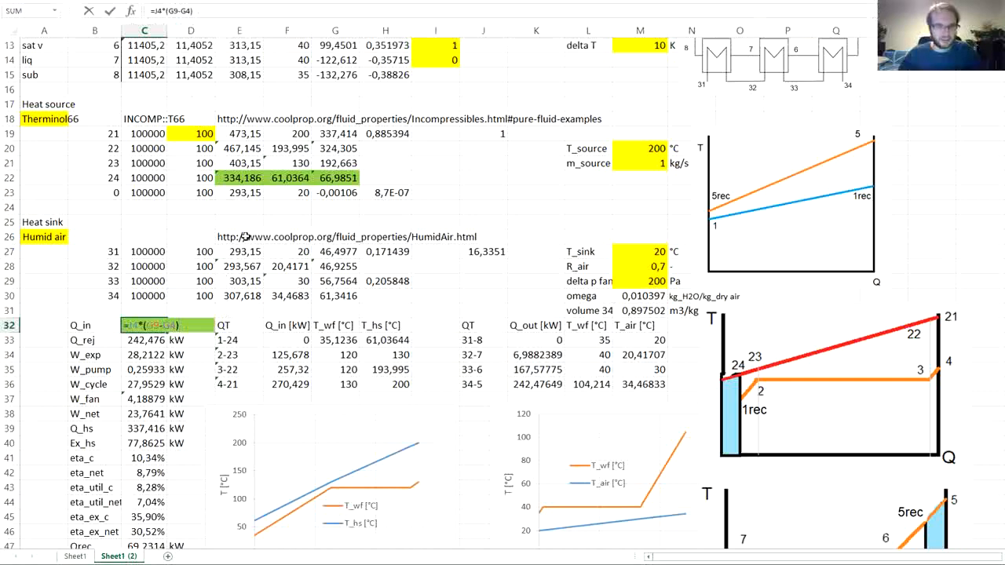
scroll(244, 236, "up", 4)
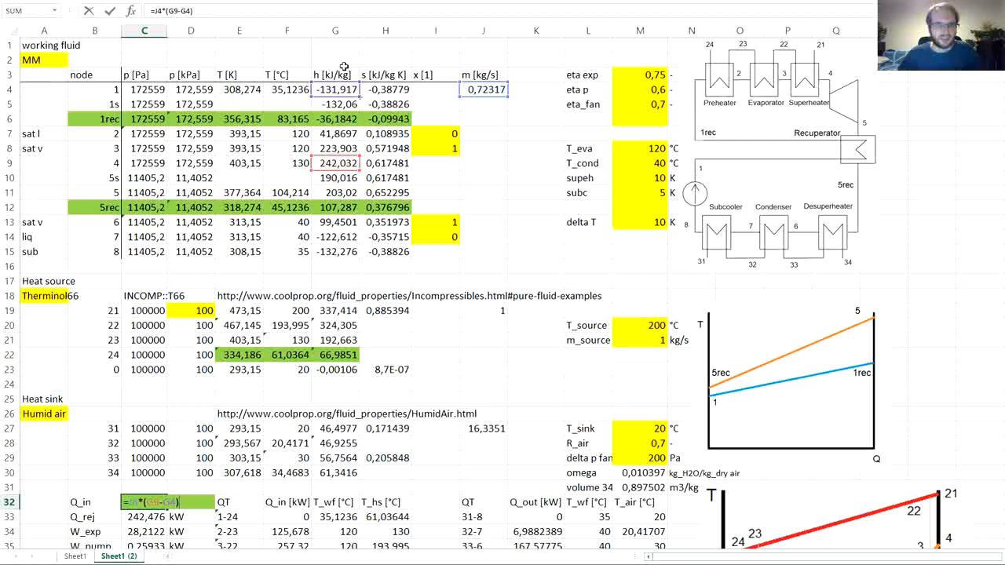
left_click_drag(338, 97, 345, 122)
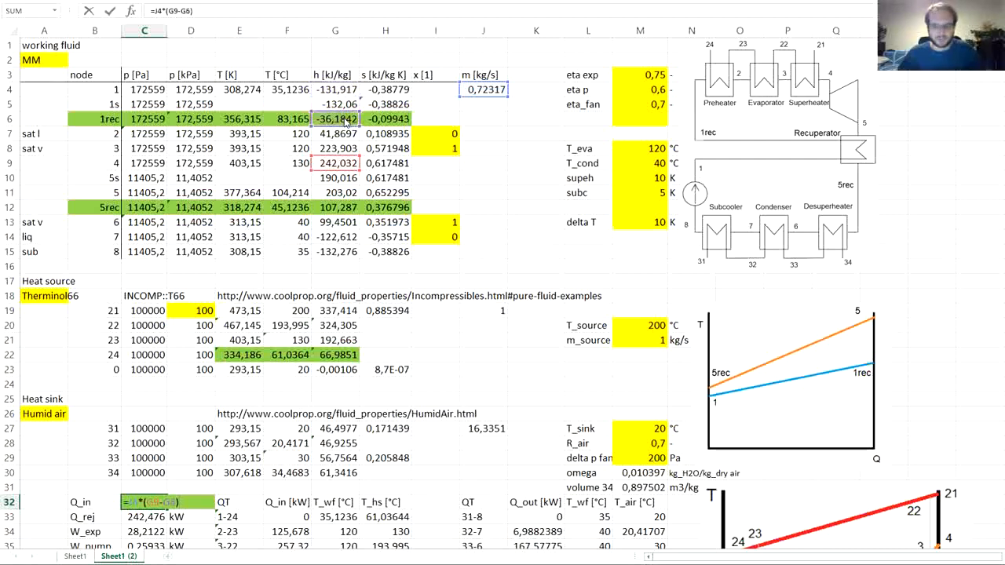
key("Return")
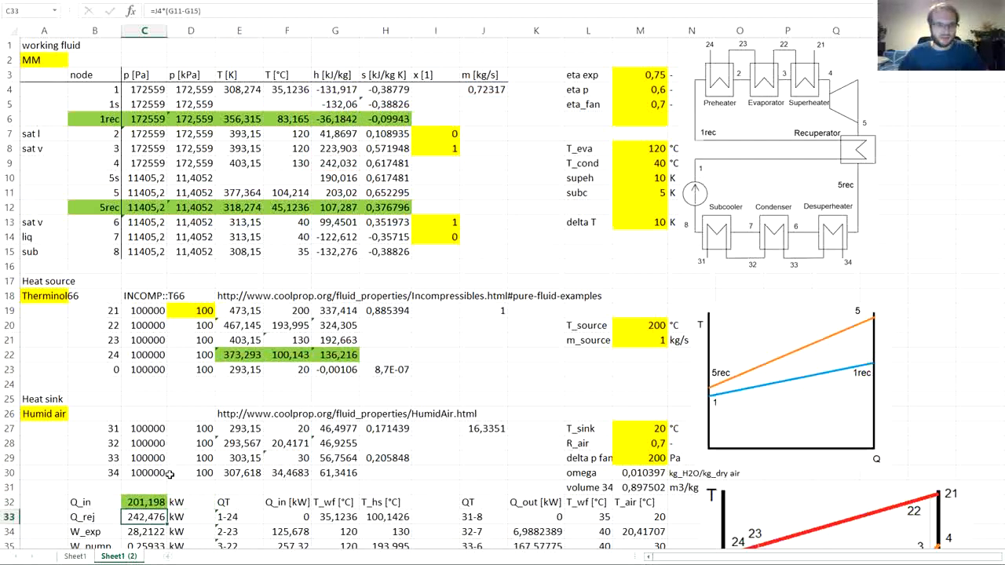
- Undo and redo the Q_in formula change to compare the node 24 outlet temperature with and without recuperation
scroll(212, 372, "down", 1)
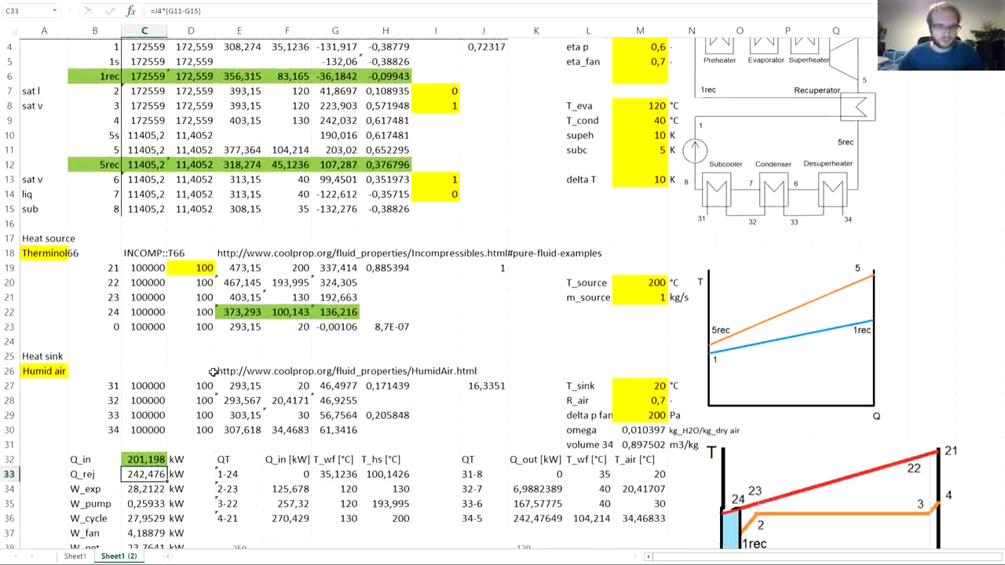
left_click(146, 457)
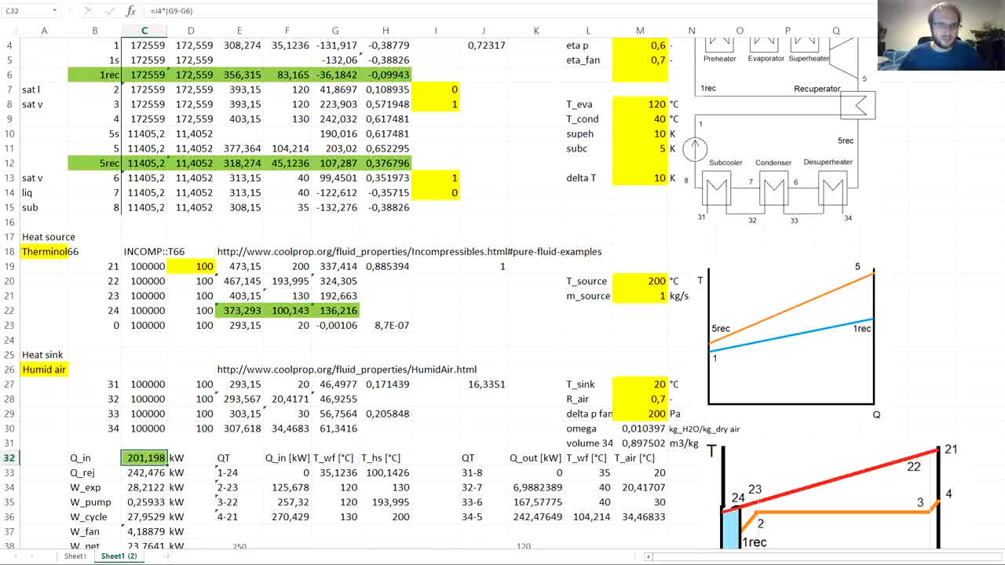
key("ctrl+z")
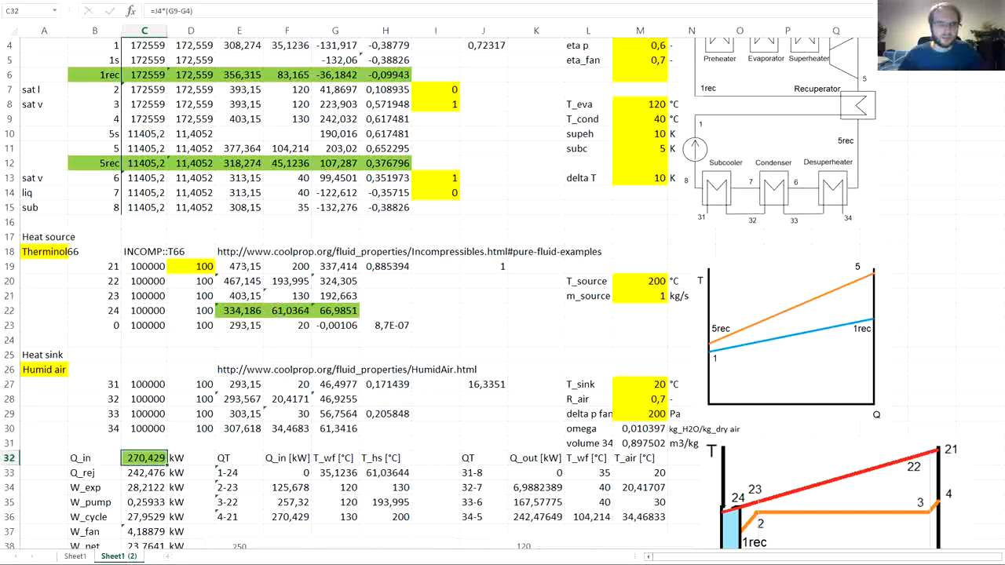
key("ctrl+y")
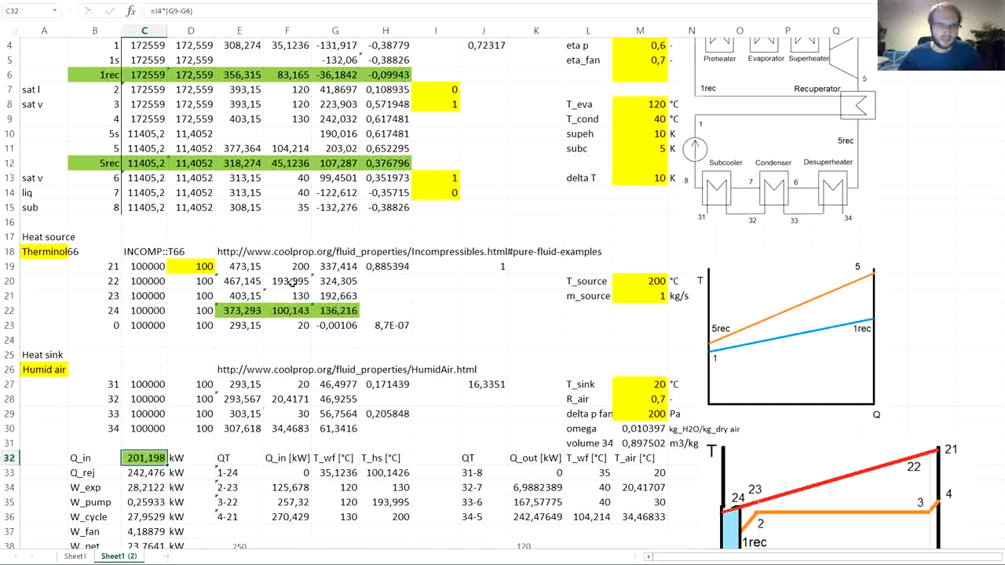
left_click(287, 312)
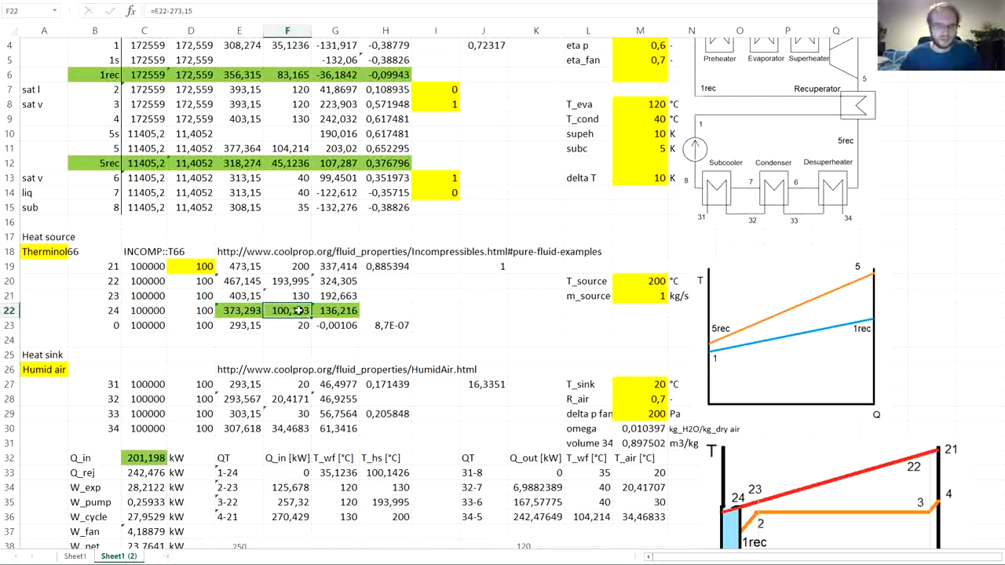
- Shade the heat sink node 34 cells E30:G30 green and check which cells the enthalpy formula in G30 refers to
scroll(322, 325, "down", 2)
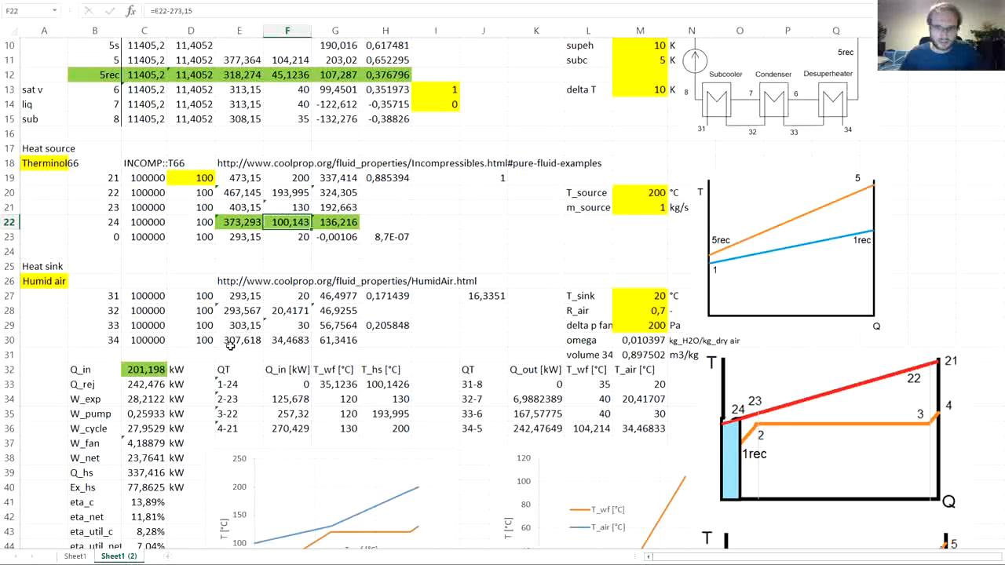
scroll(655, 436, "down", 3)
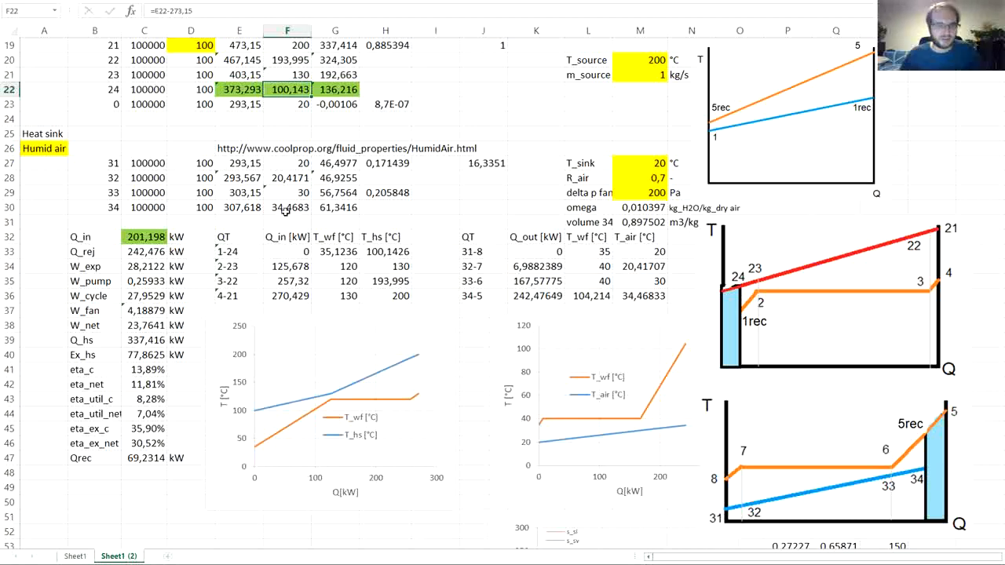
left_click_drag(245, 208, 327, 208)
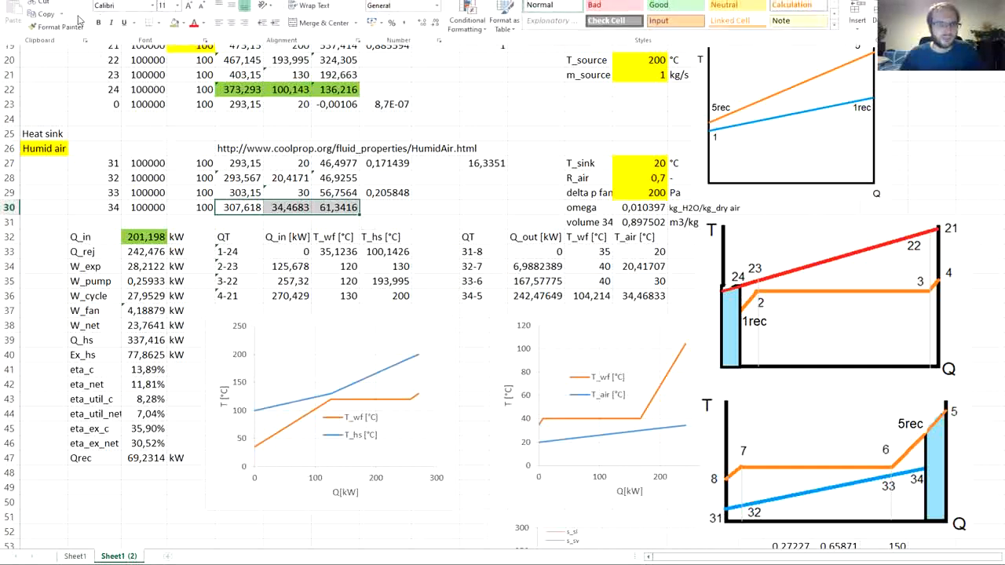
left_click(173, 24)
left_click(338, 206)
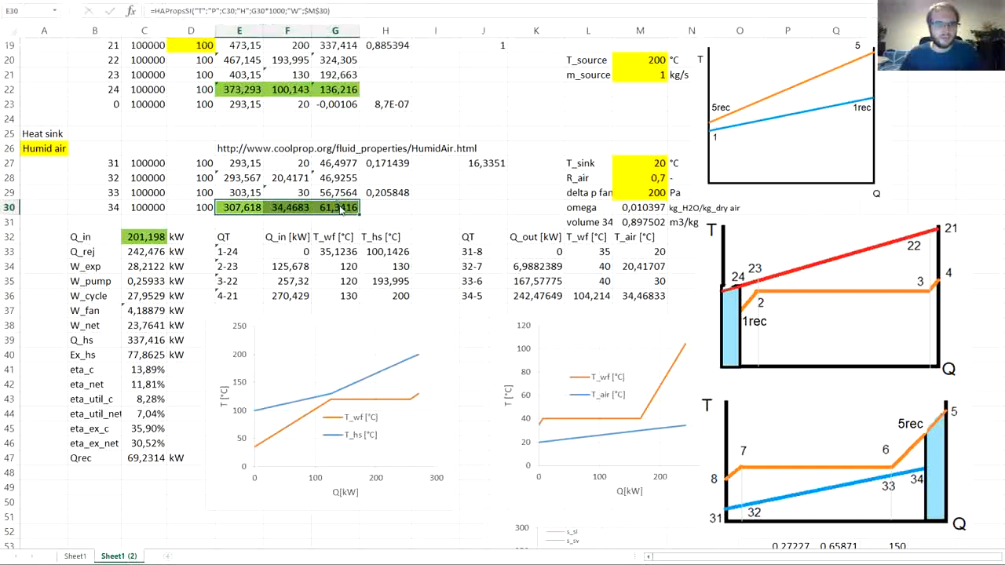
left_click(330, 206)
double_click(330, 206)
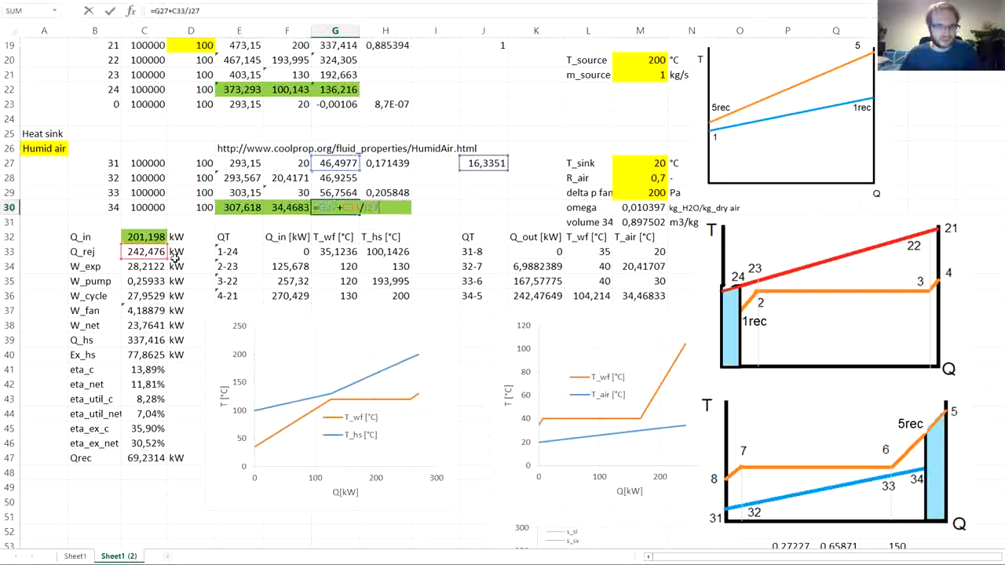
key("Return")
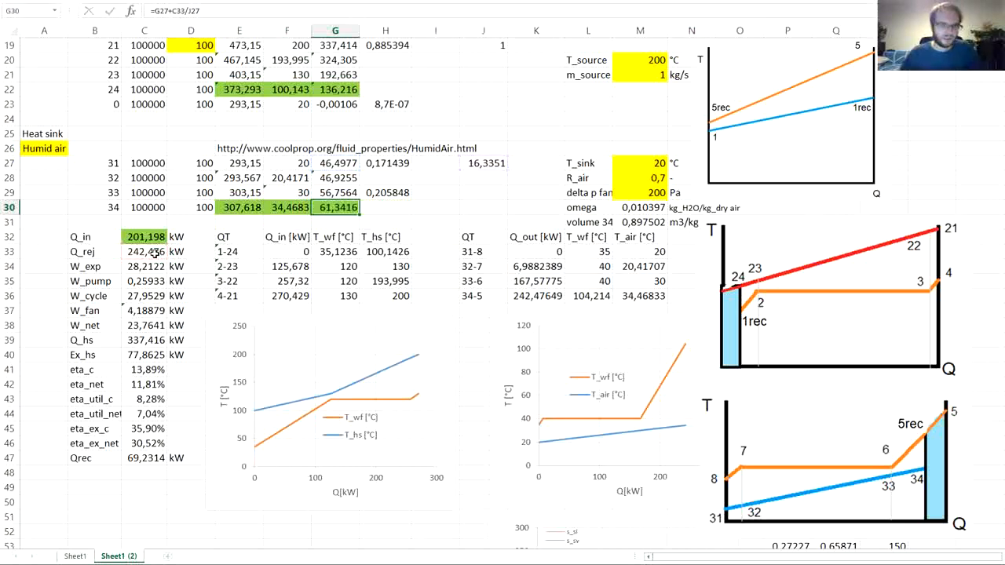
- Shade the Q_rej cell C33 green and change its formula to start from the 5rec enthalpy, =J4*(G12-G15)
left_click(156, 253)
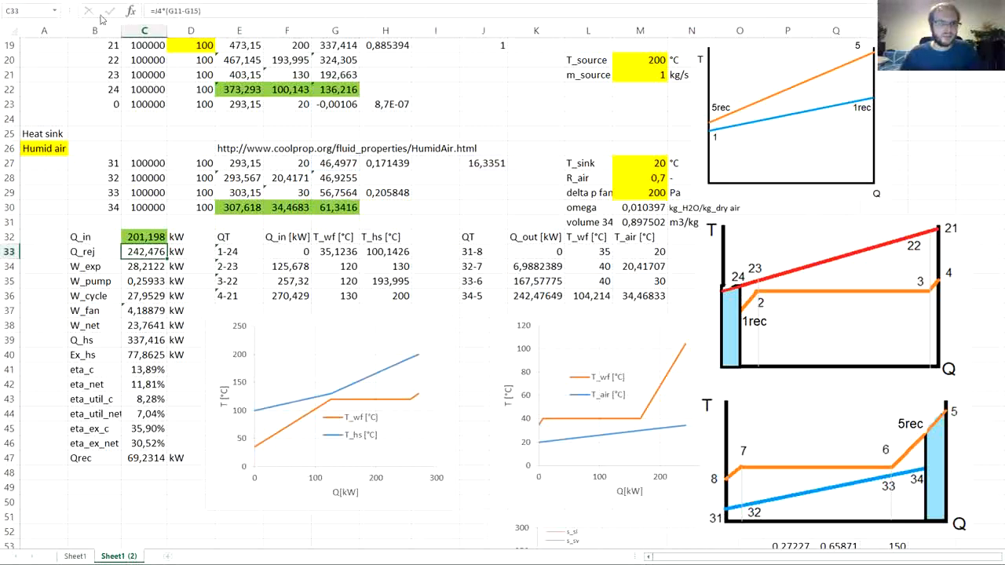
left_click(59, 0)
left_click(174, 24)
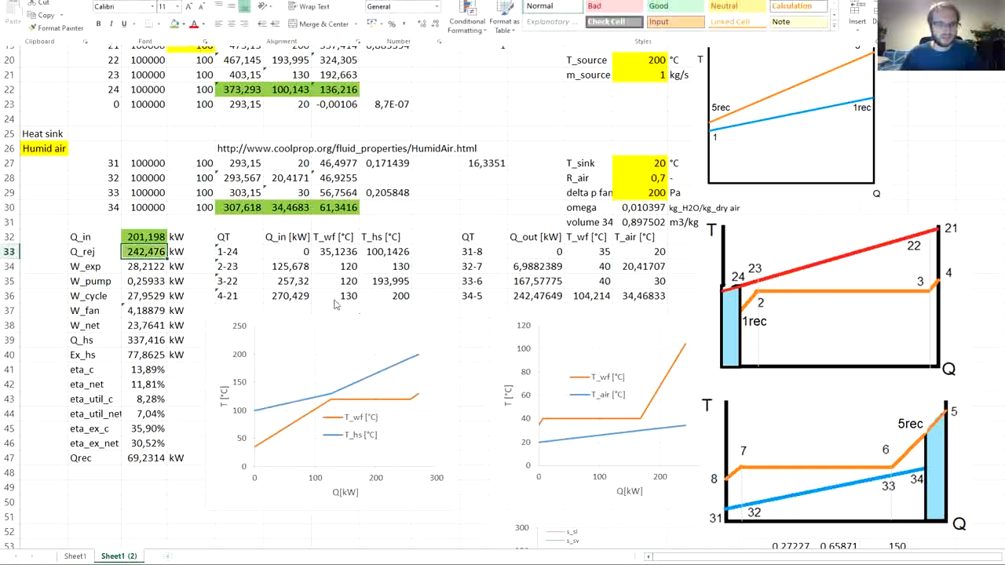
key("F2")
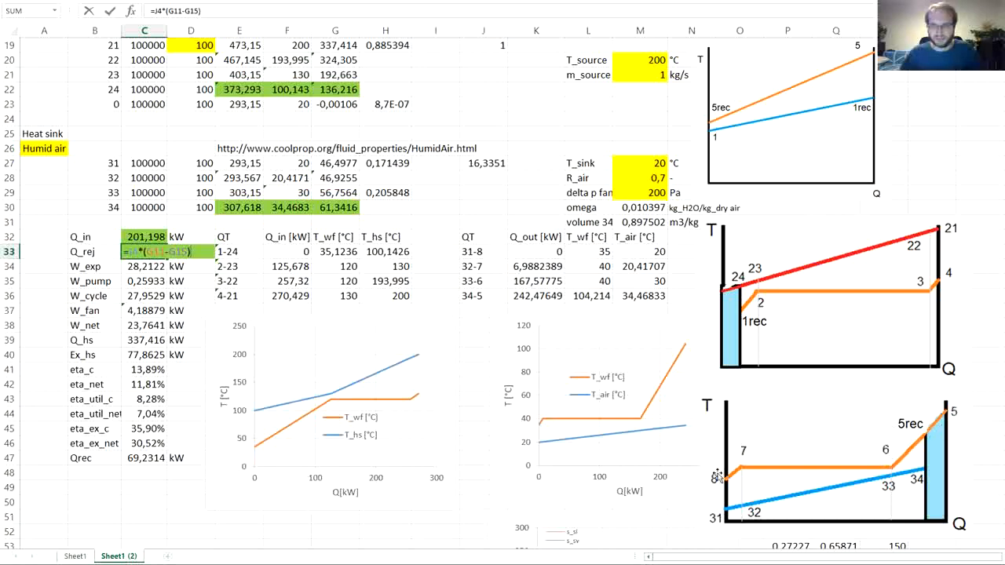
key("Escape")
scroll(351, 359, "up", 4)
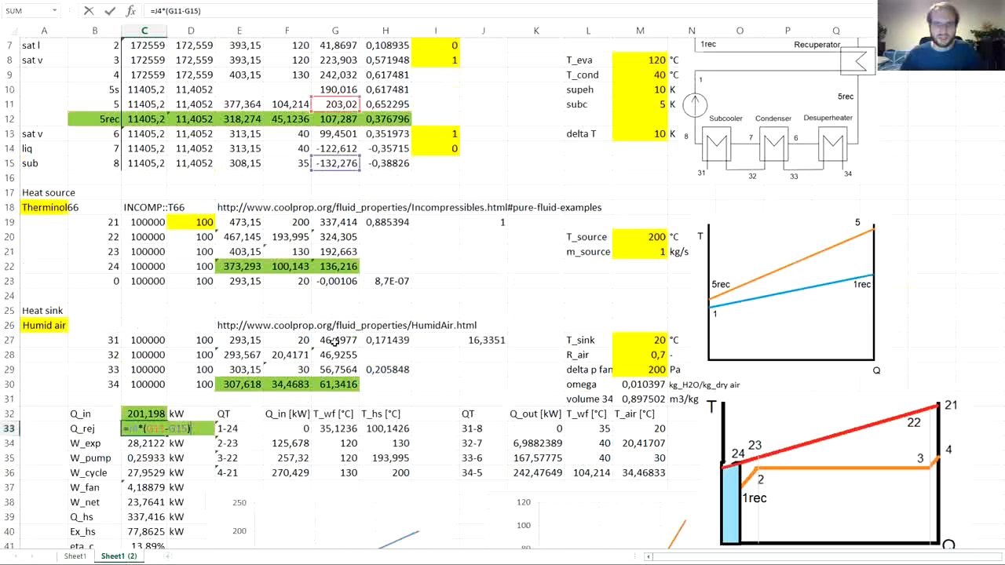
left_click_drag(334, 112, 333, 121)
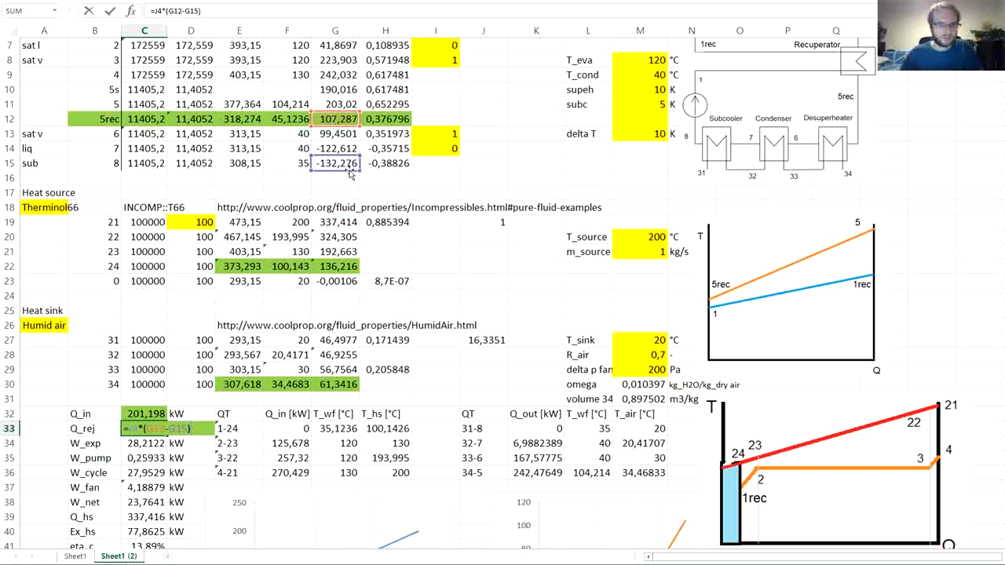
key("ctrl+Return")
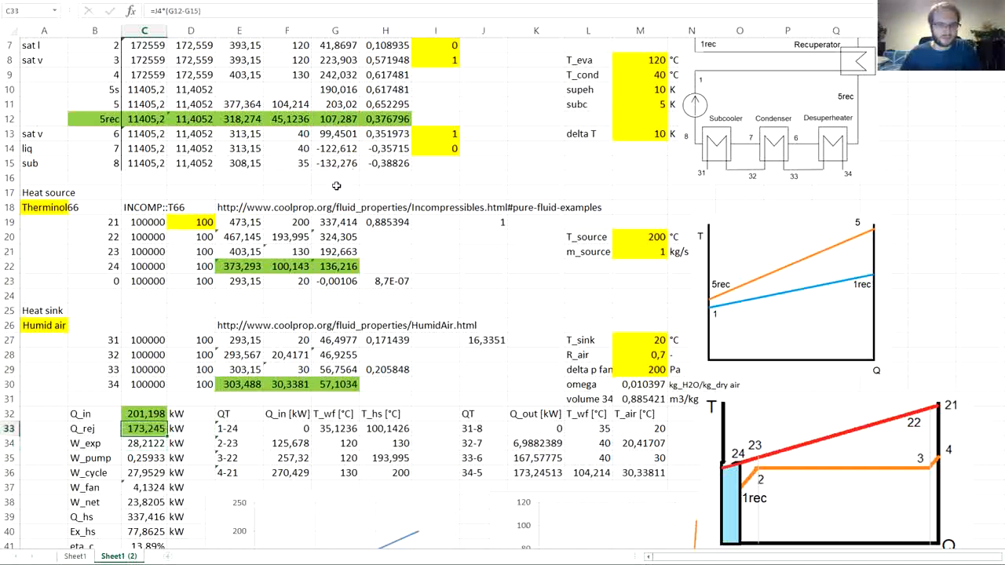
- Check the formulas for W_exp, W_cycle, W_fan, W_net, Q_hs and Ex_hs in C34 to C40 for references affected by the recuperator
scroll(208, 372, "down", 3)
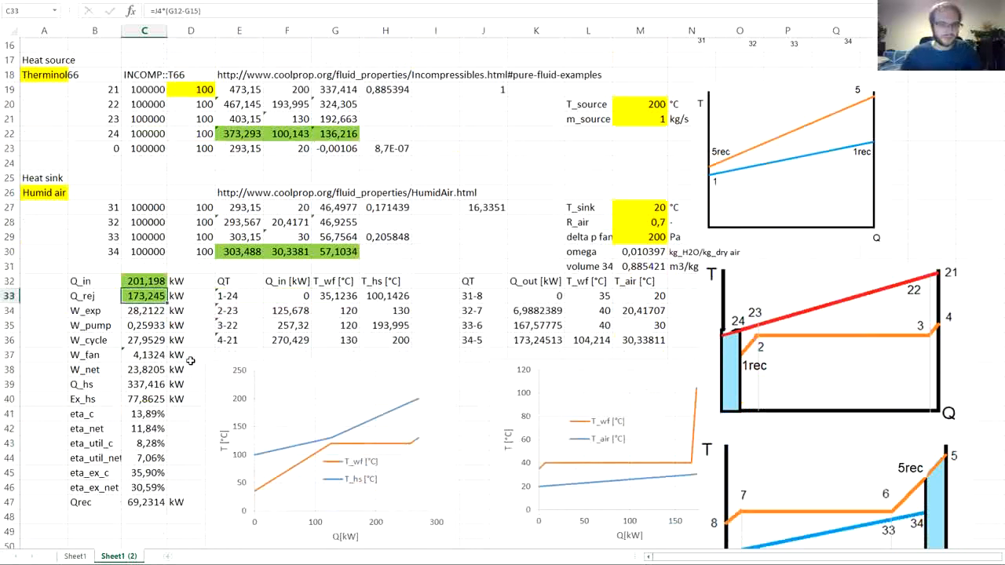
left_click(138, 313)
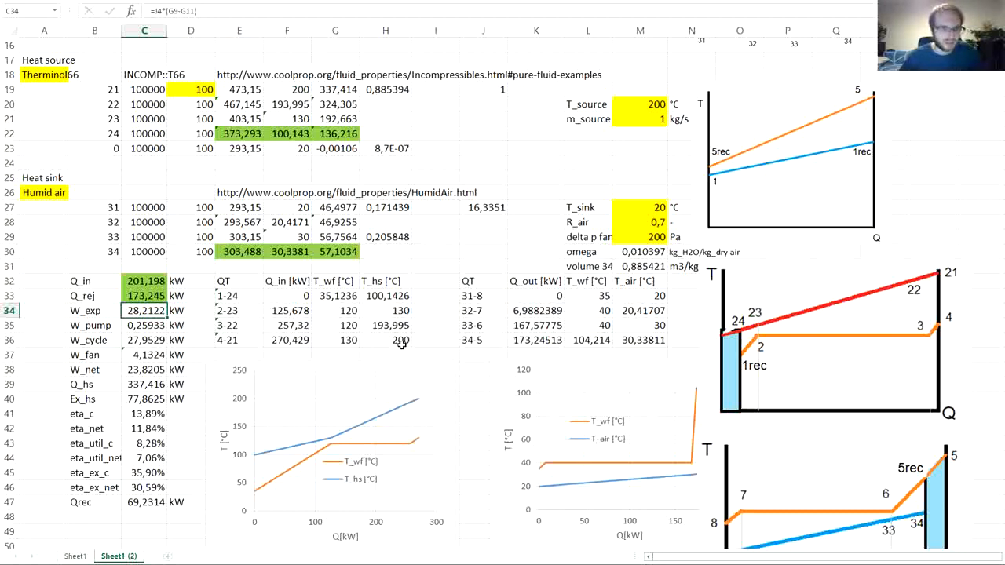
left_click(139, 340)
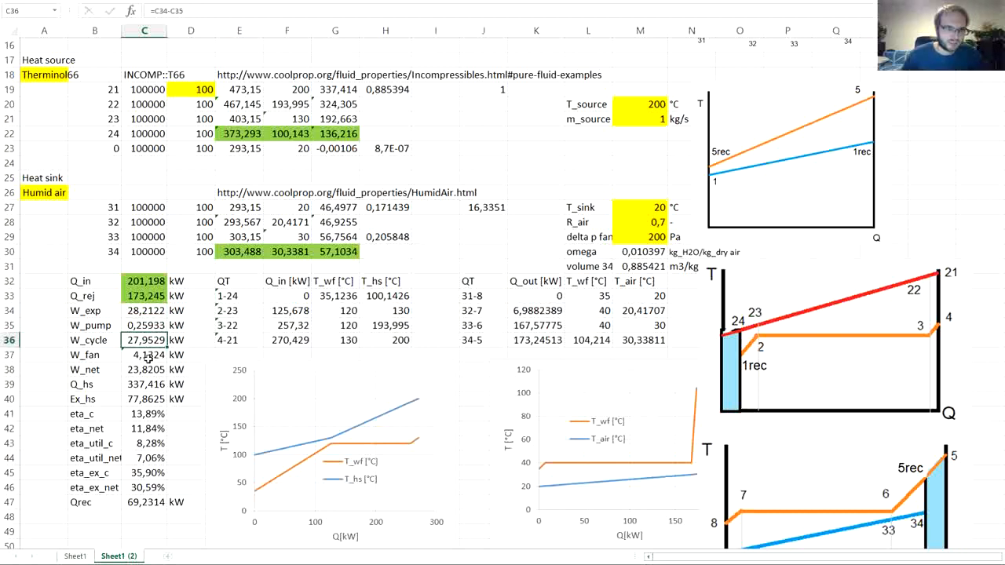
left_click(145, 355)
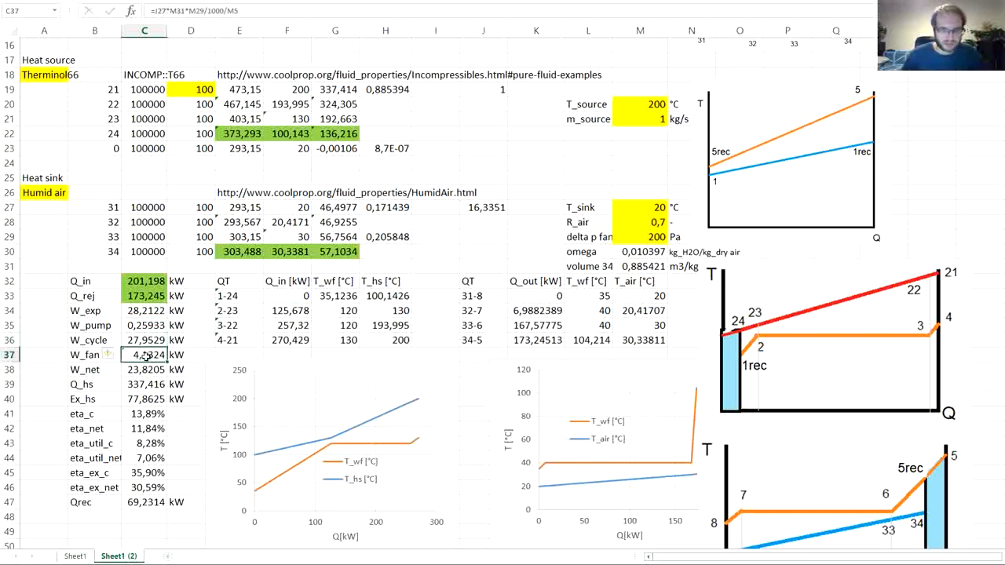
double_click(145, 355)
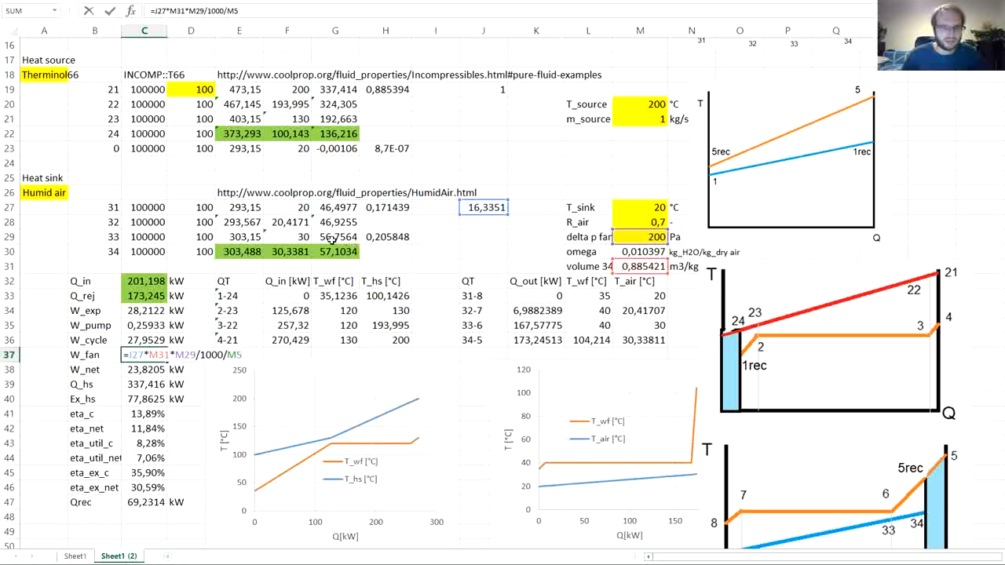
key("ctrl+Return")
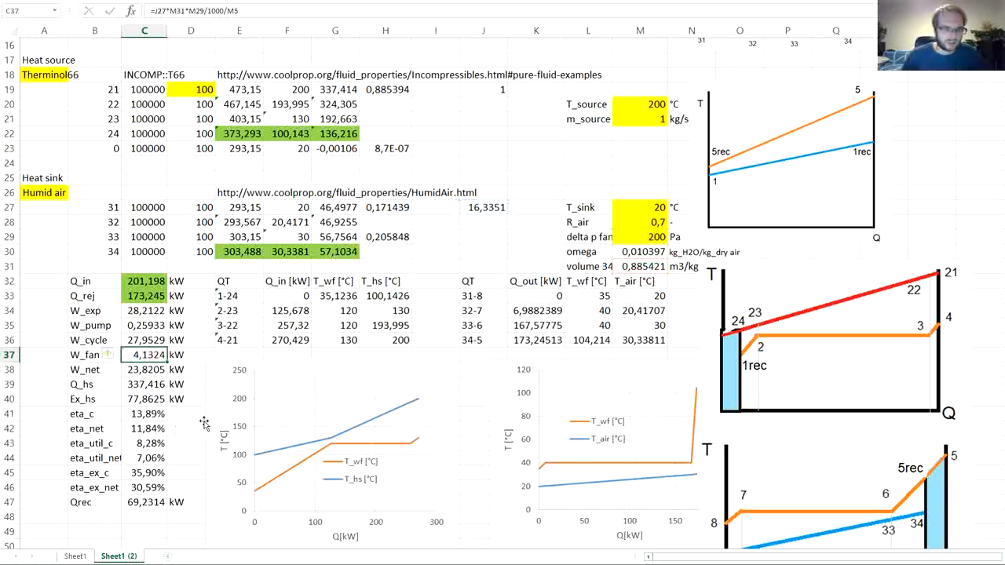
key("Down")
key("Down")
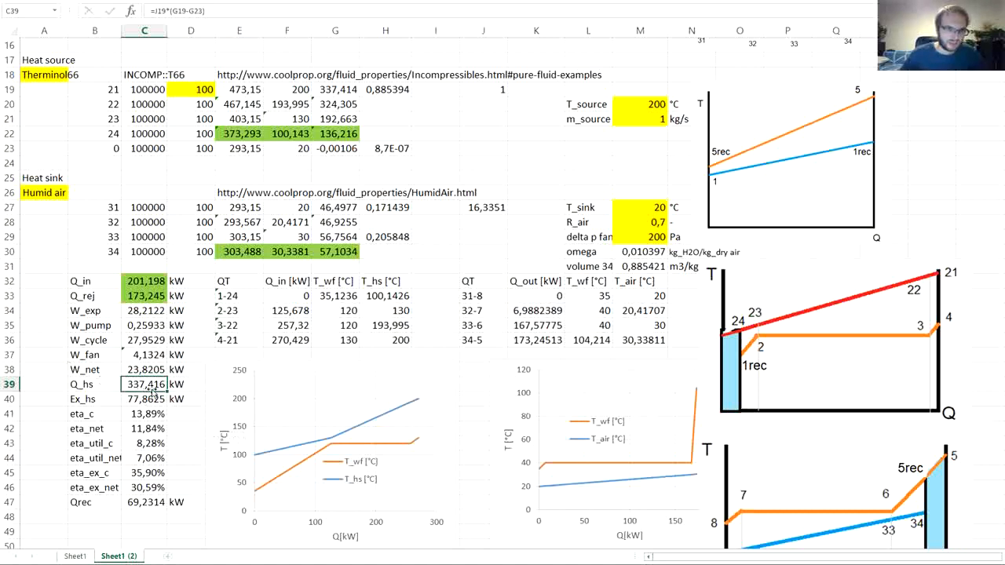
left_click(153, 399)
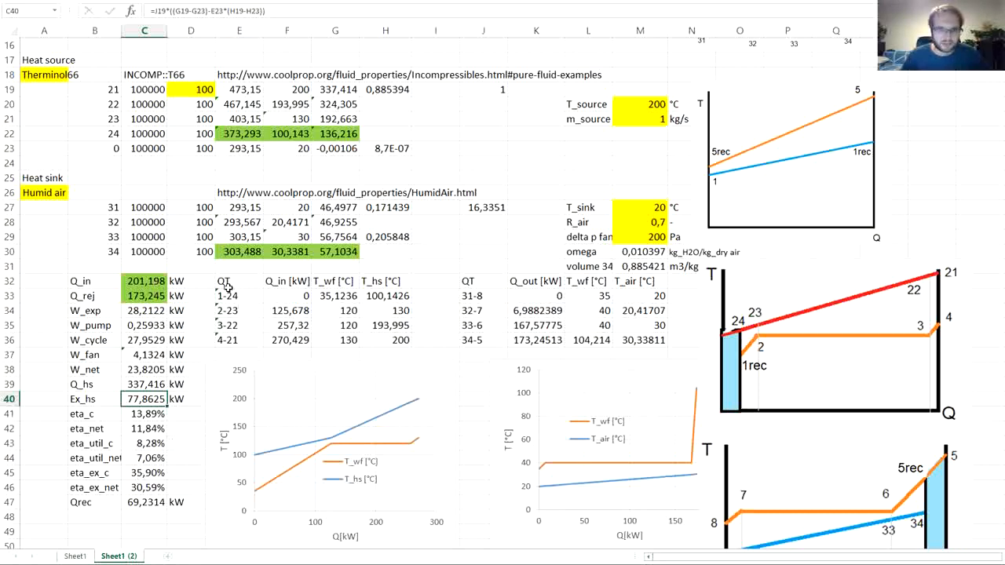
- Change the first QT table label in E33 to 1rec-24
left_click(285, 297)
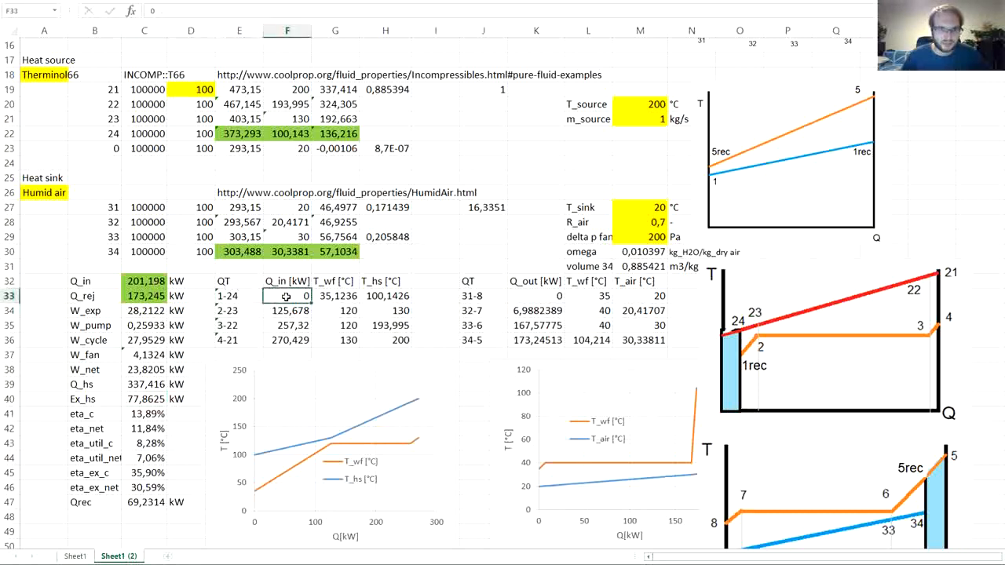
left_click(234, 296)
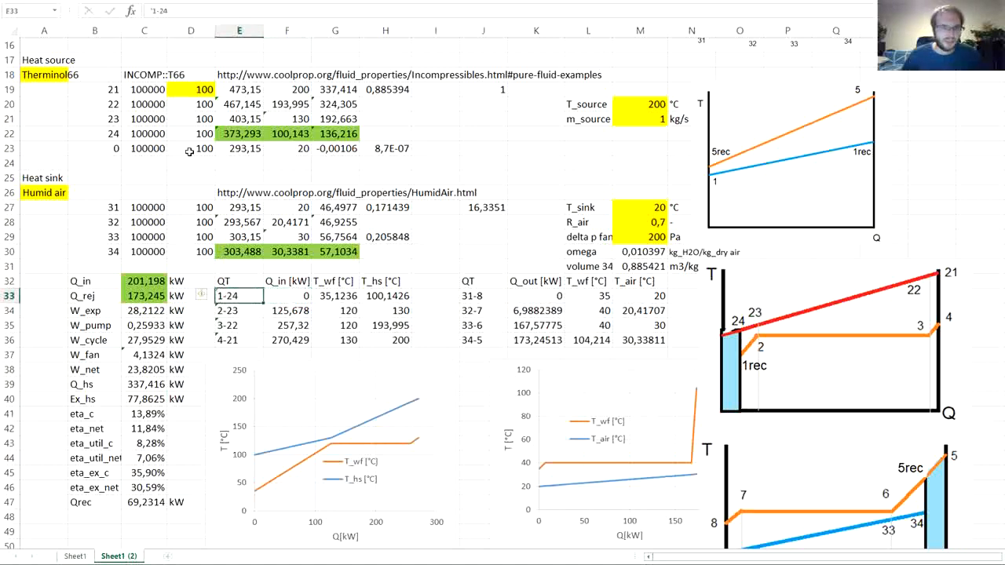
left_click(157, 10)
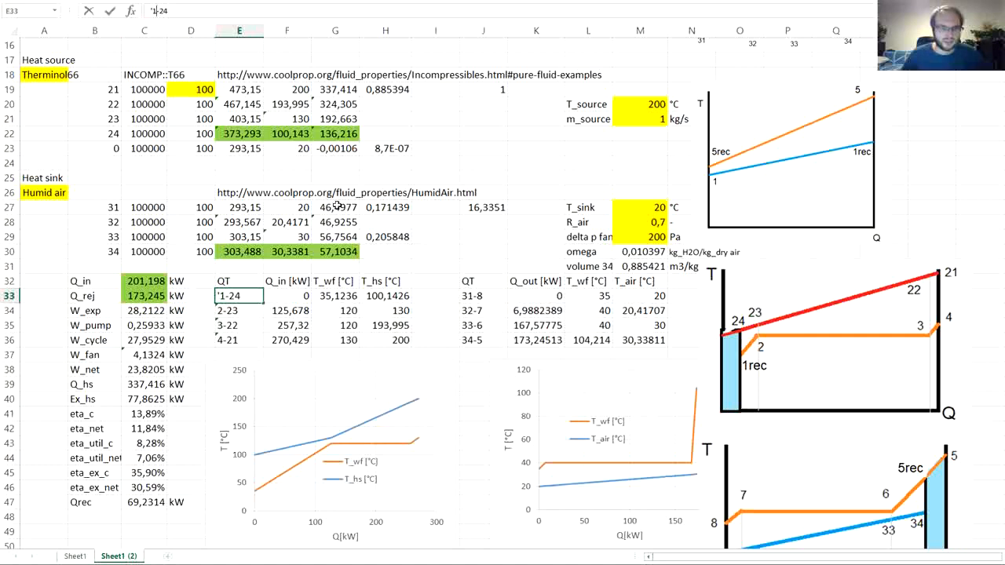
scroll(322, 289, "down", 1)
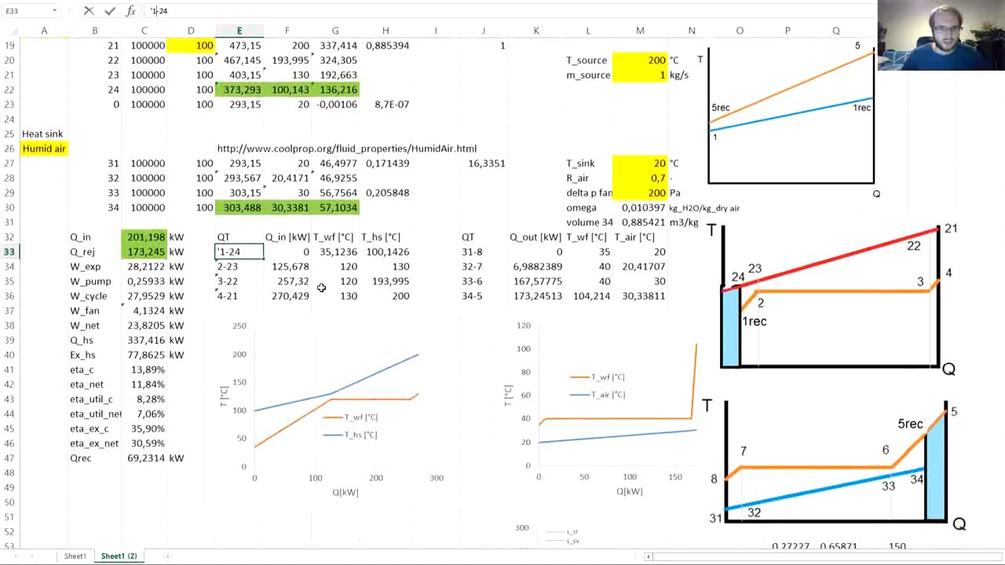
left_click(224, 252)
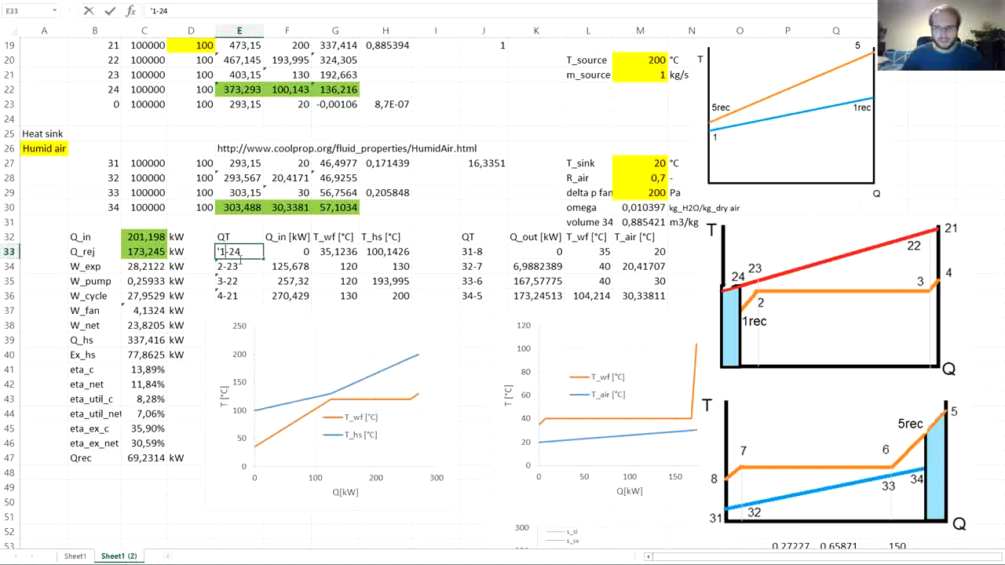
type("rec")
key("Return")
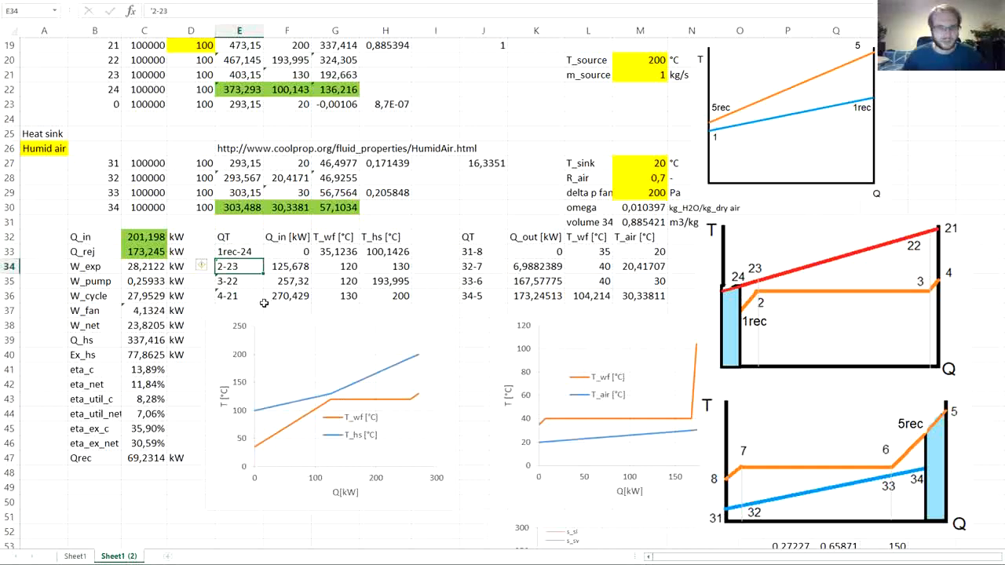
- Change the Q_in formula for point 2-23 in F34 to start from the 1rec enthalpy, =$J$4*(G7-$G$6)
left_click(291, 252)
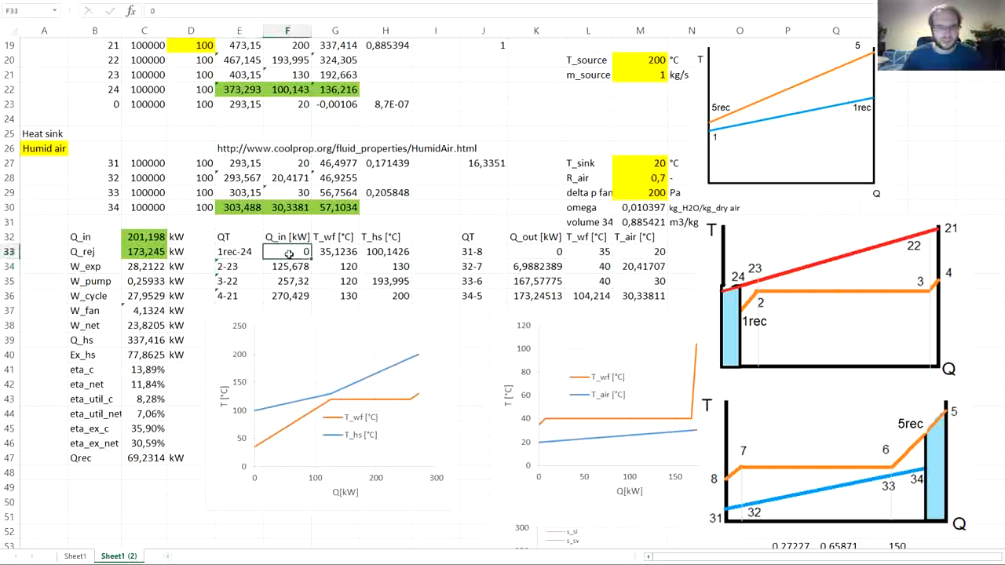
left_click(287, 275)
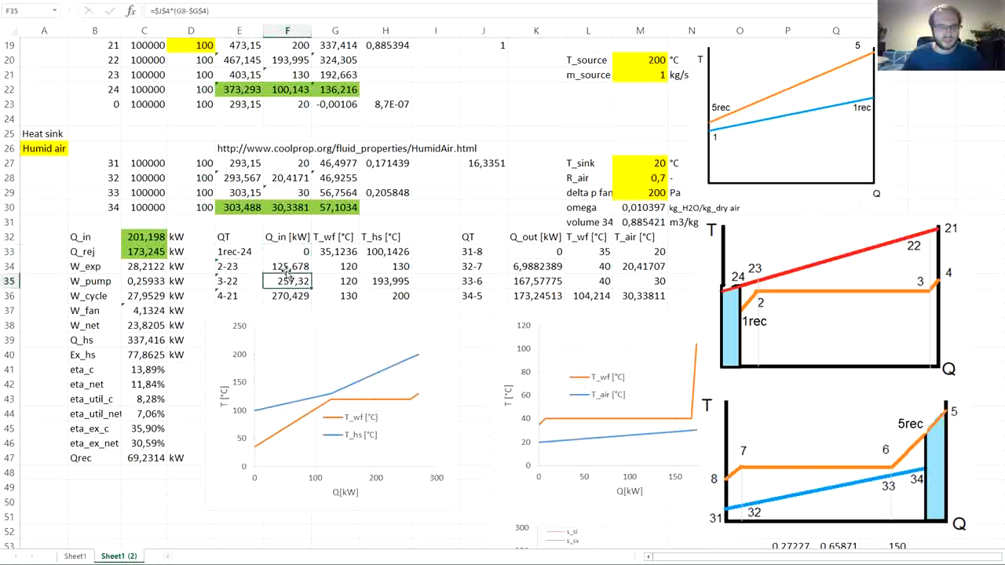
left_click(287, 267)
double_click(287, 267)
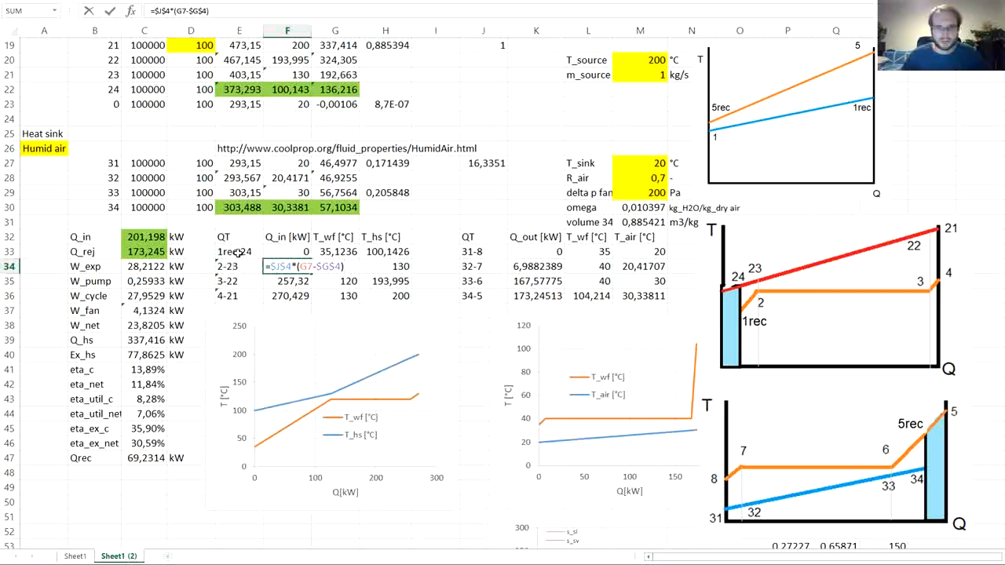
scroll(335, 275, "up", 6)
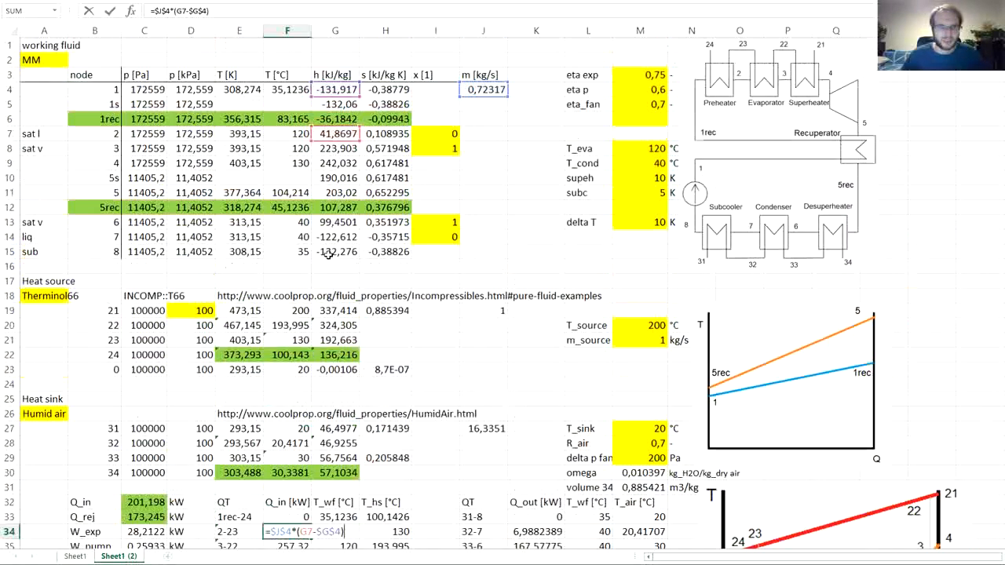
left_click(335, 119)
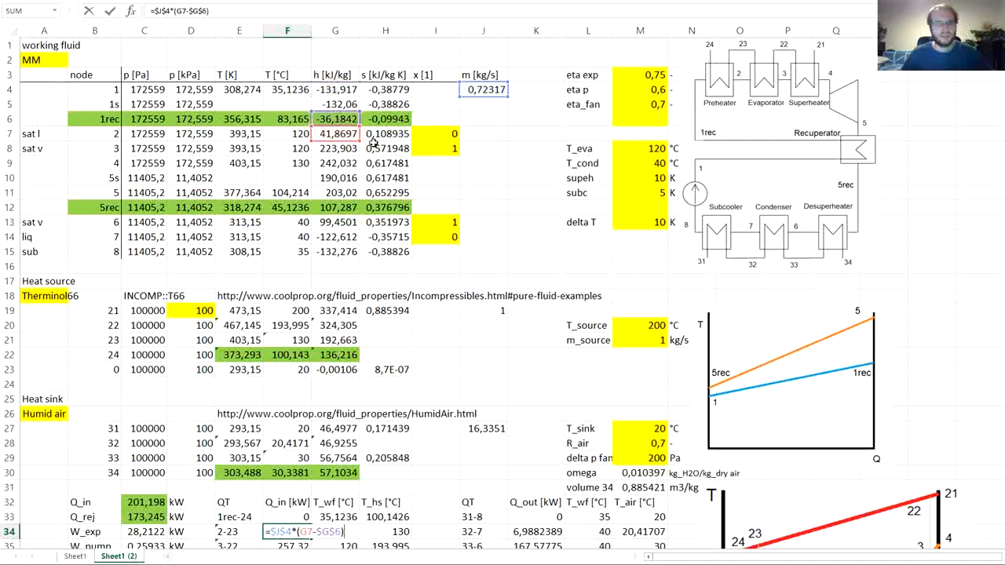
key("ctrl+Return")
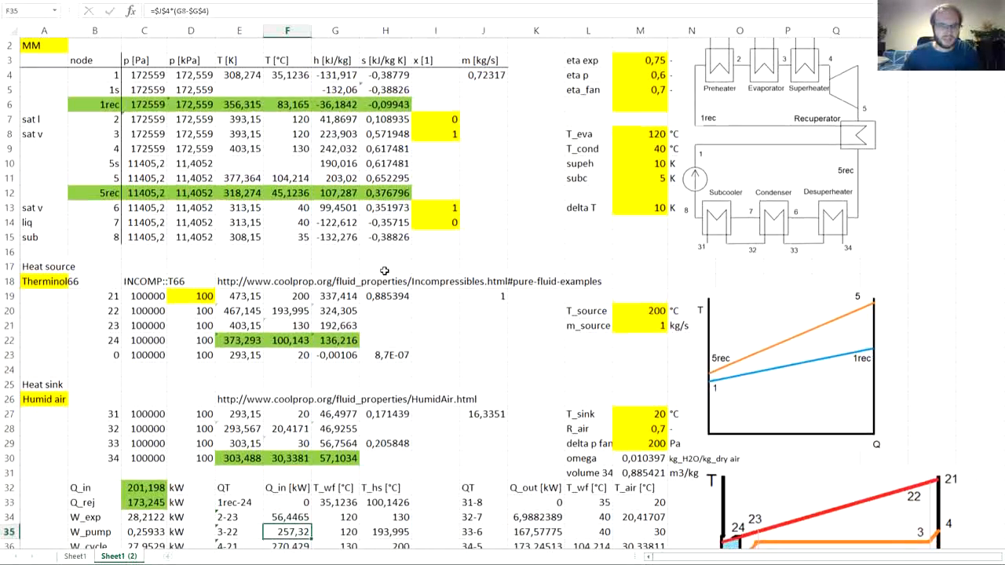
- Copy the F34 formula down to F35:F36 and check the resulting formula in F36
scroll(345, 267, "down", 3)
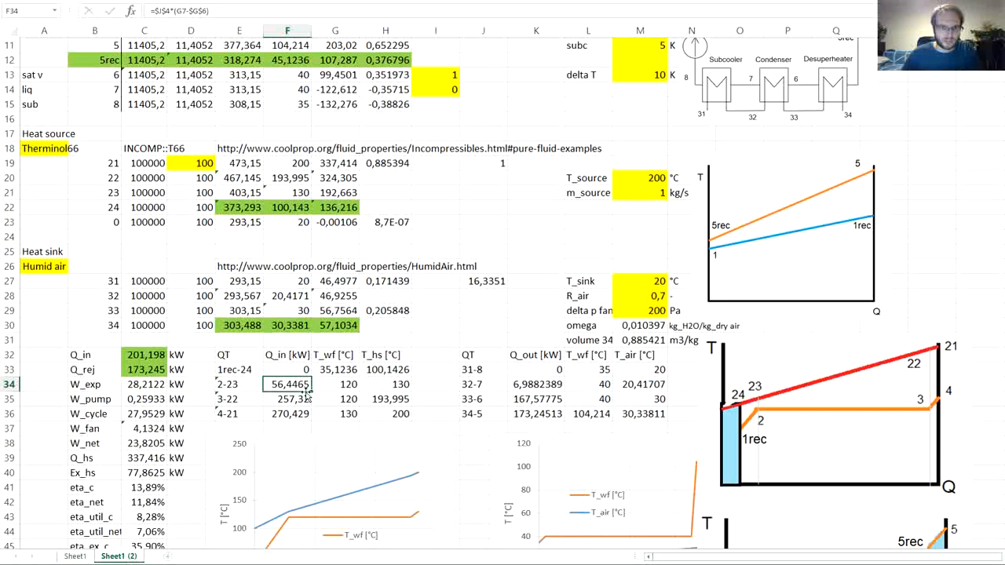
left_click_drag(311, 398, 292, 414)
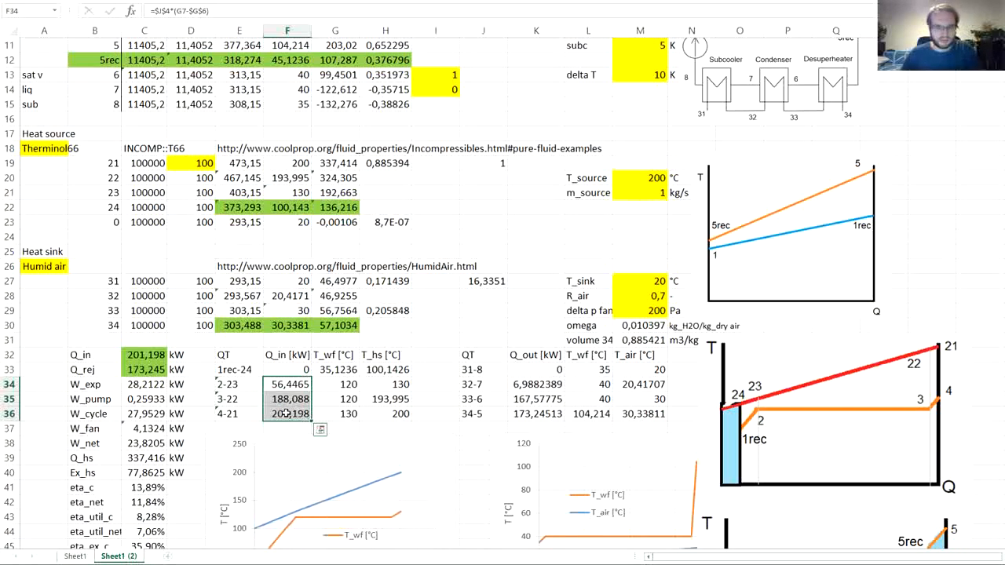
left_click(291, 414)
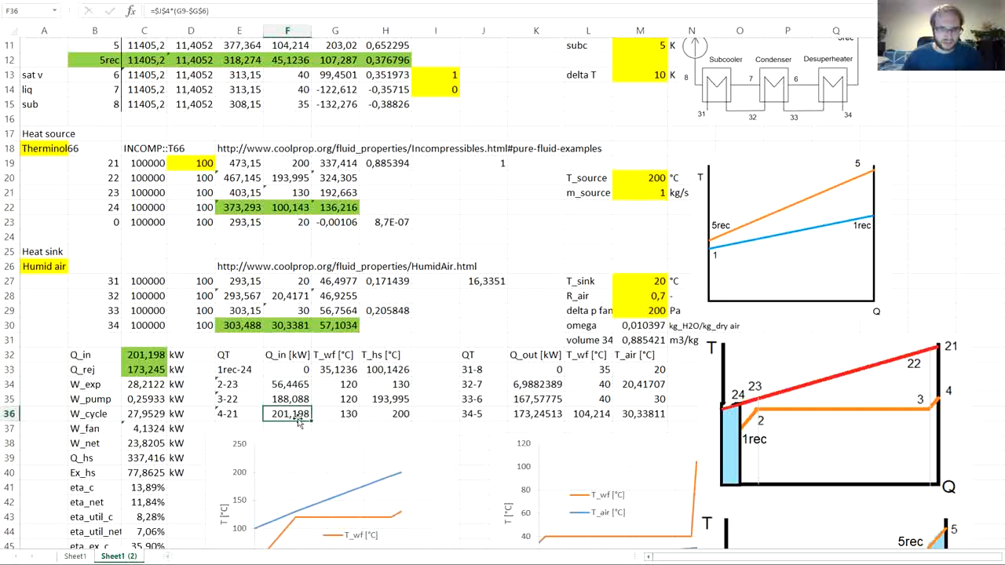
- Link the 1rec-24 working fluid temperature in G33 to the 1rec temperature with =F6 and check the updated heat source chart
scroll(314, 420, "down", 2)
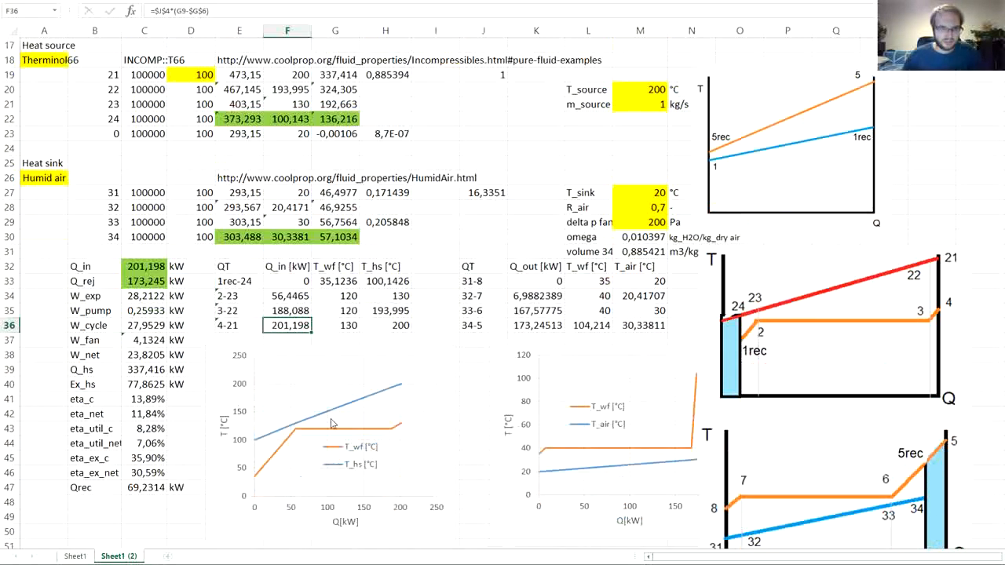
left_click(338, 281)
type("=F4")
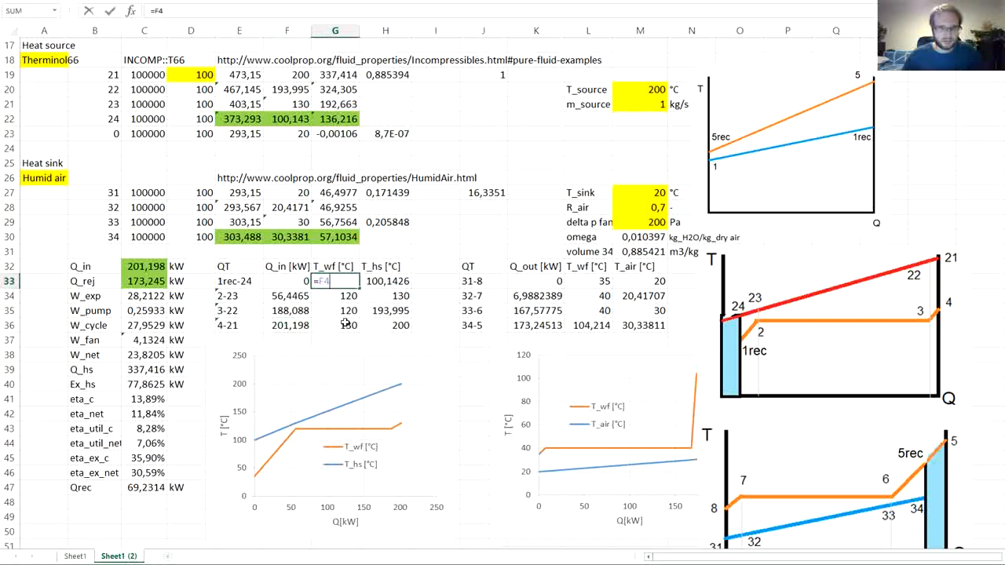
scroll(345, 323, "up", 5)
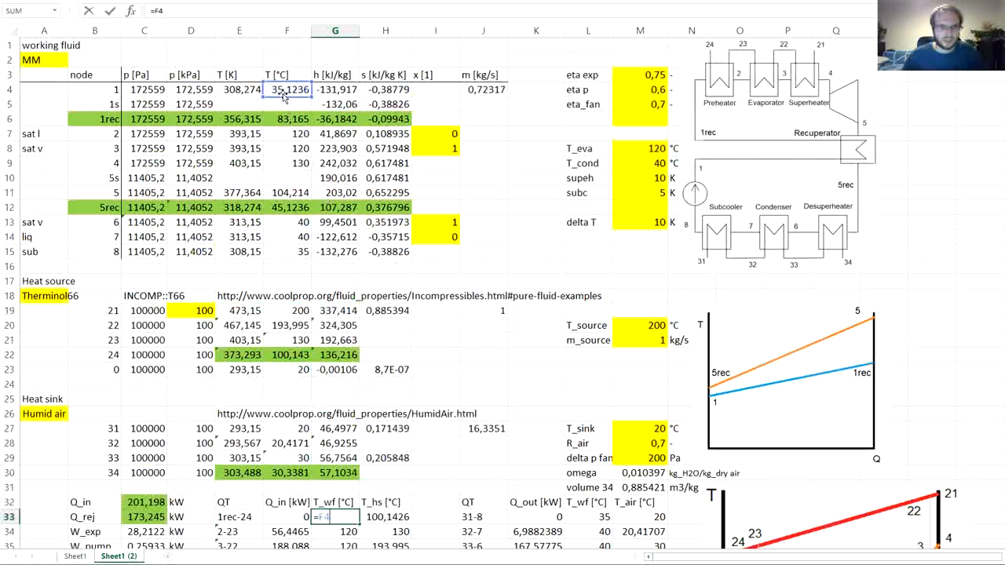
left_click(282, 119)
key("Return")
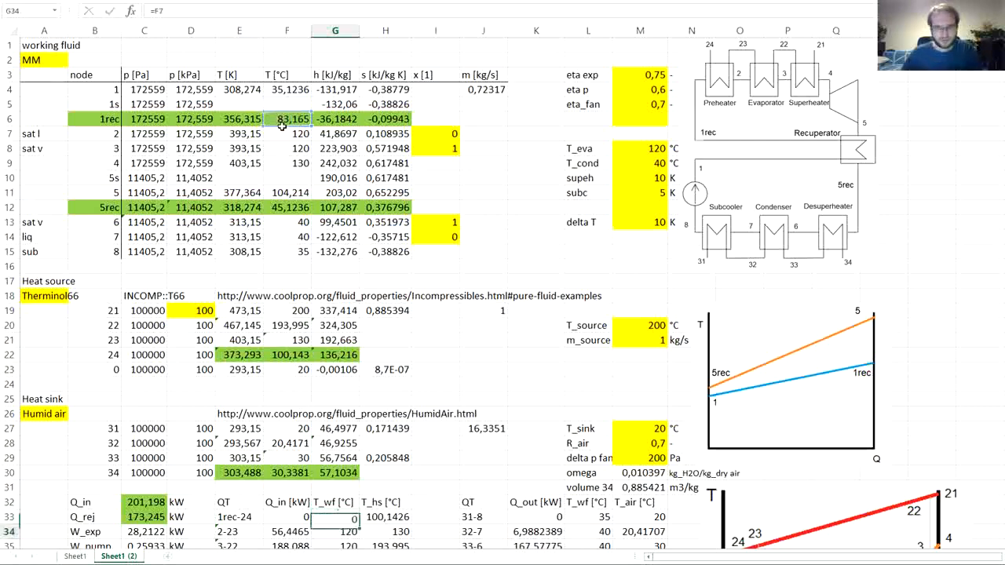
scroll(361, 232, "down", 7)
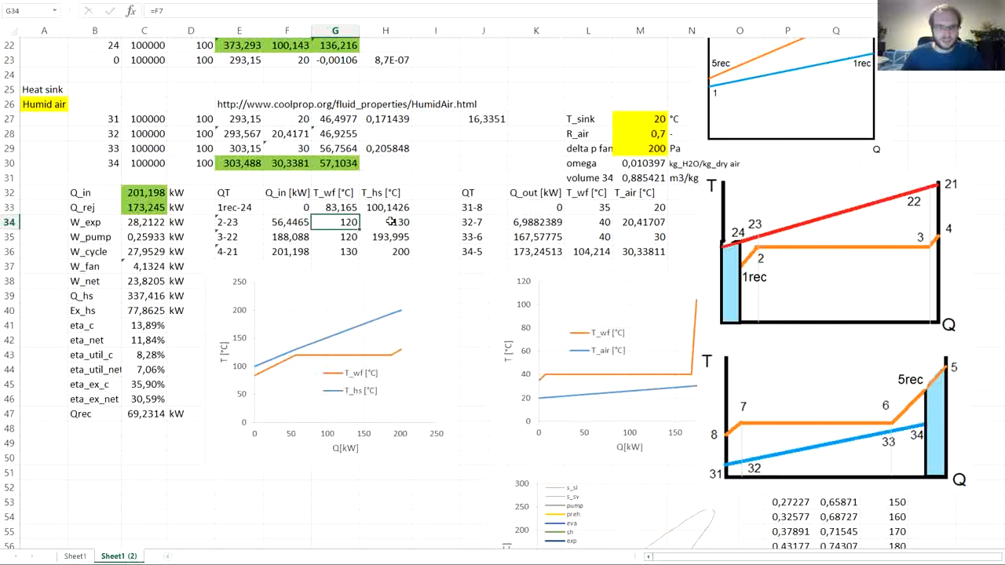
scroll(392, 213, "up", 1)
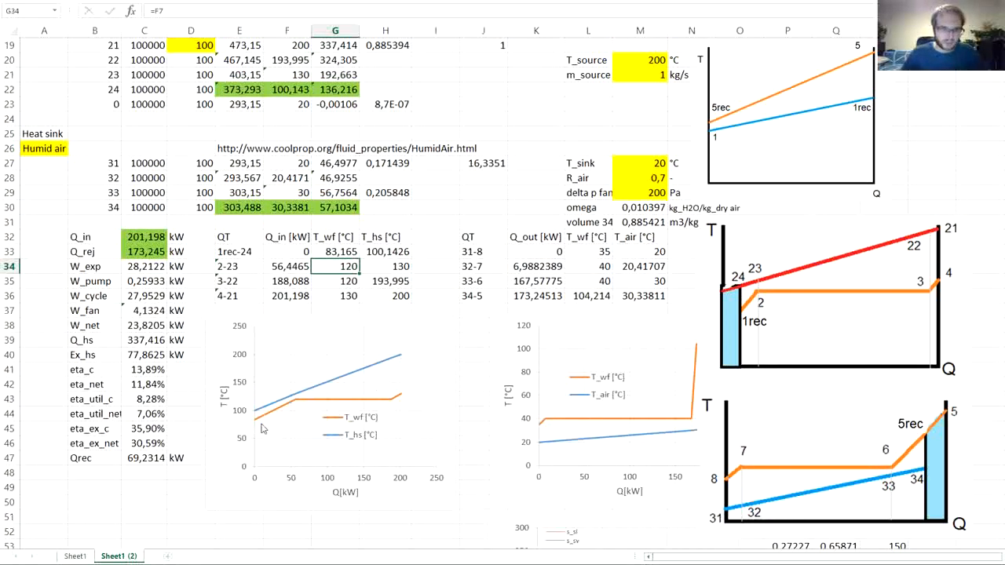
- Move the heat sink Q-T chart slightly to the left, away from the cycle sketches
mouse_move(255, 428)
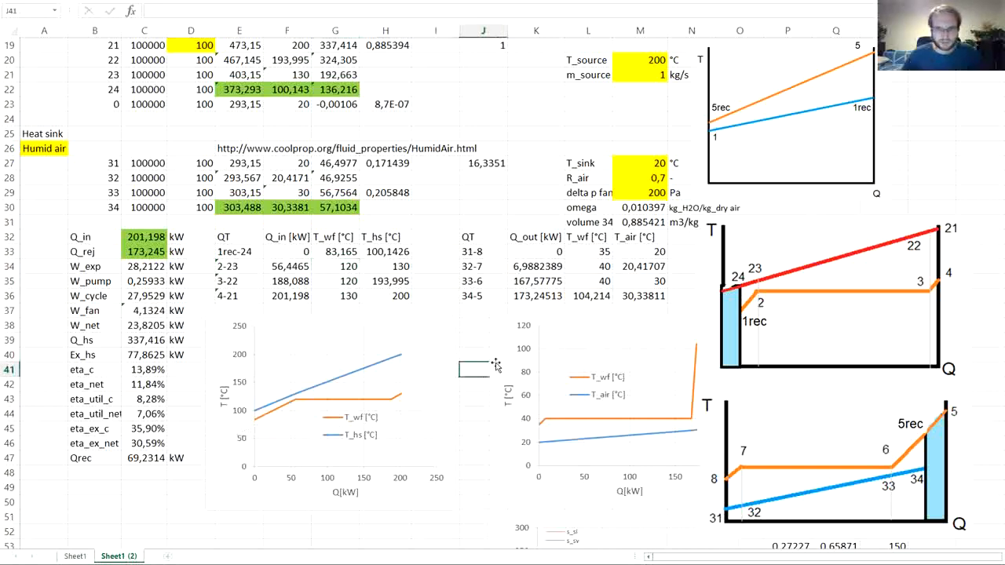
left_click(488, 355)
left_click_drag(487, 355, 475, 354)
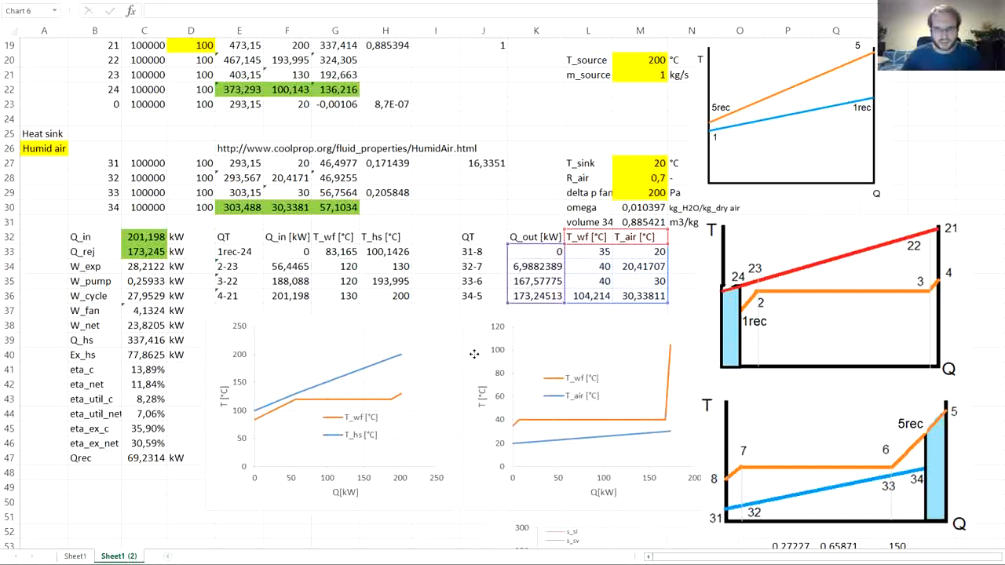
- Change the last label of the heat sink QT table in J36 to 34-5rec
left_click(545, 255)
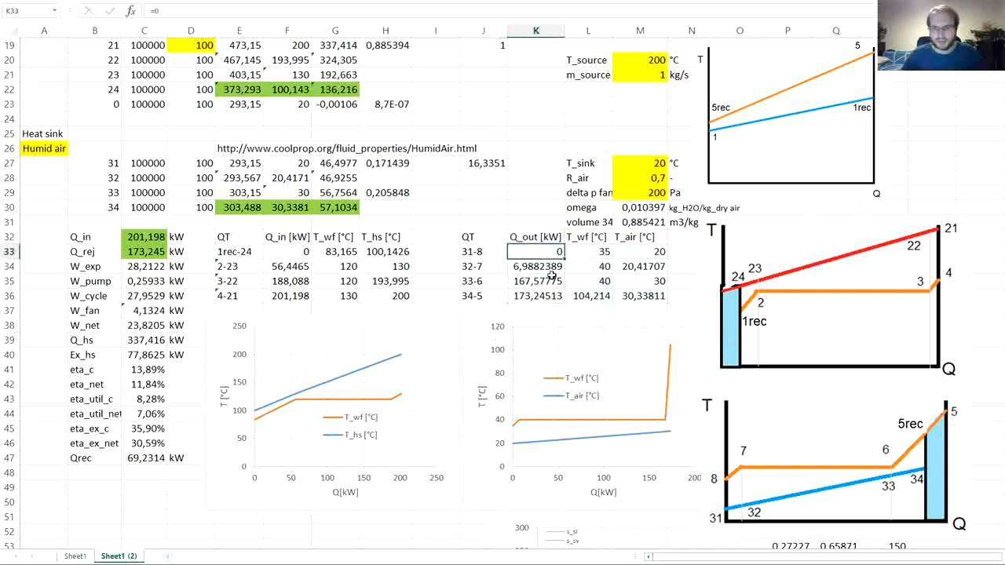
left_click(489, 250)
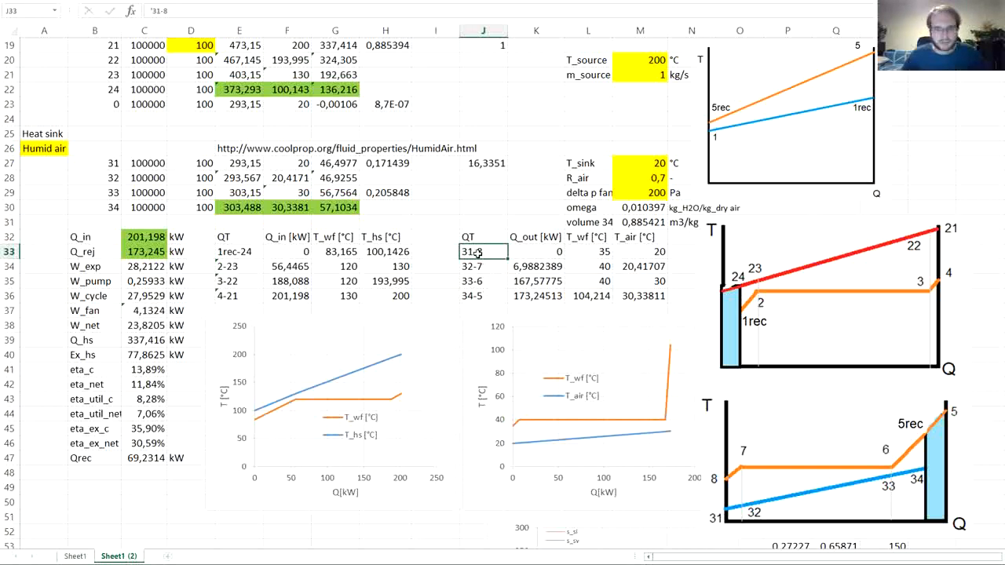
left_click(476, 296)
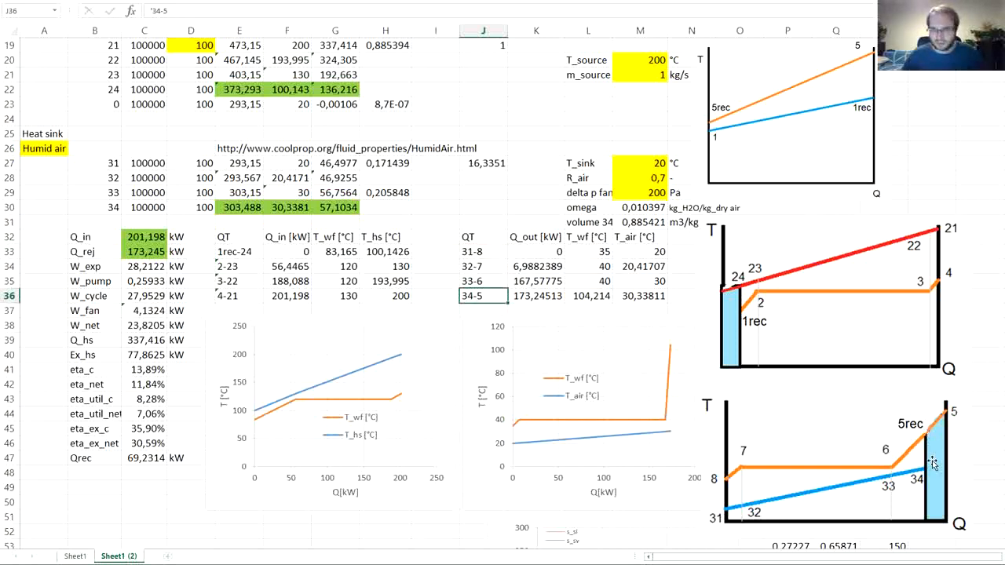
key("F2")
type("rec")
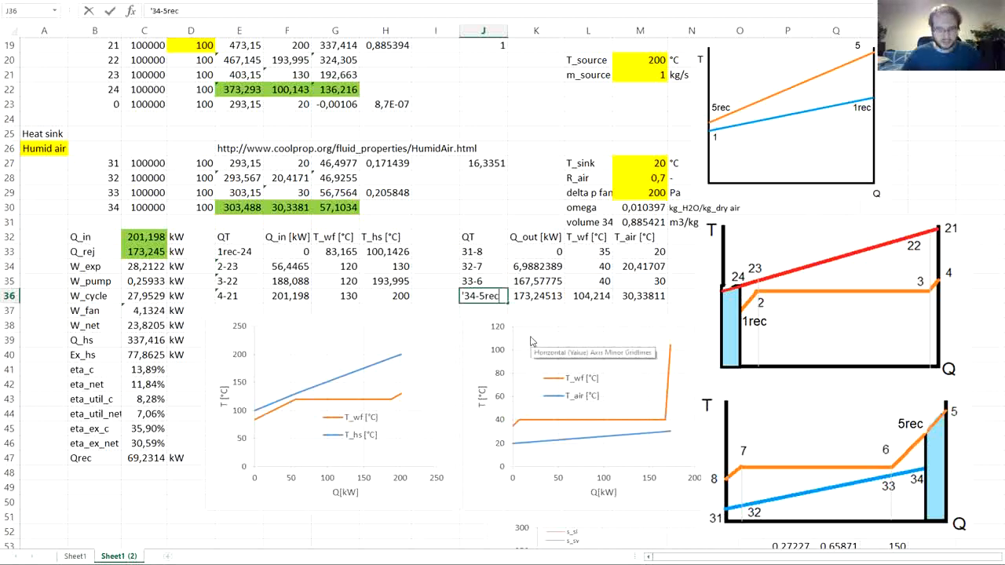
key("Return")
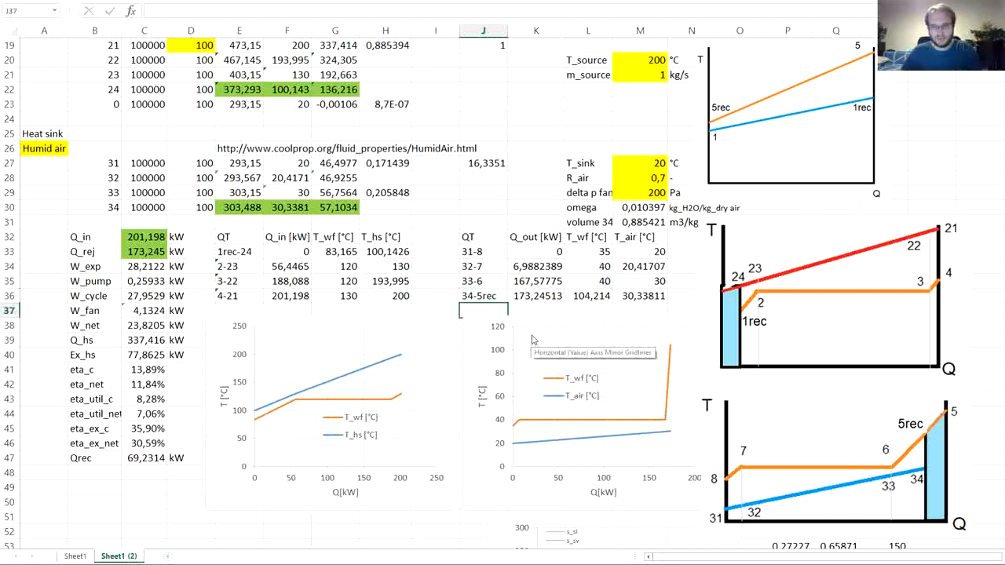
- Check the Q_out formulas in column K and link the 34-5rec working fluid temperature in L36 to the 5rec temperature with =F12
left_click(540, 254)
left_click(539, 270)
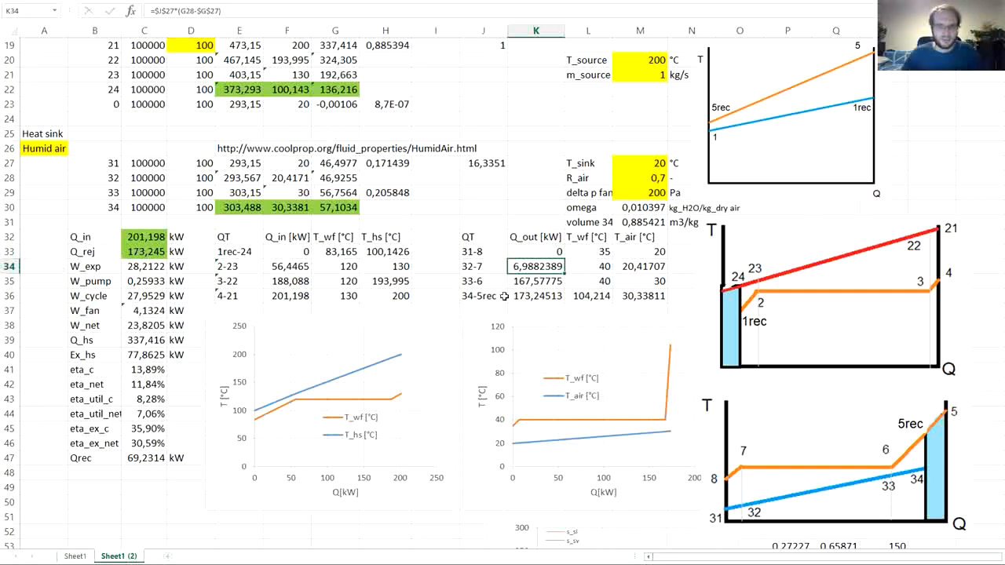
left_click(541, 297)
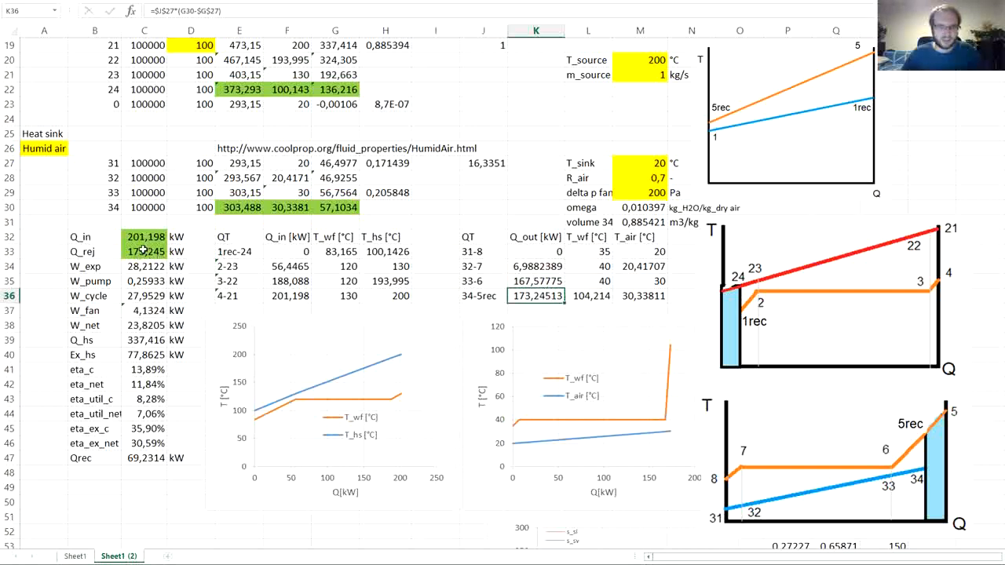
left_click(591, 252)
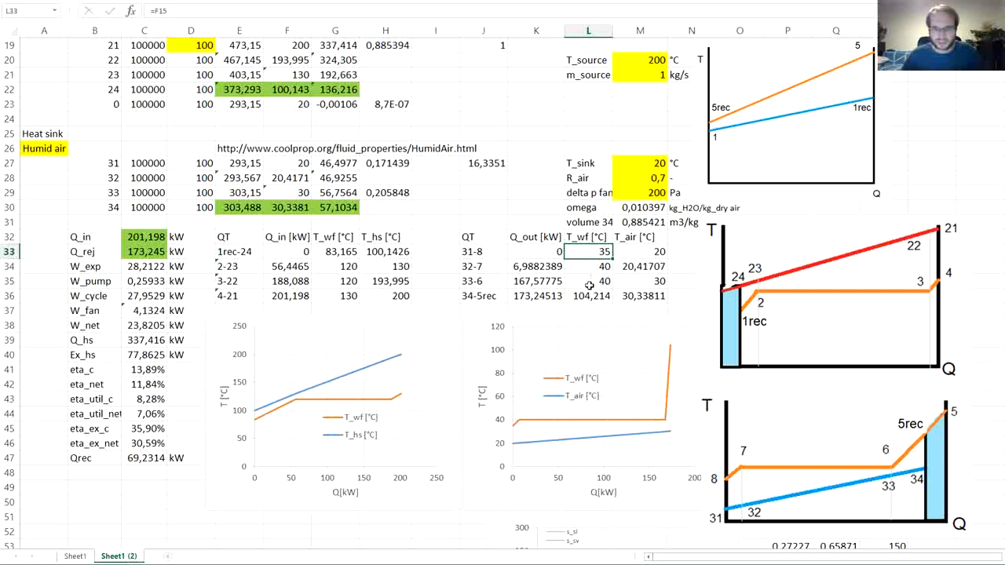
left_click(589, 295)
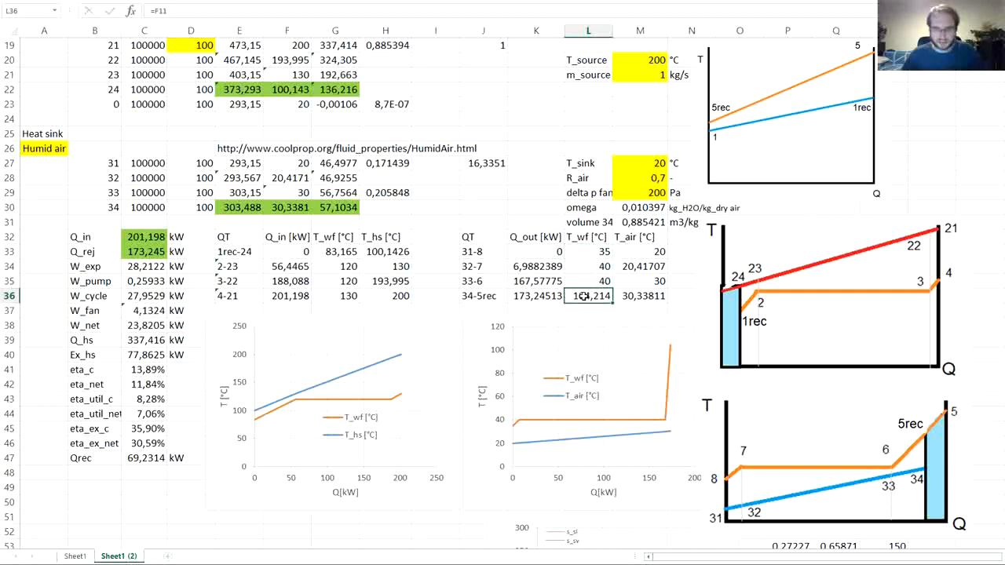
double_click(585, 295)
scroll(293, 214, "up", 6)
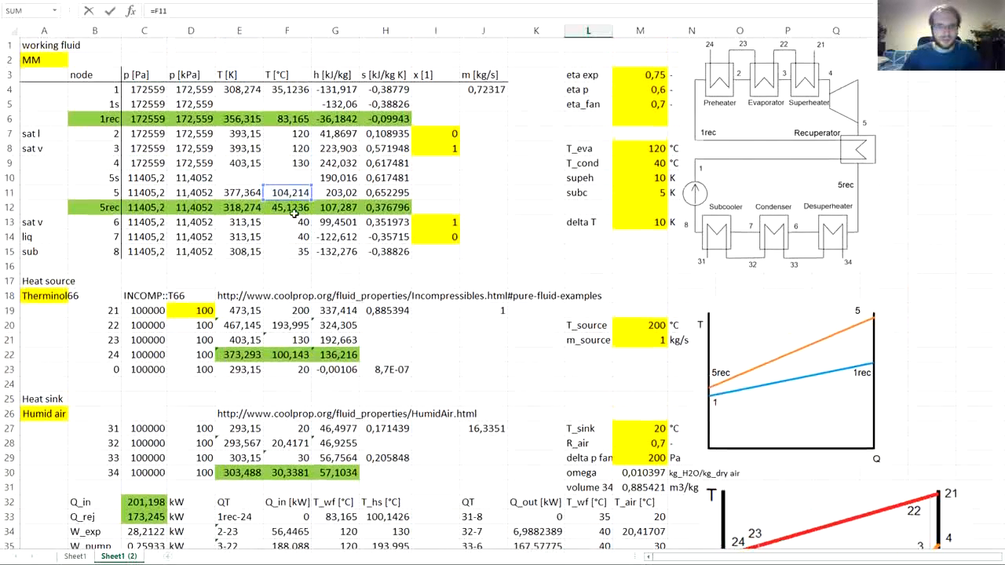
left_click(276, 209)
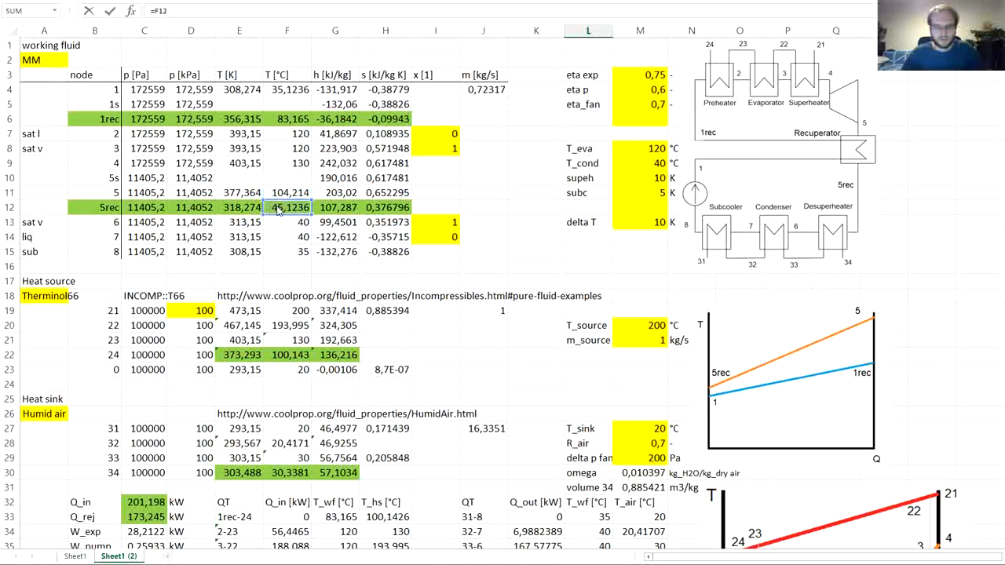
key("Return")
scroll(524, 322, "down", 6)
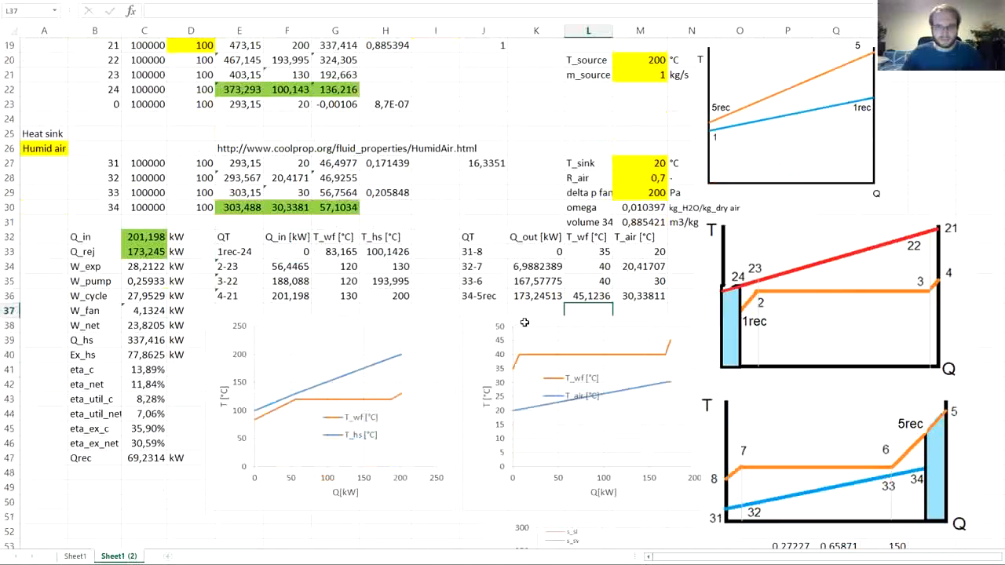
- Move the legend of the heat sink Q-T chart below the T_air line so it no longer overlaps the curve
scroll(506, 326, "down", 1)
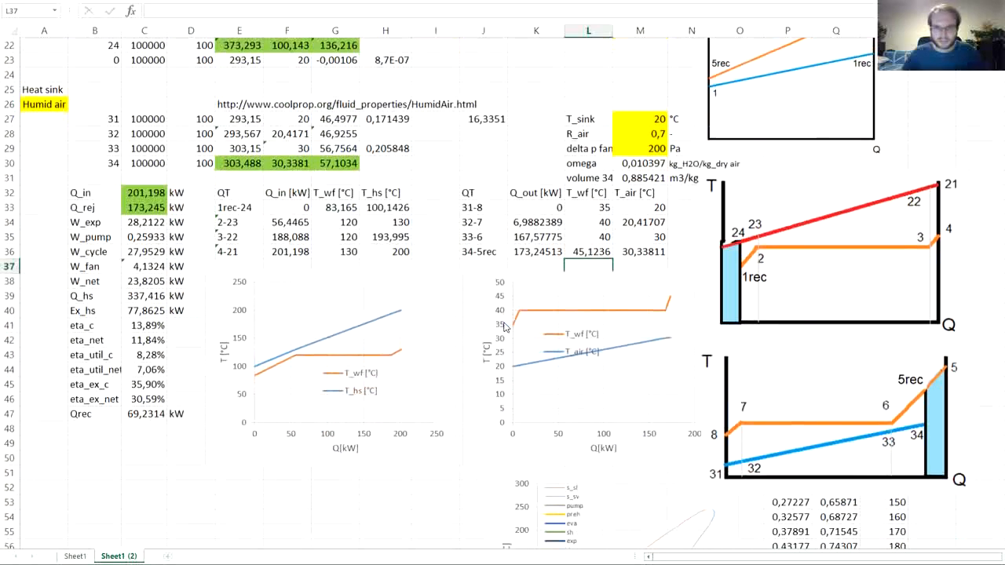
left_click(556, 353)
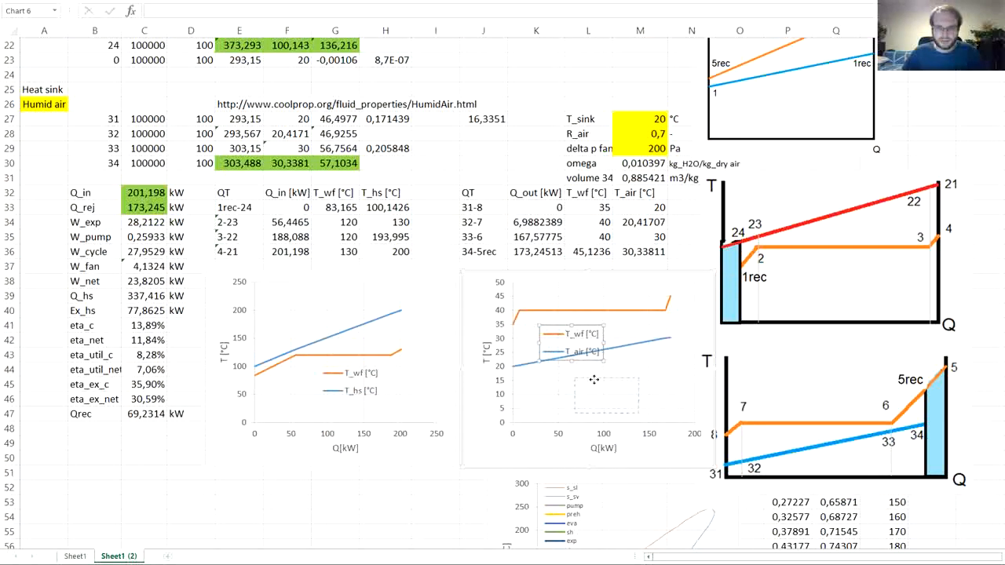
left_click_drag(595, 379, 595, 380)
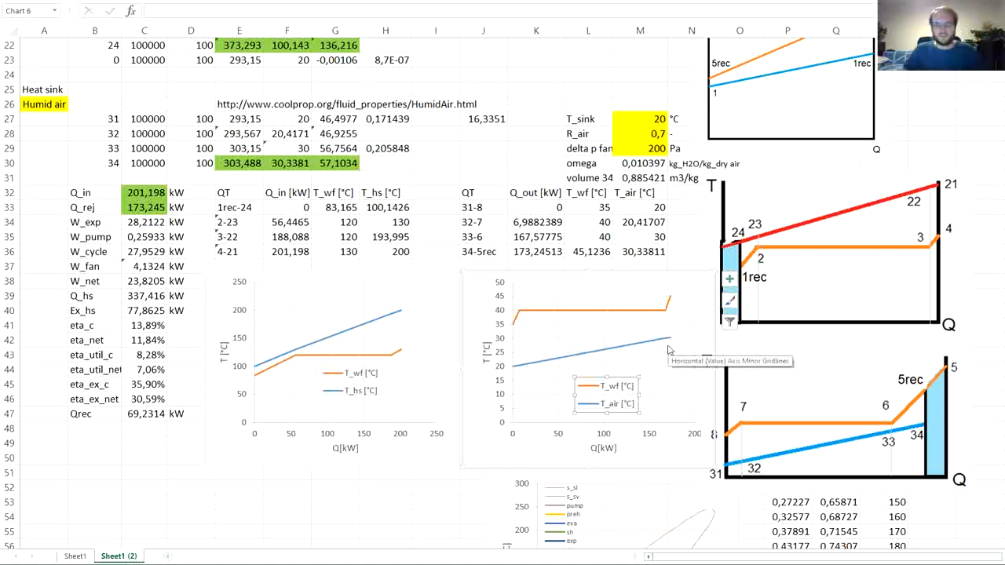
- Move the result labels from B32:B47 to A32:A47 to free column B
left_click(90, 202)
left_click_drag(90, 193, 90, 414)
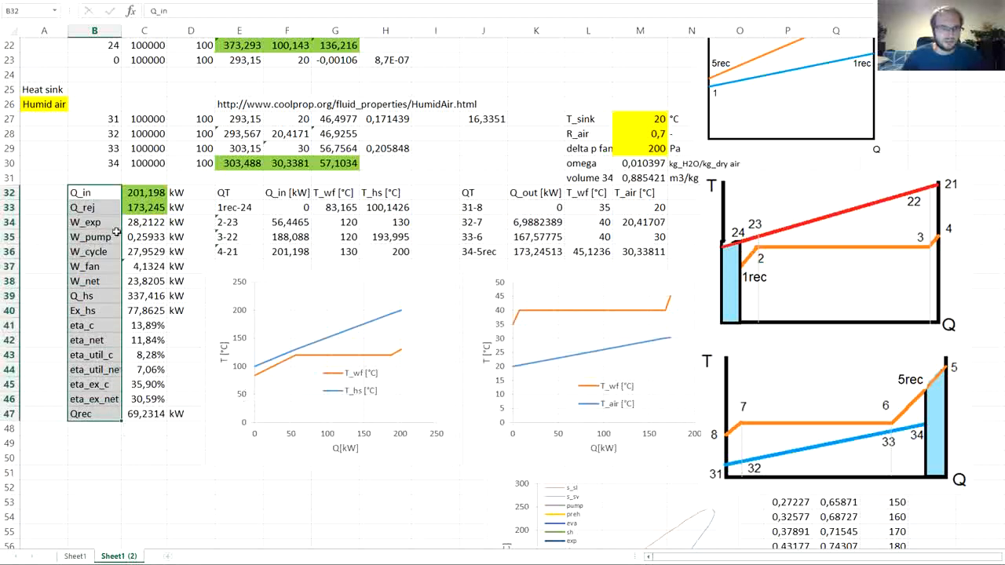
left_click_drag(69, 214, 46, 215)
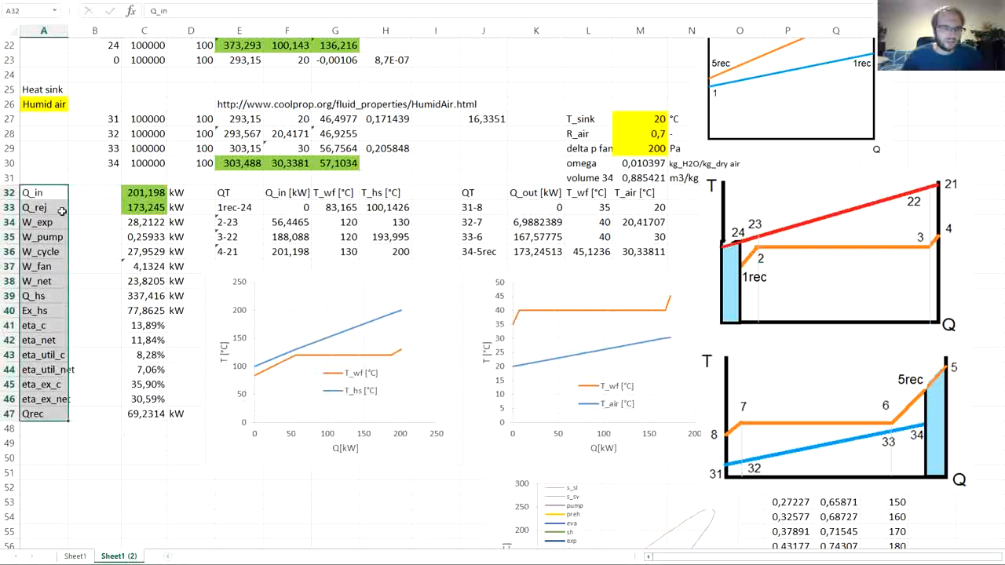
- Add the column headings REC in C31 and non-rec in B31 above the results
left_click(141, 180)
type("RE")
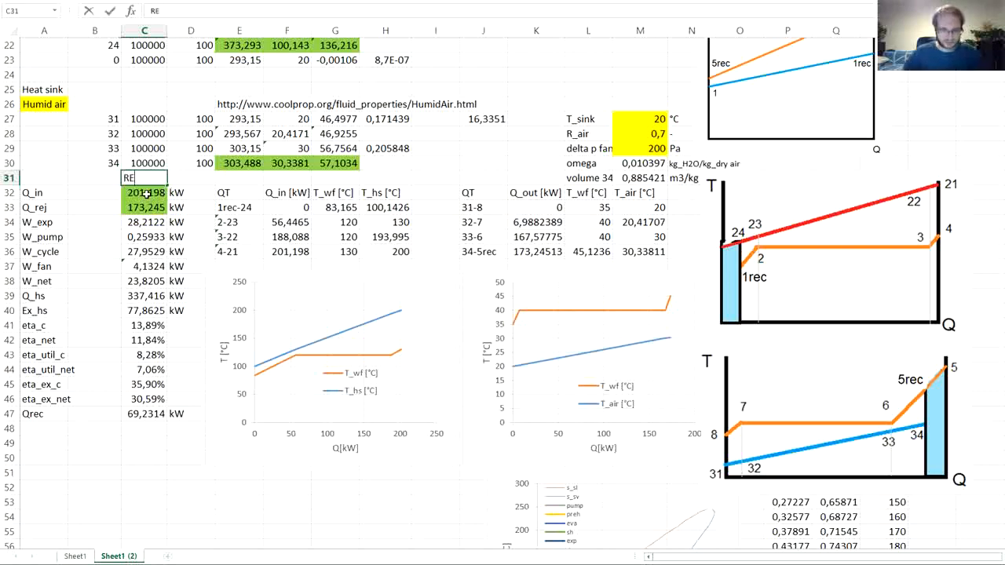
type("C")
key("Return")
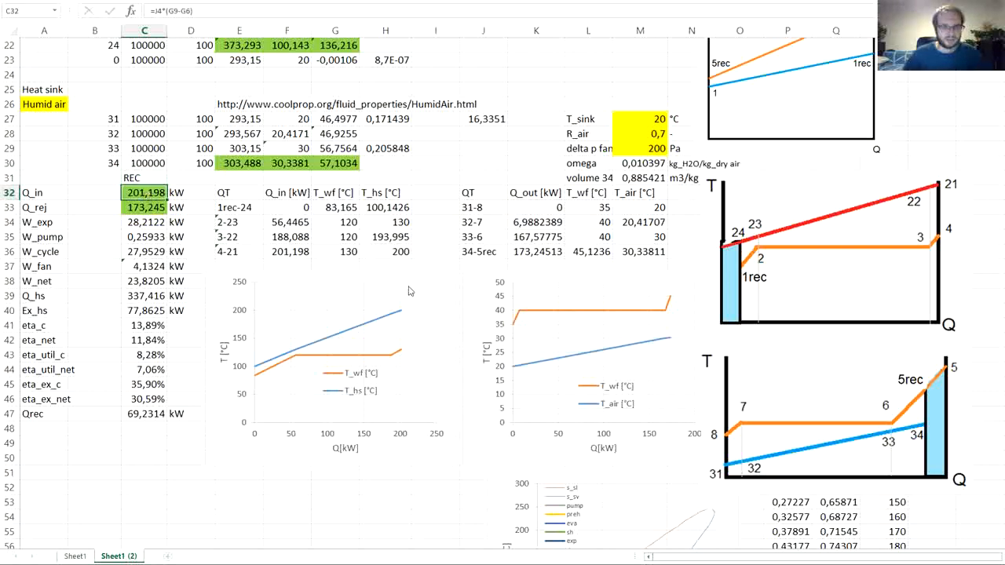
scroll(411, 287, "up", 7)
scroll(223, 343, "down", 7)
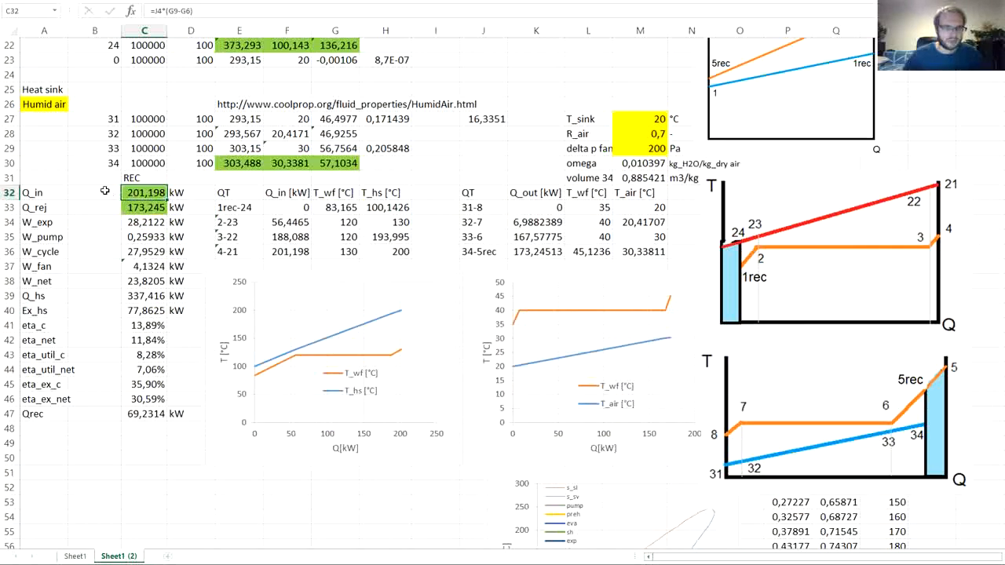
left_click(103, 179)
type("non")
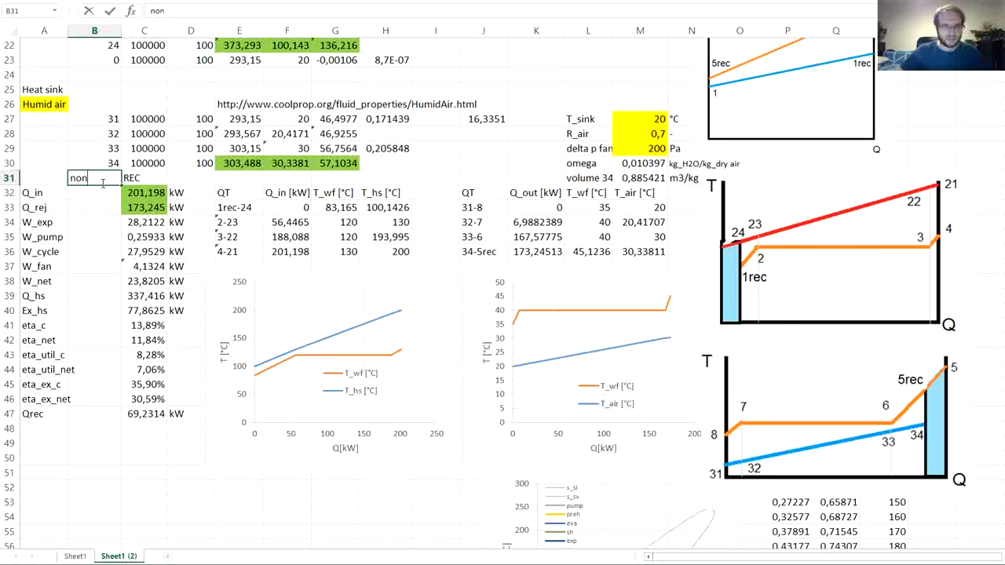
type("-rec")
key("Return")
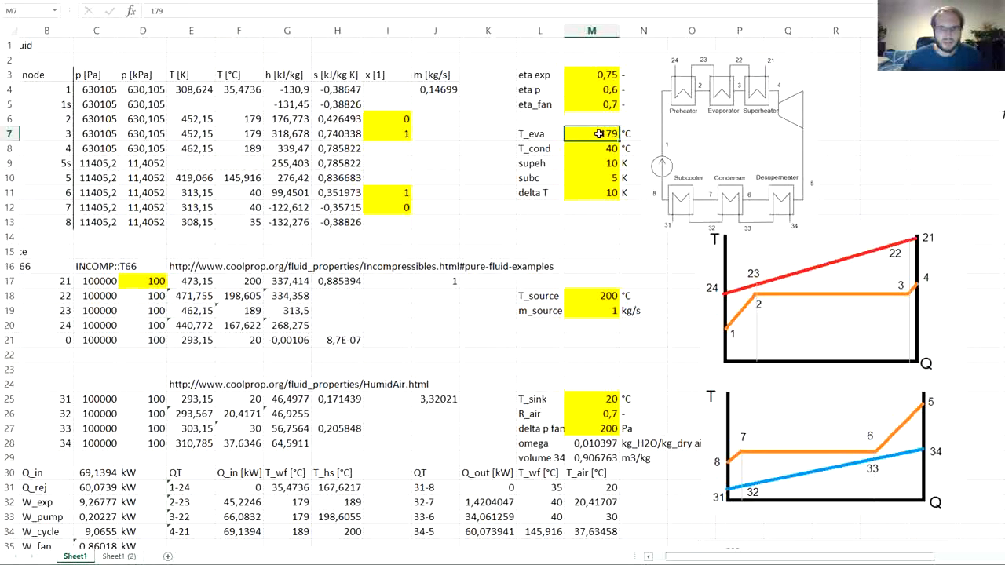
- Set T_eva in M7 of Sheet1 to 120 °C to match the recuperated cycle
type("120")
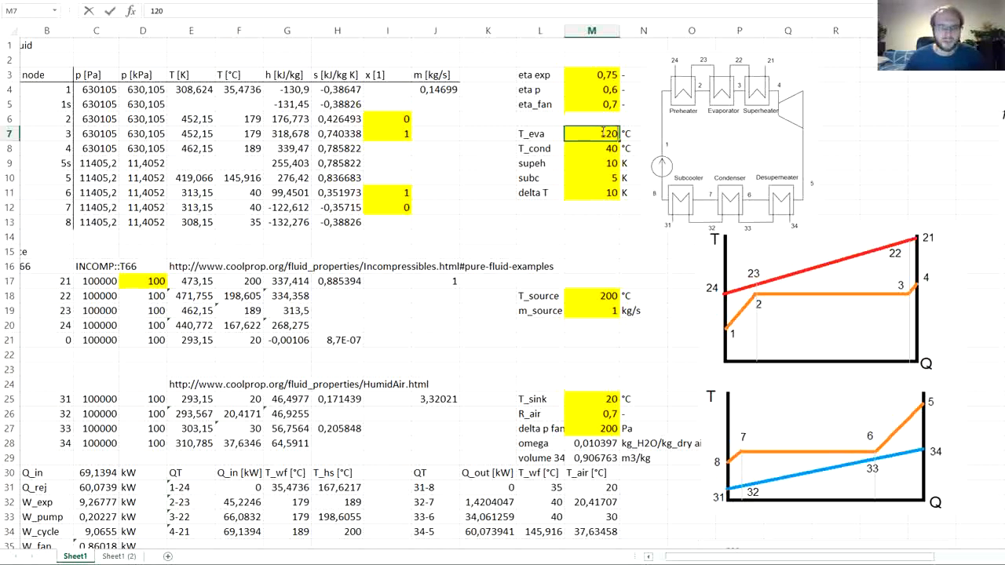
key("Return")
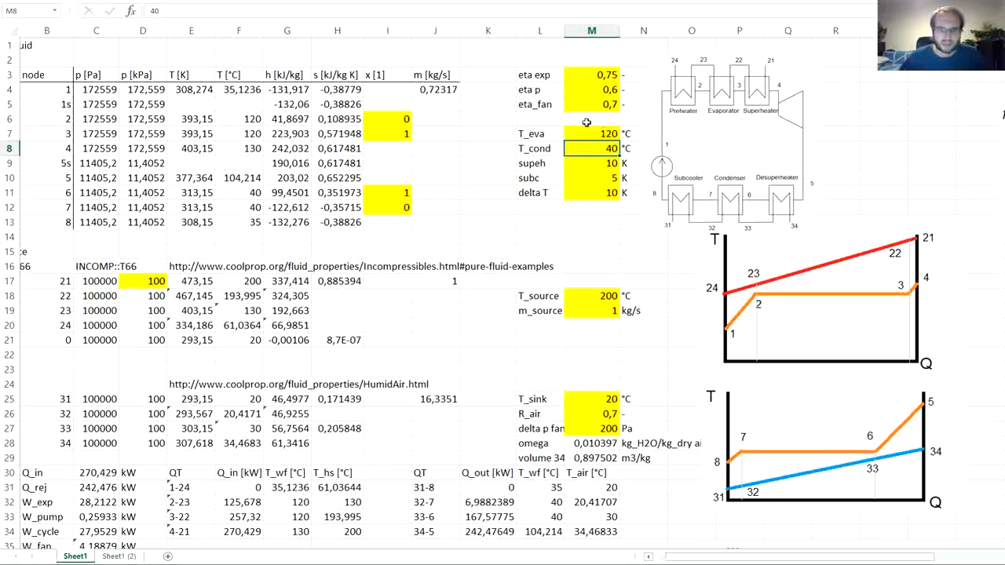
scroll(251, 229, "down", 5)
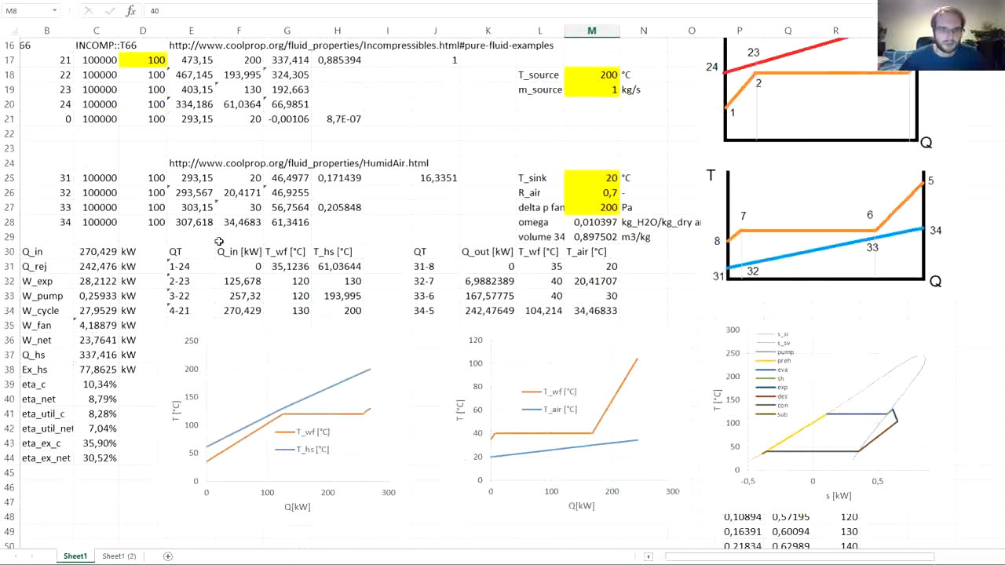
left_click_drag(94, 252, 92, 460)
key("ctrl+c")
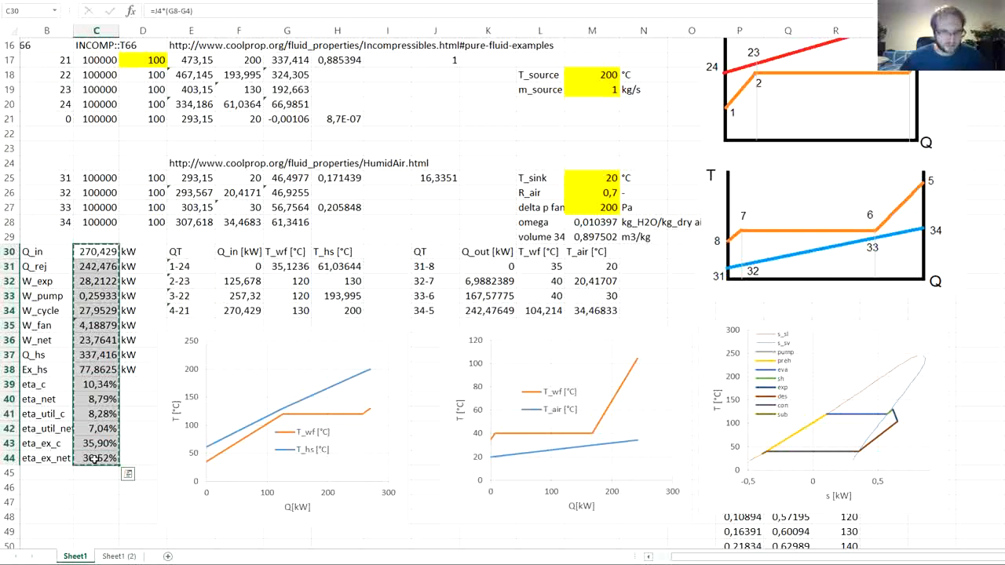
- On Sheet1 (2), link the non-rec Q_in in B32 to the basic cycle with =Sheet1!C30 and fill it down to B47
left_click(130, 557)
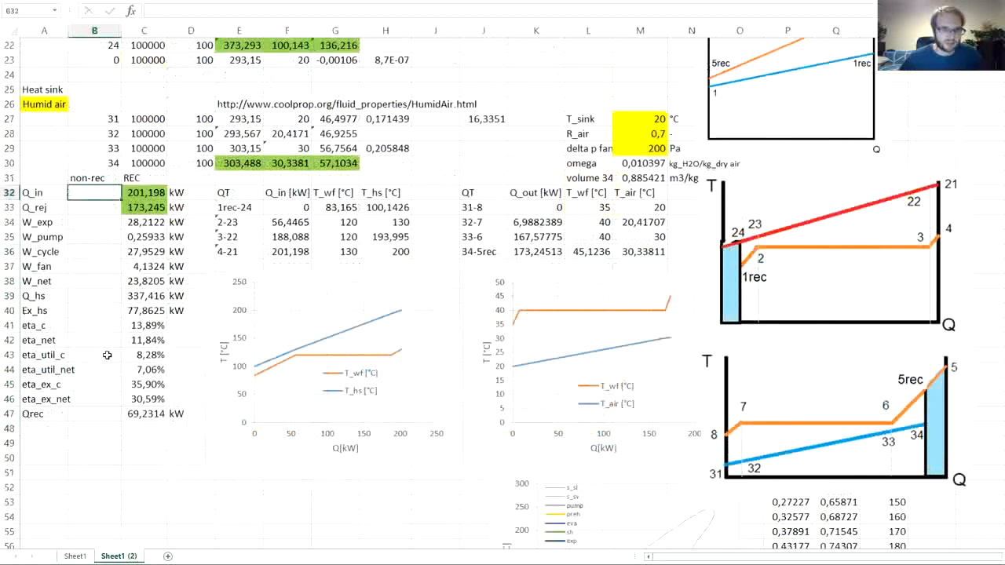
type("=")
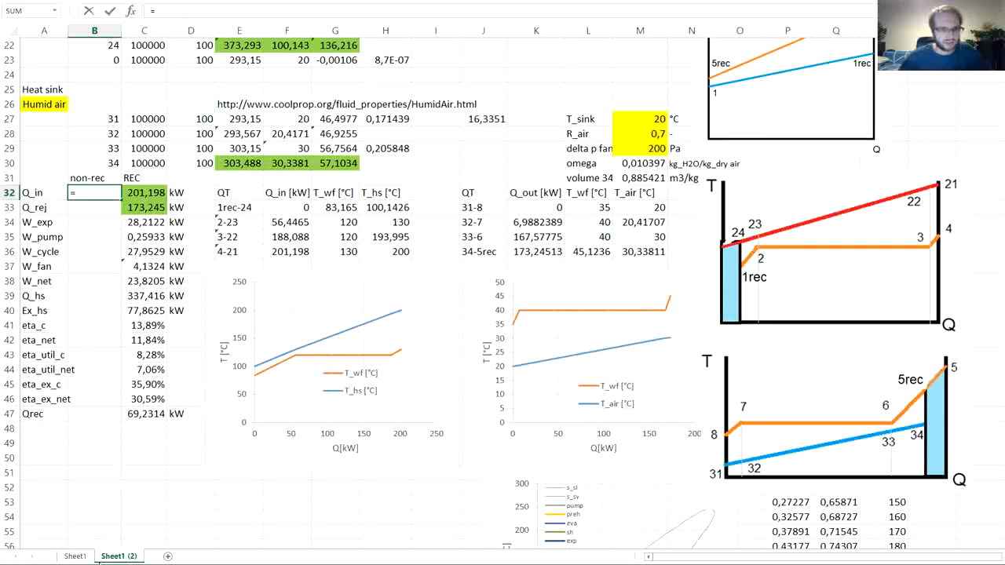
left_click(82, 558)
left_click(93, 252)
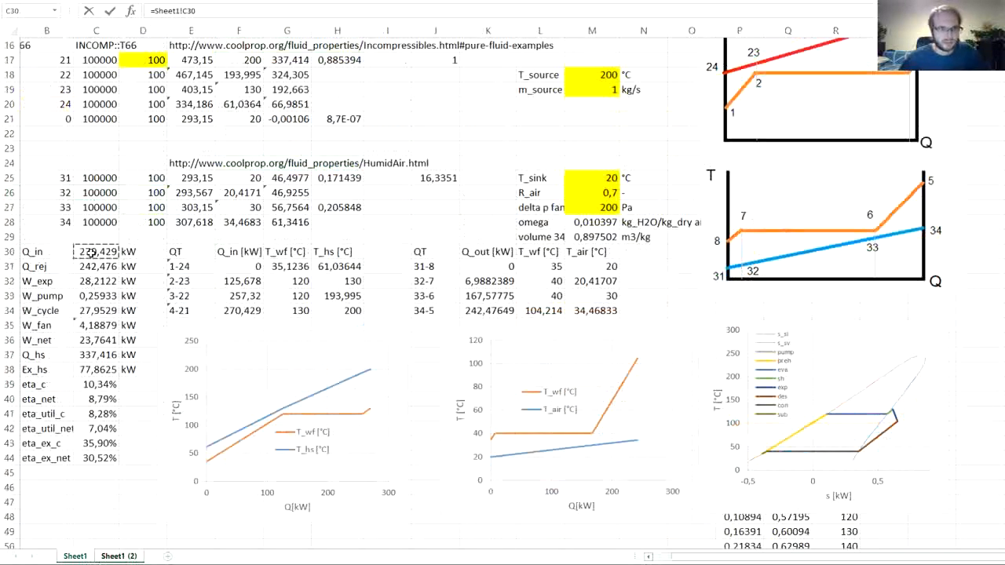
key("Return")
left_click(110, 195)
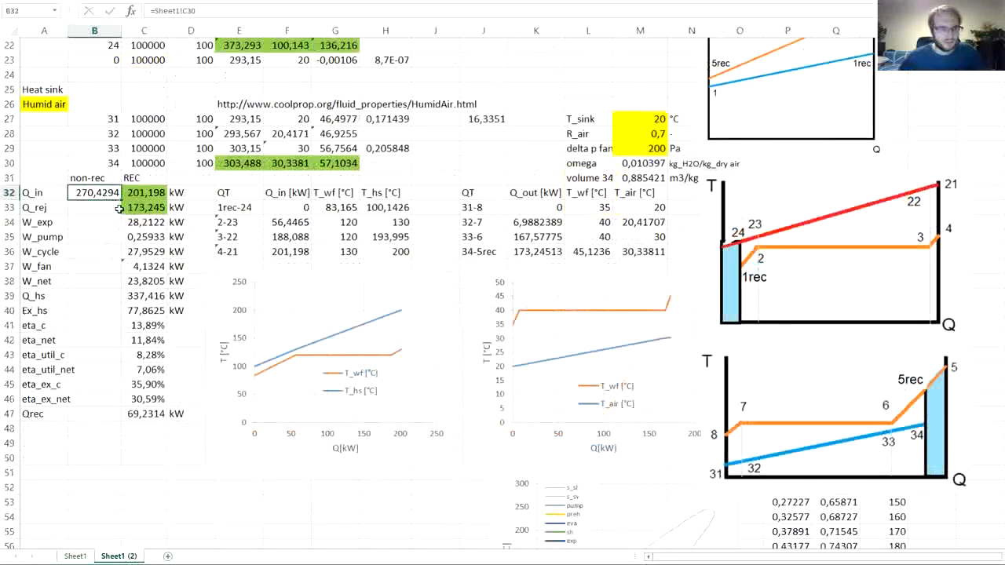
left_click_drag(122, 202, 118, 416)
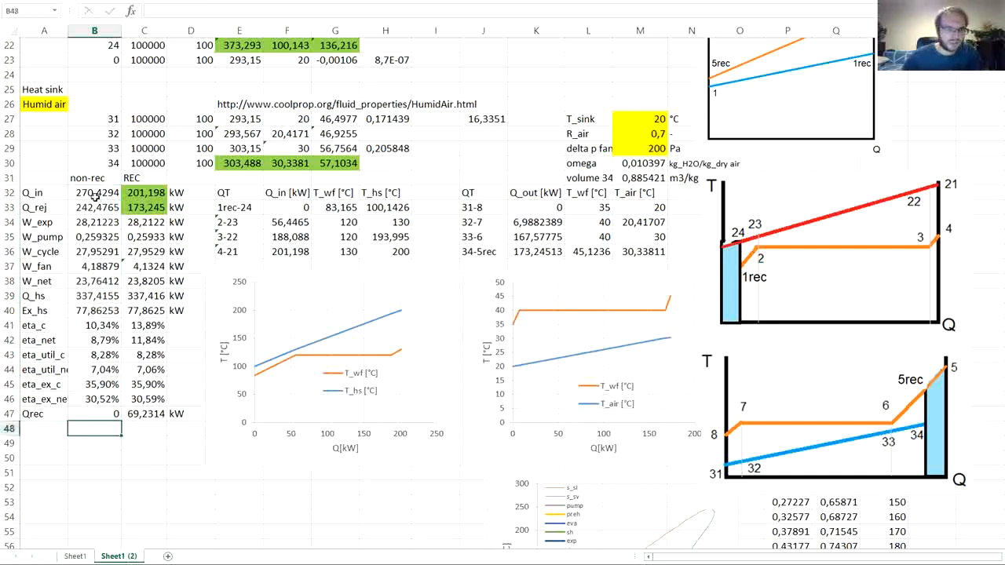
- Compare the non-rec and REC heat flows, work terms and heat source exergy in B32:C40
left_click_drag(88, 193, 138, 192)
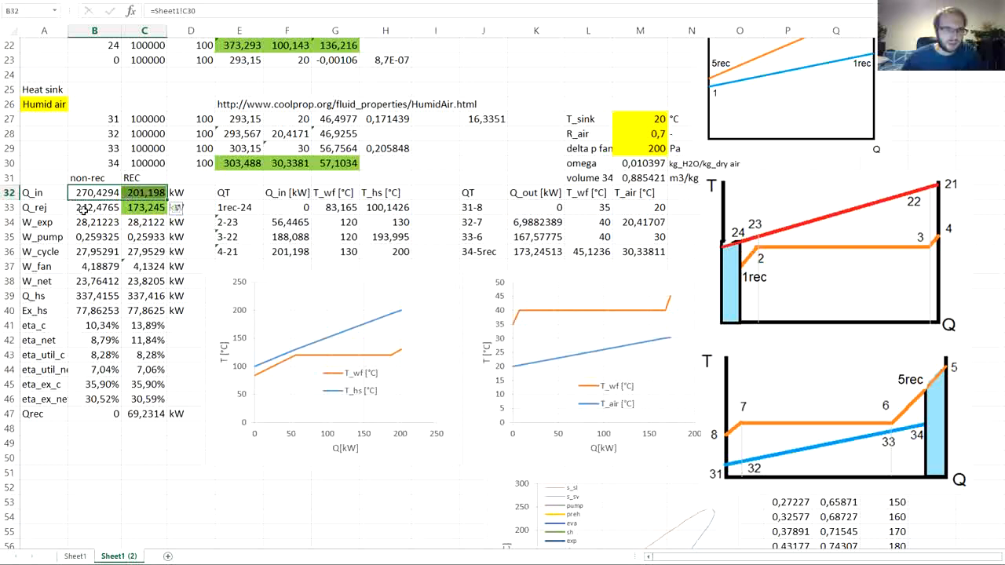
left_click_drag(84, 211, 87, 195)
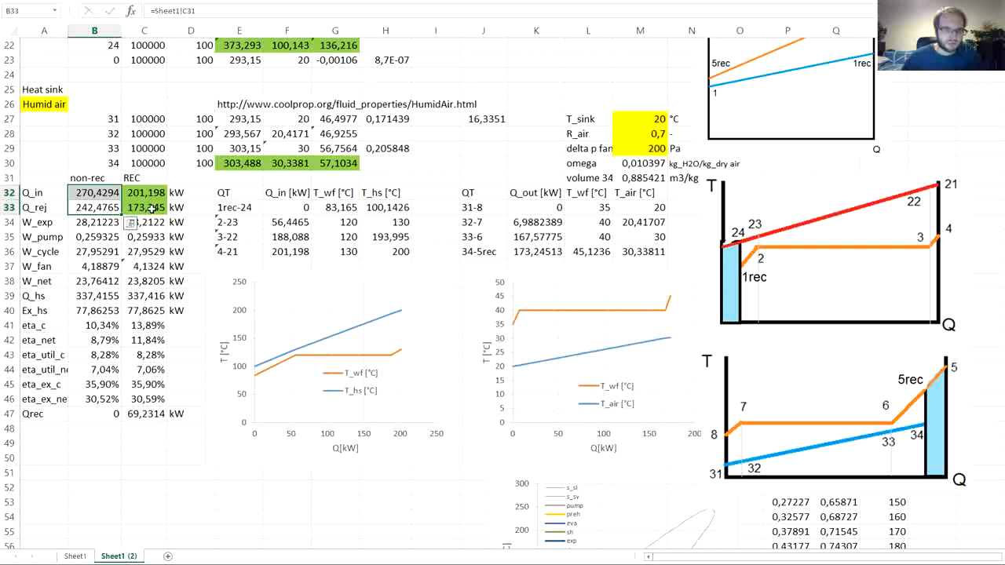
left_click_drag(152, 208, 150, 195)
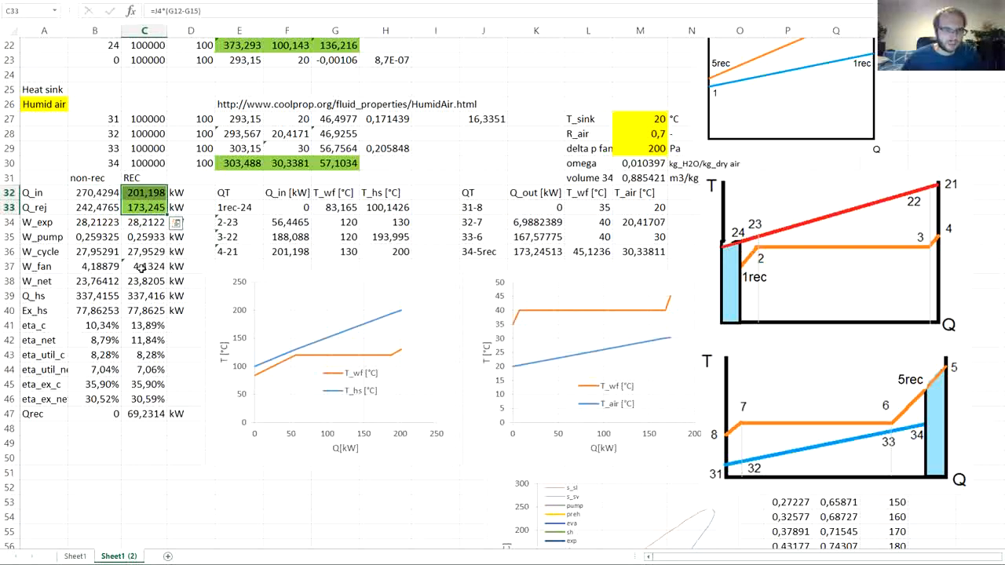
left_click(135, 327)
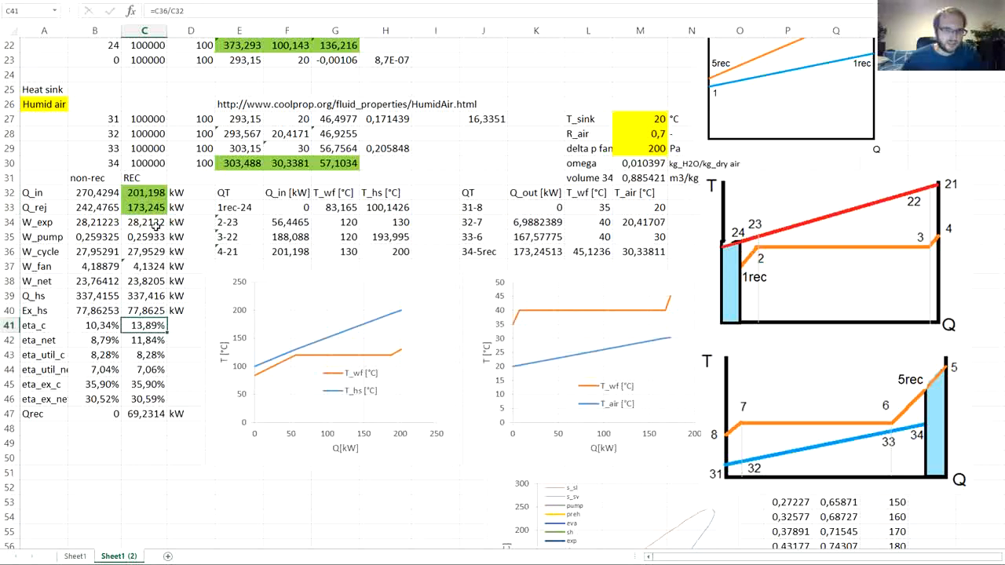
left_click(110, 224)
left_click_drag(109, 223, 138, 252)
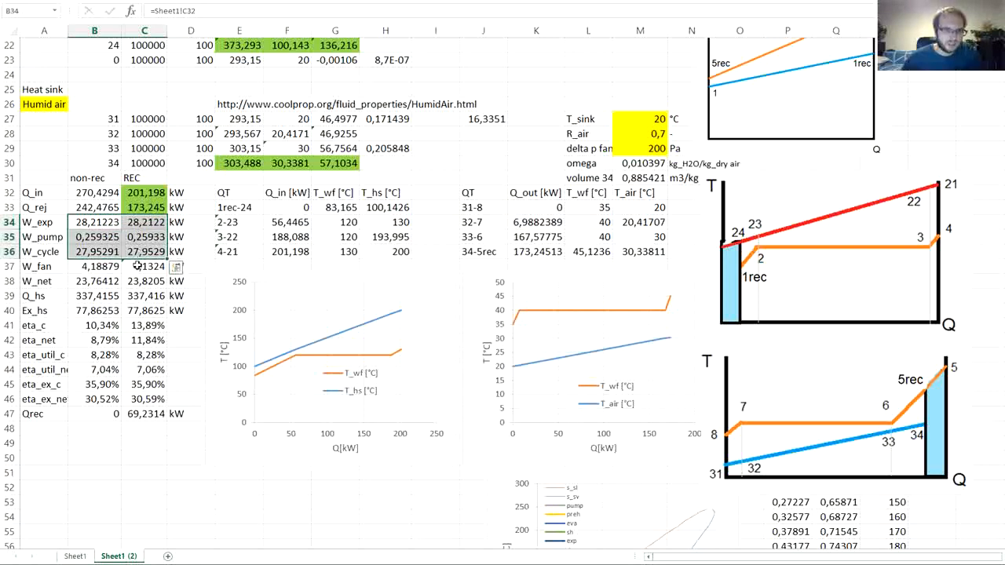
left_click(176, 267)
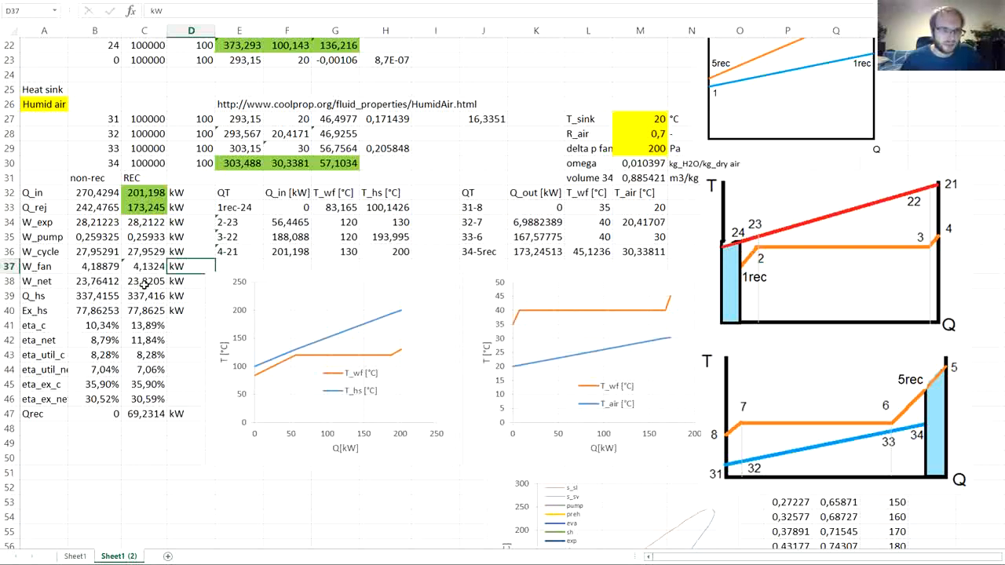
left_click_drag(145, 287, 106, 283)
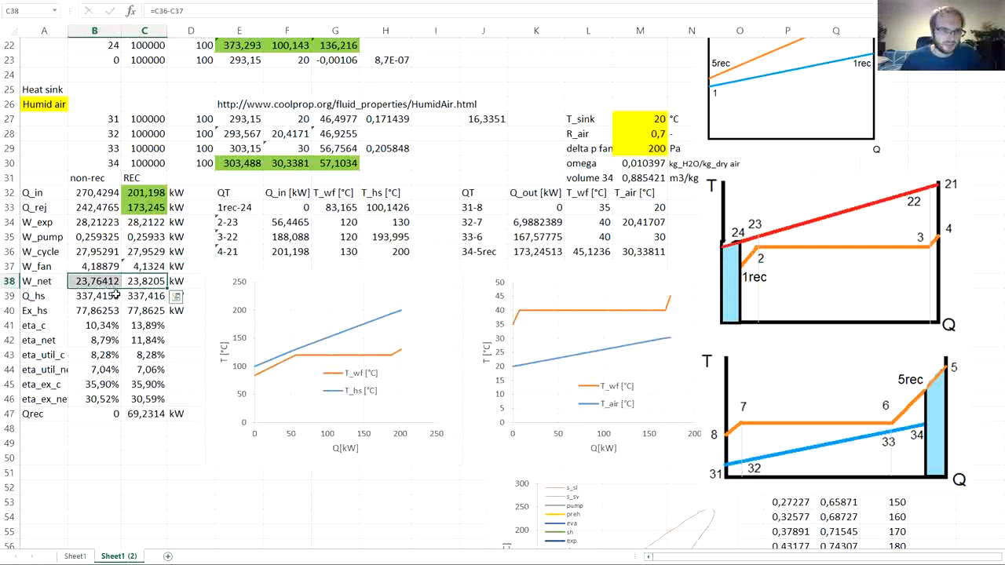
left_click(92, 298)
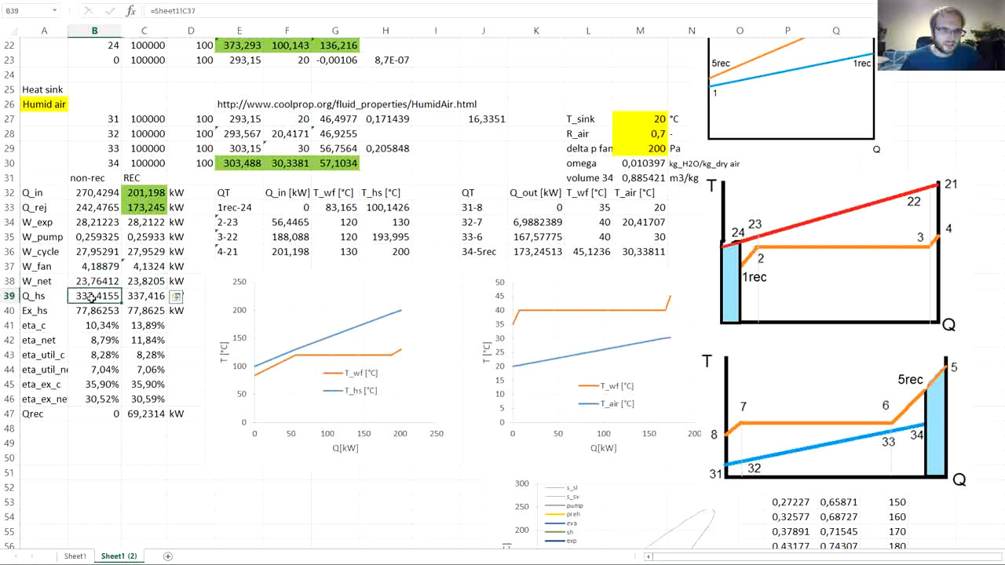
left_click_drag(92, 298, 142, 312)
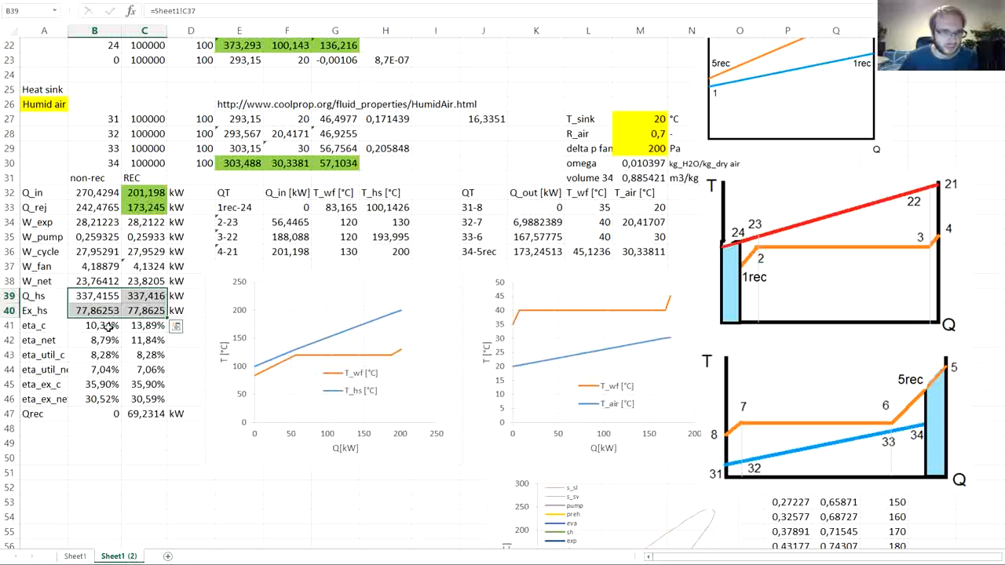
- Compare the non-rec and REC cycle, net, utilization and exergy efficiencies in B41:C46
left_click_drag(103, 325, 144, 326)
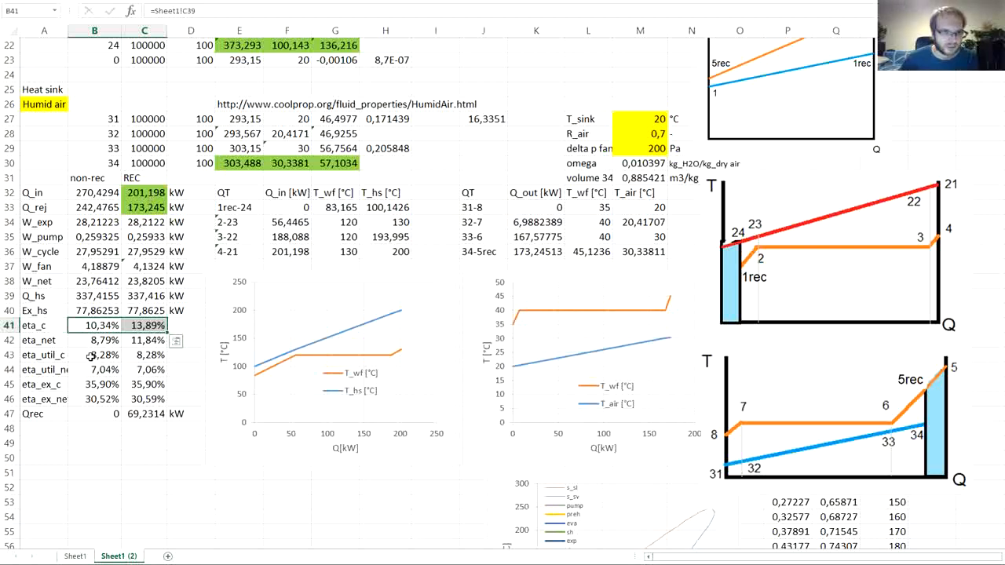
left_click_drag(92, 355, 123, 358)
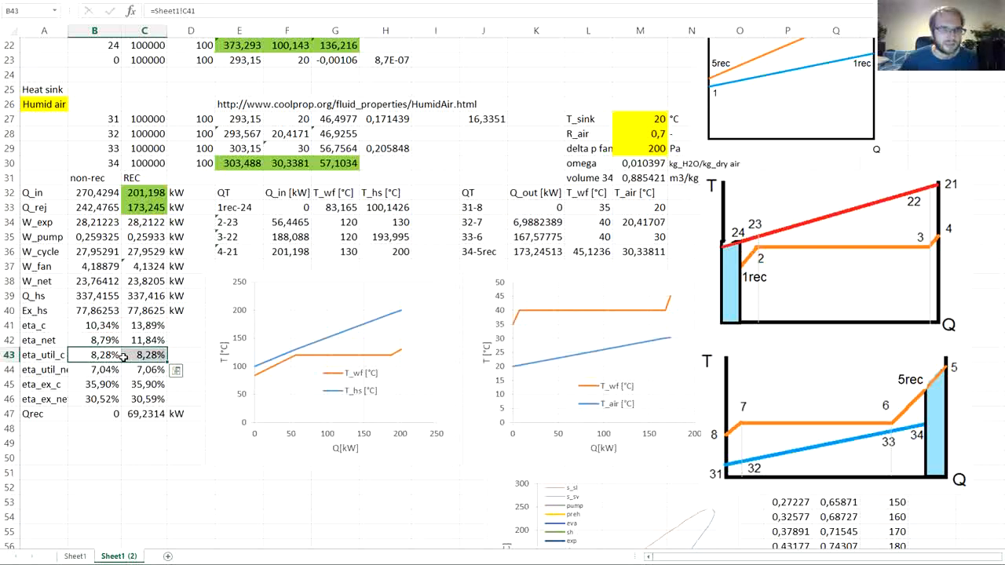
left_click(124, 358)
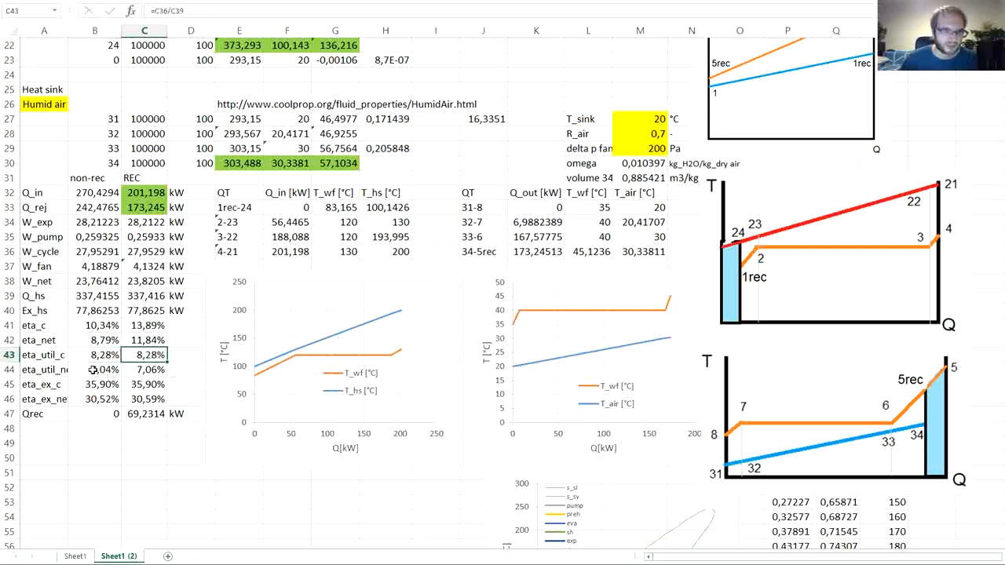
left_click_drag(93, 369, 135, 371)
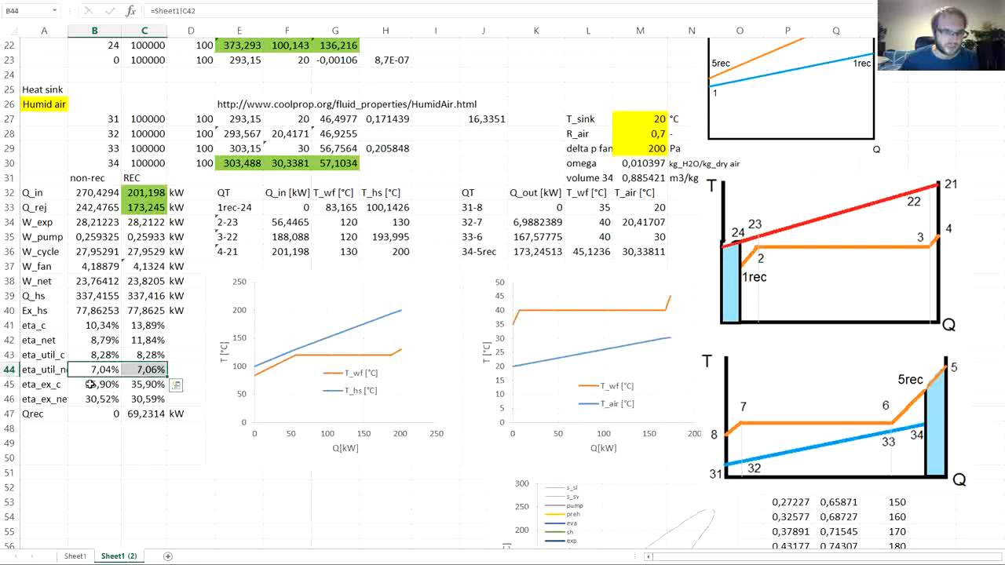
left_click_drag(88, 384, 129, 384)
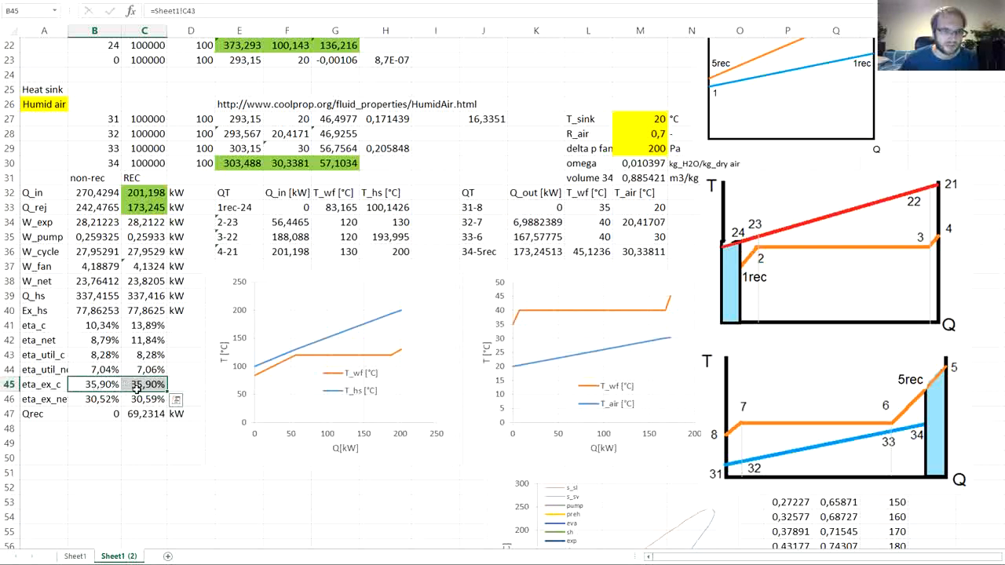
left_click_drag(138, 399, 110, 399)
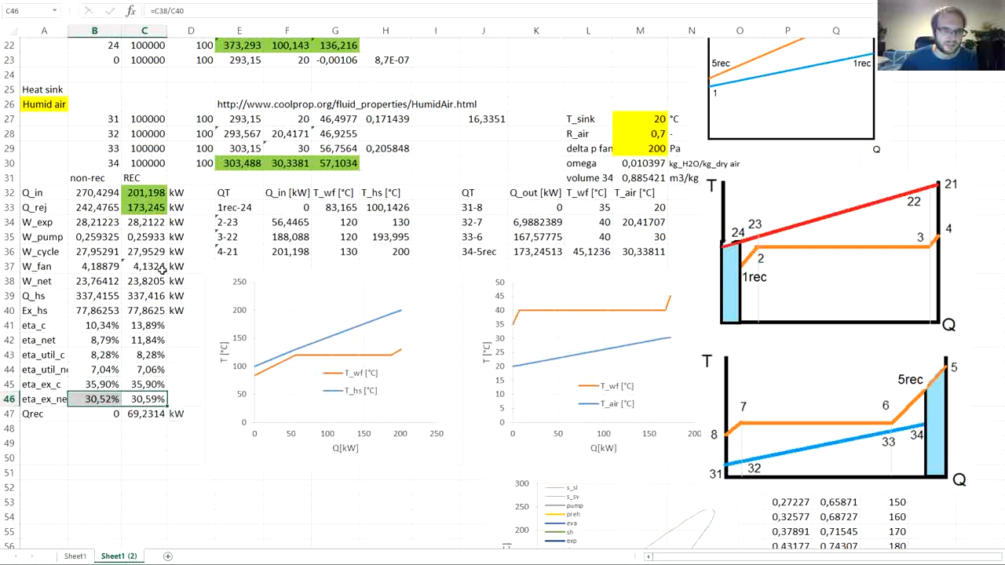
left_click(183, 340)
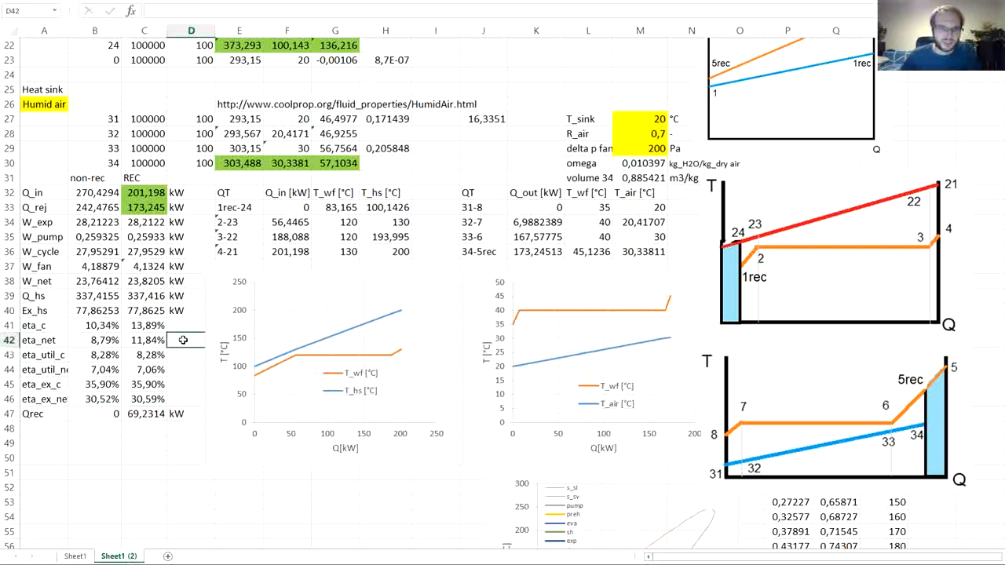
left_click(151, 324)
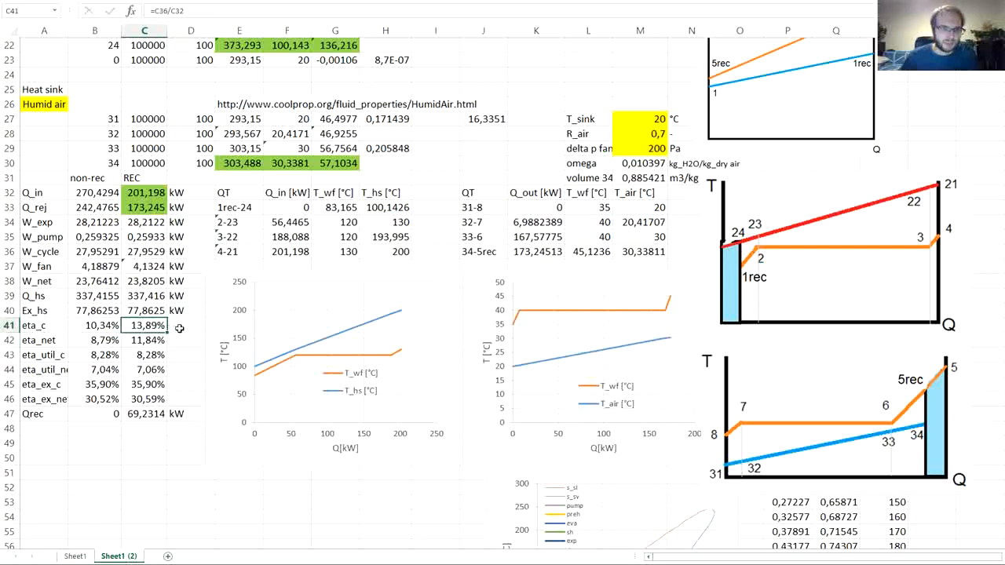
left_click(181, 328)
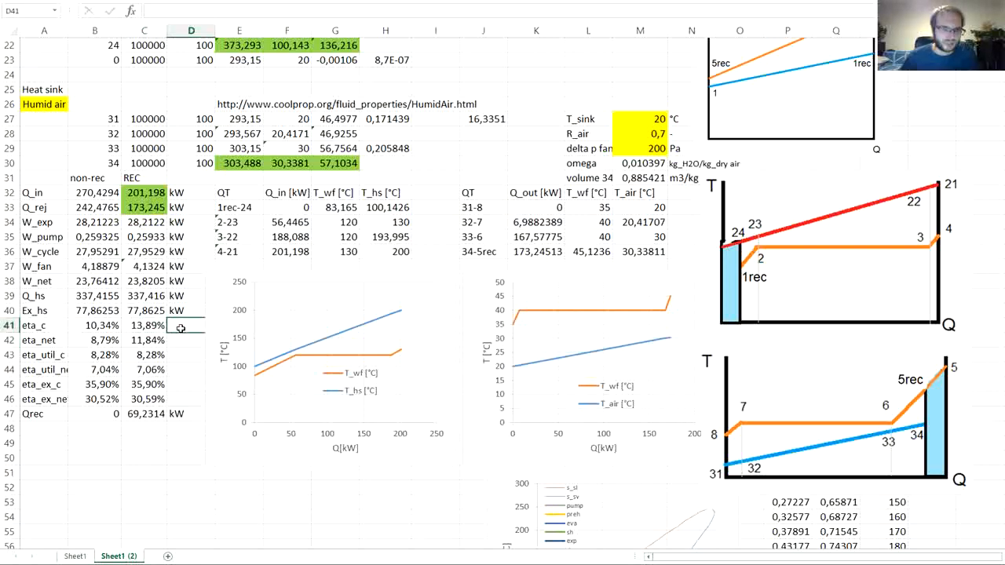